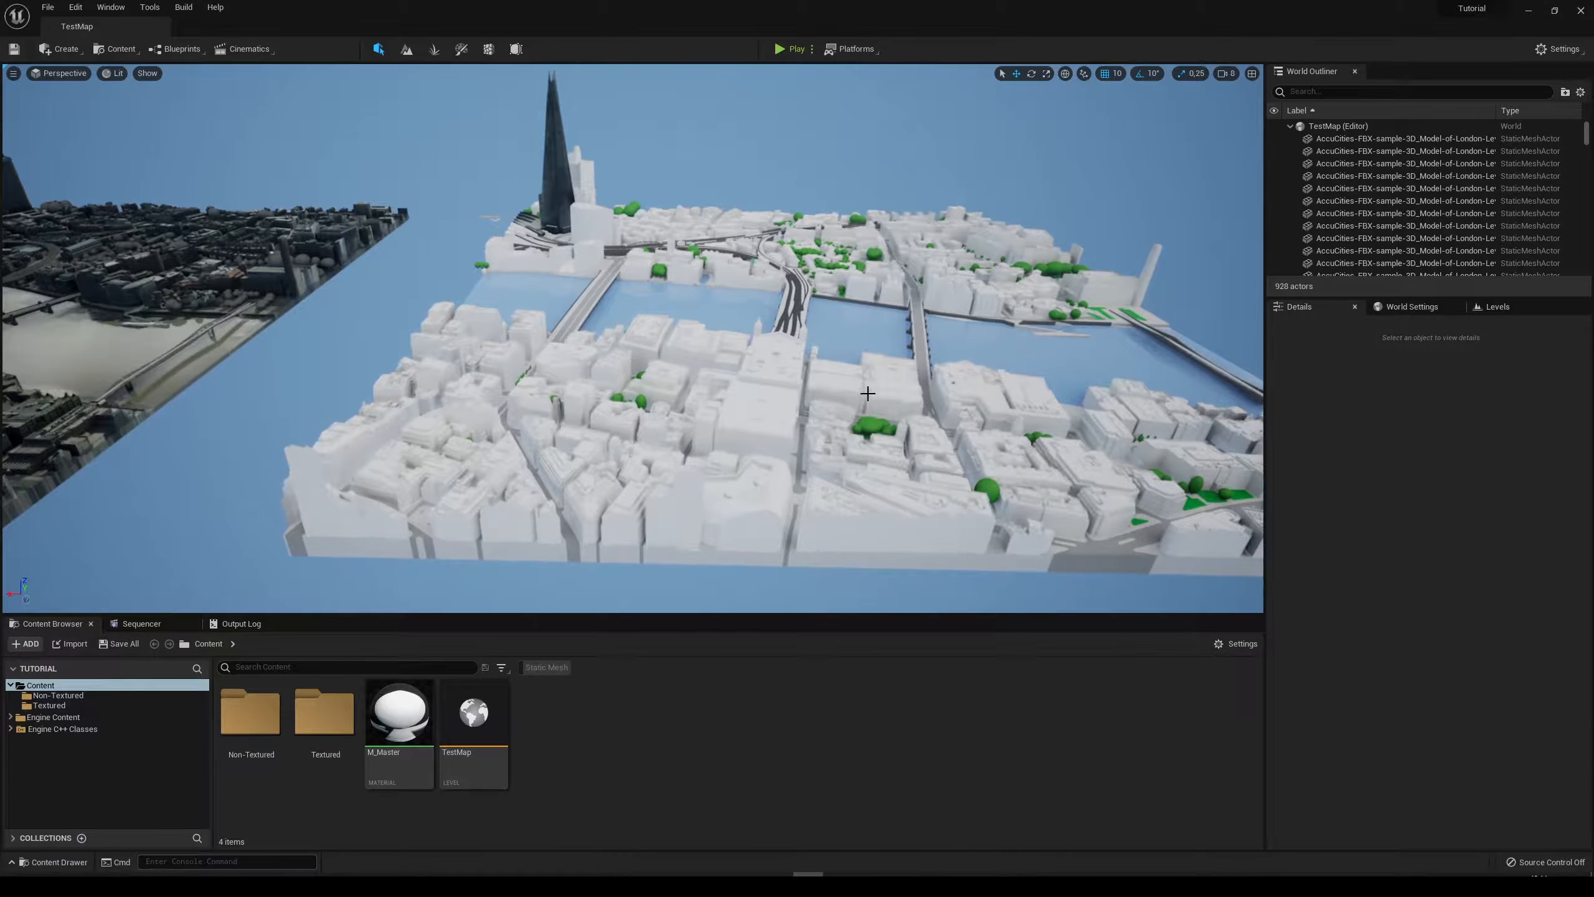
Enlarge the viewport and survey the white untextured London model and the neighbouring textured one.
left_click_drag(758, 615, 754, 655)
right_click_drag(709, 402, 697, 364)
right_click_drag(794, 524, 753, 524)
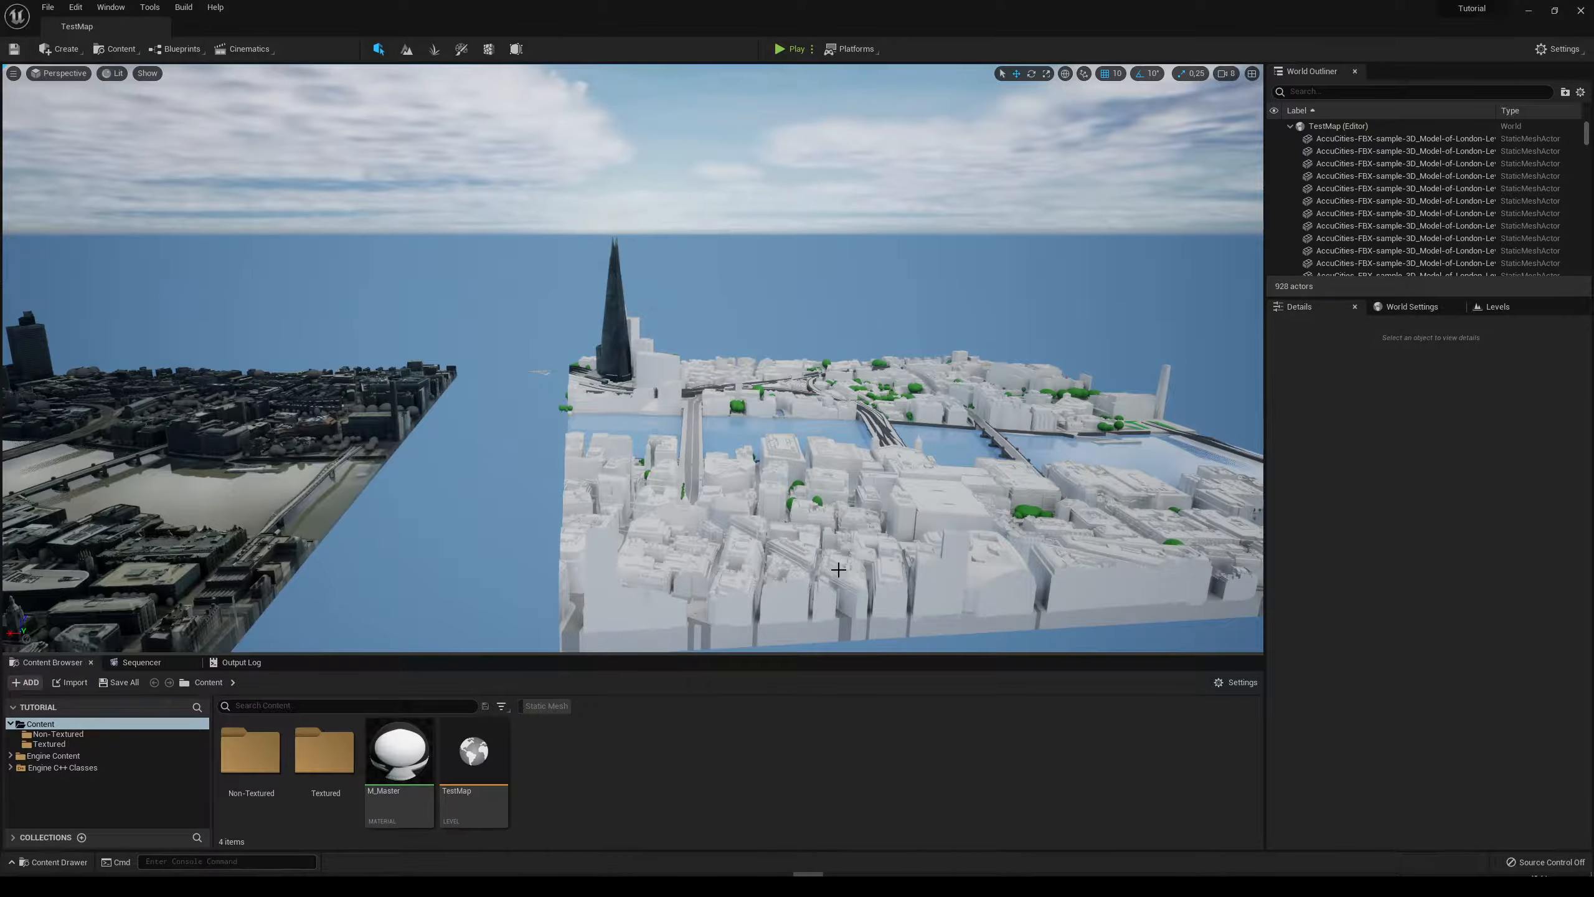
right_click_drag(838, 570, 860, 597)
right_click_drag(744, 480, 653, 408)
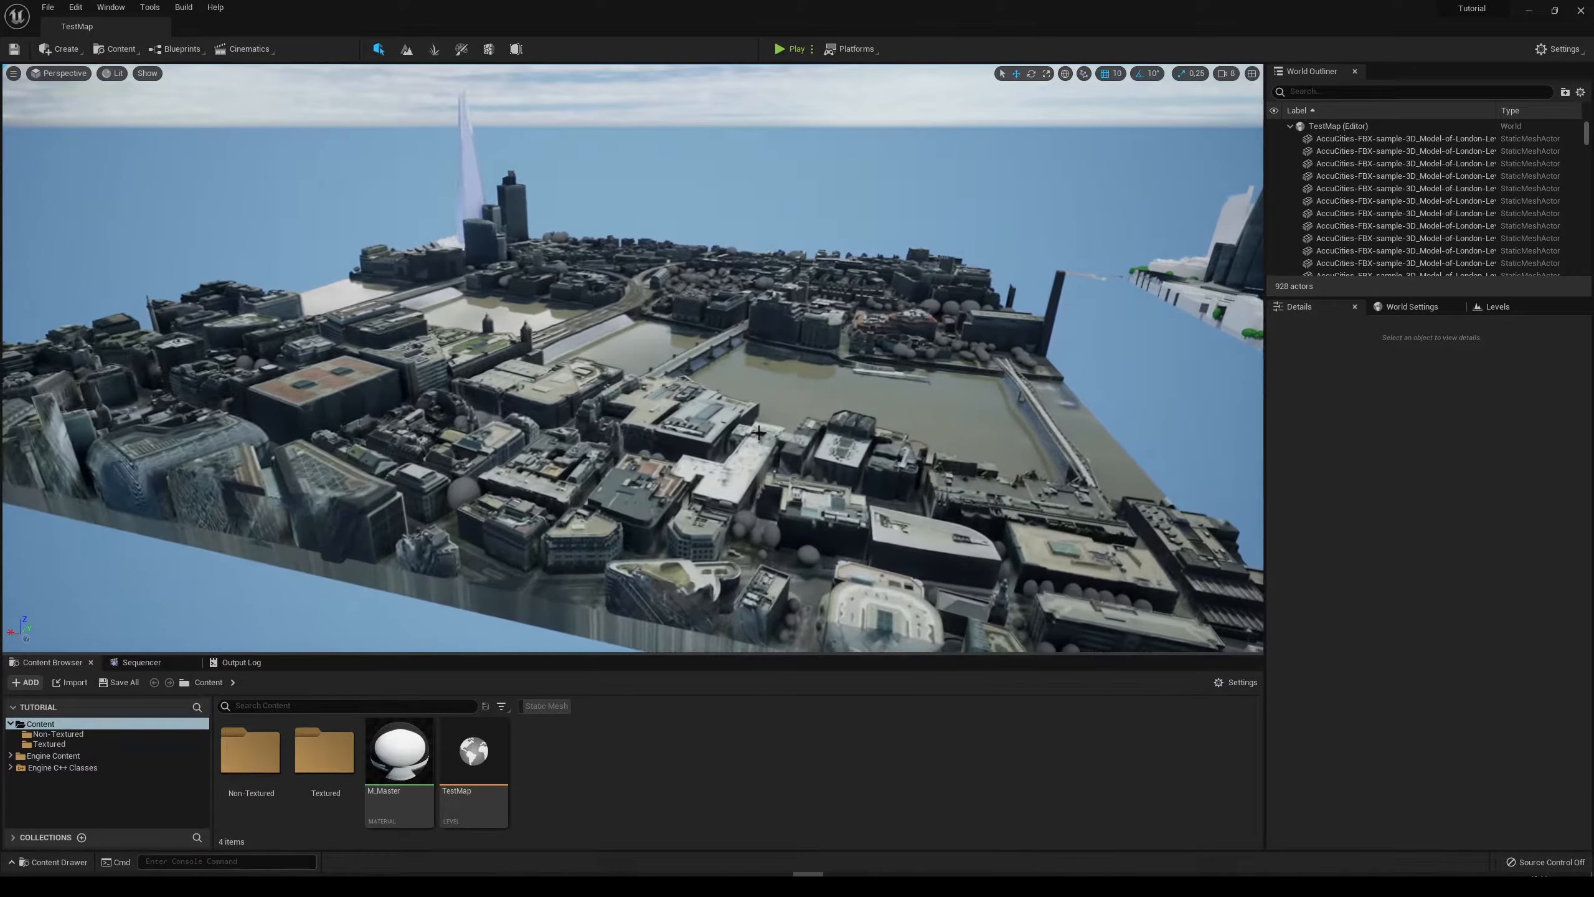
right_click_drag(759, 432, 731, 420)
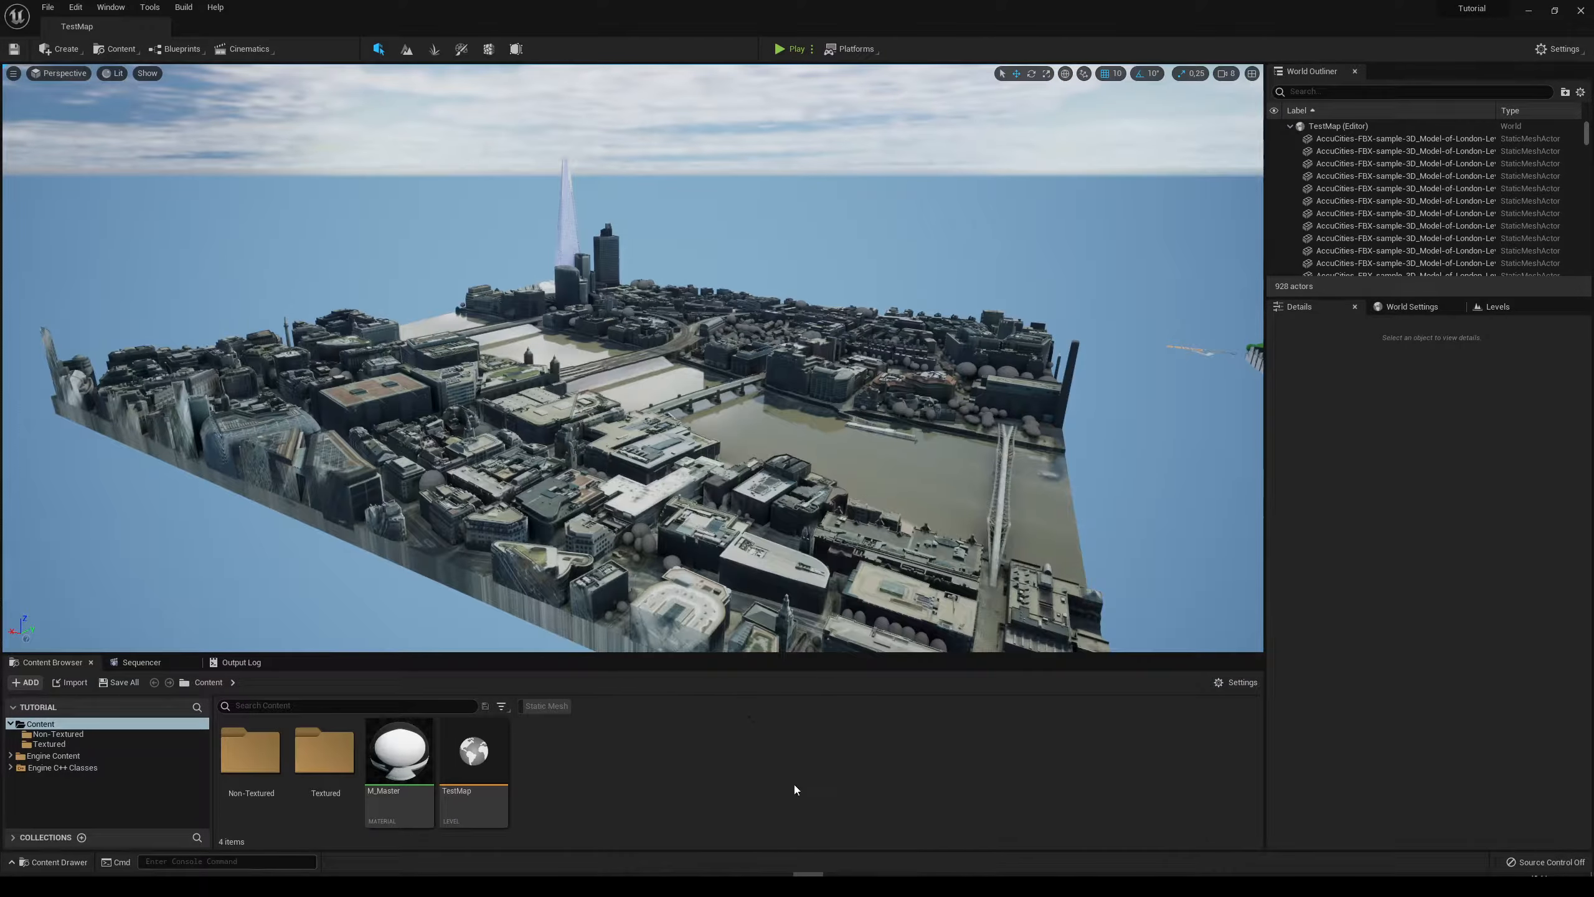
Open the Textured content folder and view the overall extent of the textured London model.
double_click(318, 772)
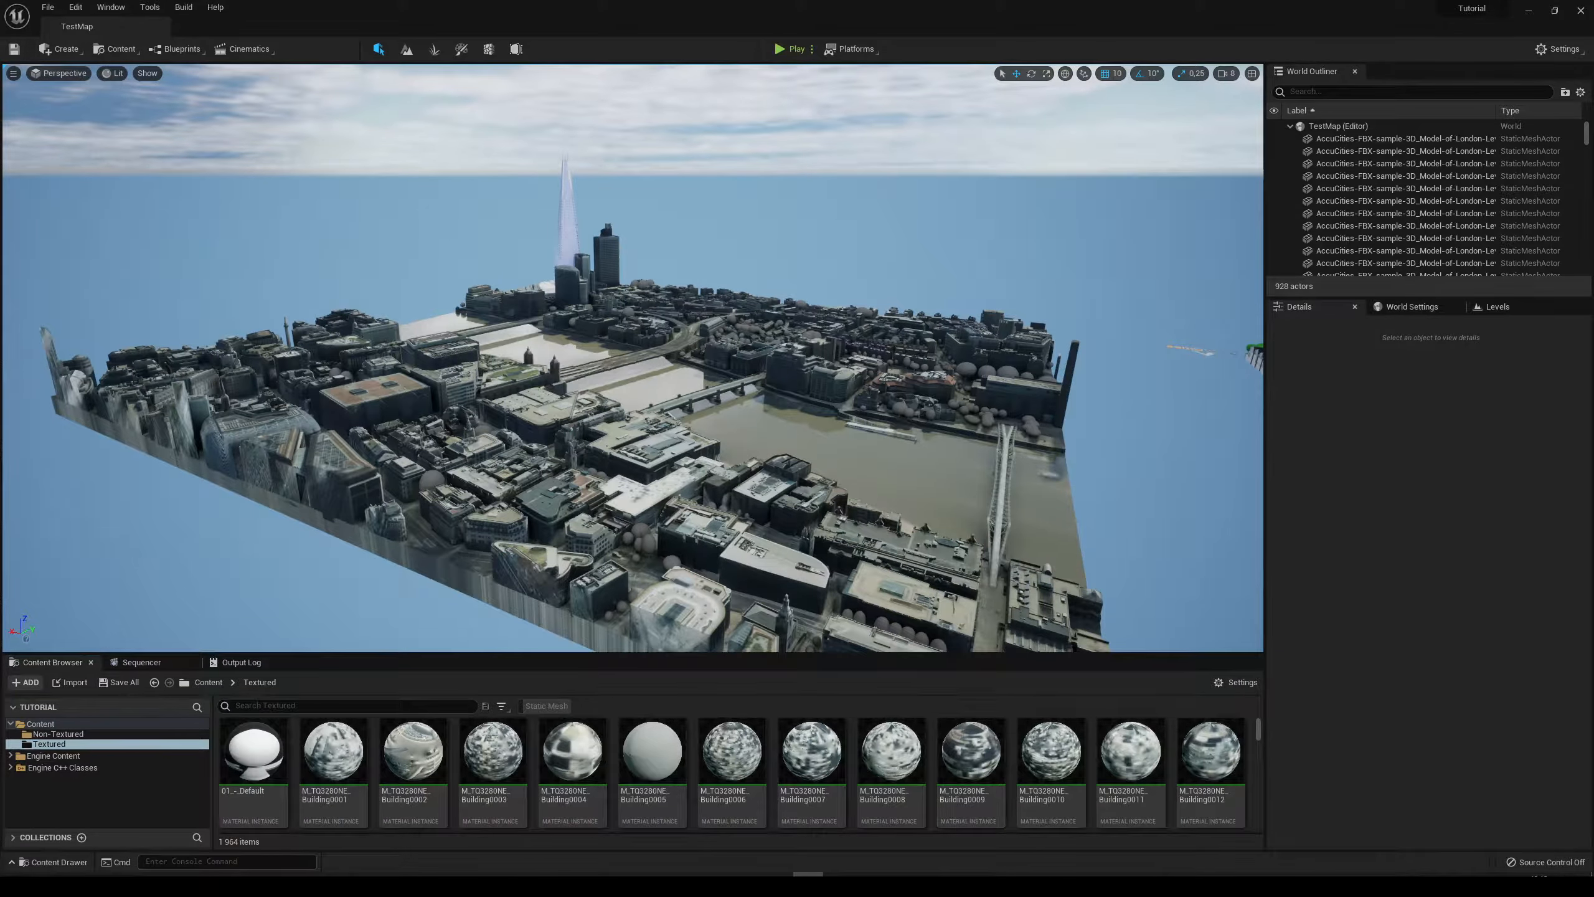
right_click_drag(878, 477, 822, 465)
key("w")
mouse_move(628, 481)
right_mouse_down()
mouse_move(609, 497)
mouse_move(647, 493)
right_mouse_up()
key("s")
right_click_drag(672, 438, 660, 338)
key("w")
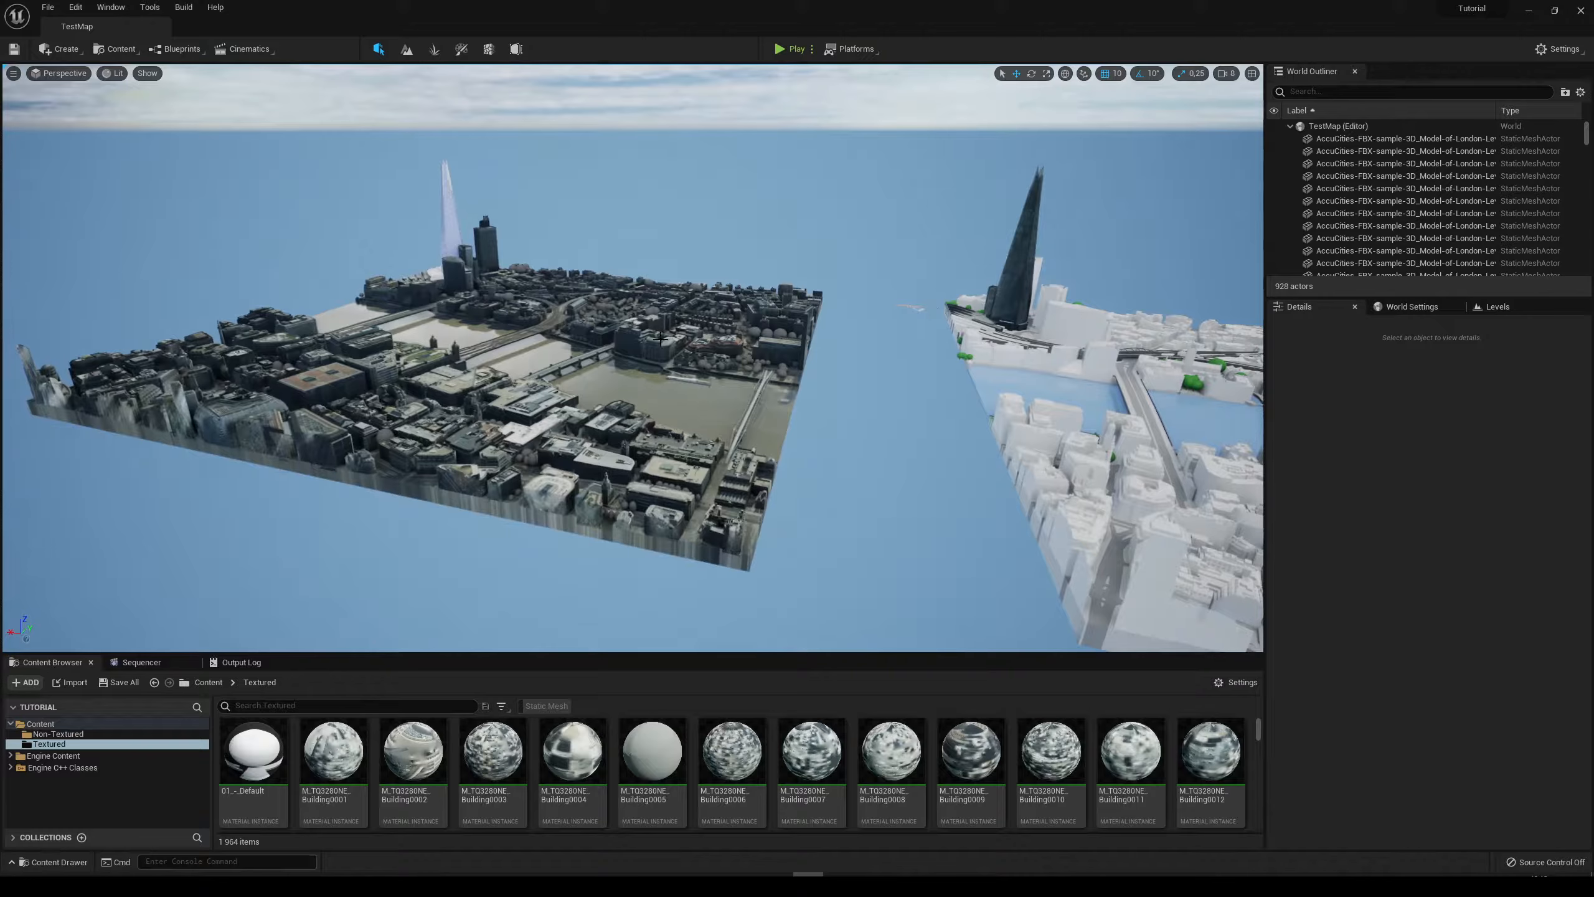
mouse_move(700, 445)
right_mouse_down()
mouse_move(660, 441)
mouse_move(715, 433)
right_mouse_up()
key("s")
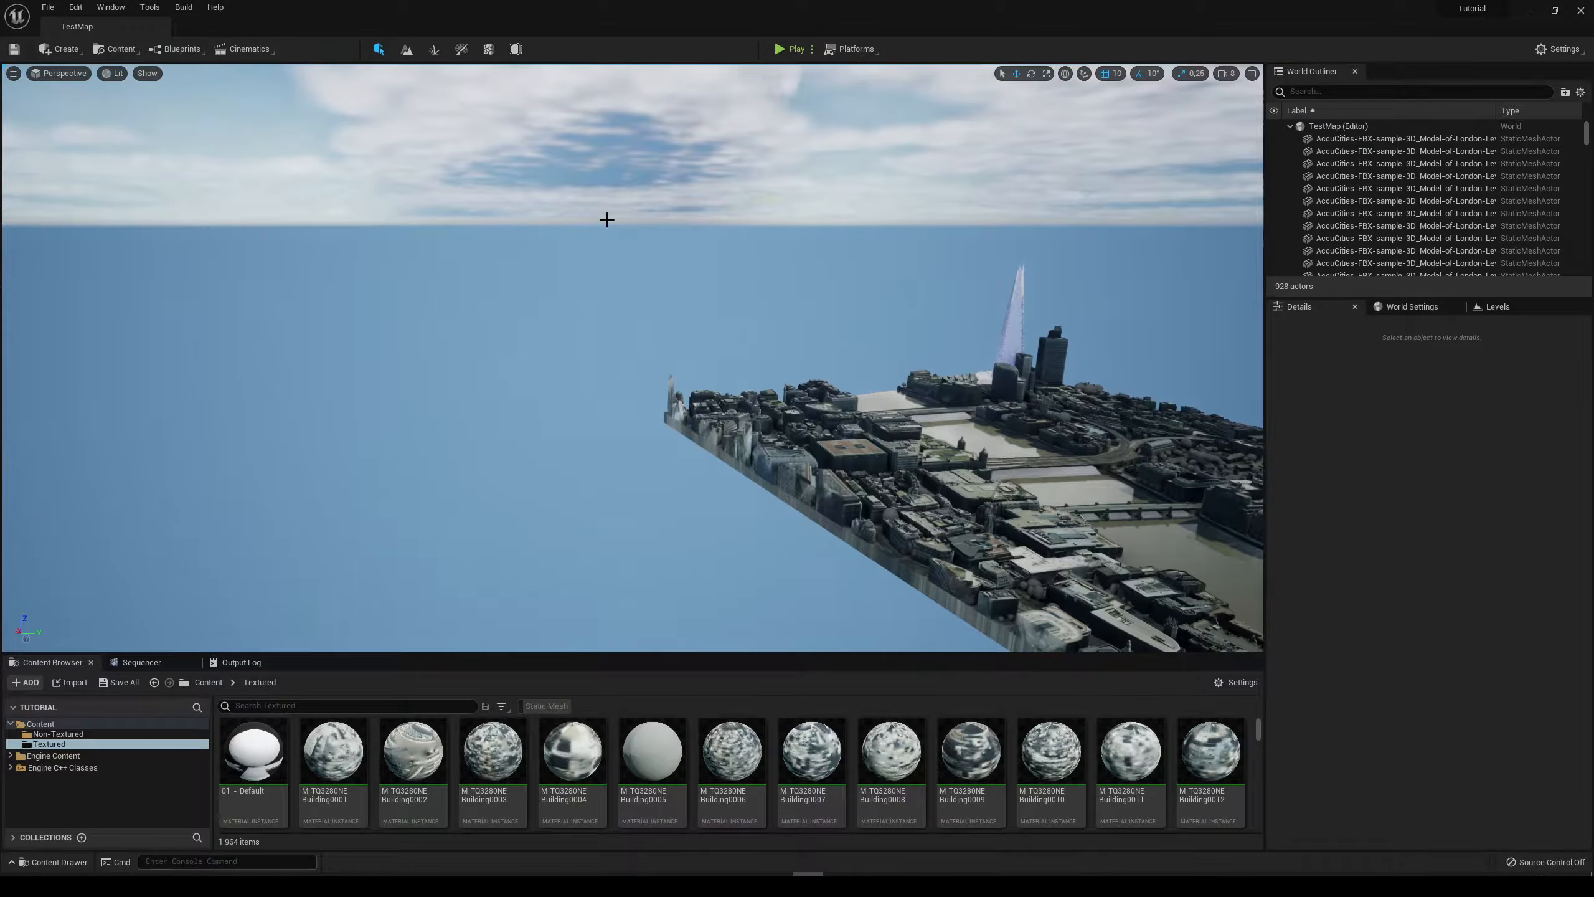
key("a")
right_click_drag(426, 253, 471, 247)
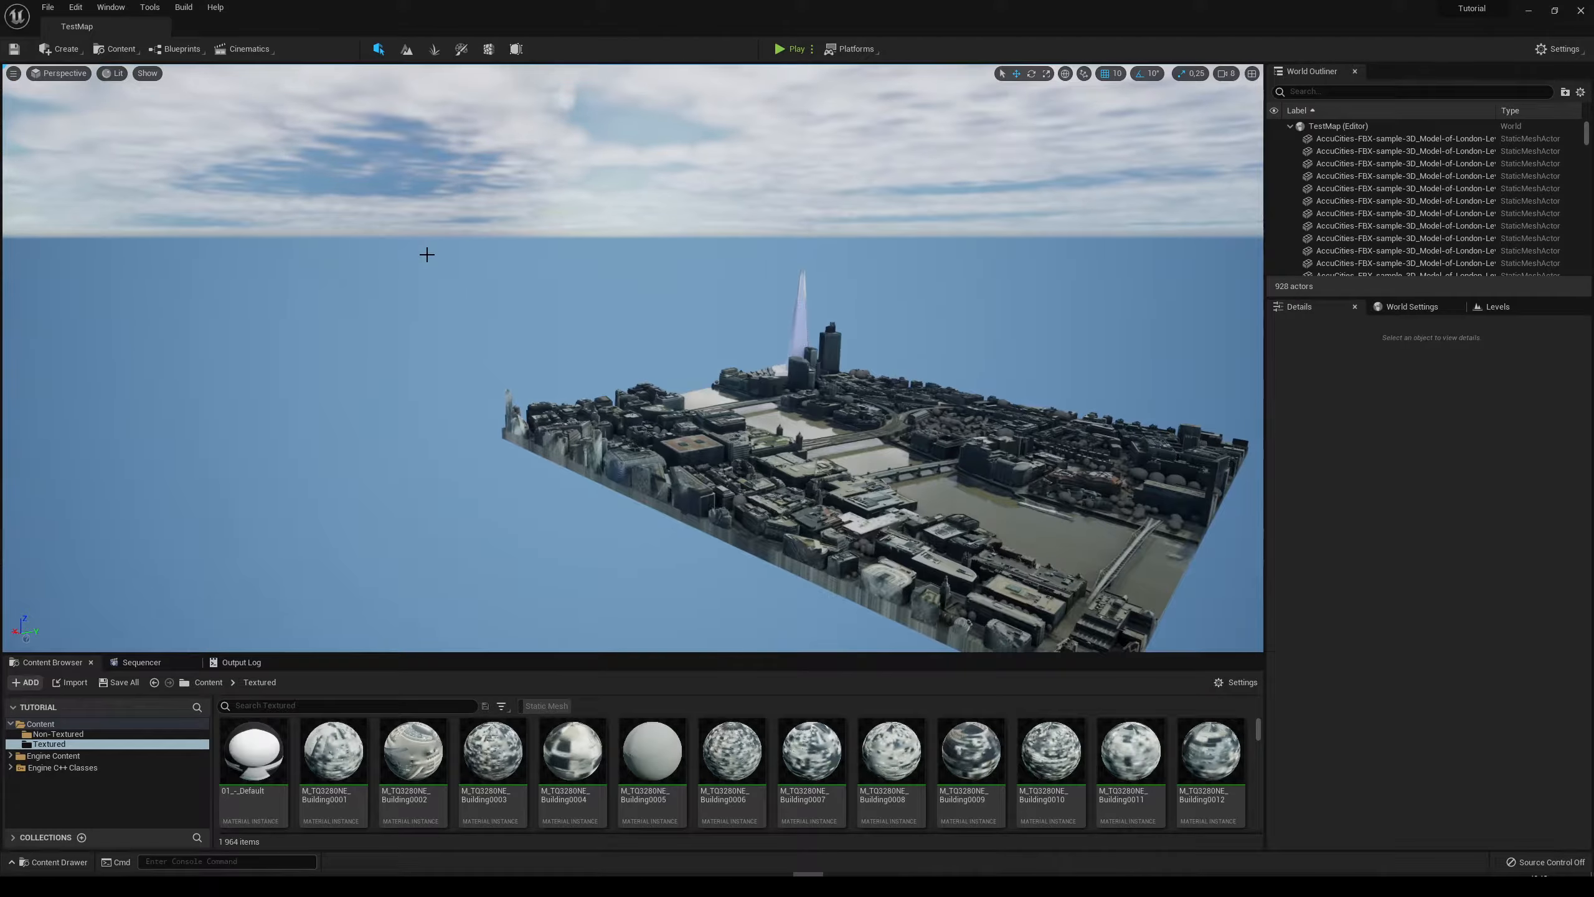
Compare the textured model with the untextured one, and examine the Shard tower in the textured model up close.
right_click_drag(630, 369, 691, 331)
key("w")
key("w")
key("s")
key("w")
key("s")
key("w")
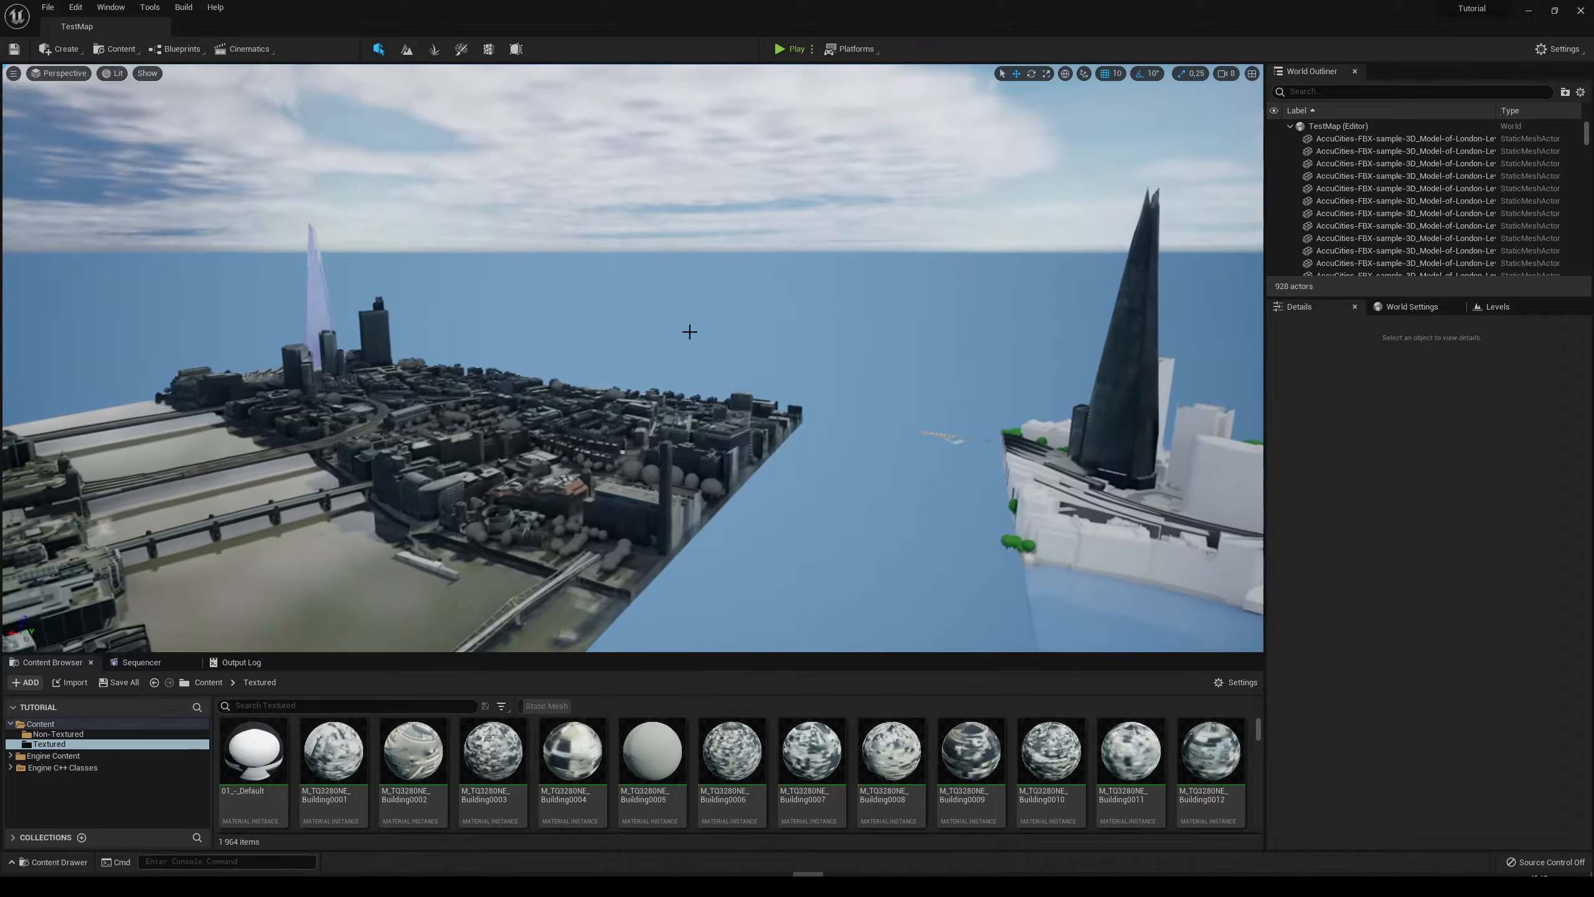
right_click_drag(313, 325, 463, 371)
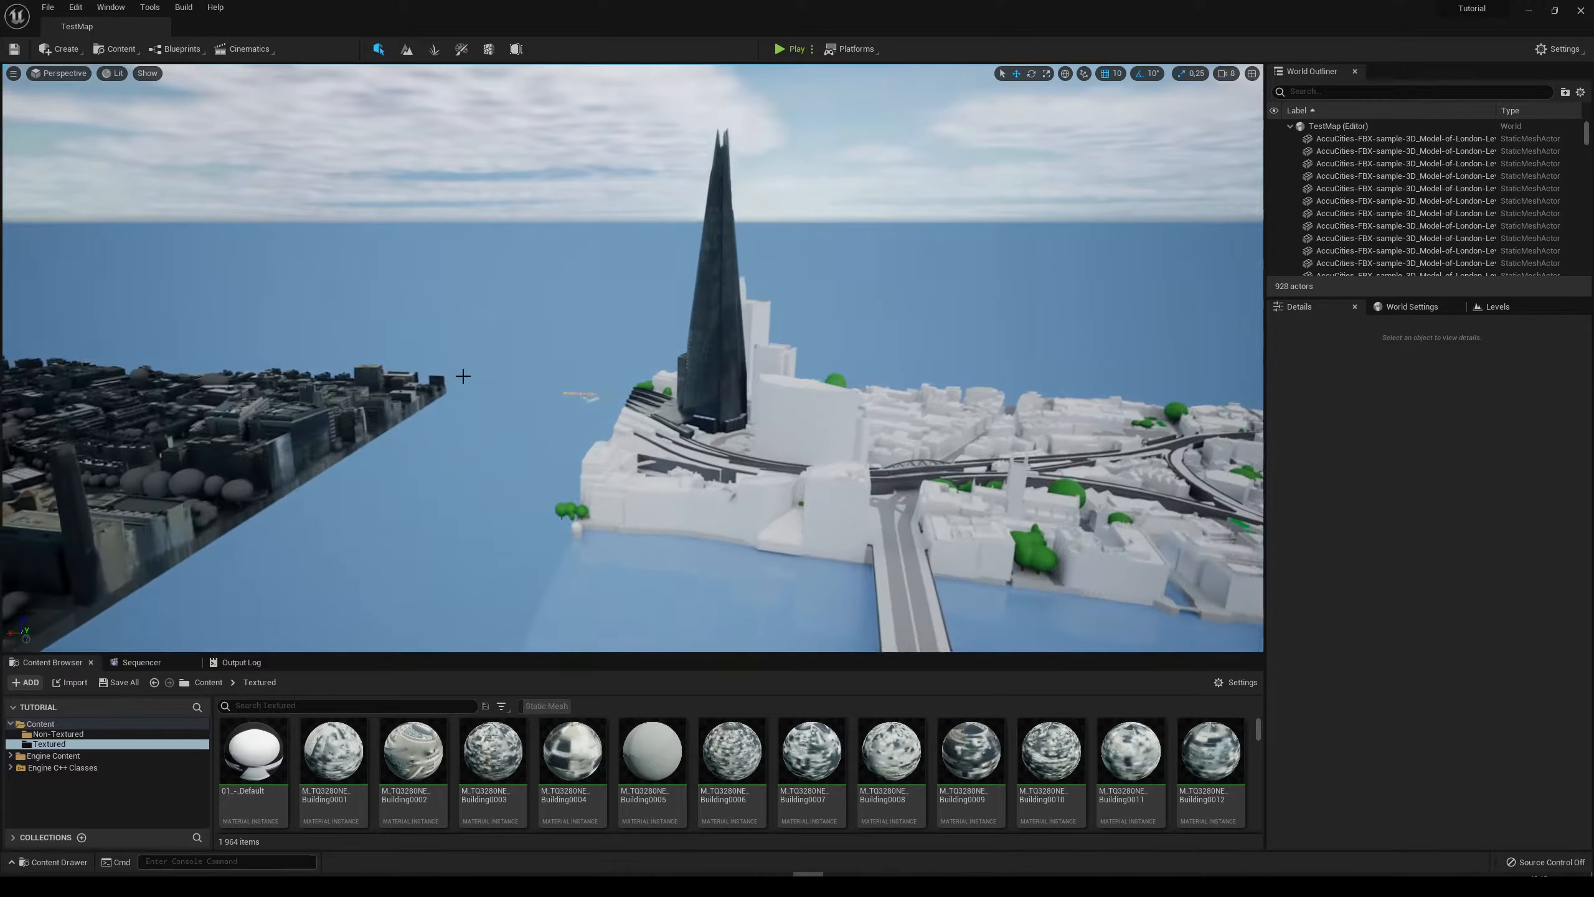
right_click_drag(603, 377, 628, 371)
left_click(619, 326)
right_click_drag(779, 381, 584, 364)
key("Escape")
right_click_drag(728, 399, 829, 381)
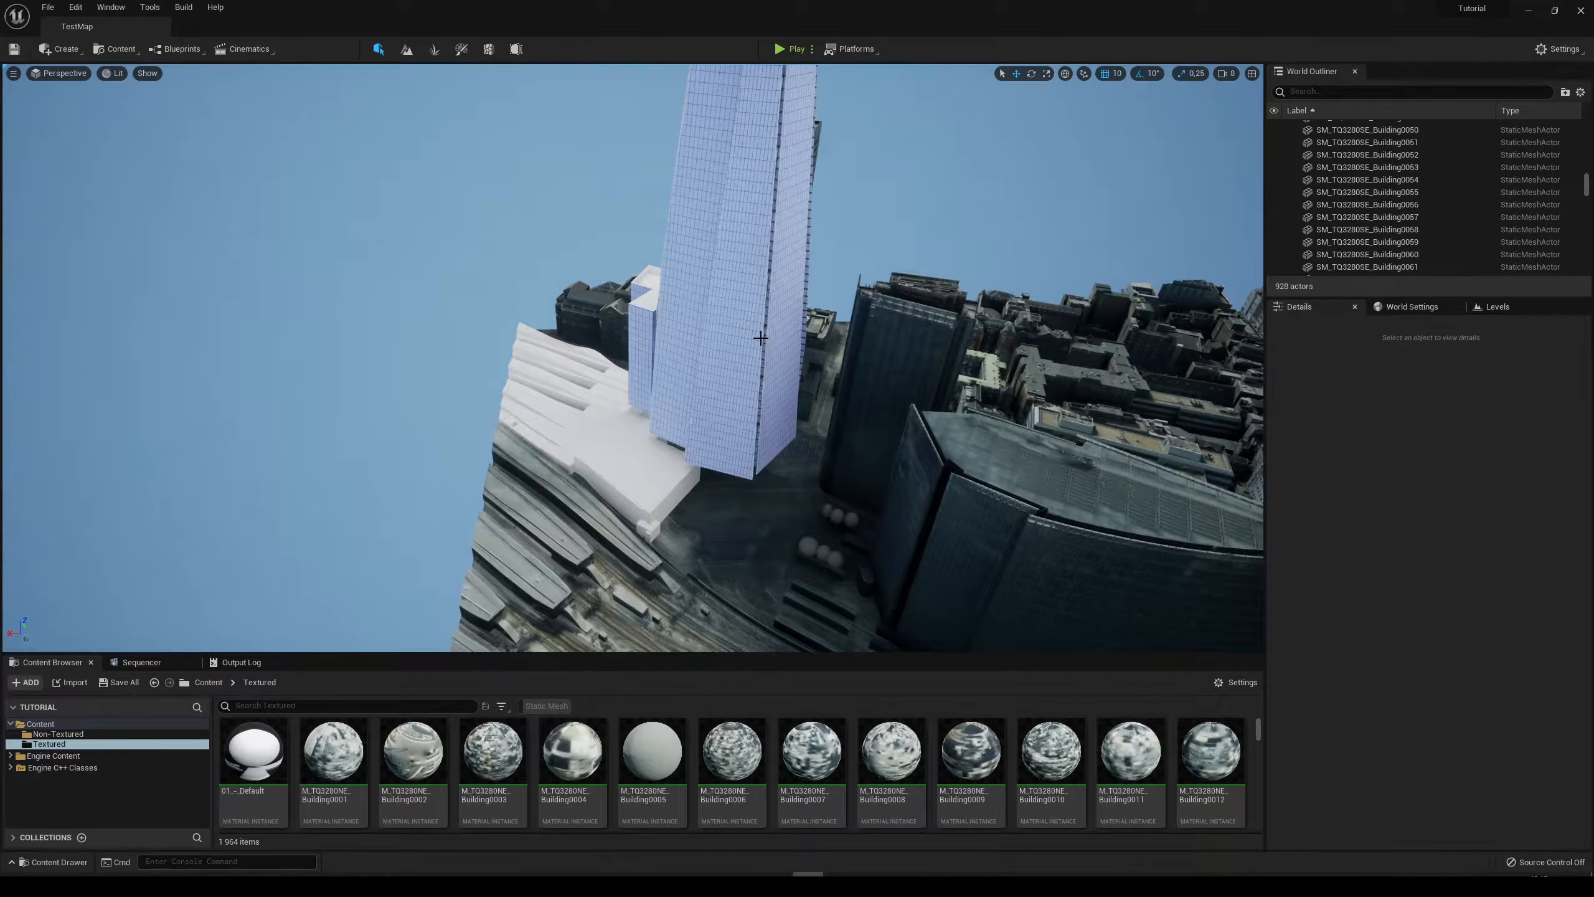
Try shifting the detailed Shard mesh sideways along X off the white tower beneath it, and undo the move.
right_click_drag(761, 337, 910, 371)
left_click(764, 393)
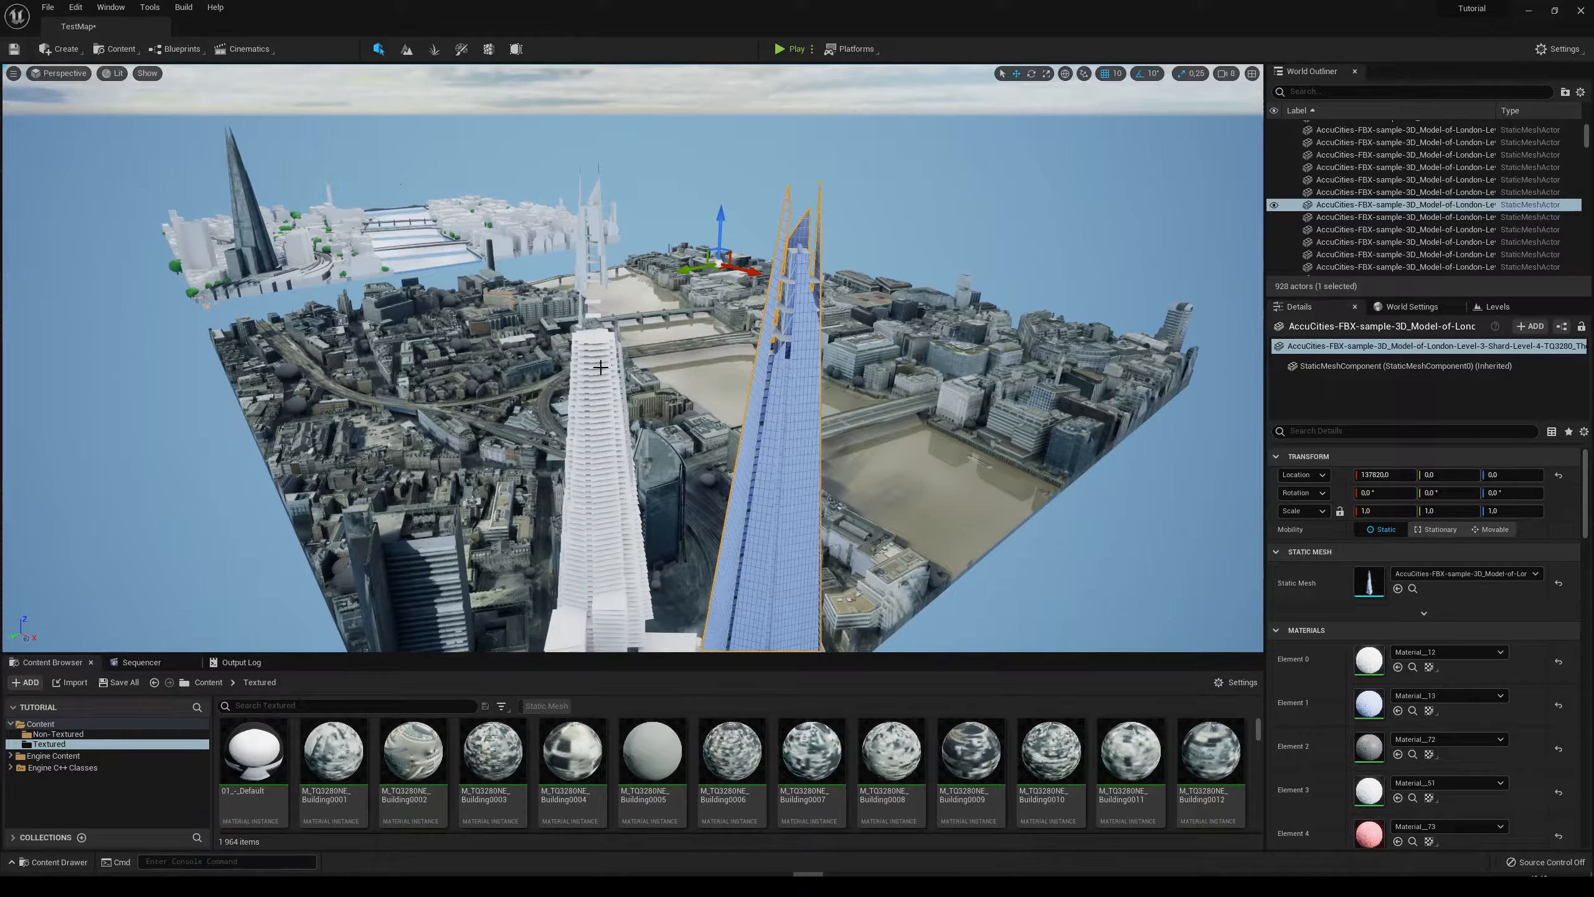
right_click_drag(601, 367, 647, 349)
key("ctrl+z")
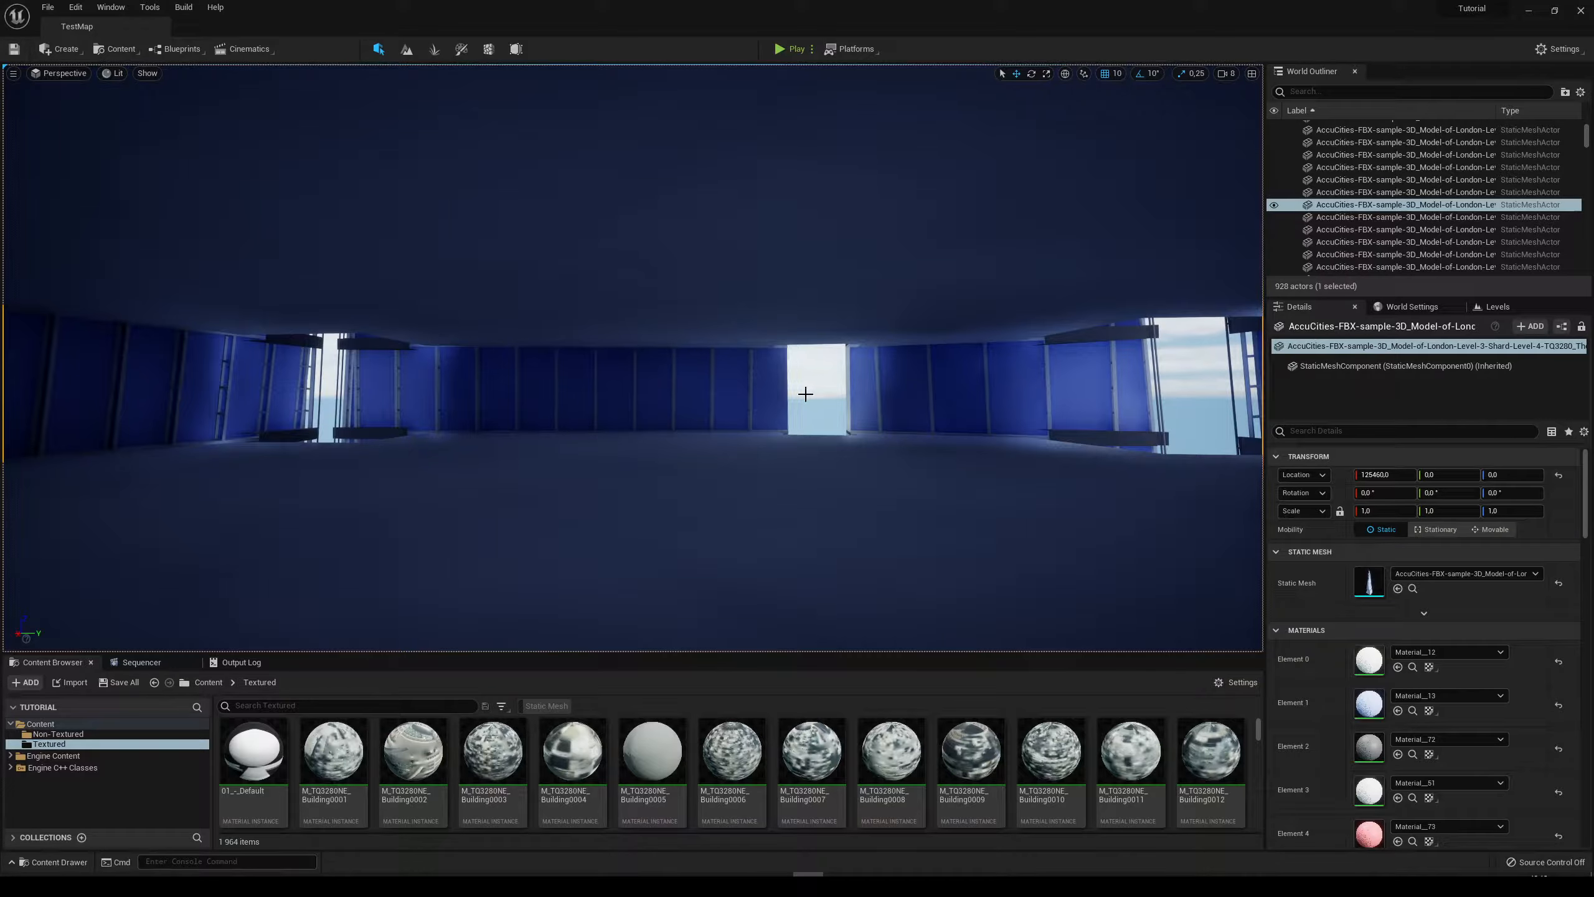
Inspect the Shard, the railway viaducts and the riverside buildings of the textured model from several angles.
right_click_drag(806, 432, 533, 488)
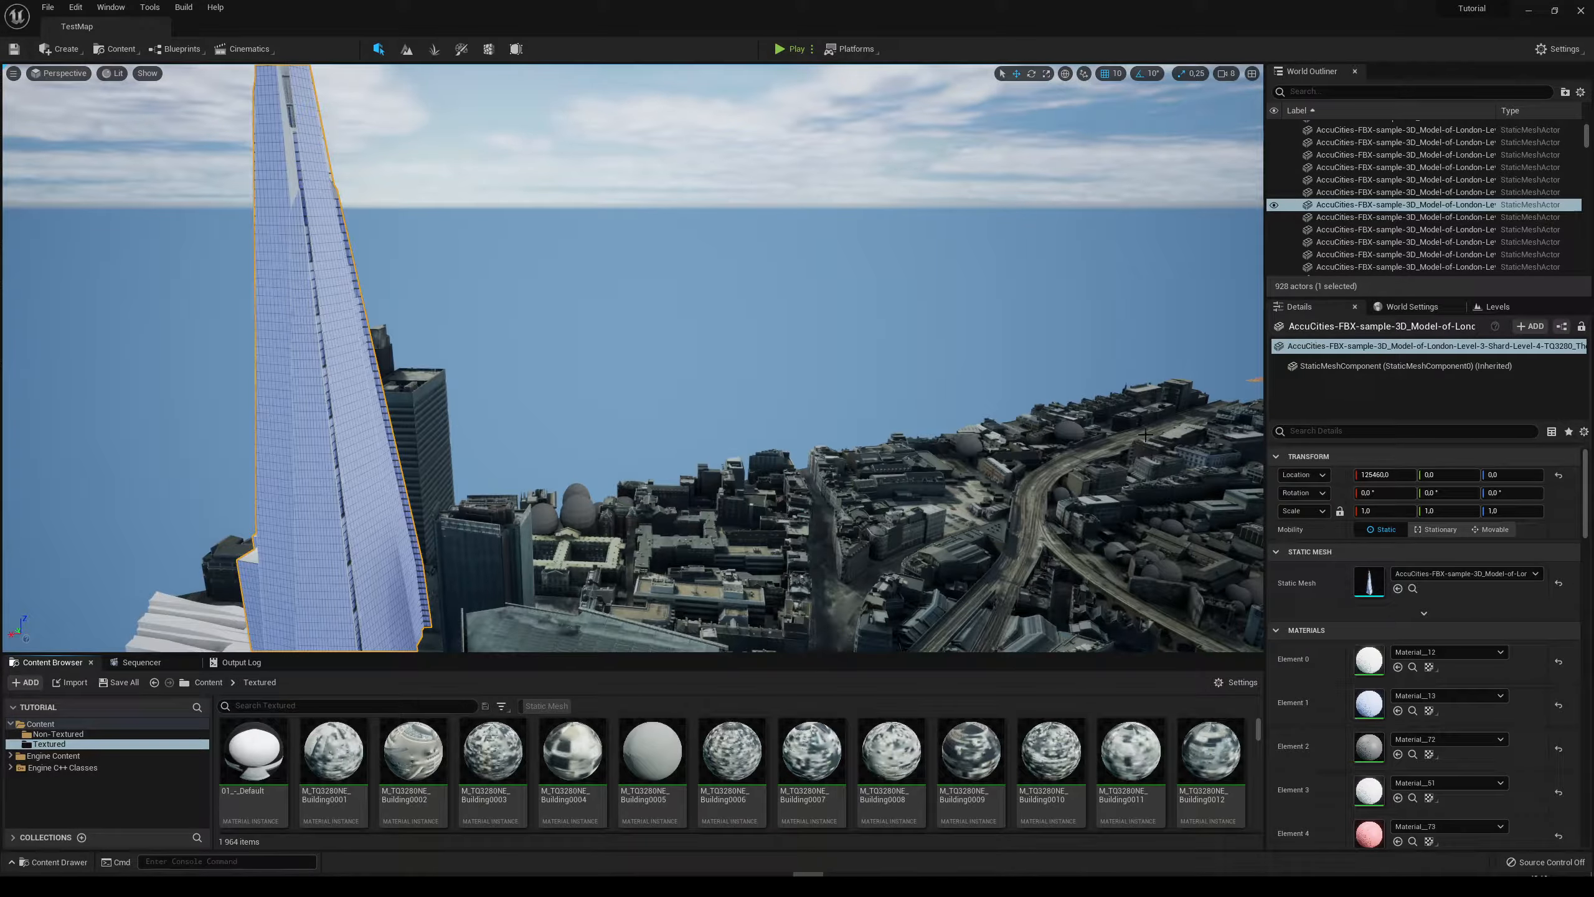
right_click_drag(555, 463, 732, 463)
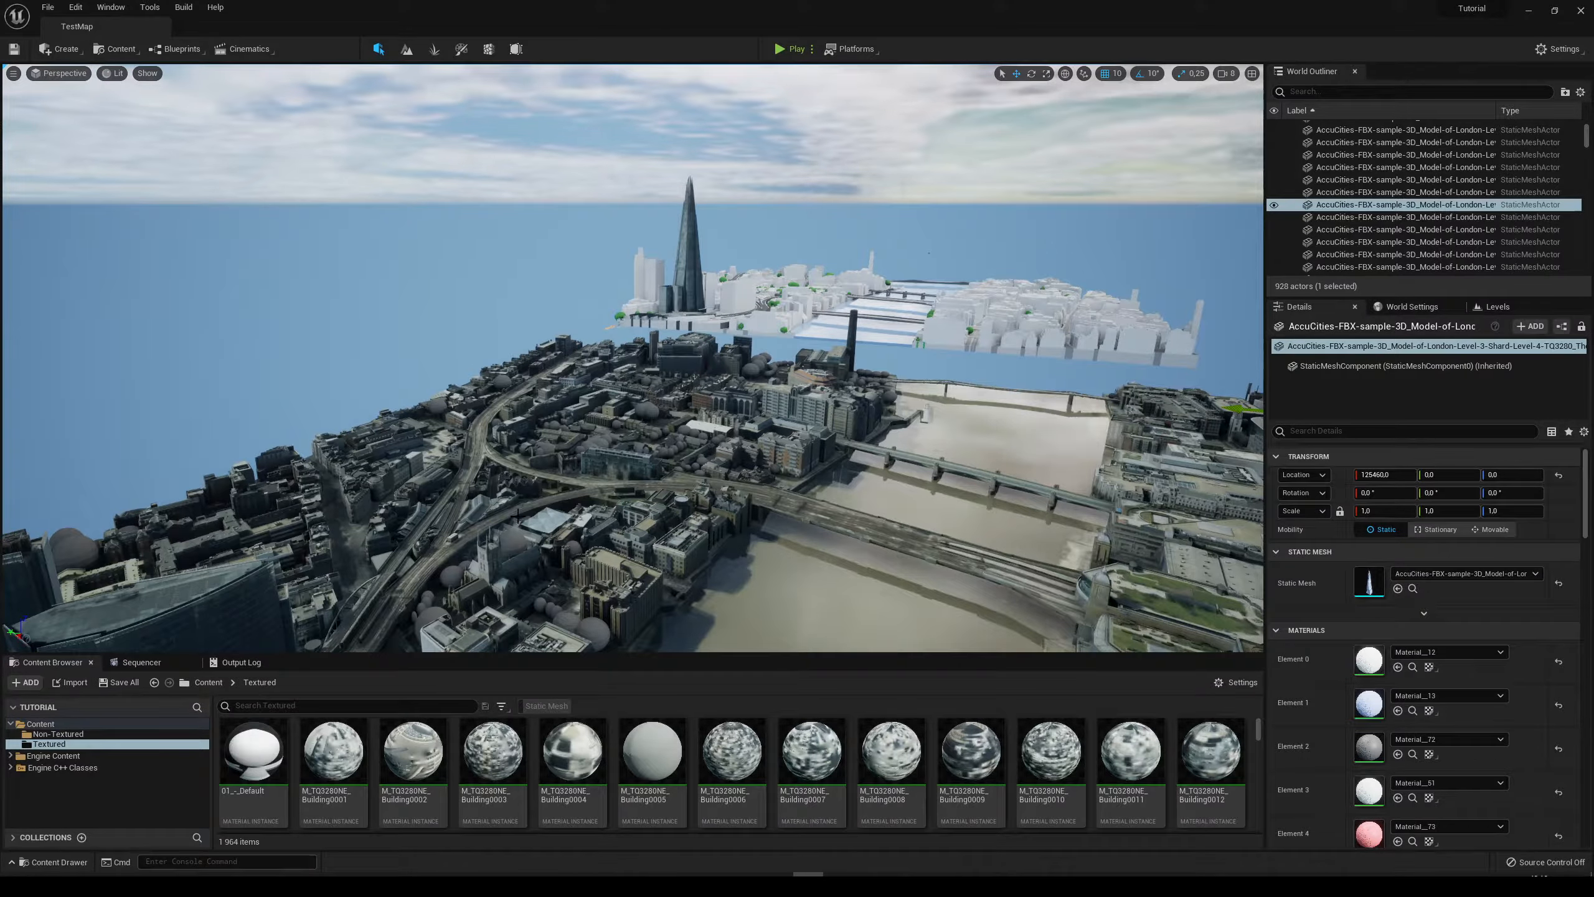
right_click_drag(518, 515, 271, 543)
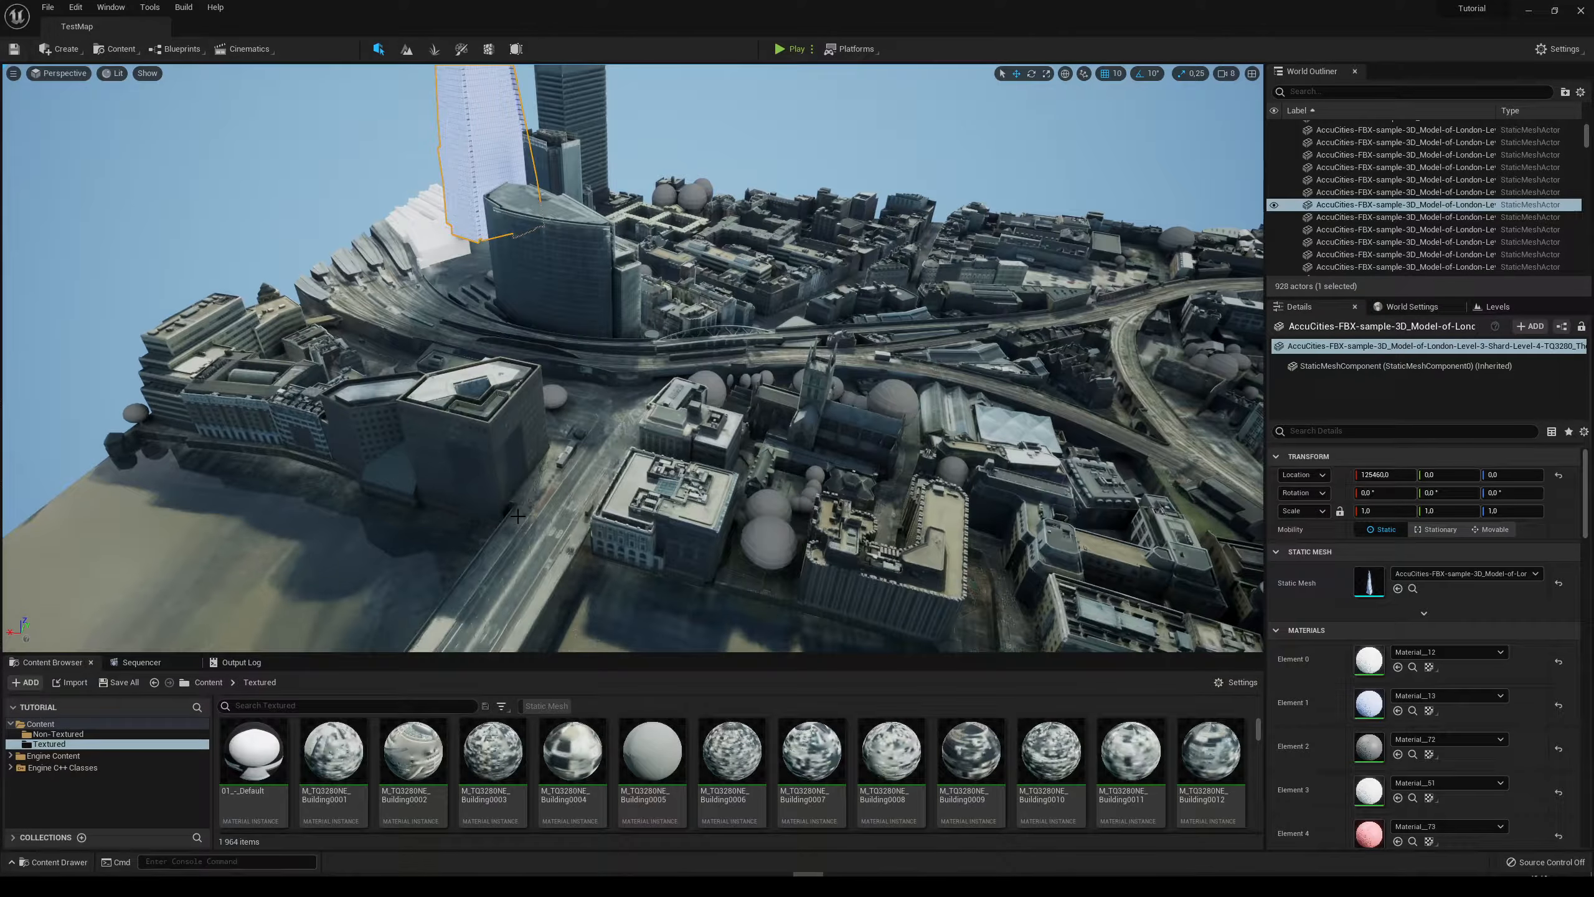
right_click_drag(611, 472, 620, 512)
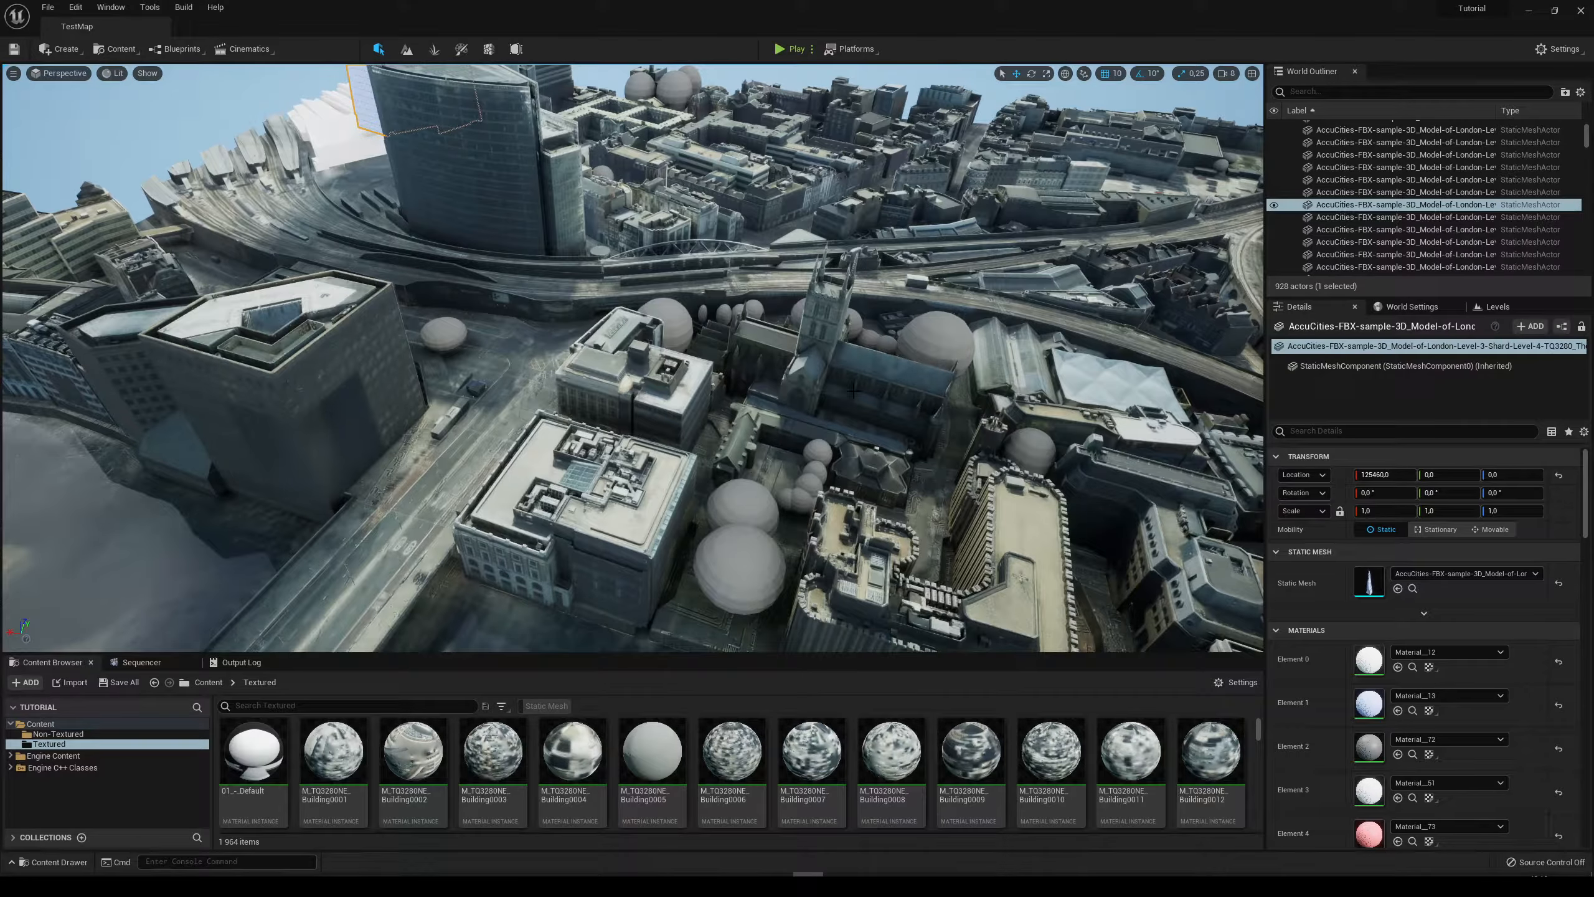
right_click_drag(853, 391, 761, 472)
Select the cathedral mesh SM_TQ3280SE_Building0007 in the textured model and examine it closely.
key("Escape")
left_click(650, 463)
right_click_drag(650, 463, 596, 463)
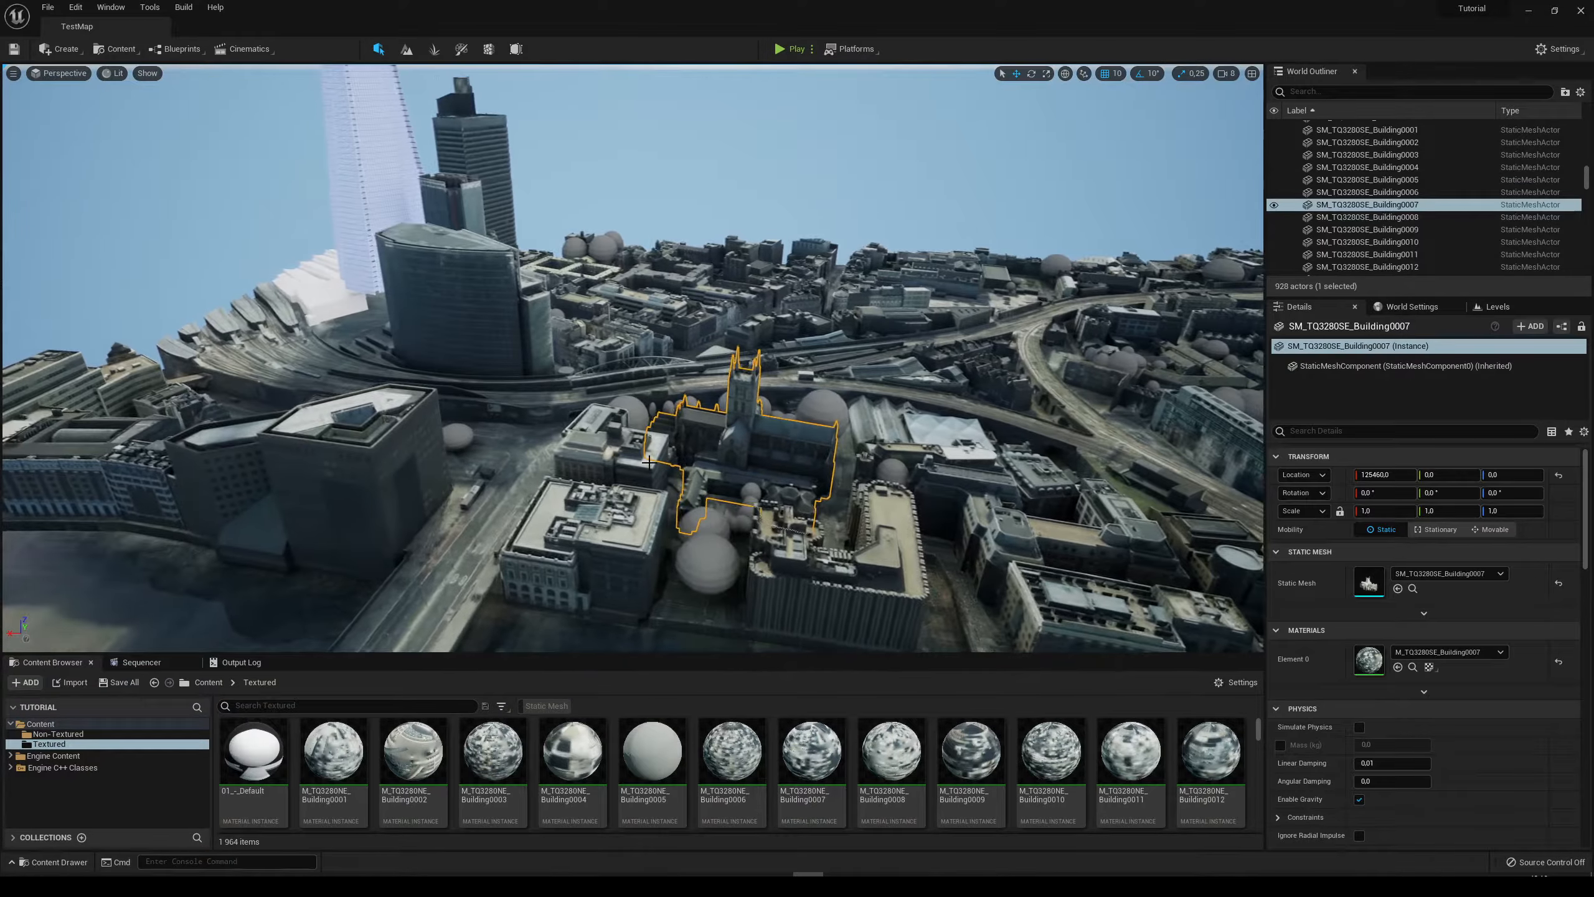
key("f")
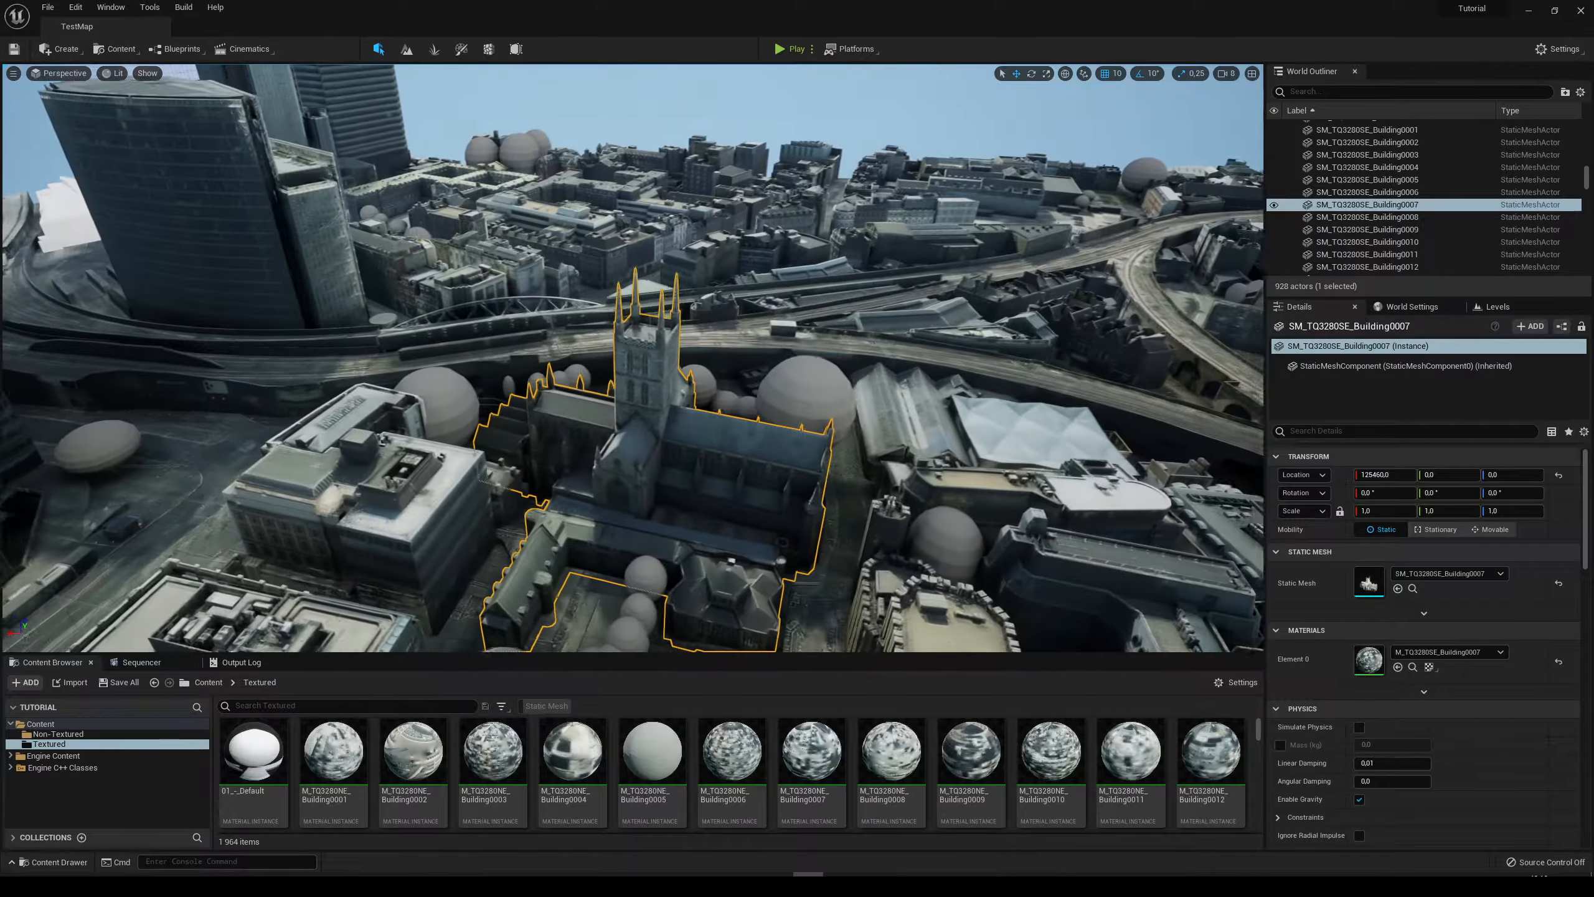
Select the tall tower block SM_TQ3280SE_Building0009 near the Shard, inspect it and the surrounding textured district, and clear the selection.
right_click_drag(538, 394, 452, 377)
left_click(538, 394)
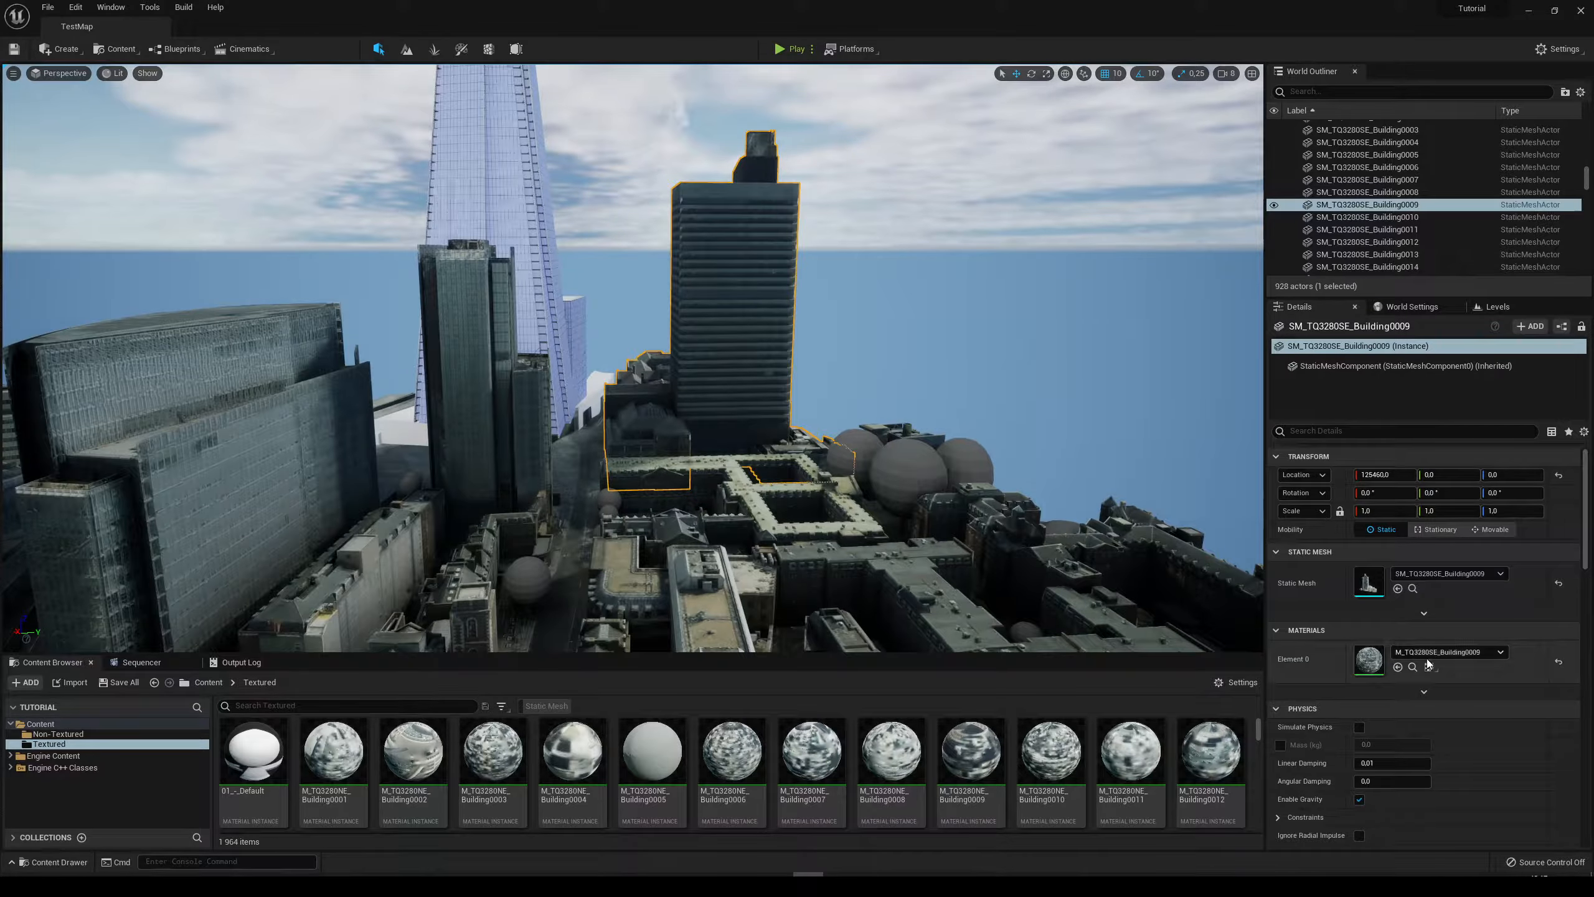
right_click_drag(1030, 477, 841, 512)
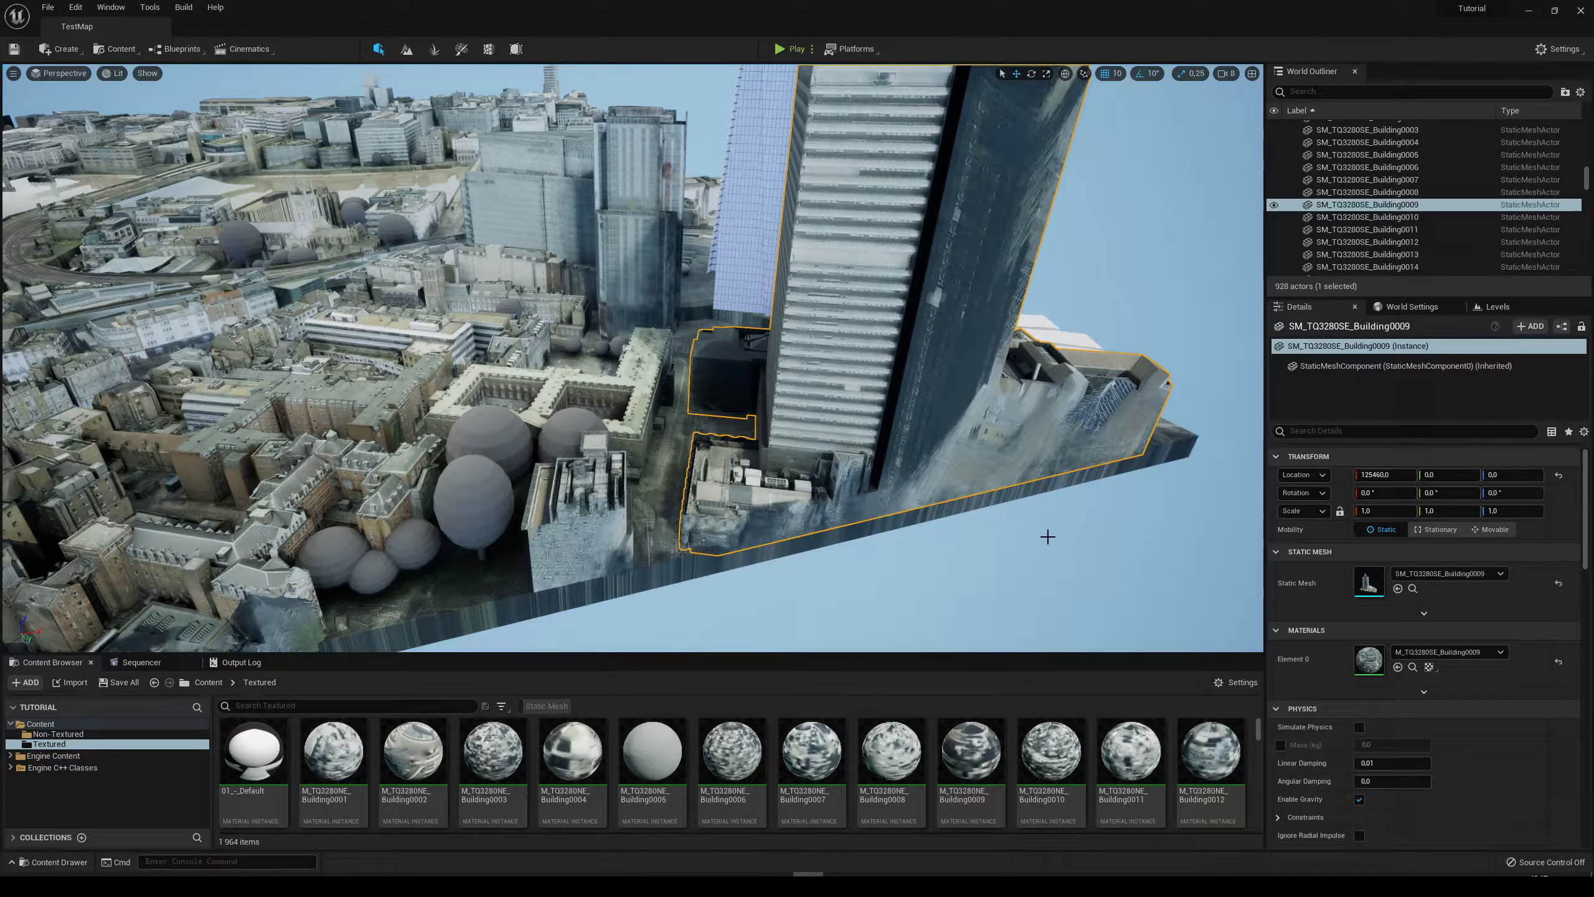
right_click_drag(982, 511, 951, 527)
right_click_drag(885, 408, 748, 429)
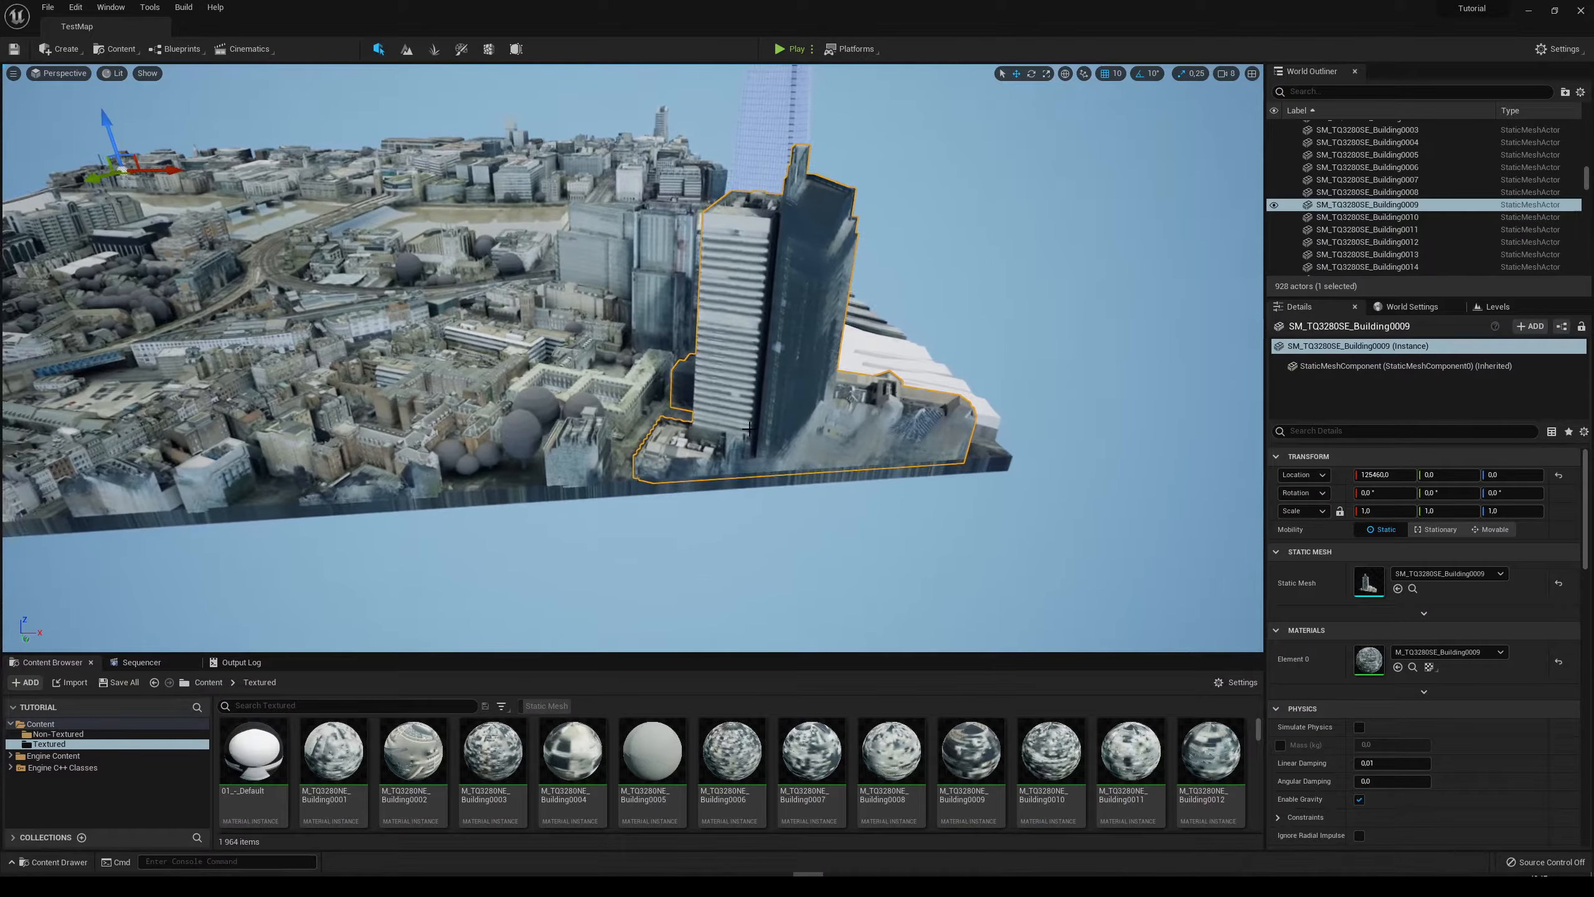
right_click_drag(849, 375, 841, 431)
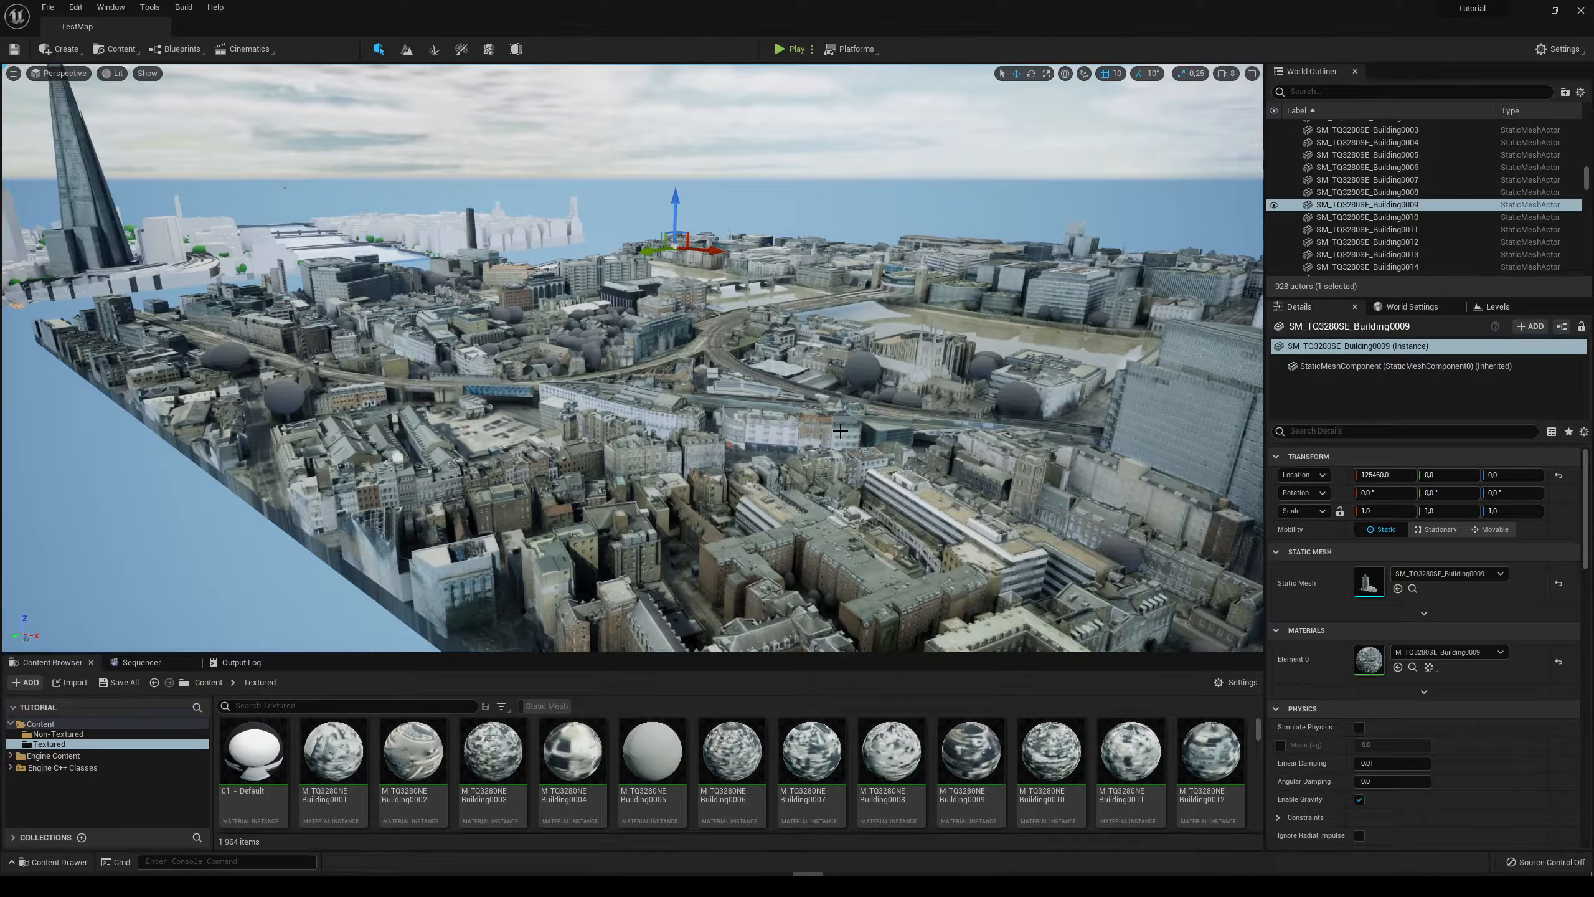
right_click_drag(631, 418, 326, 441)
right_click_drag(615, 316, 625, 371)
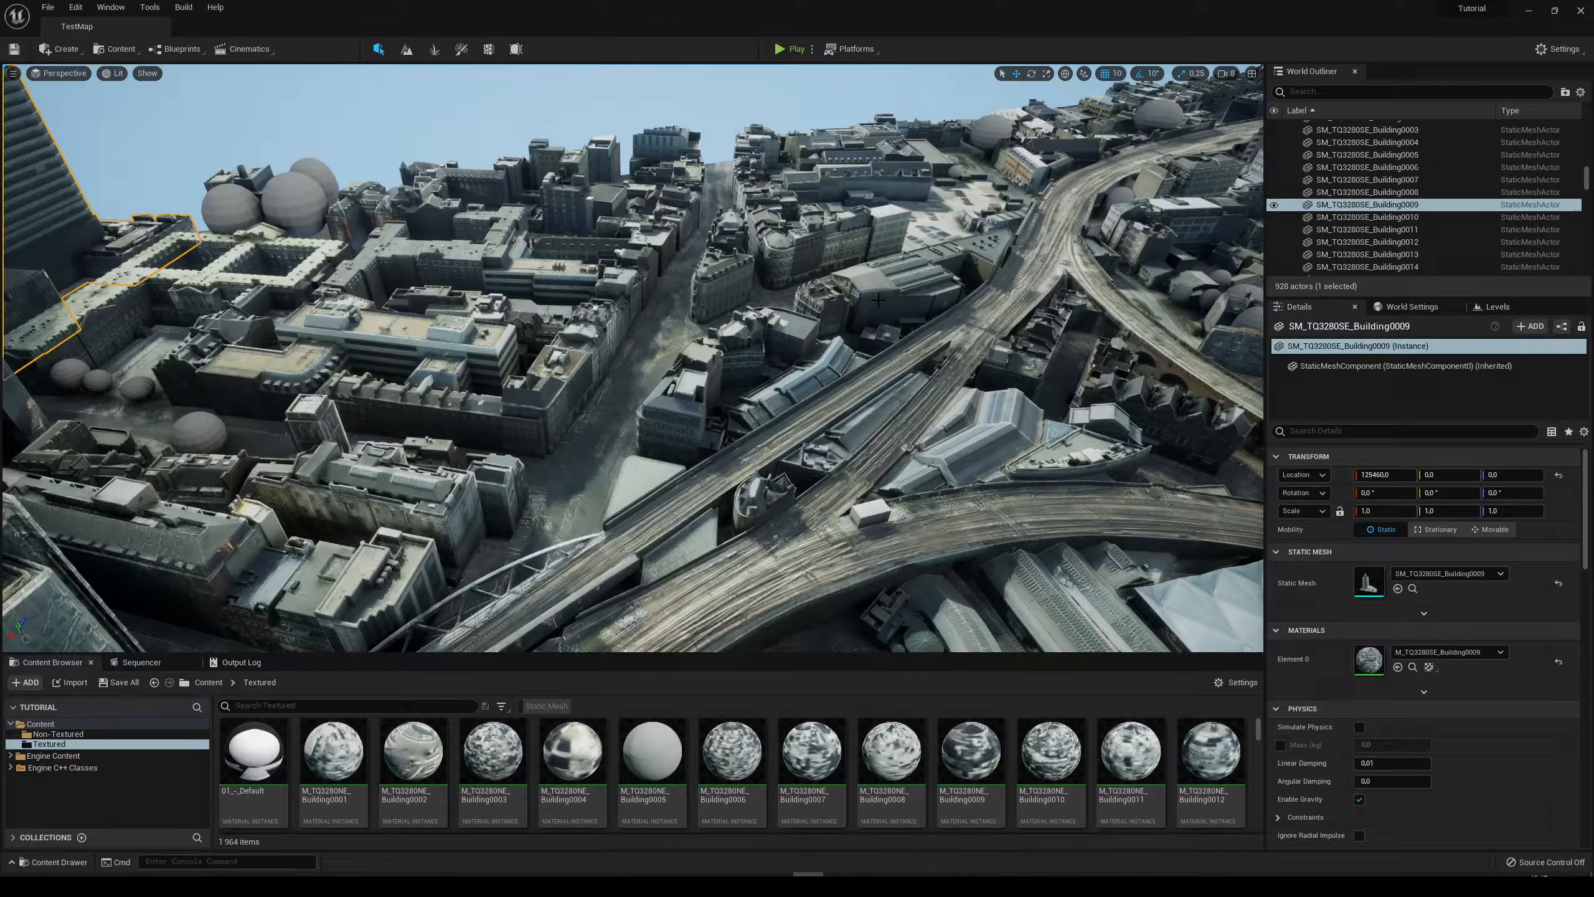
right_click_drag(879, 300, 1070, 272)
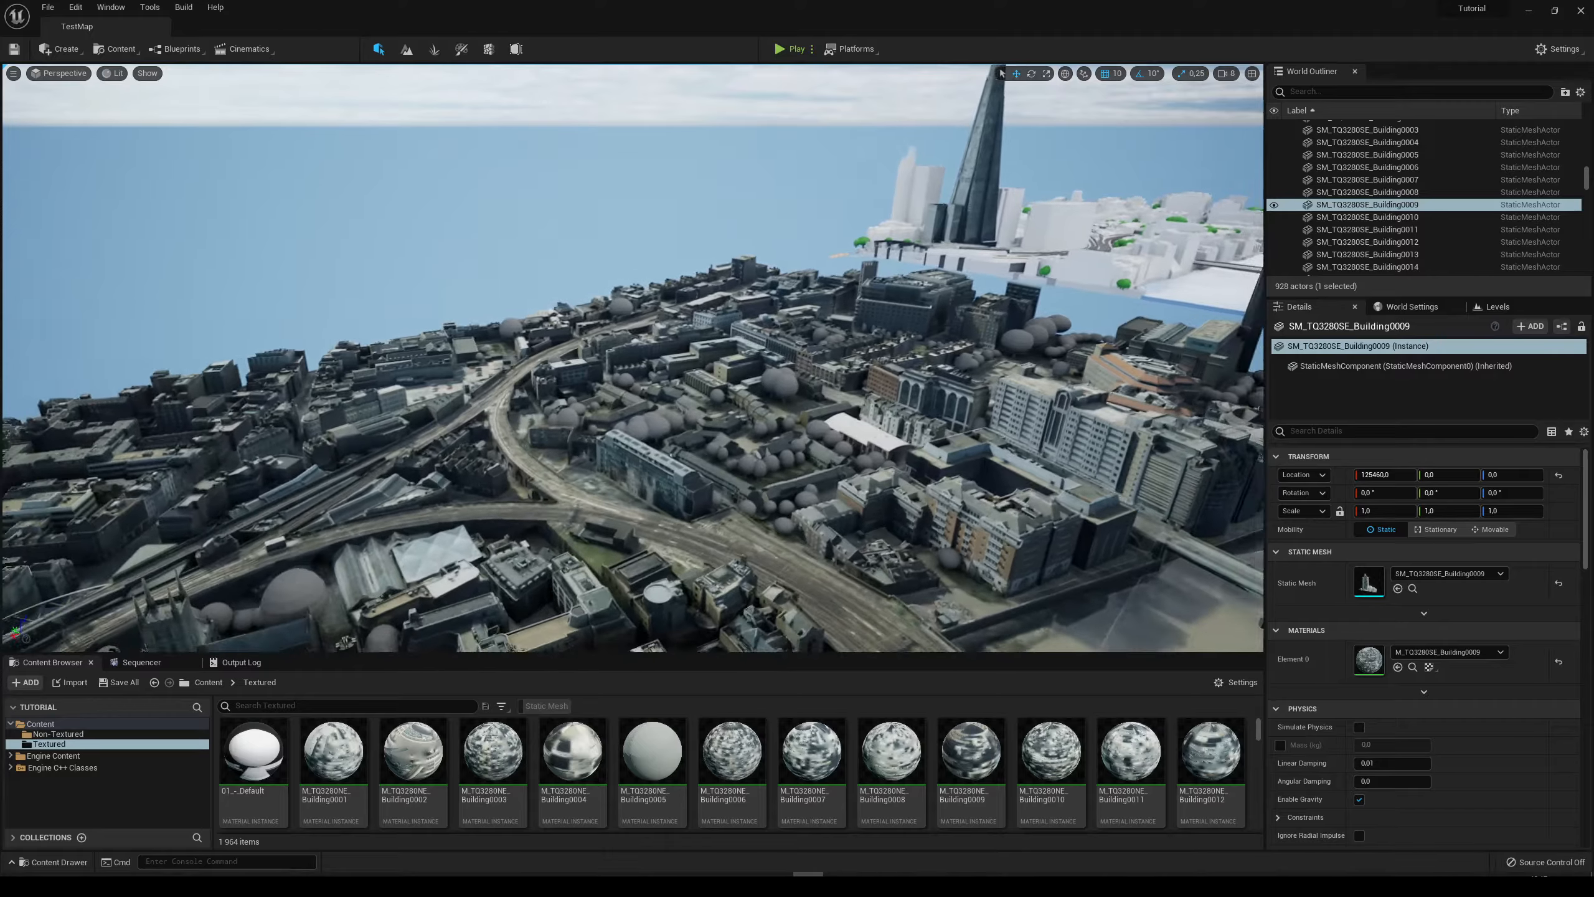
right_click_drag(826, 319, 827, 319)
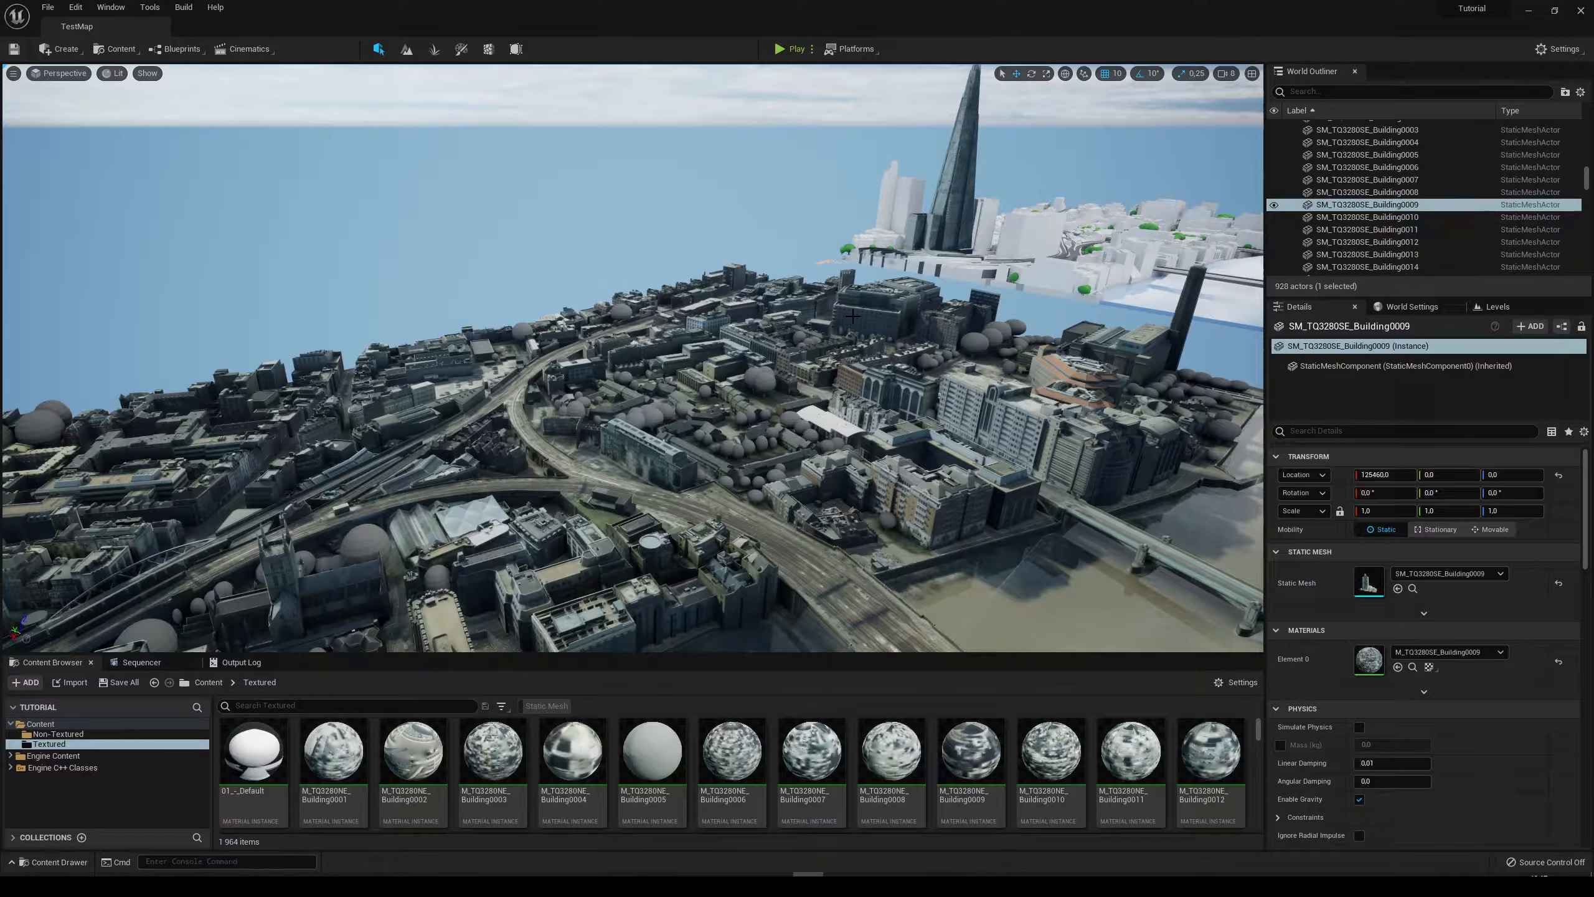
right_click_drag(853, 316, 926, 469)
key("Escape")
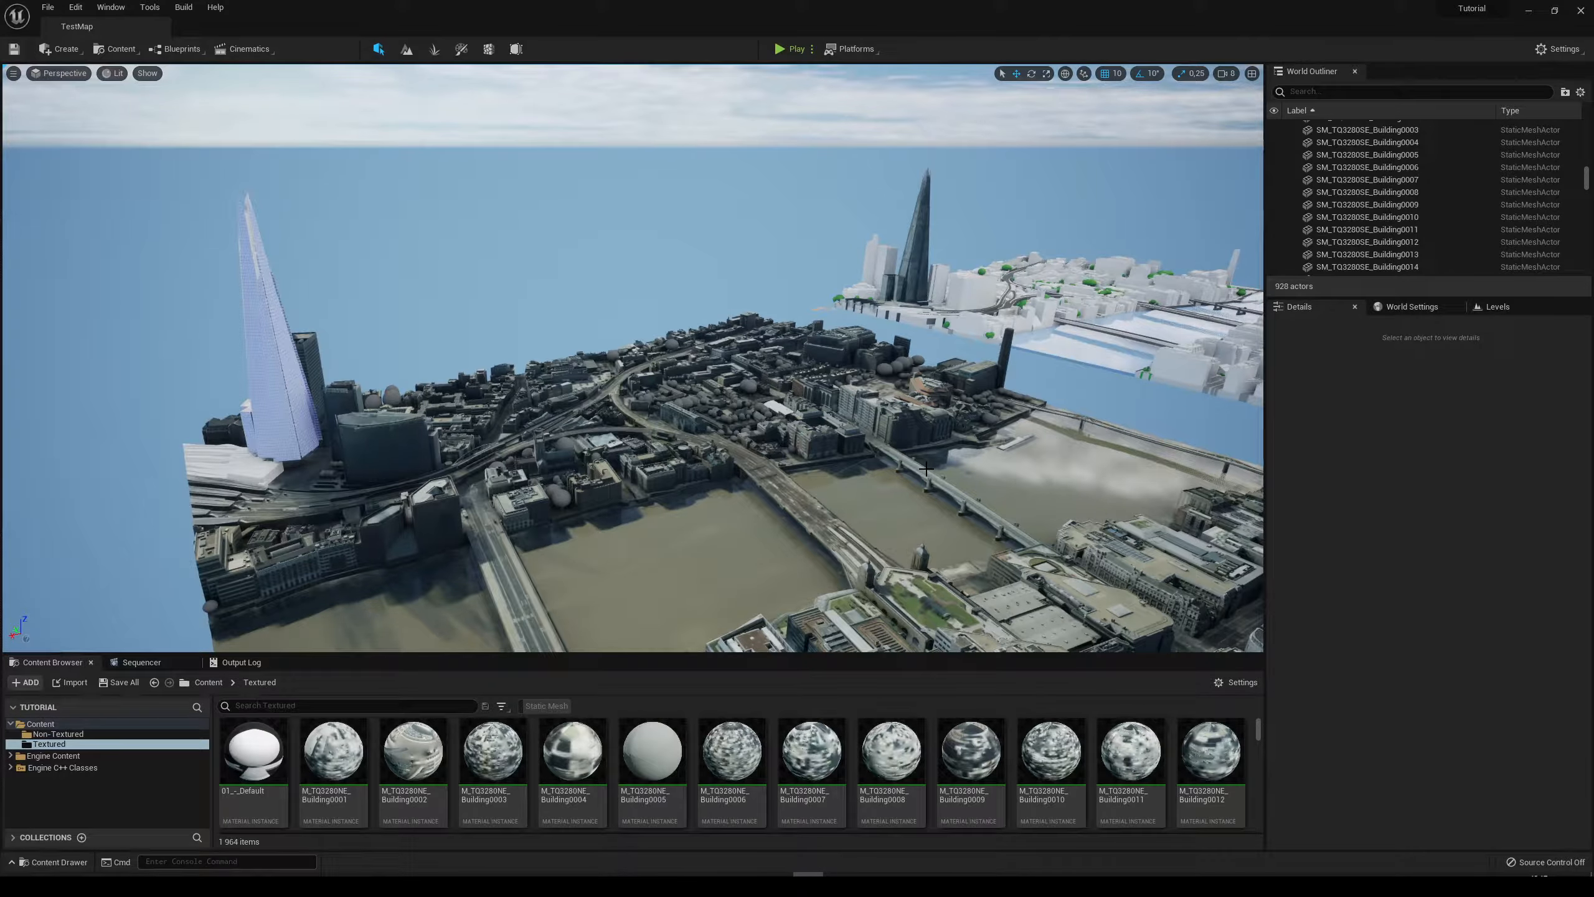
Select the cathedral mesh SM_TQ3280SE_Building0007 again and check the material assigned to its Element 0.
right_click_drag(926, 468, 838, 512)
key("w")
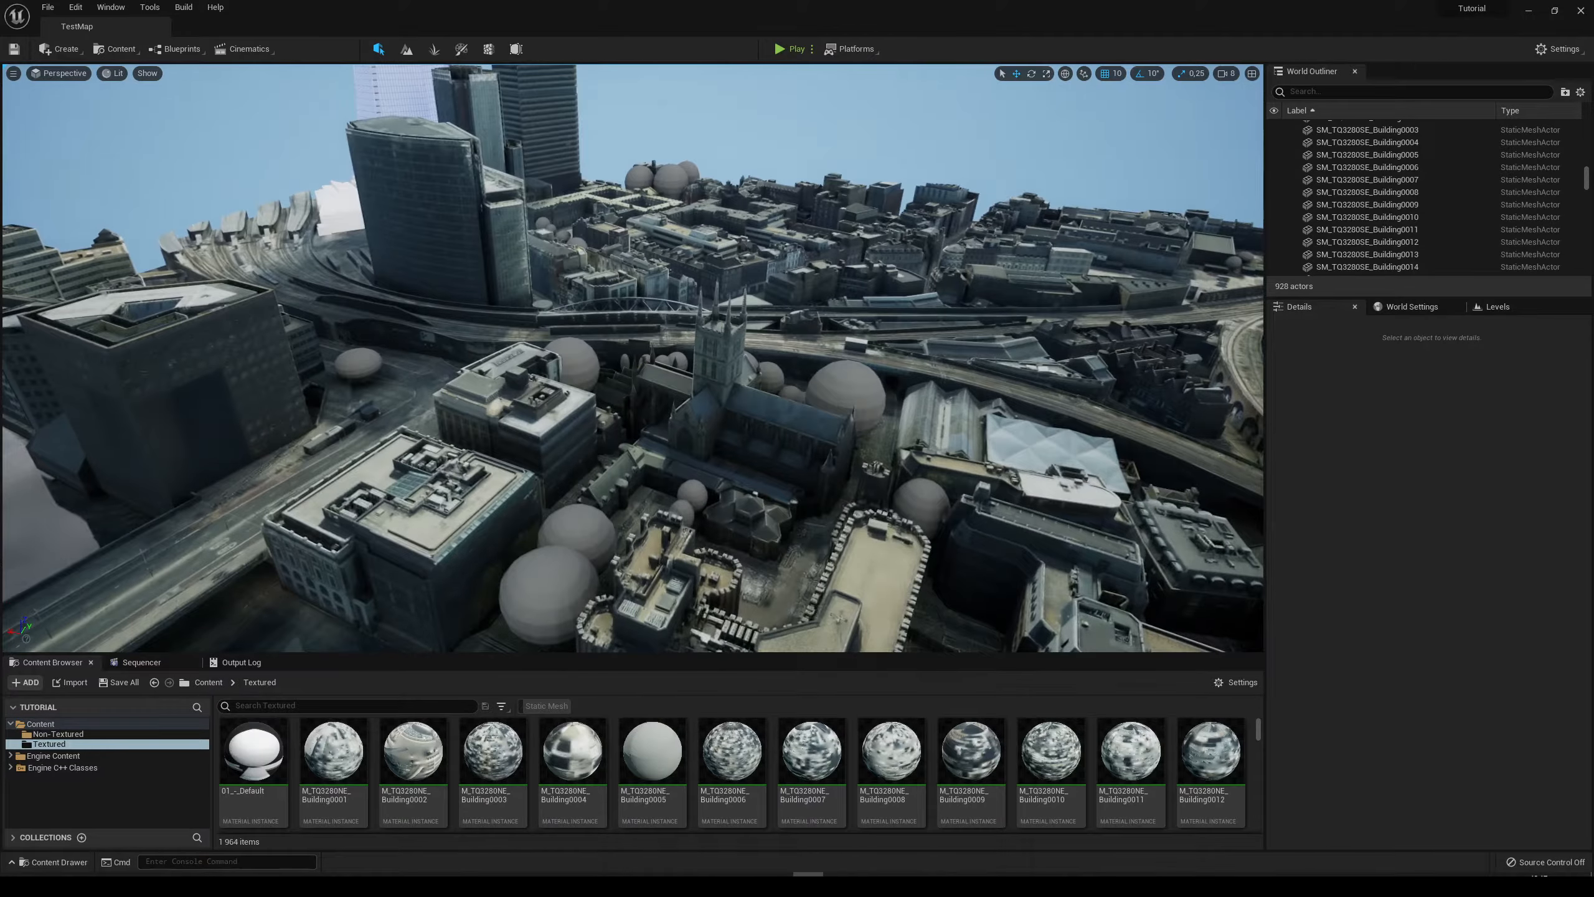
left_click(753, 421)
key("w")
right_click_drag(753, 421, 730, 357)
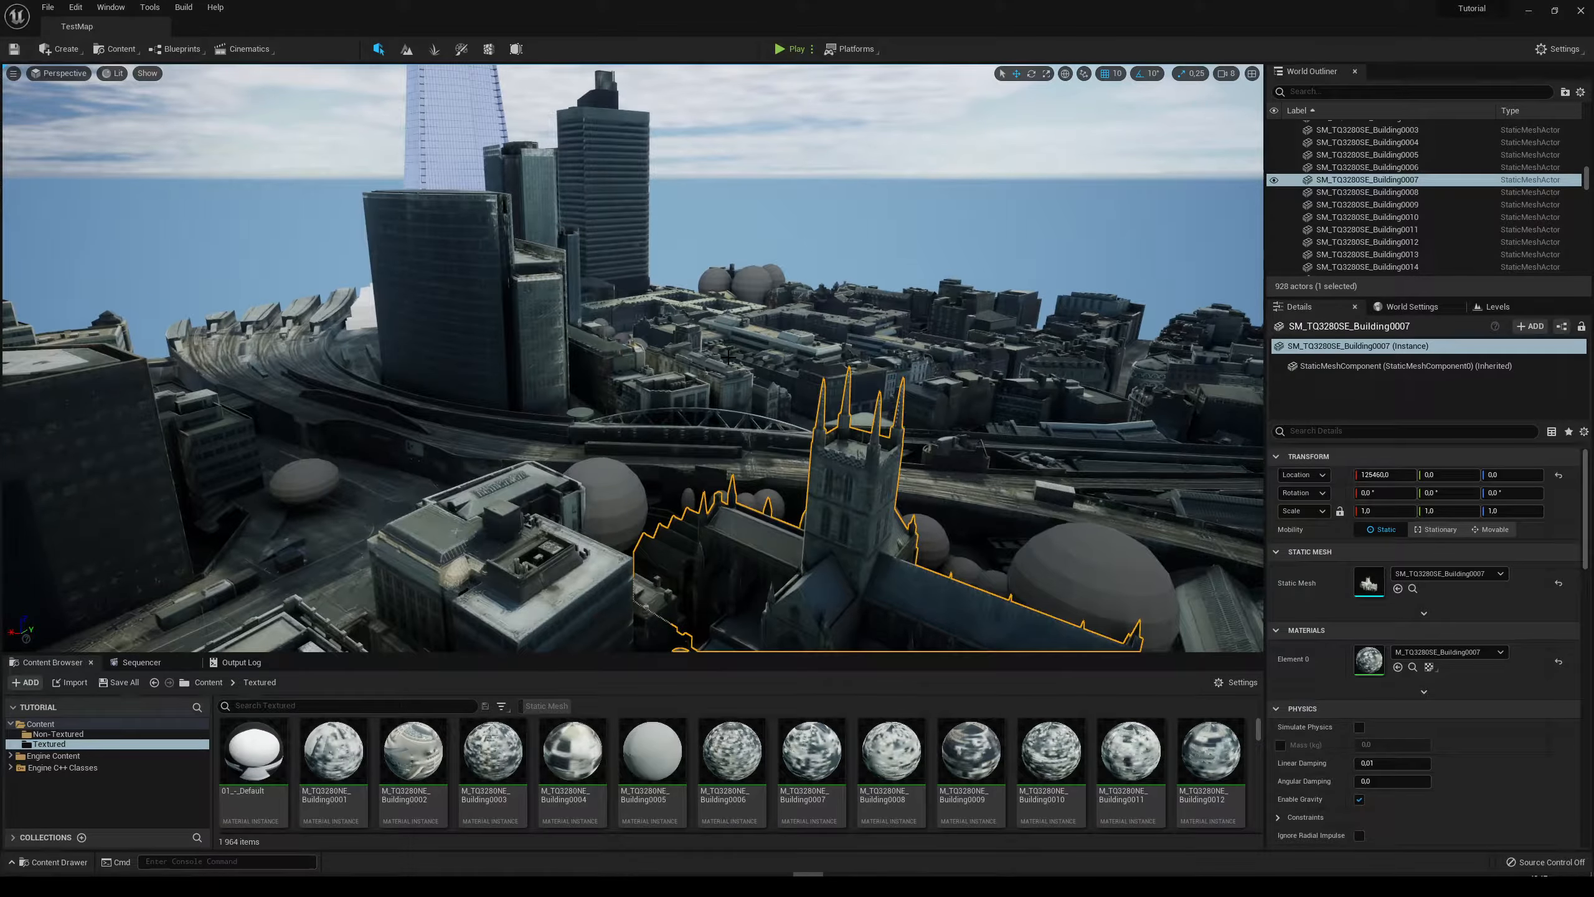
right_click_drag(728, 357, 811, 551)
key("s")
key("w")
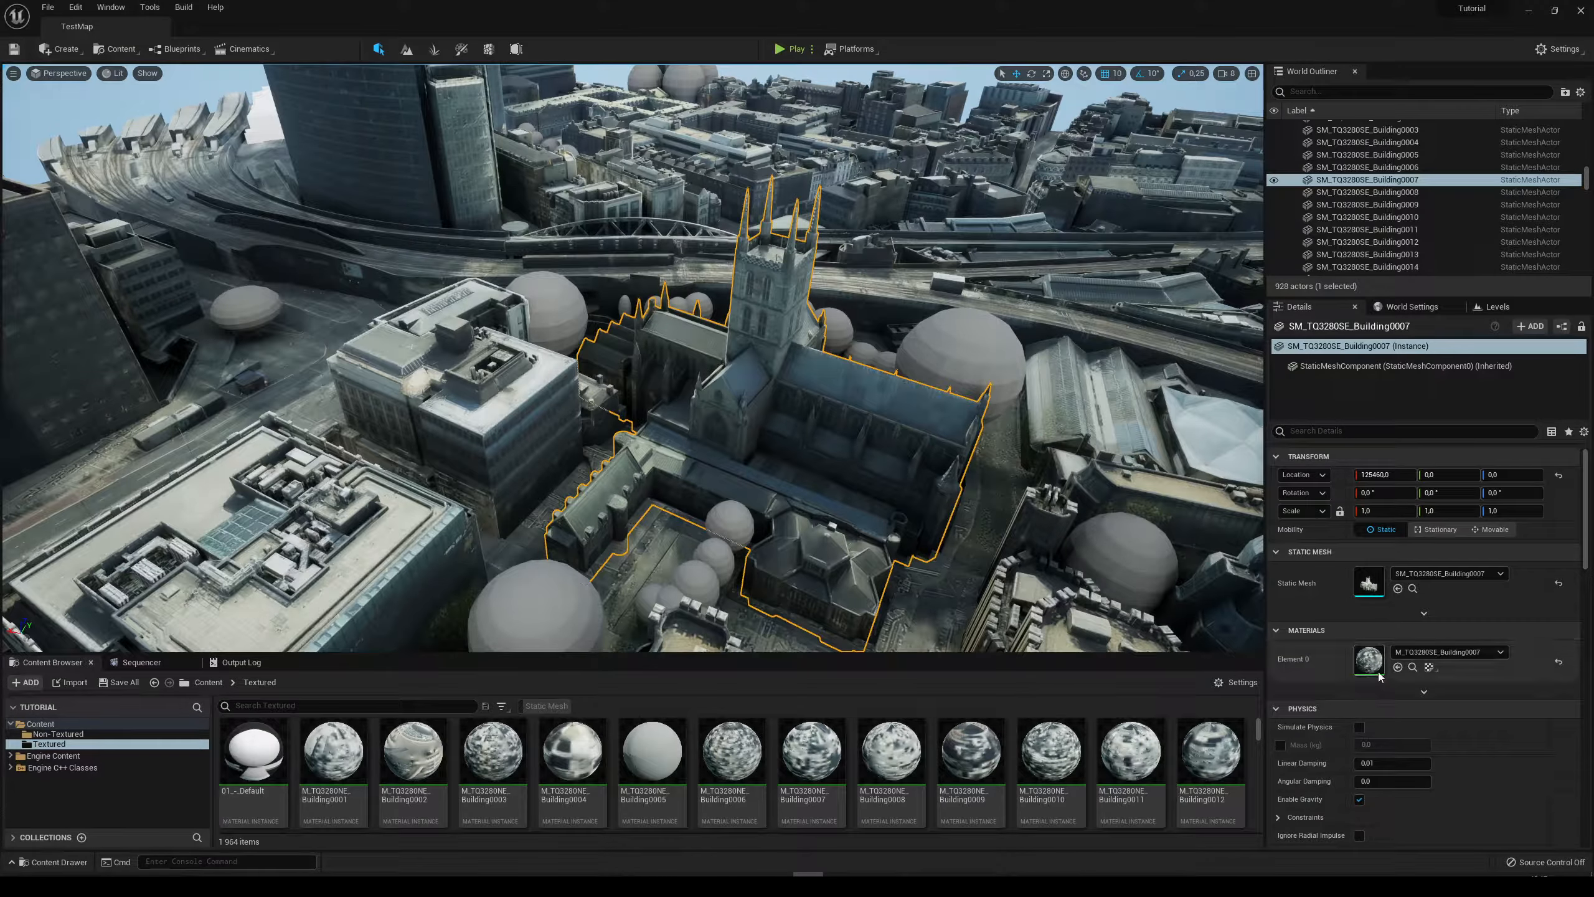
Return to the root Content folder of the project.
left_click(196, 682)
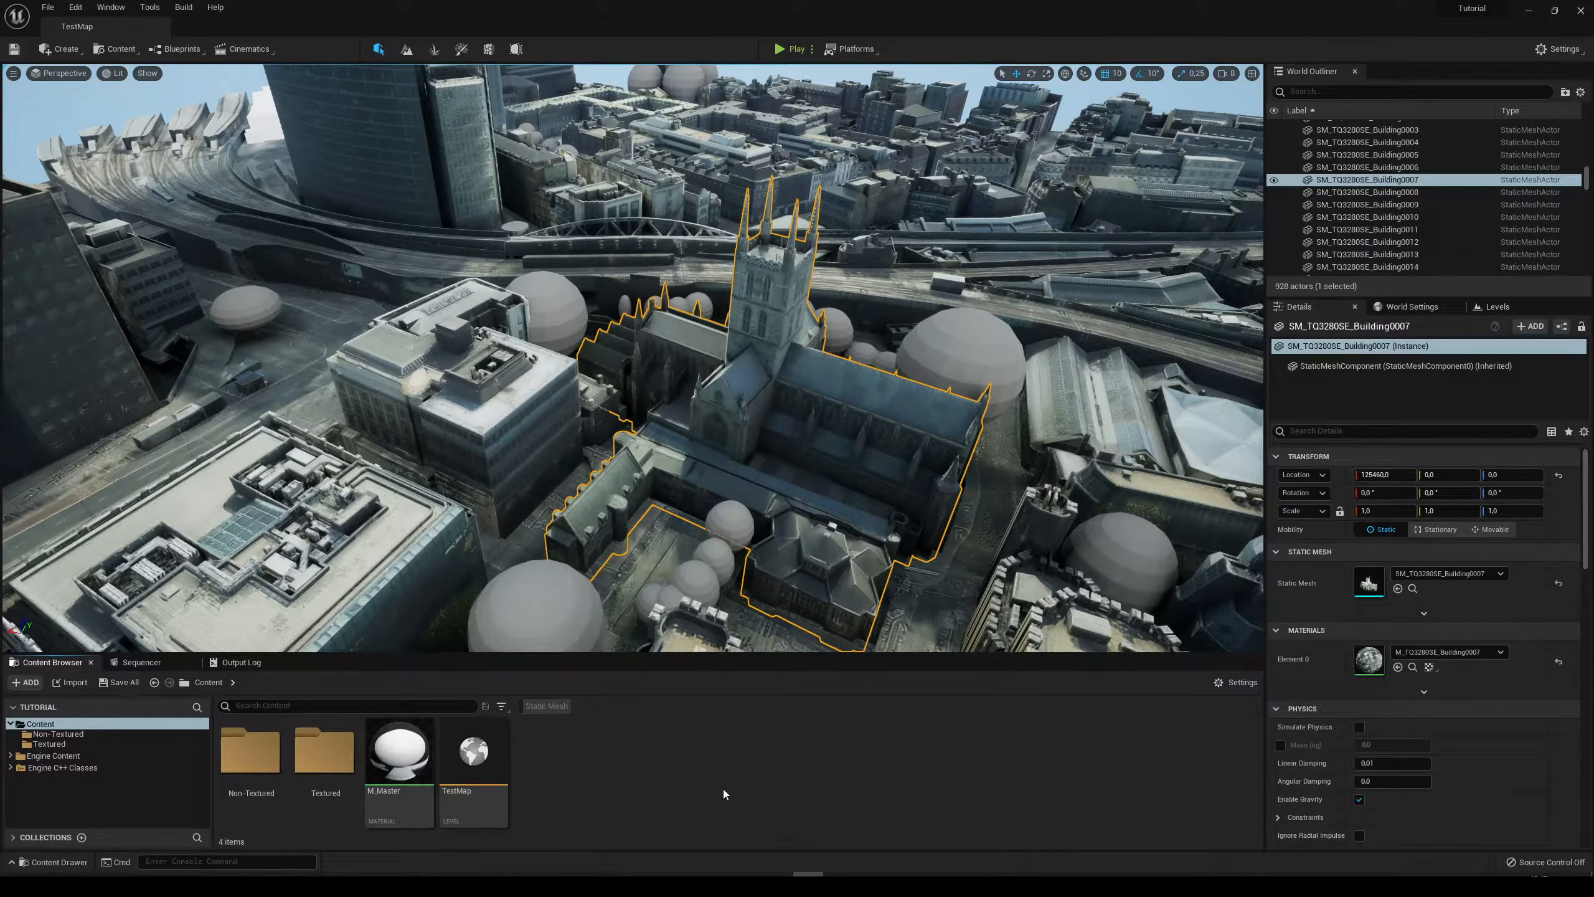
right_click(628, 767)
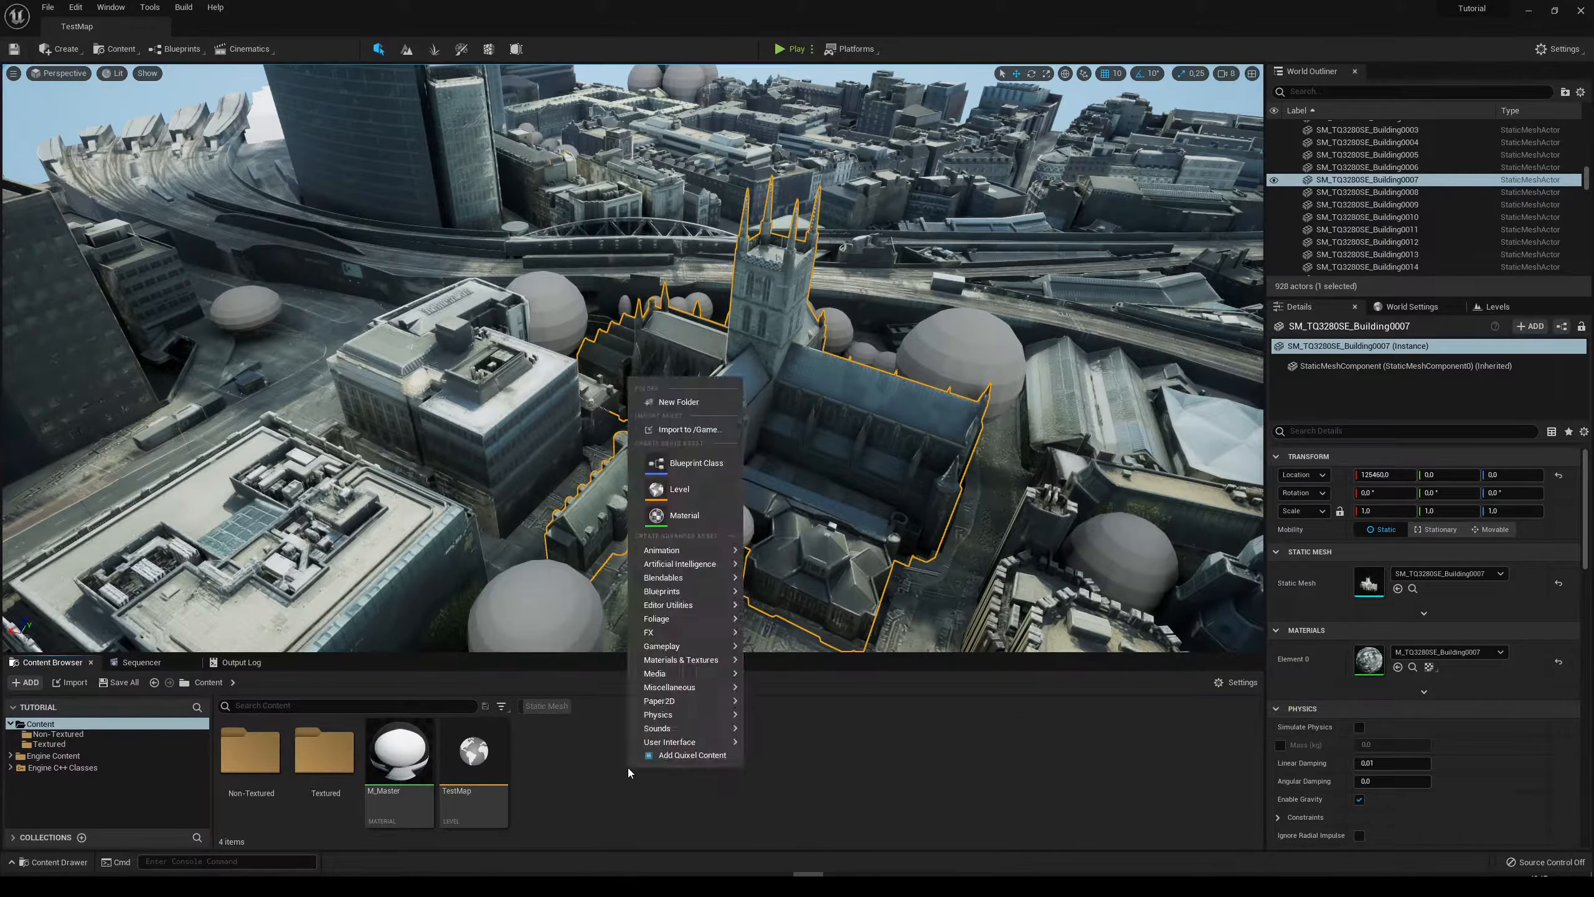
left_click(591, 785)
key("s")
right_click_drag(825, 465, 826, 465)
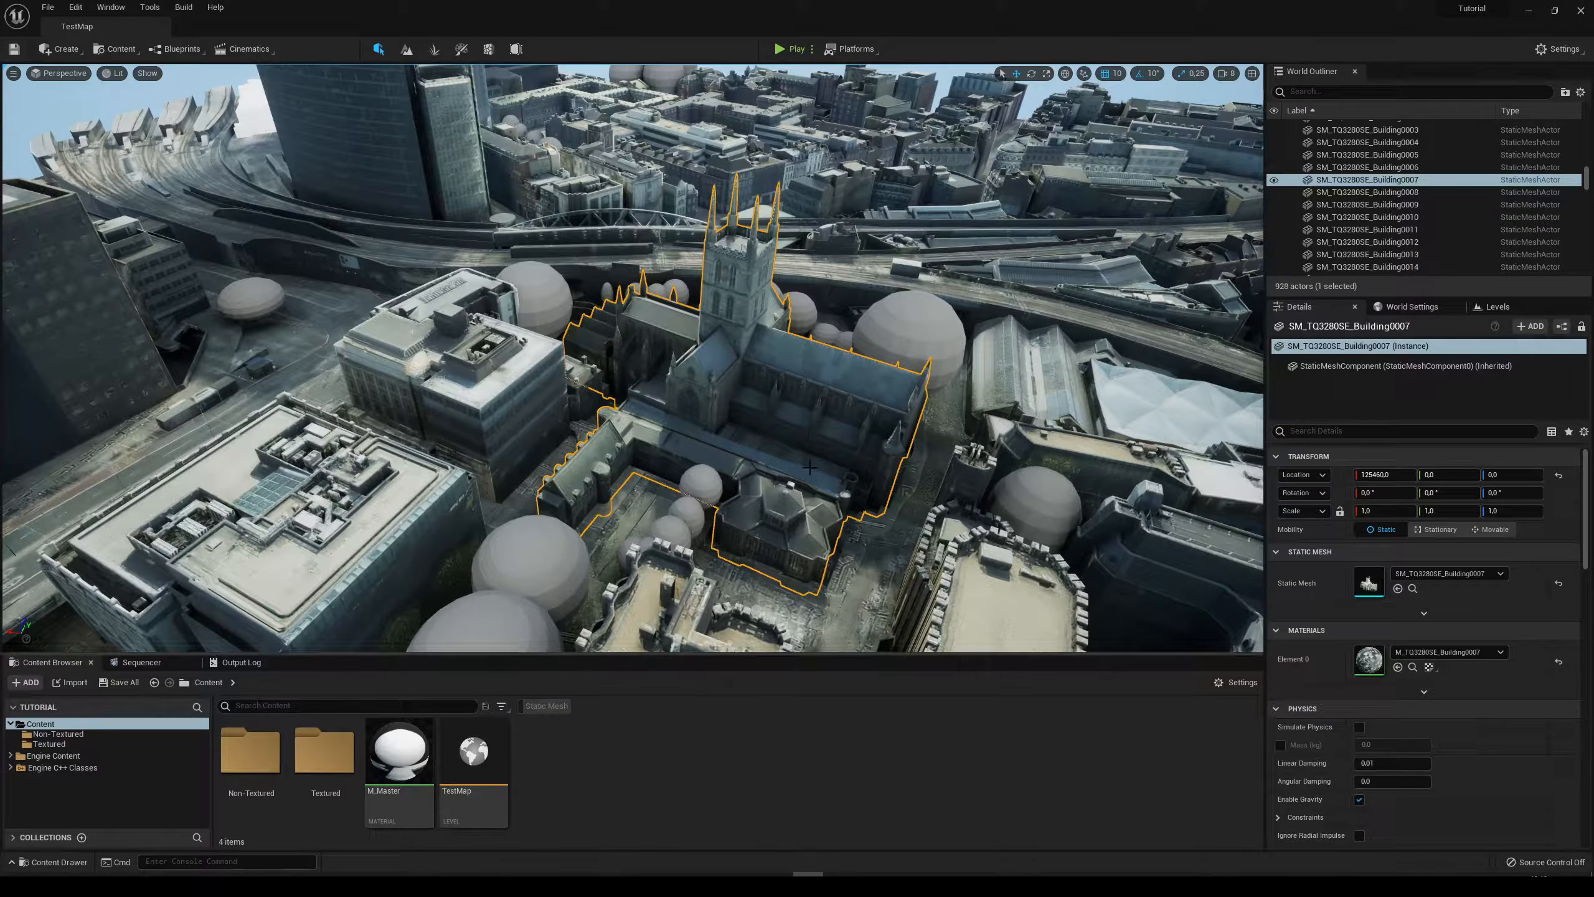
right_click_drag(633, 358, 625, 379)
key("w")
right_click_drag(617, 557, 606, 552)
key("s")
right_click_drag(708, 371, 713, 378)
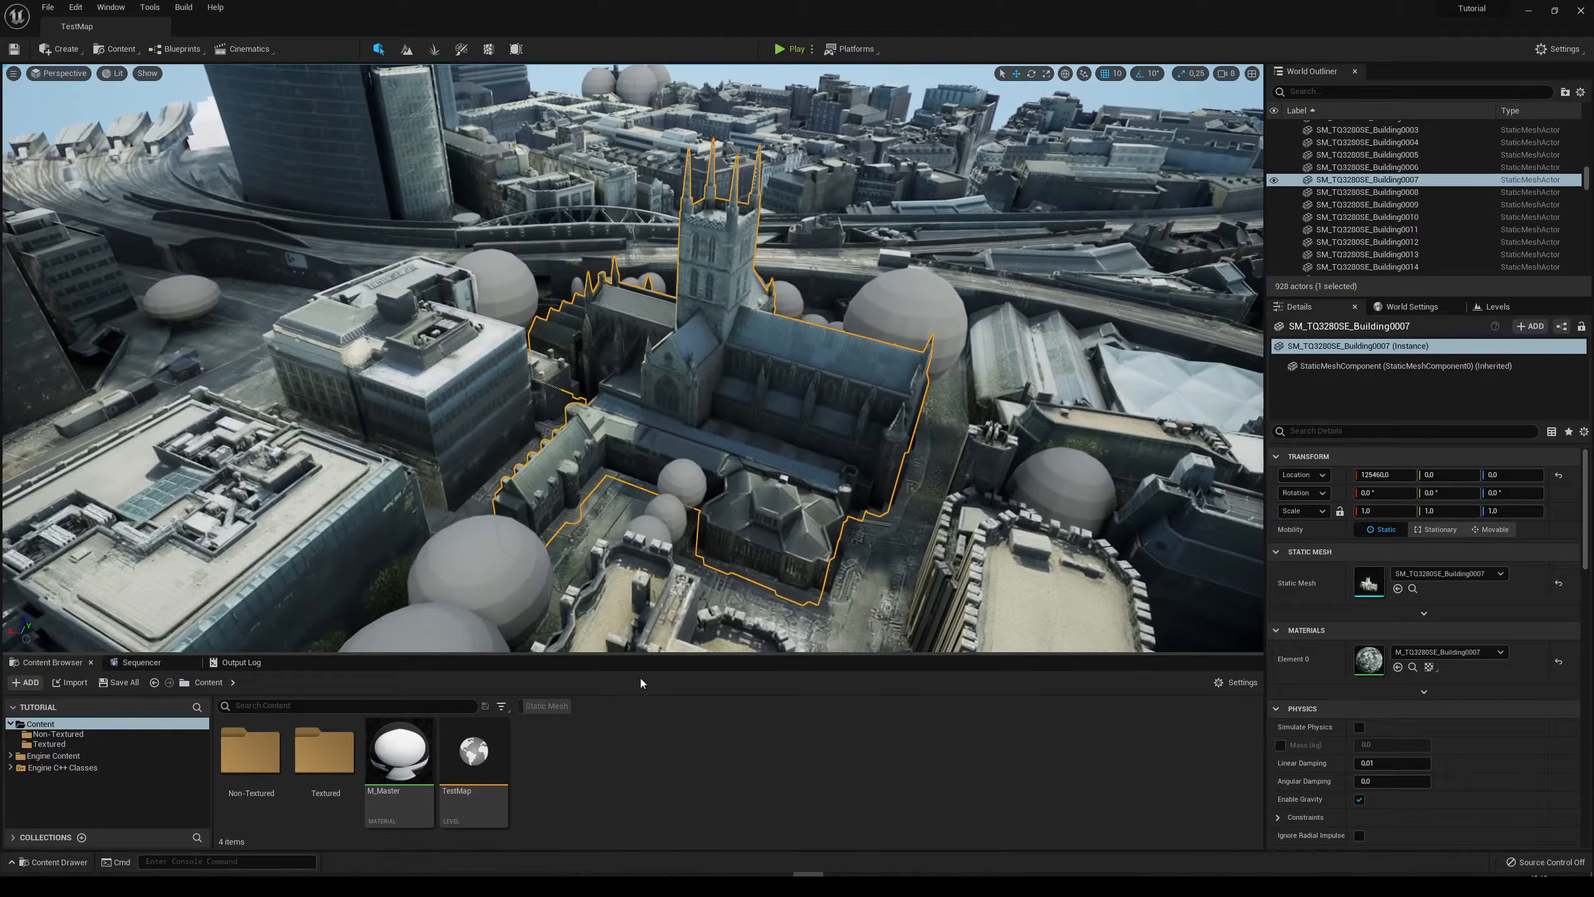
Create a new material named M_Glass in the root Content folder and save the unsaved project assets.
right_click(614, 767)
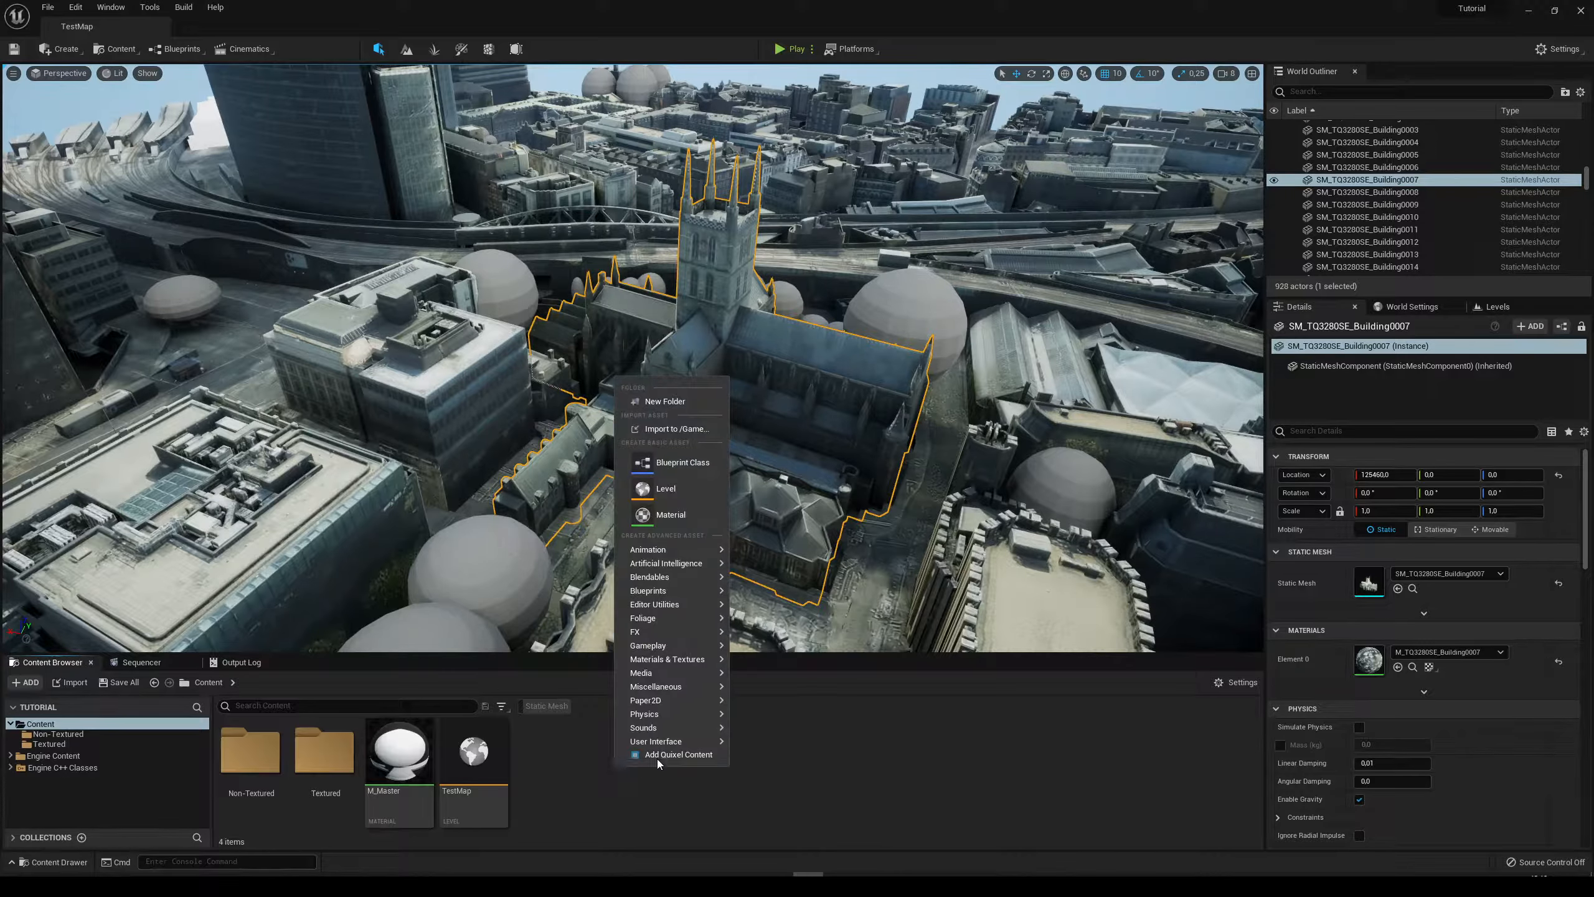
left_click(683, 516)
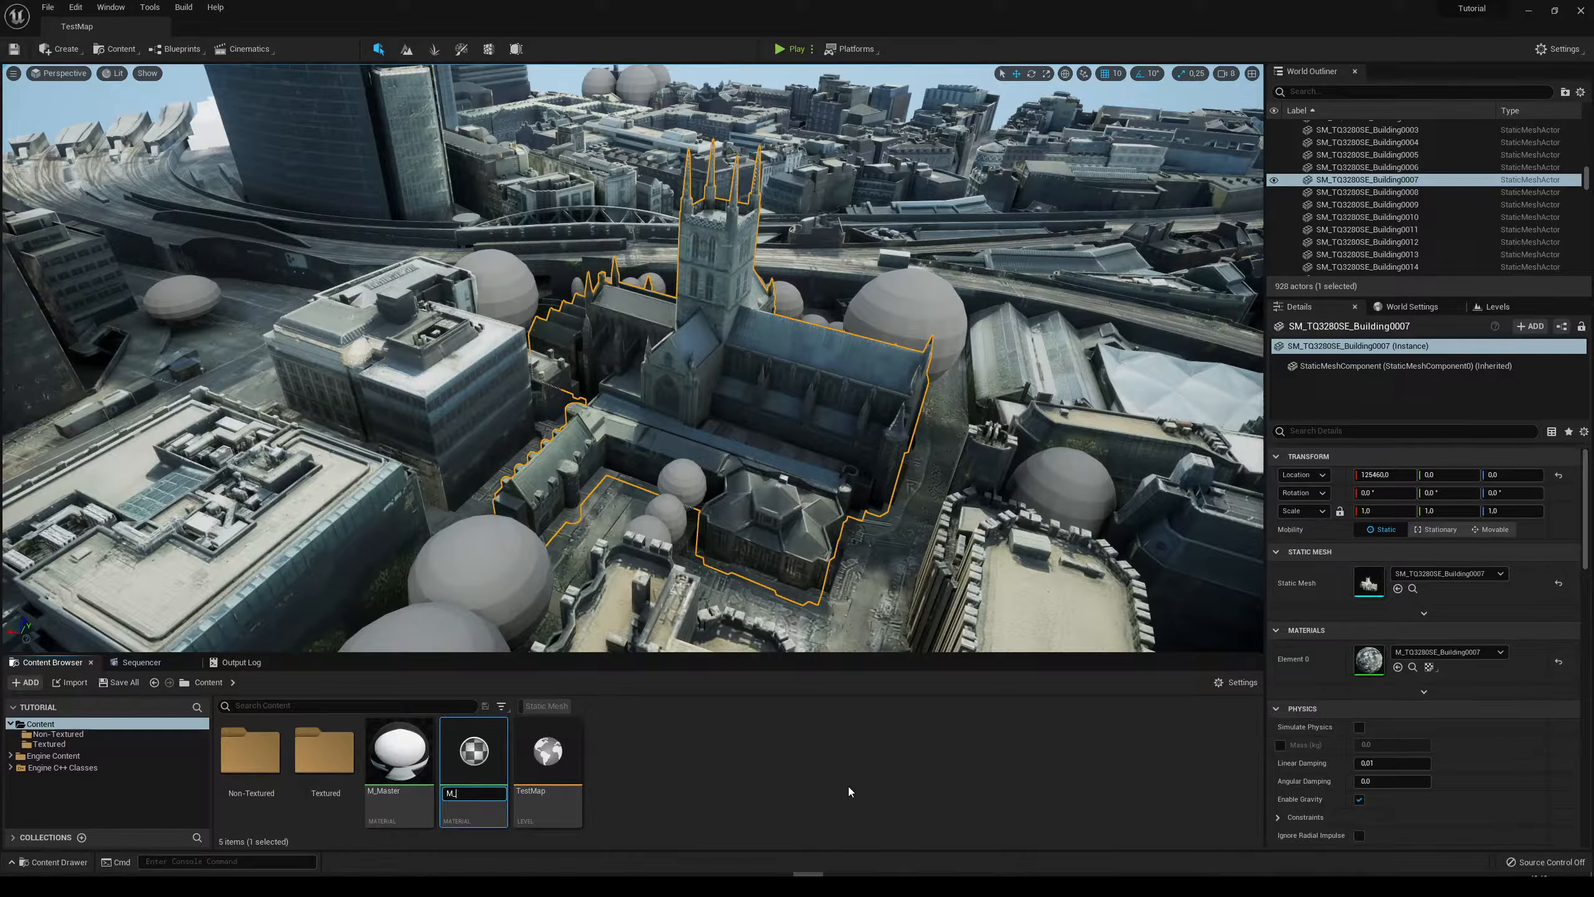
key("Return")
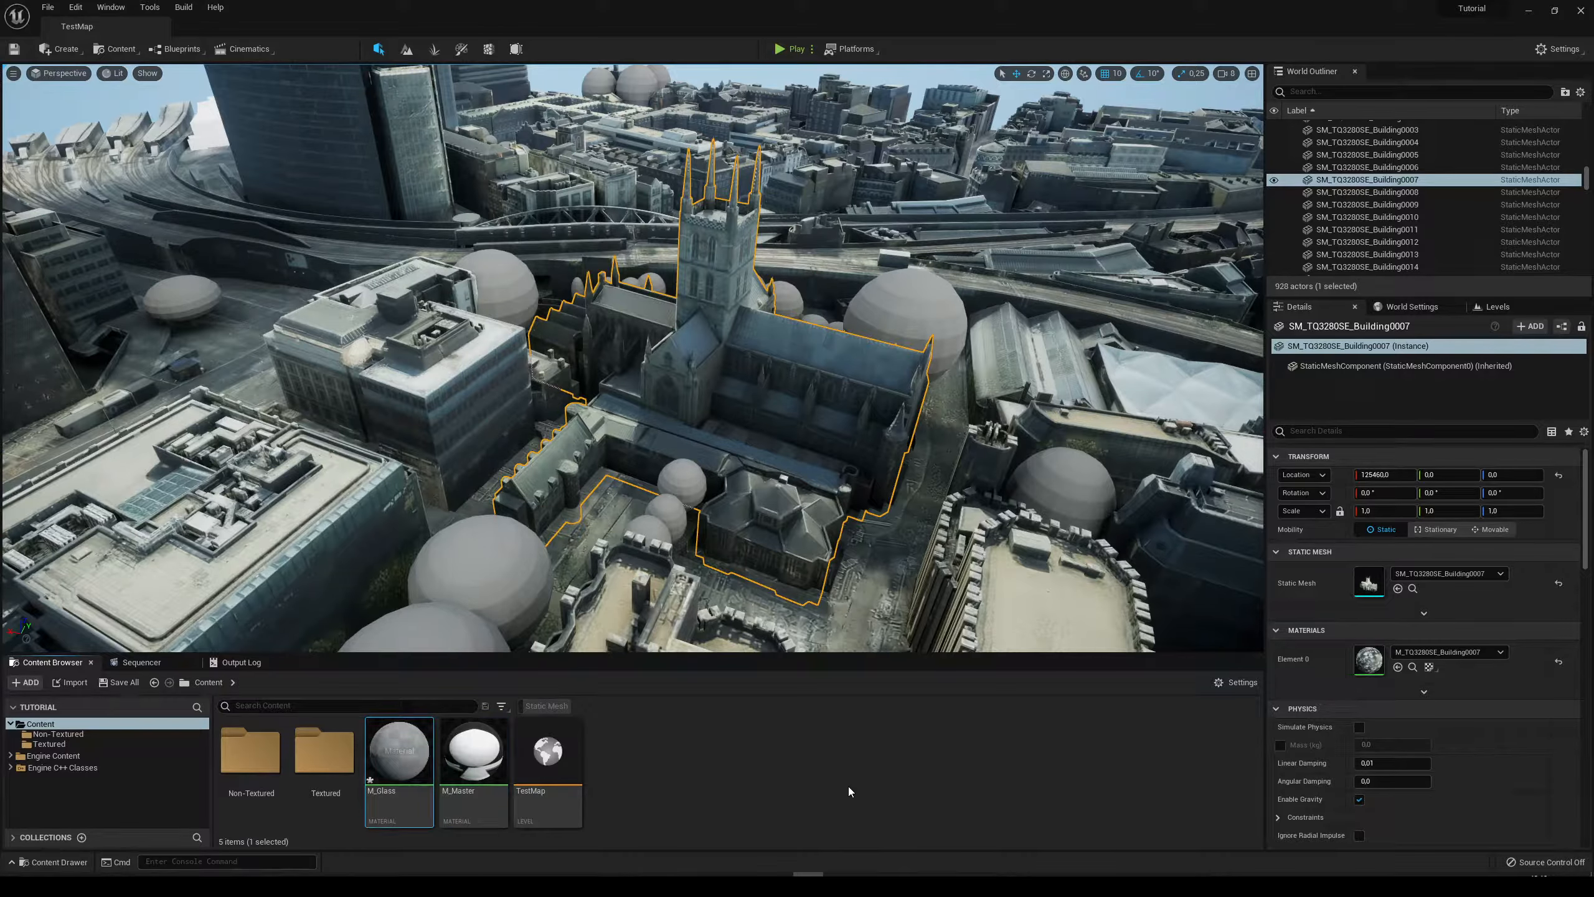
left_click(849, 787)
left_click(119, 682)
left_click(838, 579)
Open M_Glass in the Material Editor, docked as a tab beside TestMap, with its result node in view.
left_click_drag(399, 754, 570, 272)
left_click_drag(306, 70, 233, 27)
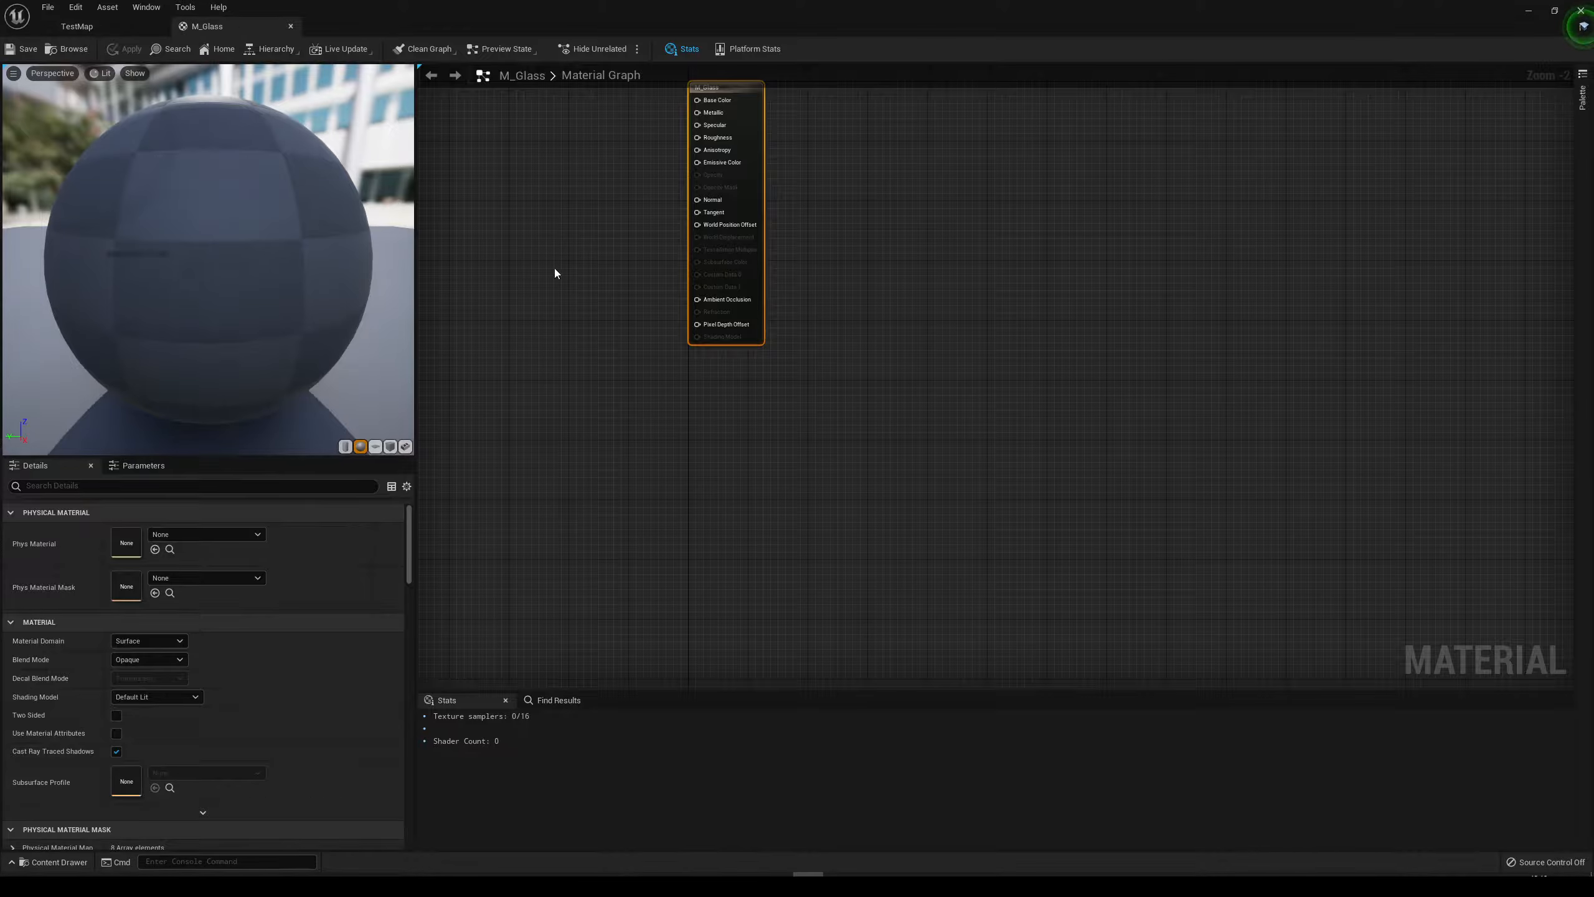
right_click_drag(604, 260, 905, 446)
scroll(720, 400, "up", 2)
right_click_drag(922, 326, 944, 362)
right_click_drag(774, 369, 892, 332)
left_click(936, 329)
left_click(1262, 308)
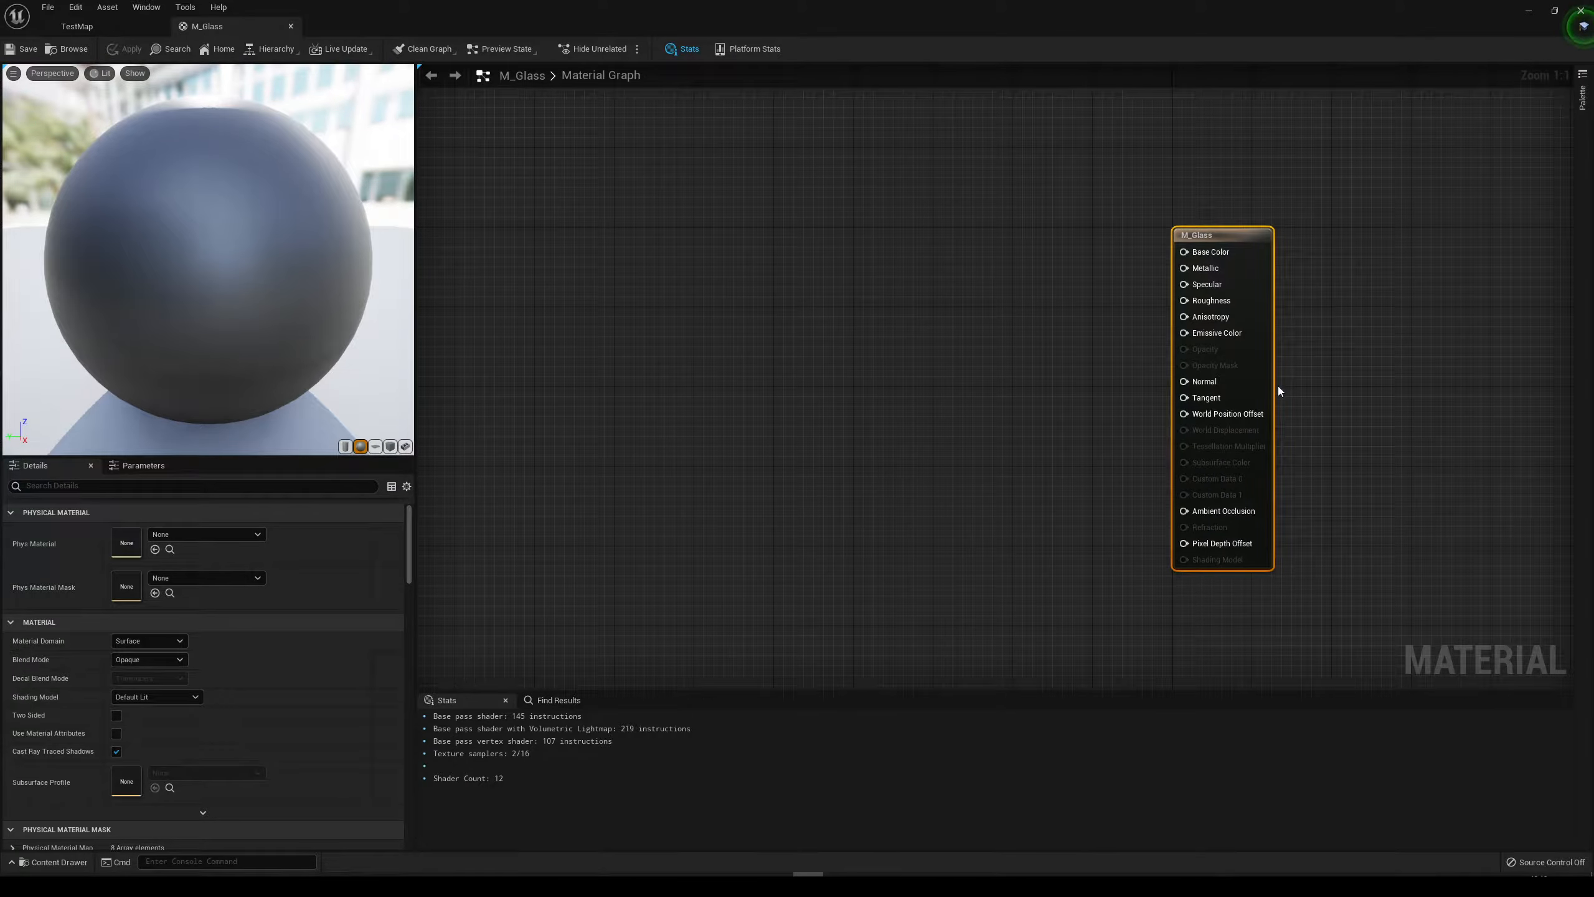
Set the Blend Mode of M_Glass to Translucent.
left_click_drag(1198, 350, 905, 303)
left_click(906, 302)
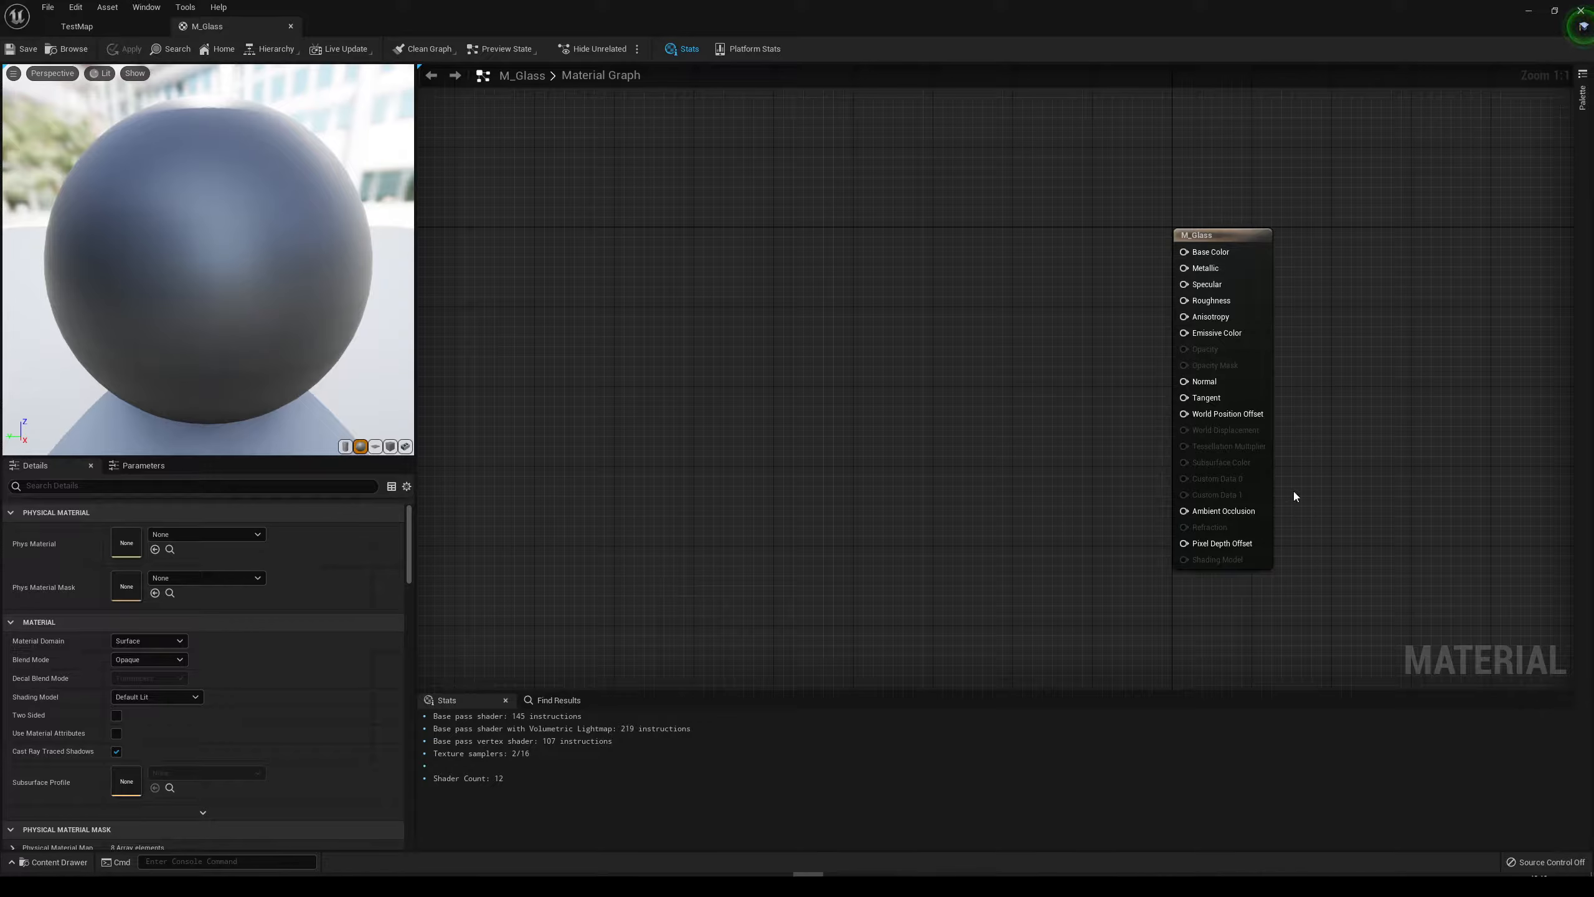
left_click(1259, 367)
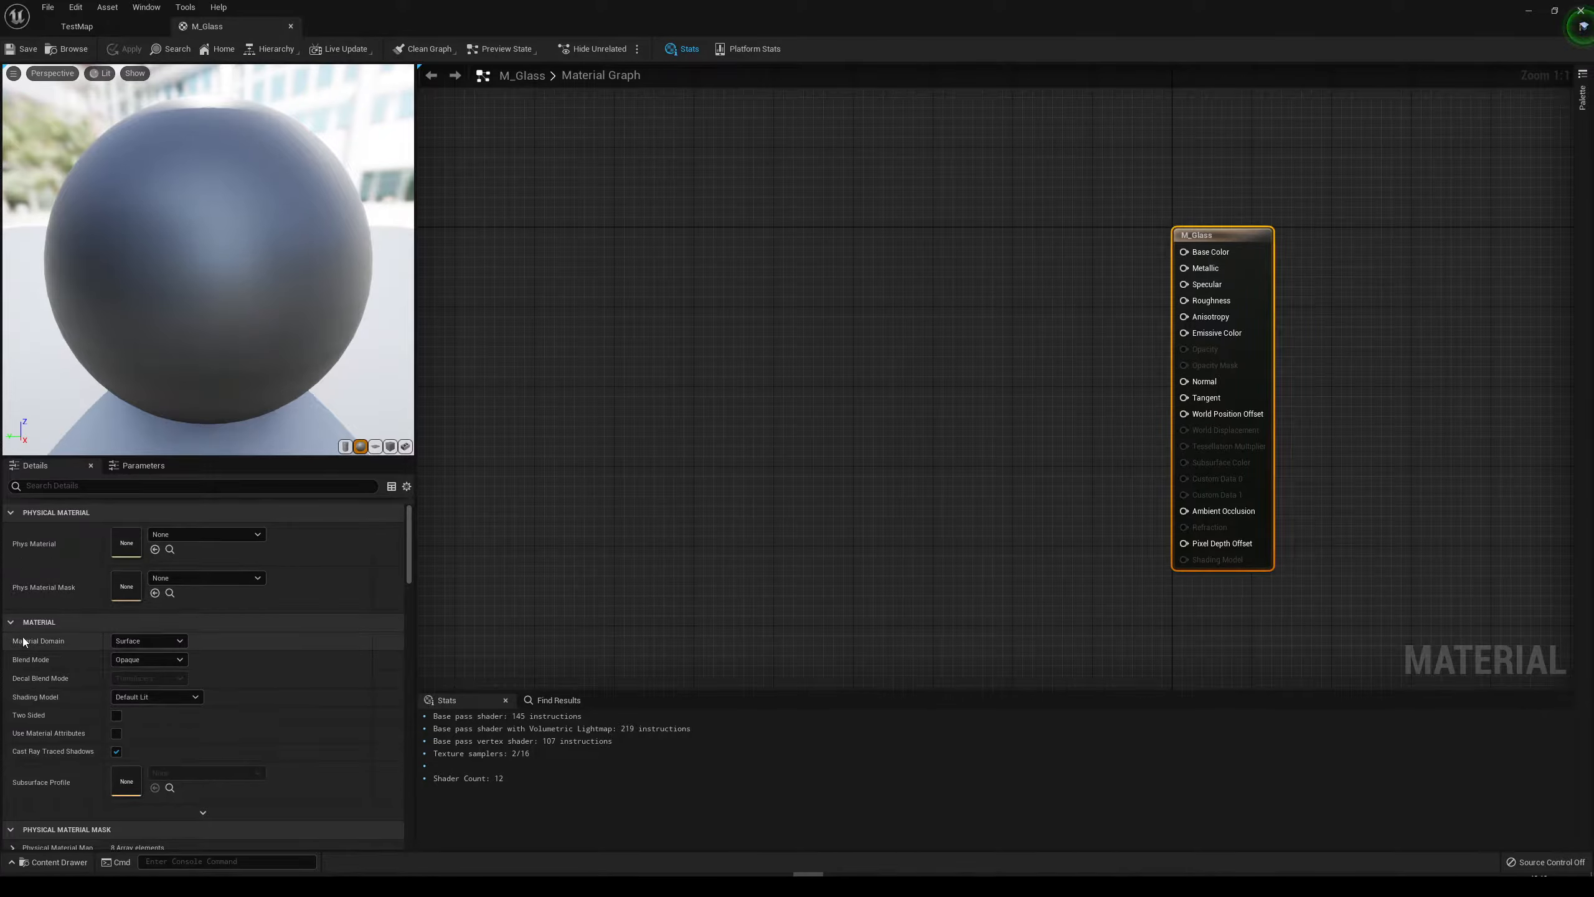
left_click(145, 663)
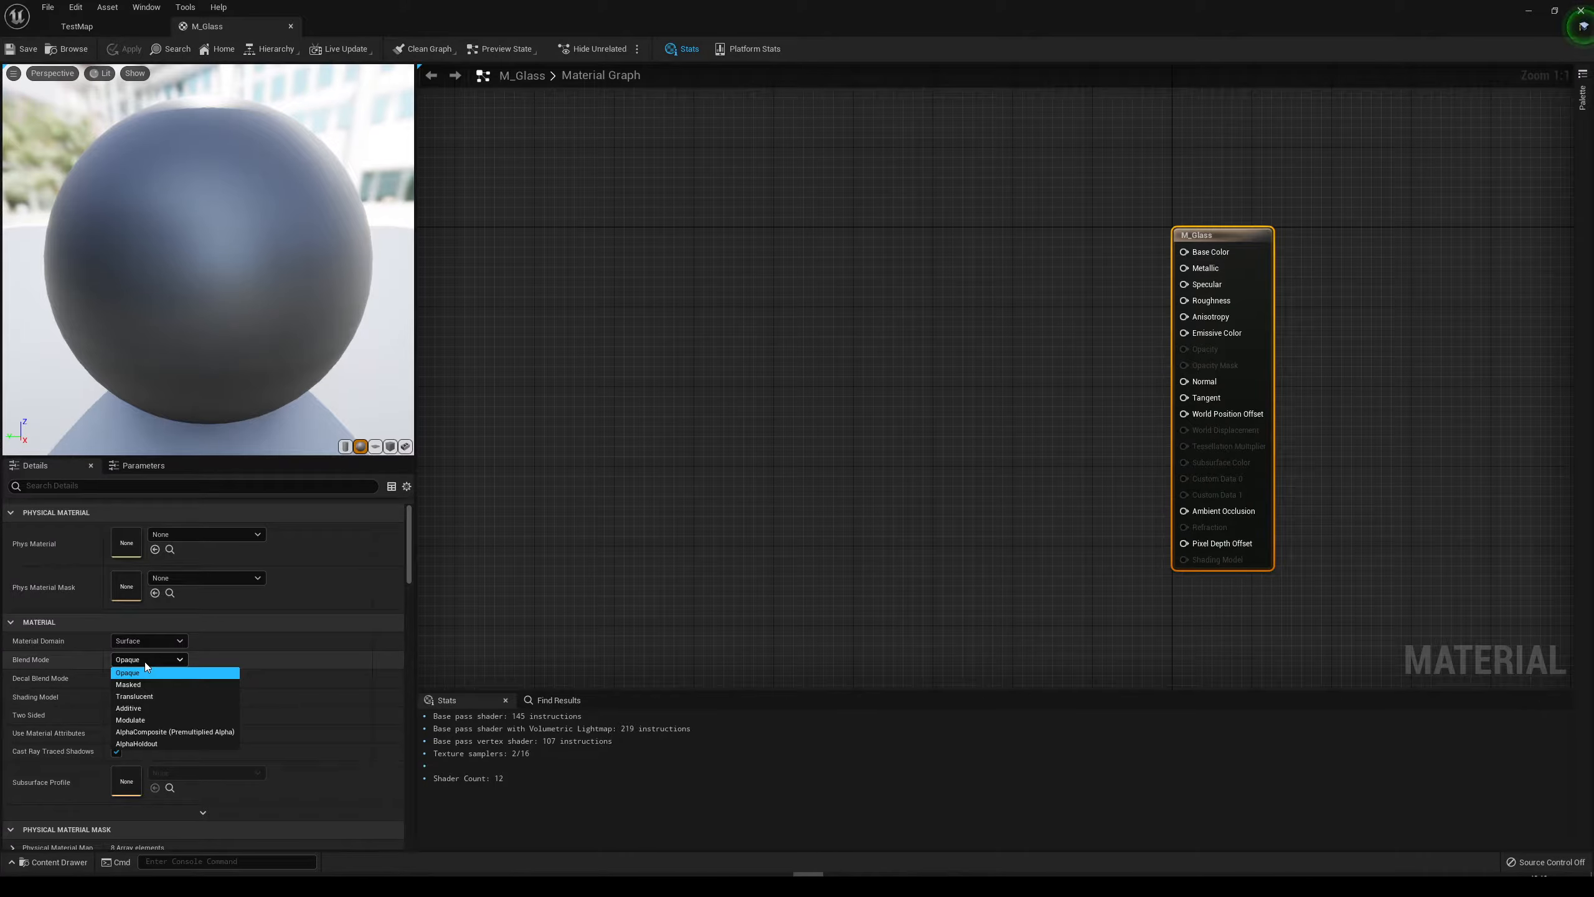
left_click(141, 685)
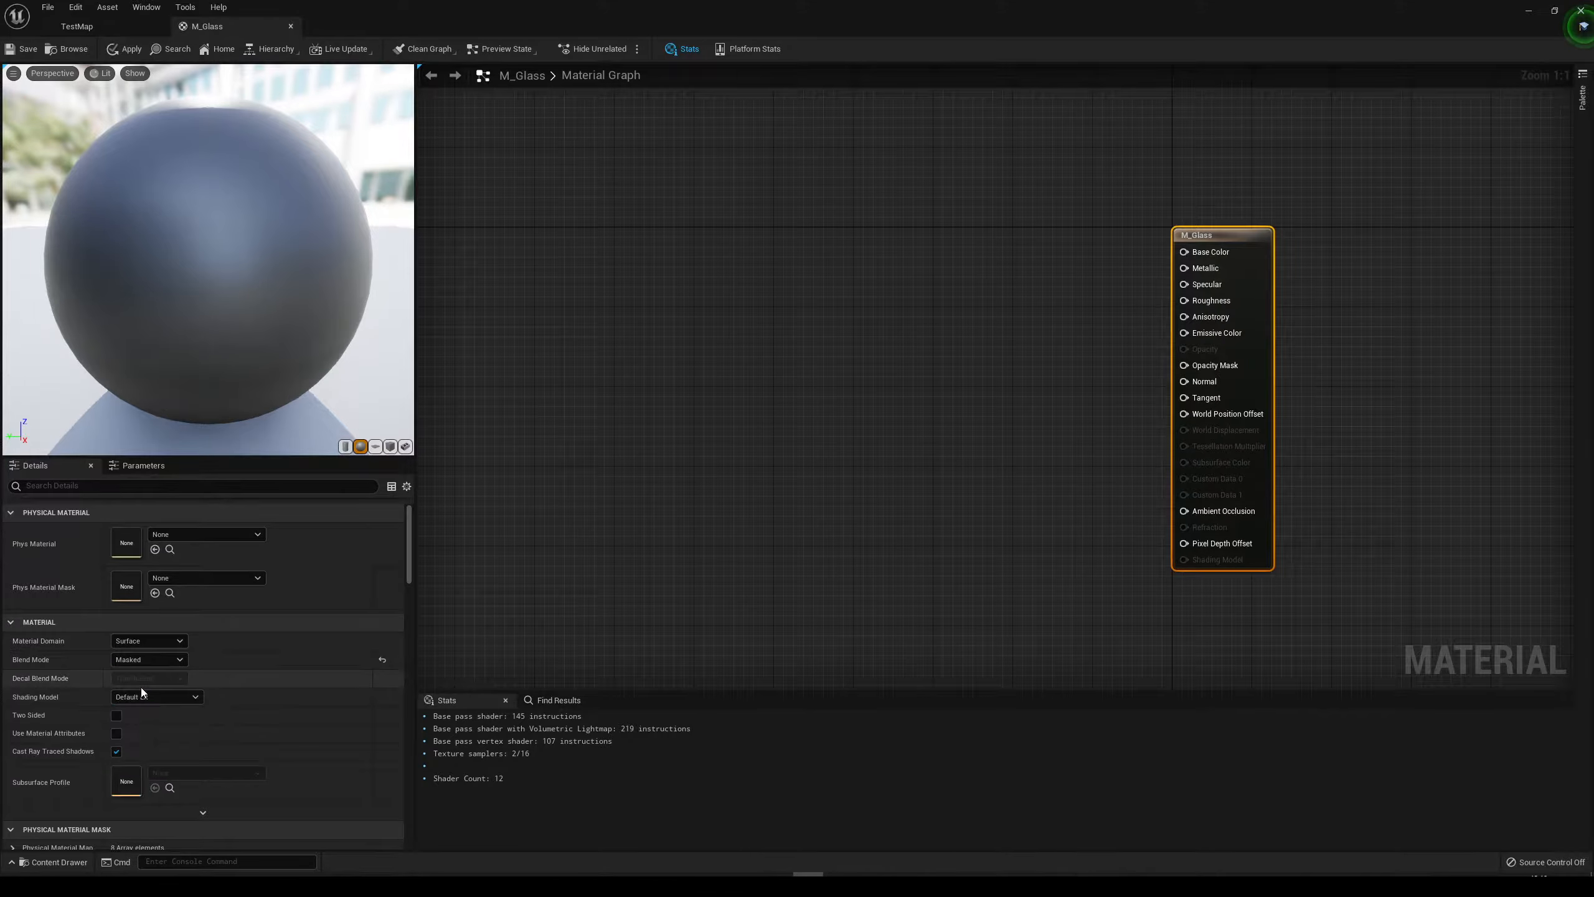
left_click(155, 697)
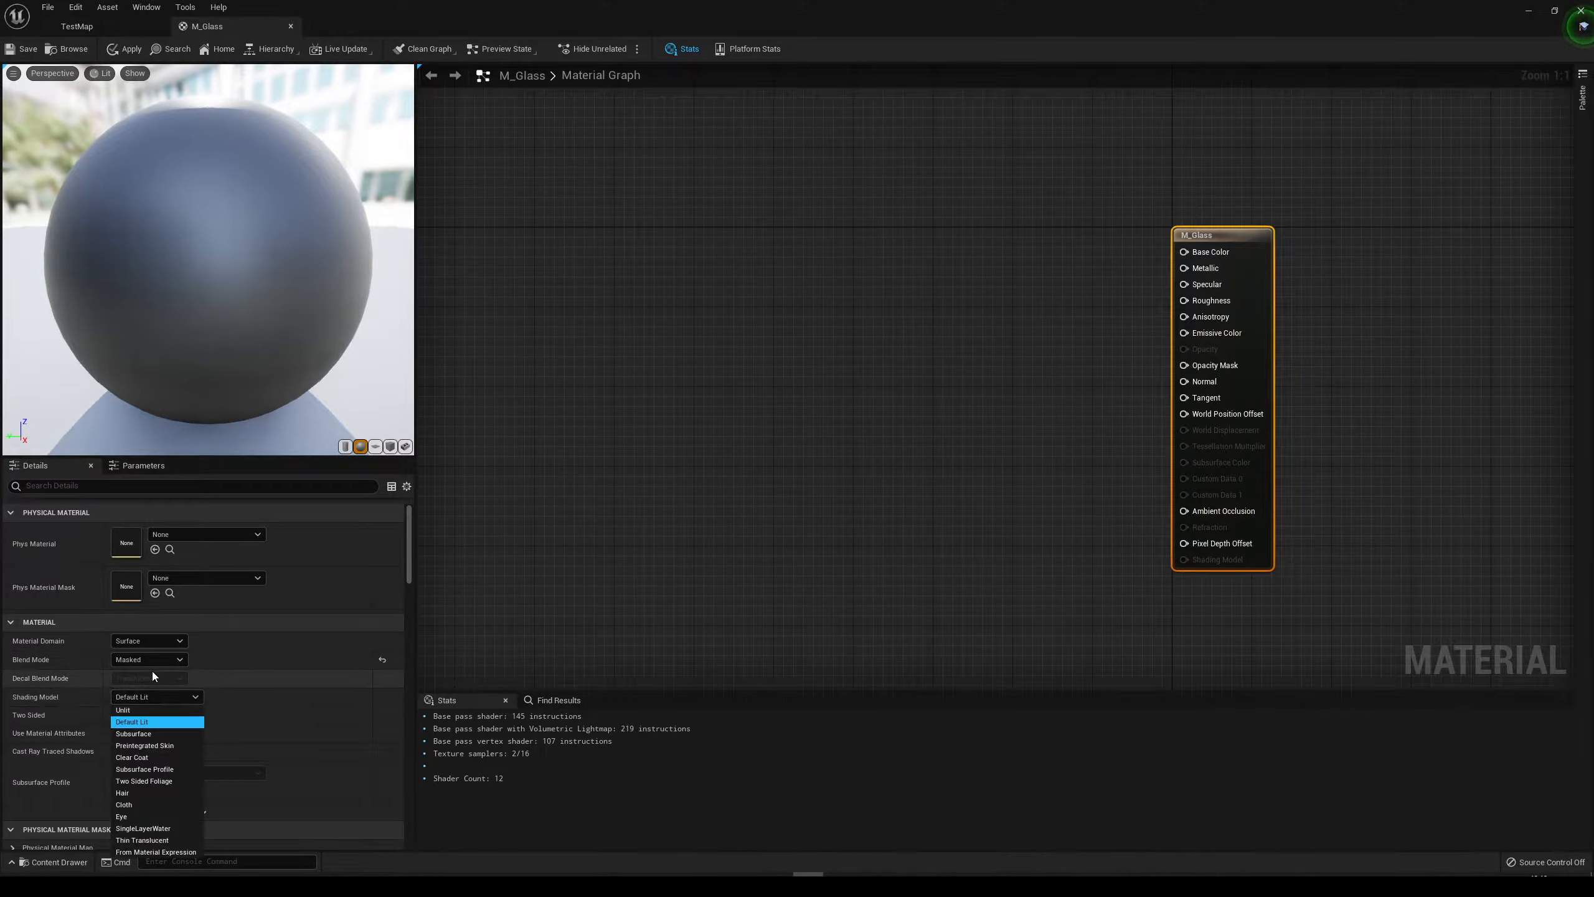
left_click(148, 659)
left_click(135, 696)
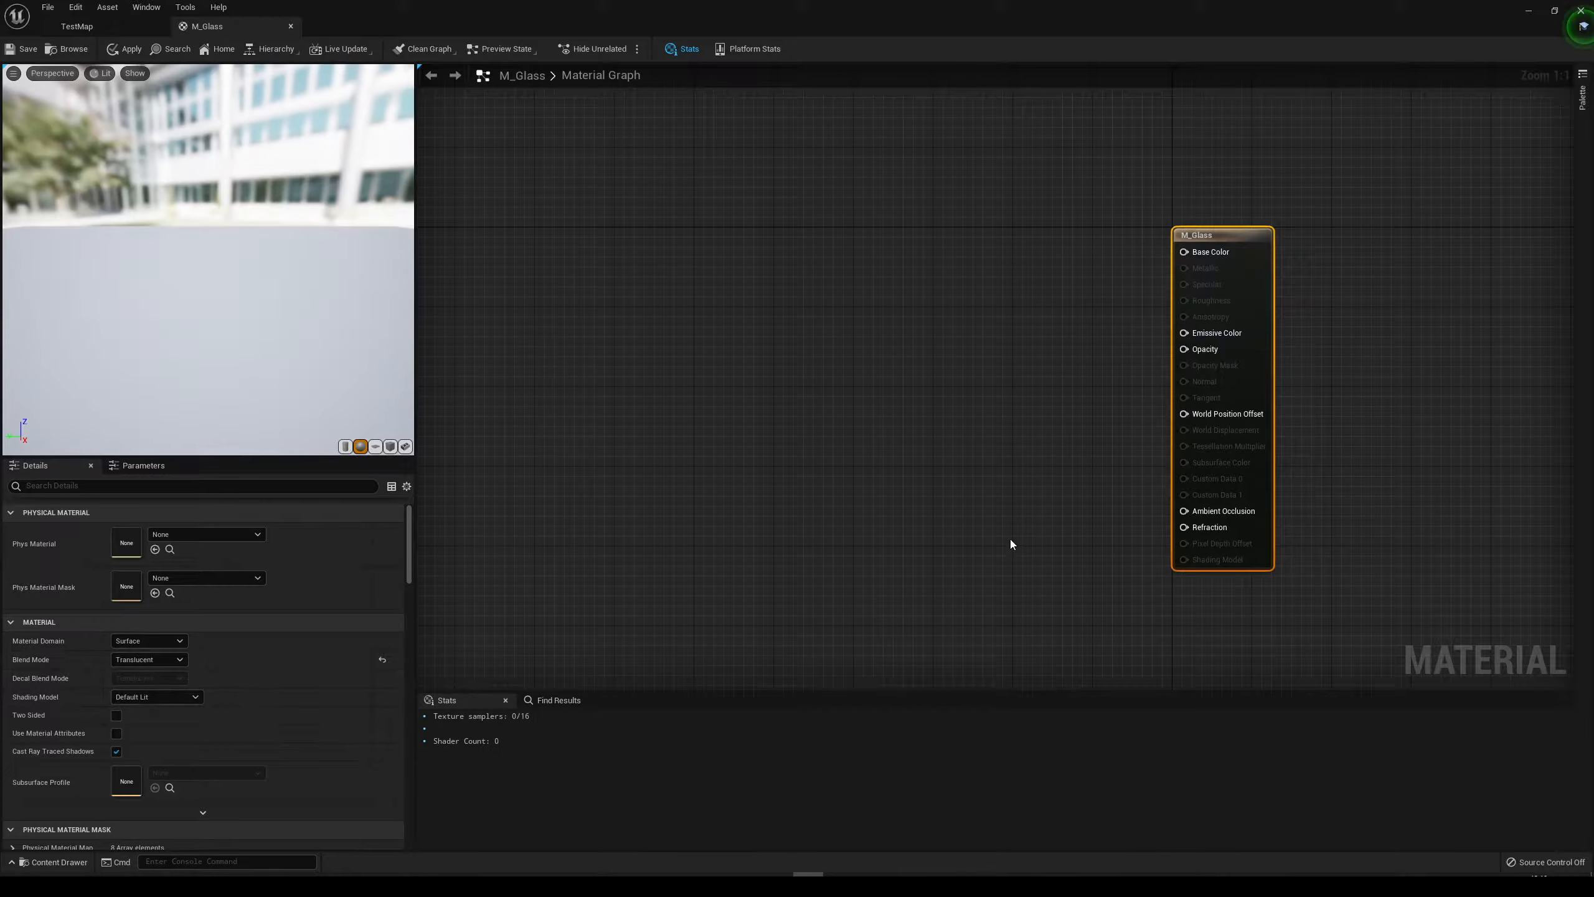
right_click_drag(1011, 538, 1050, 523)
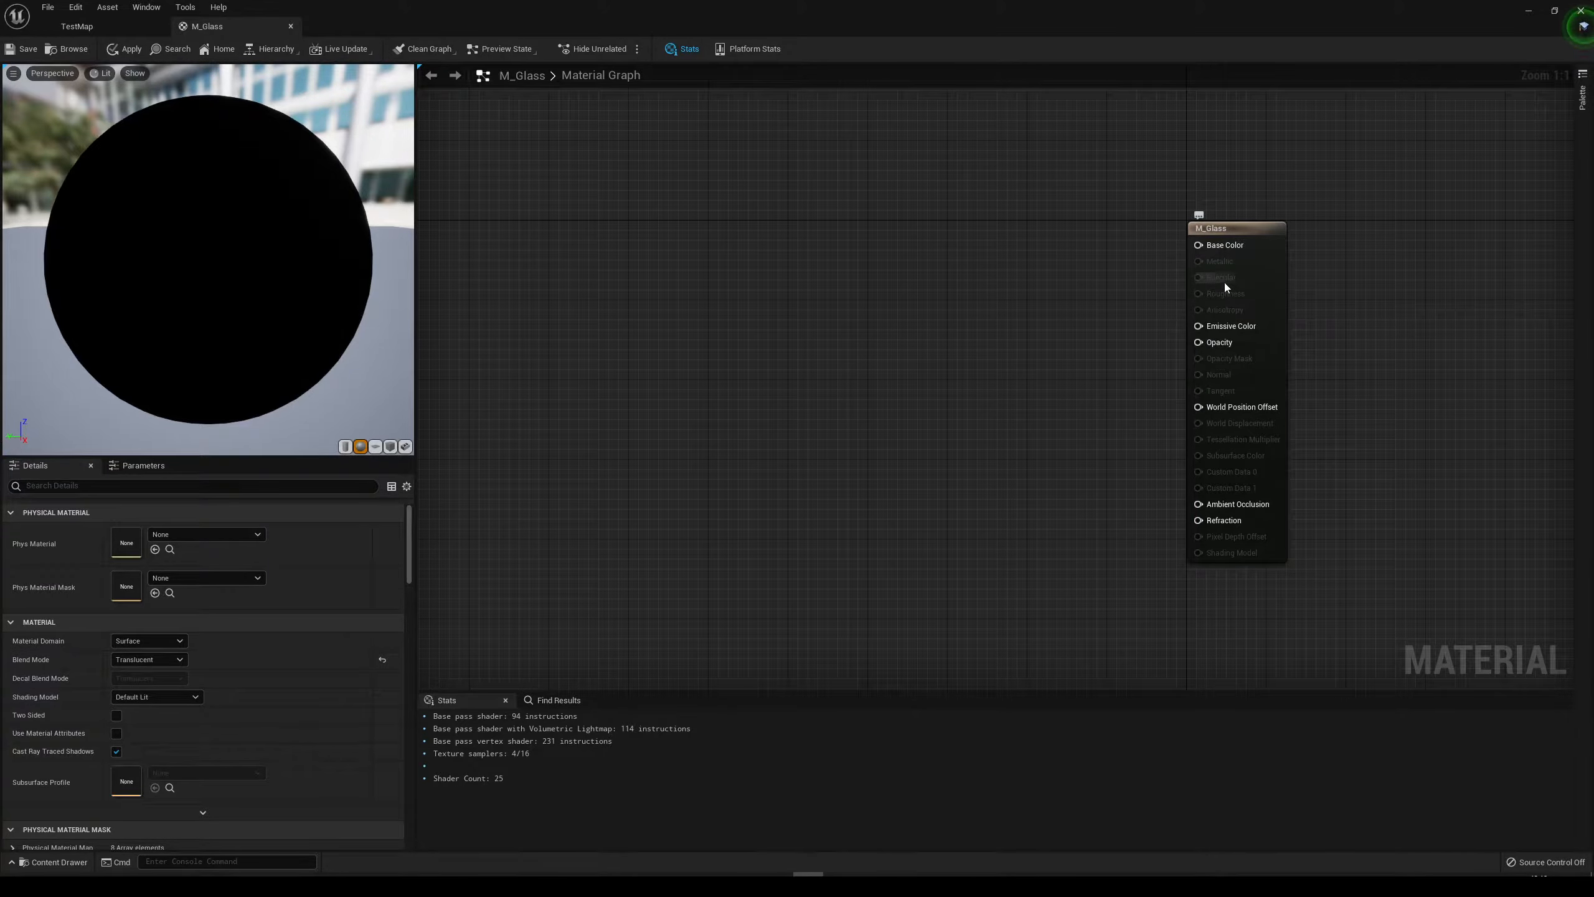
left_click_drag(1210, 341, 1037, 393)
left_click(861, 380)
left_click_drag(1211, 525, 931, 536)
left_click(852, 489)
right_click_drag(854, 489, 987, 473)
mouse_move(1063, 284)
right_mouse_down()
mouse_move(1038, 329)
mouse_move(1046, 304)
right_mouse_up()
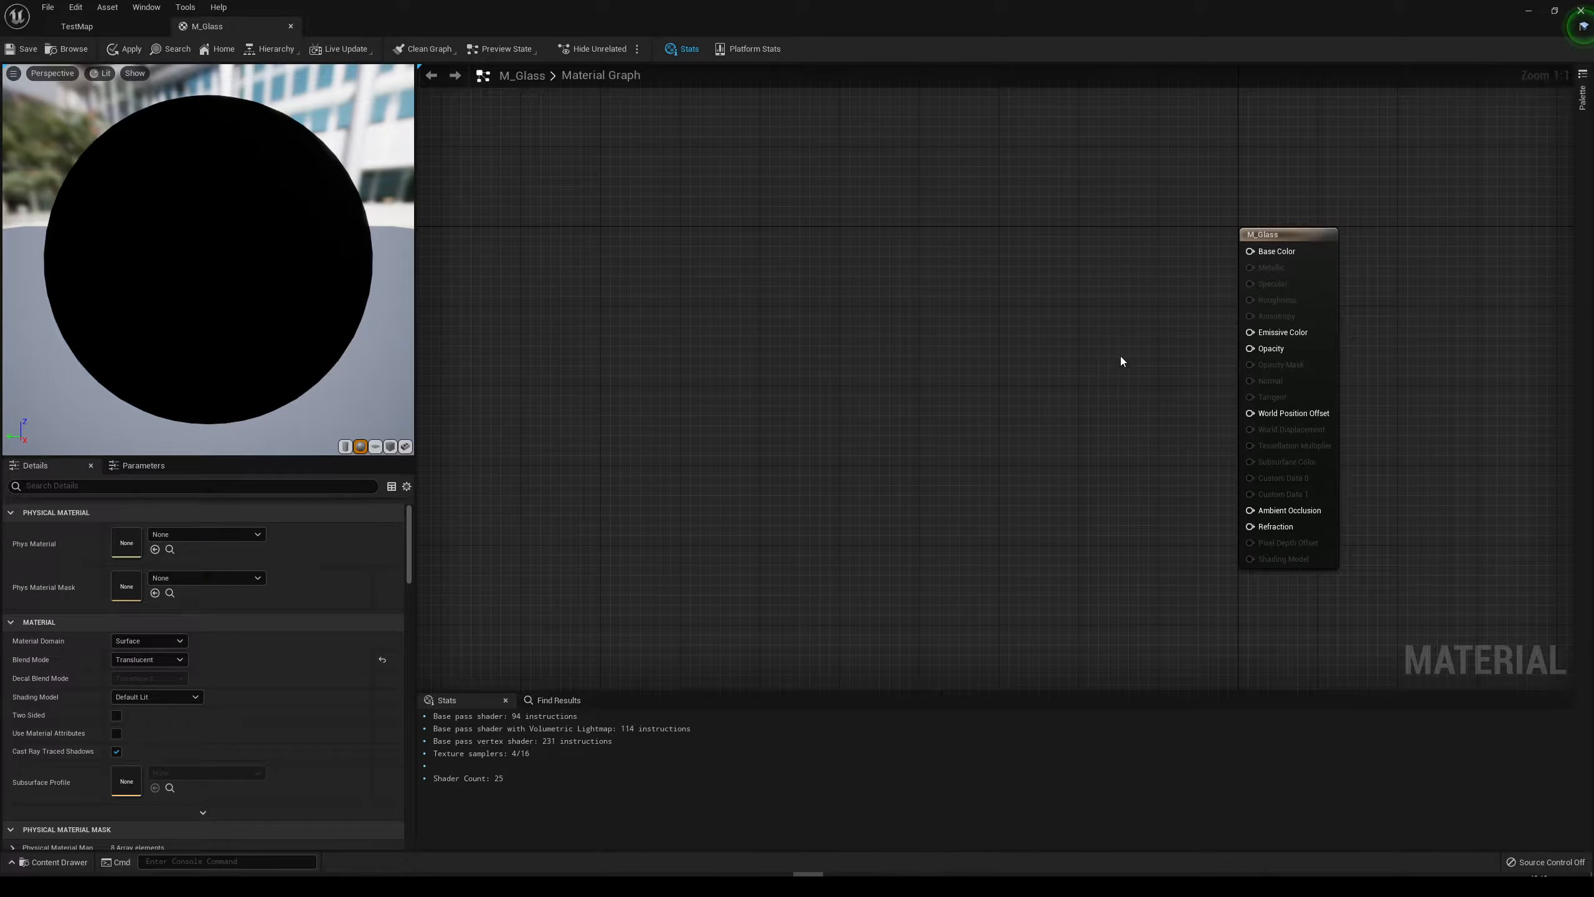
Add a Constant node to the M_Glass graph and connect it to the Opacity input.
left_click(1097, 346)
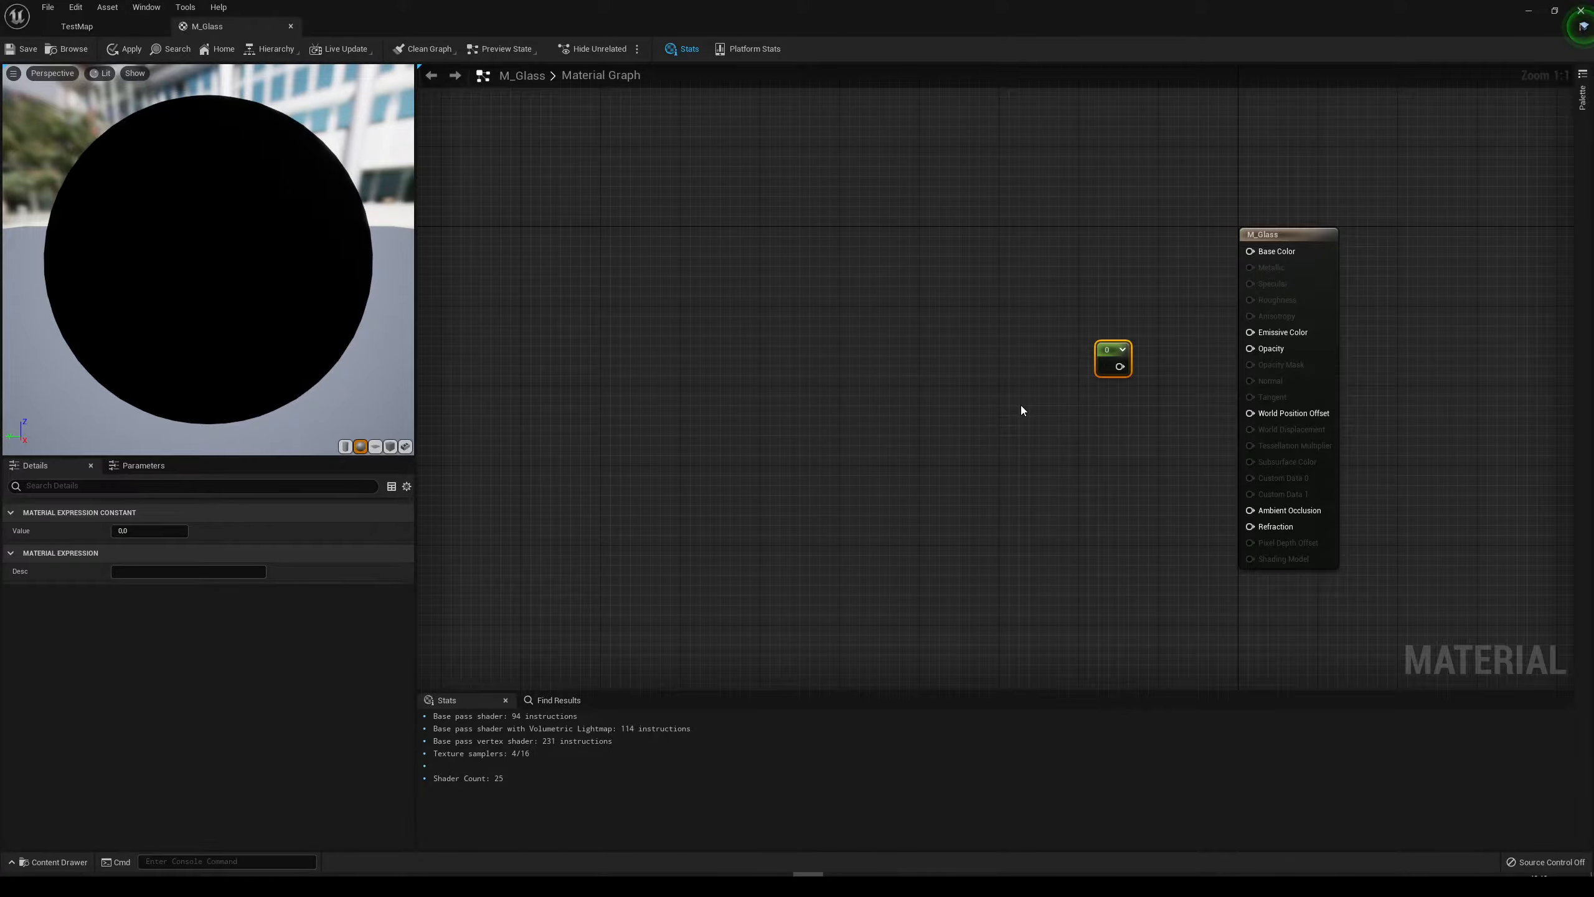
left_click_drag(1120, 366, 1266, 351)
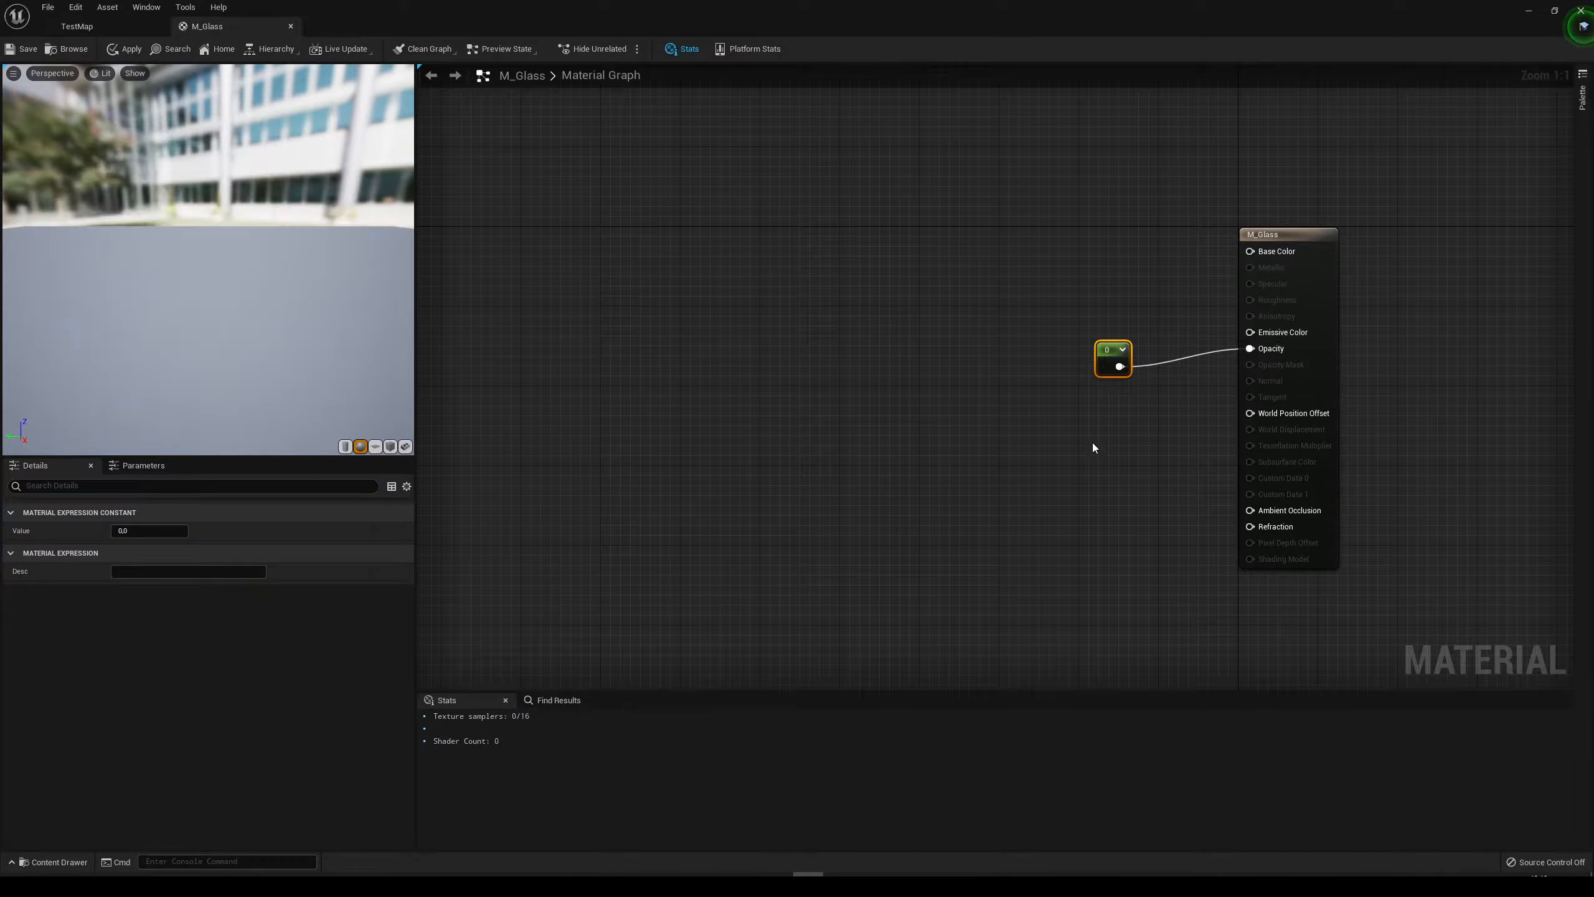
left_click_drag(1100, 375, 1113, 359)
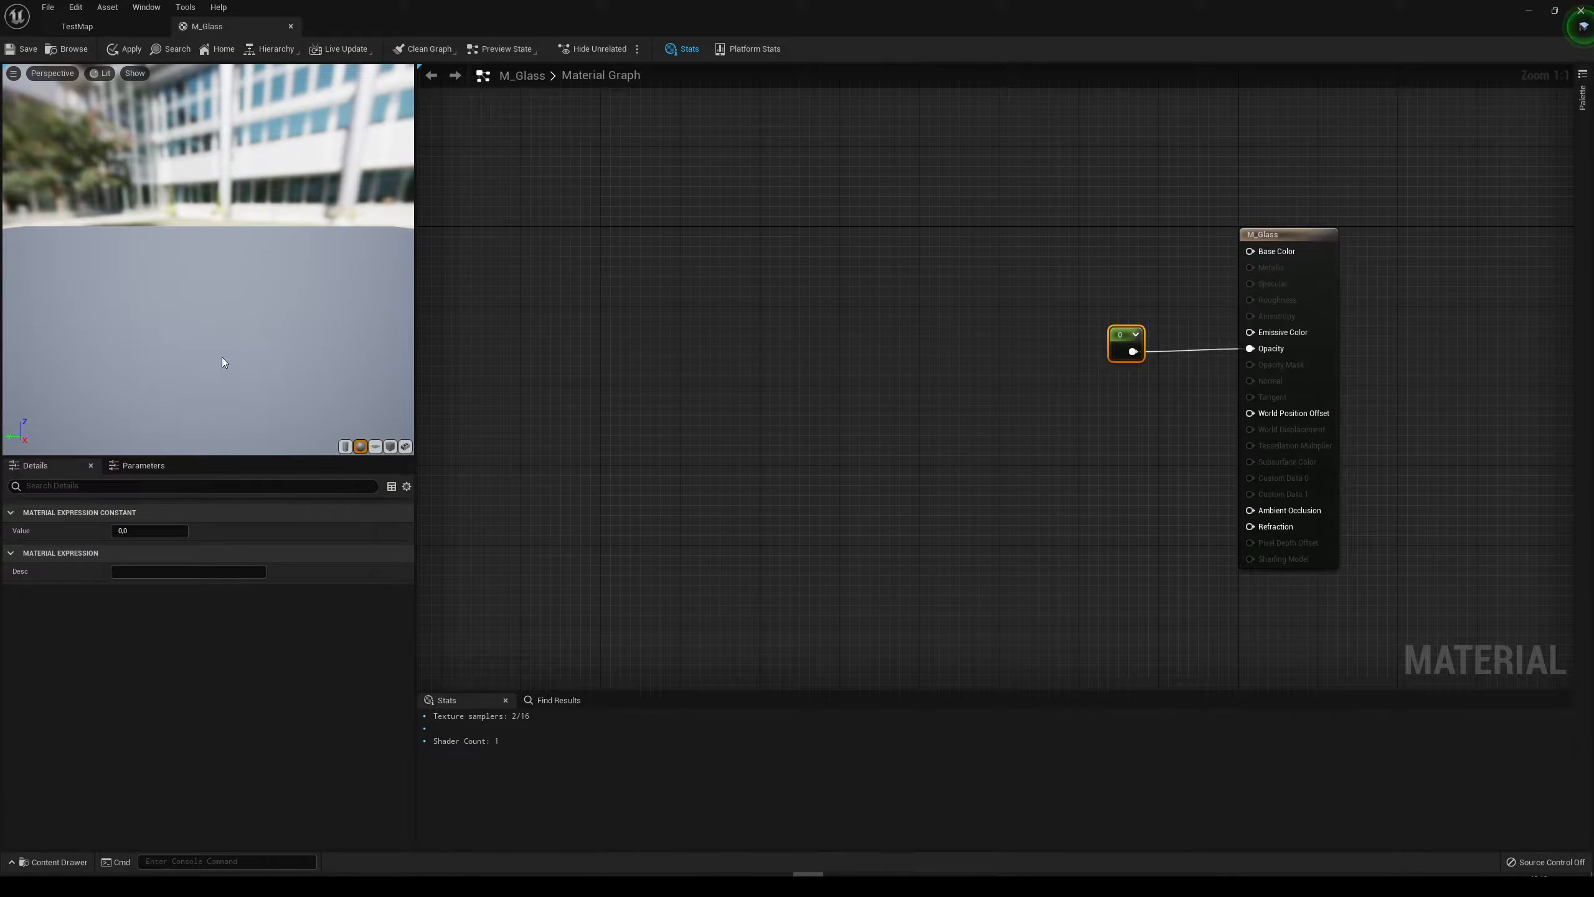
Set the opacity constant's value to 0.5 and check the effect on the preview sphere.
left_click(144, 531)
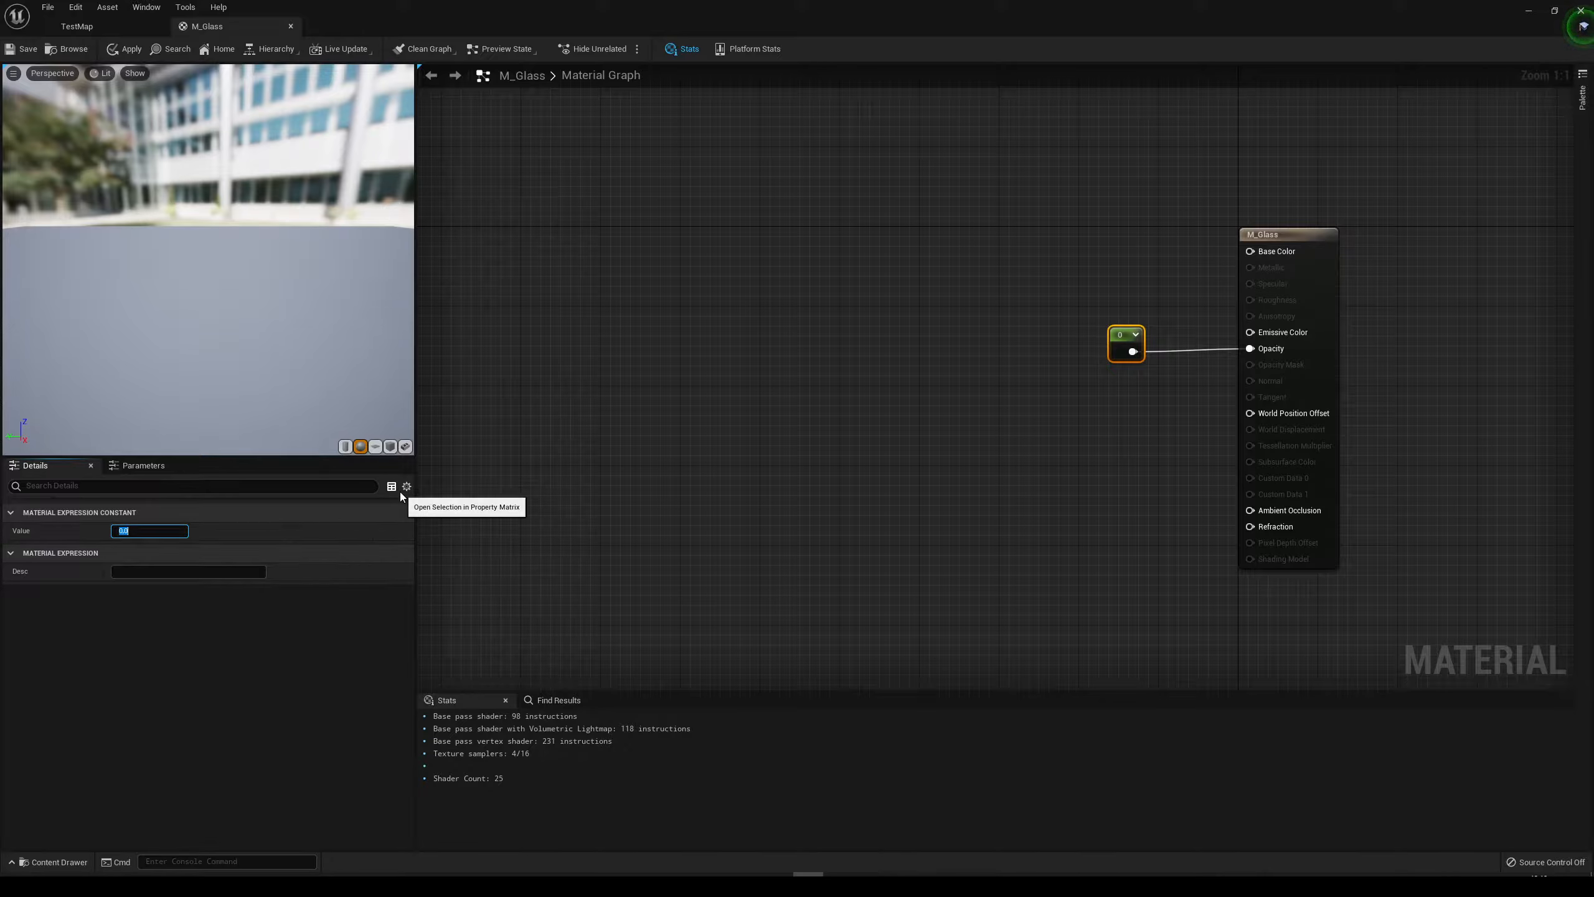
type(".5")
key("Return")
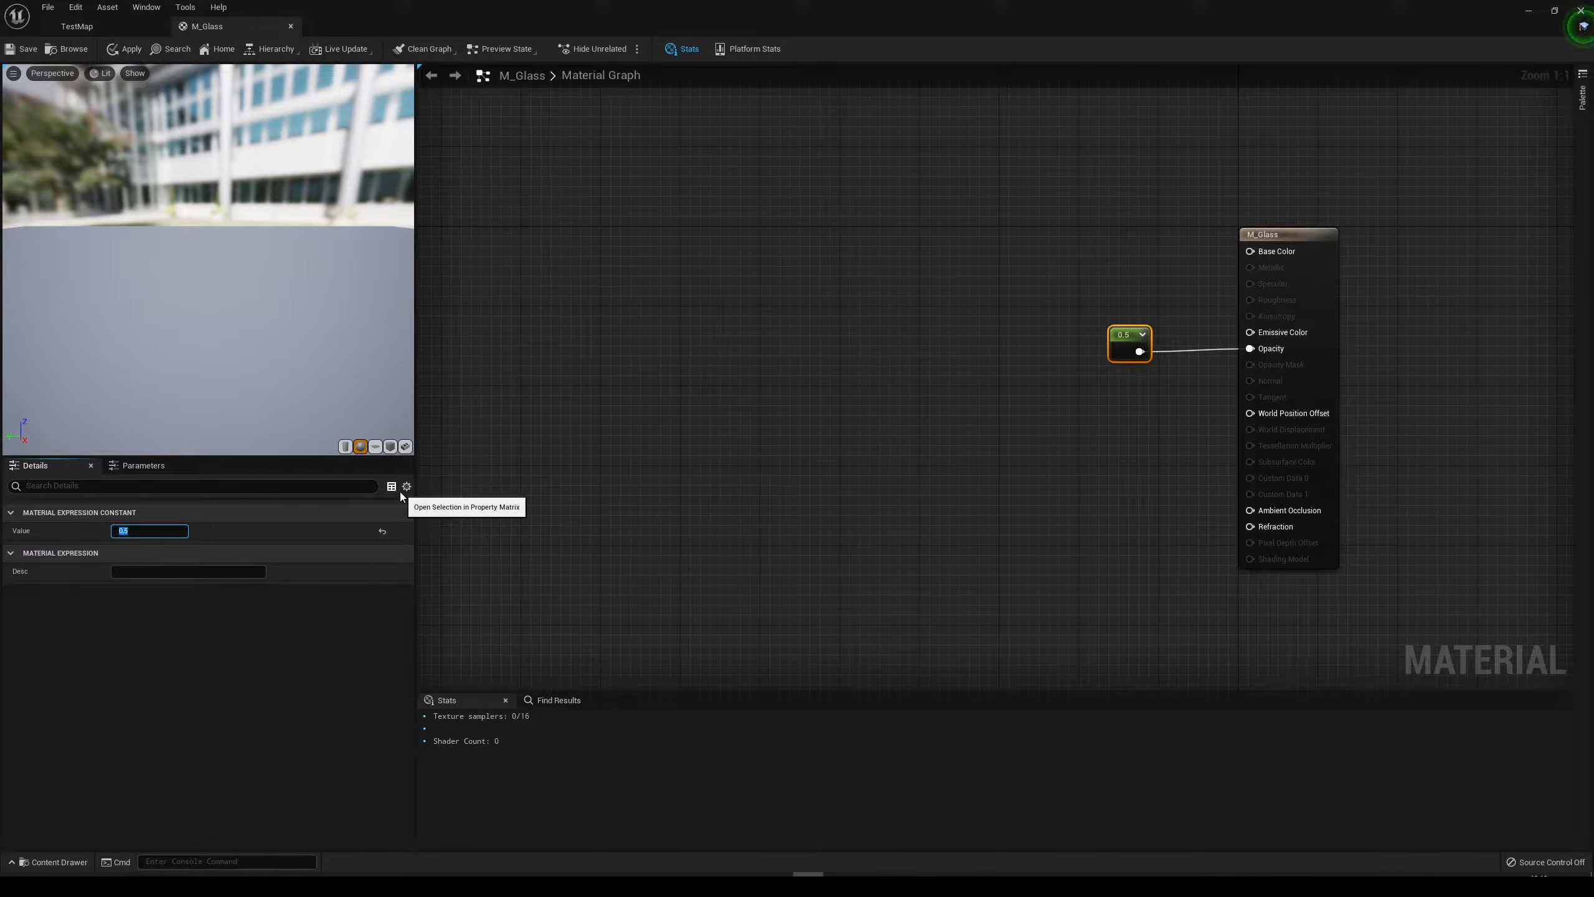
left_click_drag(172, 213, 210, 247)
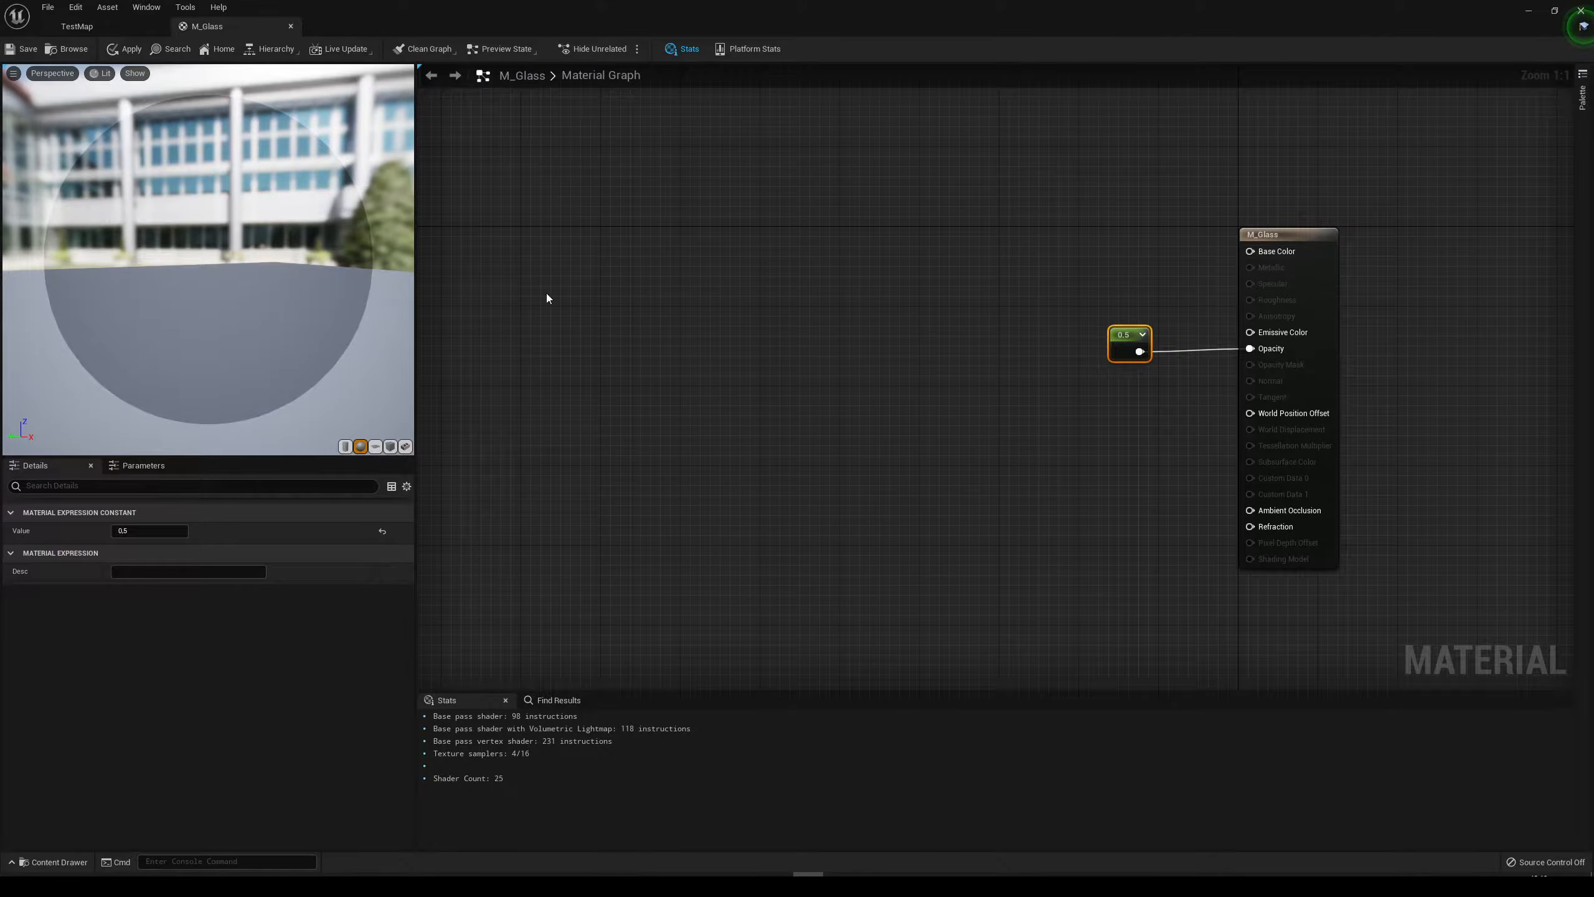
Duplicate the 0.5 opacity constant, connect the copy to the Refraction input, and inspect the preview sphere.
right_click_drag(964, 469, 871, 460)
left_click_drag(1058, 277, 1036, 327)
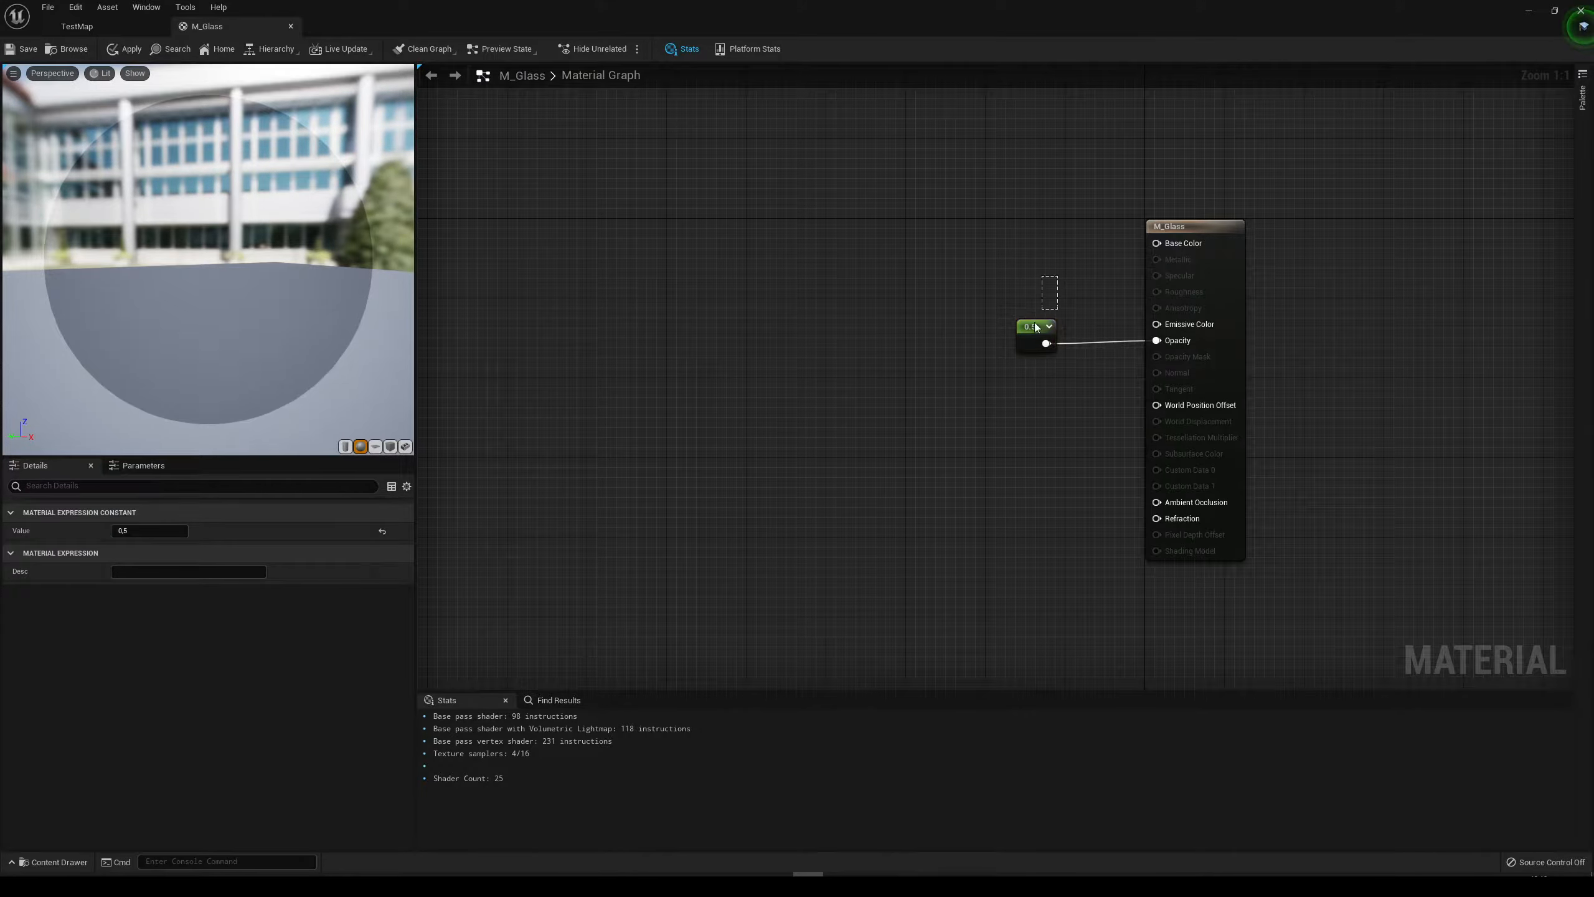
key("ctrl+d")
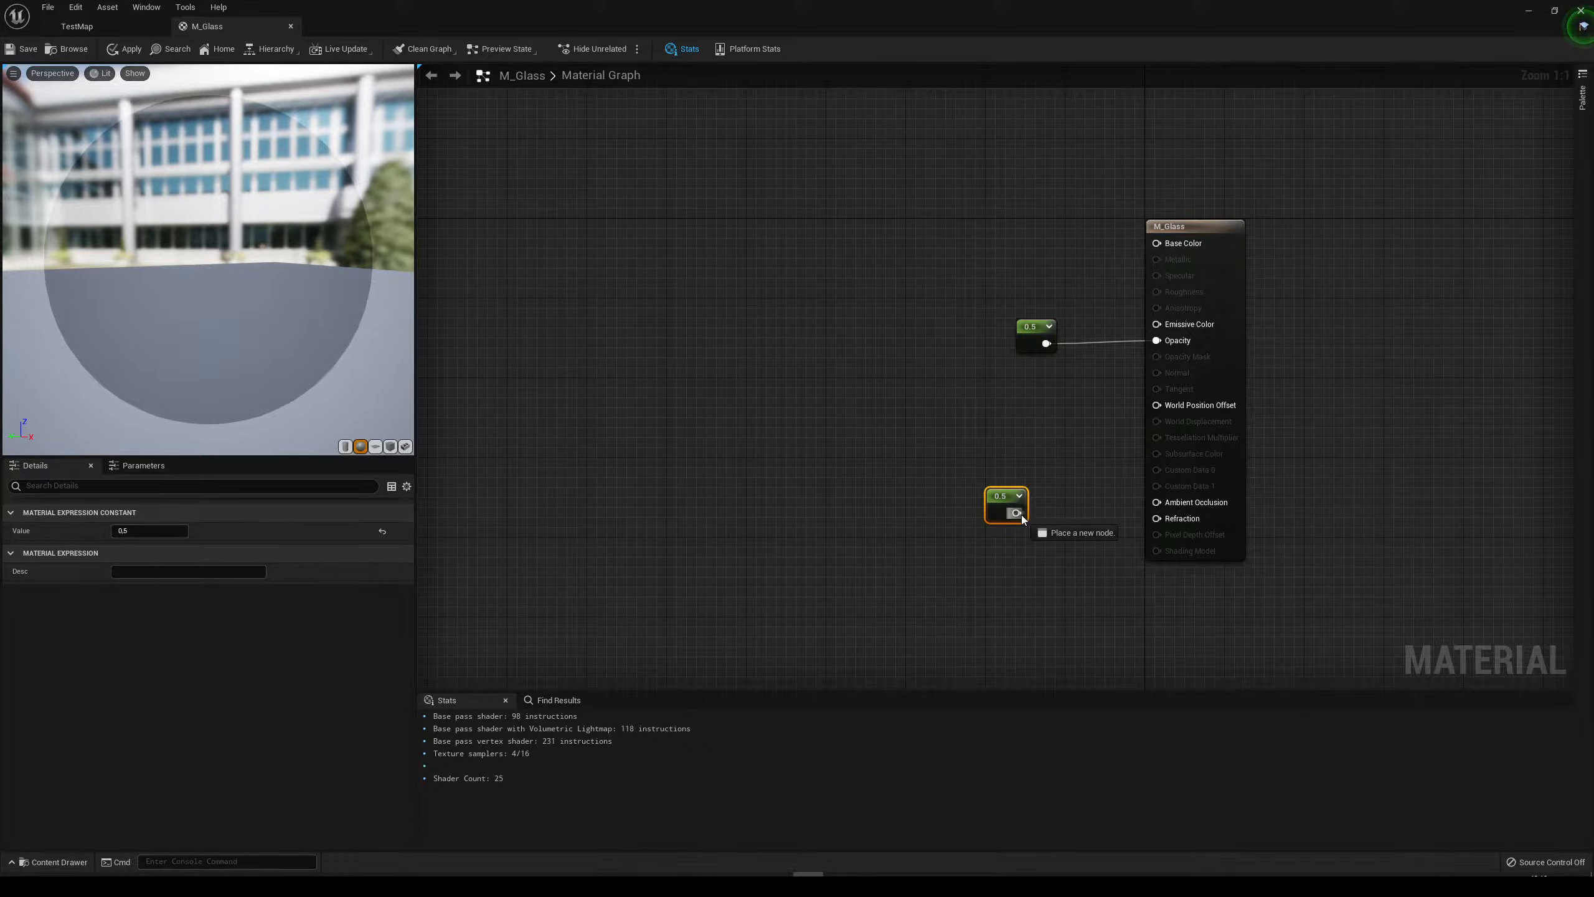
left_click_drag(1156, 518, 1157, 519)
left_click_drag(1002, 506, 1029, 515)
left_click_drag(362, 279, 355, 190)
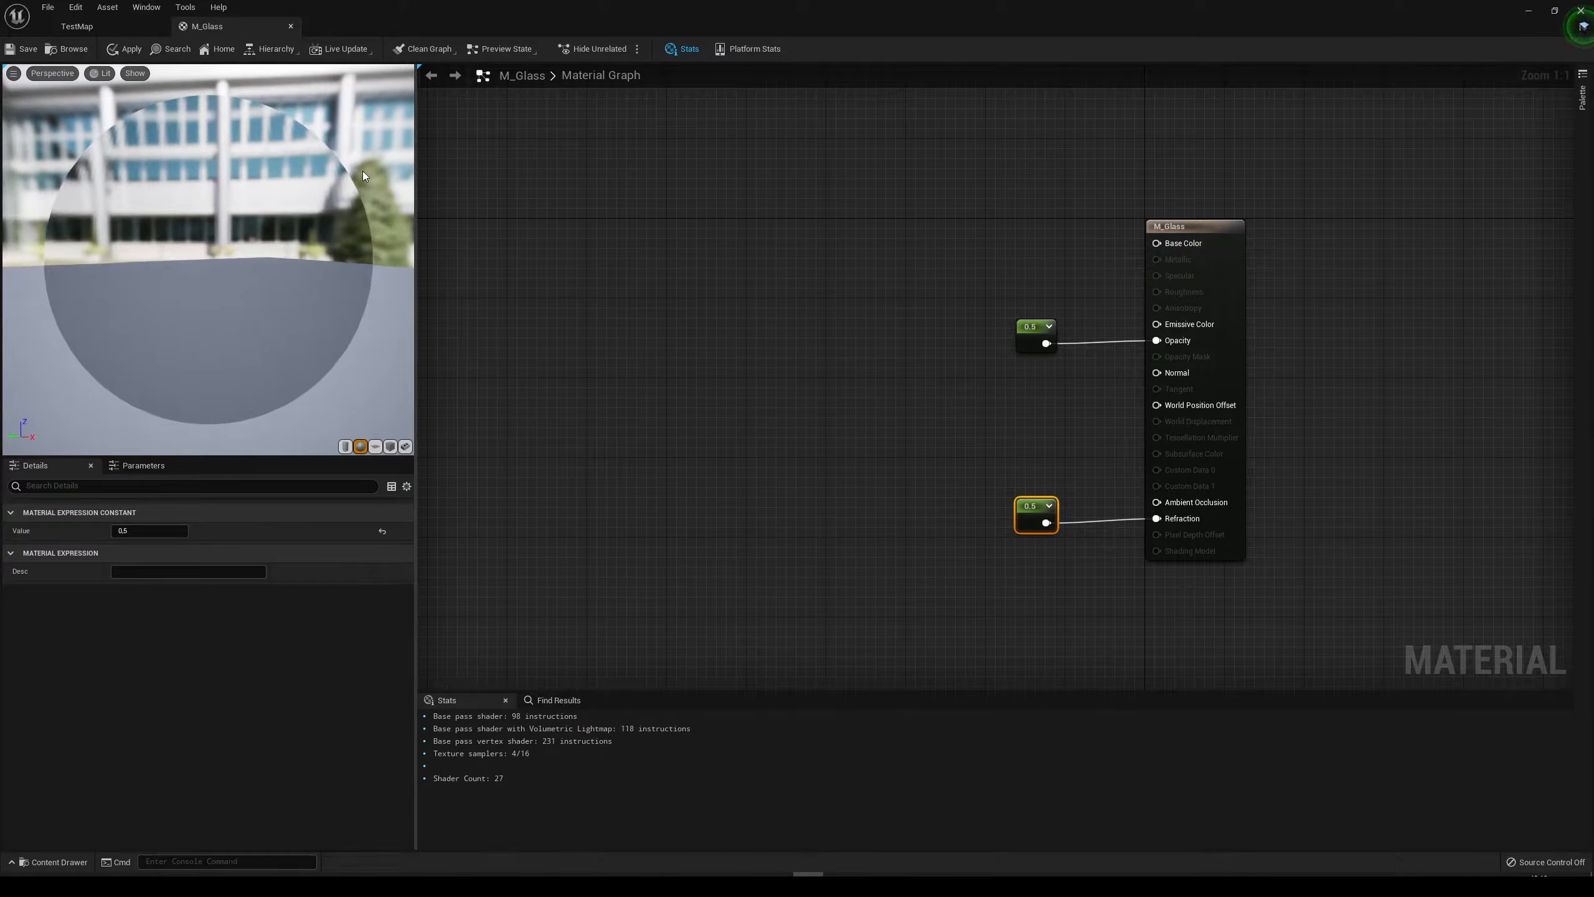
left_click_drag(357, 198, 346, 197)
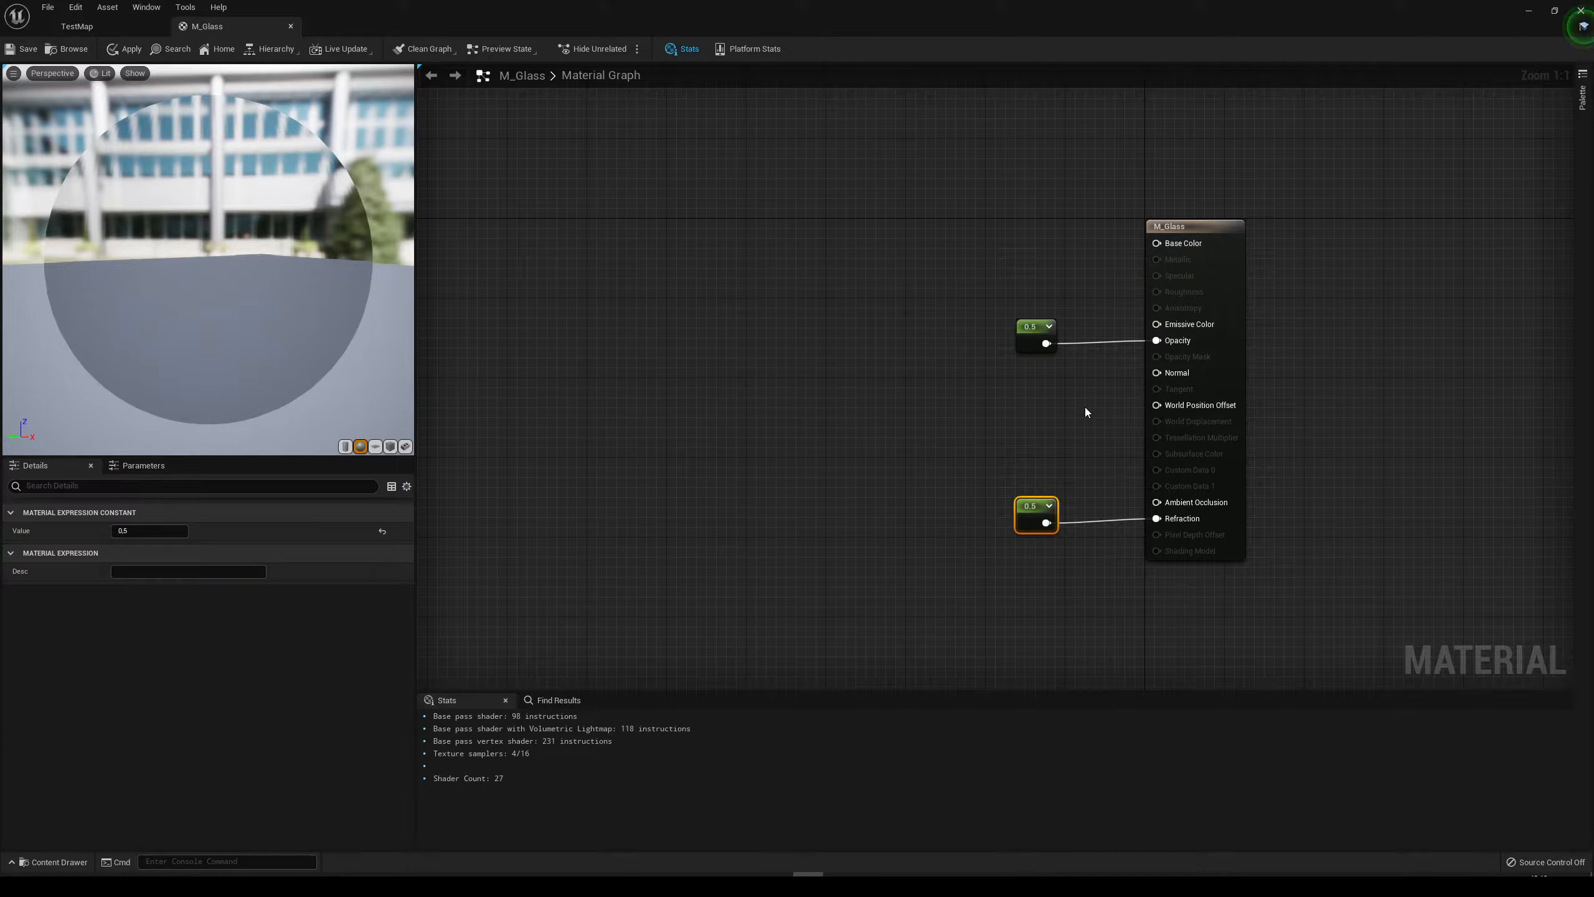
Apply the changes to M_Glass and return to the cathedral in the TestMap level.
right_click_drag(1078, 401, 1036, 409)
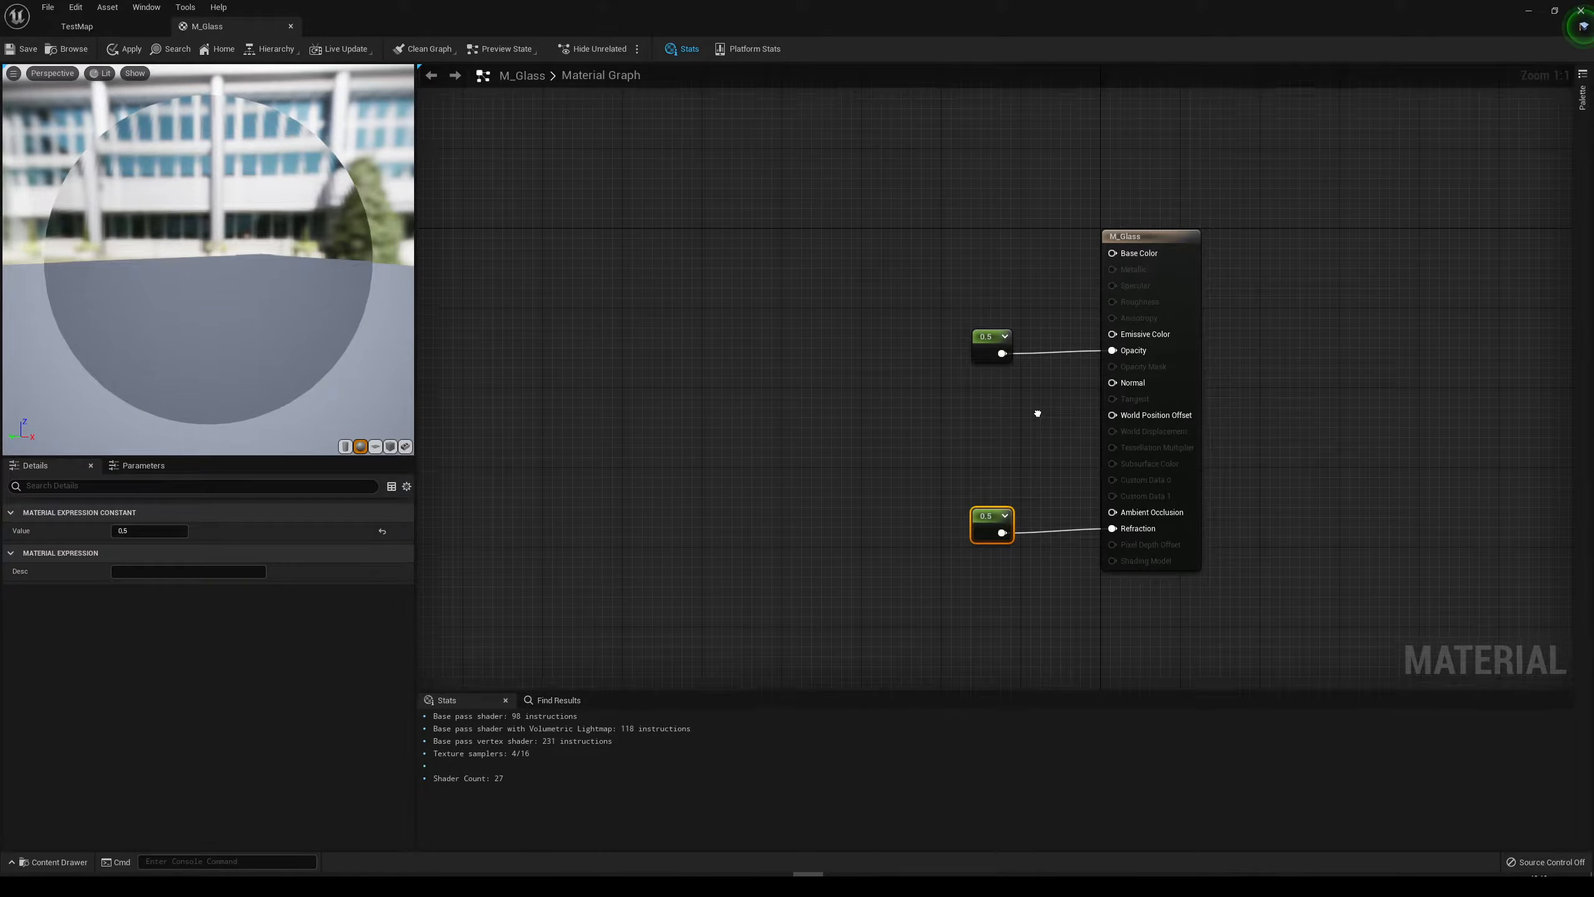
left_click(132, 53)
left_click(88, 28)
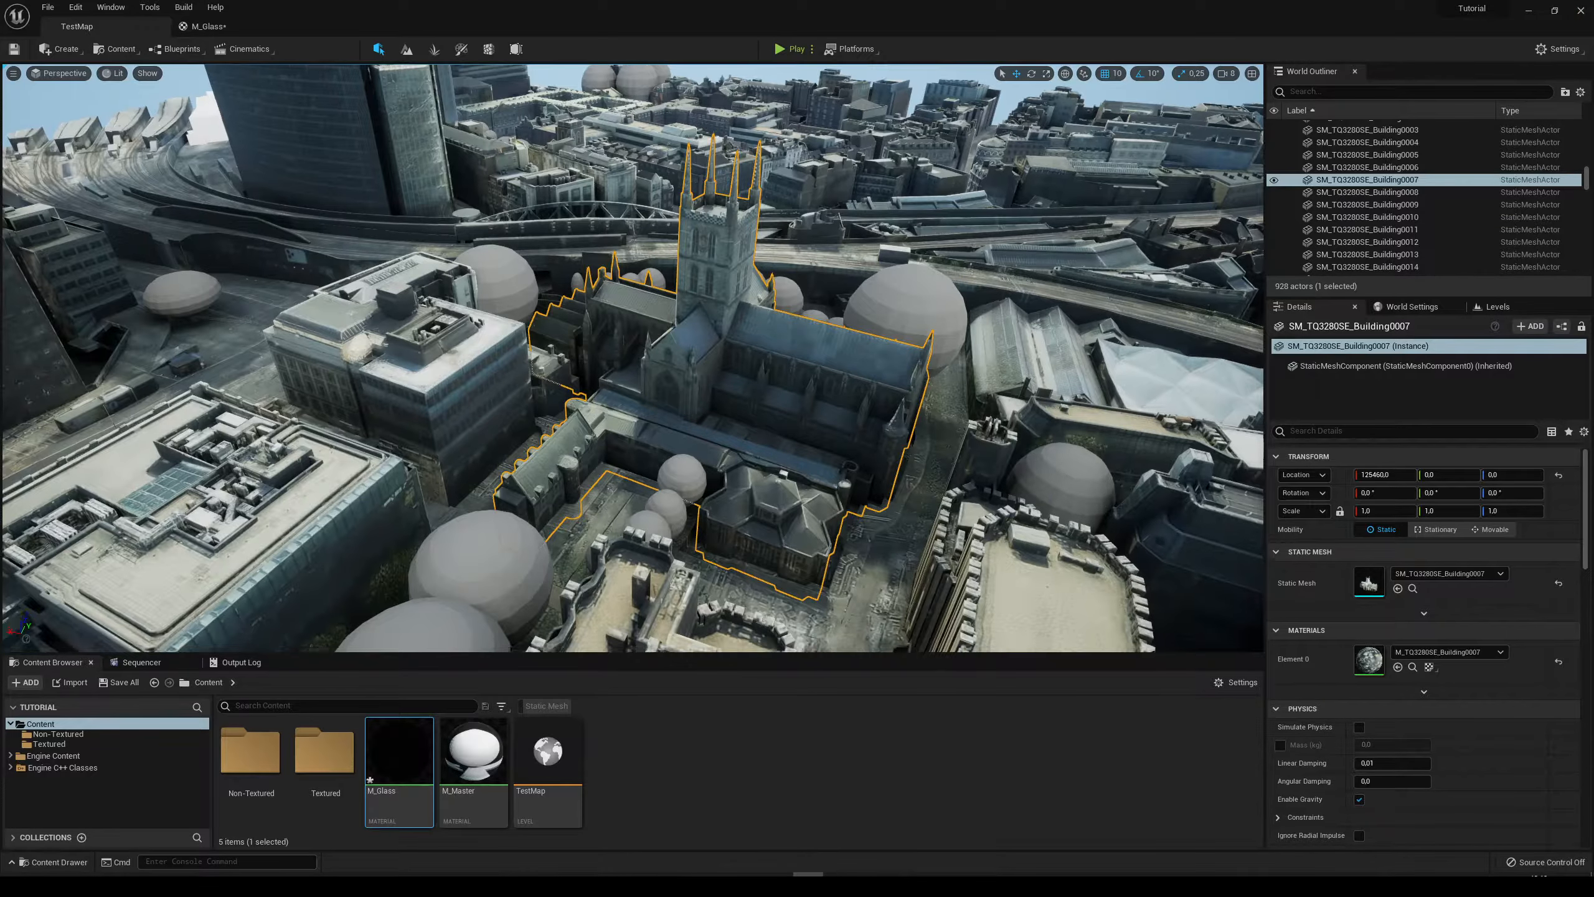
right_click_drag(618, 352, 628, 357)
key("w")
key("s")
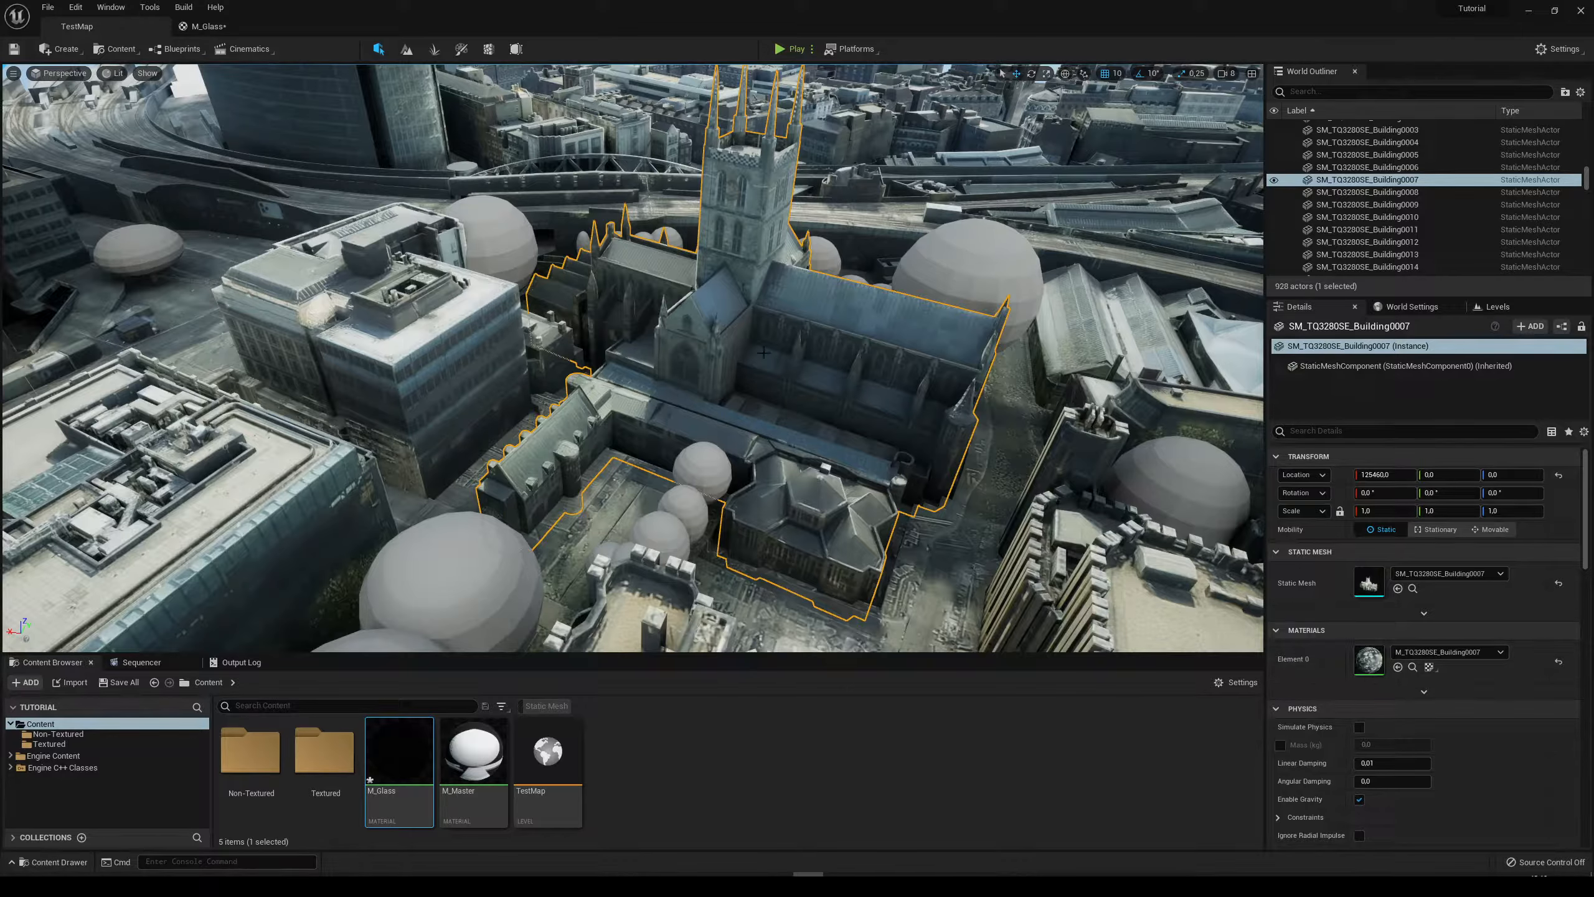
Open the cathedral's Element 0 material instance and locate its BaseColor texture in the Textured folder.
left_click(1413, 667)
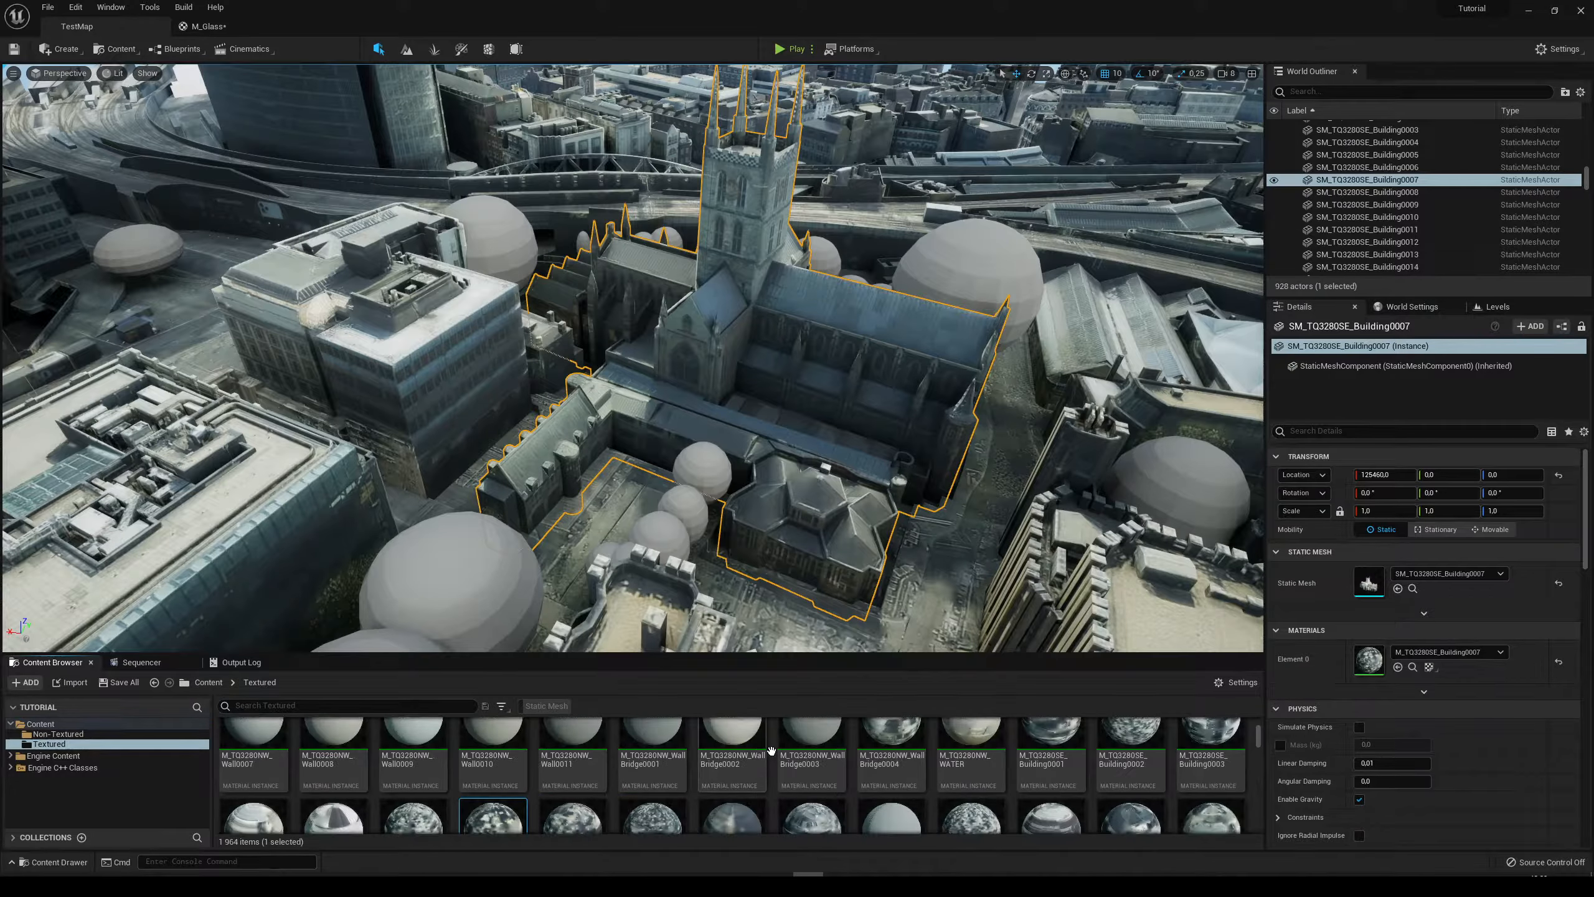
double_click(494, 772)
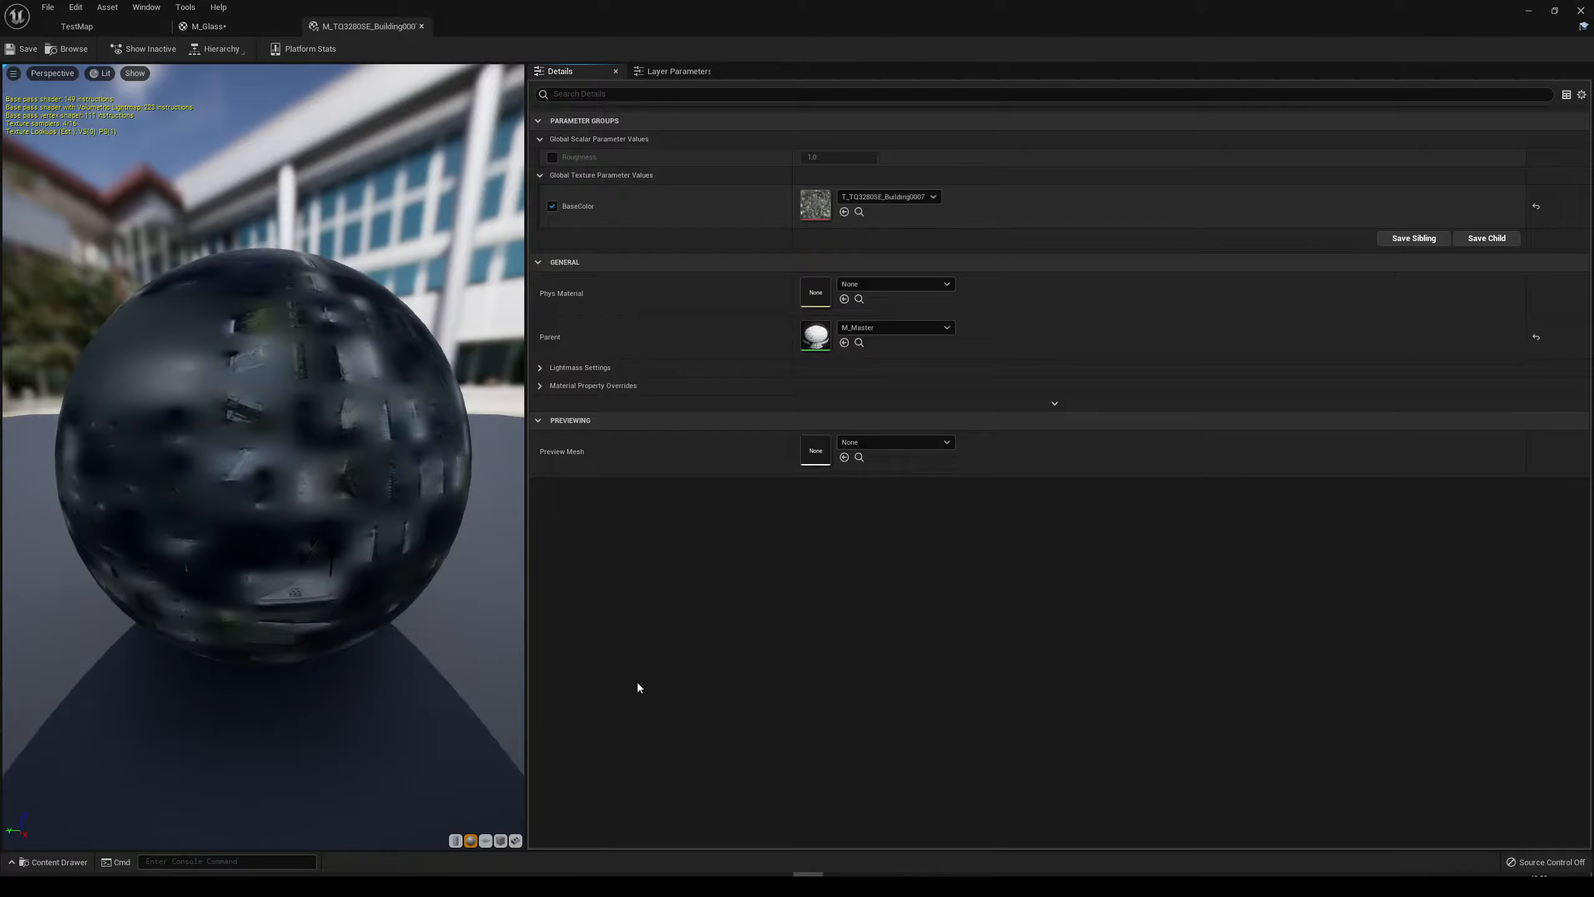
left_click(859, 213)
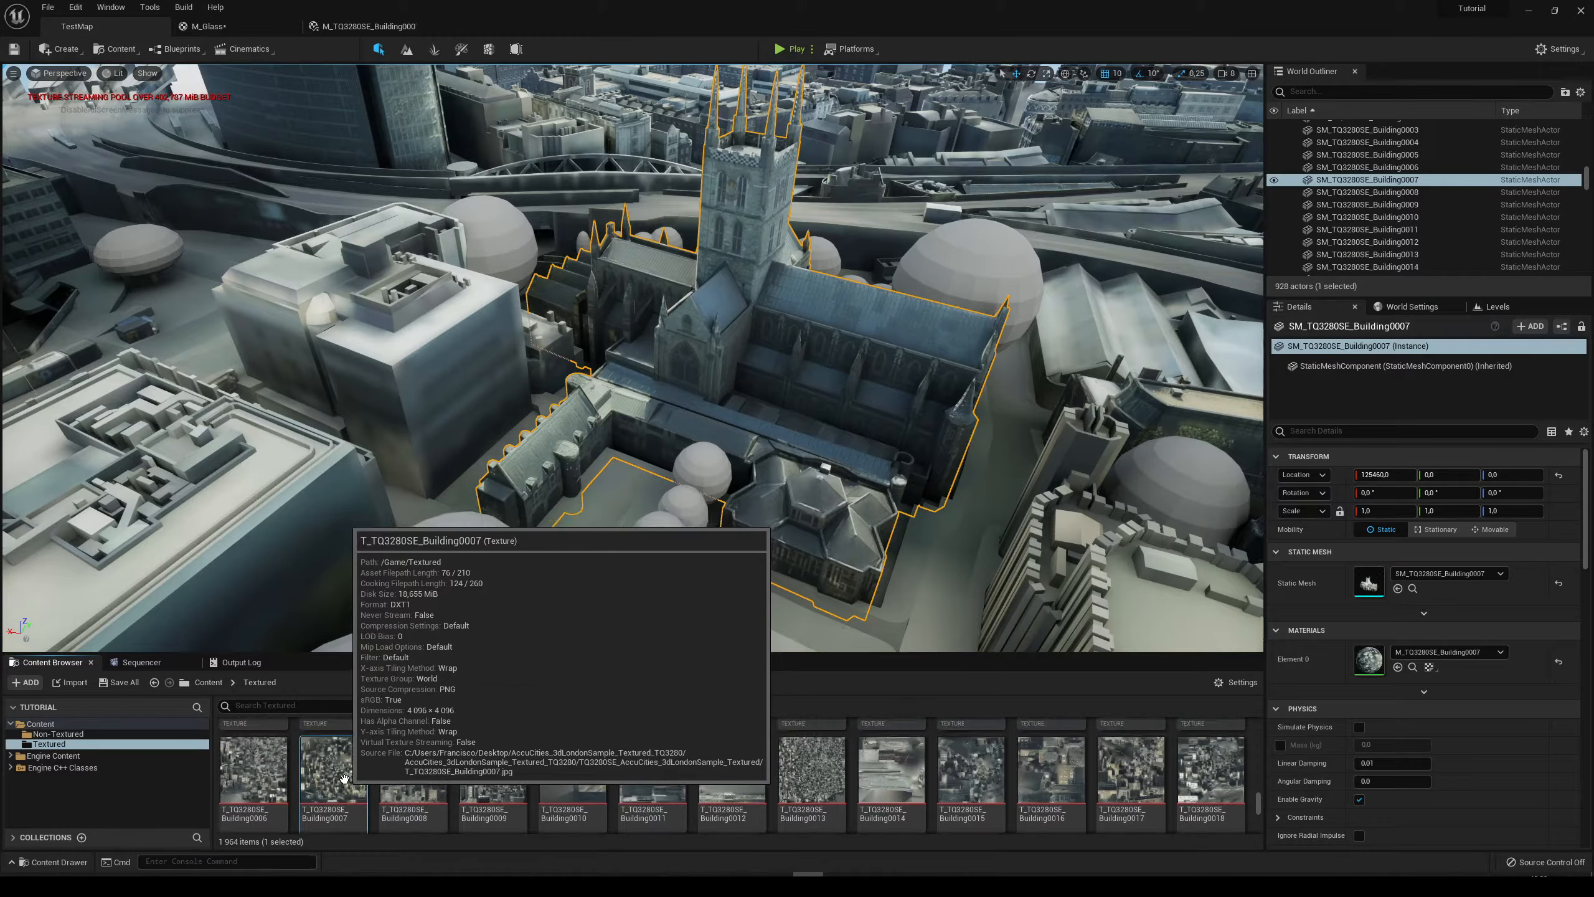
Add the texture T_TQ3280SE_Building0007 to the M_Glass graph as a Texture Sample, spaced above the opacity constant.
left_click_drag(347, 763, 925, 192)
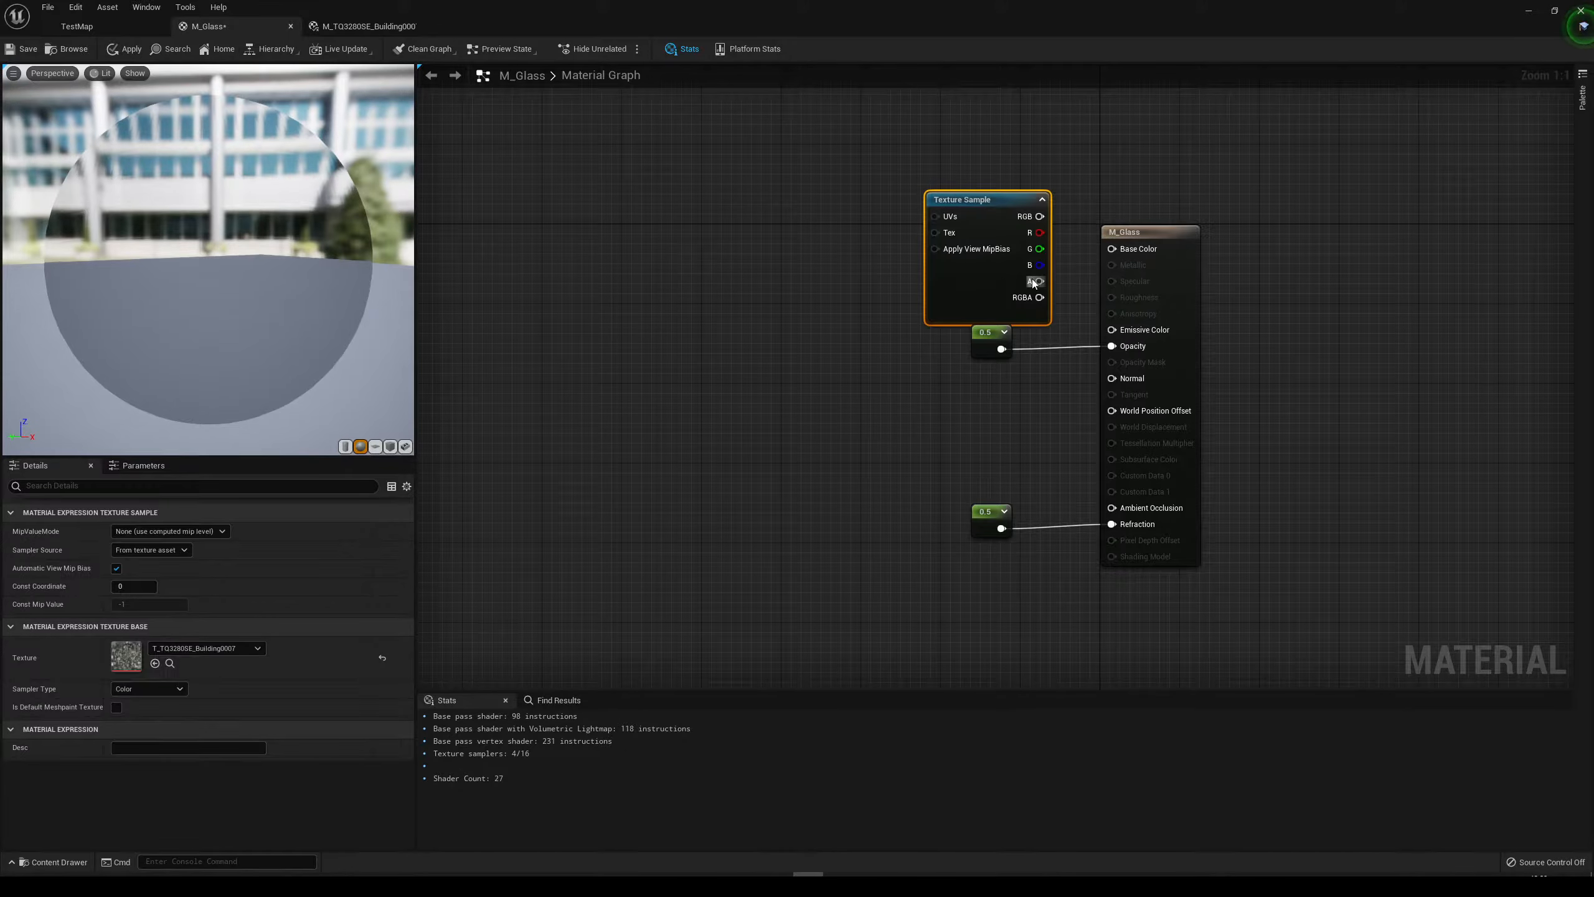
right_click_drag(1032, 281, 870, 324)
left_click_drag(836, 332, 824, 297)
left_click_drag(818, 396, 809, 436)
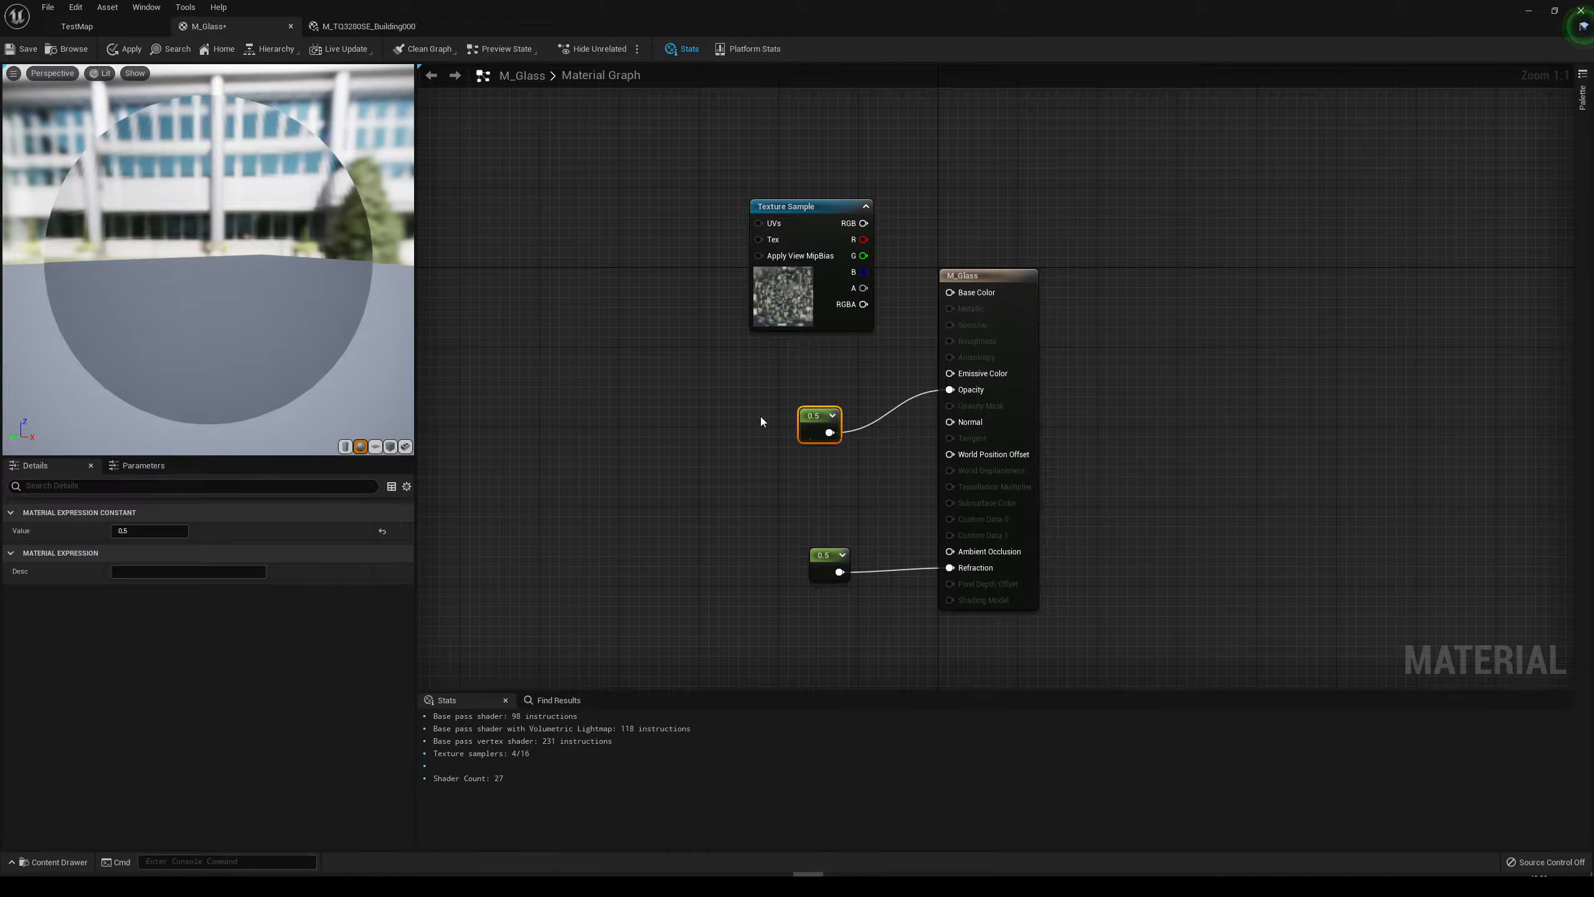
Connect the Texture Sample's RGB output to Base Color, apply the material, and inspect the preview sphere.
left_click(784, 302)
left_click_drag(864, 223, 950, 292)
right_click_drag(1033, 240, 992, 230)
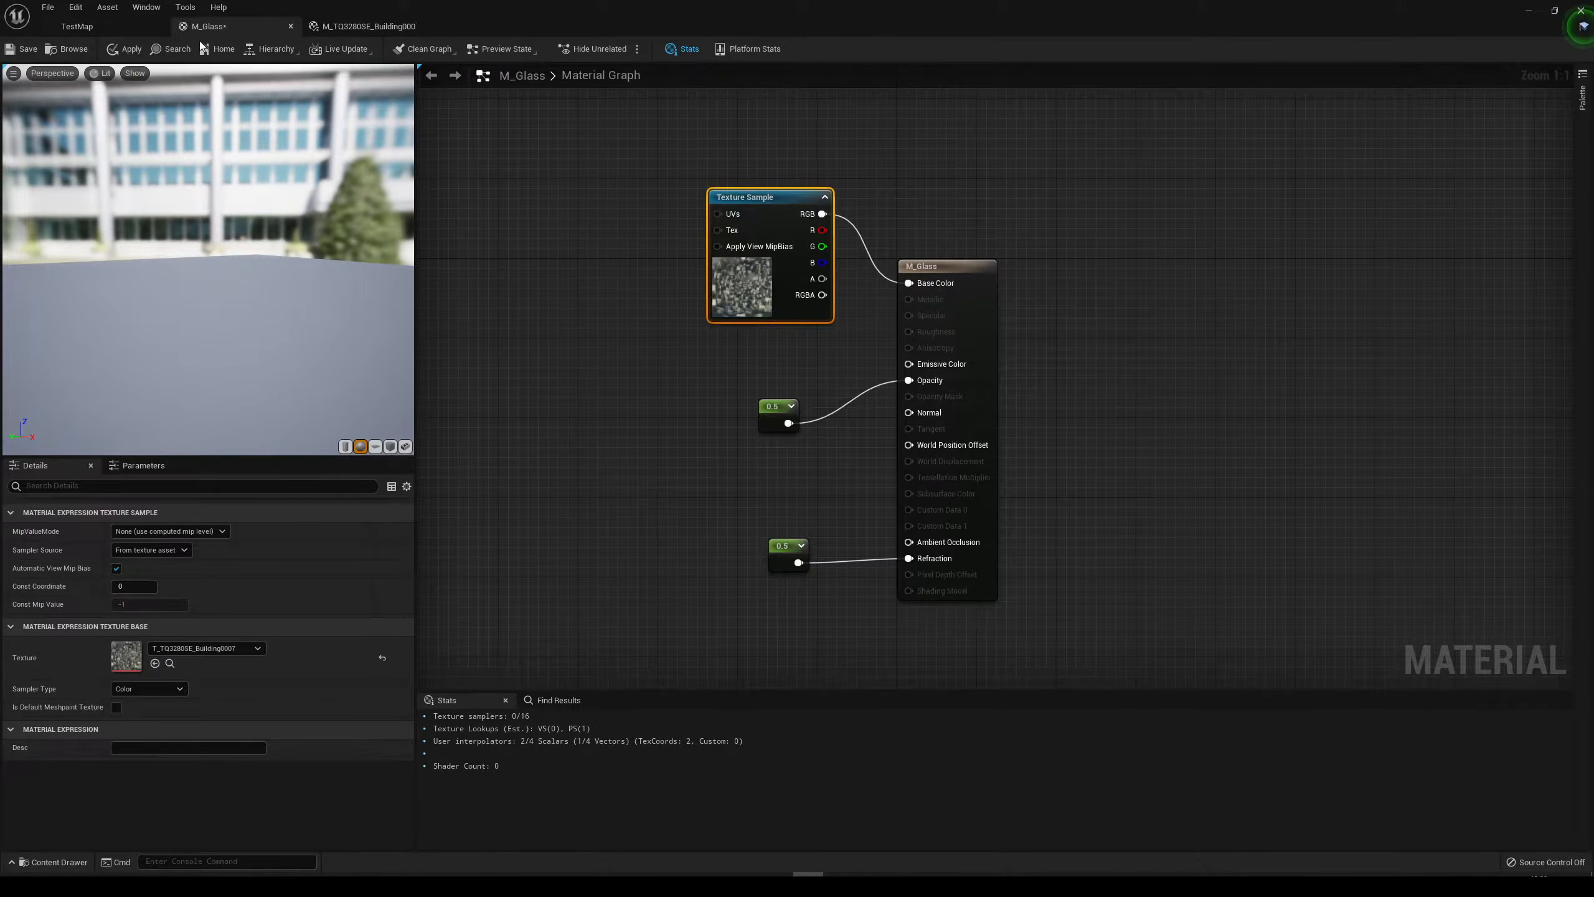
left_click(127, 50)
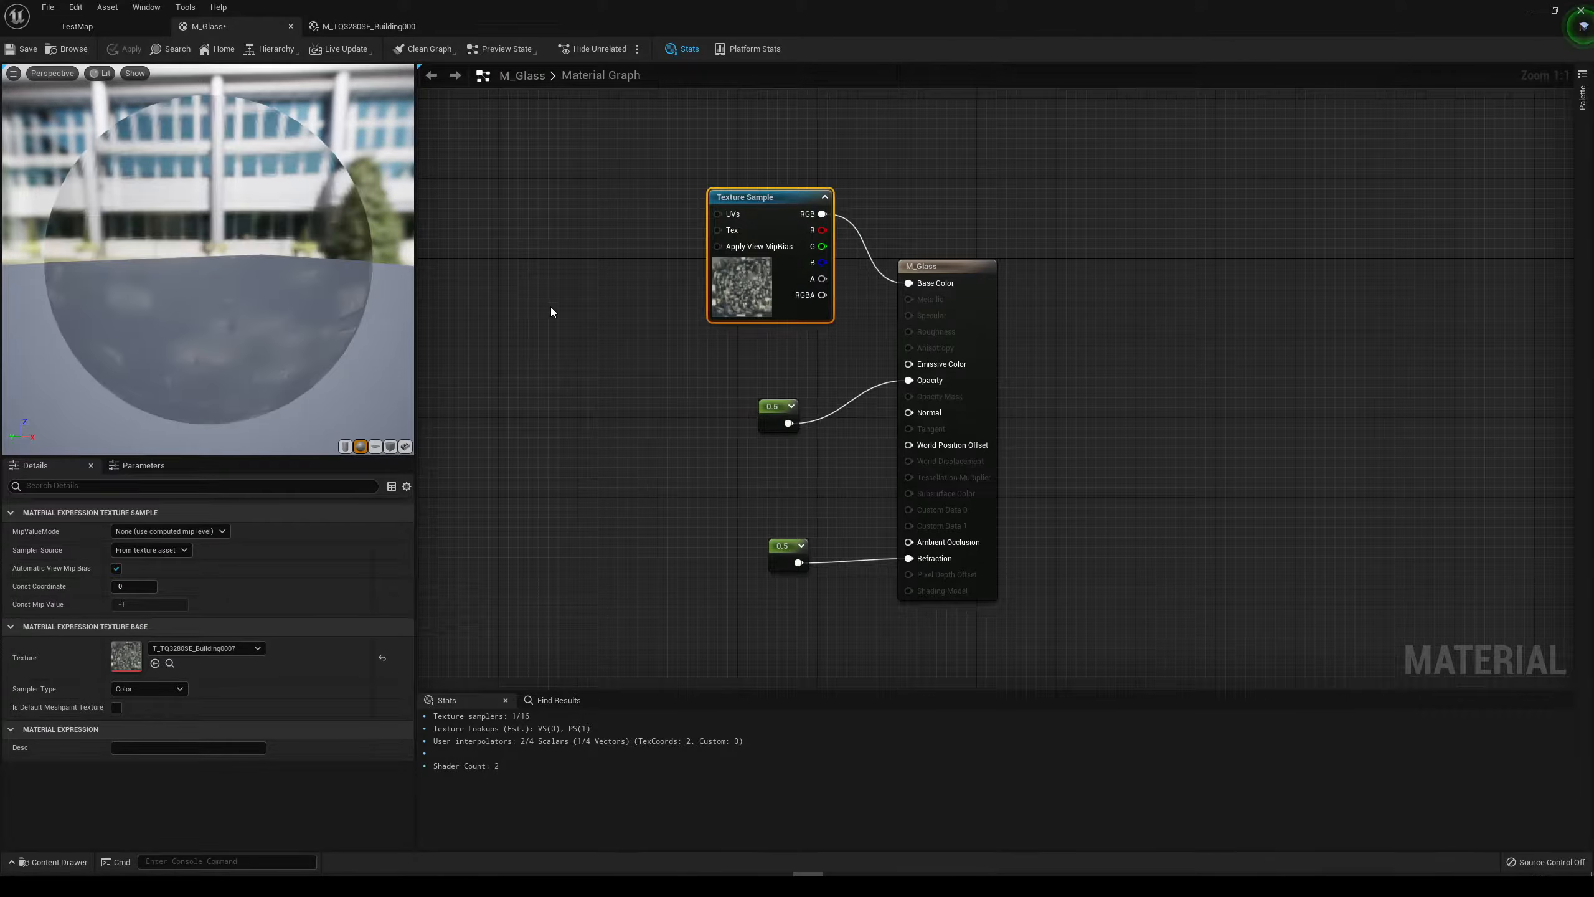
left_click_drag(388, 279, 320, 282)
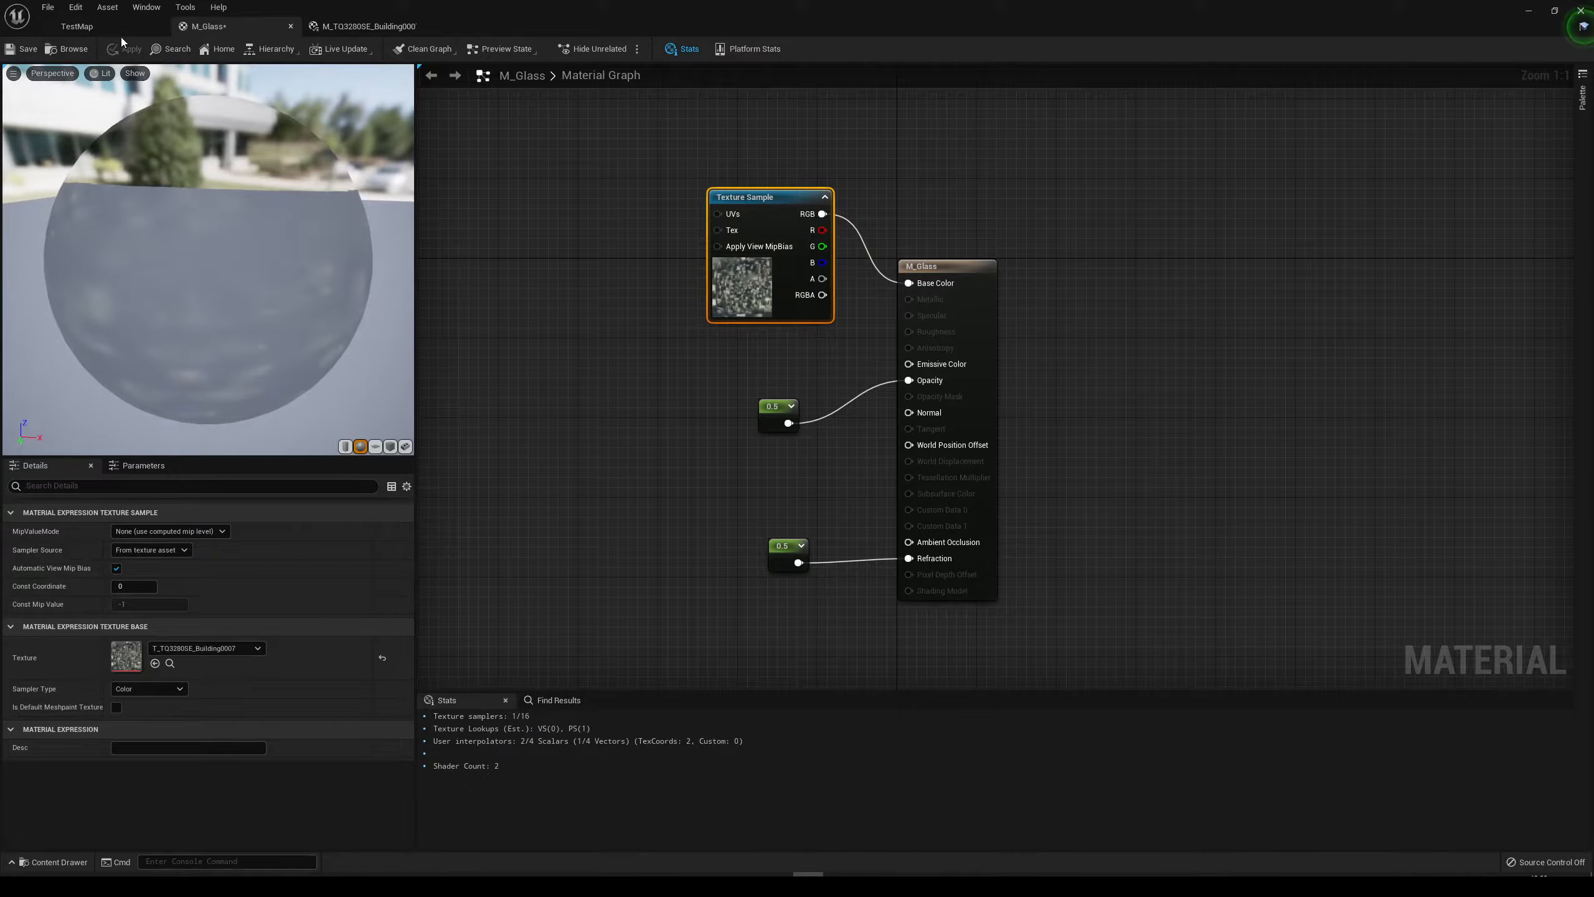
Look at the cathedral in the TestMap level and return to the M_Glass graph.
left_click(118, 35)
mouse_move(633, 358)
right_mouse_down()
mouse_move(603, 352)
mouse_move(659, 361)
mouse_move(628, 352)
right_mouse_up()
left_click(225, 26)
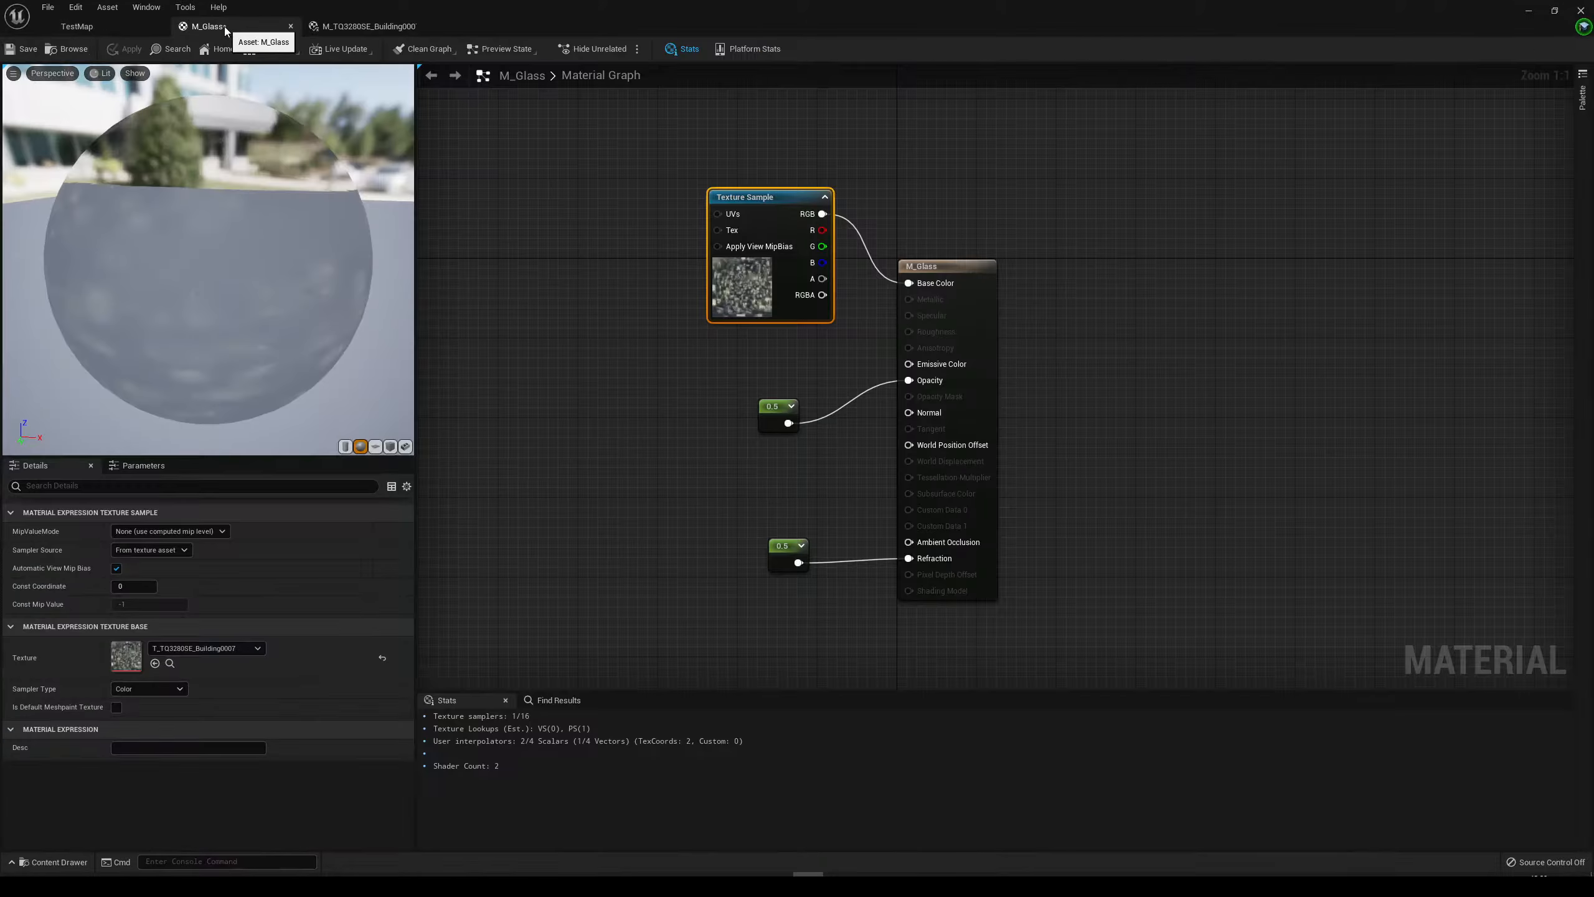
Assign the M_Glass material to the cathedral's Element 0 slot in the TestMap level and deselect the building.
left_click(85, 51)
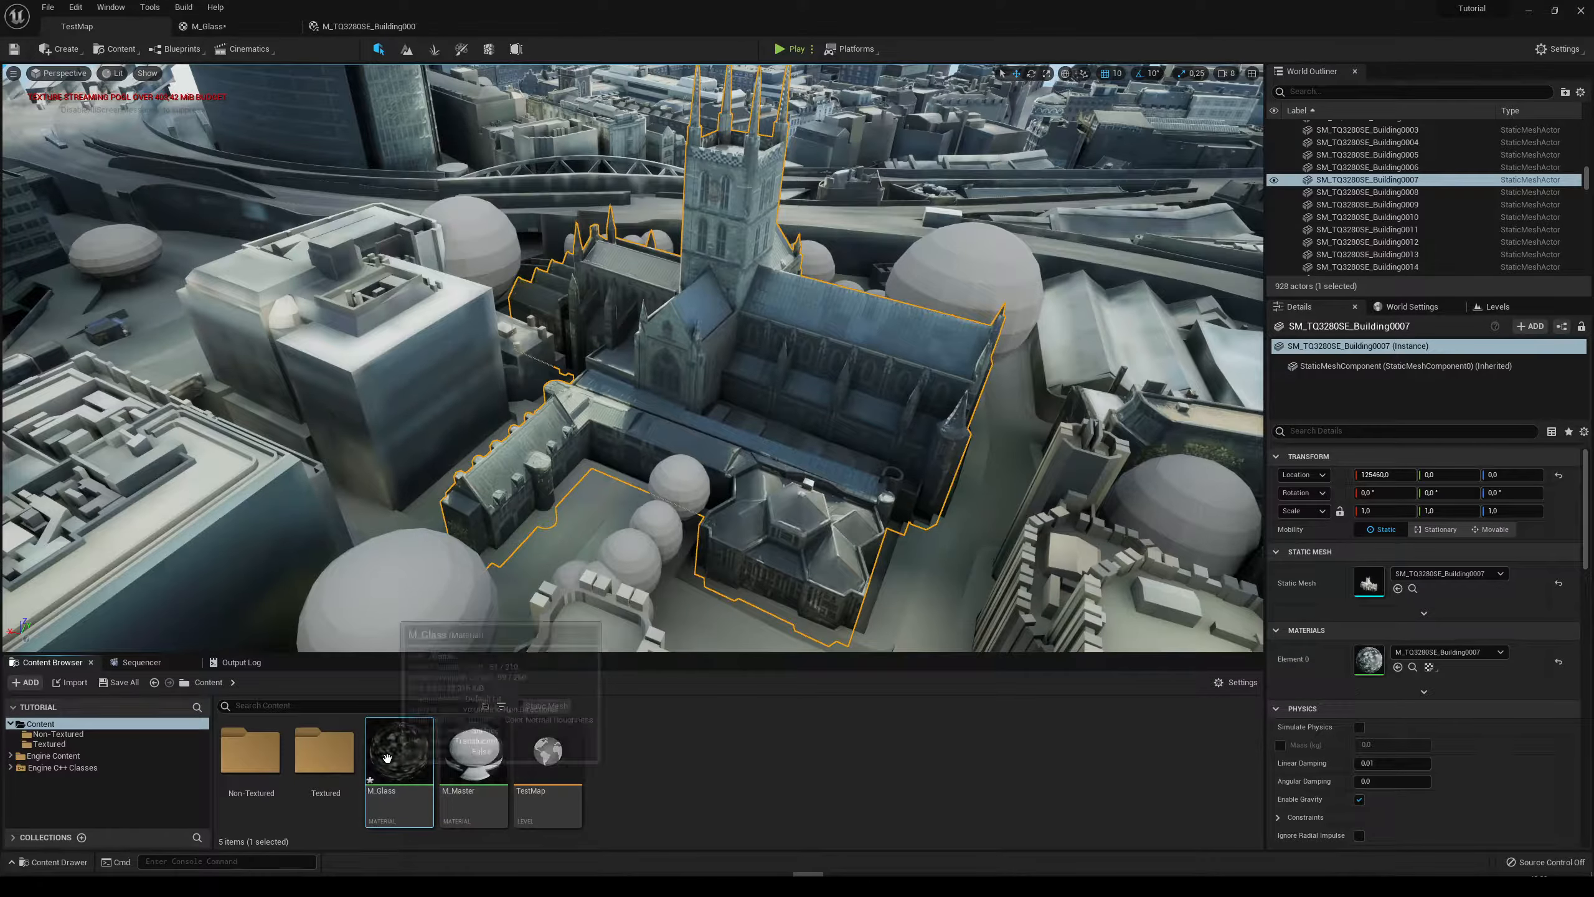
left_click(1400, 668)
scroll(632, 357, "down", 3)
key("Escape")
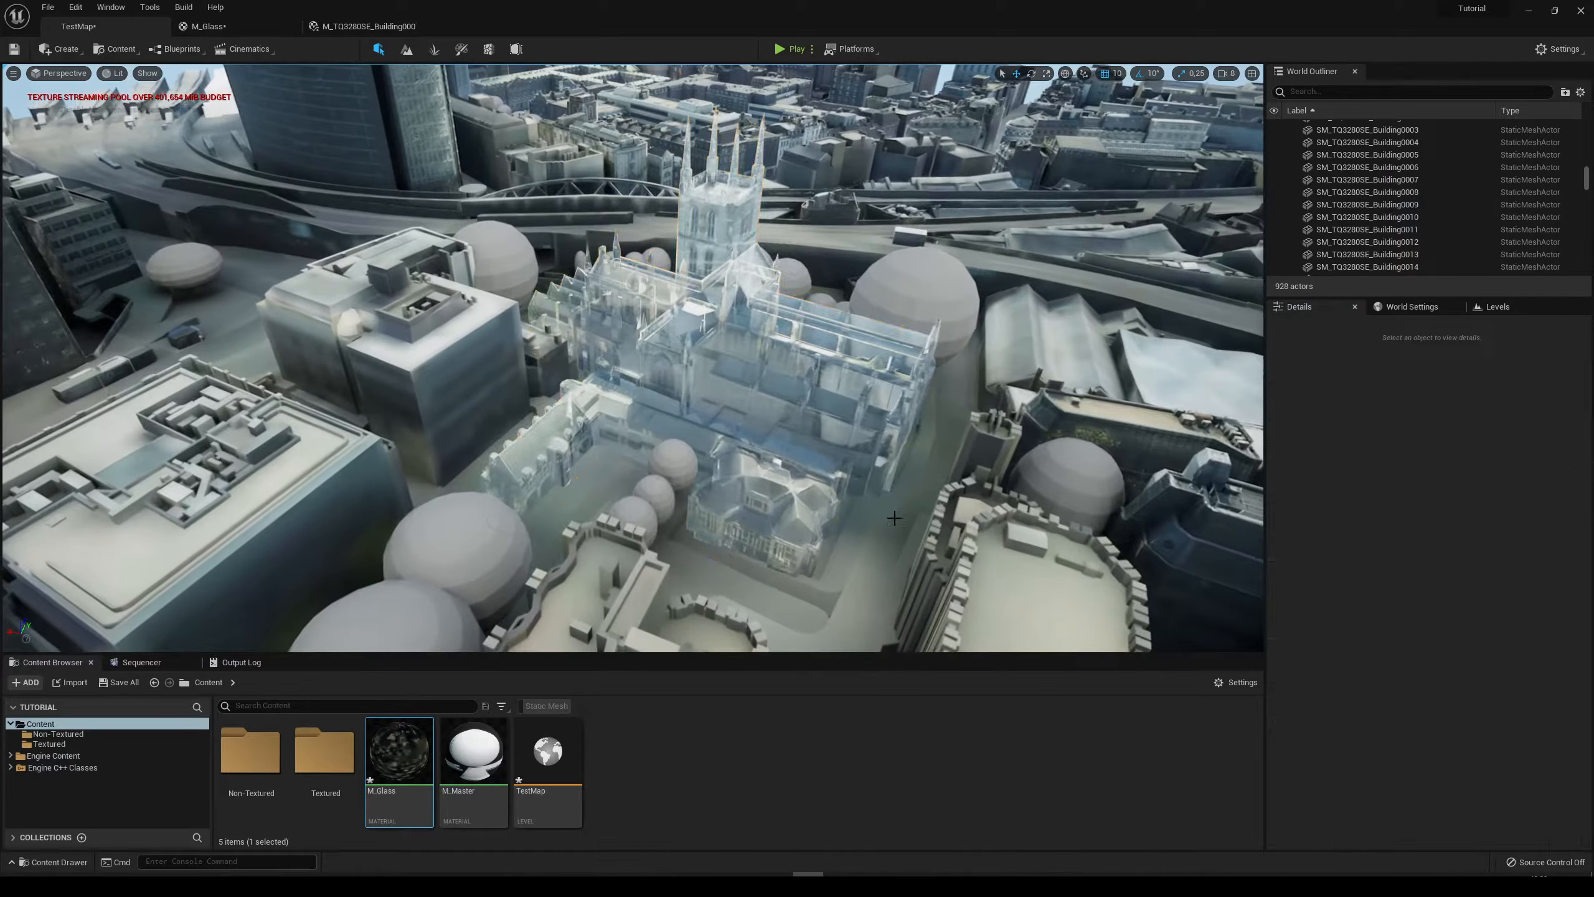
Examine the glass material on the cathedral from several distances and angles in the level.
right_click_drag(633, 357, 665, 301)
key("w")
right_click_drag(447, 412, 386, 389)
key("s")
key("w")
key("s")
key("s")
key("w")
key("s")
key("s")
key("s")
key("w")
Set the opacity constant in the M_Glass graph to 0.9 and apply the material.
left_click(207, 26)
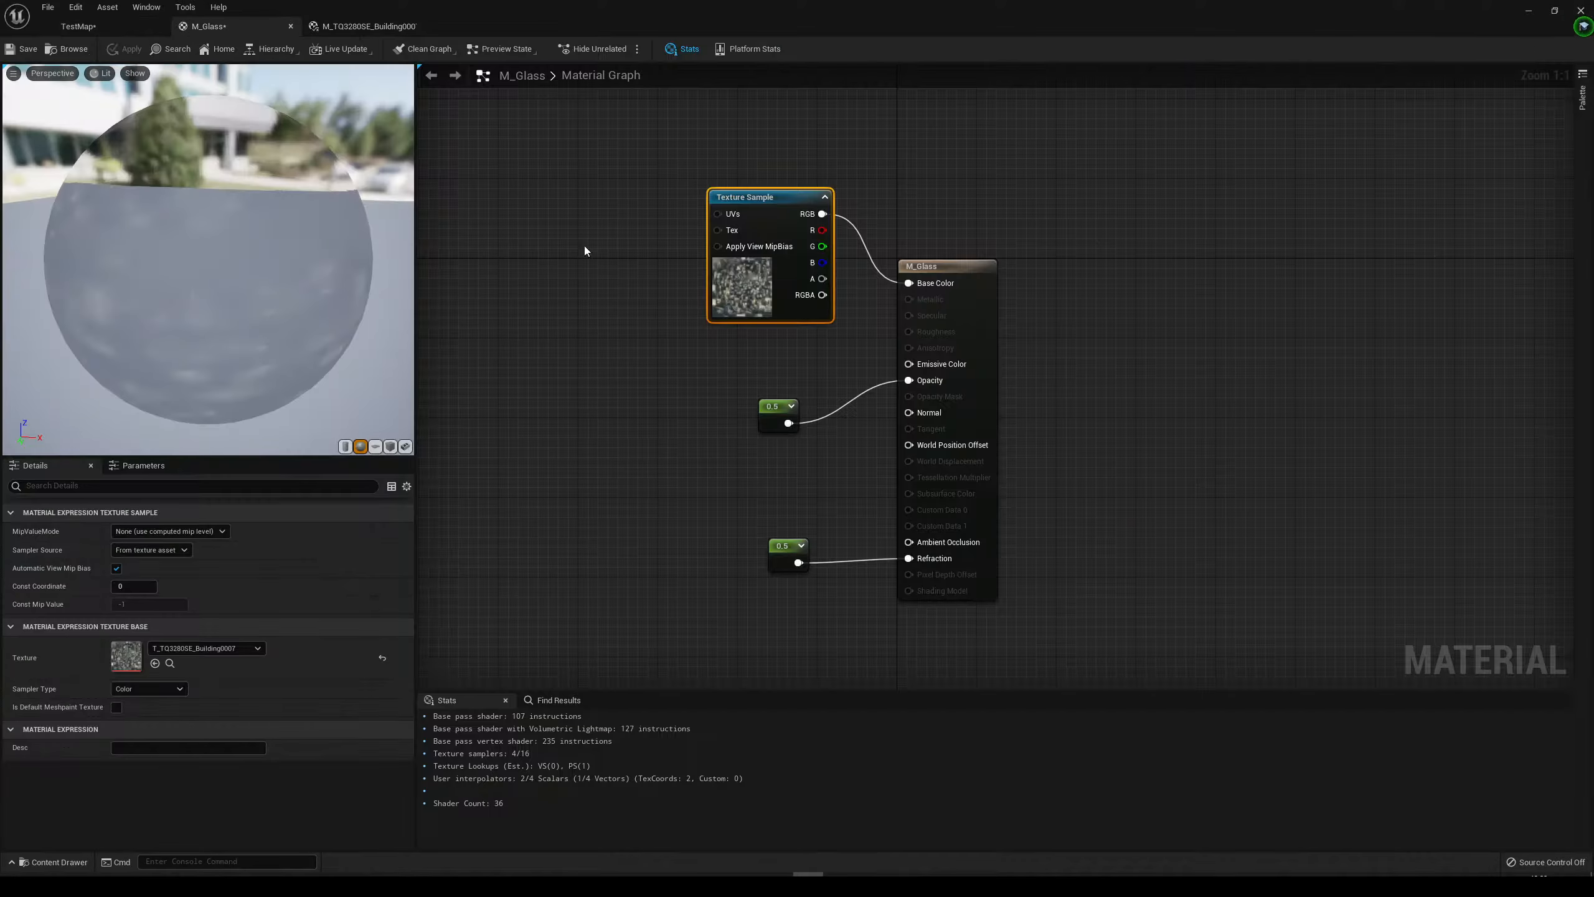
left_click(765, 421)
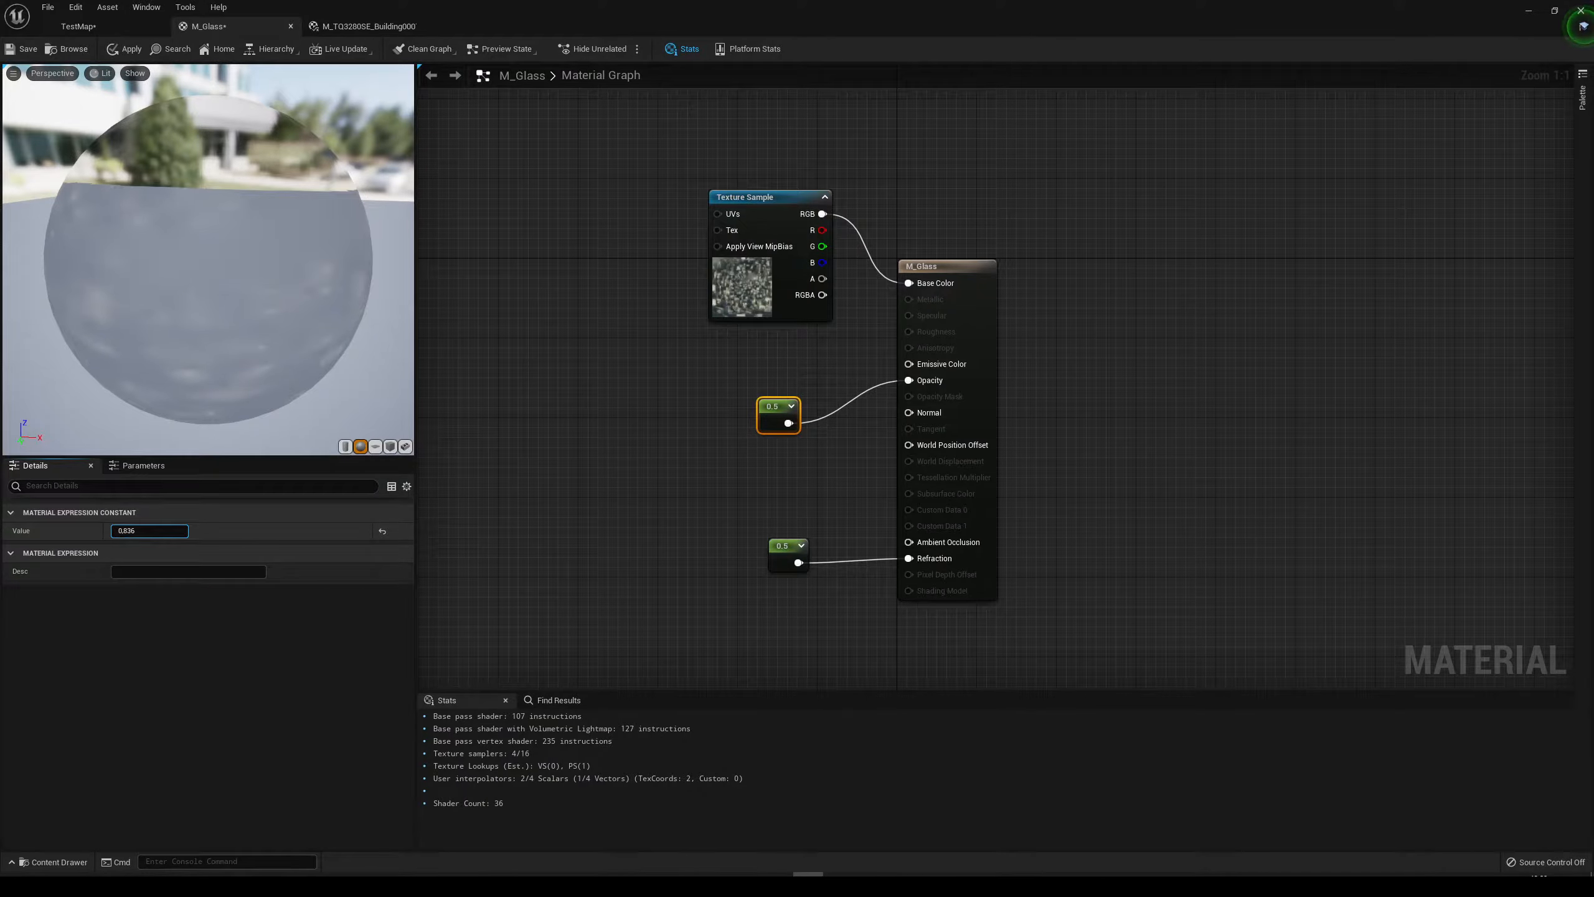
key("Return")
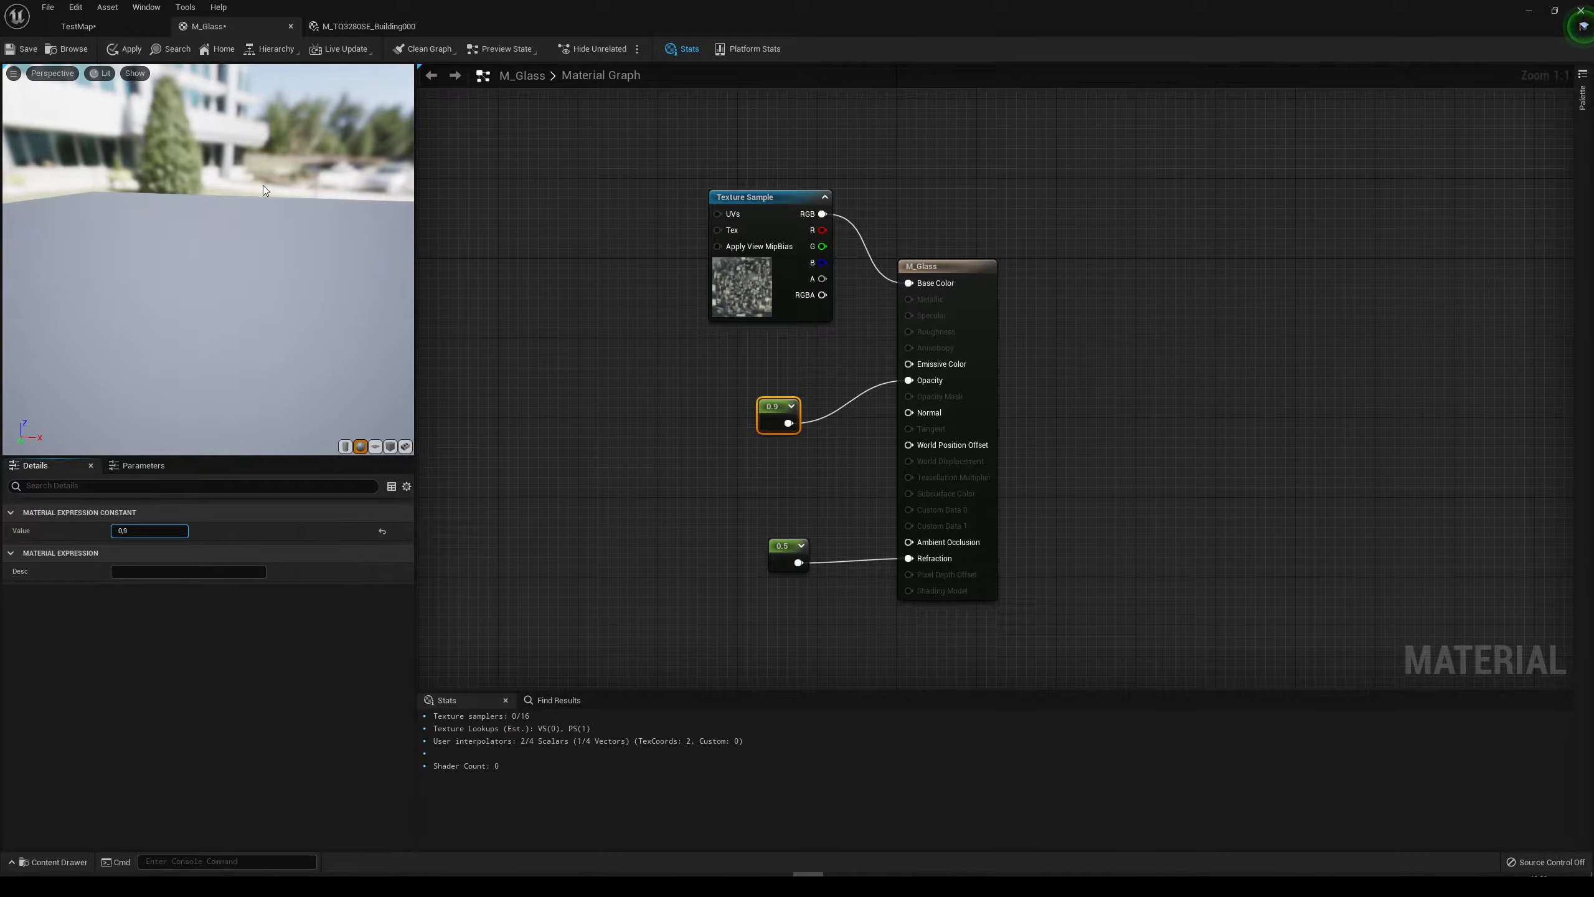
left_click(100, 25)
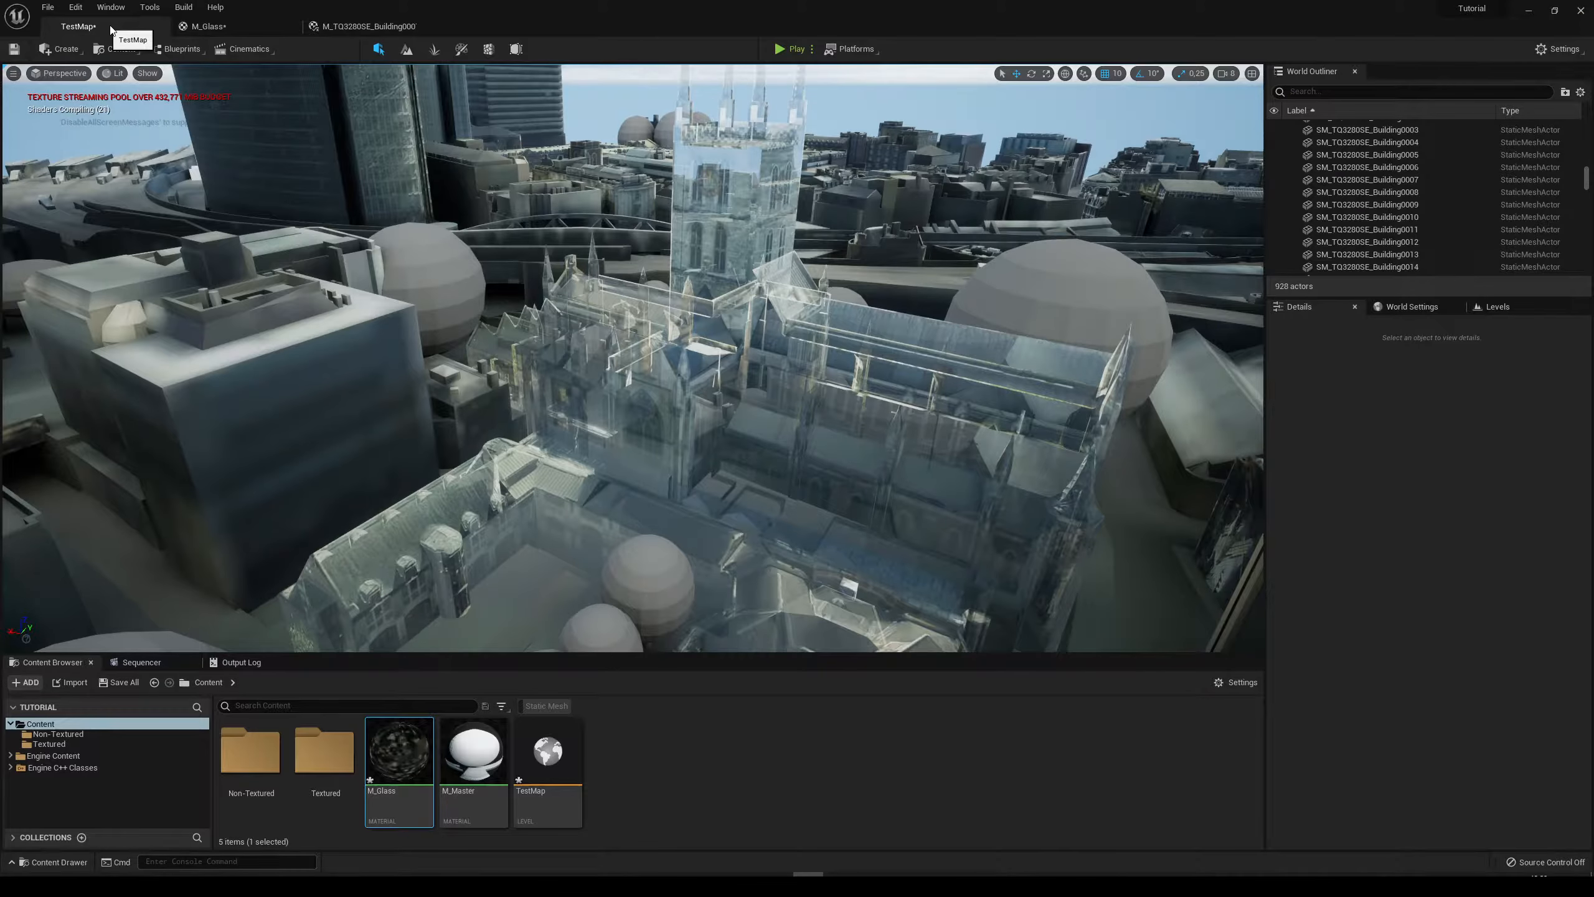
left_click(188, 25)
left_click(122, 49)
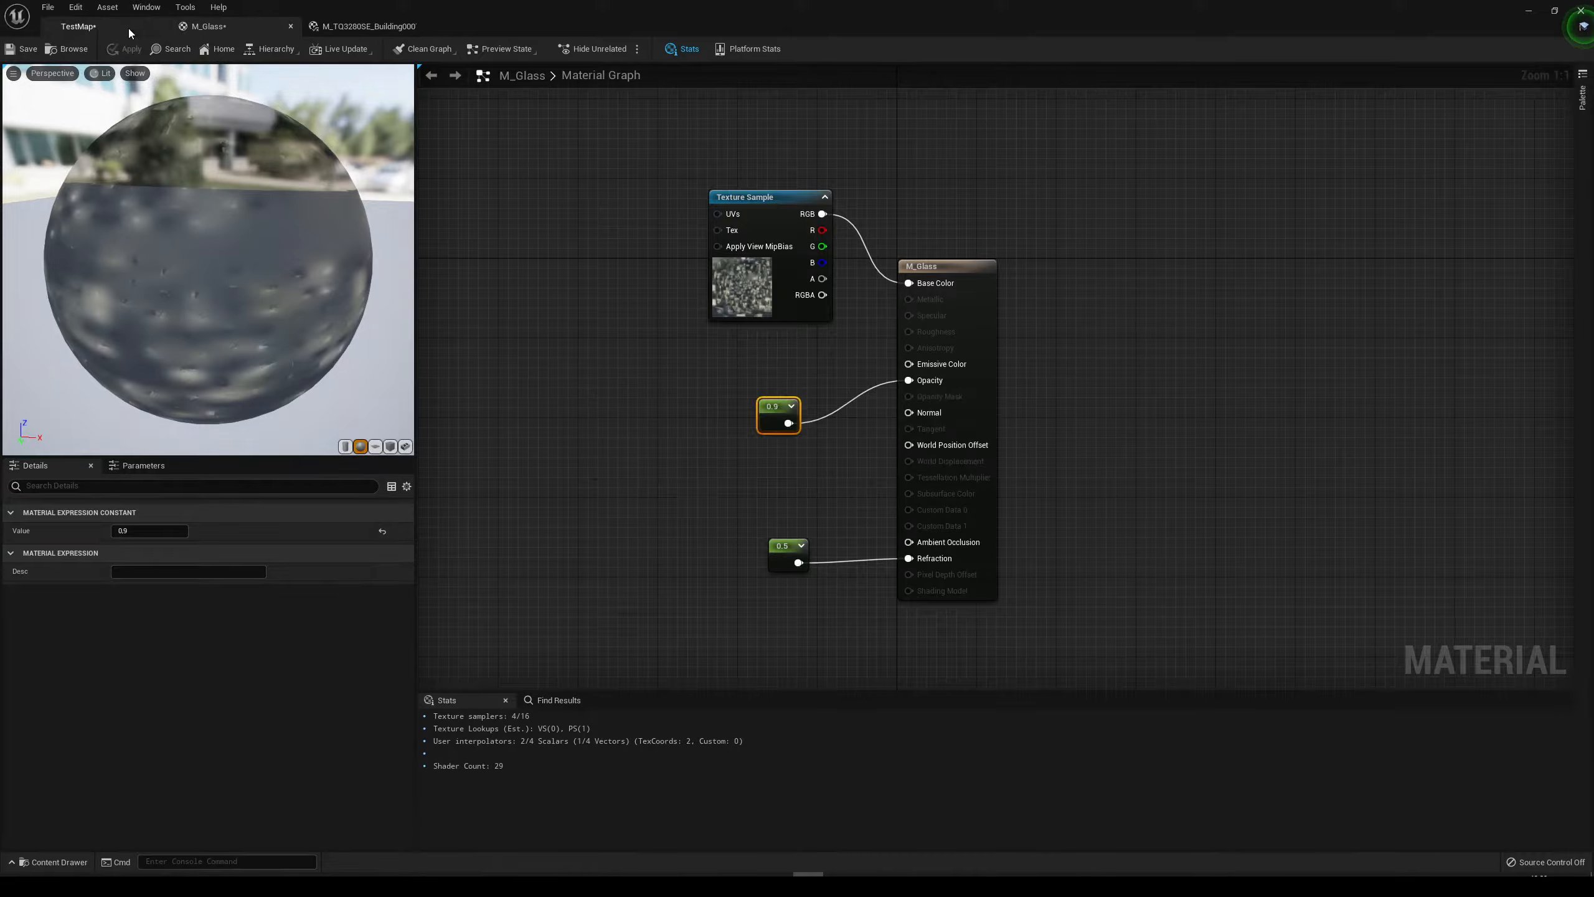
Compare the updated glass on the cathedral in the TestMap level with the M_Glass node graph.
left_click(128, 27)
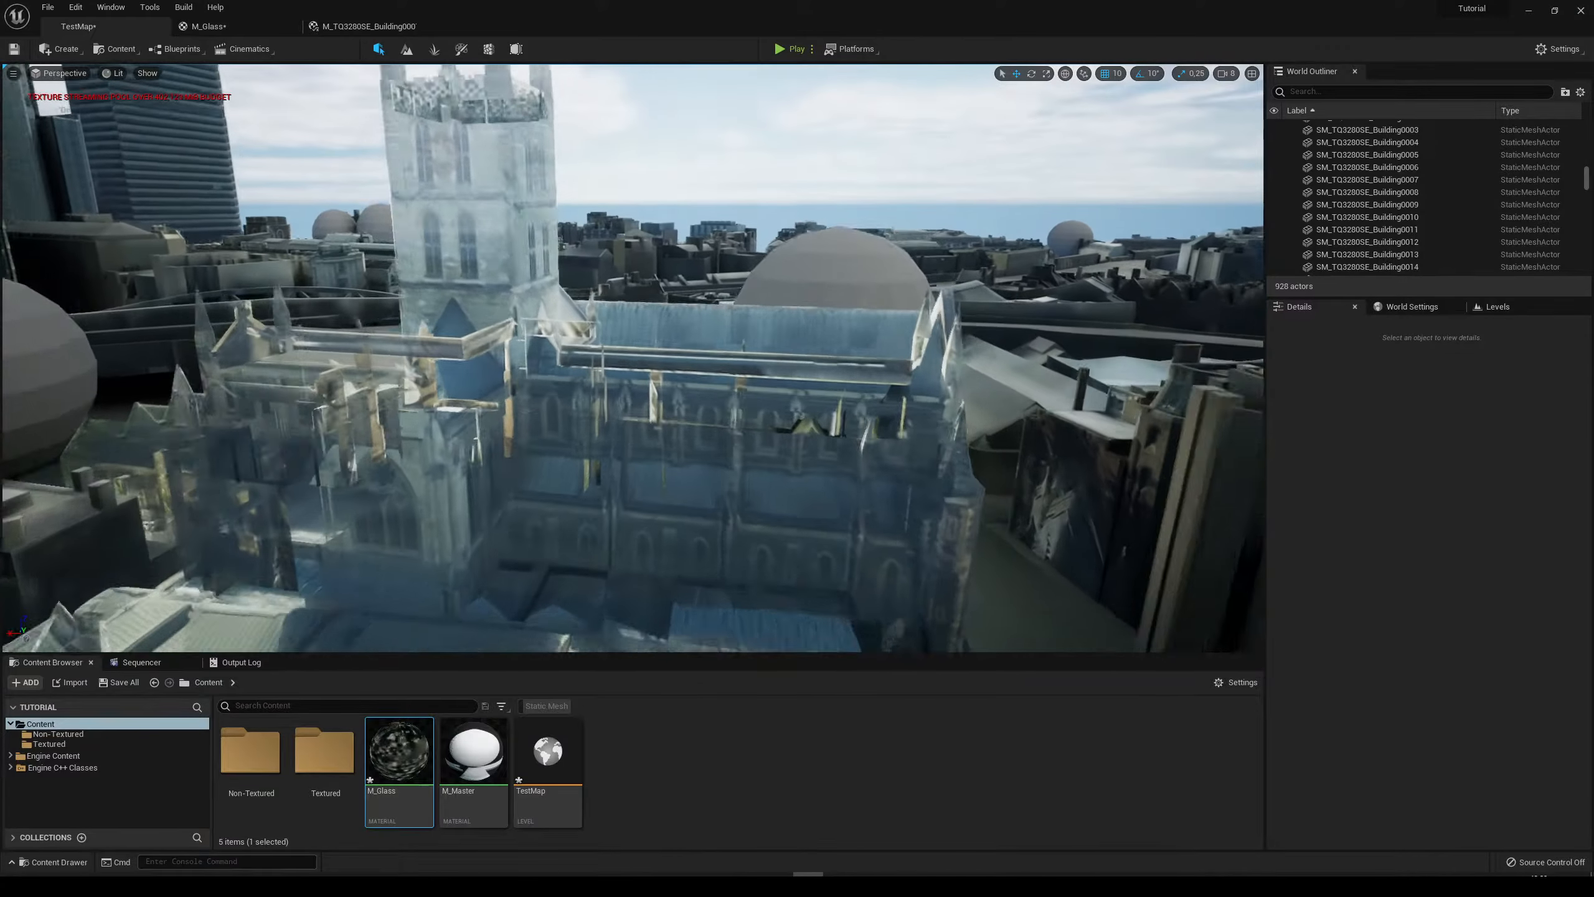
right_click_drag(632, 358, 540, 352)
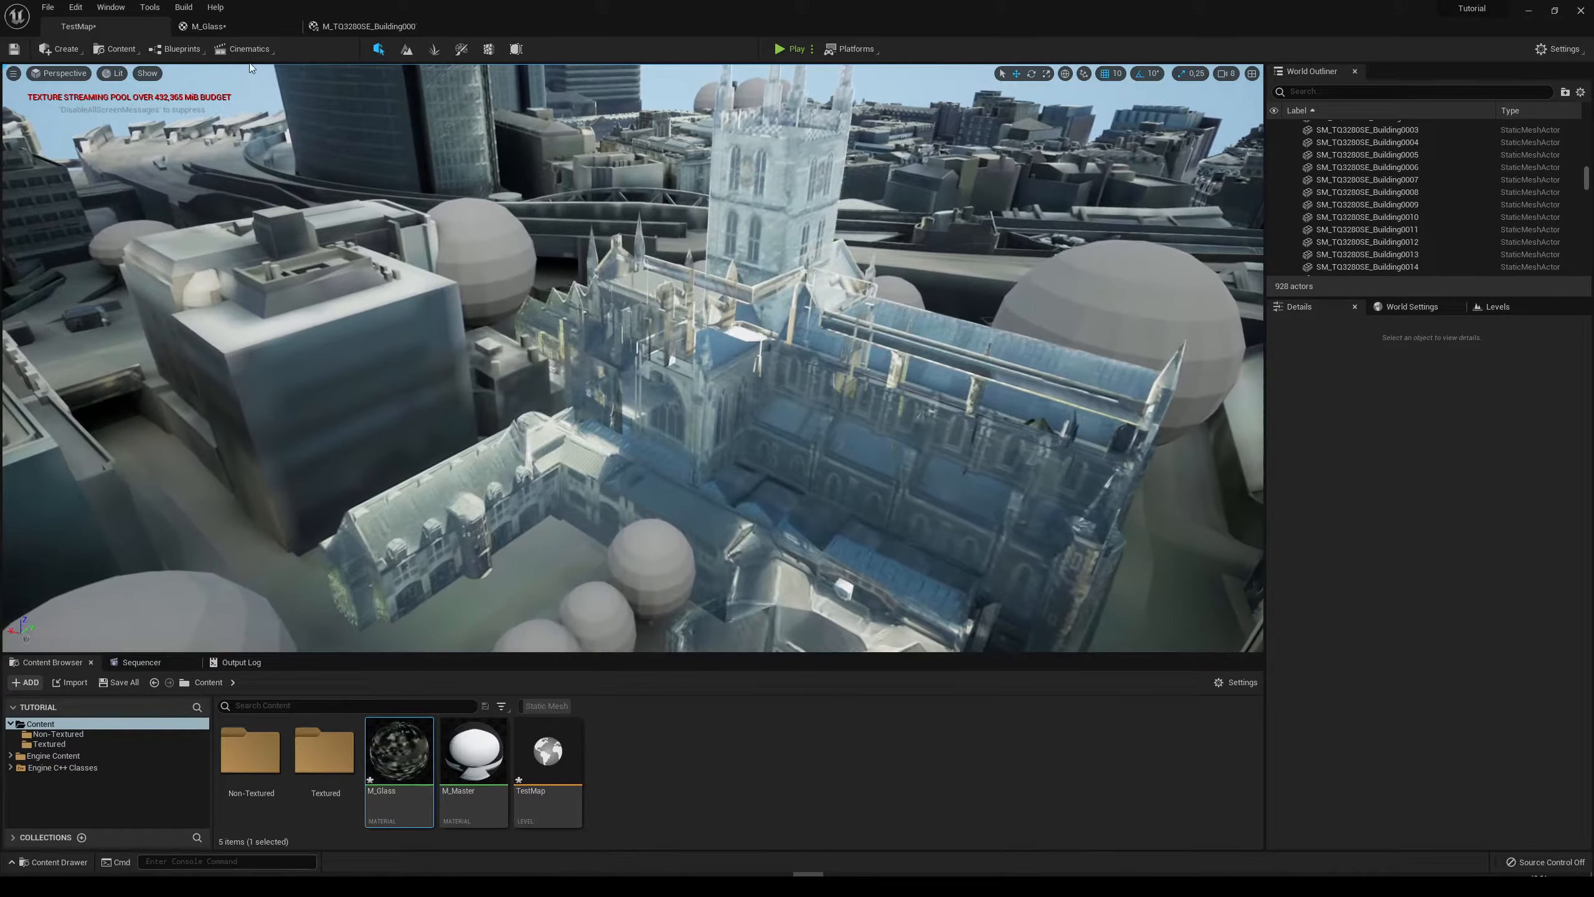
left_click(207, 25)
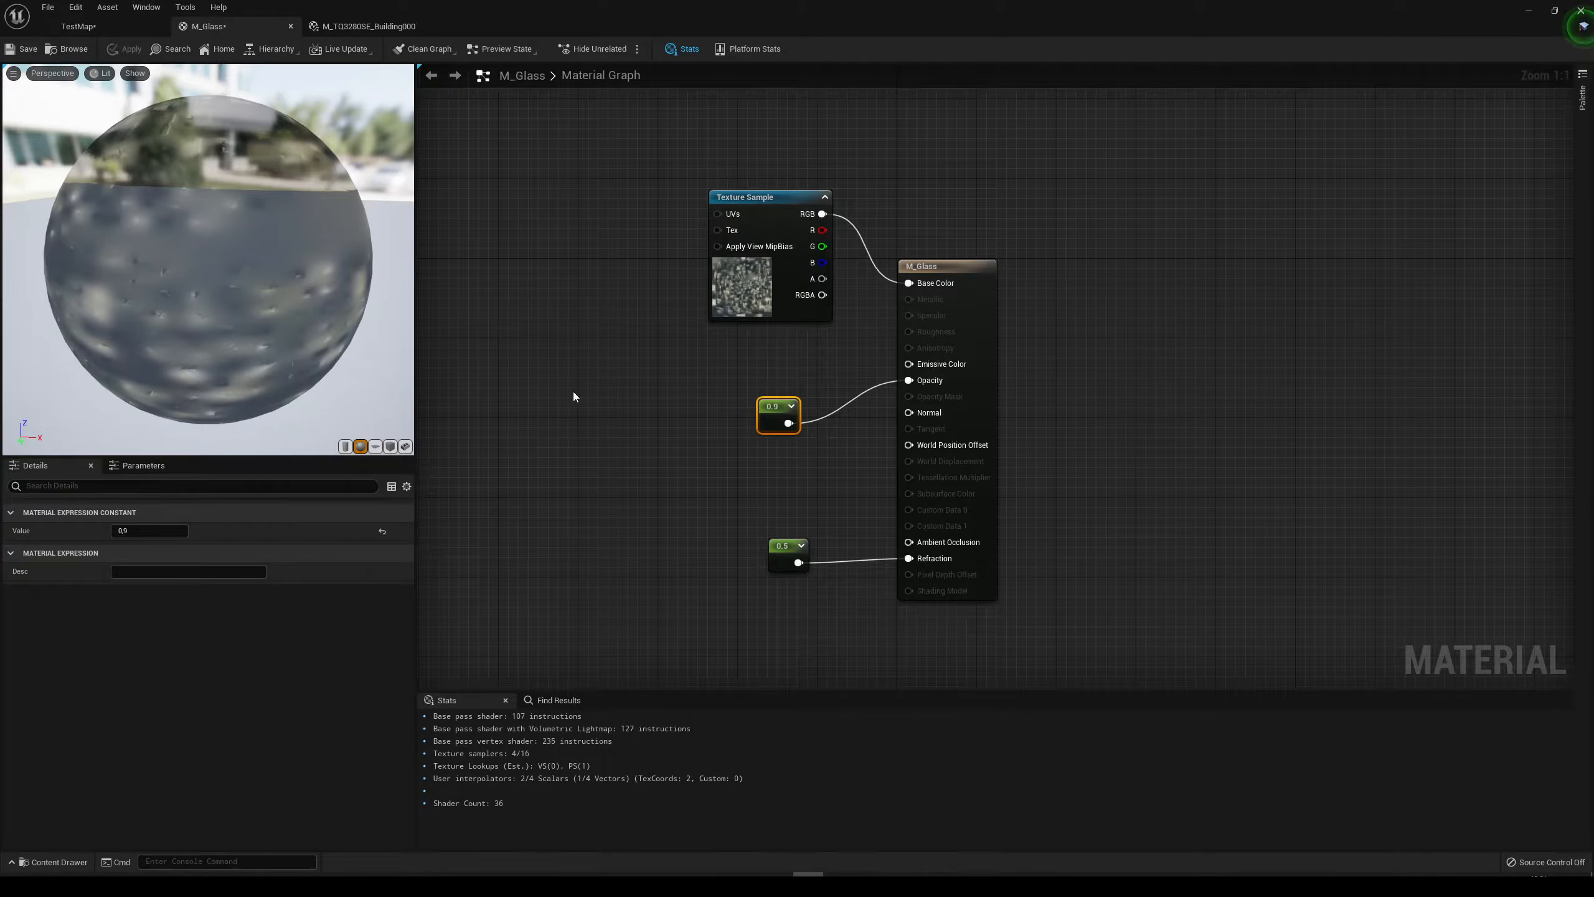
right_click_drag(573, 391, 665, 390)
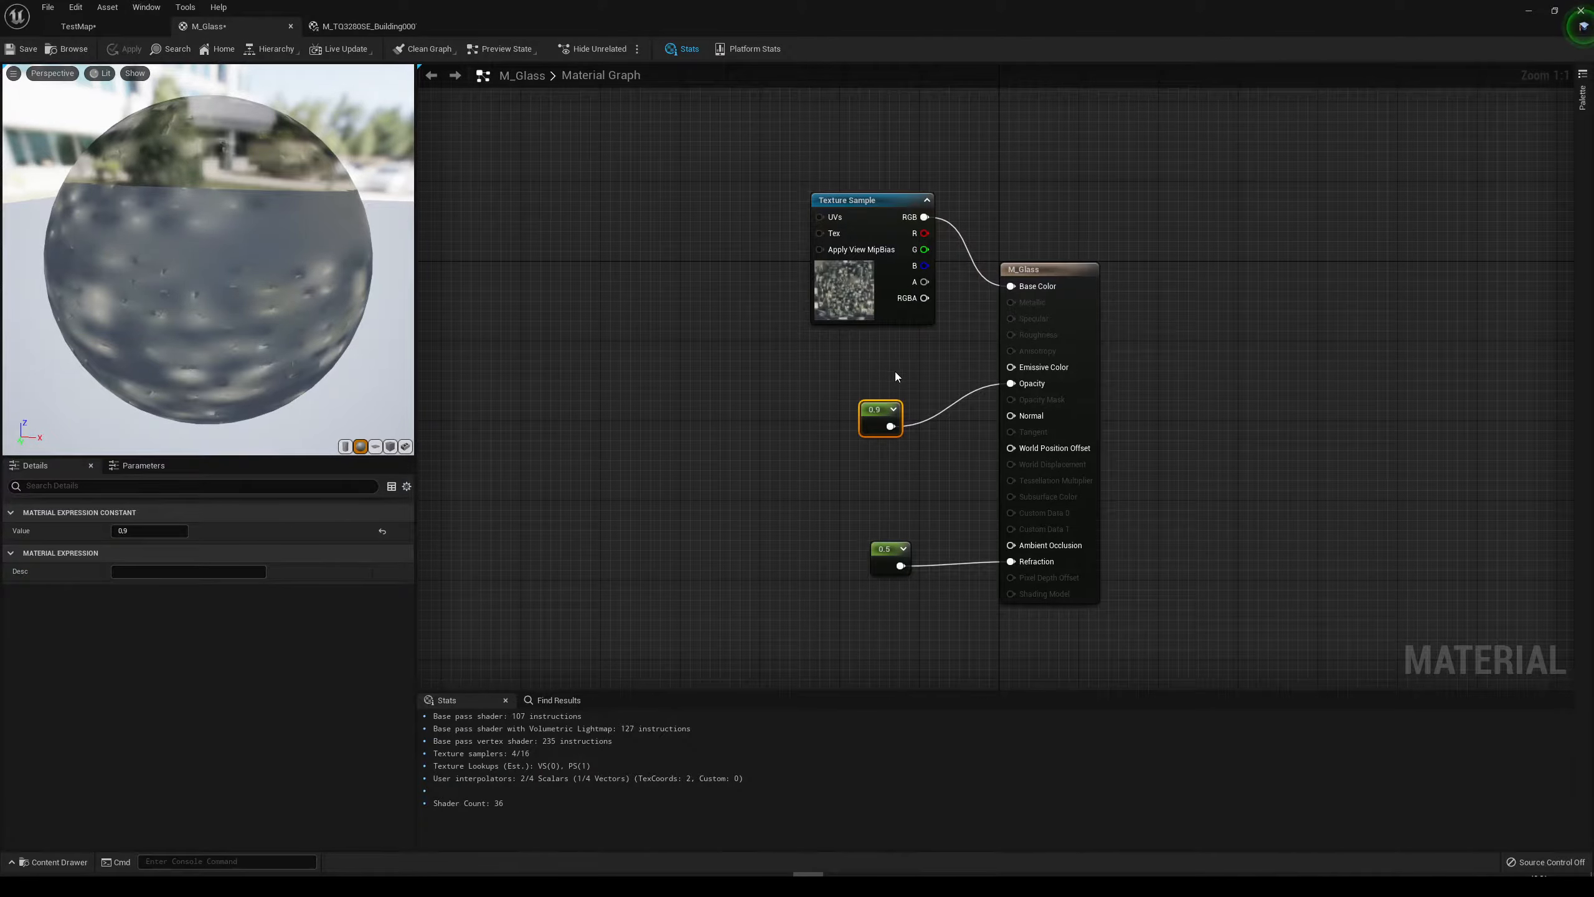
left_click(100, 25)
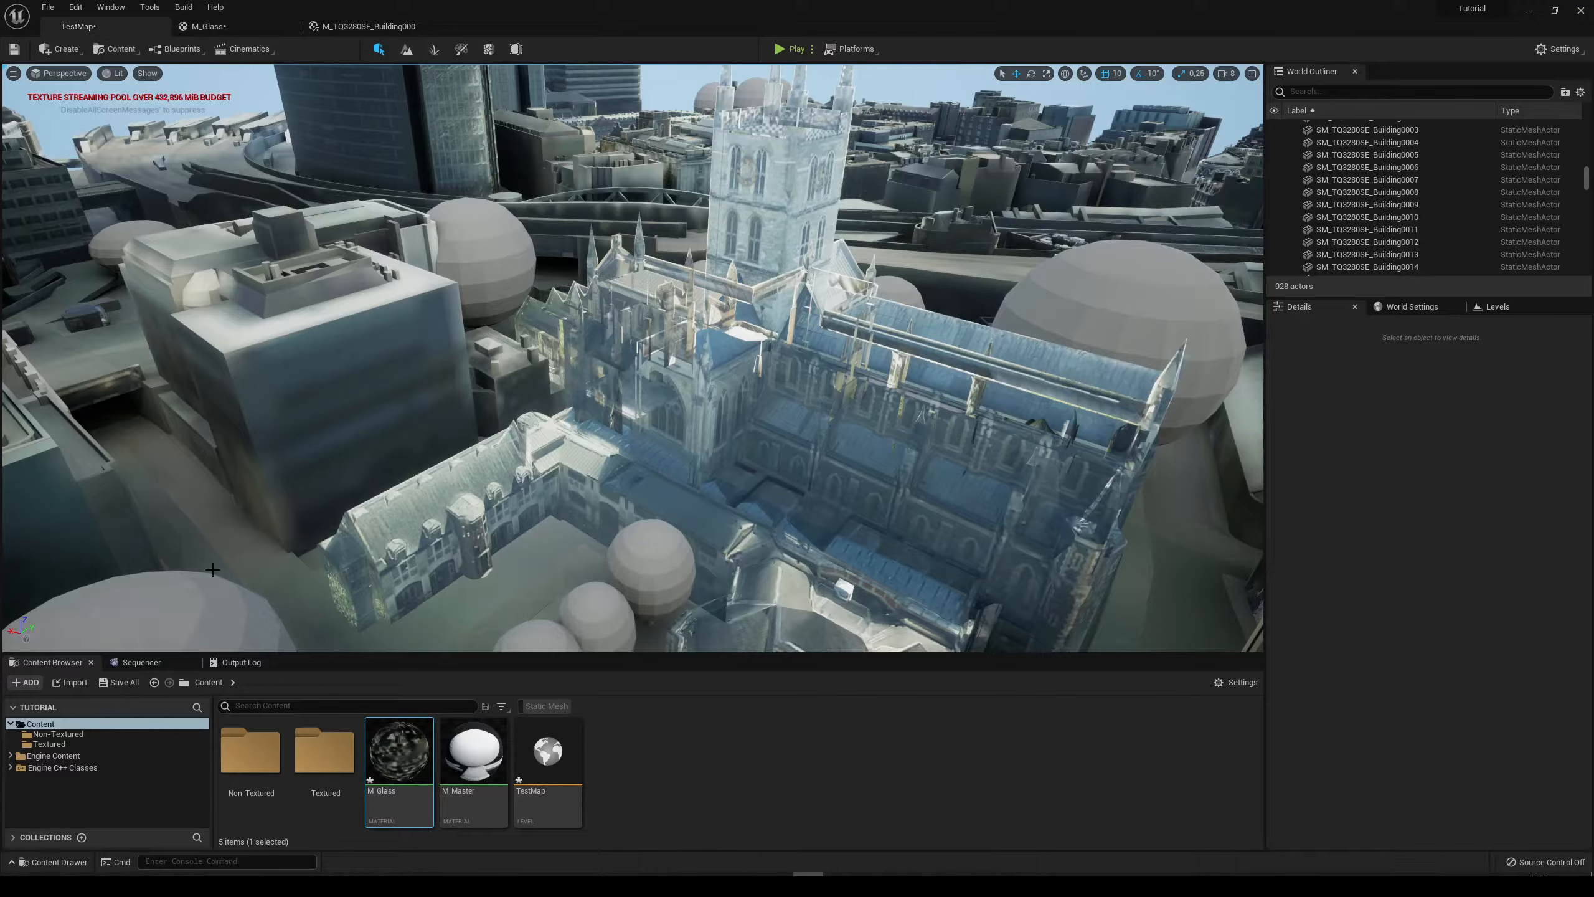
Rename the M_Glass material as M_Glass_Texture and save all modified assets before and after renaming.
left_click(126, 686)
left_click(879, 579)
key("F2")
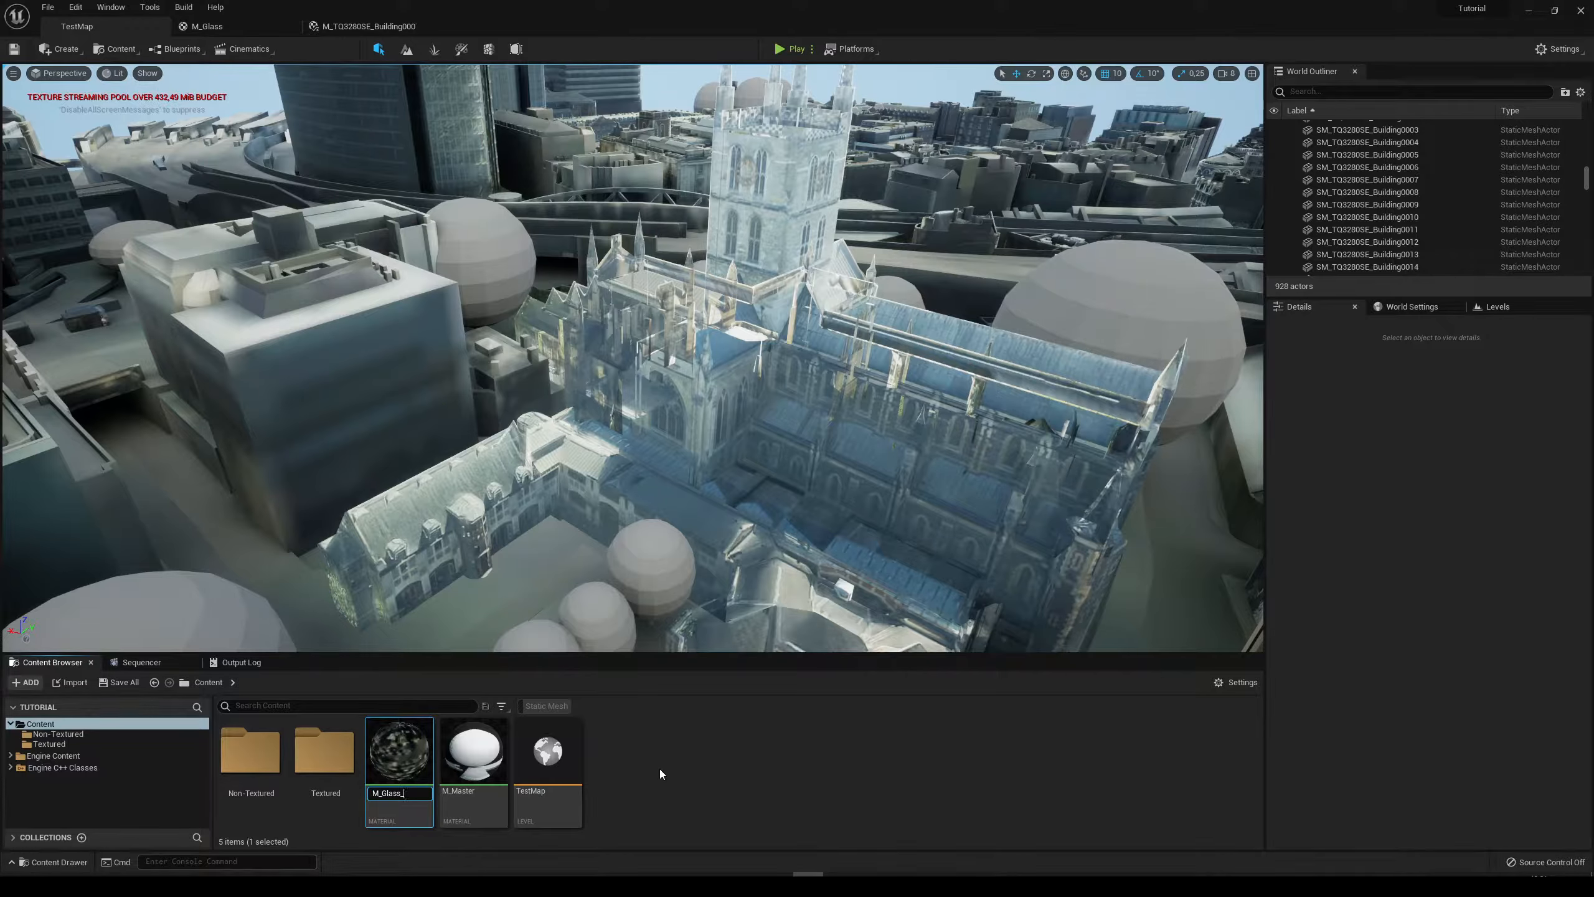
type("_Texture")
key("Return")
left_click(661, 768)
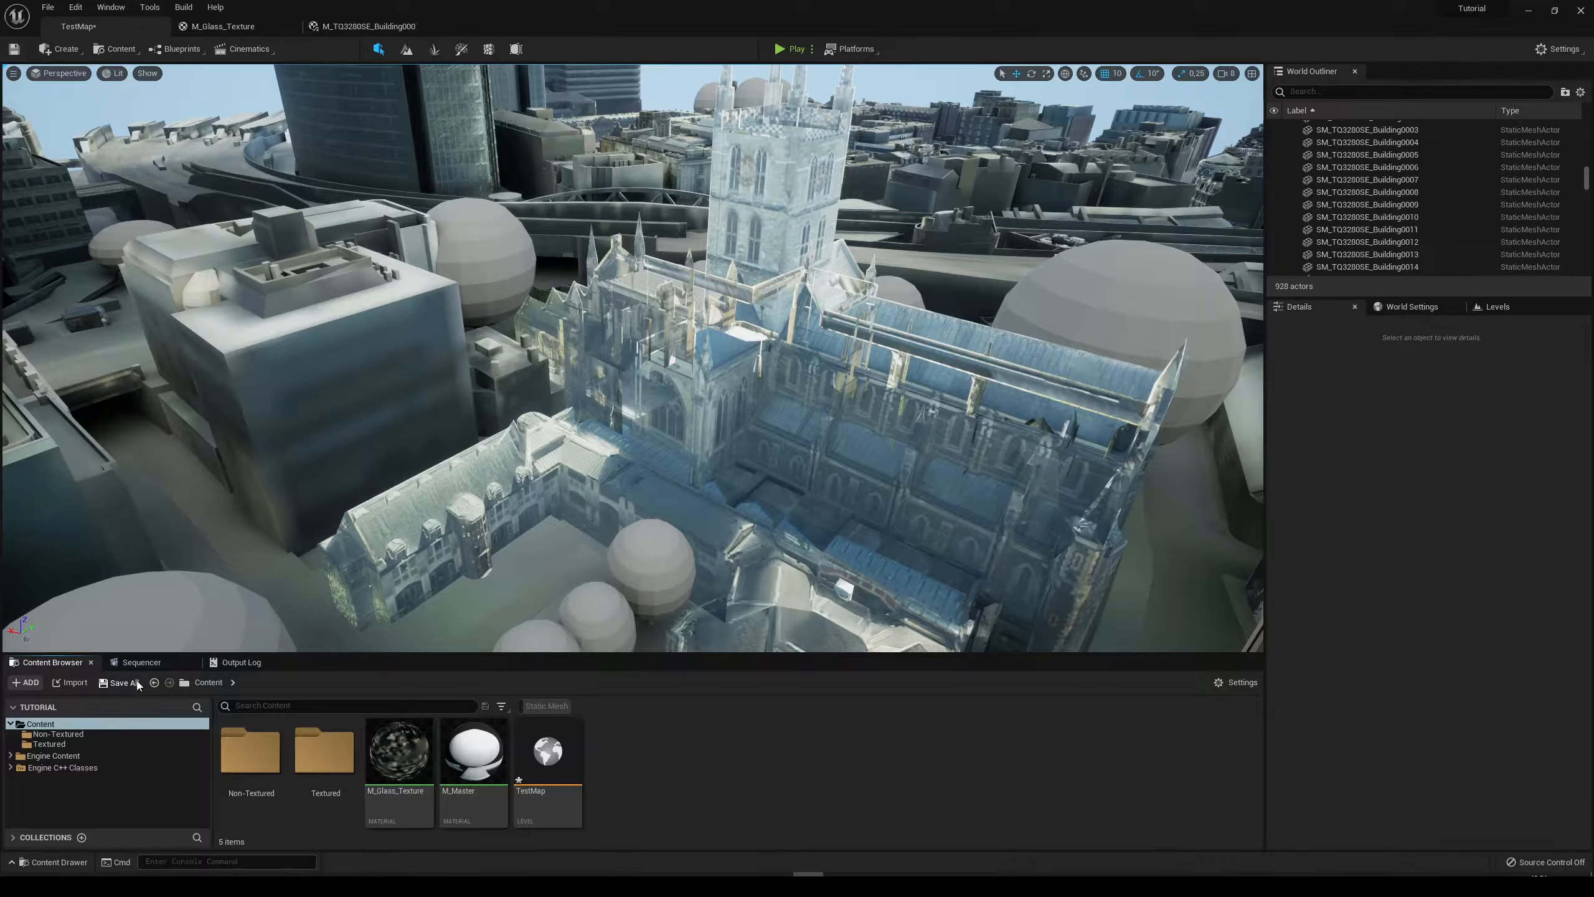
key("ctrl+shift+s")
left_click(873, 579)
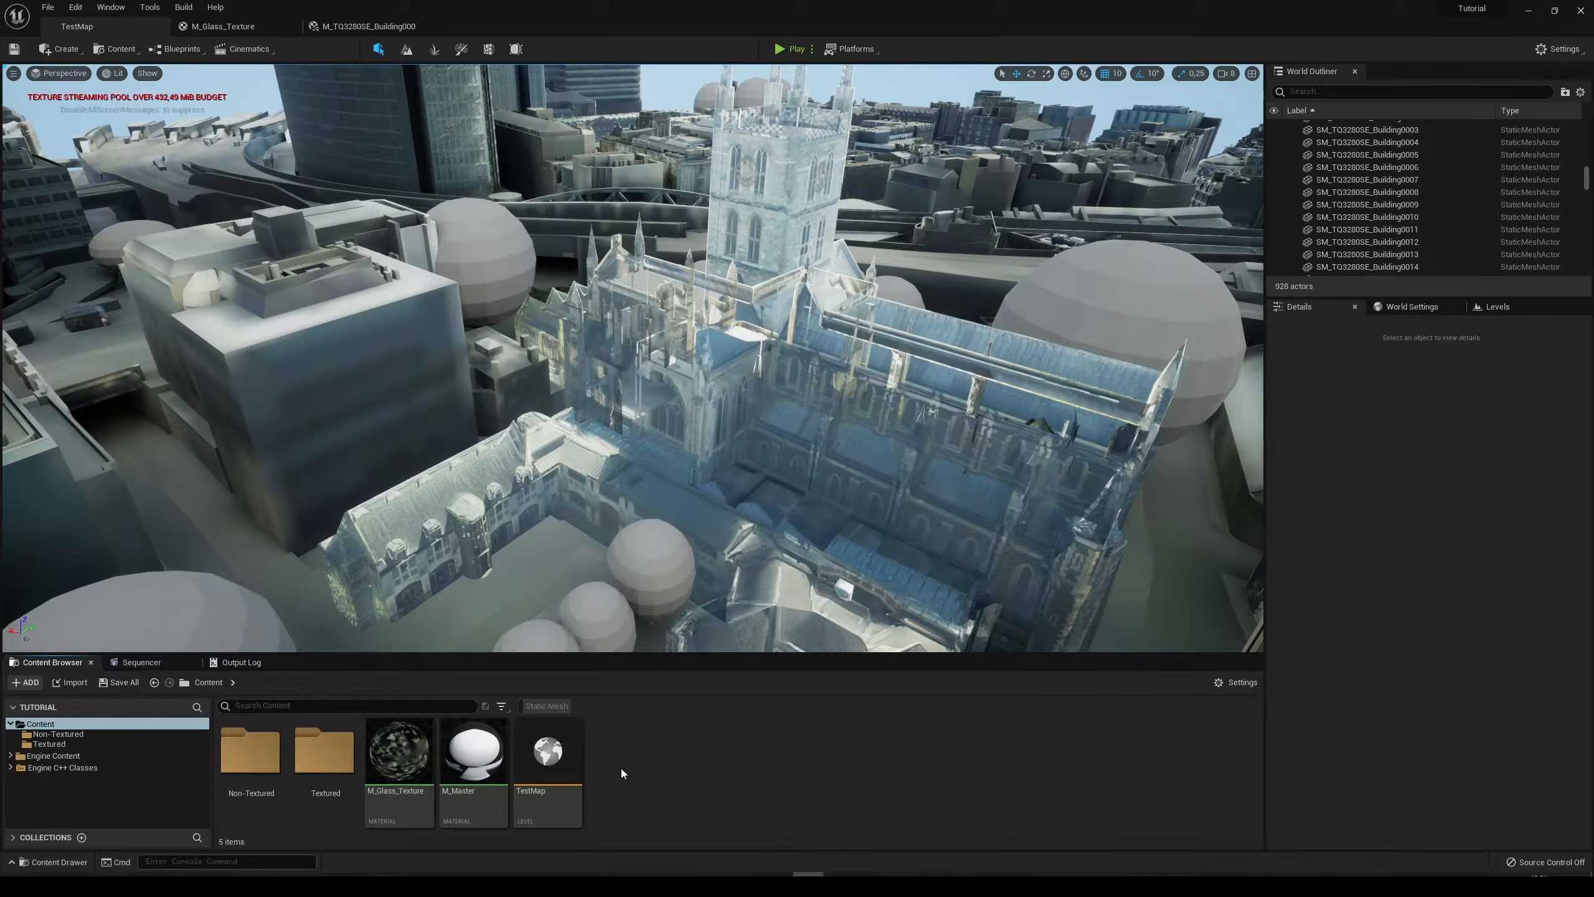
Duplicate the M_Glass_Texture material in the Content folder and save the copy.
left_click(399, 754)
key("ctrl+d")
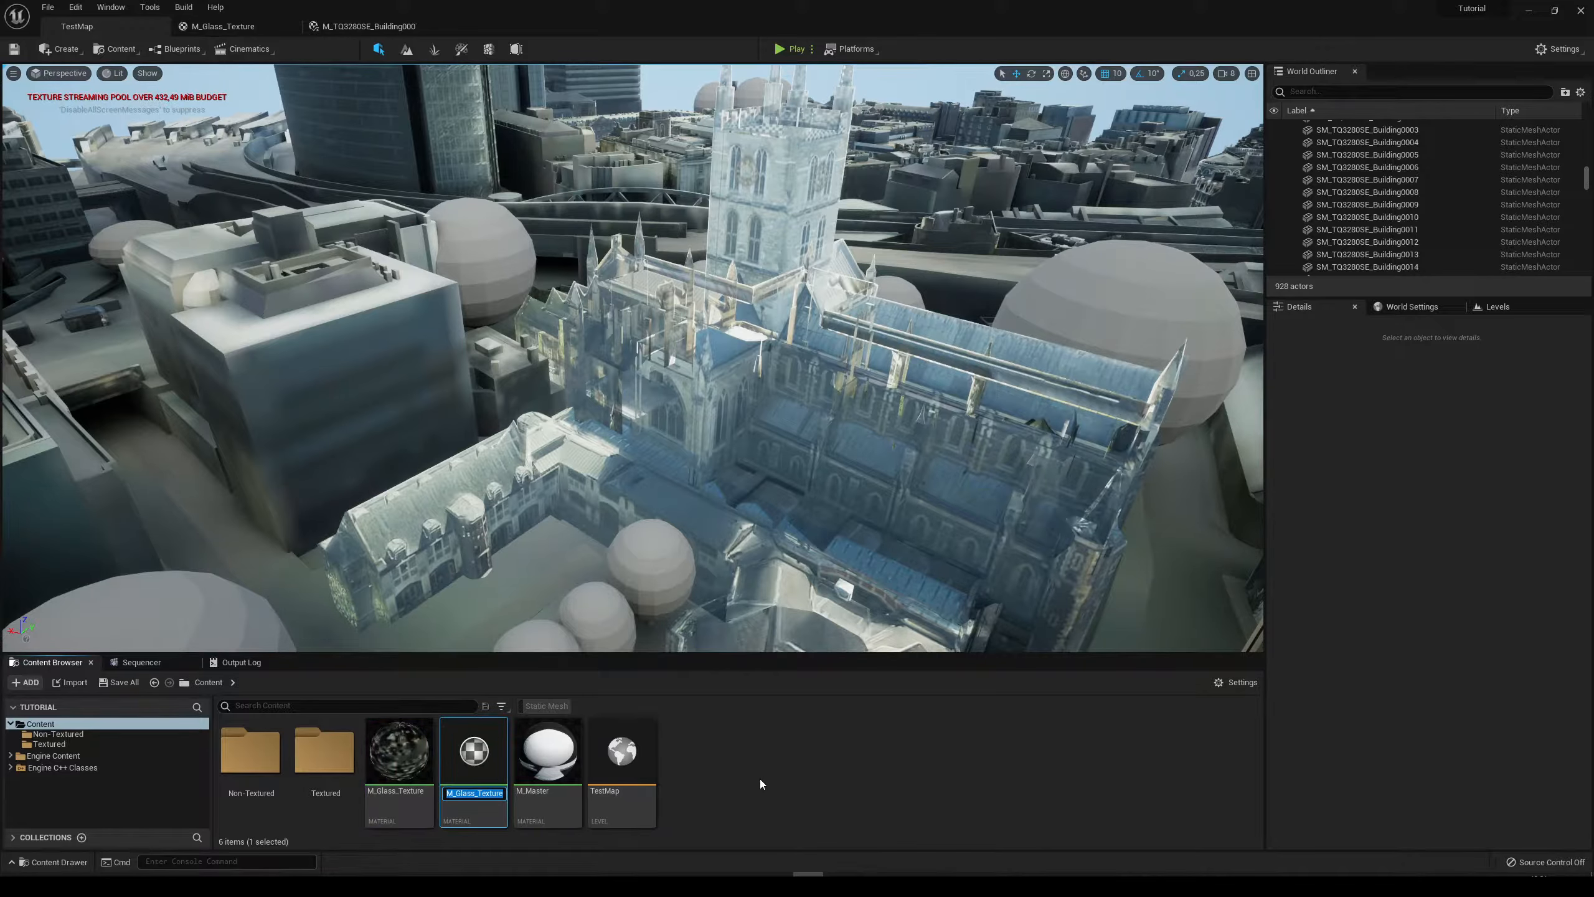
key("BackSpace")
type("M_Glass_")
key("BackSpace")
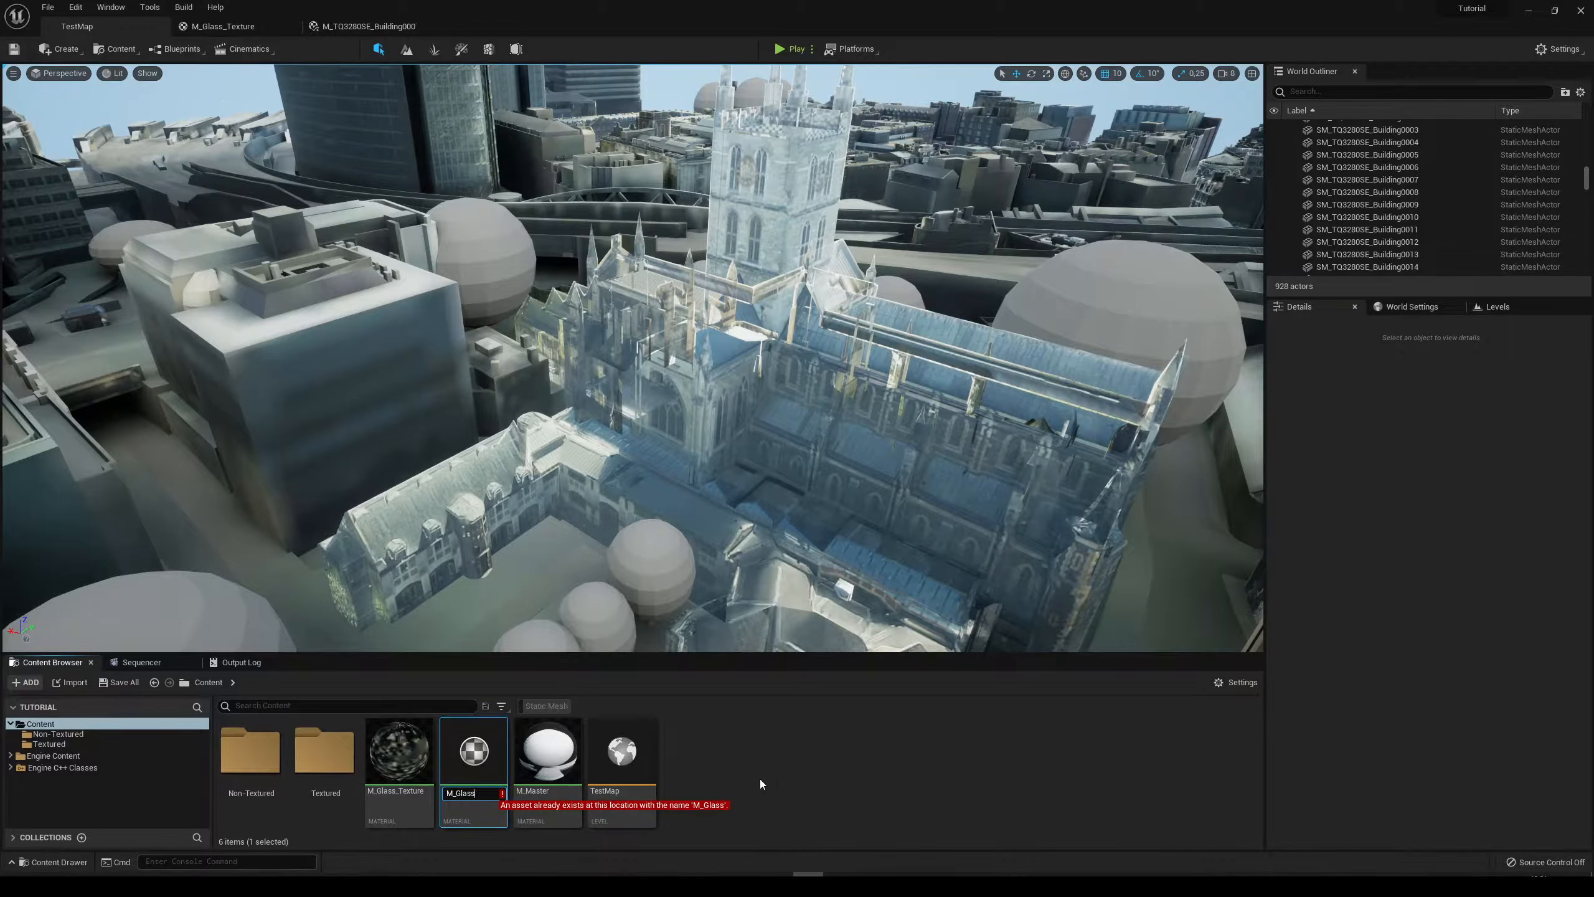
key("Escape")
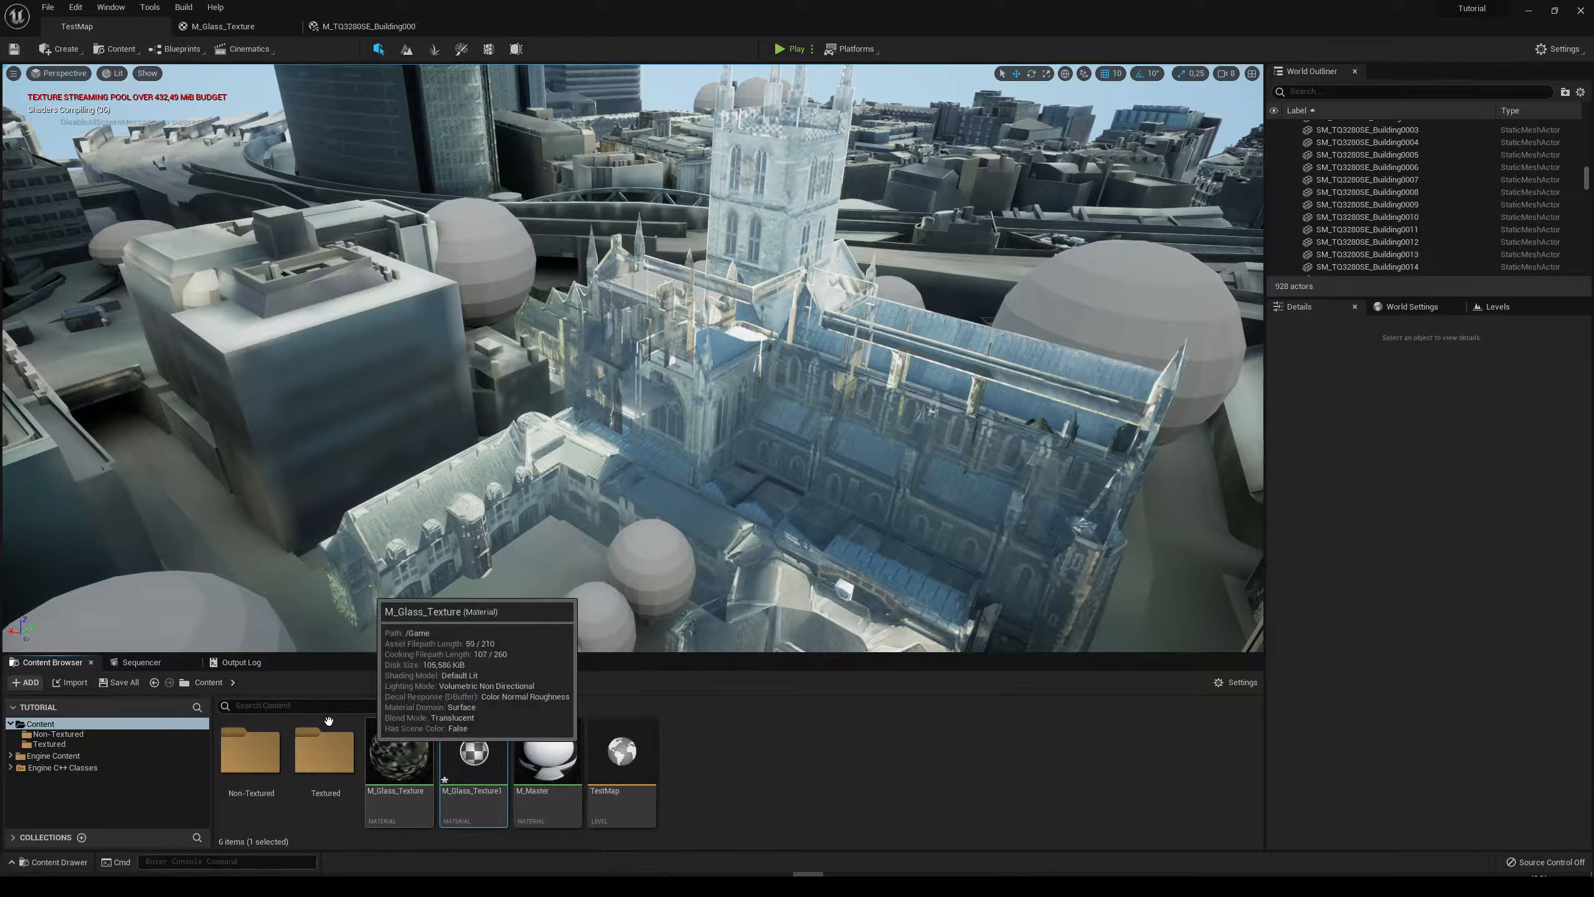
left_click(111, 693)
left_click(876, 577)
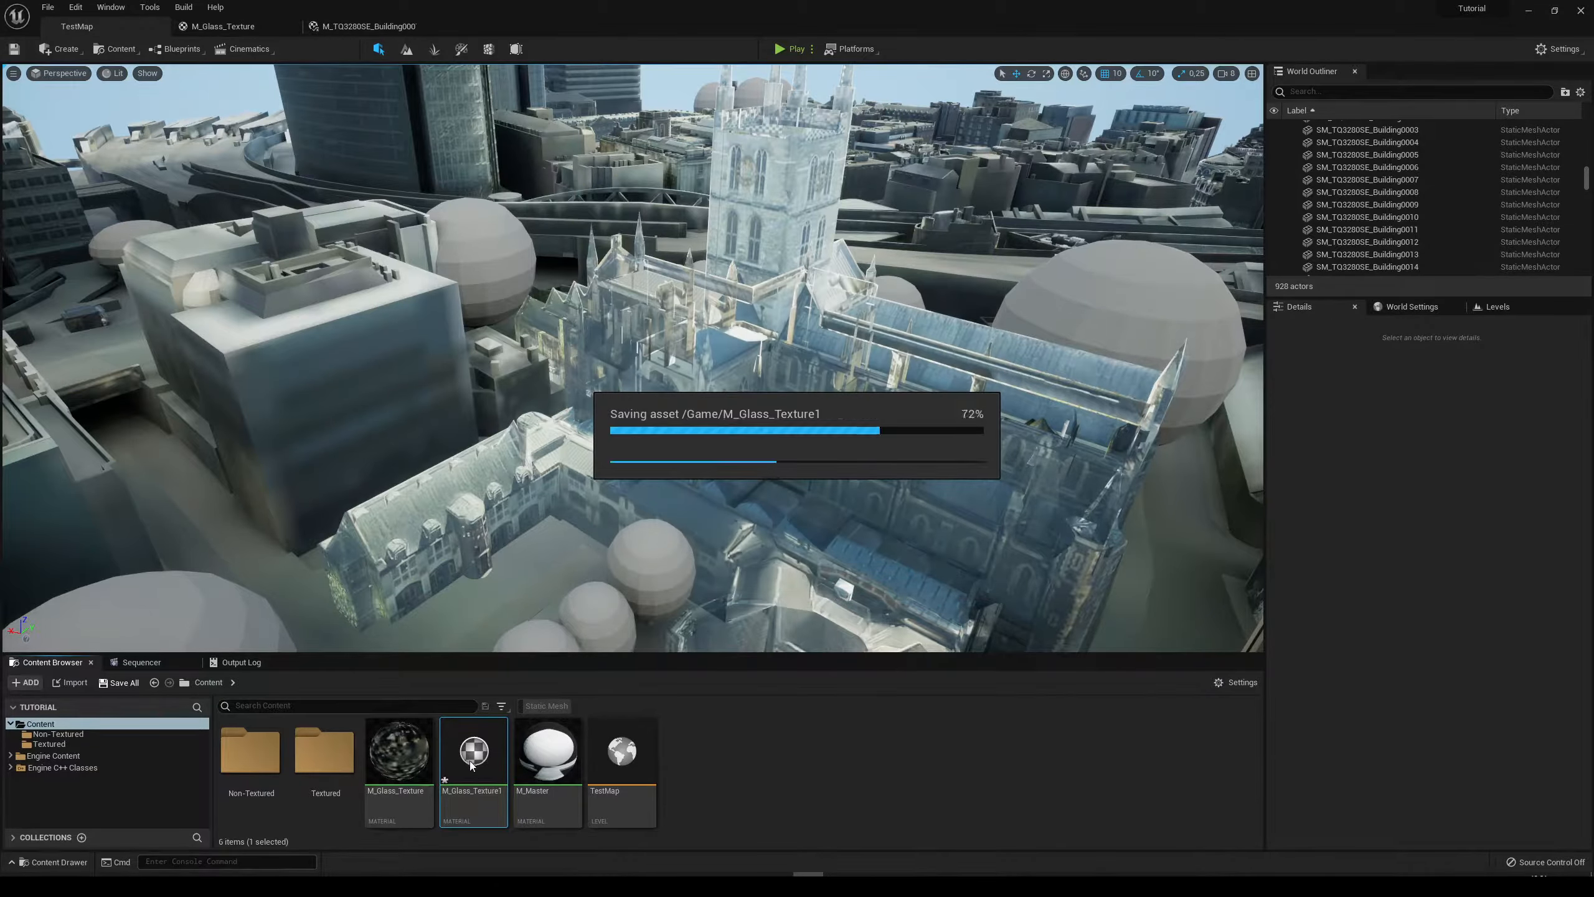
Rename the duplicated material as M_GlassNonTextured.
key("F2")
key("Right")
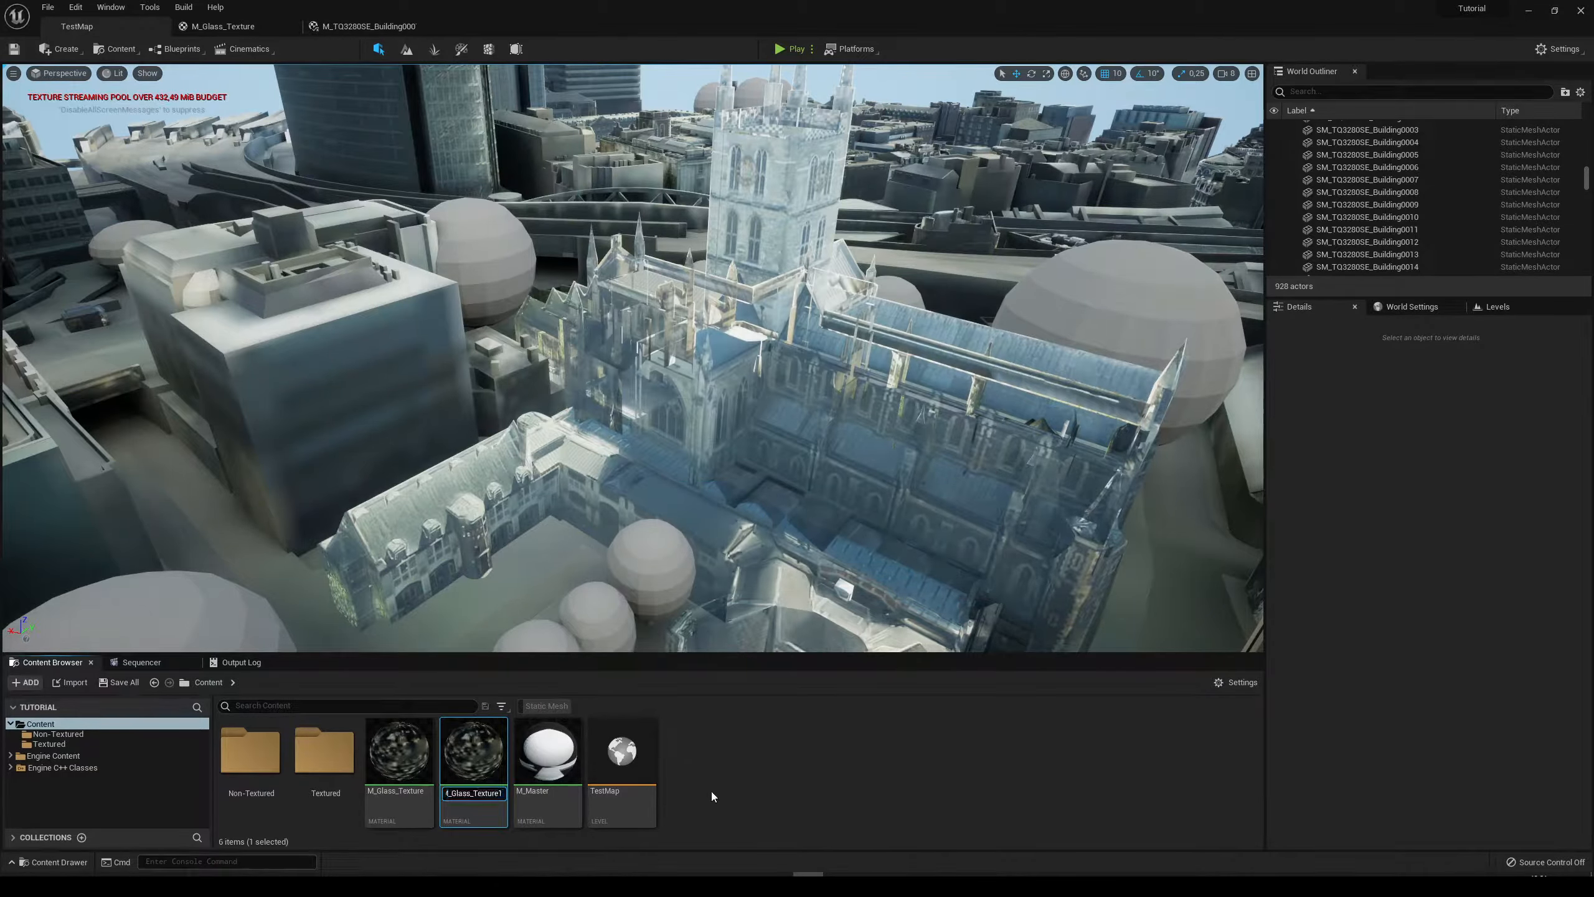
key("BackSpace")
key("BackSpace")
key("BackSpace")
key("BackSpace")
key("BackSpace")
key("BackSpace")
key("BackSpace")
key("BackSpace")
key("BackSpace")
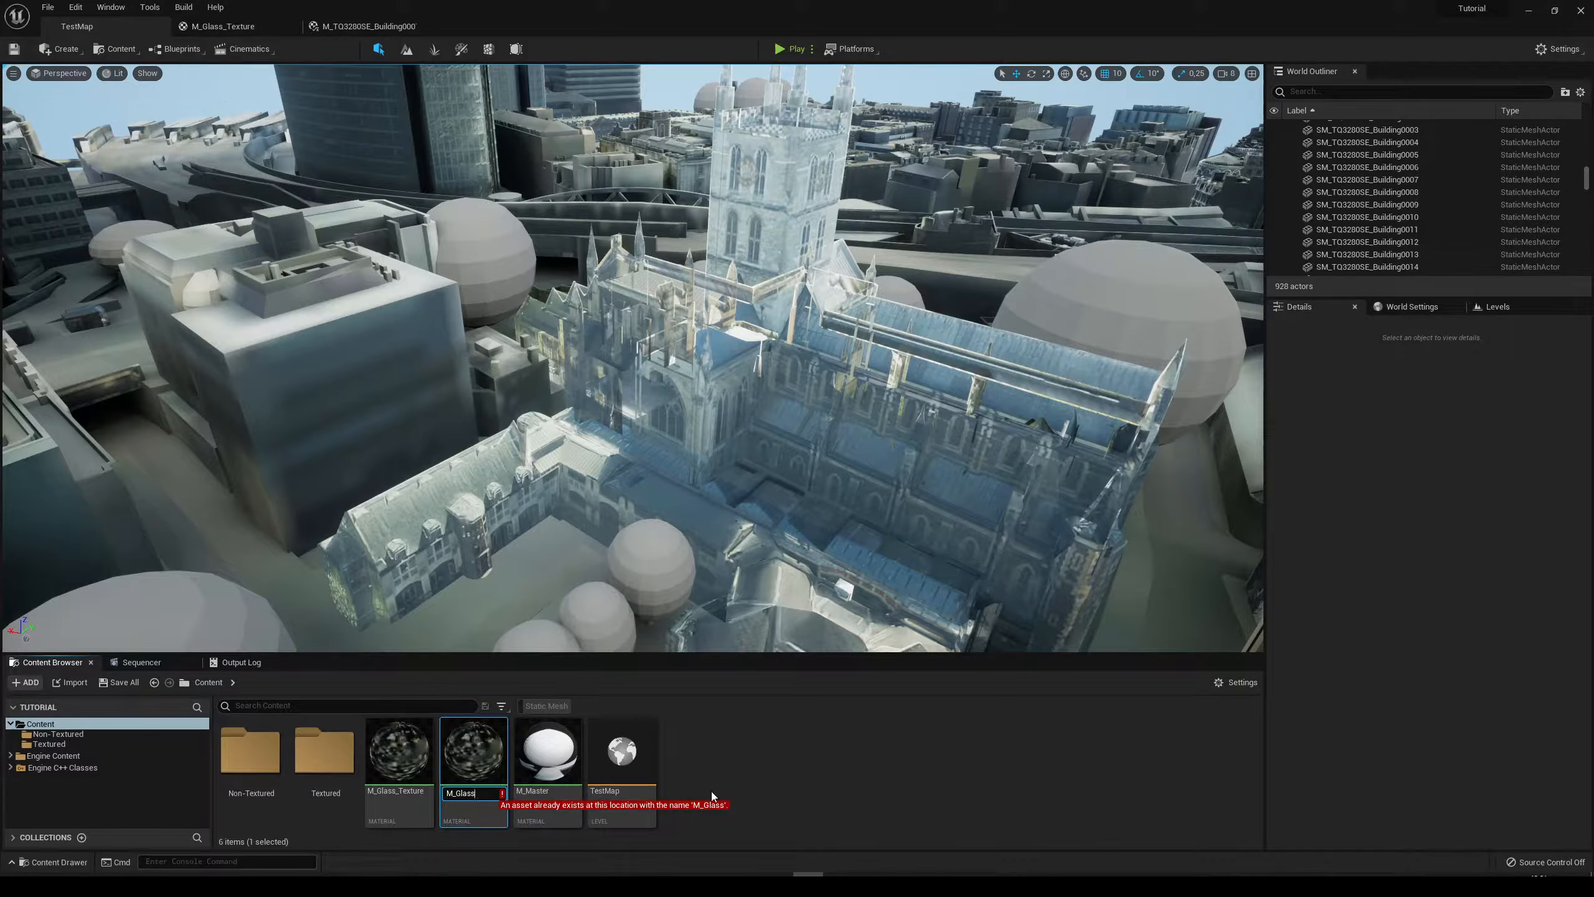
type("No")
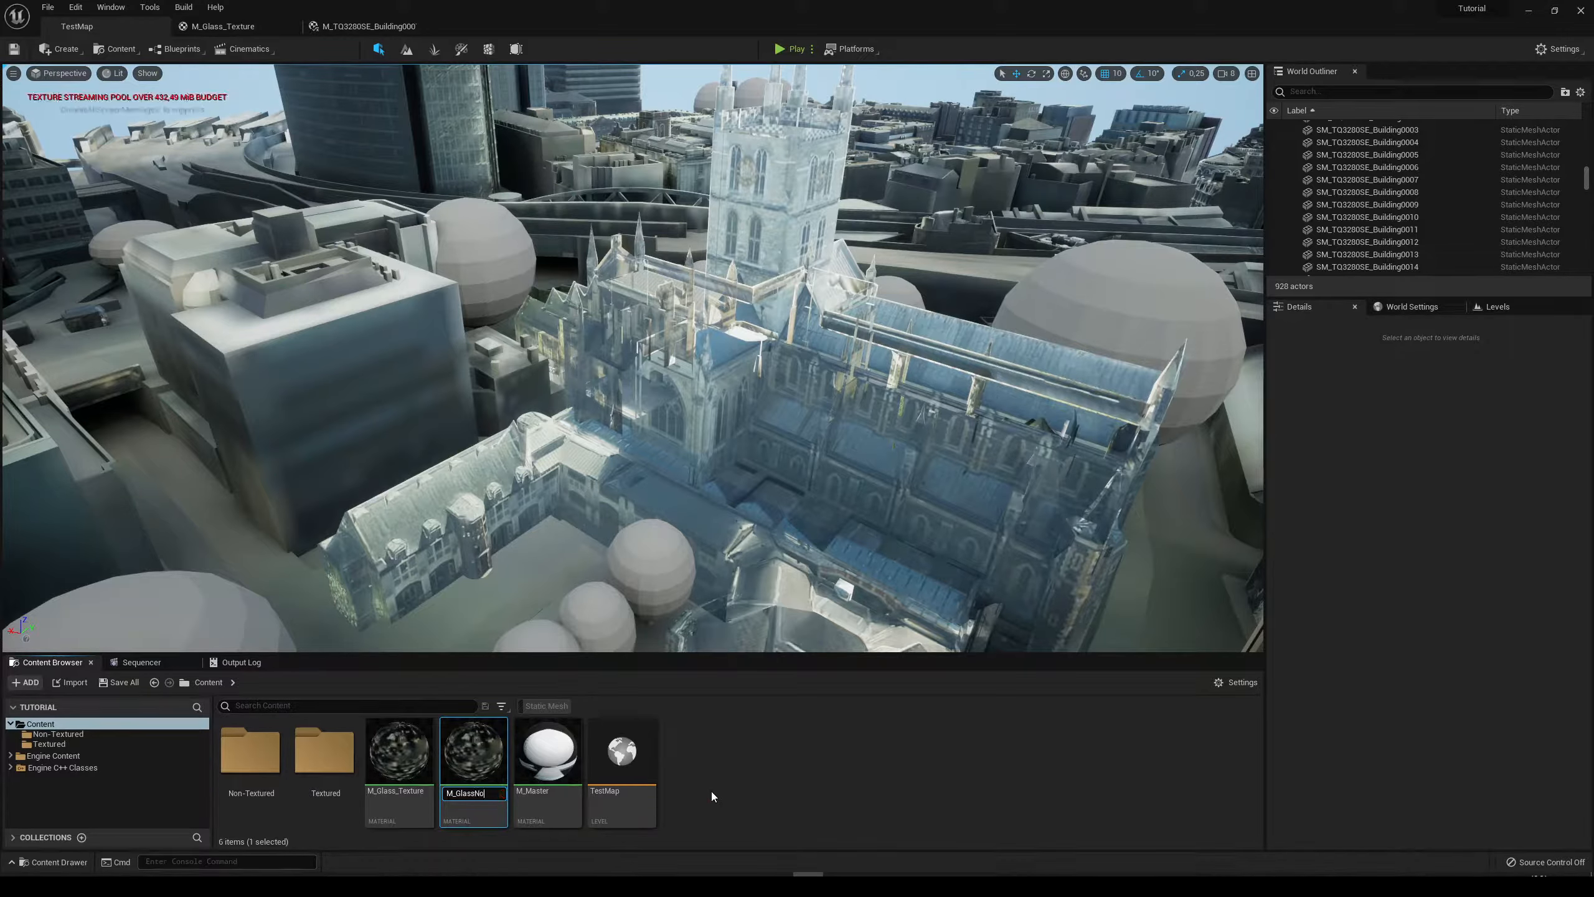
type("nTextured")
key("Return")
left_click(711, 796)
Open M_GlassNonTextured for editing and close the M_TQ3280SE_Building0007 and M_Glass_Texture editors.
double_click(458, 756)
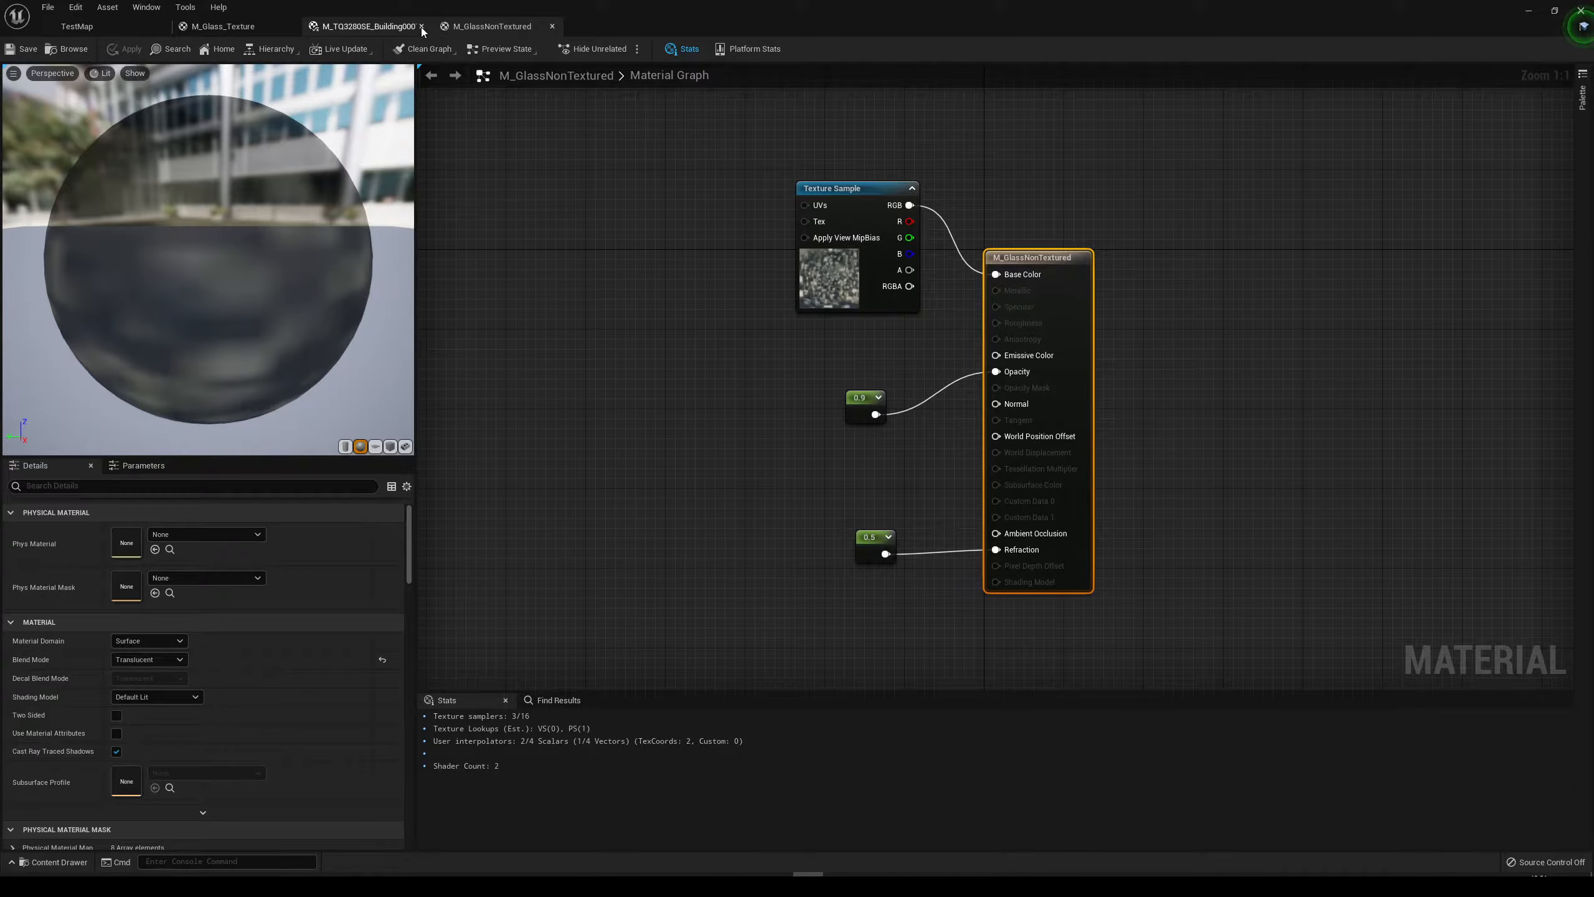
left_click(421, 26)
left_click(292, 26)
Delete the Texture Sample node from the M_GlassNonTextured graph and inspect the preview sphere.
right_click_drag(749, 219, 757, 265)
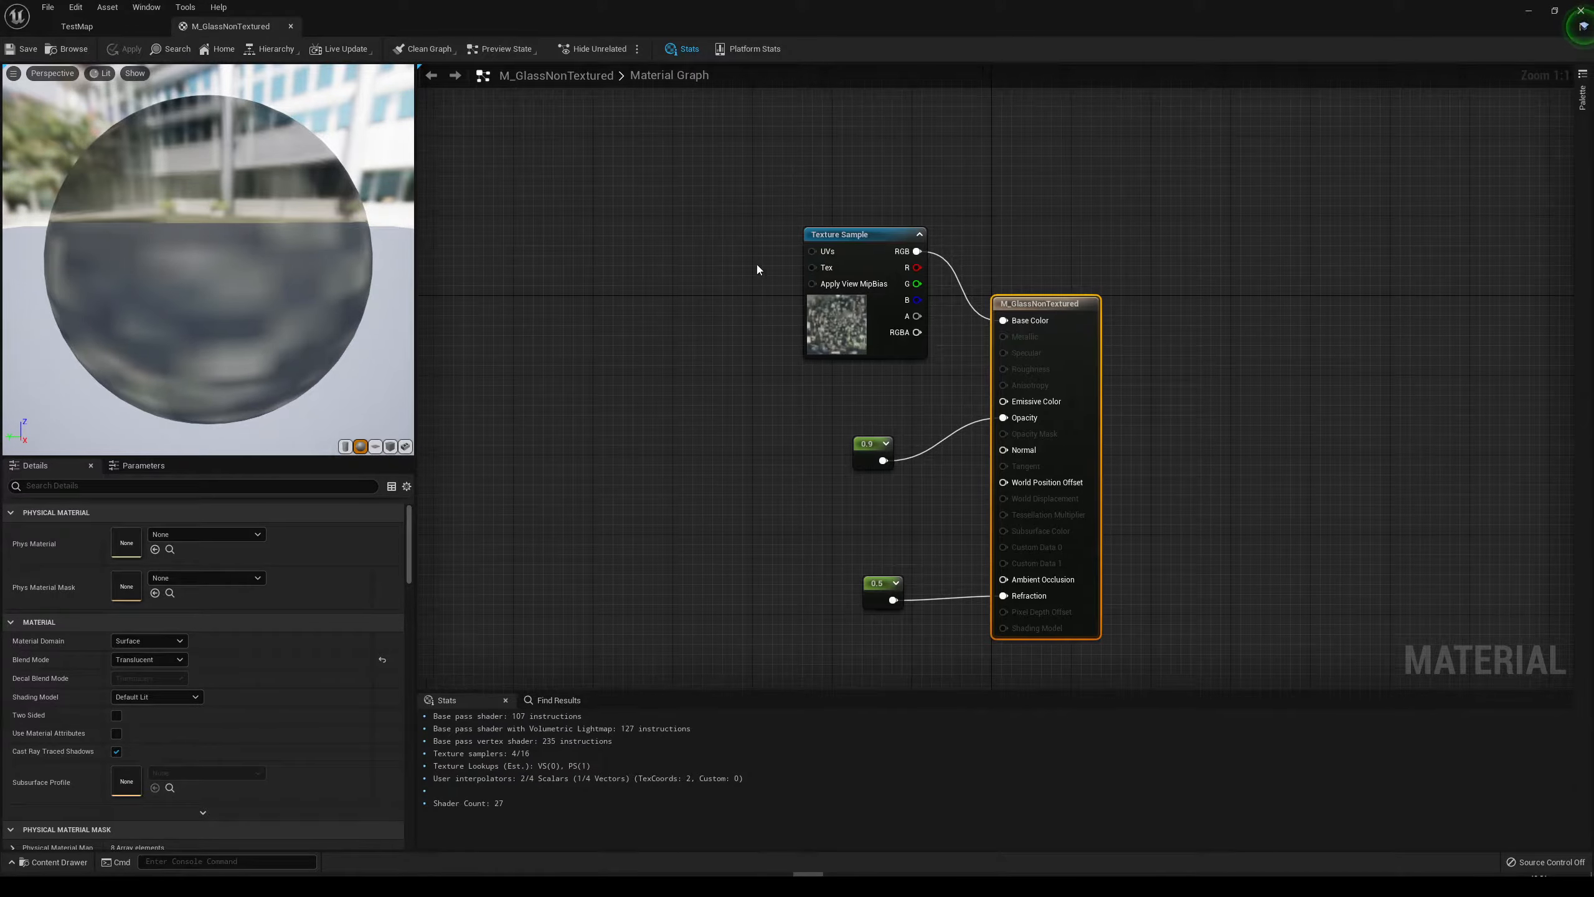
left_click_drag(919, 171, 730, 354)
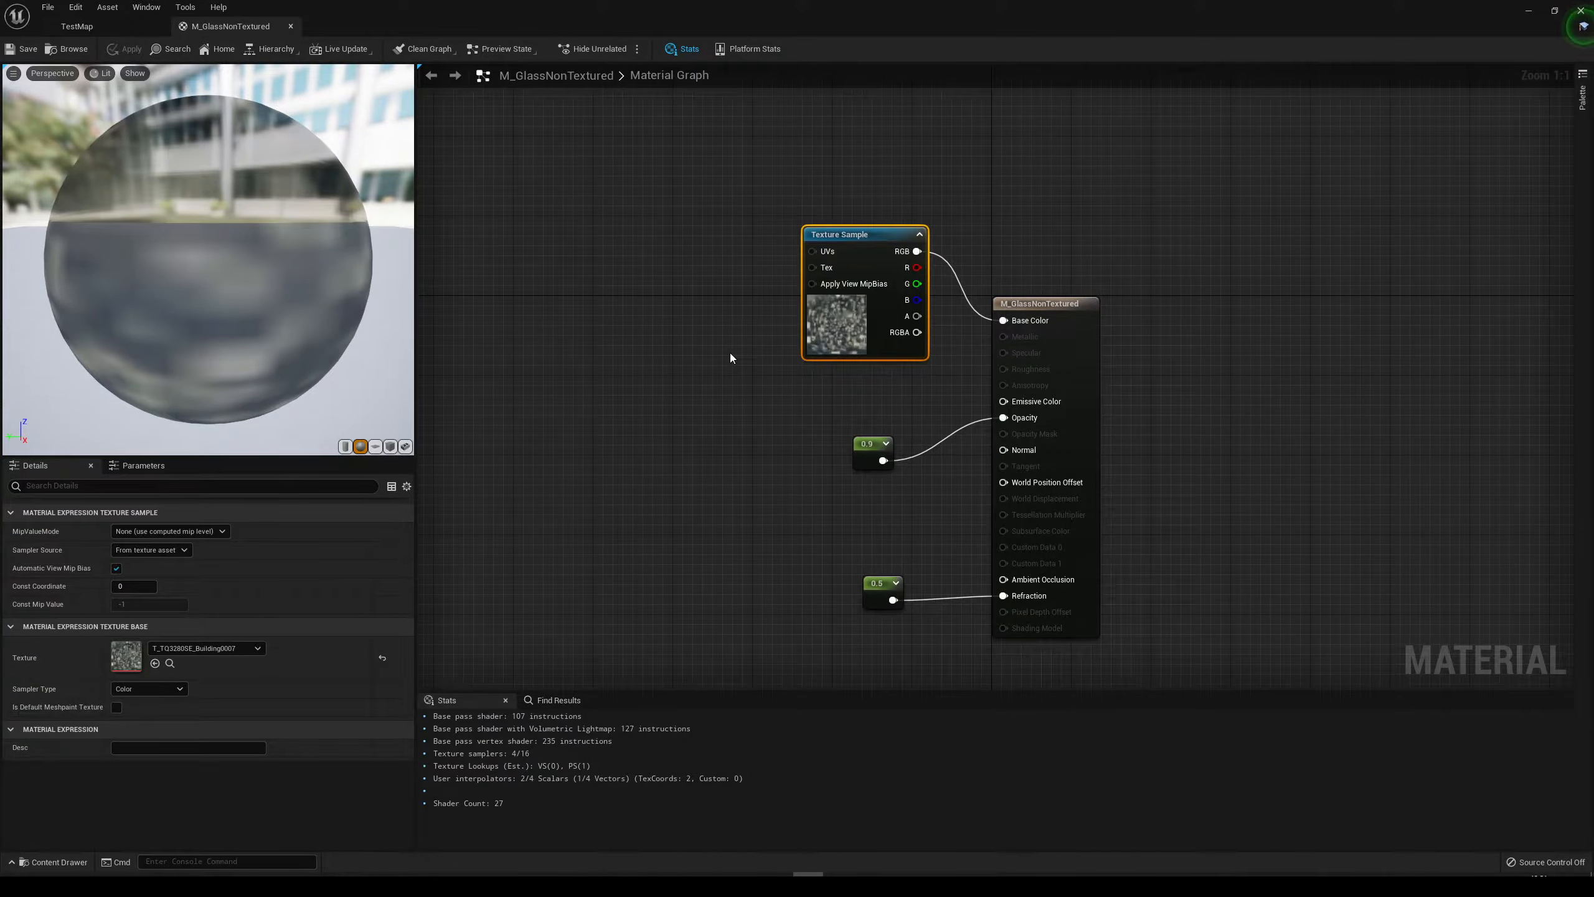
key("Delete")
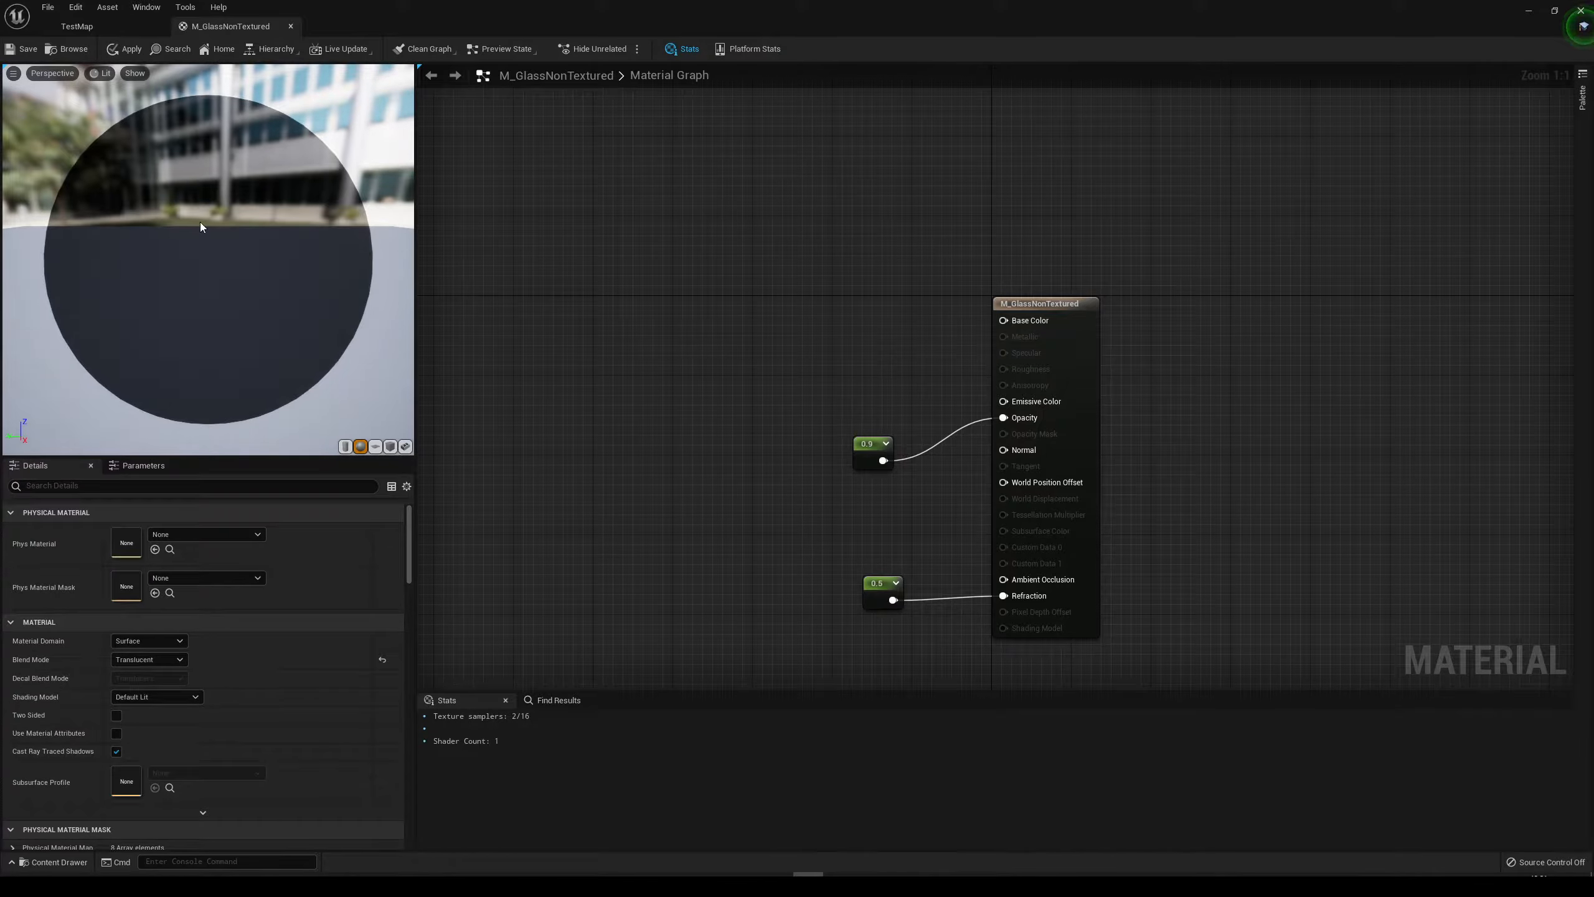
left_click_drag(128, 218, 100, 226)
Add a Constant3Vector node above the opacity constant, connect it to Base Color, and open its color picker.
left_click(847, 274)
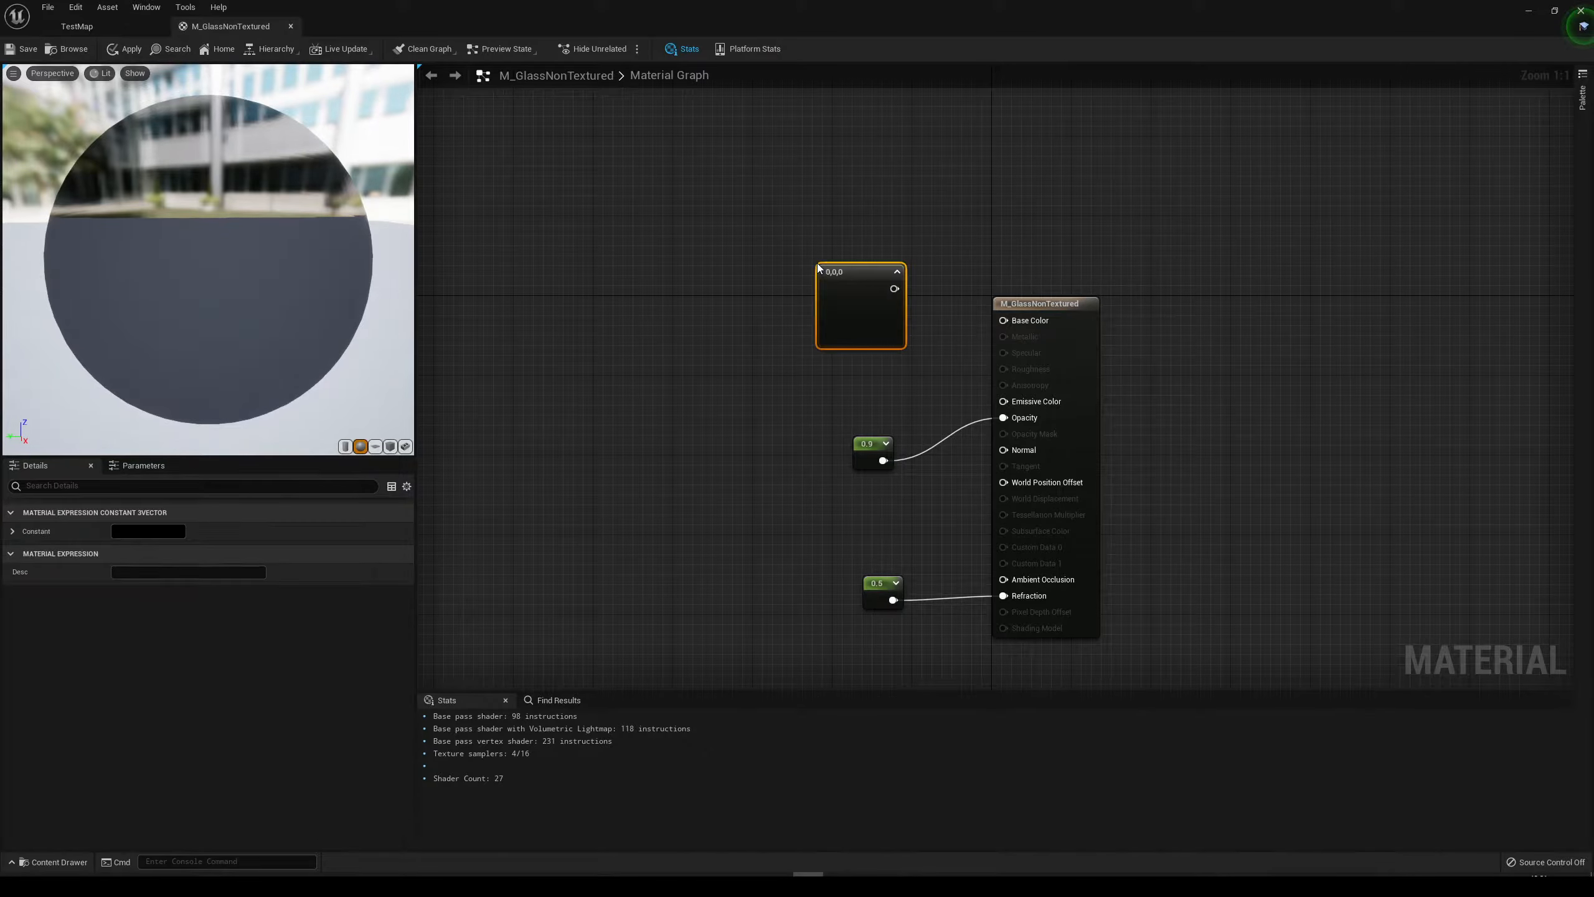
left_click_drag(954, 232, 725, 409)
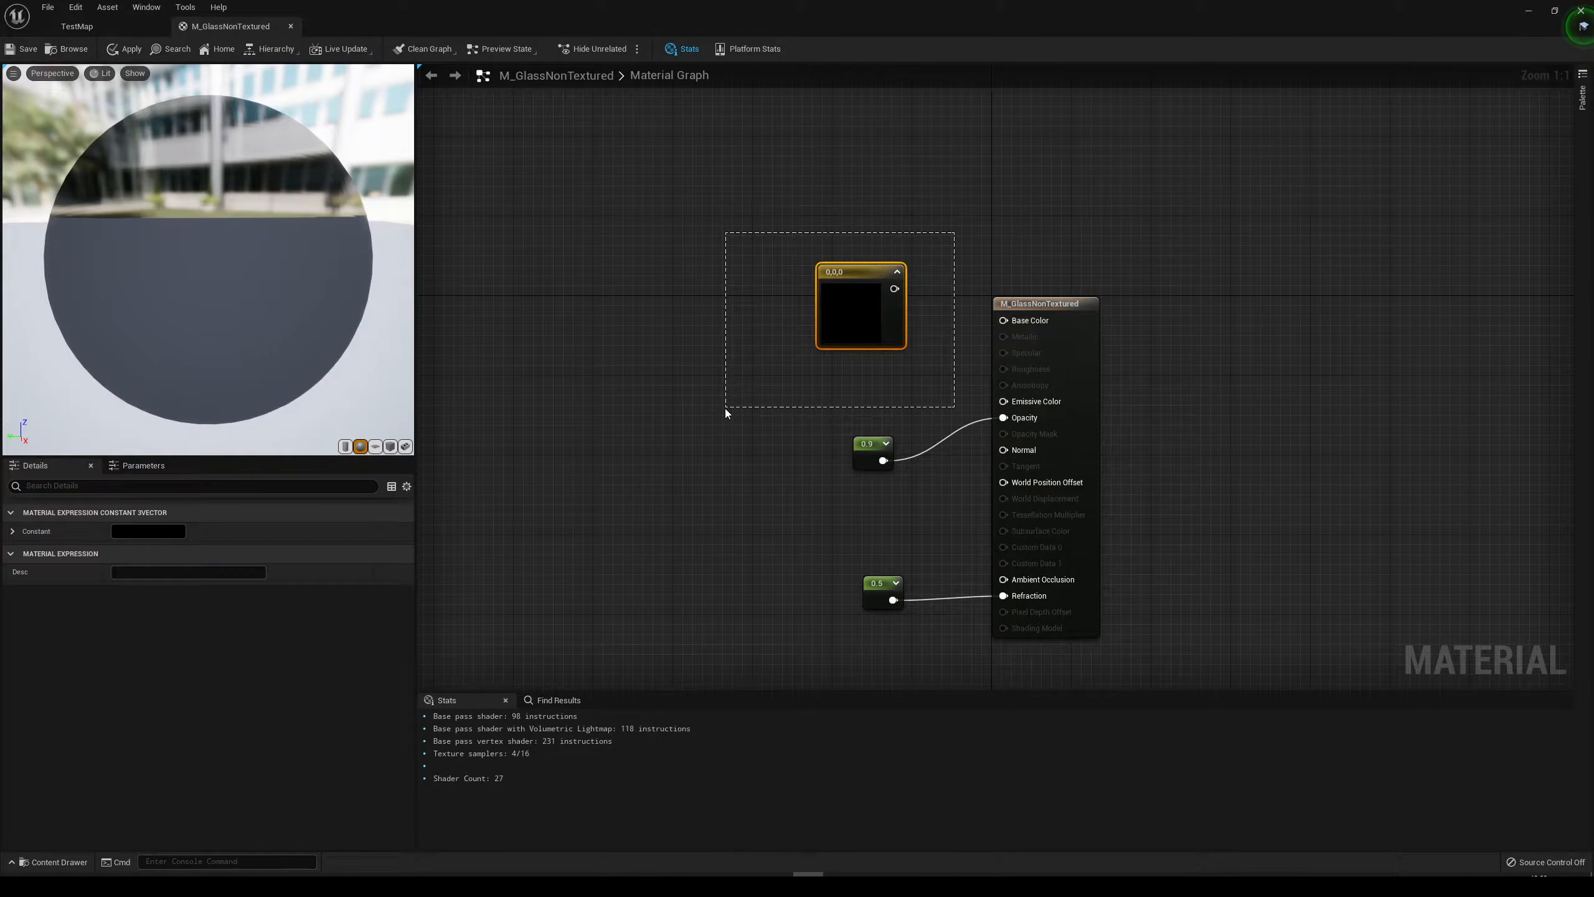
left_click_drag(725, 409, 722, 406)
left_click_drag(895, 289, 1030, 324)
double_click(847, 312)
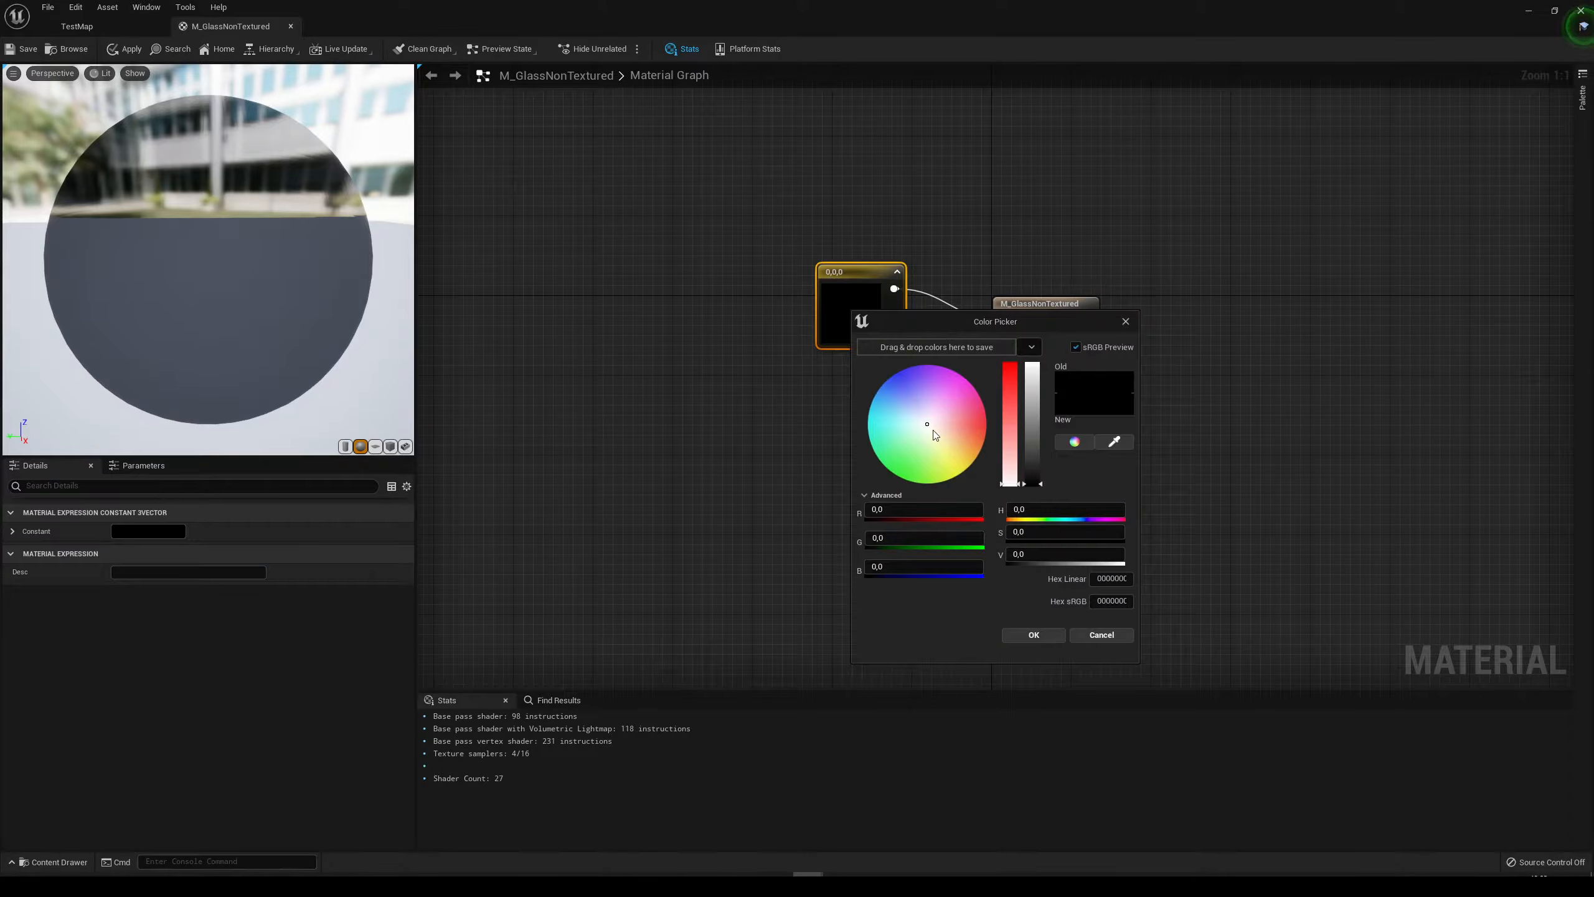
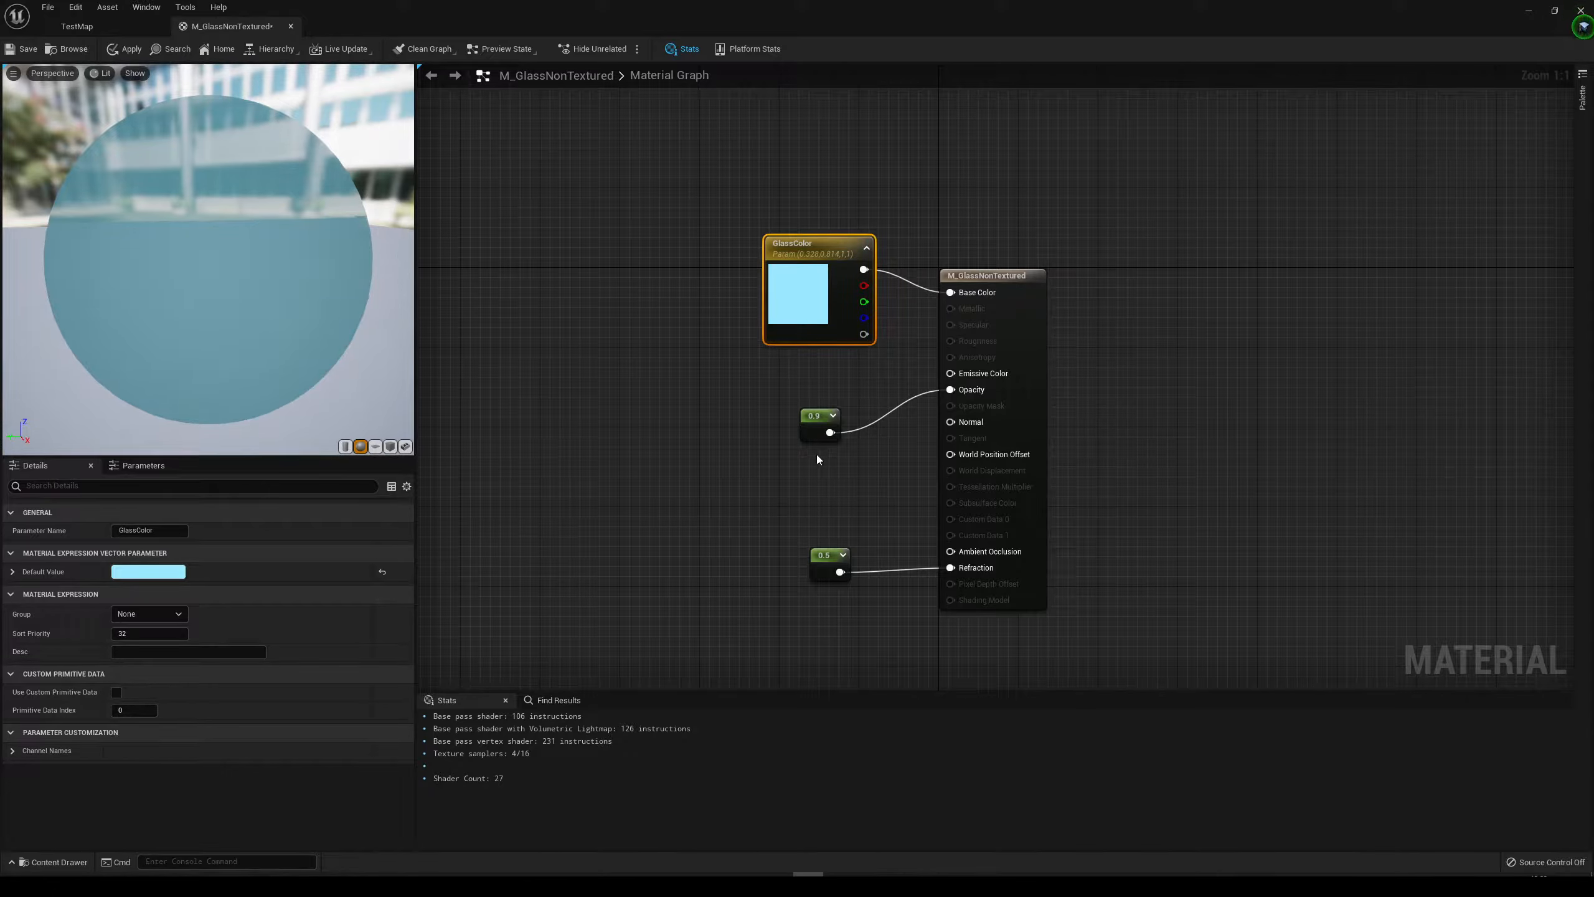
Set the opacity constant of M_GlassNonTextured to 0.5.
left_click(807, 426)
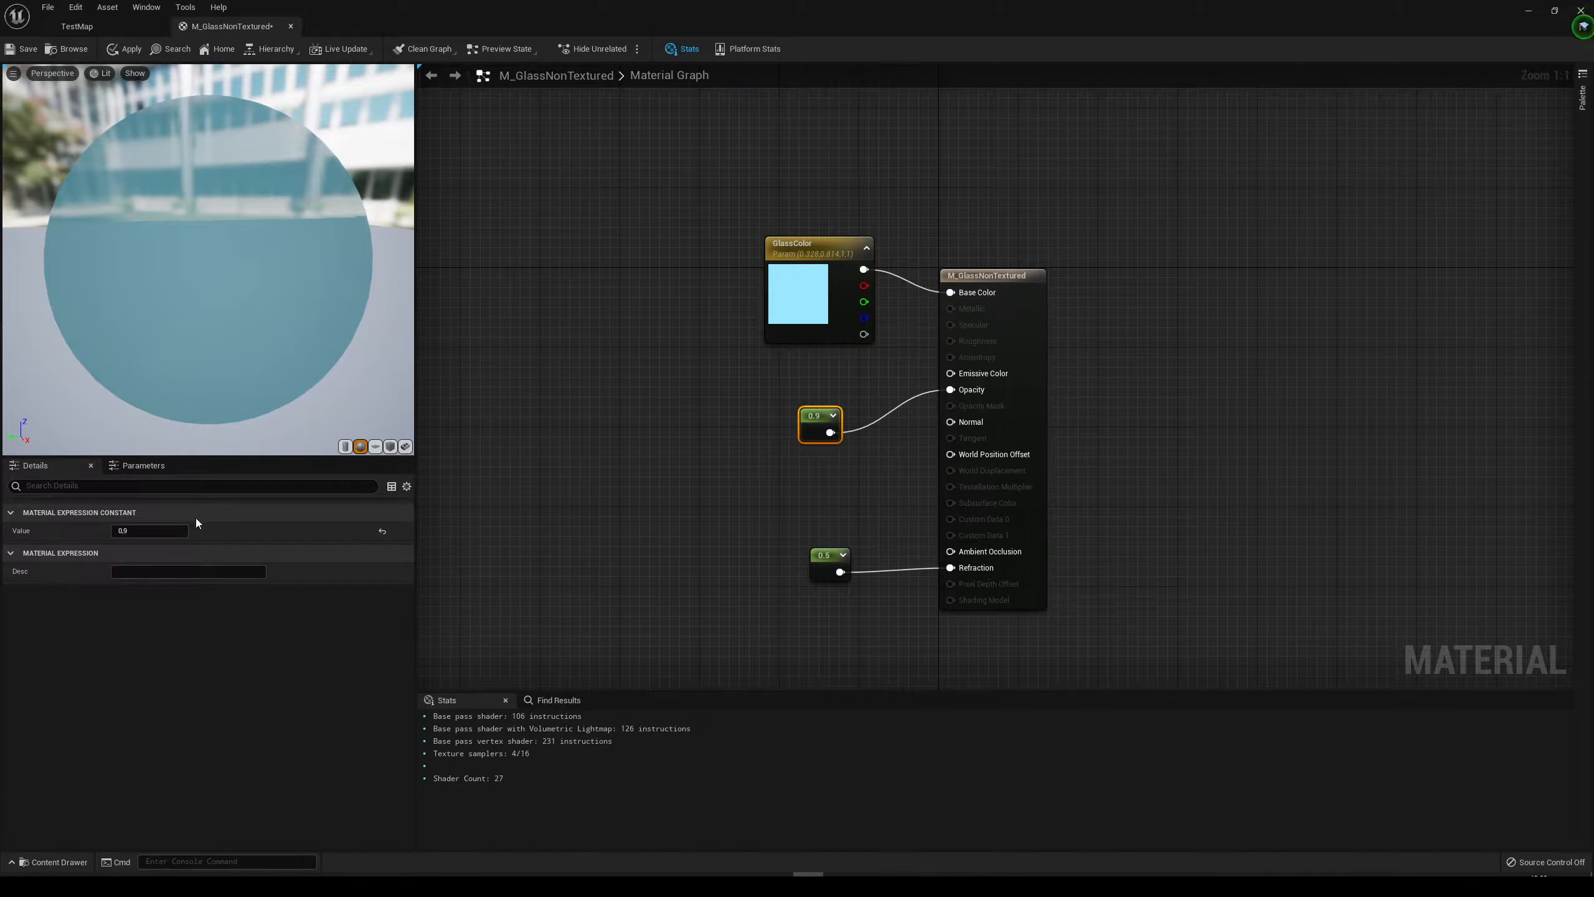
left_click(163, 531)
type("0.5")
key("Return")
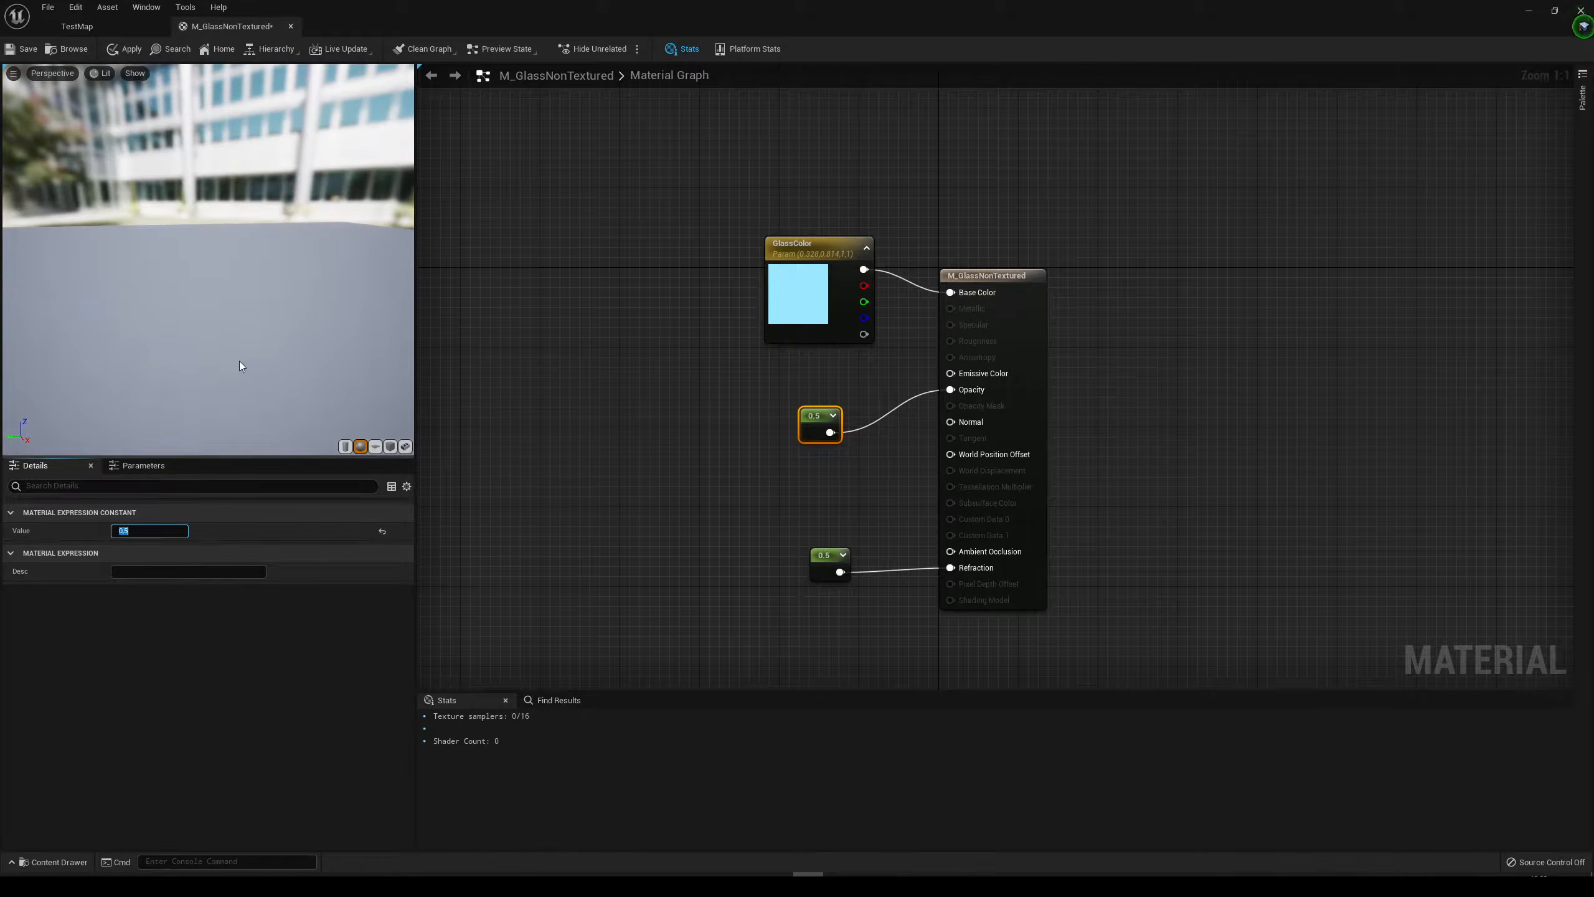
Convert the opacity constant to a parameter named Opacity.
right_click(818, 424)
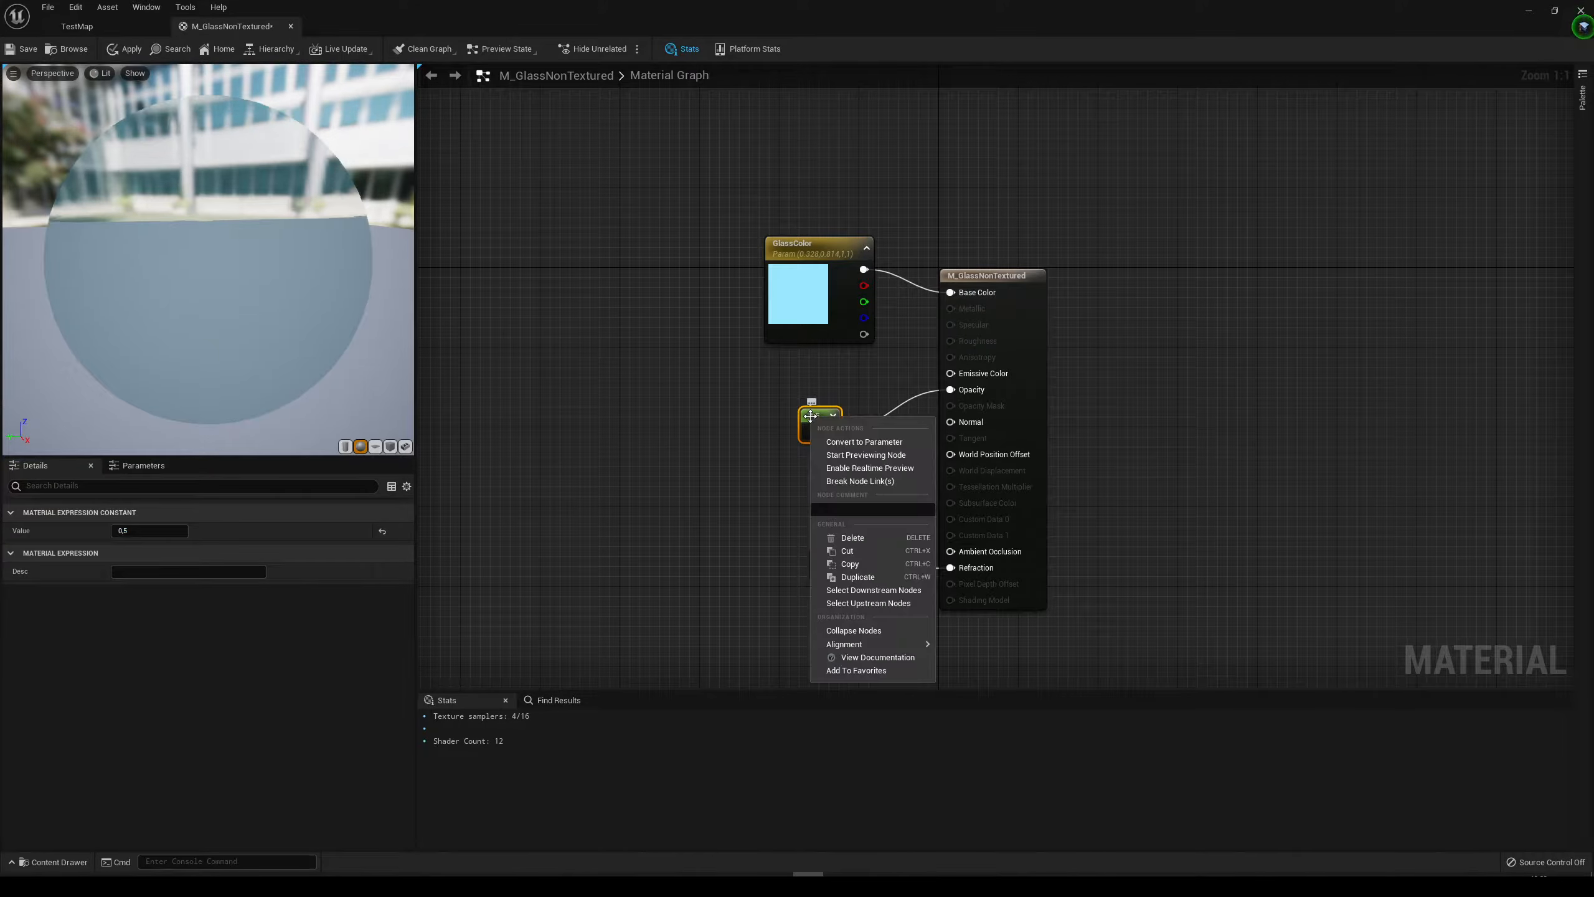
left_click(863, 444)
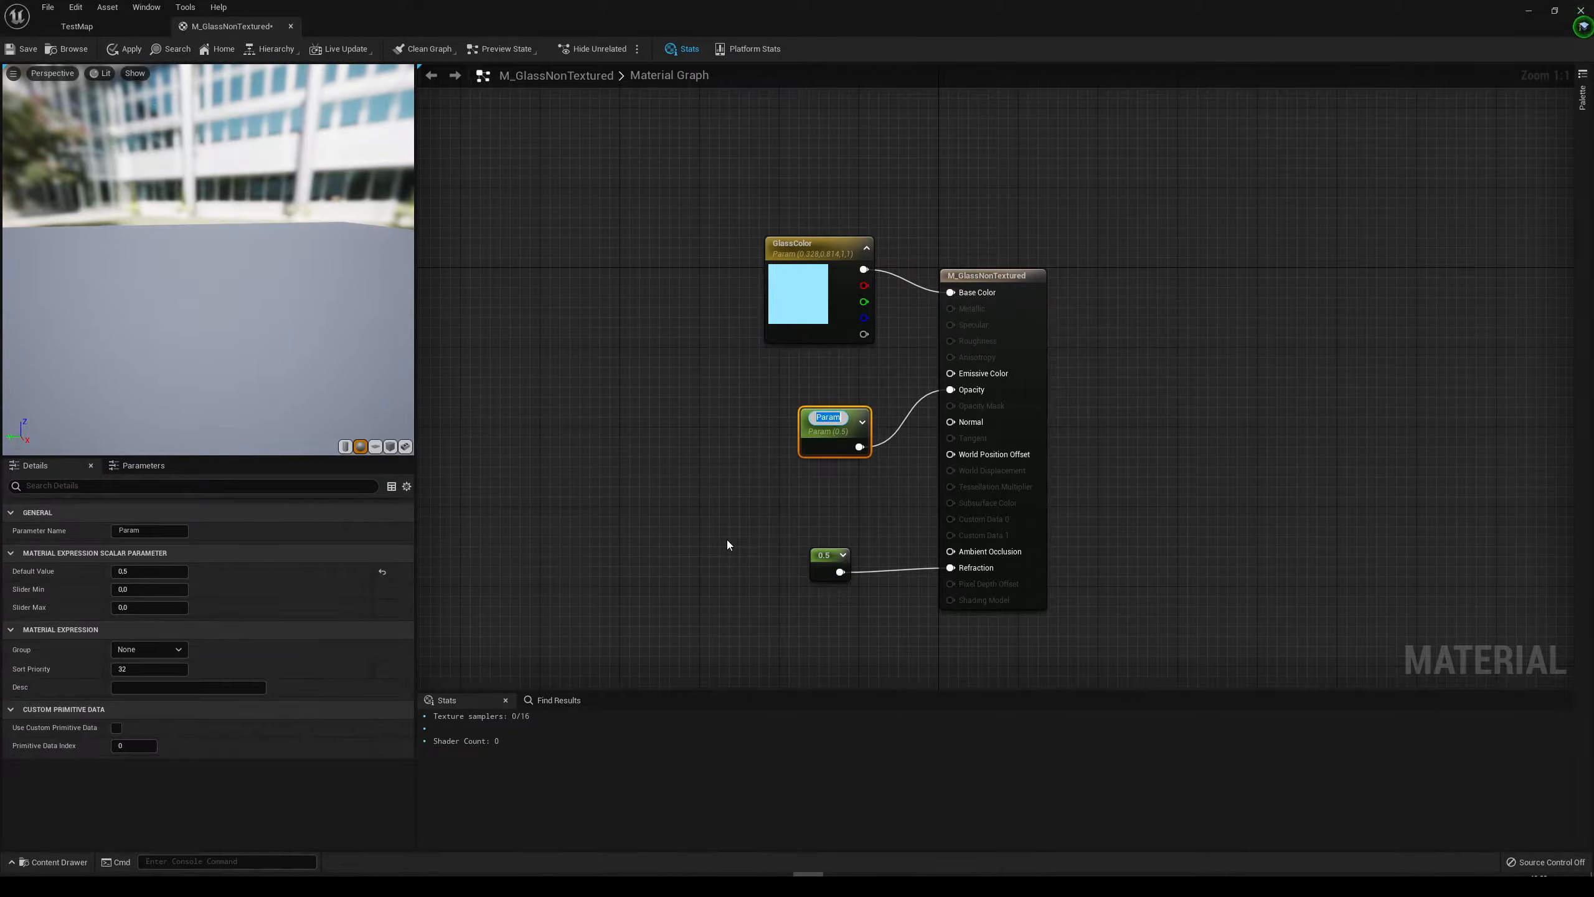
type("Opacity")
key("Return")
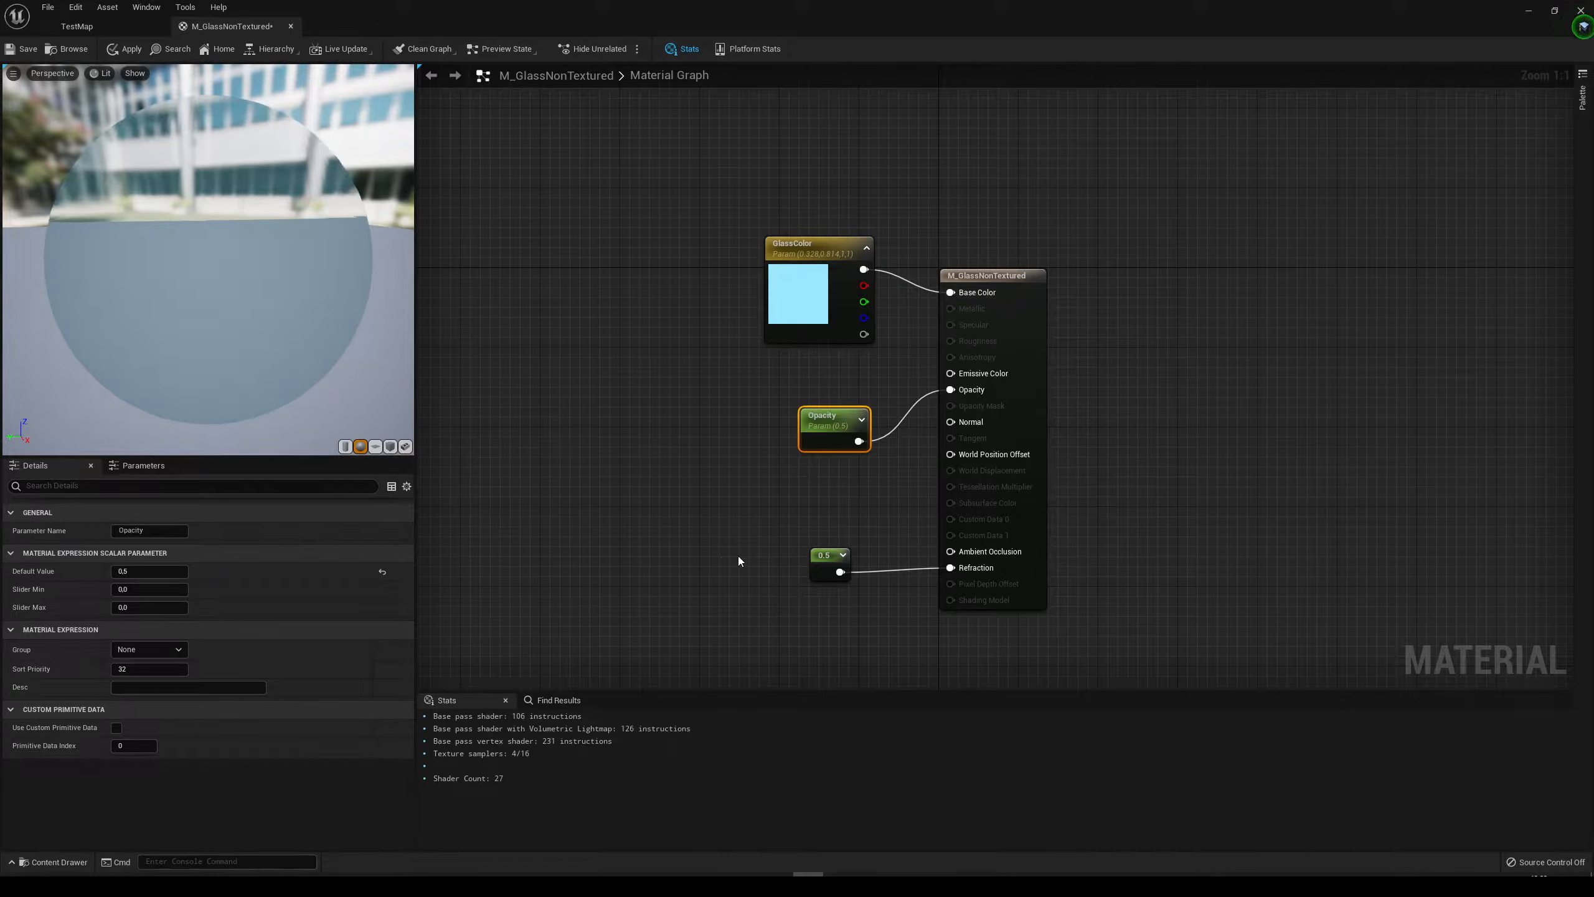
Convert the constant feeding the Refraction input to a parameter named Refraction.
right_click(825, 555)
left_click(867, 575)
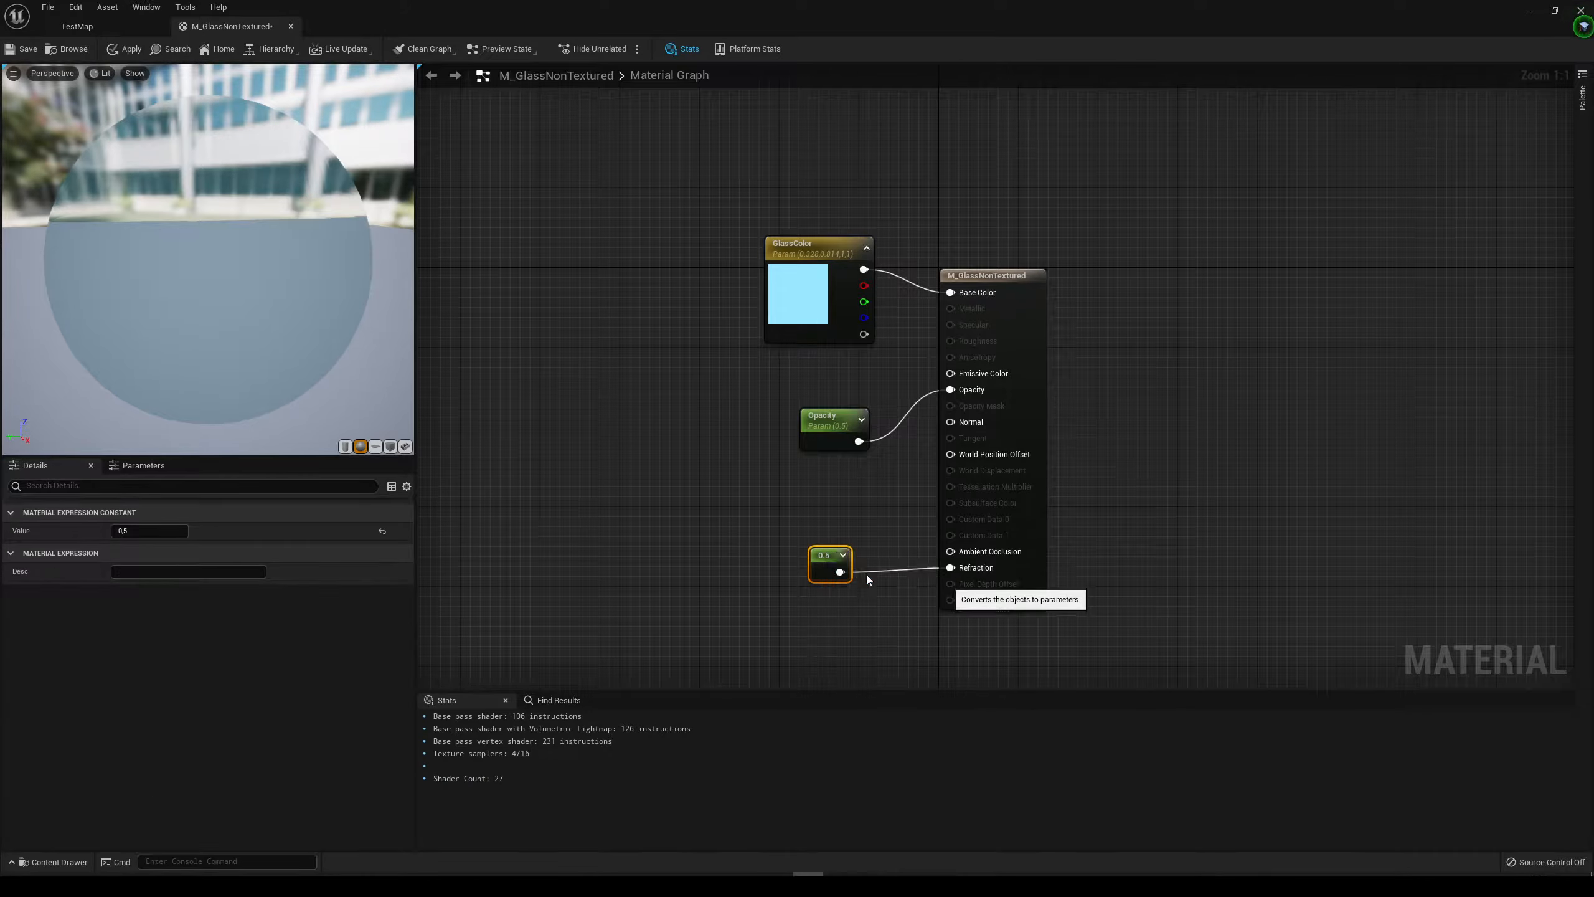
type("Refraction")
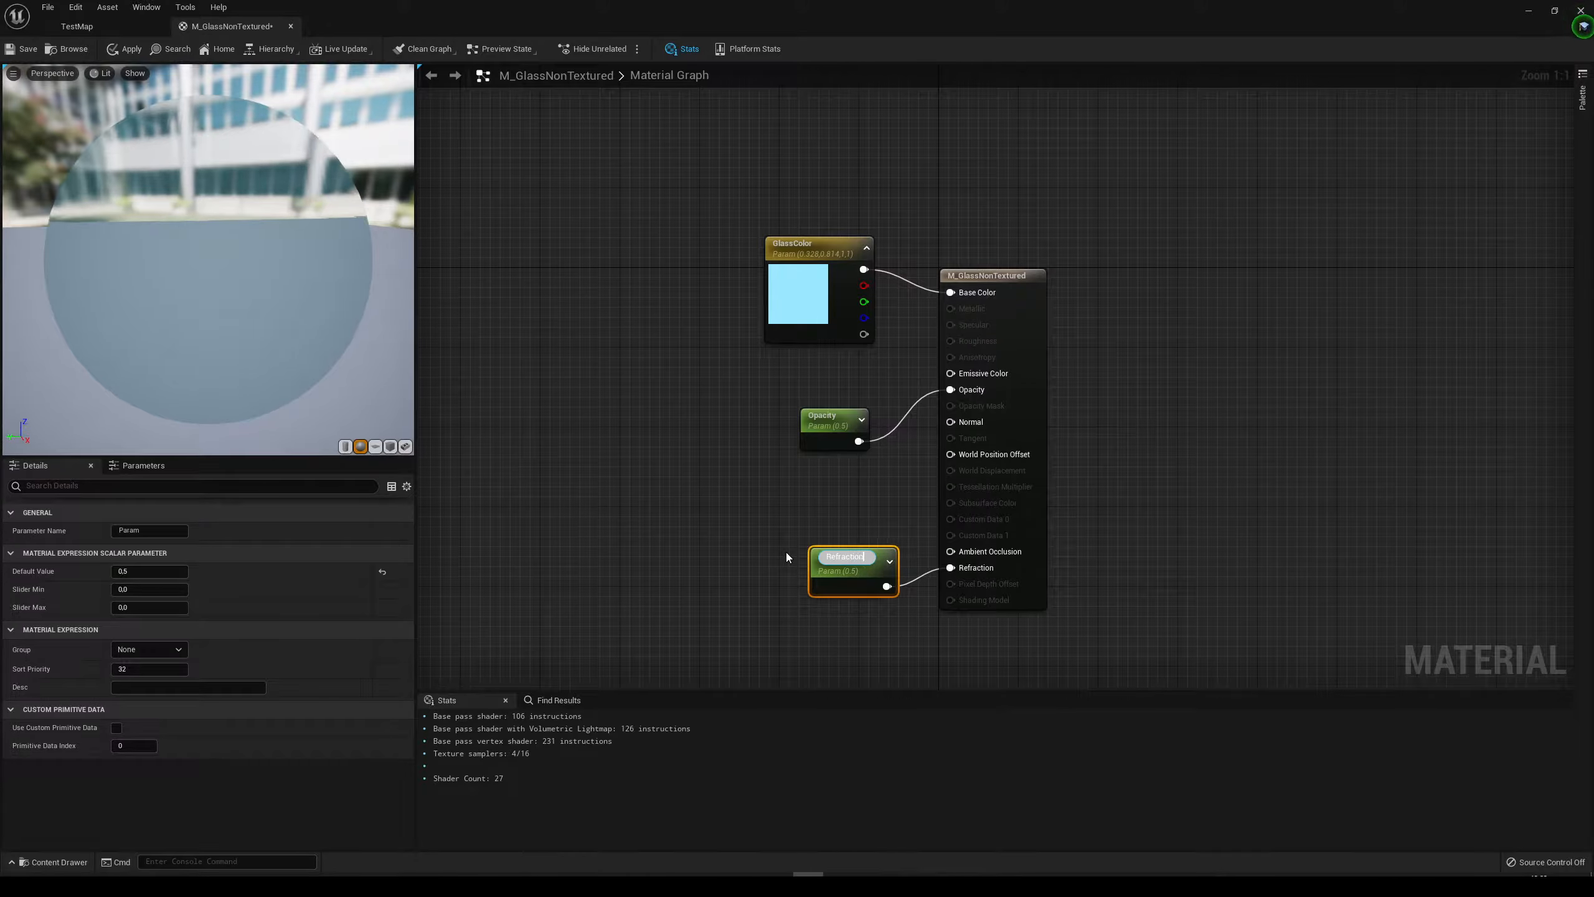
key("Return")
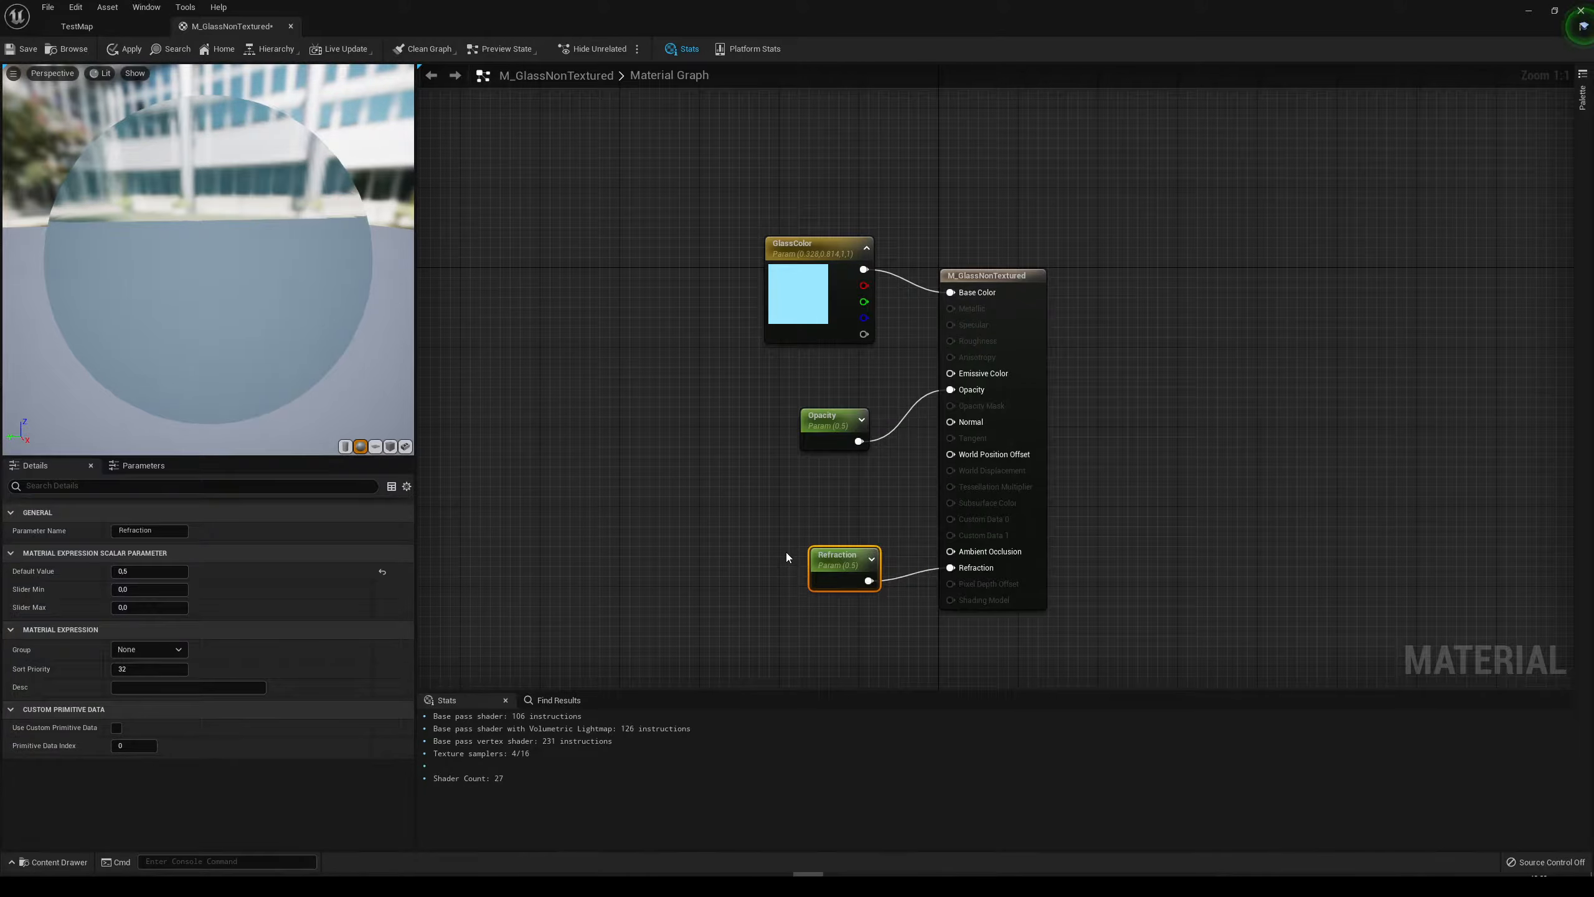
Apply the M_GlassNonTextured changes and save all modified assets from the TestMap level.
left_click(132, 49)
left_click(108, 26)
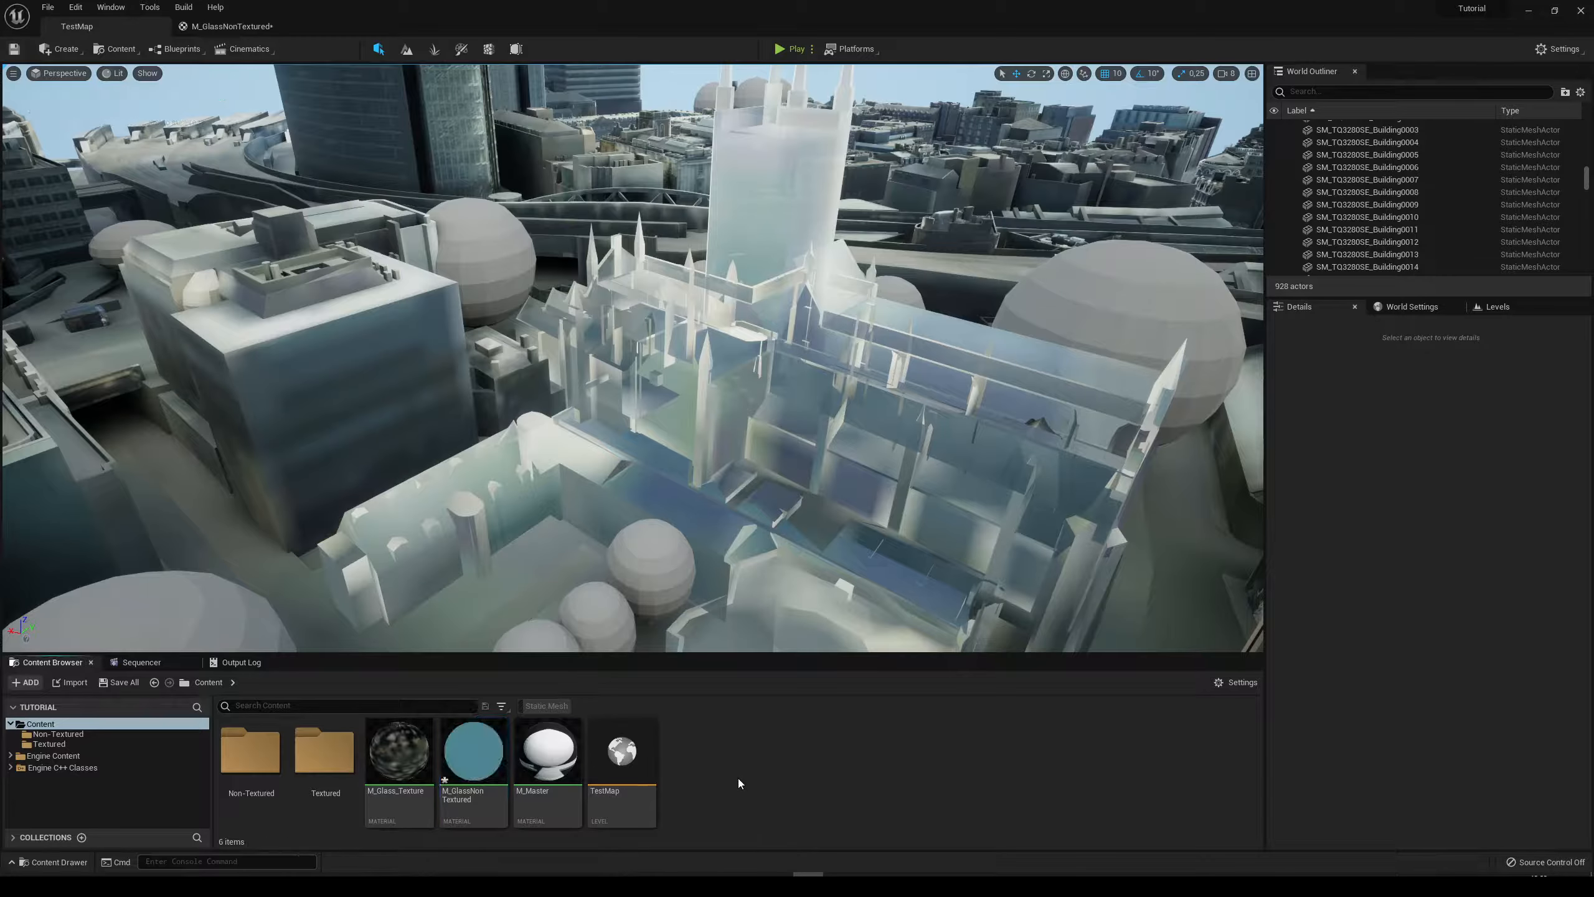
left_click(119, 682)
left_click(867, 581)
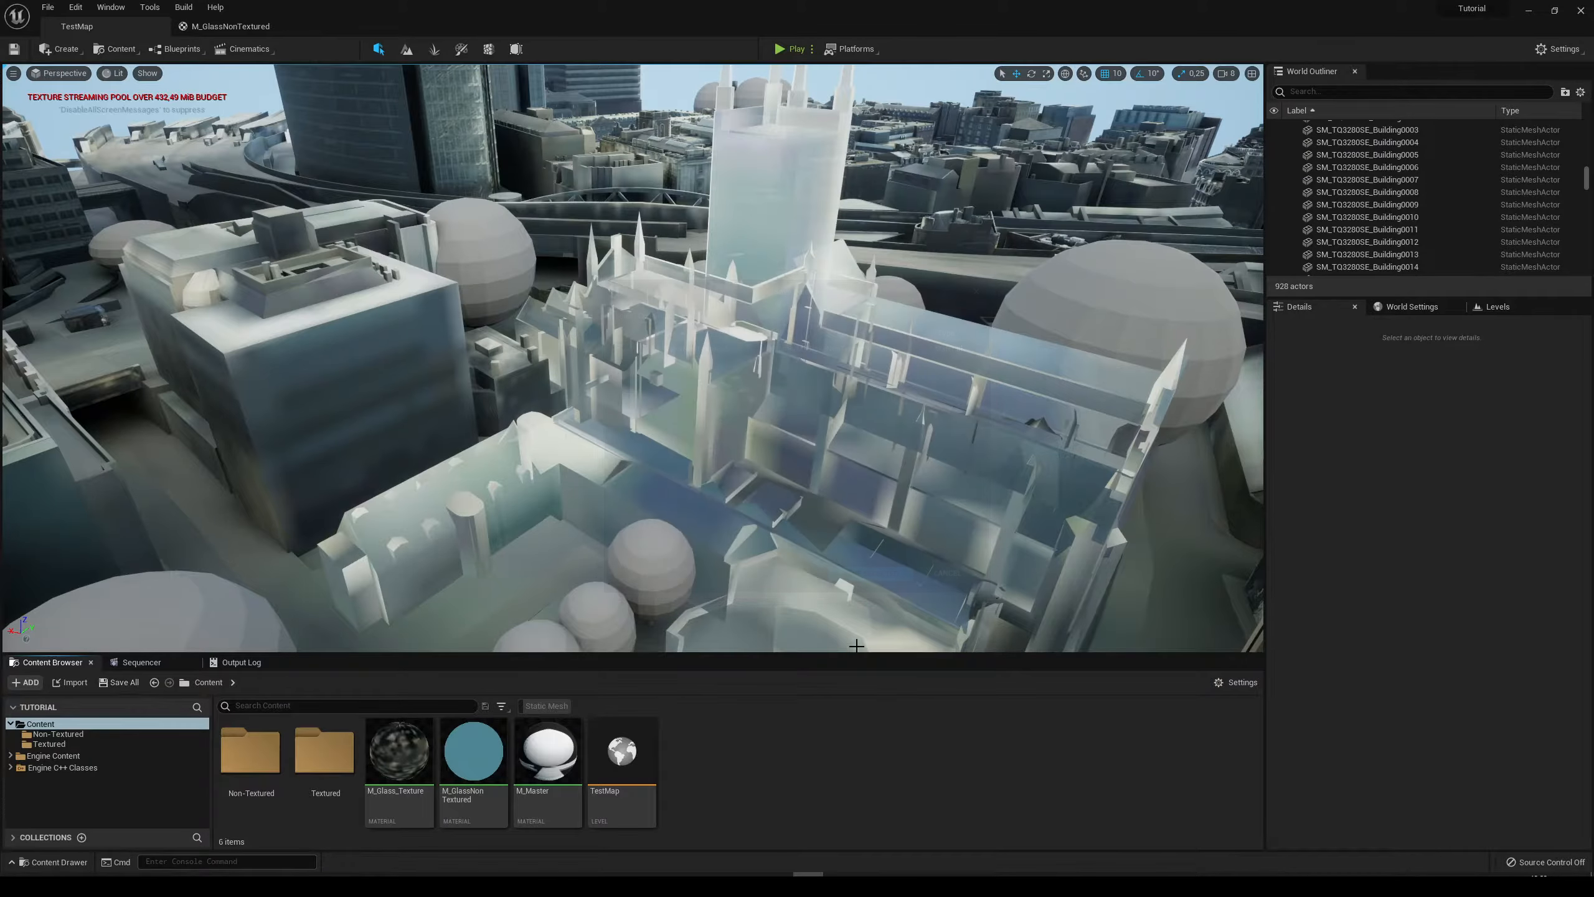
Create a material instance of M_GlassNonTextured, open it, and close the parent material's editor.
right_click(483, 751)
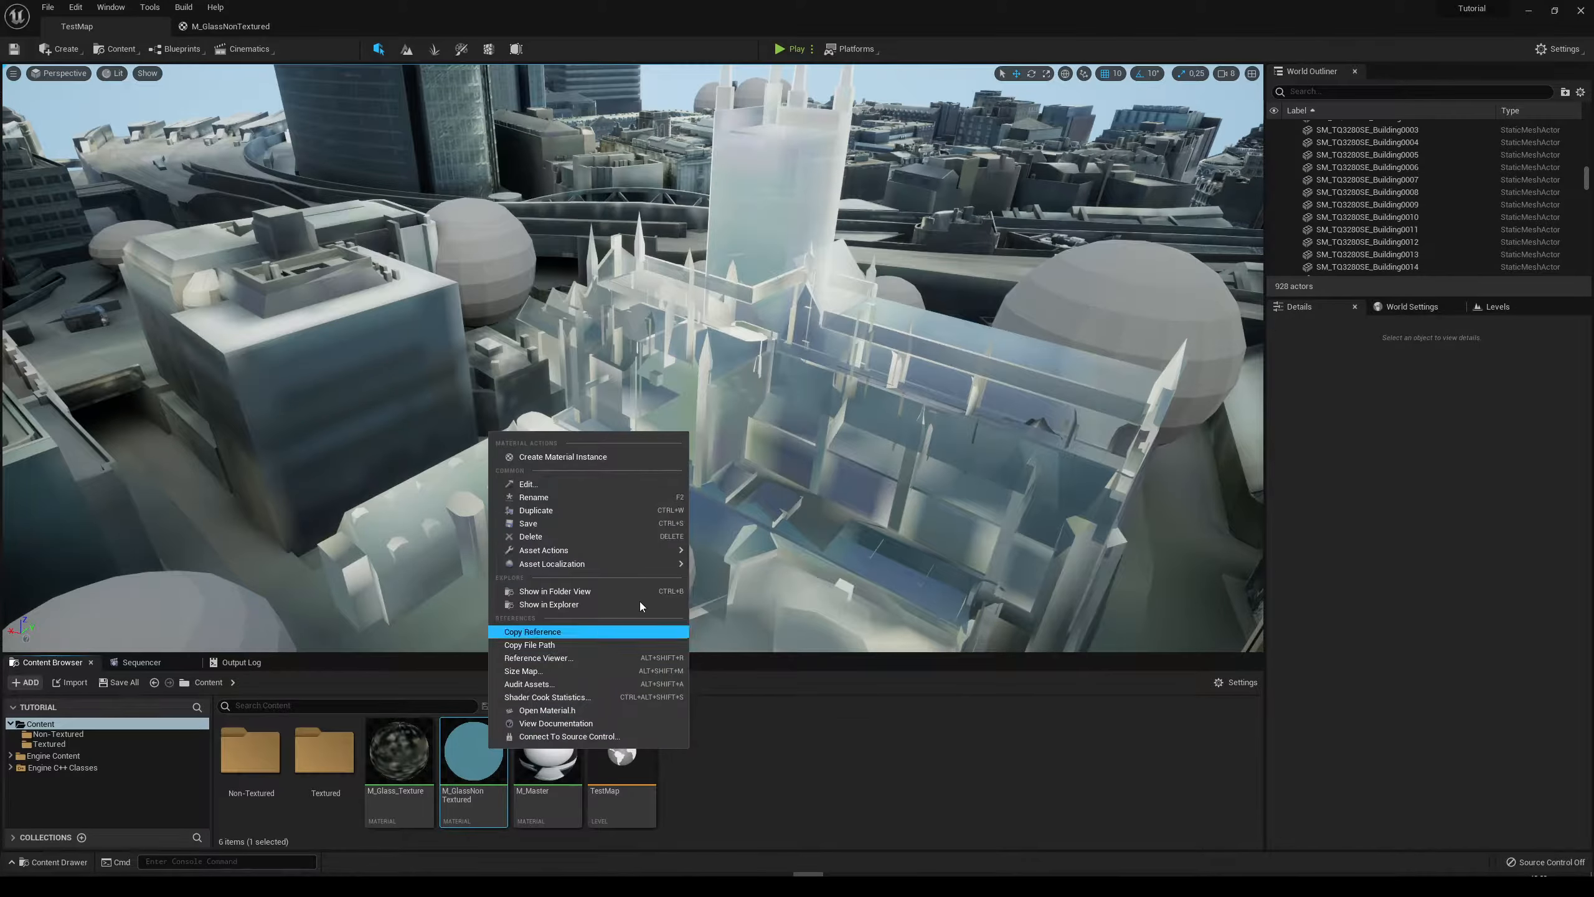
left_click(597, 459)
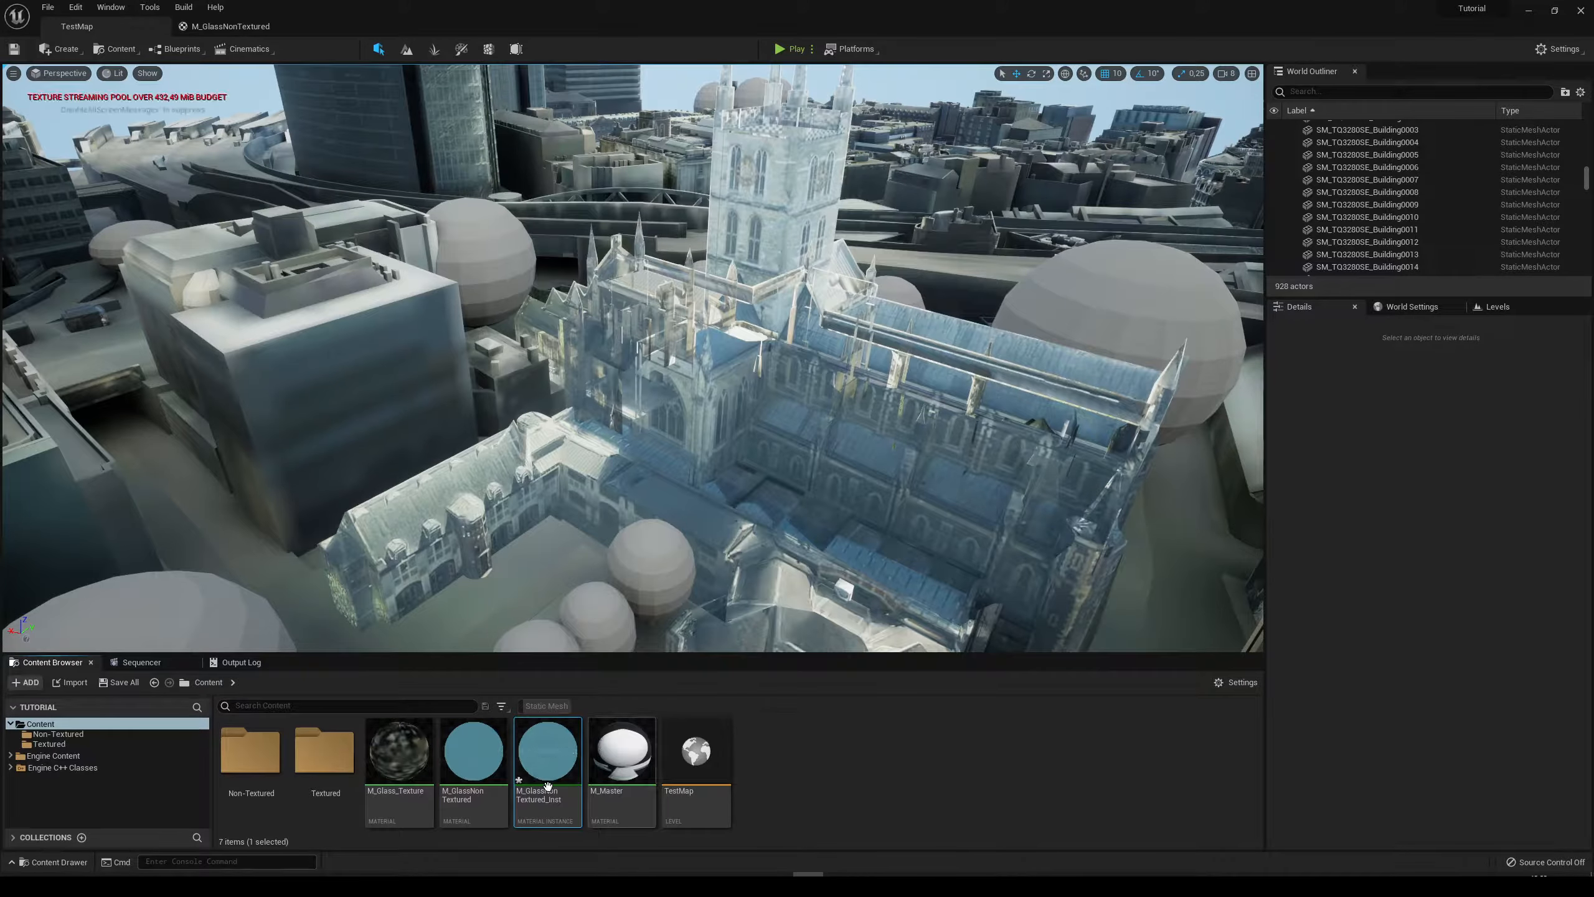
double_click(544, 763)
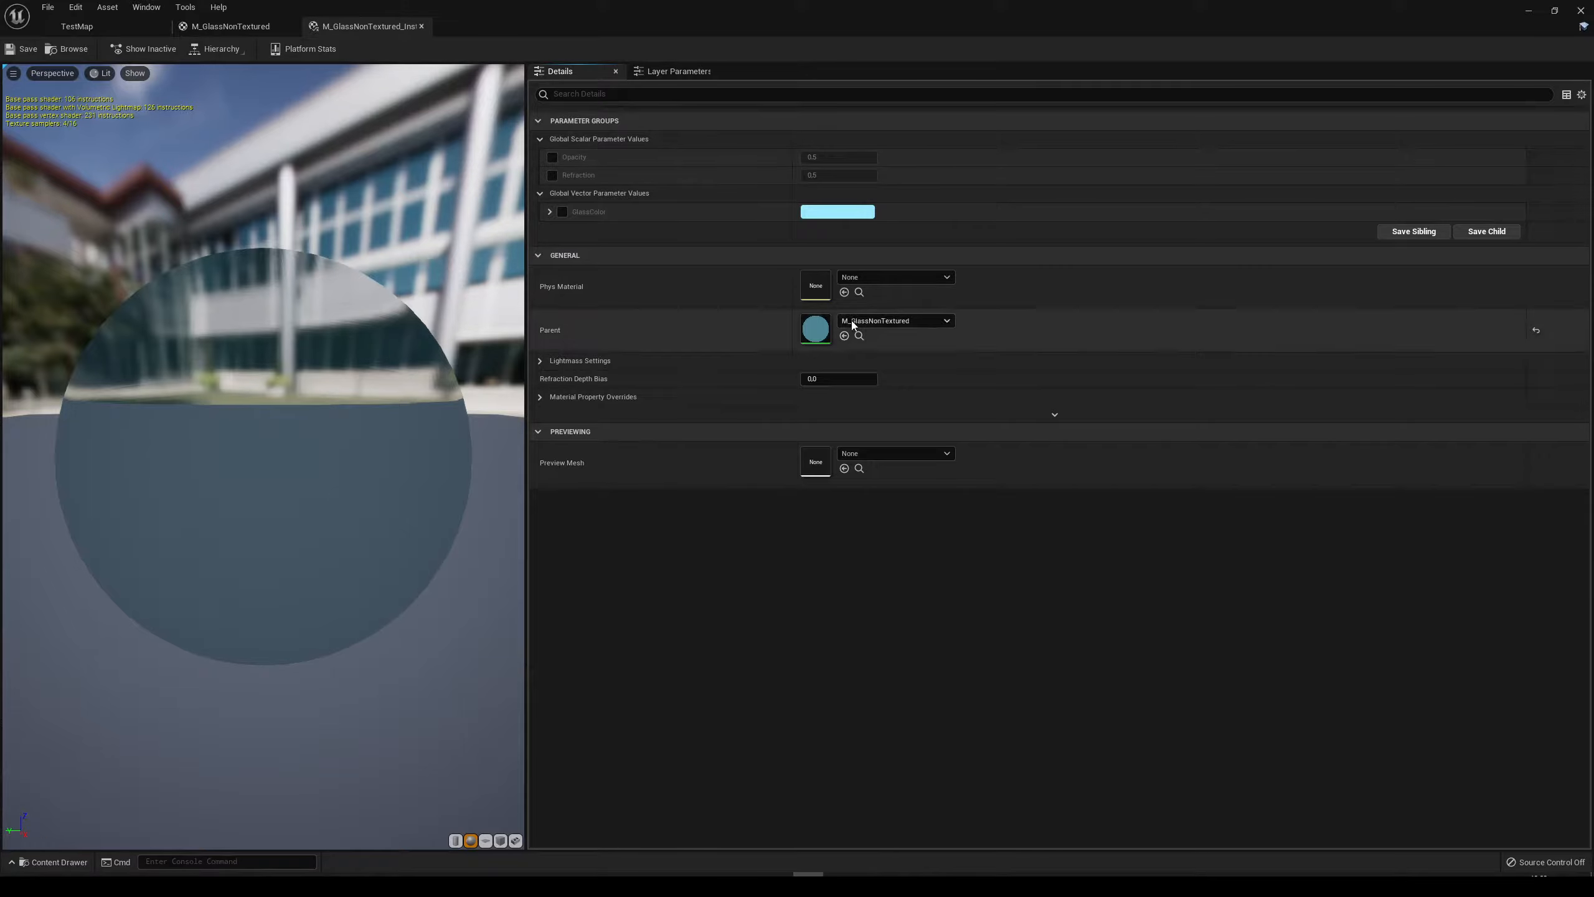
left_click(293, 26)
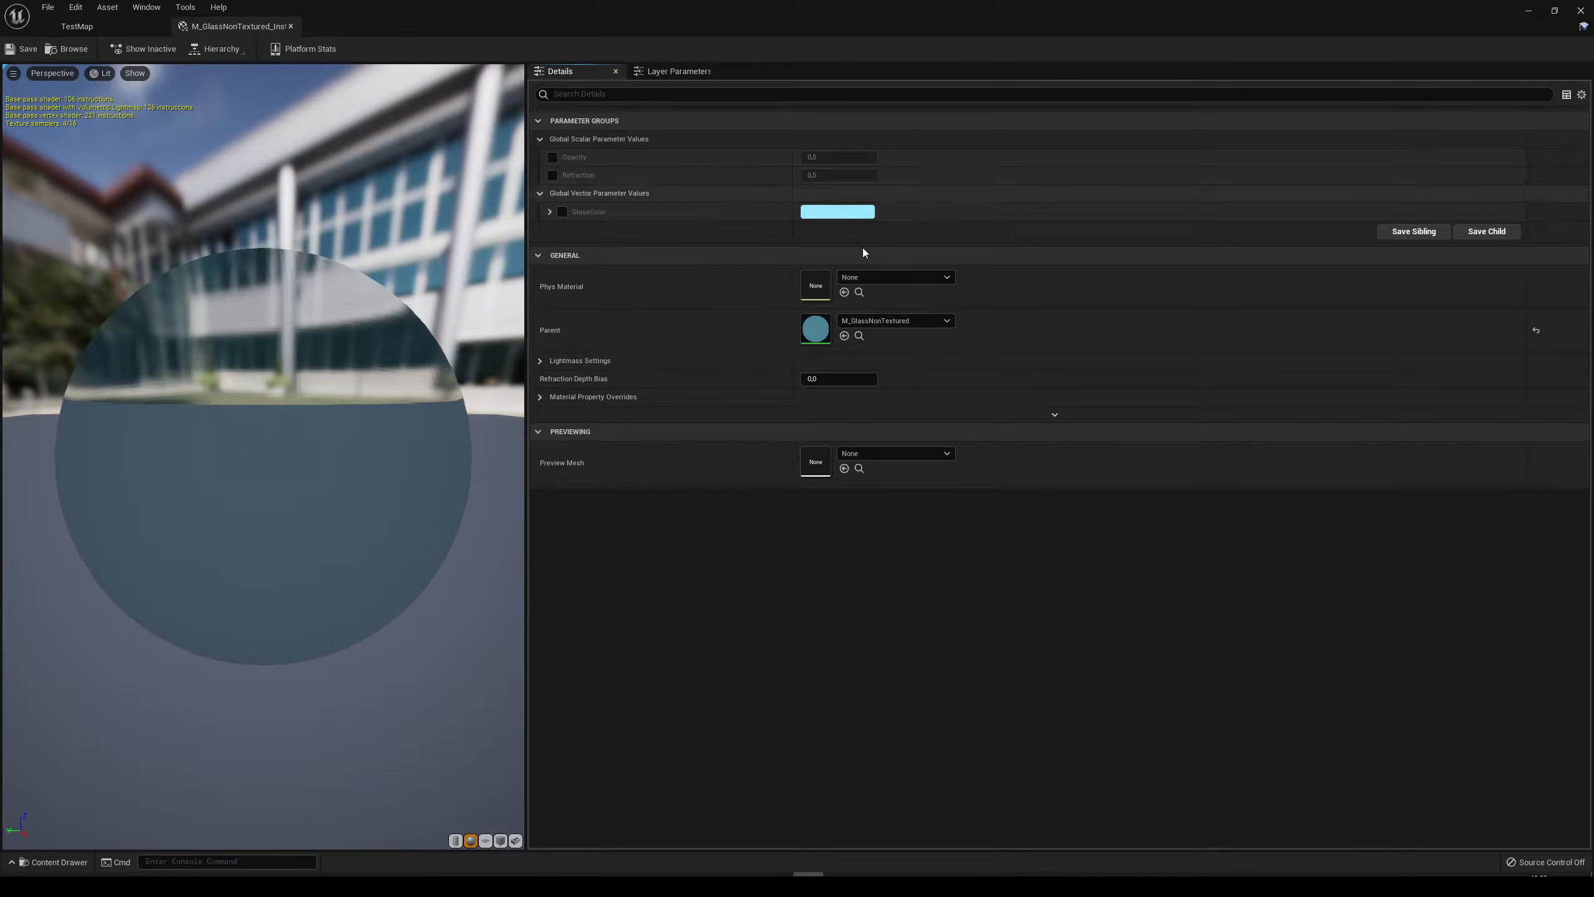
Select the tall Shard glass tower in the TestMap level and review its assigned material elements.
left_click(100, 30)
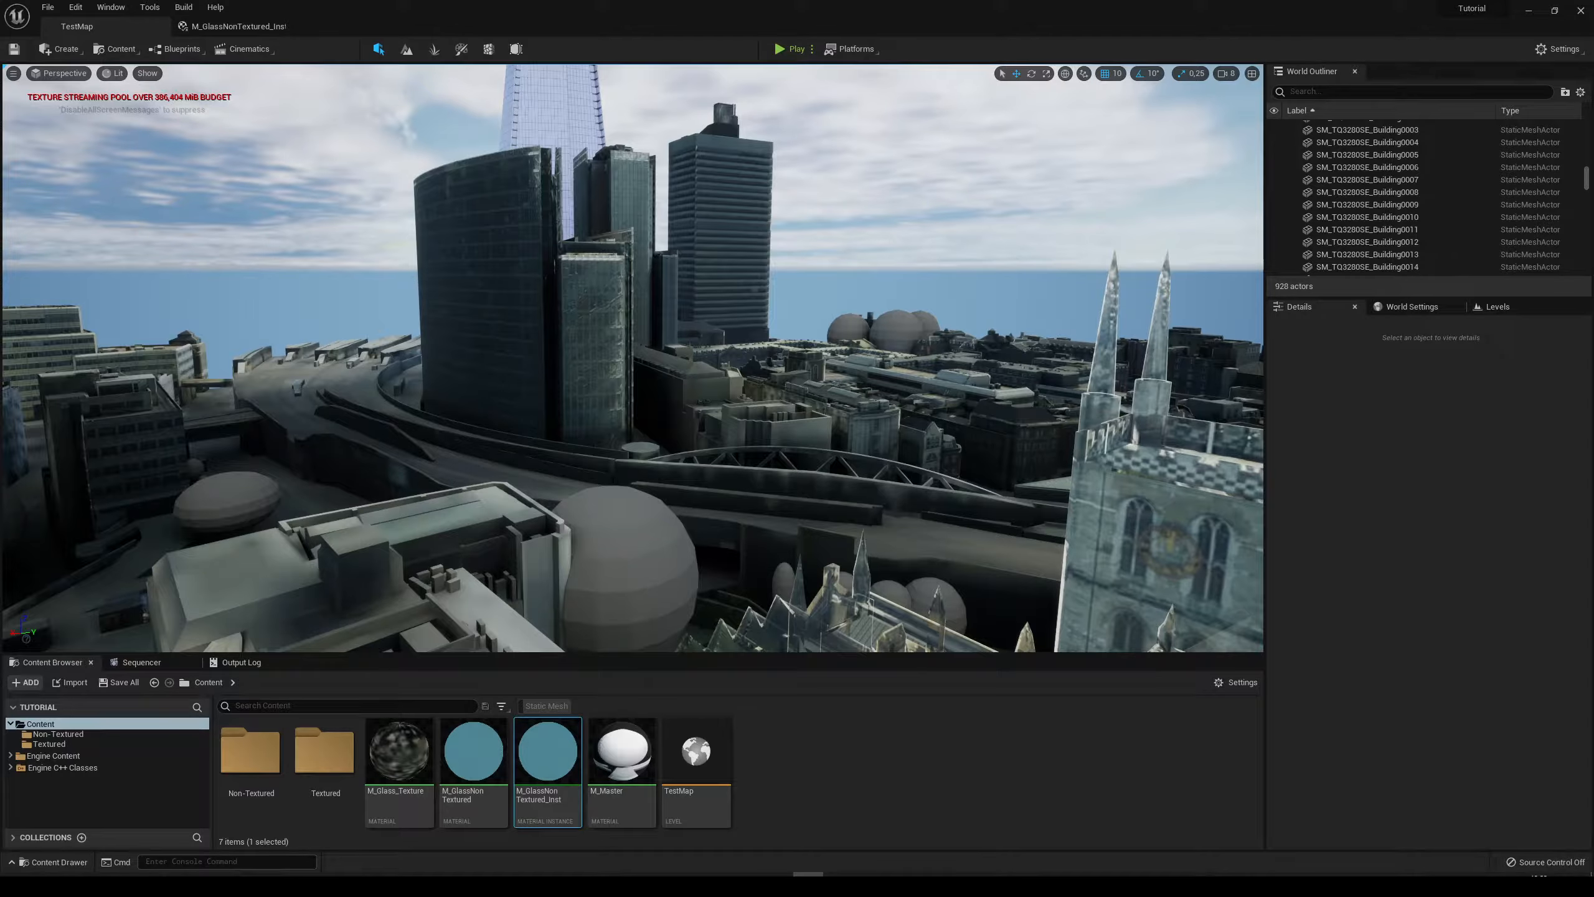
mouse_move(632, 358)
right_mouse_down()
mouse_move(622, 207)
mouse_move(627, 352)
mouse_move(609, 319)
mouse_move(666, 379)
mouse_move(697, 369)
mouse_move(643, 370)
right_mouse_up()
key("w")
key("w")
key("s")
key("w")
key("a")
left_click(658, 367)
key("s")
key("w")
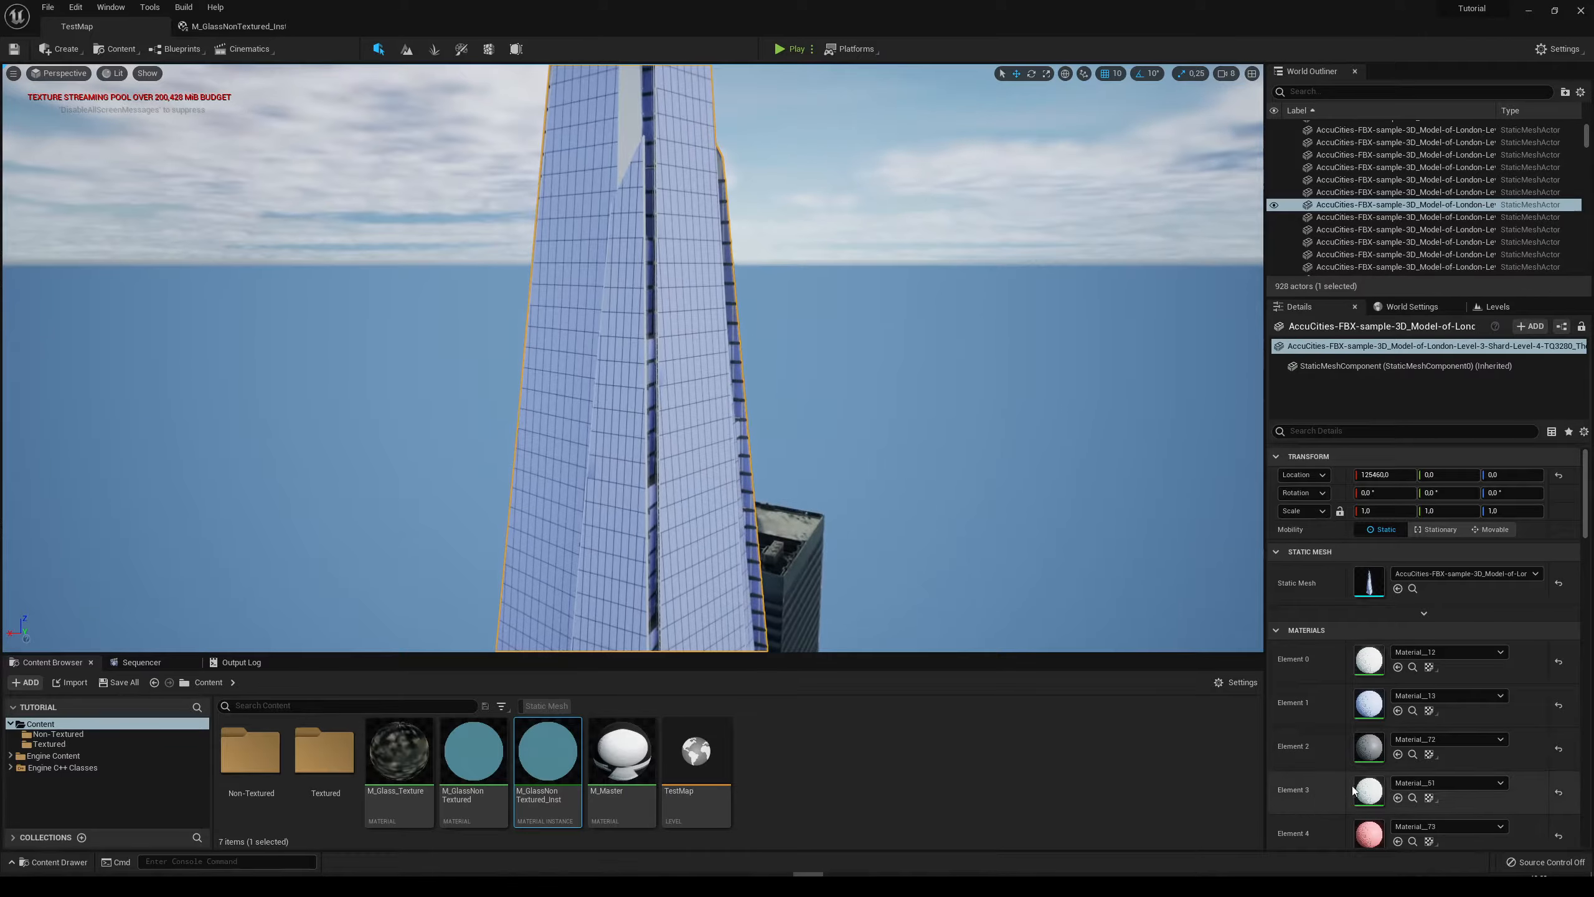
scroll(1381, 760, "down", 3)
scroll(1413, 743, "down", 2)
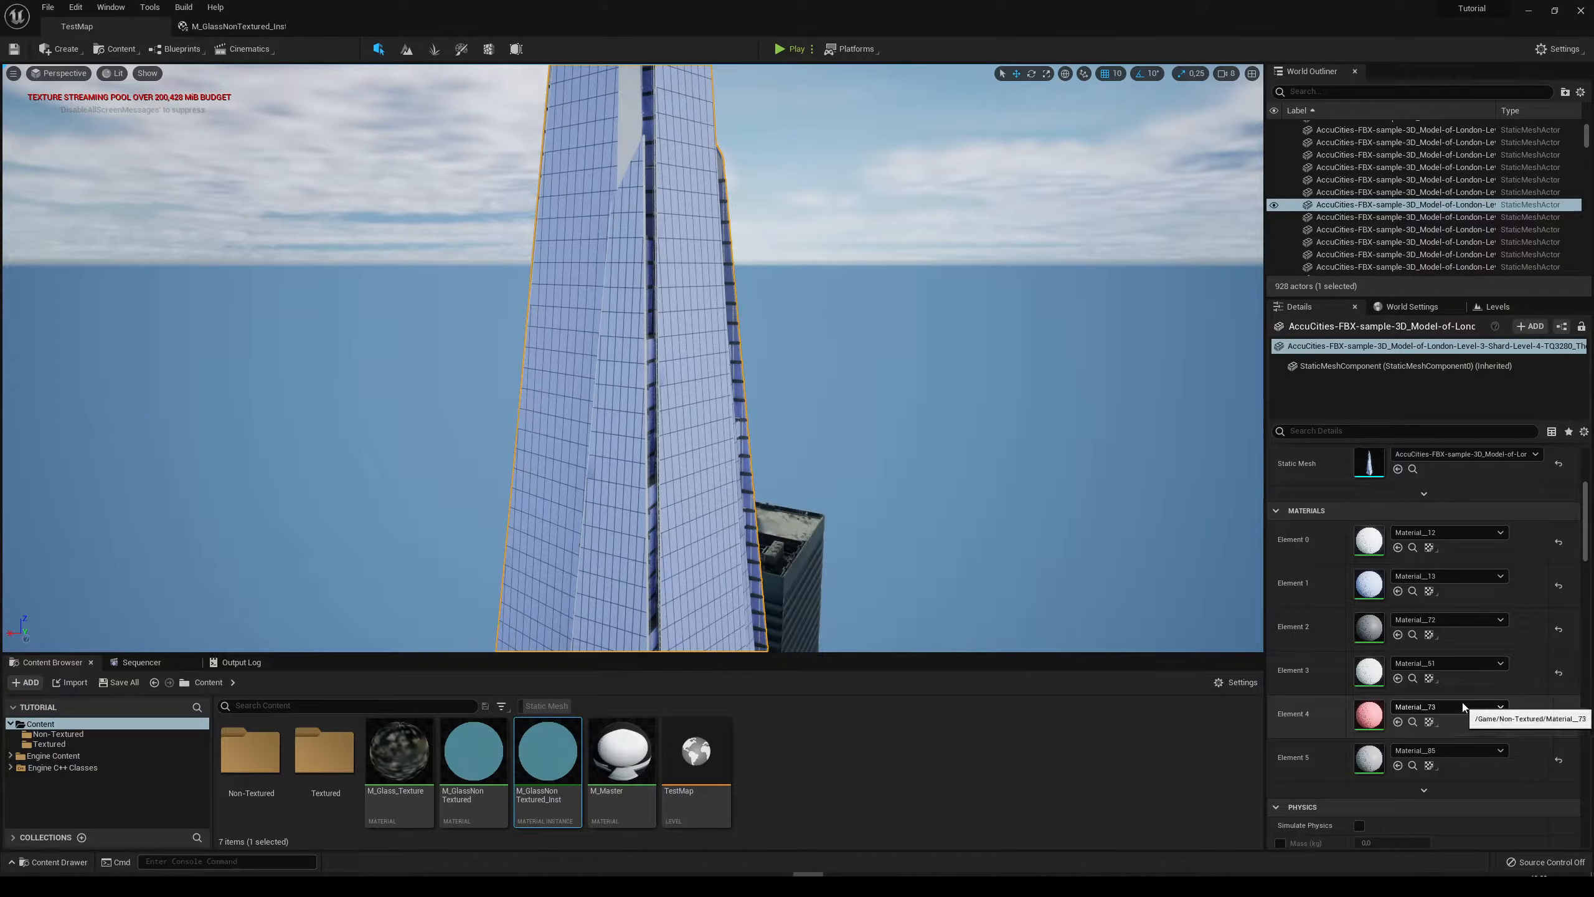
Fly inside the selected tower and inspect its interior floors and blue window panels.
key("d")
right_click_drag(920, 459, 558, 480)
key("d")
key("w")
key("w")
key("s")
key("w")
key("s")
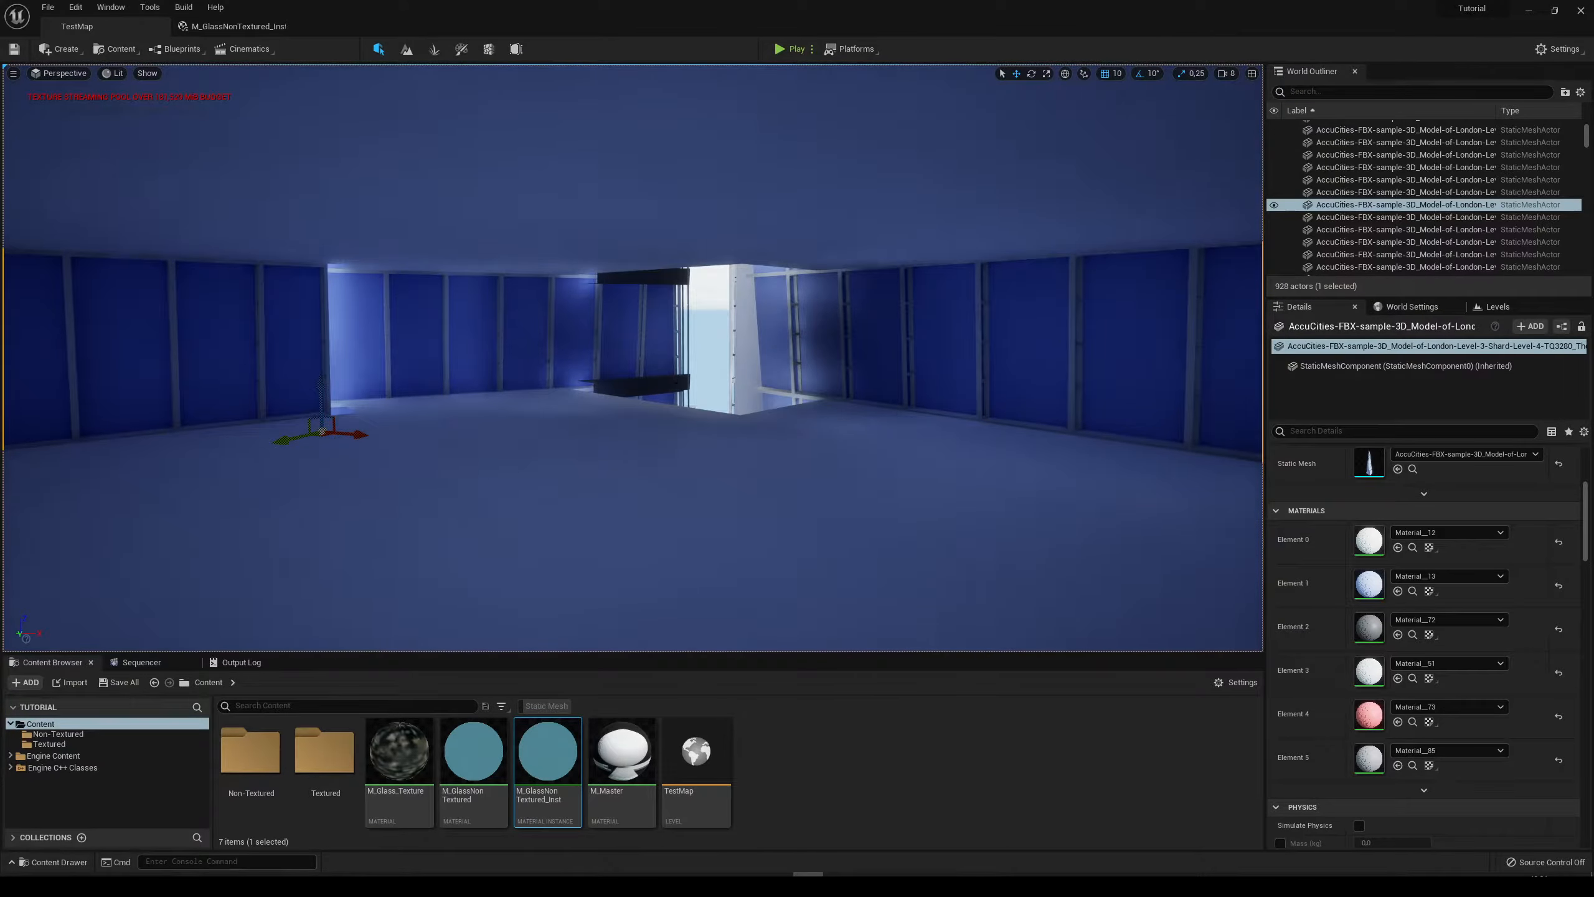
right_click_drag(441, 375, 398, 367)
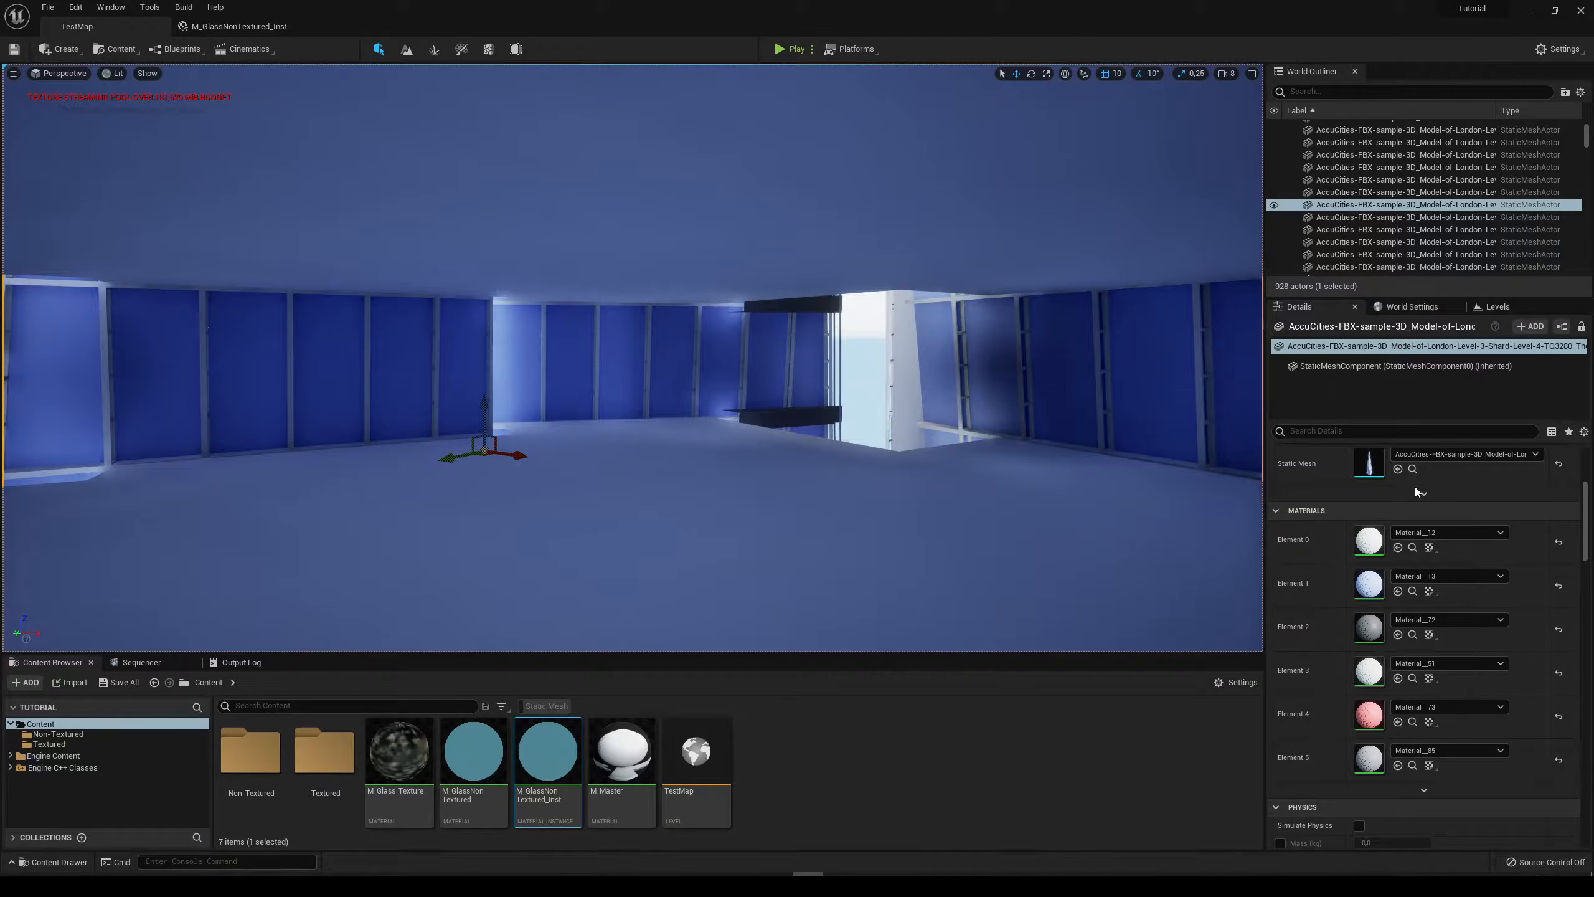
Locate the tower's static mesh asset, open it for editing, and raise the viewport camera speed to maximum.
left_click(1413, 469)
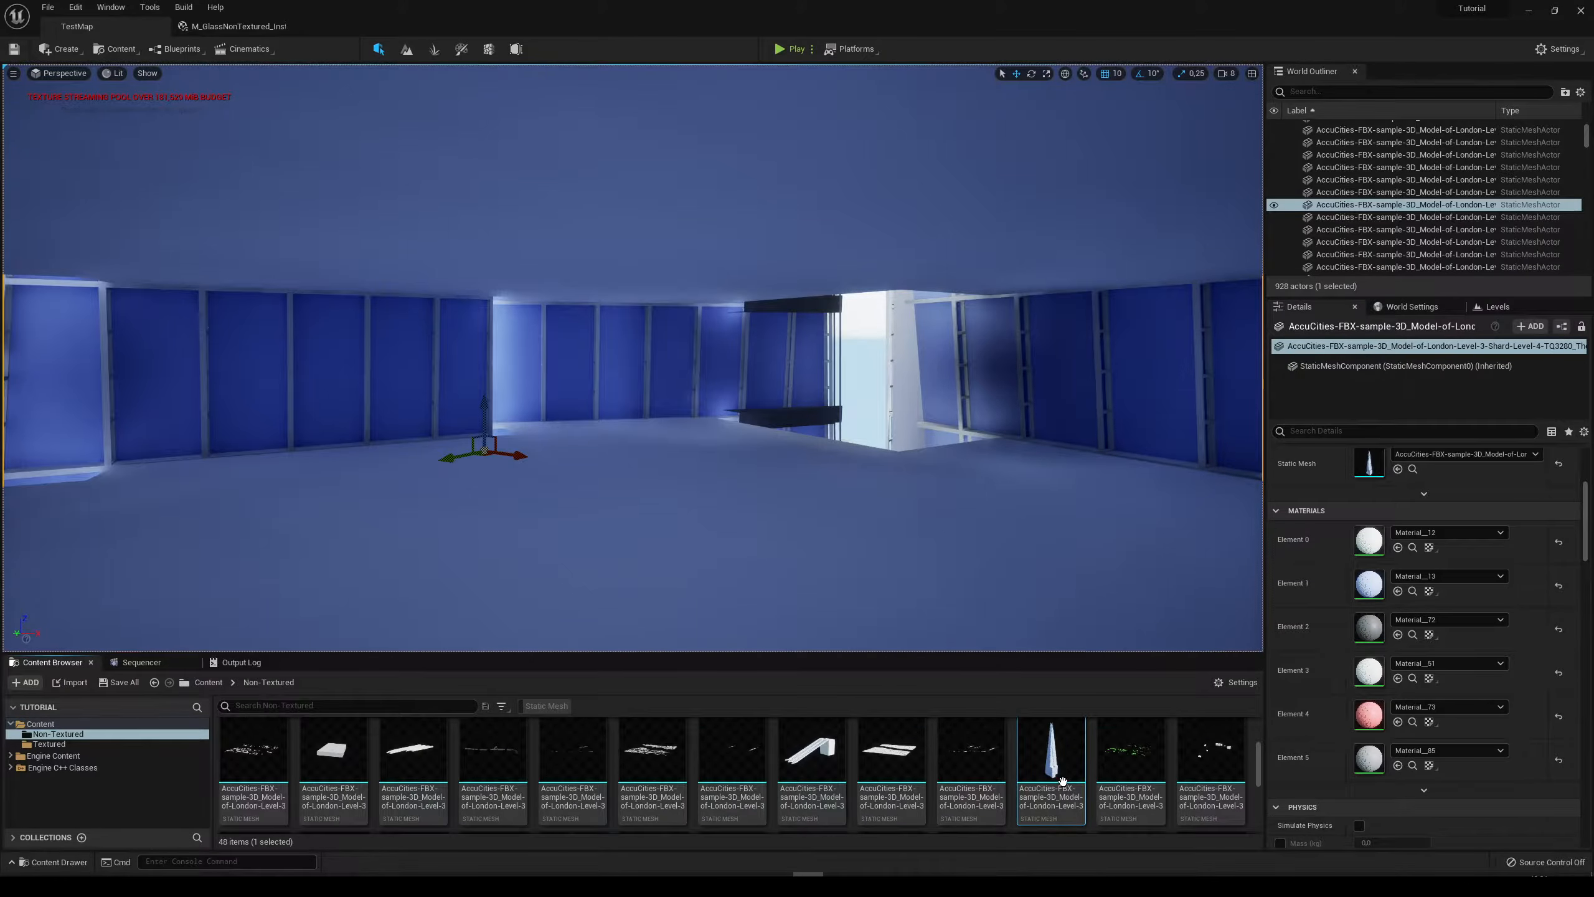
double_click(1061, 789)
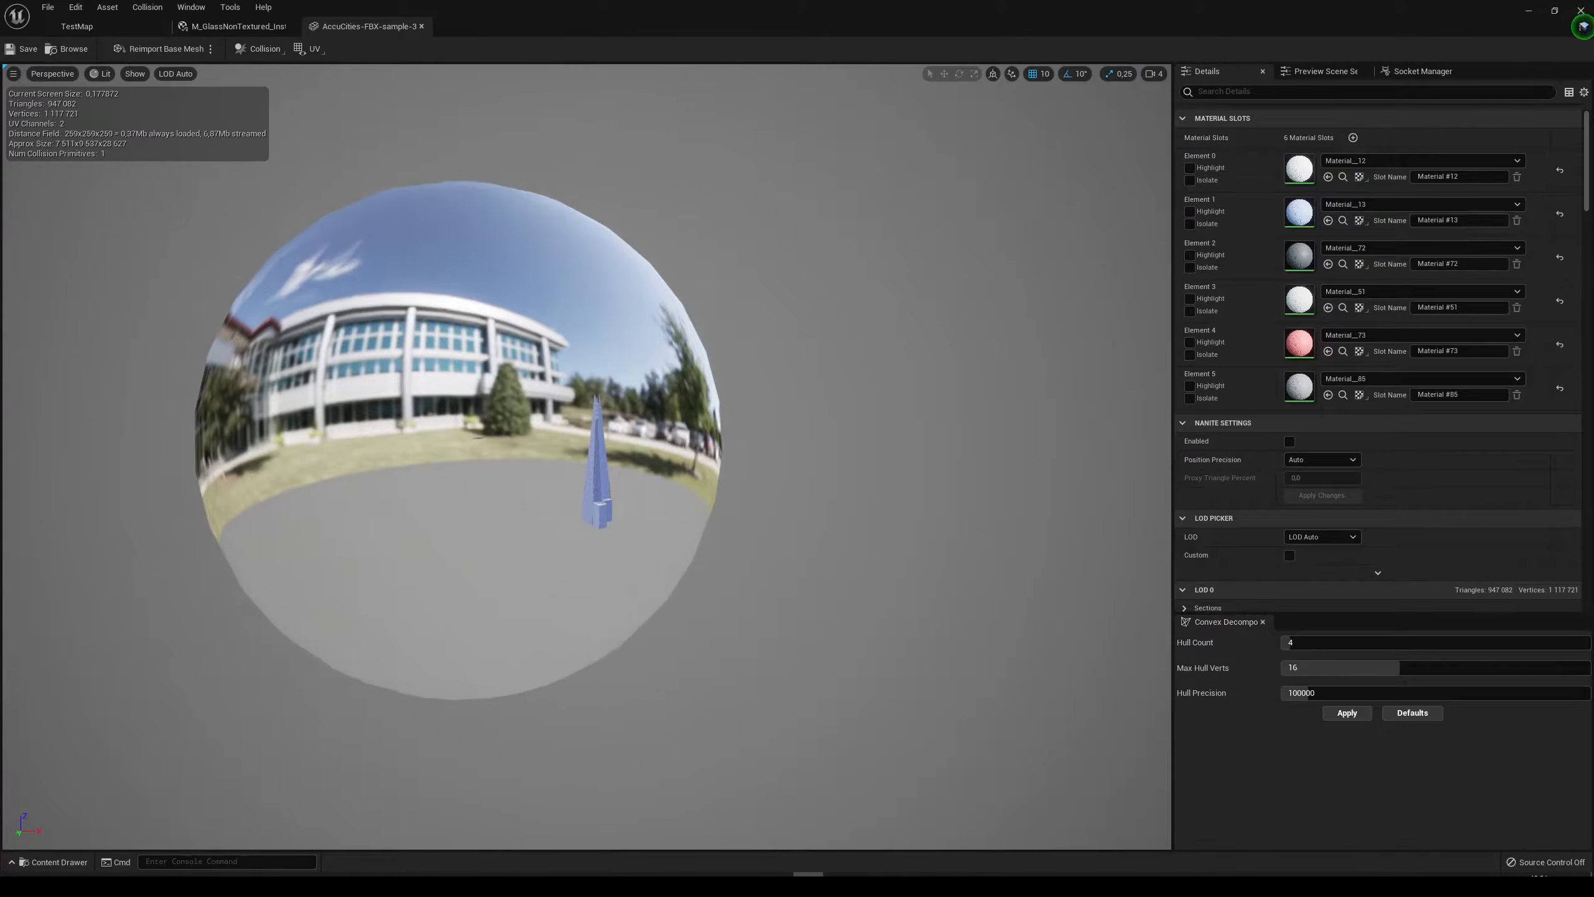
left_click(1153, 75)
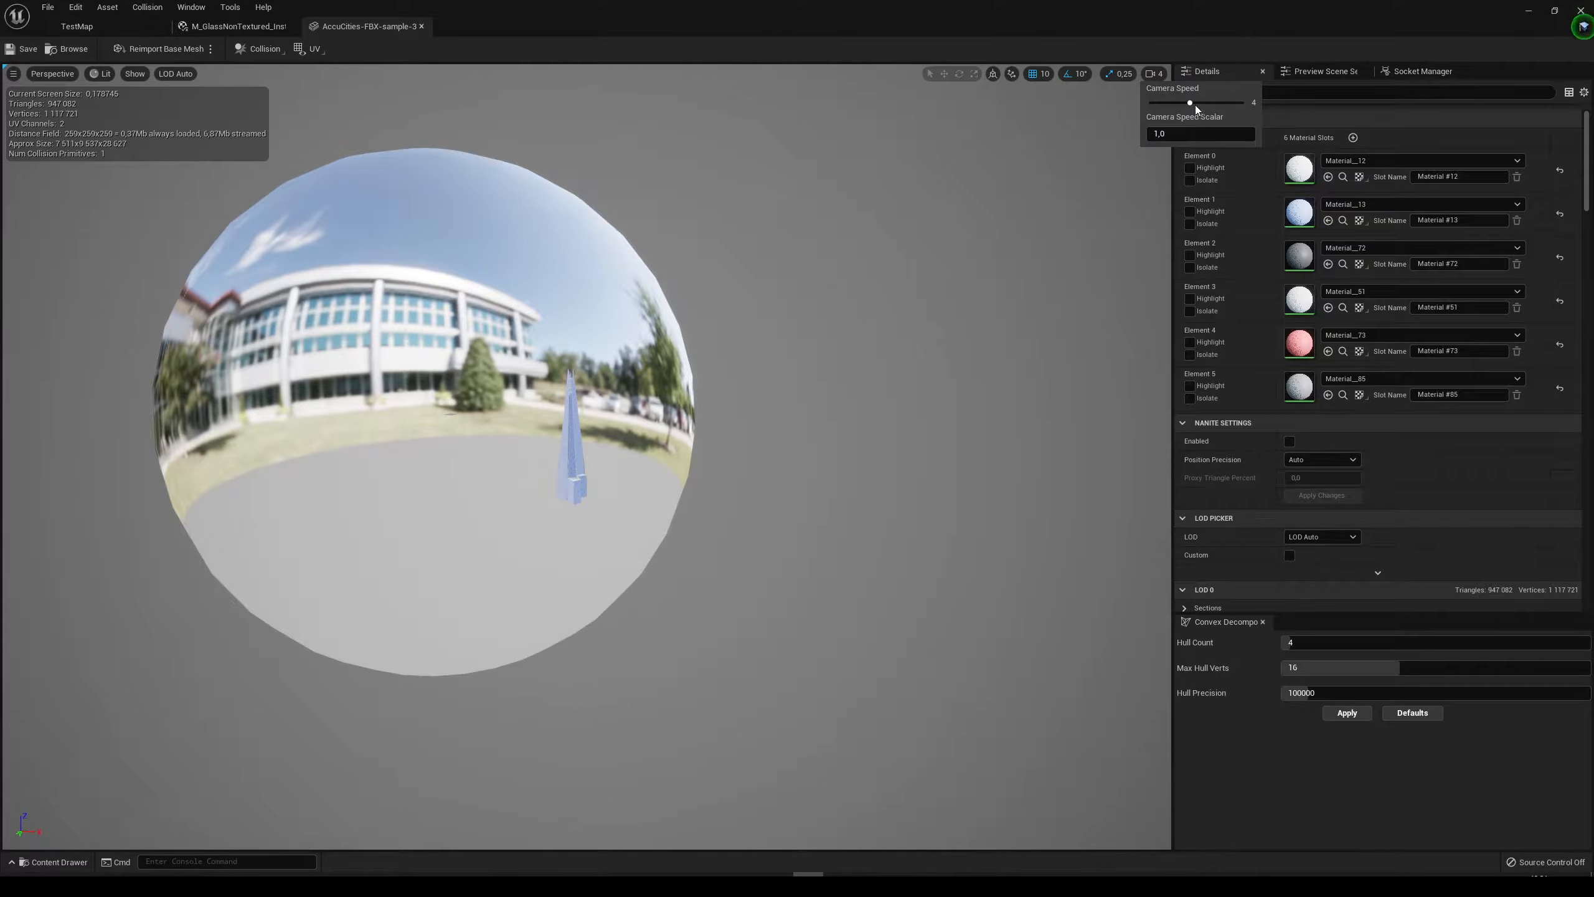
left_click_drag(1195, 102, 1248, 103)
key("w")
mouse_move(786, 281)
right_mouse_down()
mouse_move(897, 270)
mouse_move(784, 262)
right_mouse_up()
key("w")
key("w")
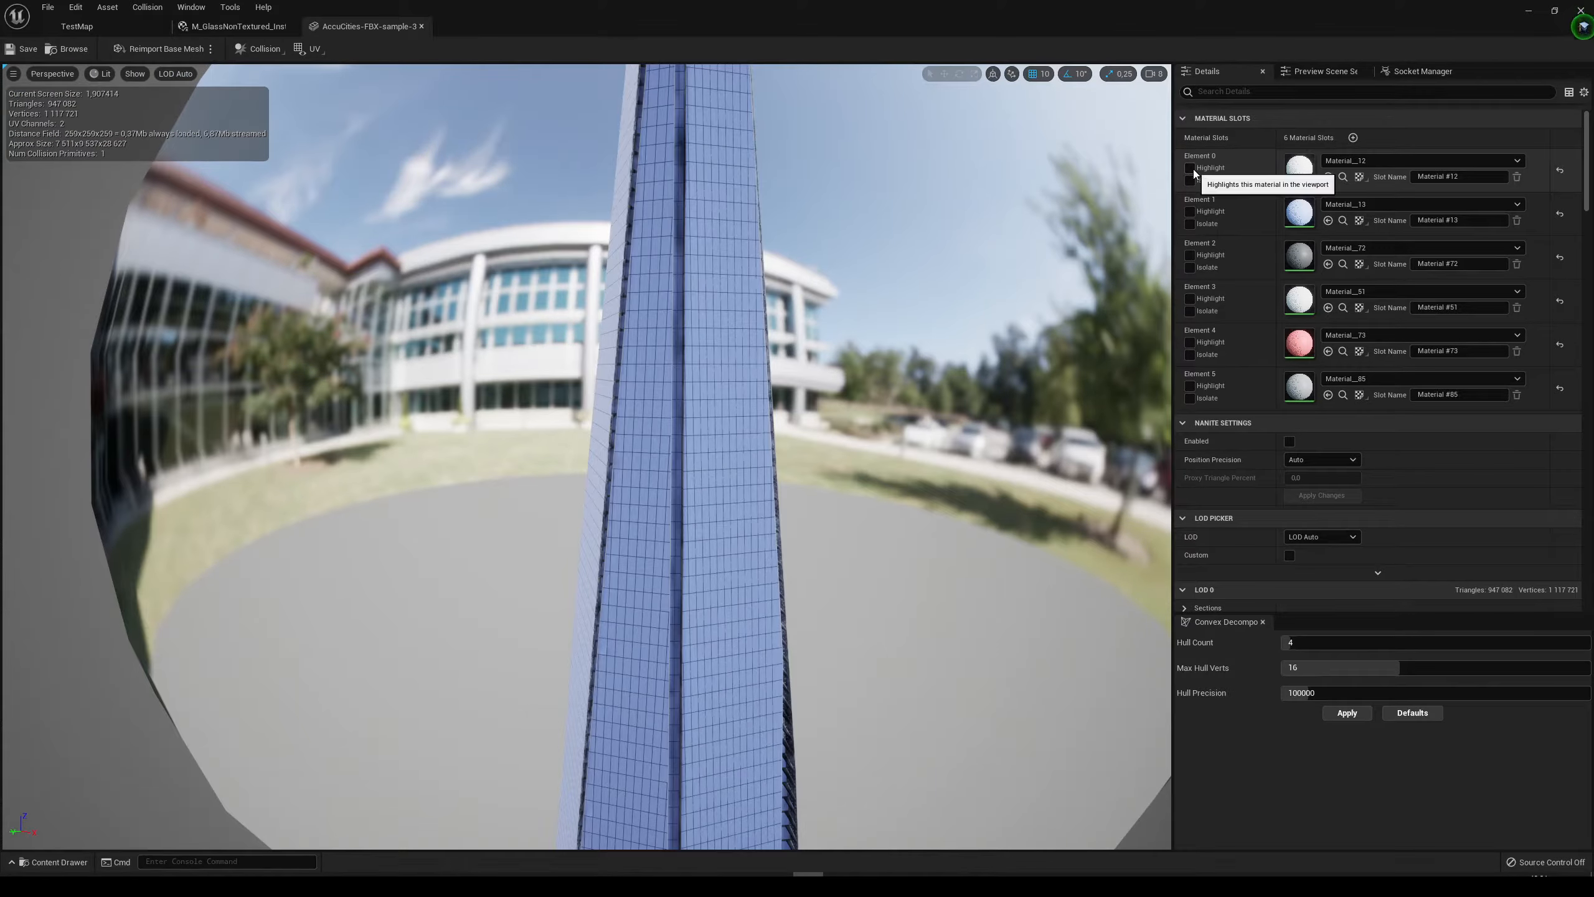
Highlight material Element 0 on the tower mesh to examine which parts use it, then clear the highlight.
left_click(1190, 168)
left_click(1193, 169)
left_click(1193, 170)
right_click_drag(904, 327, 929, 221)
key("w")
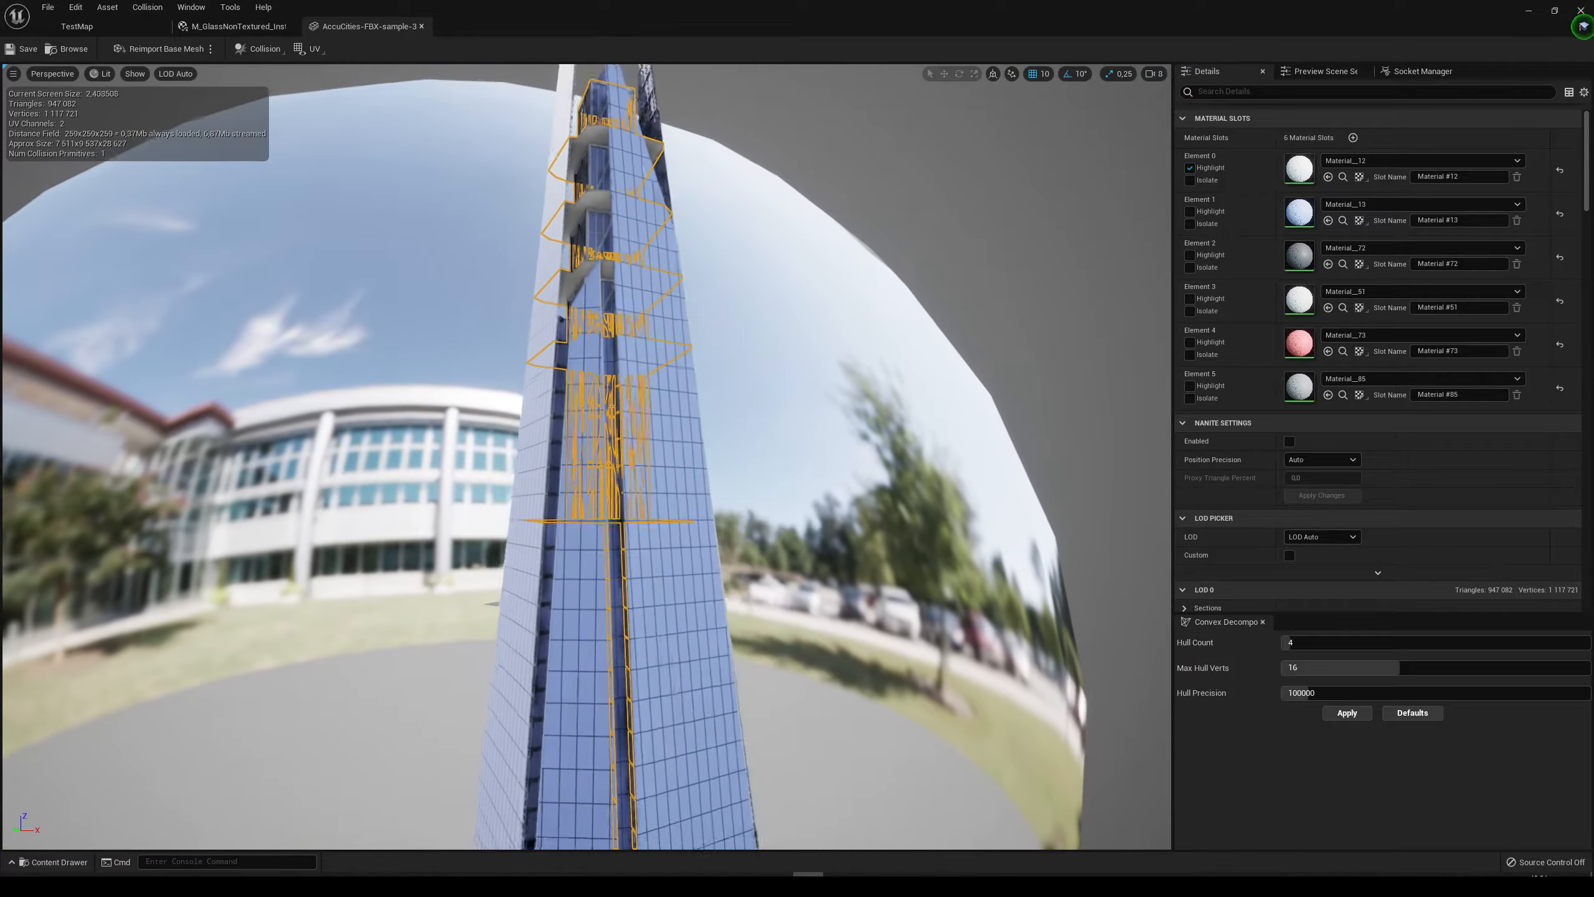
right_click_drag(684, 447, 692, 508)
key("s")
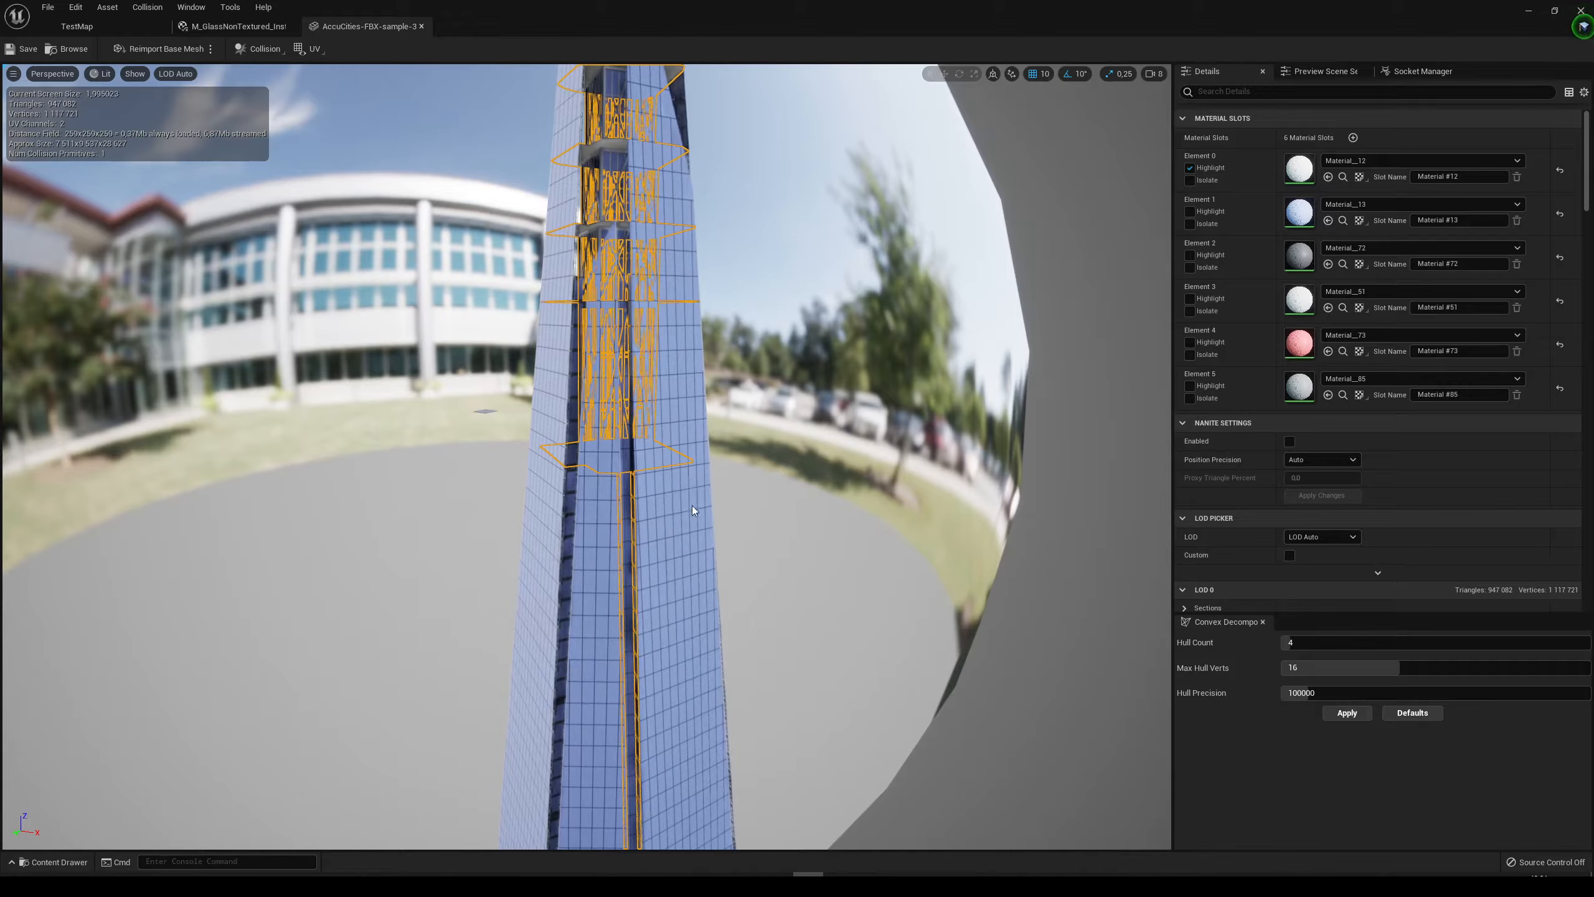
left_click(1189, 168)
left_click(1189, 168)
left_click(1190, 168)
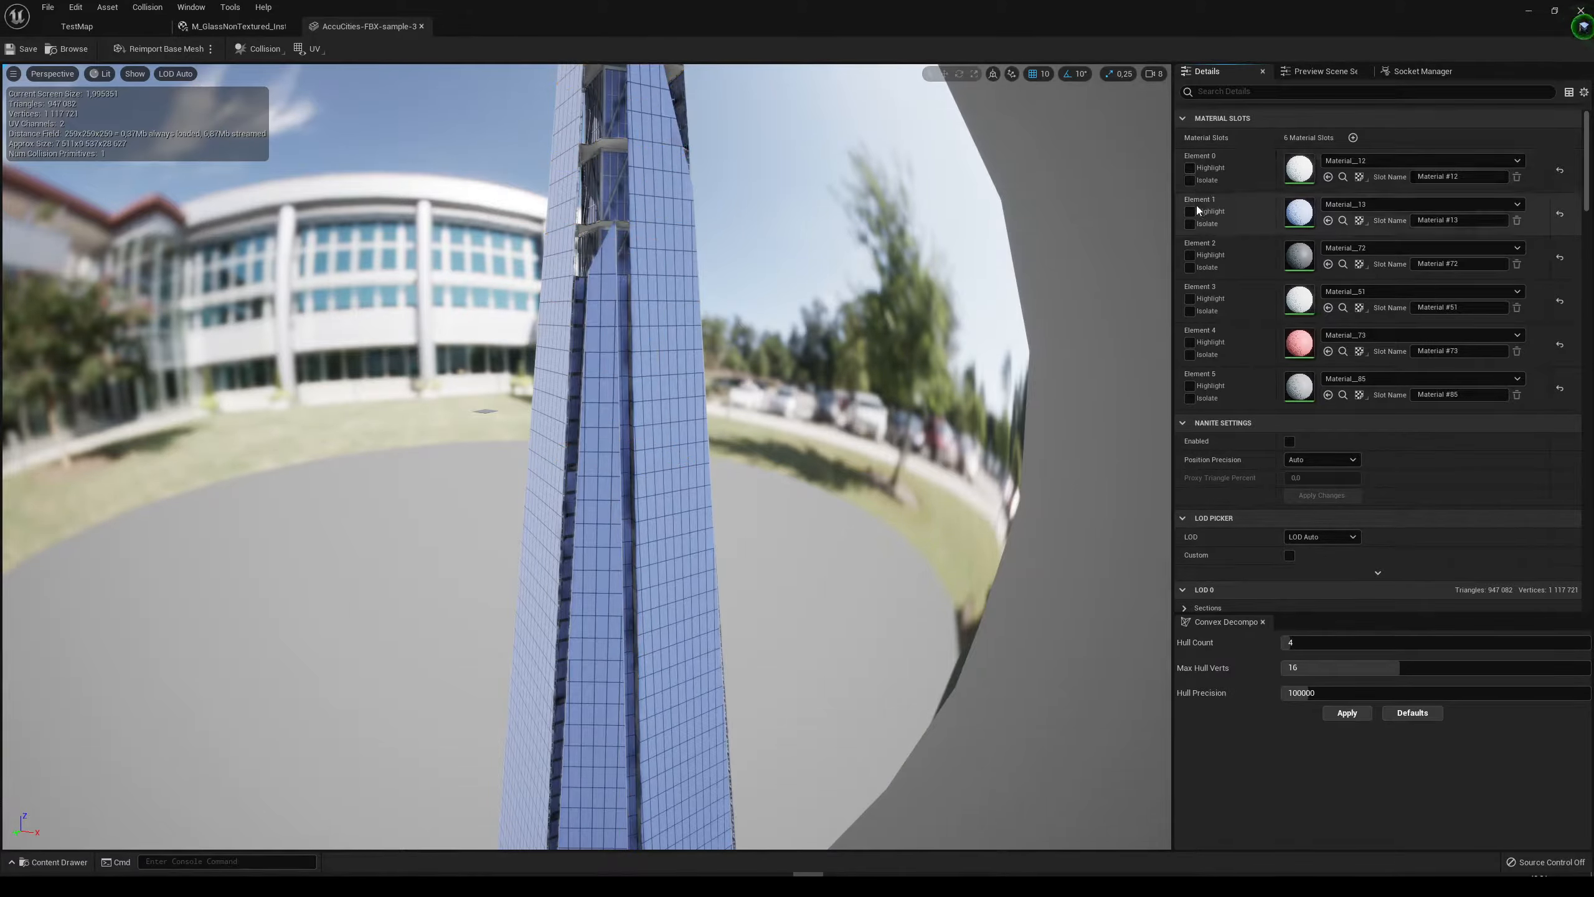
Highlight material Elements 1, 2 and 3 in turn to examine the tower parts each one covers.
left_click(1190, 212)
right_click_drag(785, 377, 690, 326)
left_click(1190, 256)
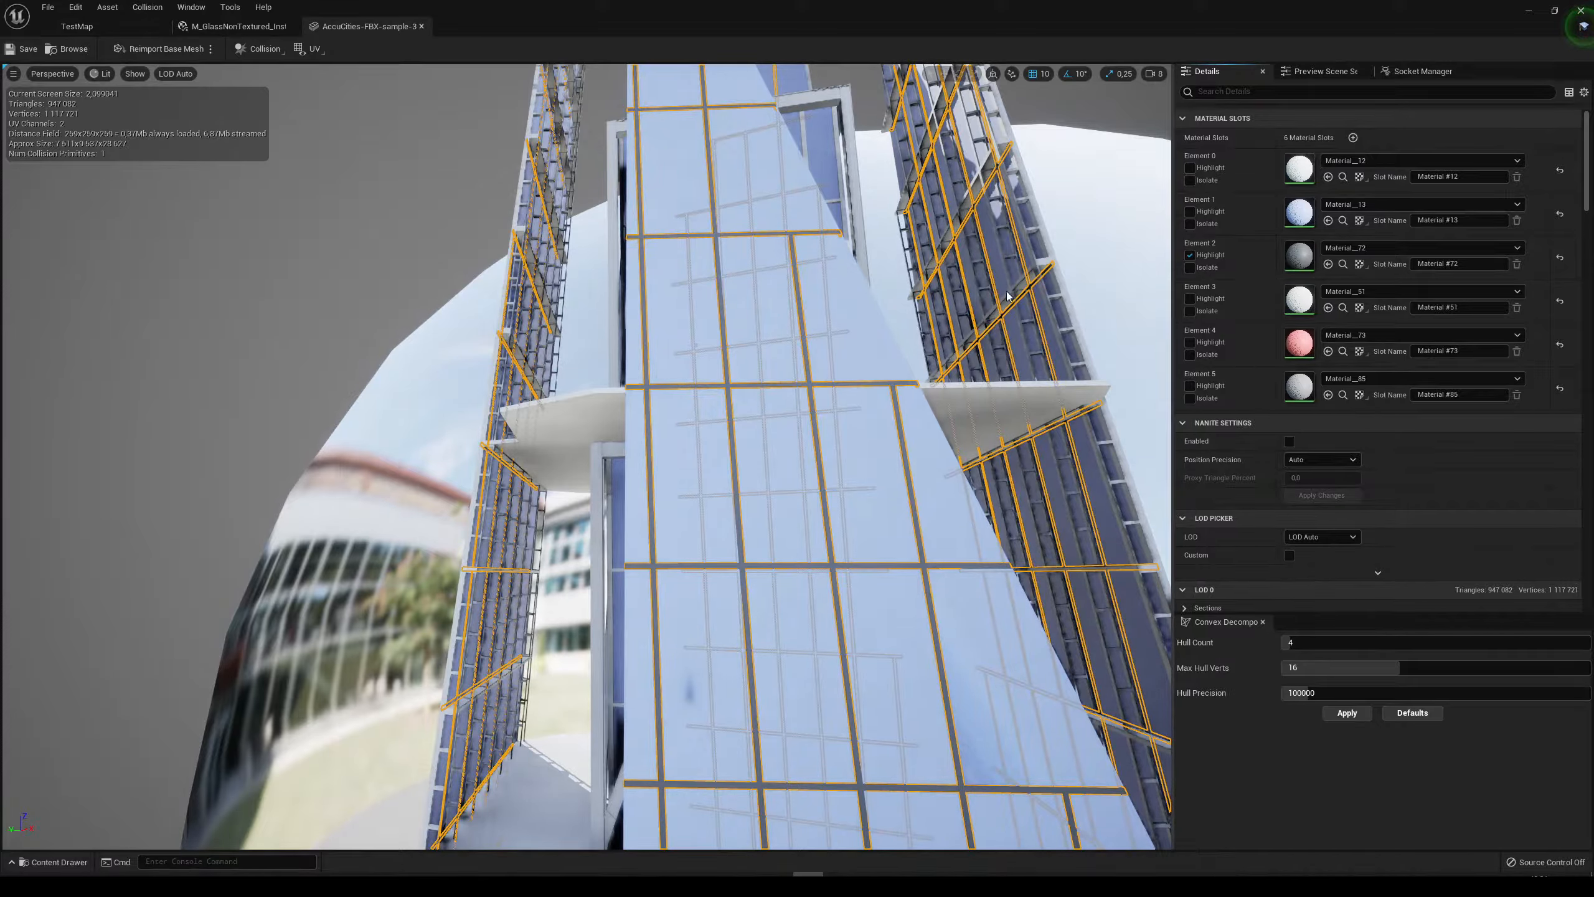
left_click(1191, 255)
left_click(1190, 299)
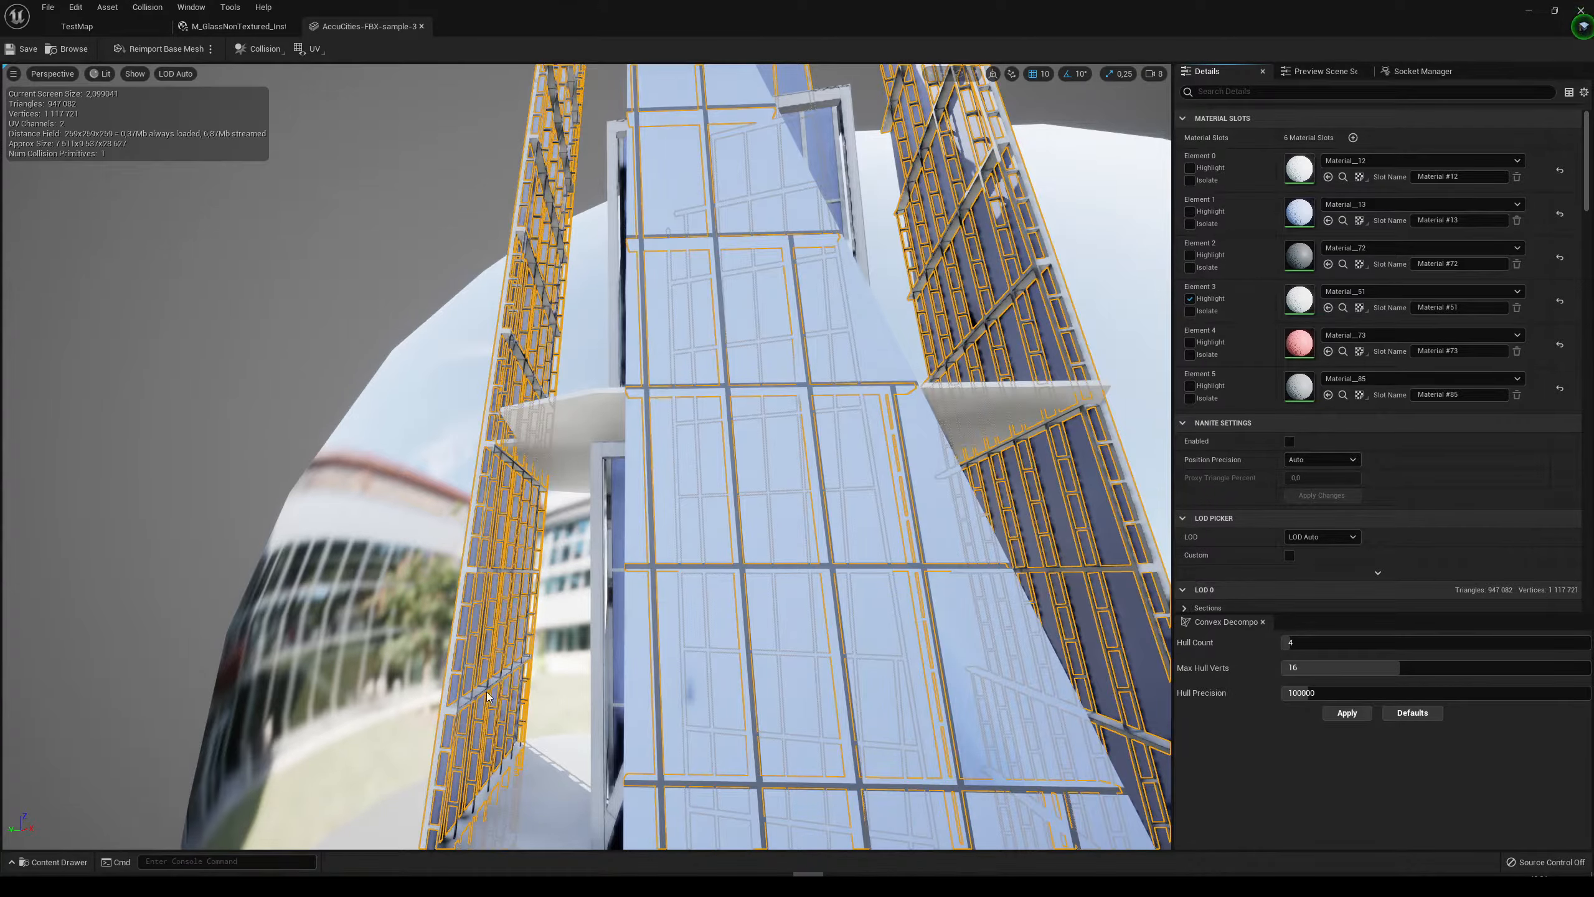
left_click(1190, 300)
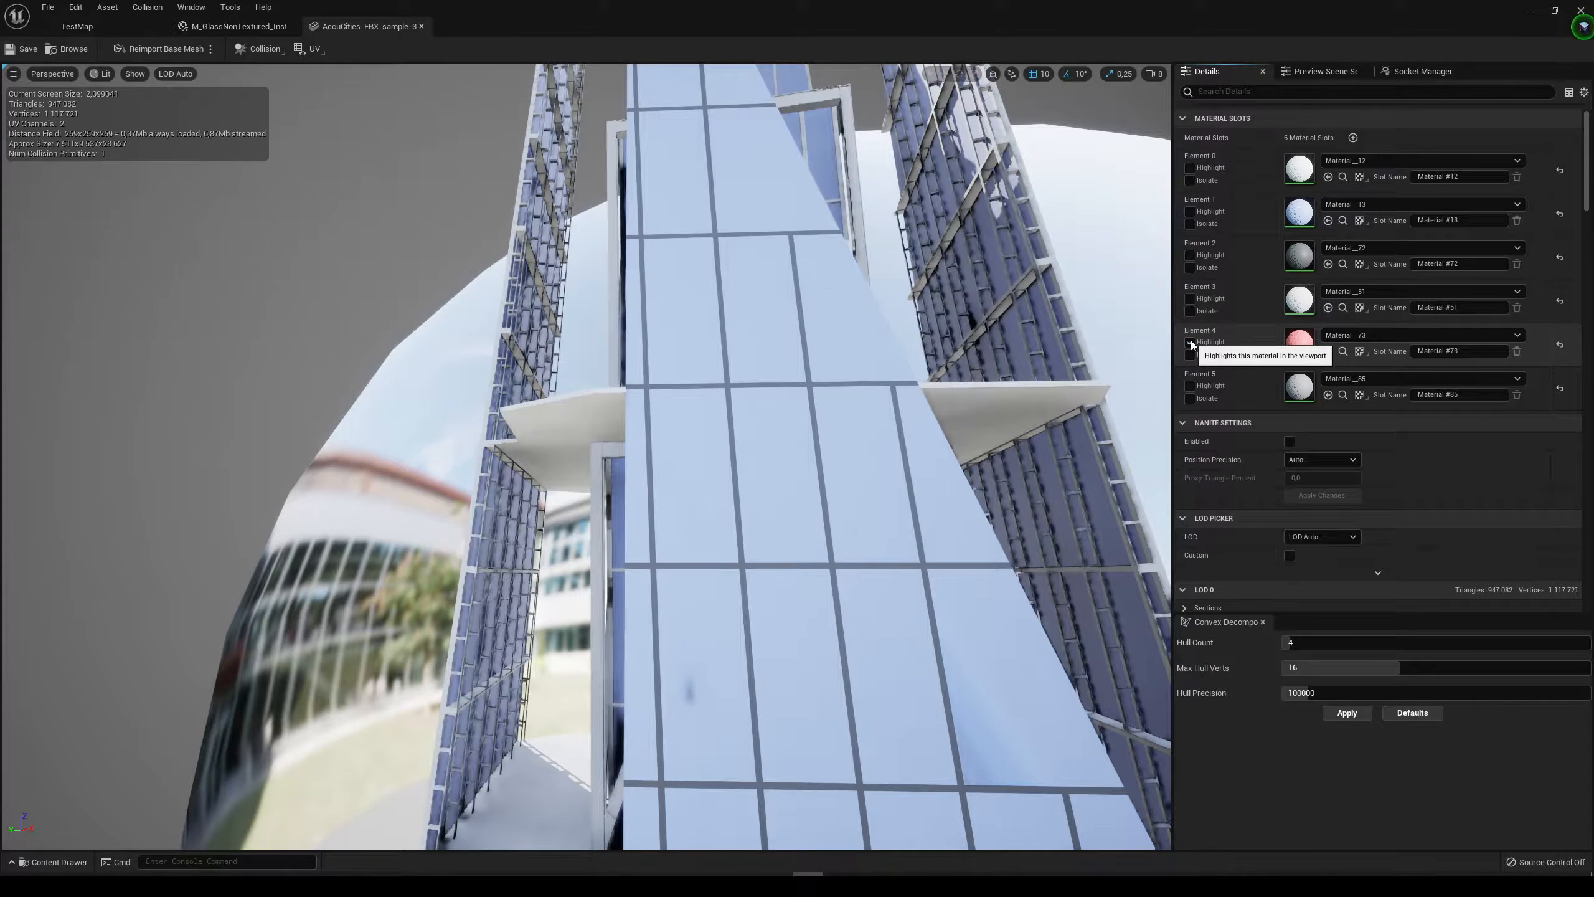
Highlight material Element 4 and then Element 5 to examine where each is used on the tower.
left_click(1190, 343)
left_click_drag(587, 457, 915, 400, "alt")
mouse_move(968, 442)
right_mouse_down()
mouse_move(1023, 433)
mouse_move(991, 428)
right_mouse_up()
key("w")
key("s")
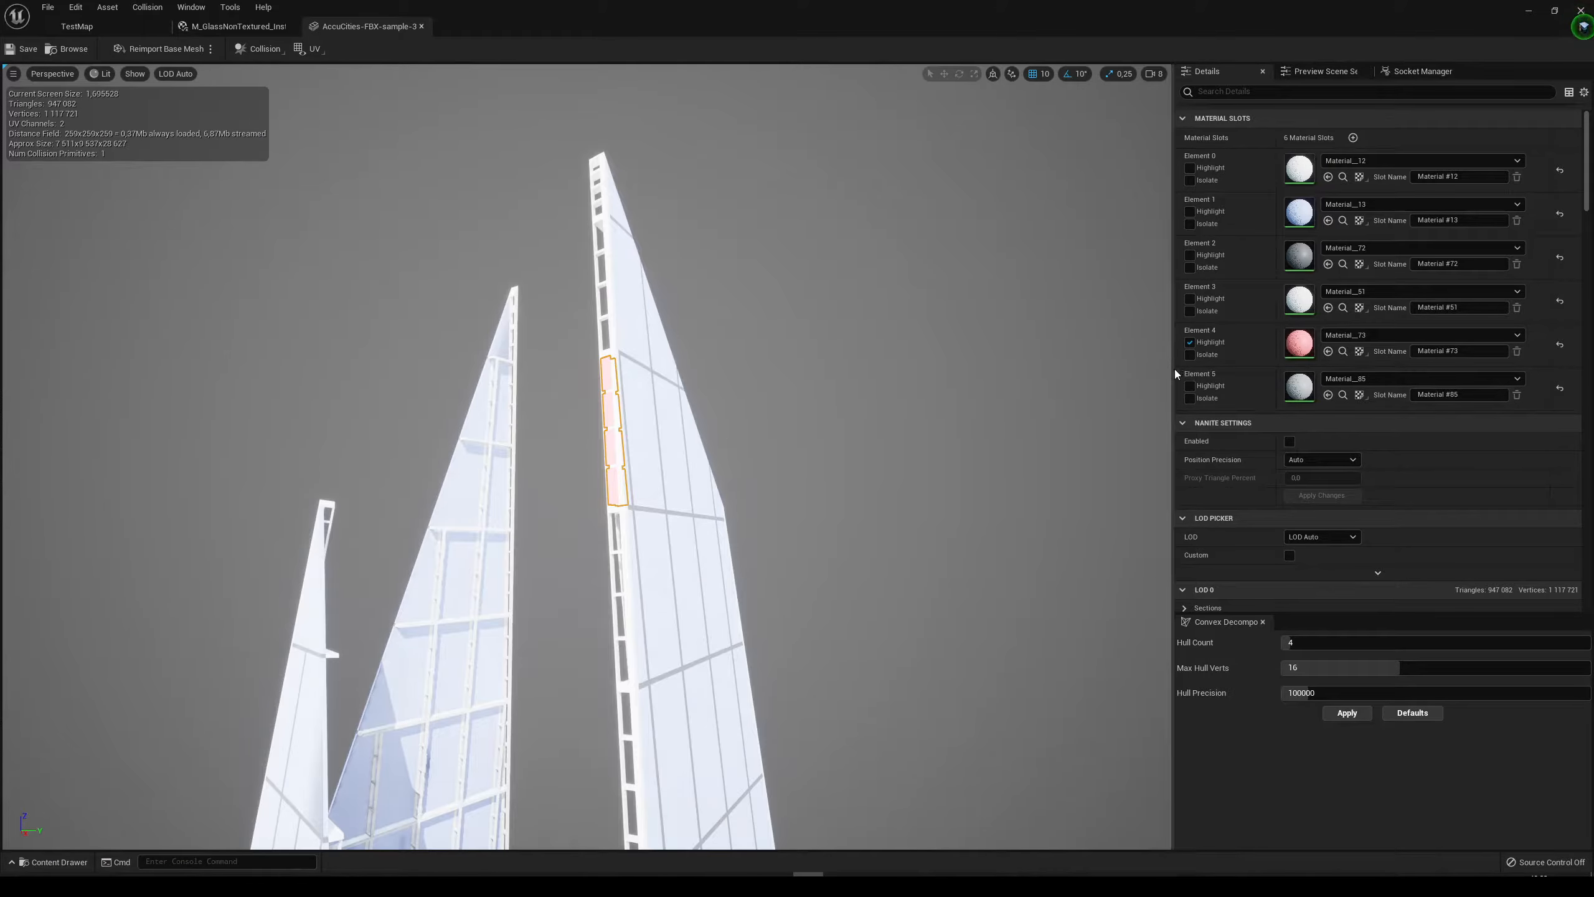
left_click(1190, 343)
left_click(1190, 343)
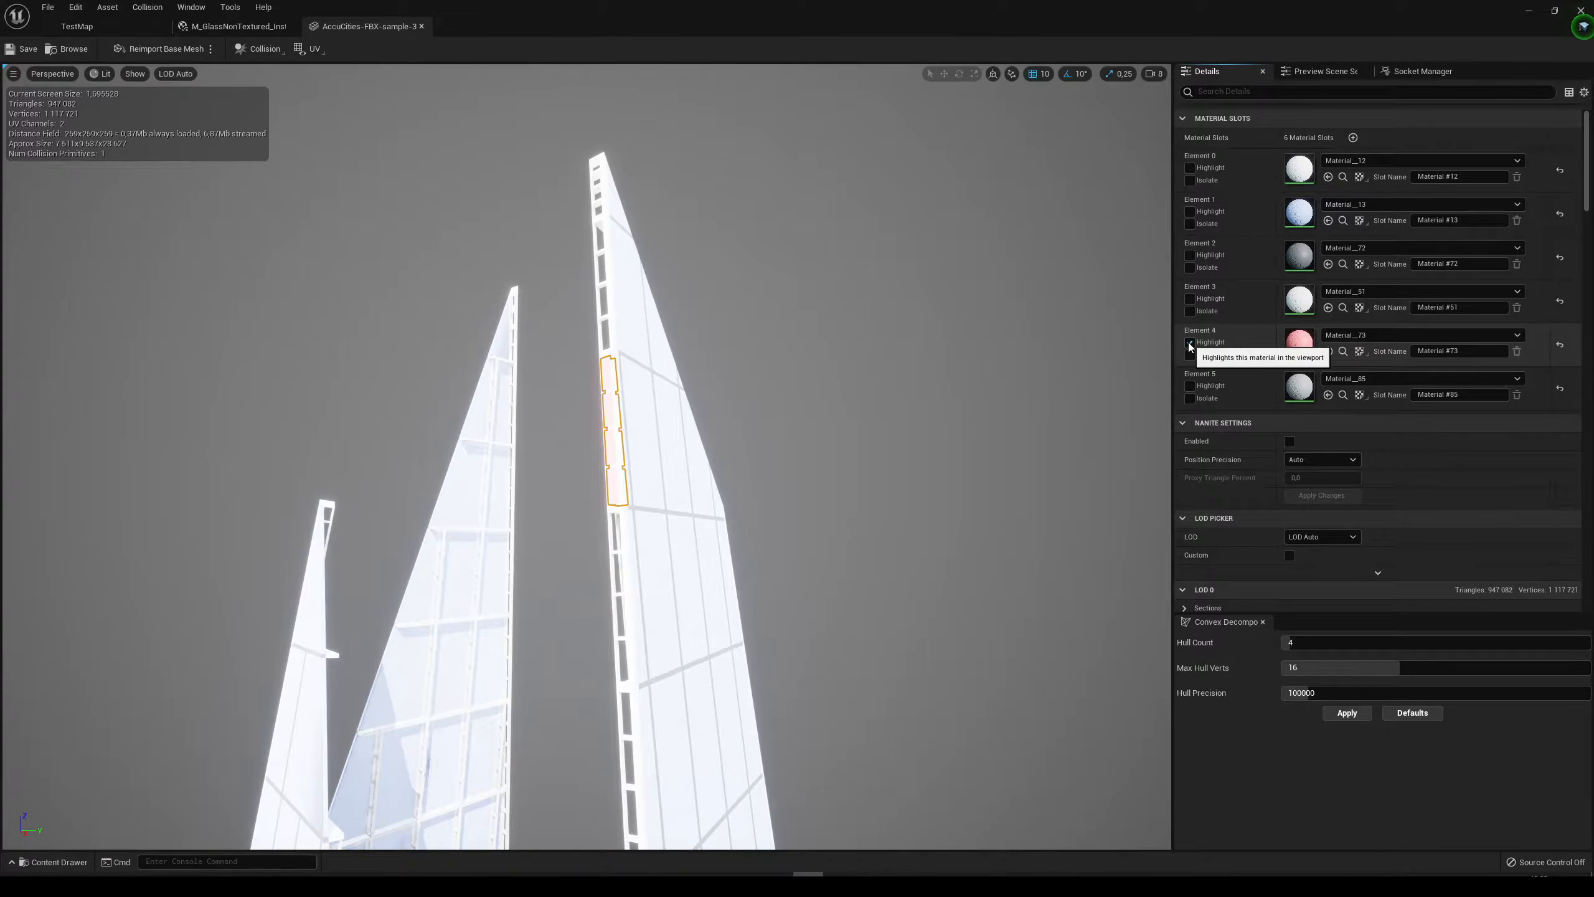
left_click(1190, 343)
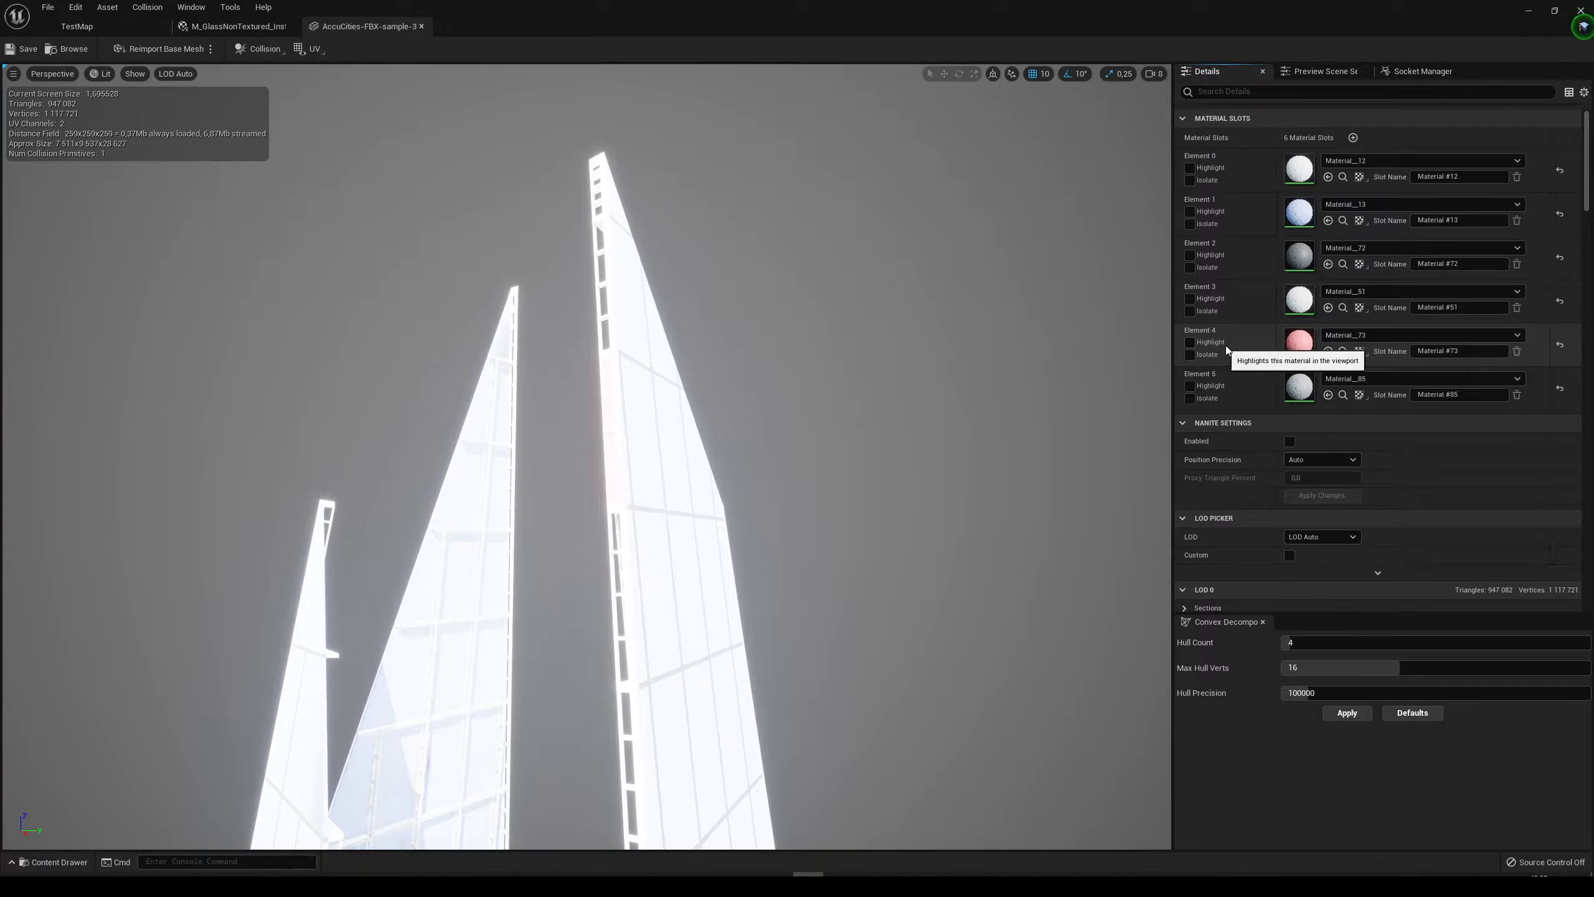
left_click(1191, 387)
right_click_drag(932, 371, 832, 356)
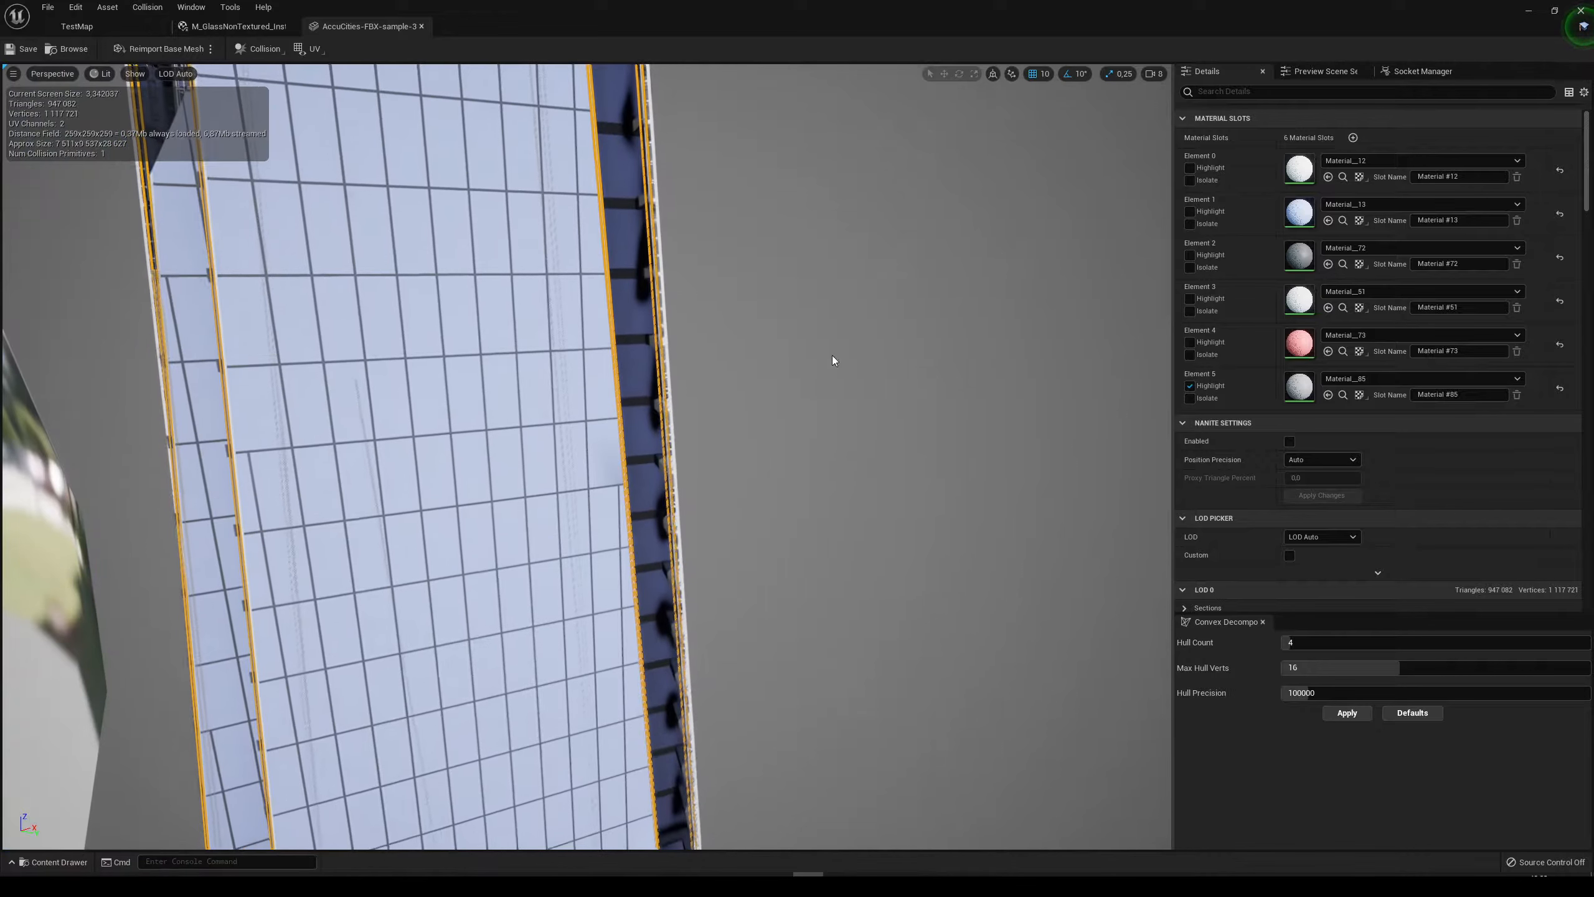
Highlight and isolate material Element 1 to check its surfaces, then restore the full tower mesh.
left_click(1191, 212)
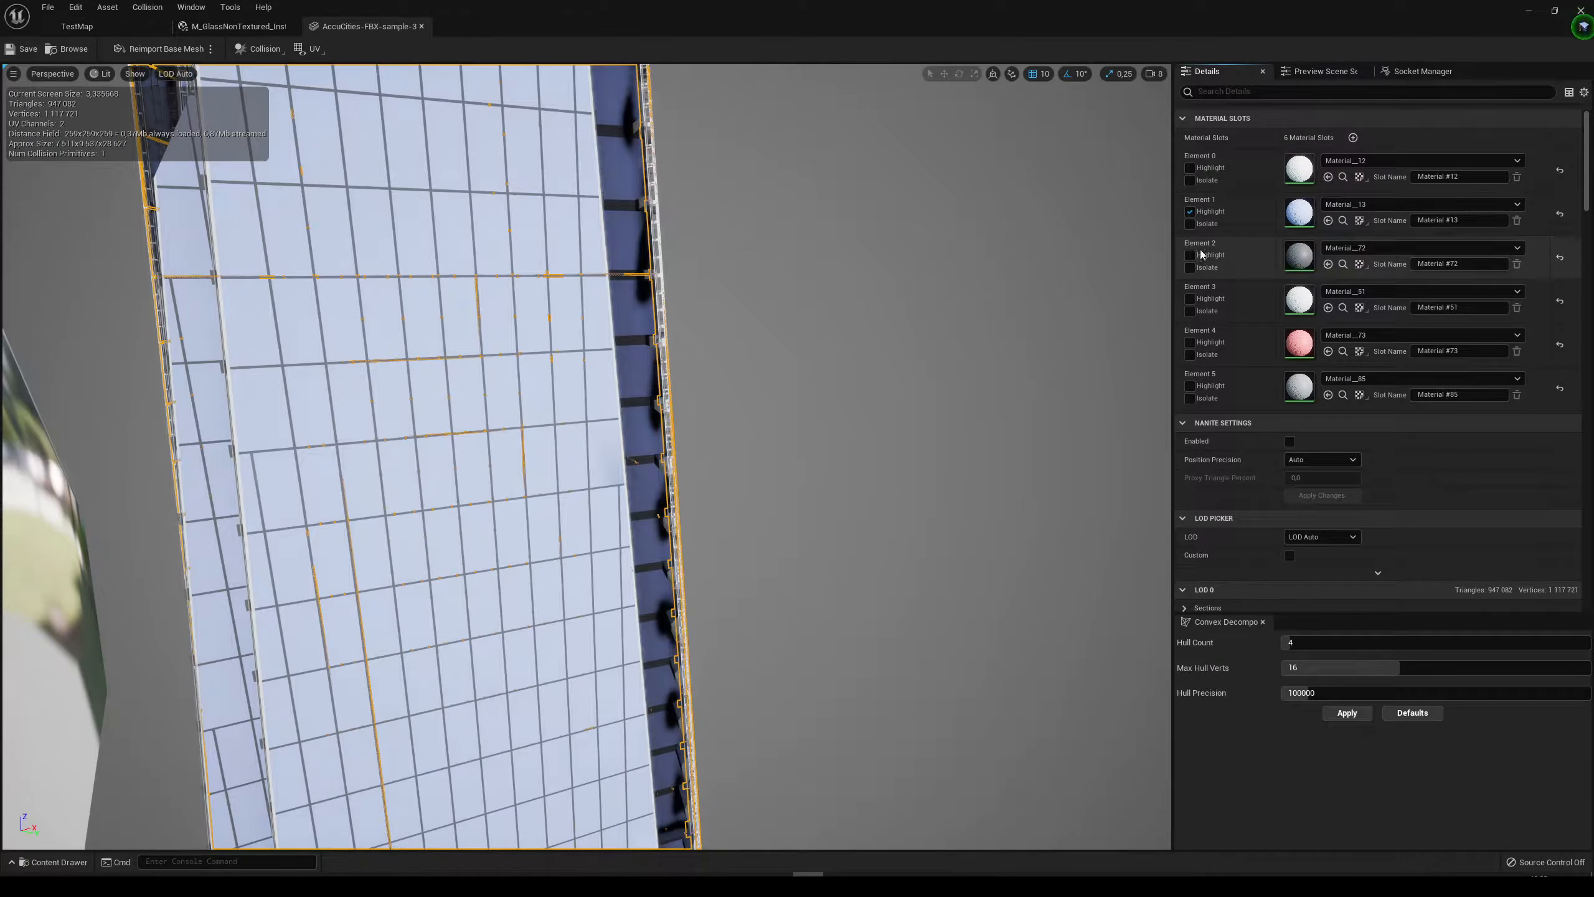
left_click(1189, 224)
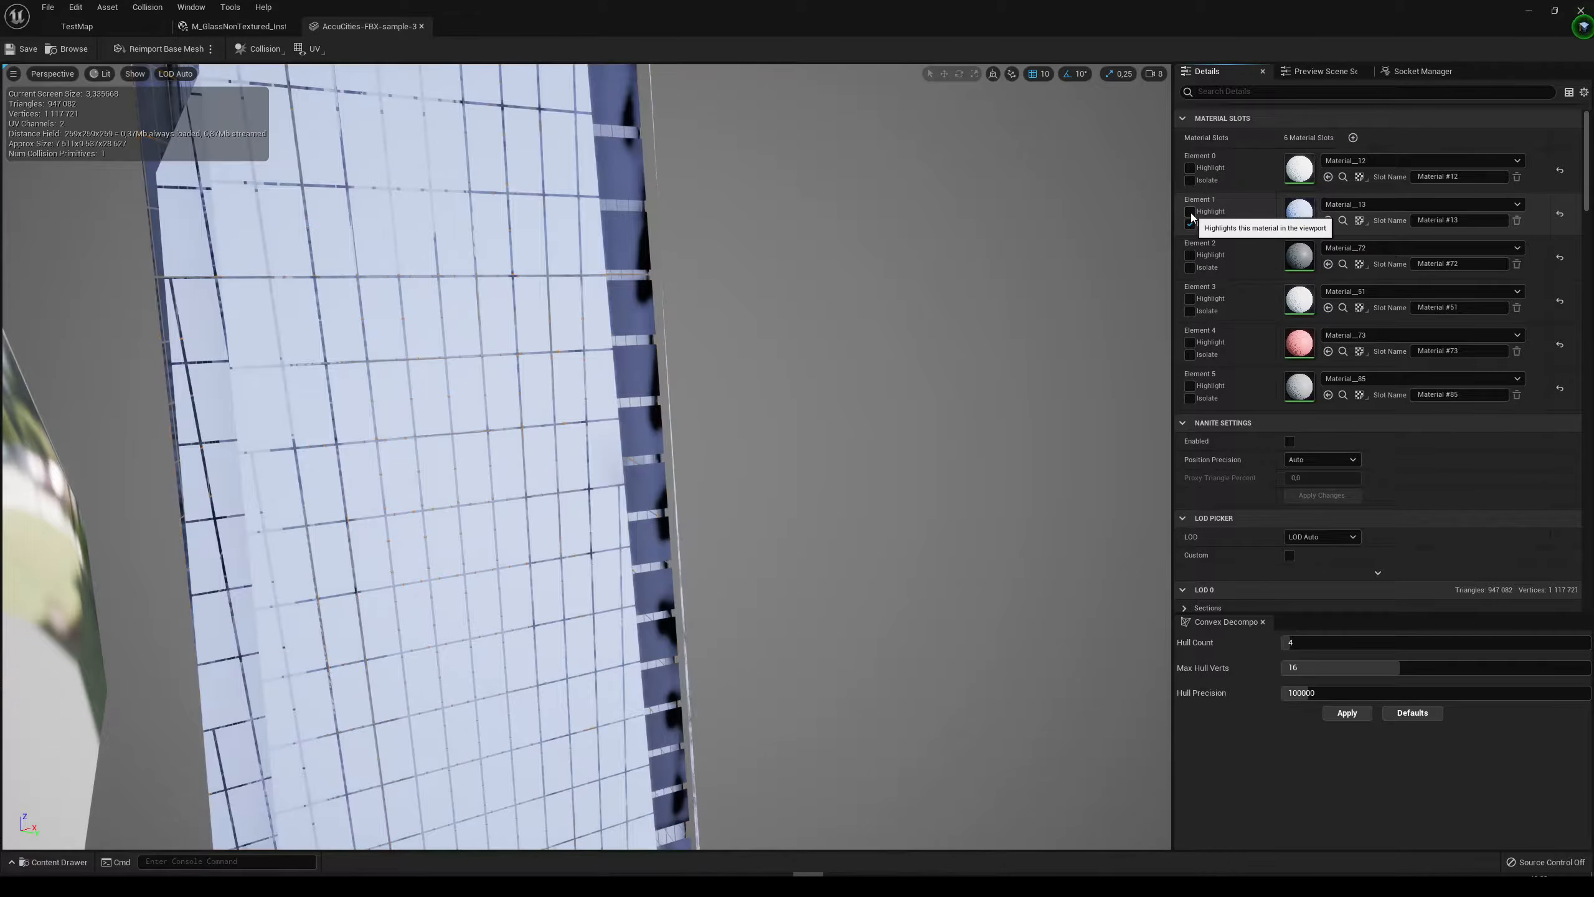
left_click(1191, 213)
left_click(1191, 224)
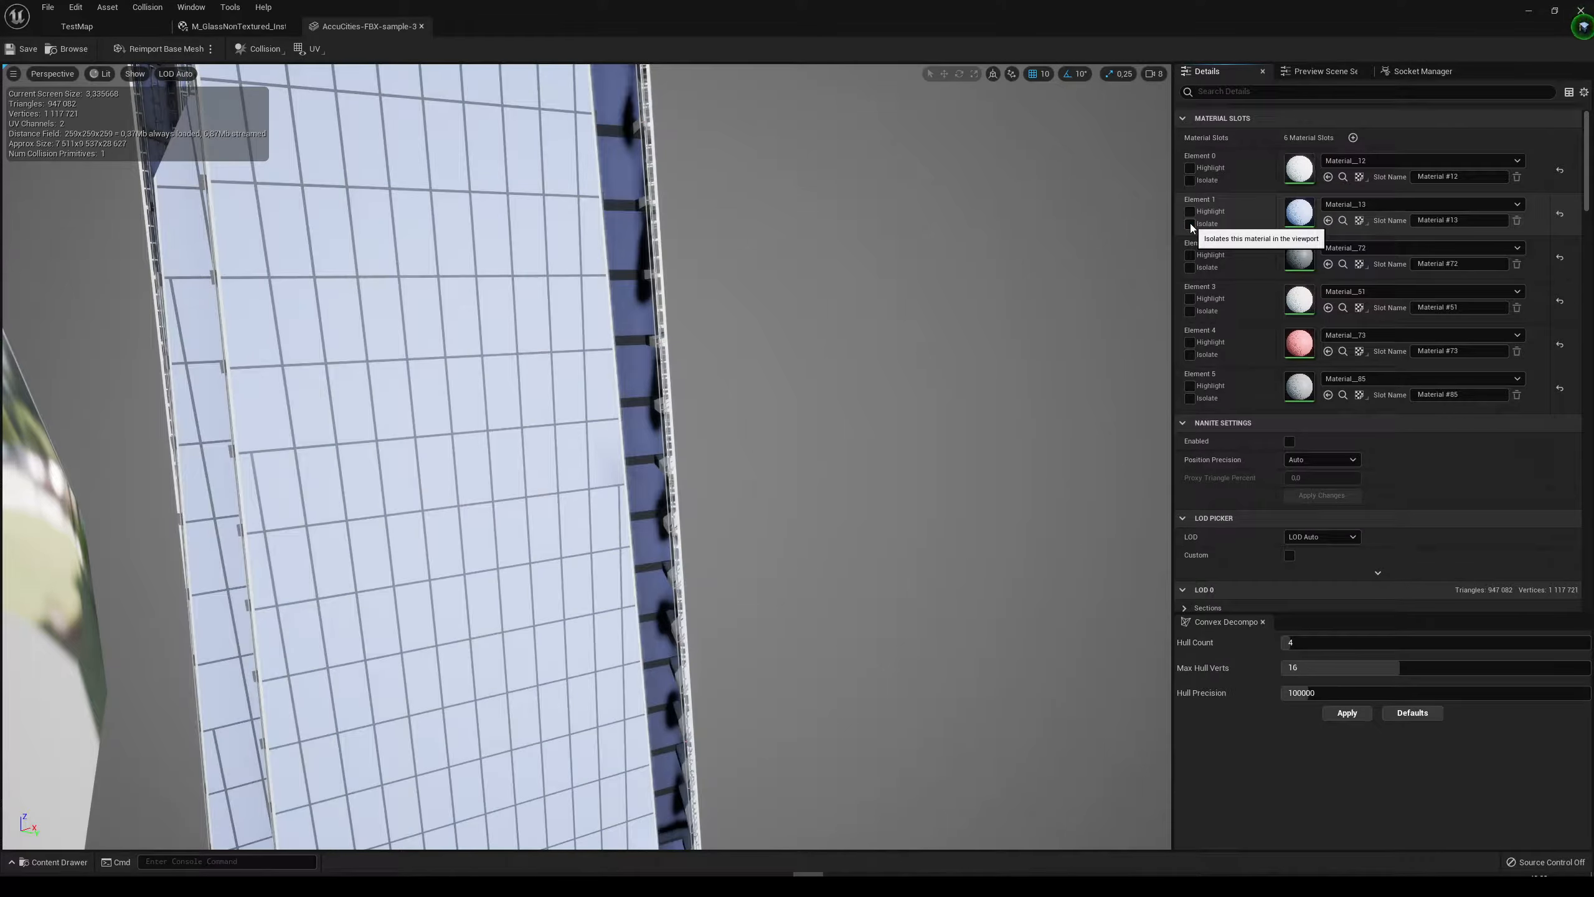
Toggle isolation of material Element 0 to examine its surfaces on their own, then show the whole mesh.
left_click(1190, 181)
left_click(1191, 182)
left_click(1191, 182)
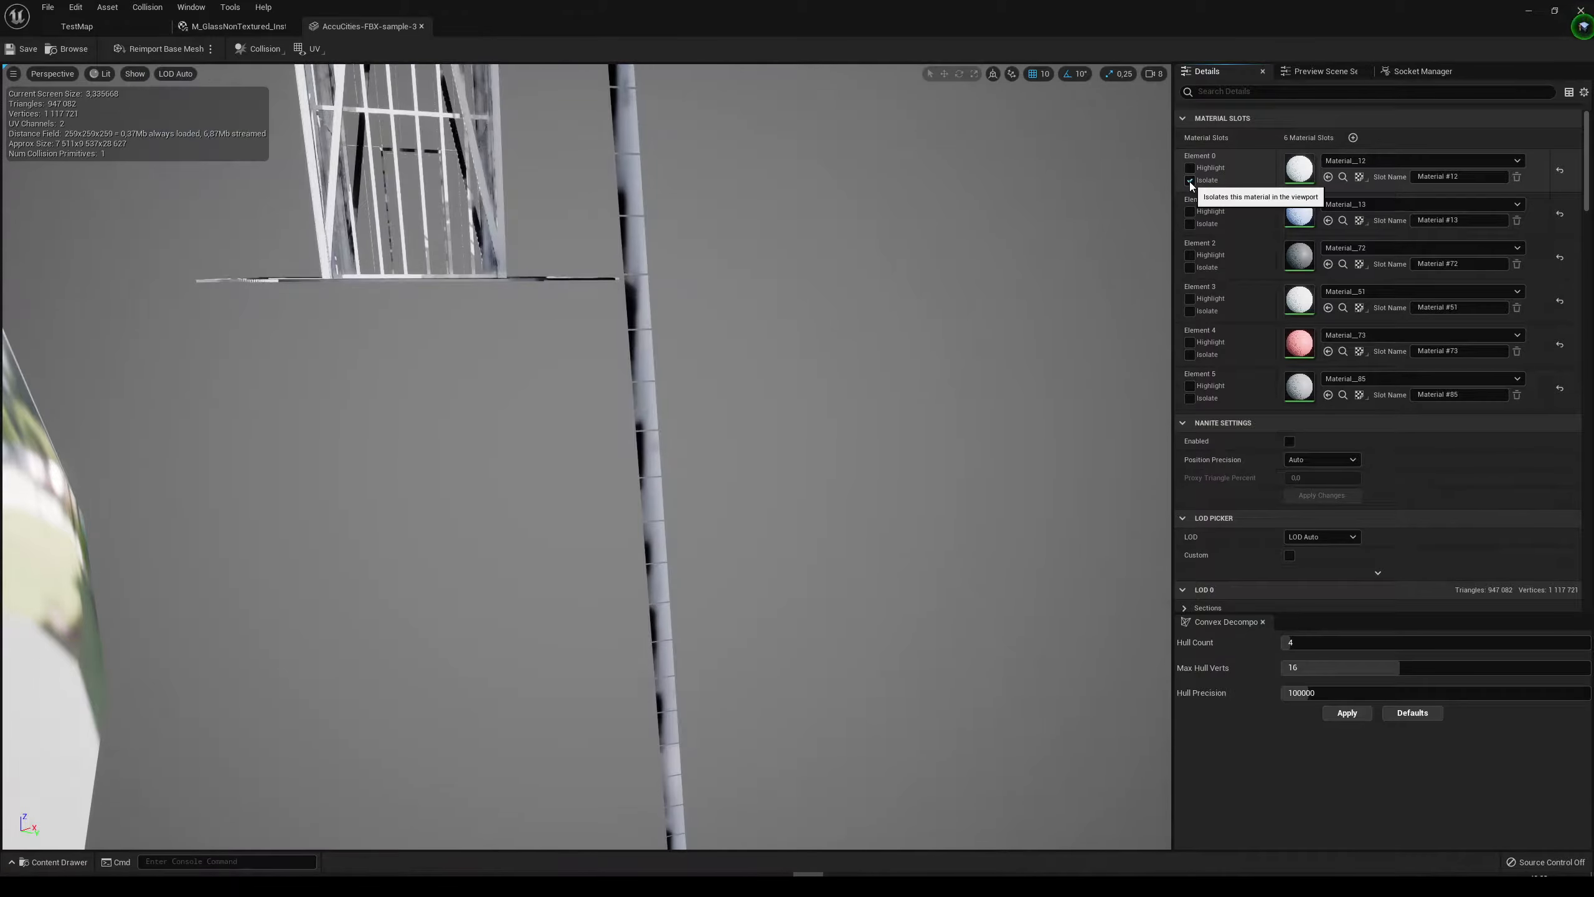
left_click(1190, 182)
left_click(1190, 181)
left_click(1191, 181)
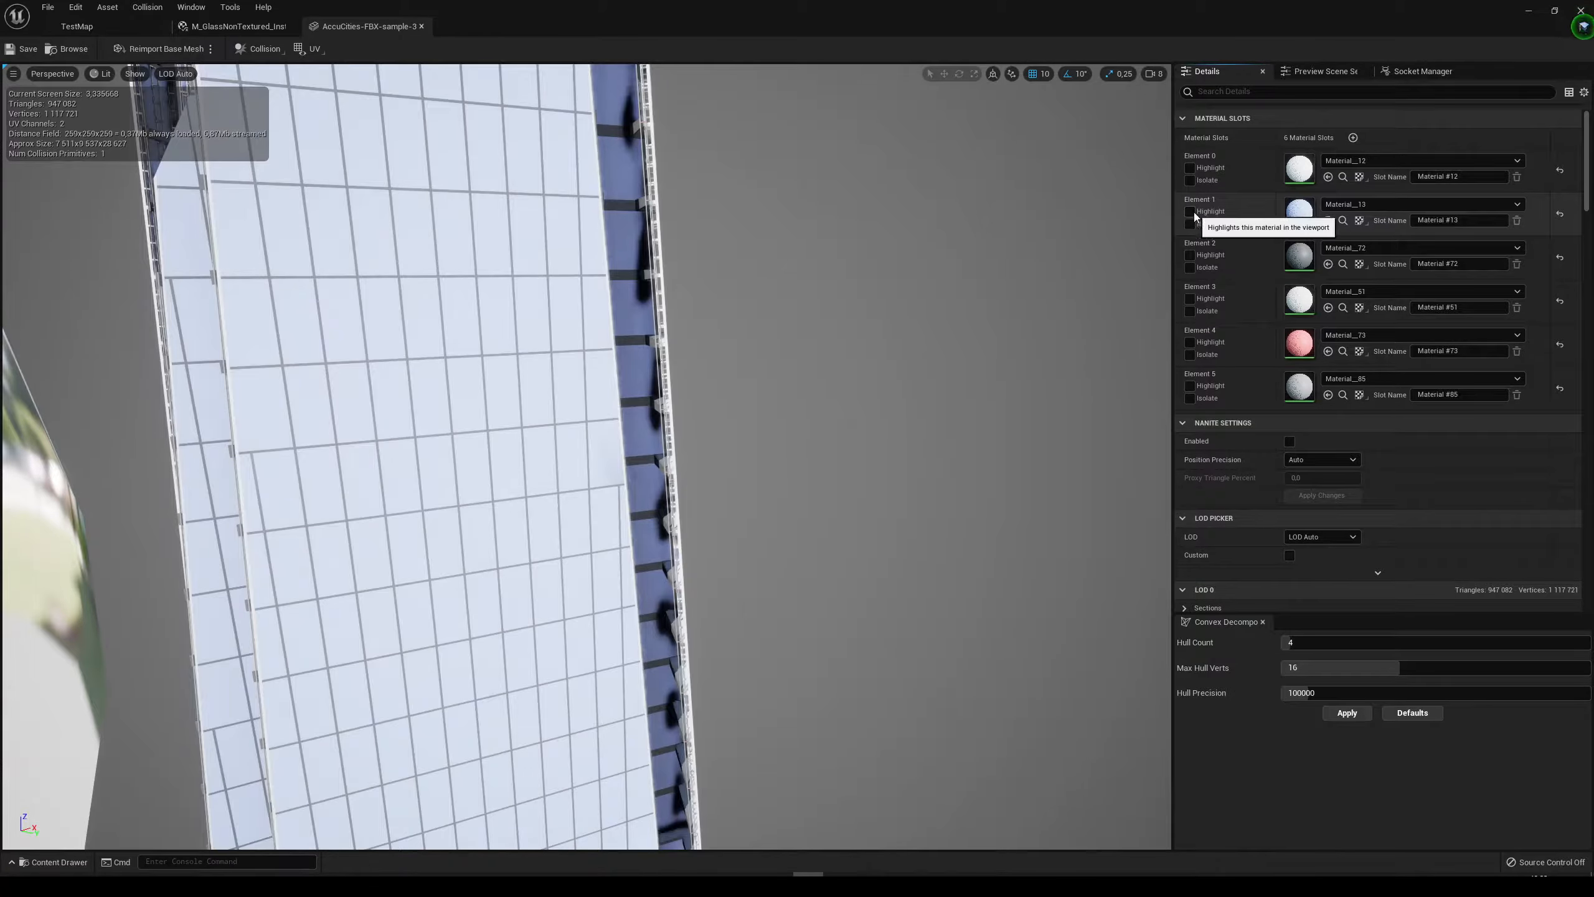
Compare material Elements 0 and 1 by isolating each in turn, leaving Element 1 isolated.
right_click_drag(299, 312, 251, 302)
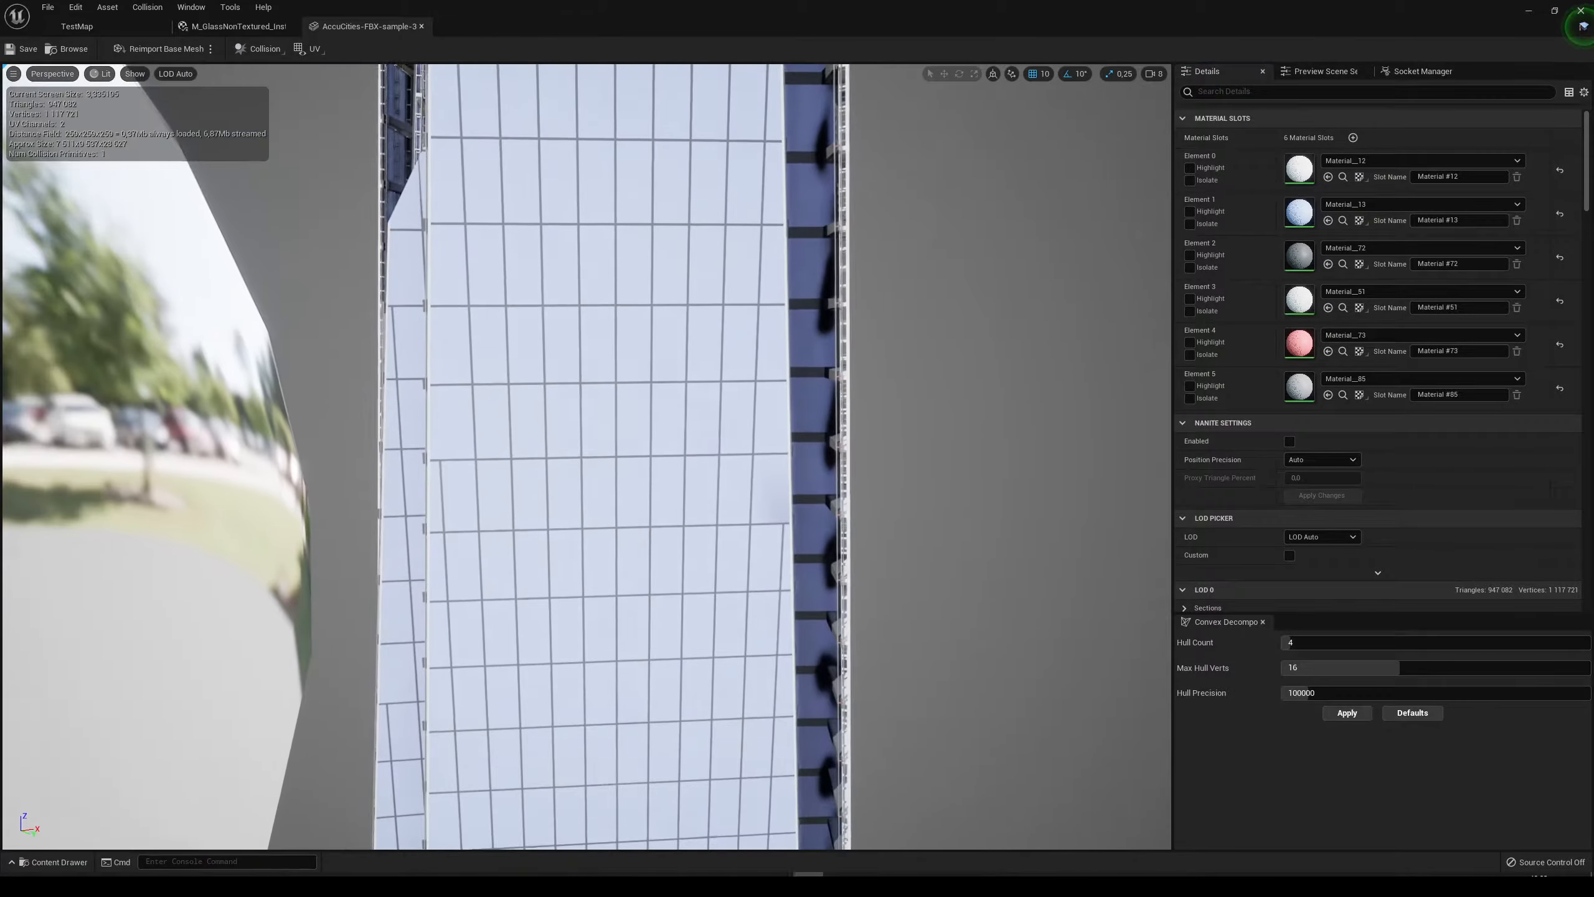
left_click(1190, 181)
left_click(1191, 181)
left_click(1190, 224)
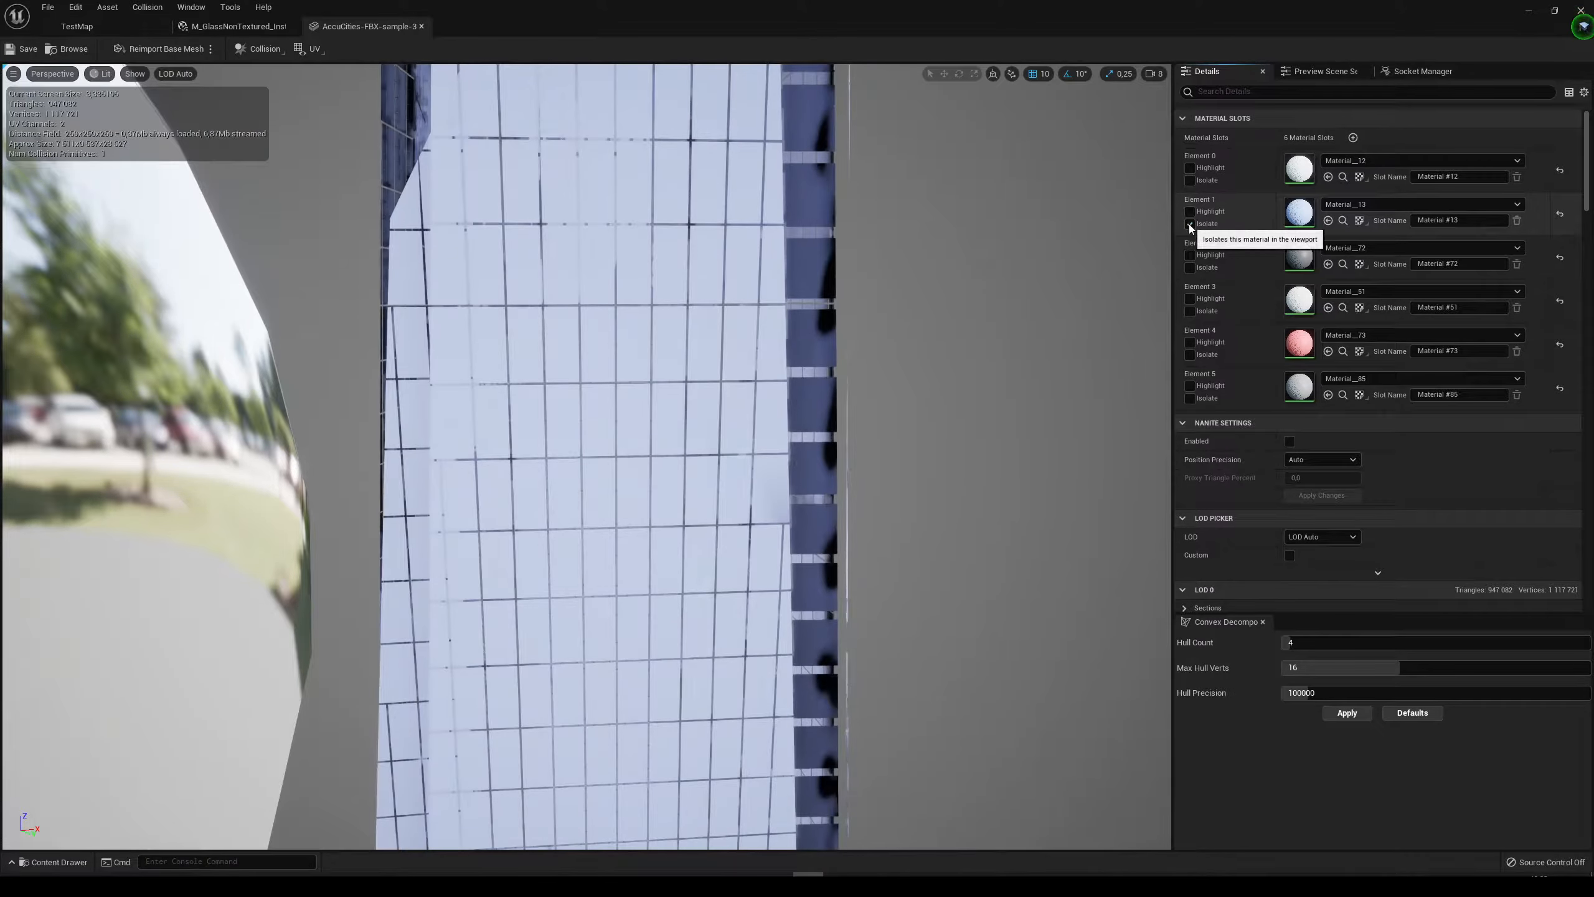
Isolate material Elements 2, 1 and 0 in turn to compare which surfaces of the tower each one covers.
left_click(1189, 269)
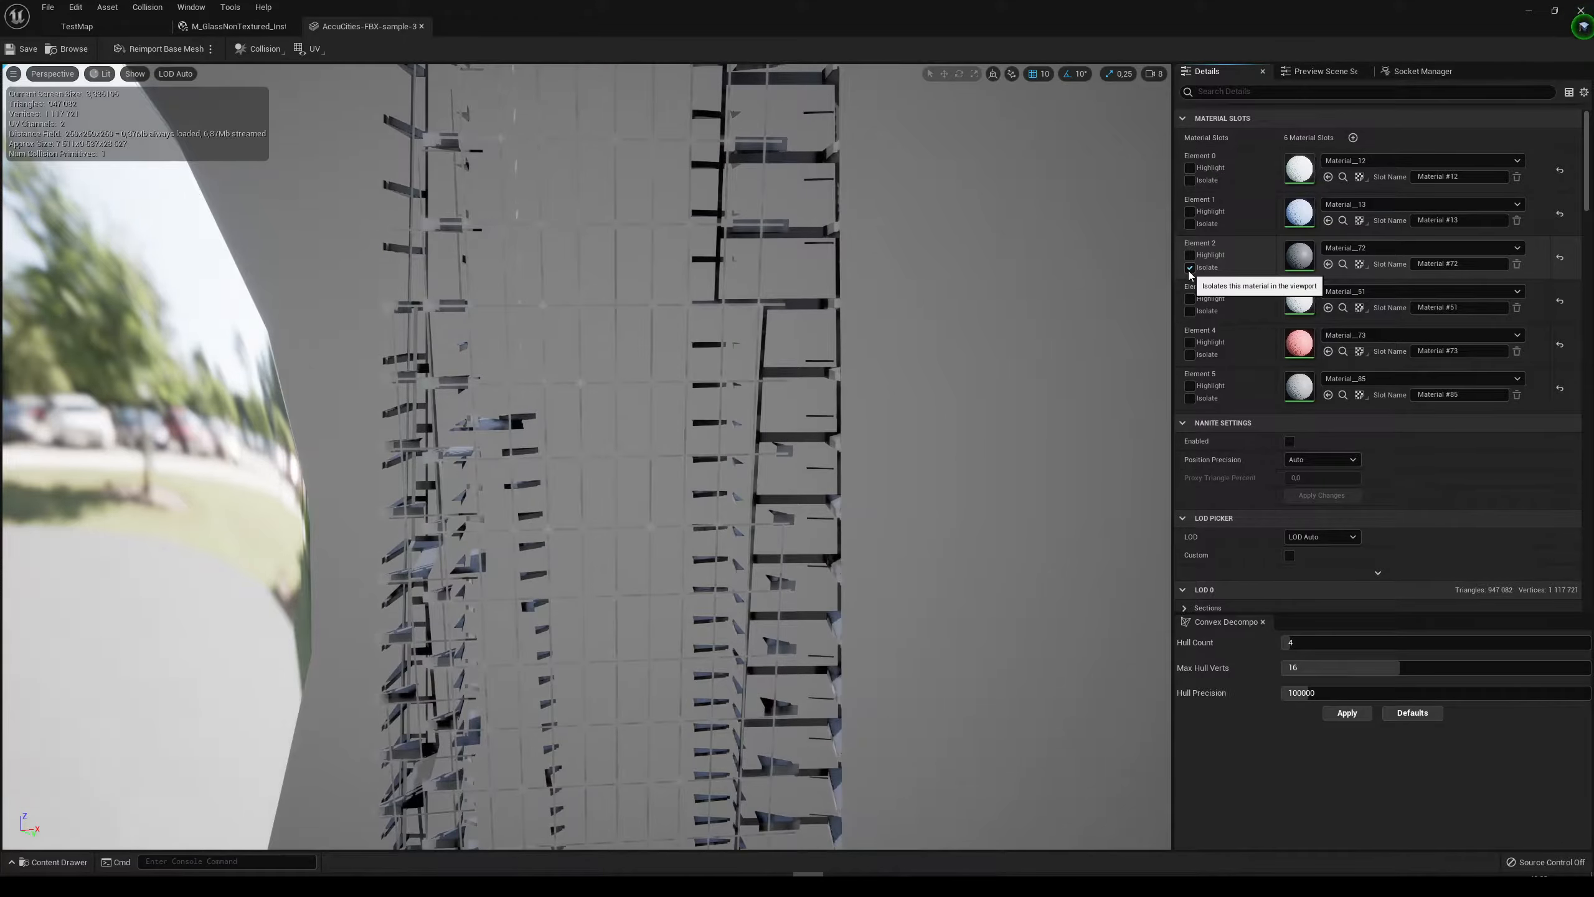
left_click(1190, 270)
left_click(1189, 269)
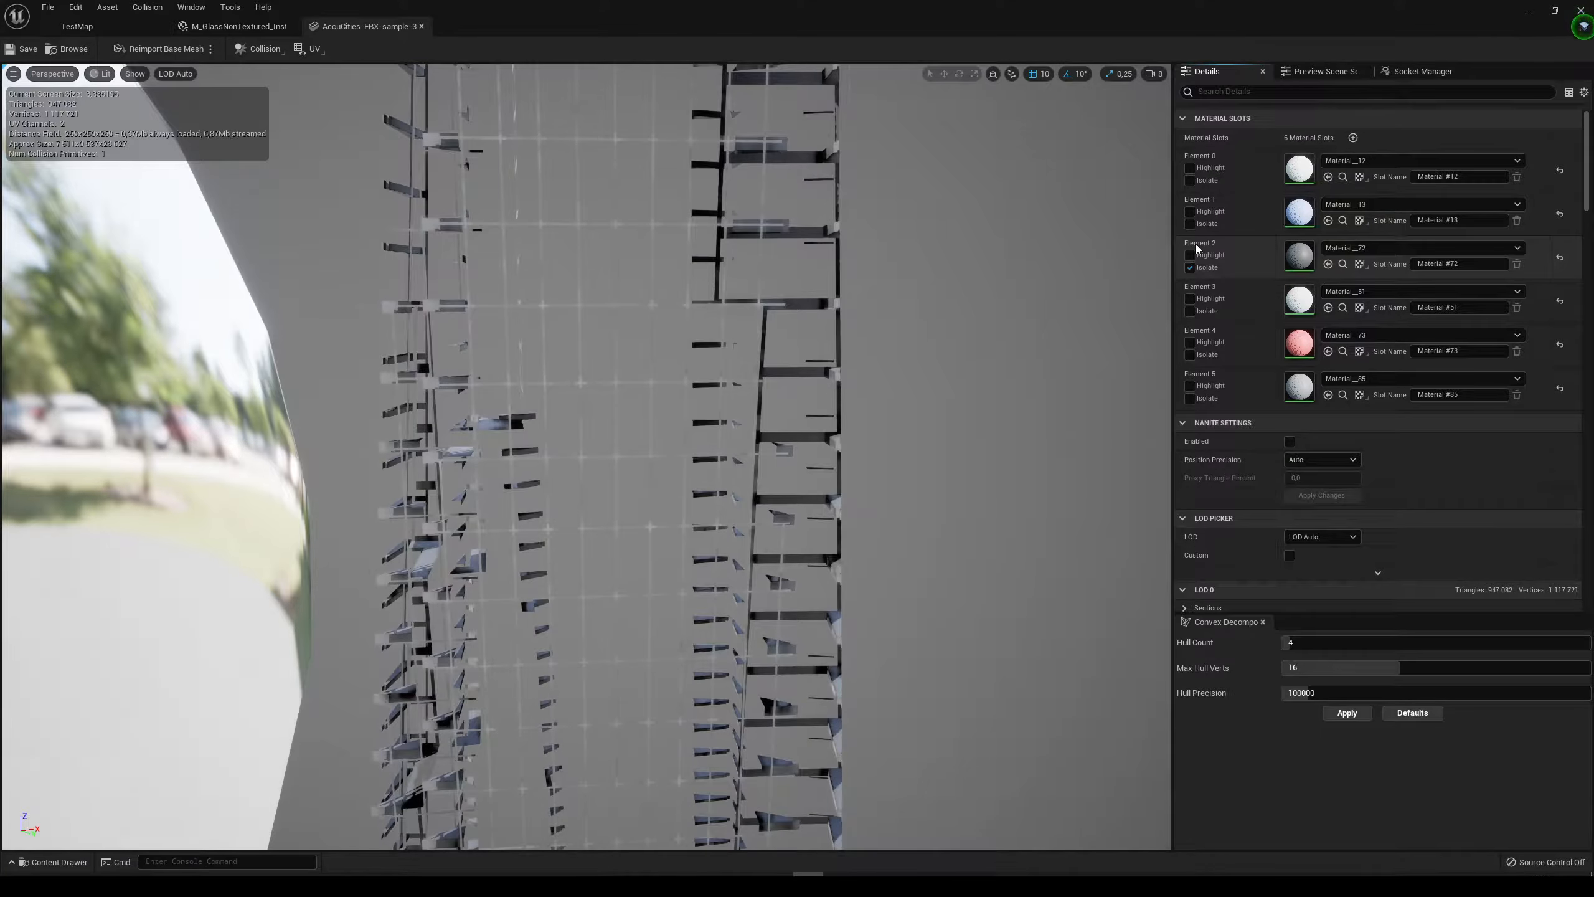
left_click(1190, 224)
left_click(1190, 182)
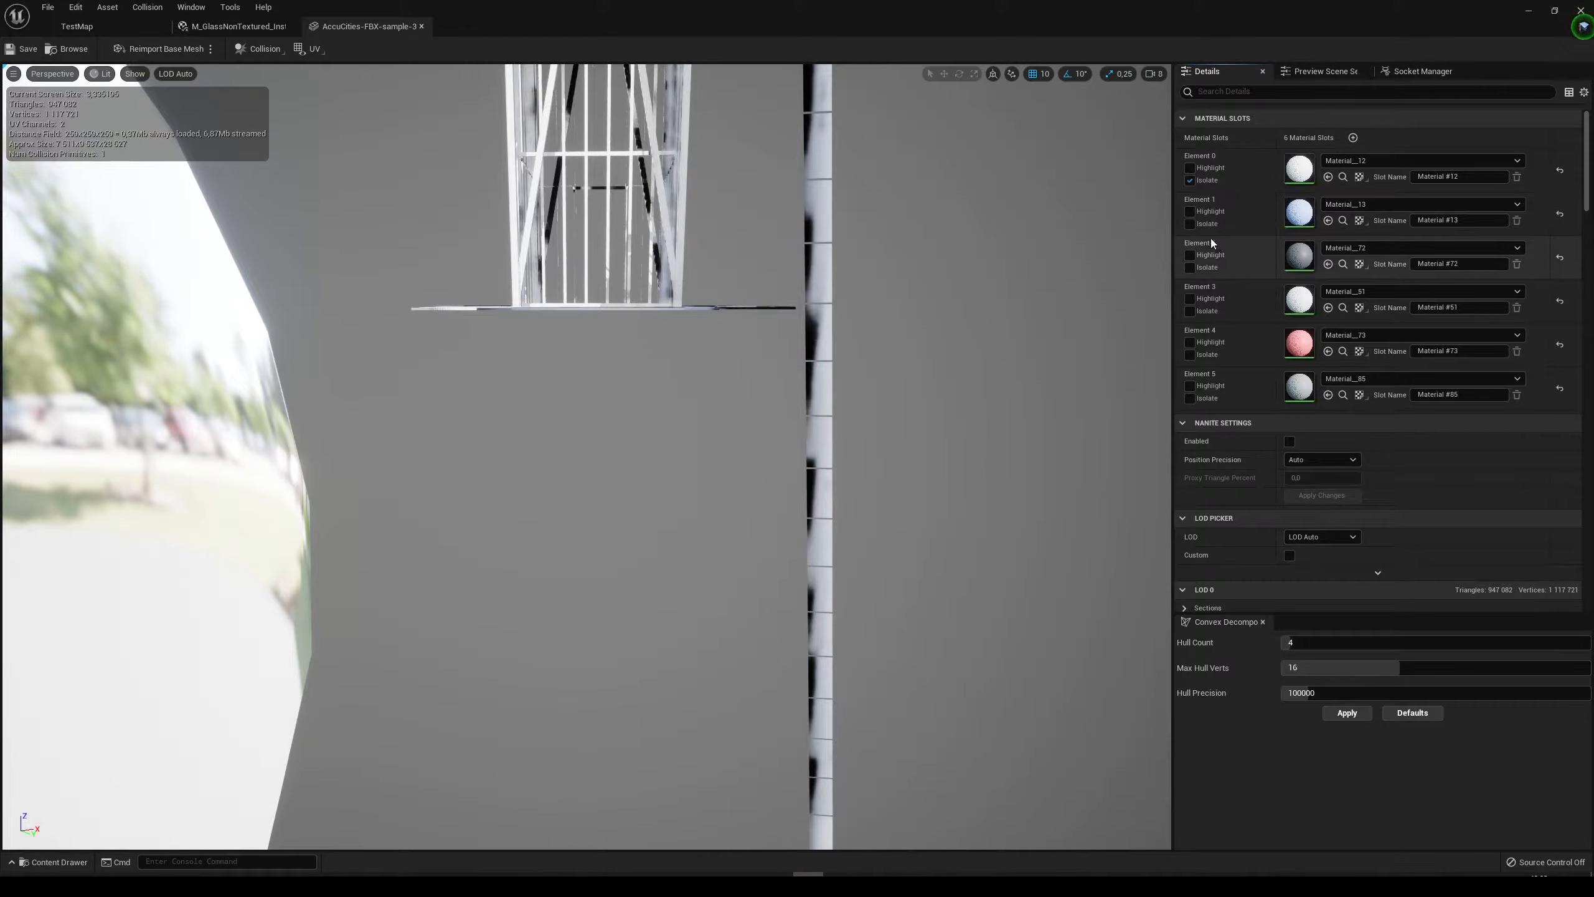
left_click(1190, 180)
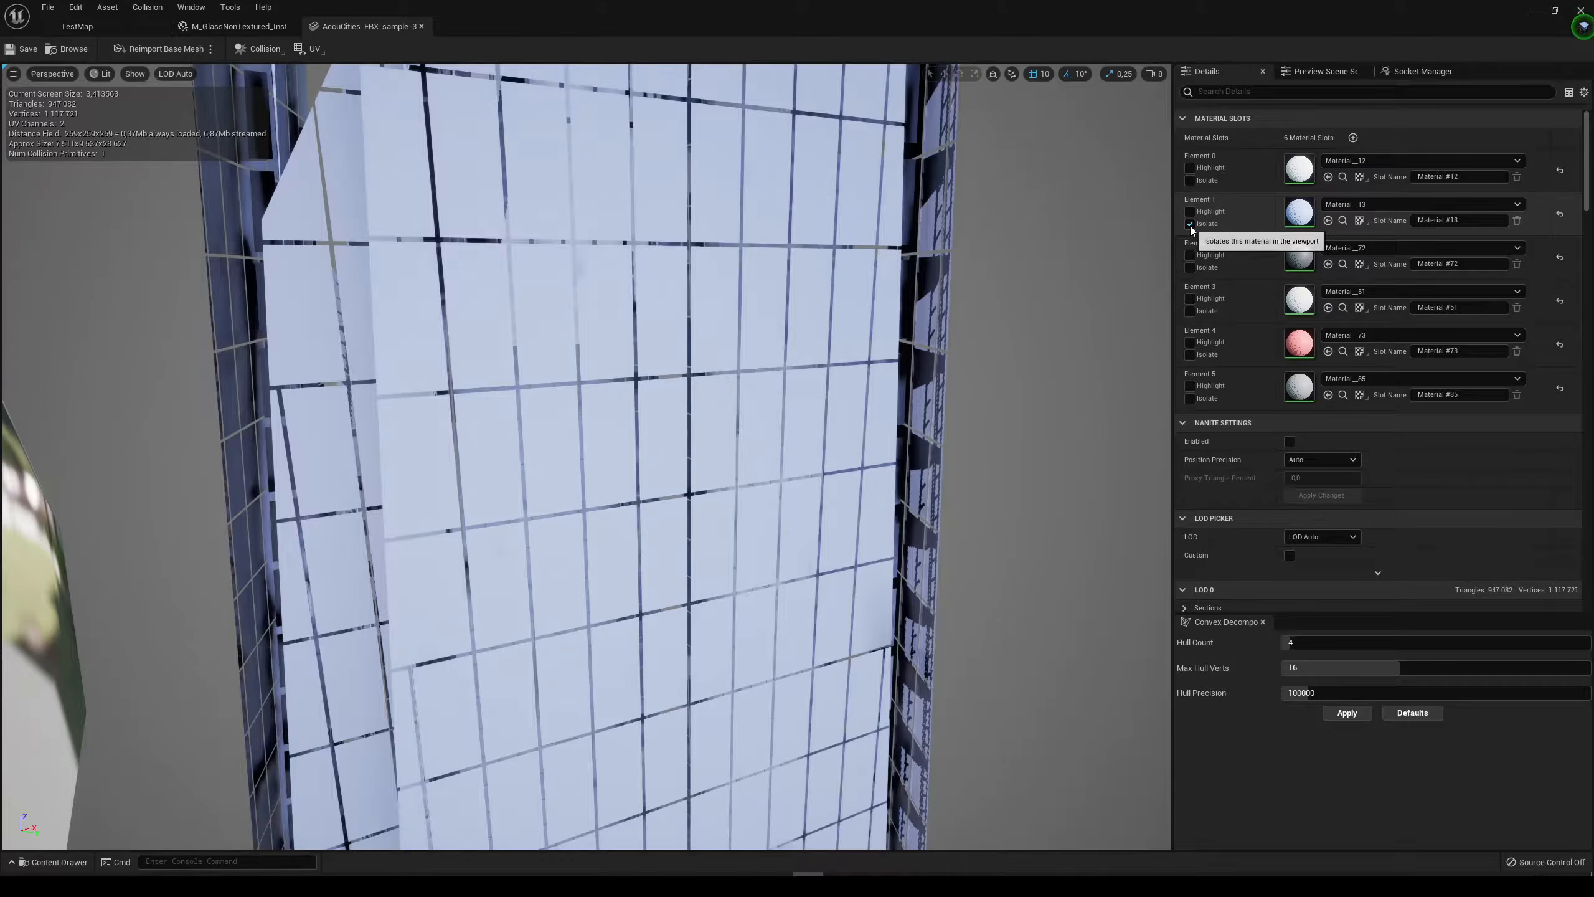
Assign M_GlassNonTextured_Inst to material Element 1, check the glass on the tower, and save the mesh.
left_click(1387, 204)
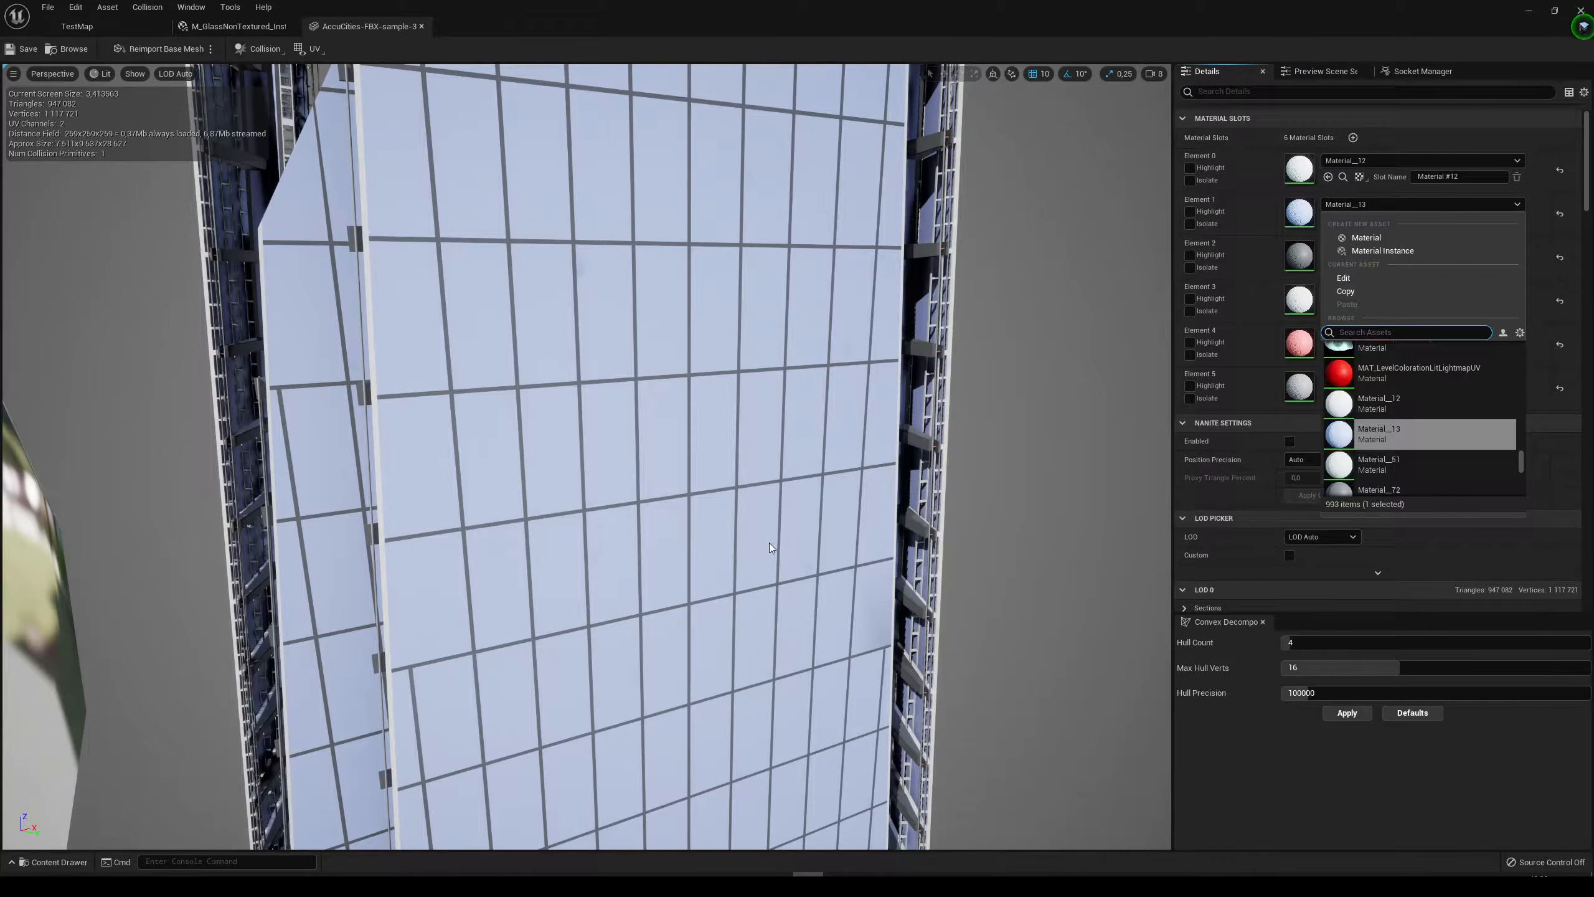
type("M_glass")
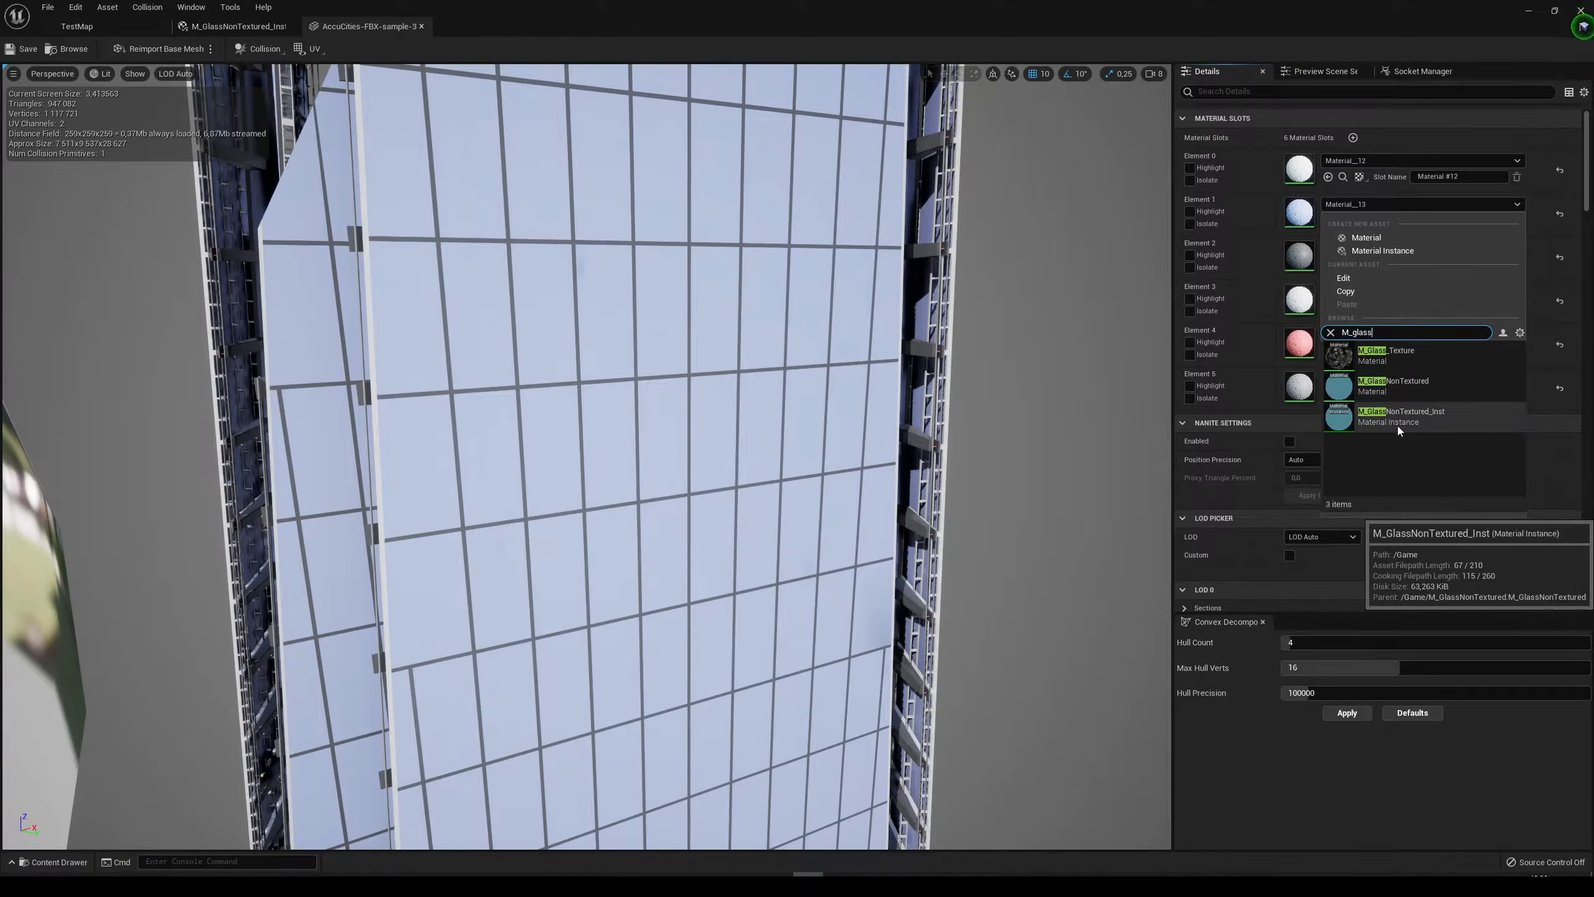
left_click(1428, 420)
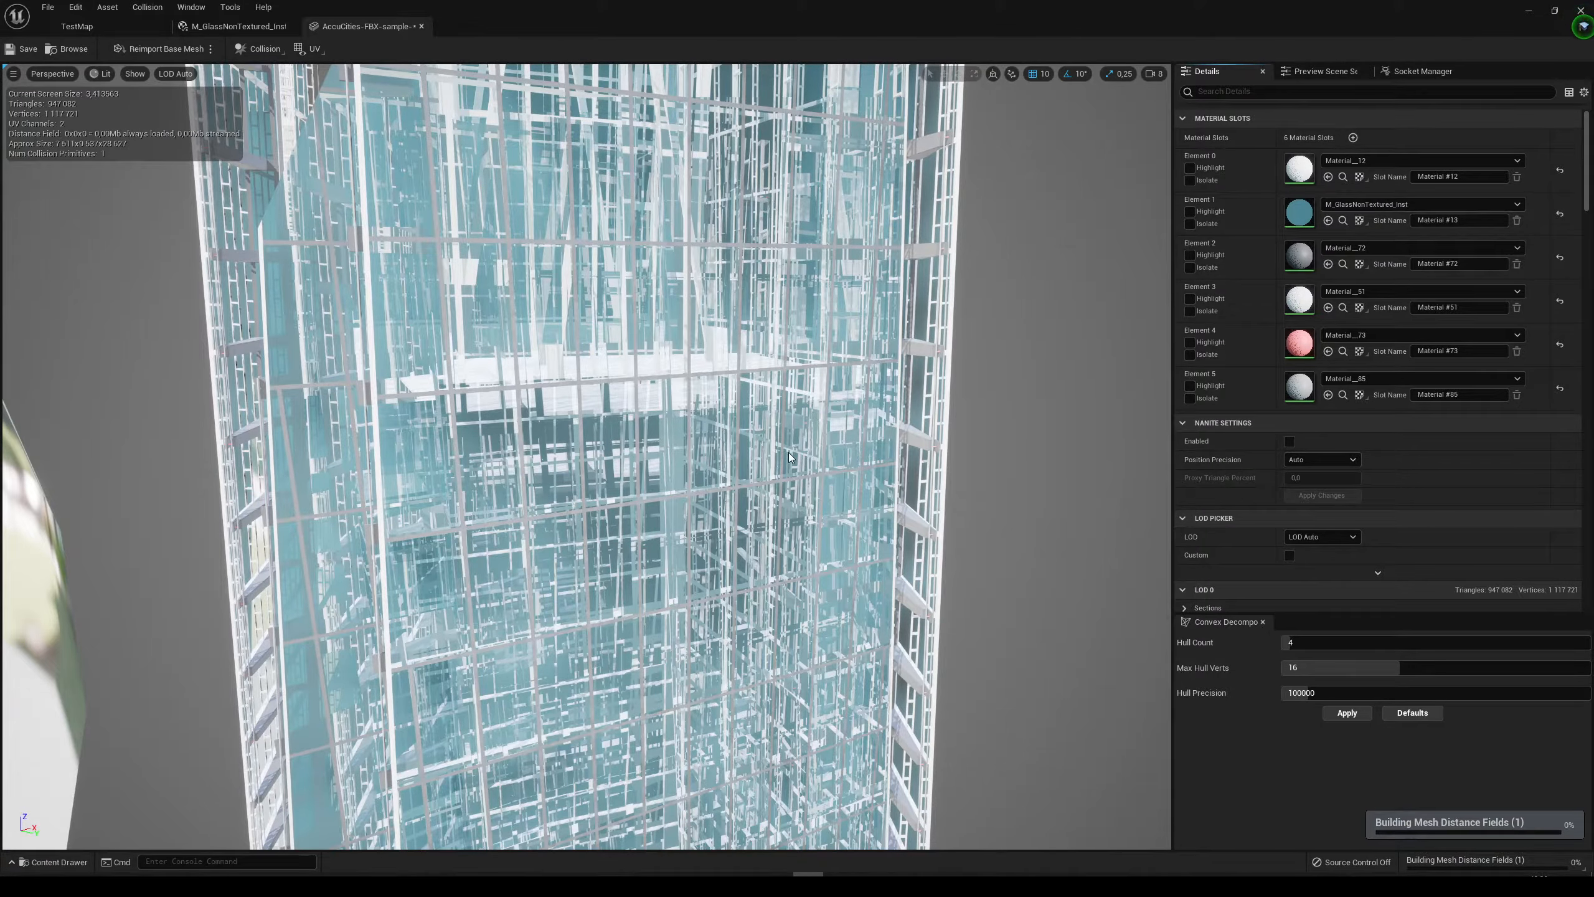
key("s")
right_click_drag(929, 514, 717, 462)
key("s")
key("w")
key("s")
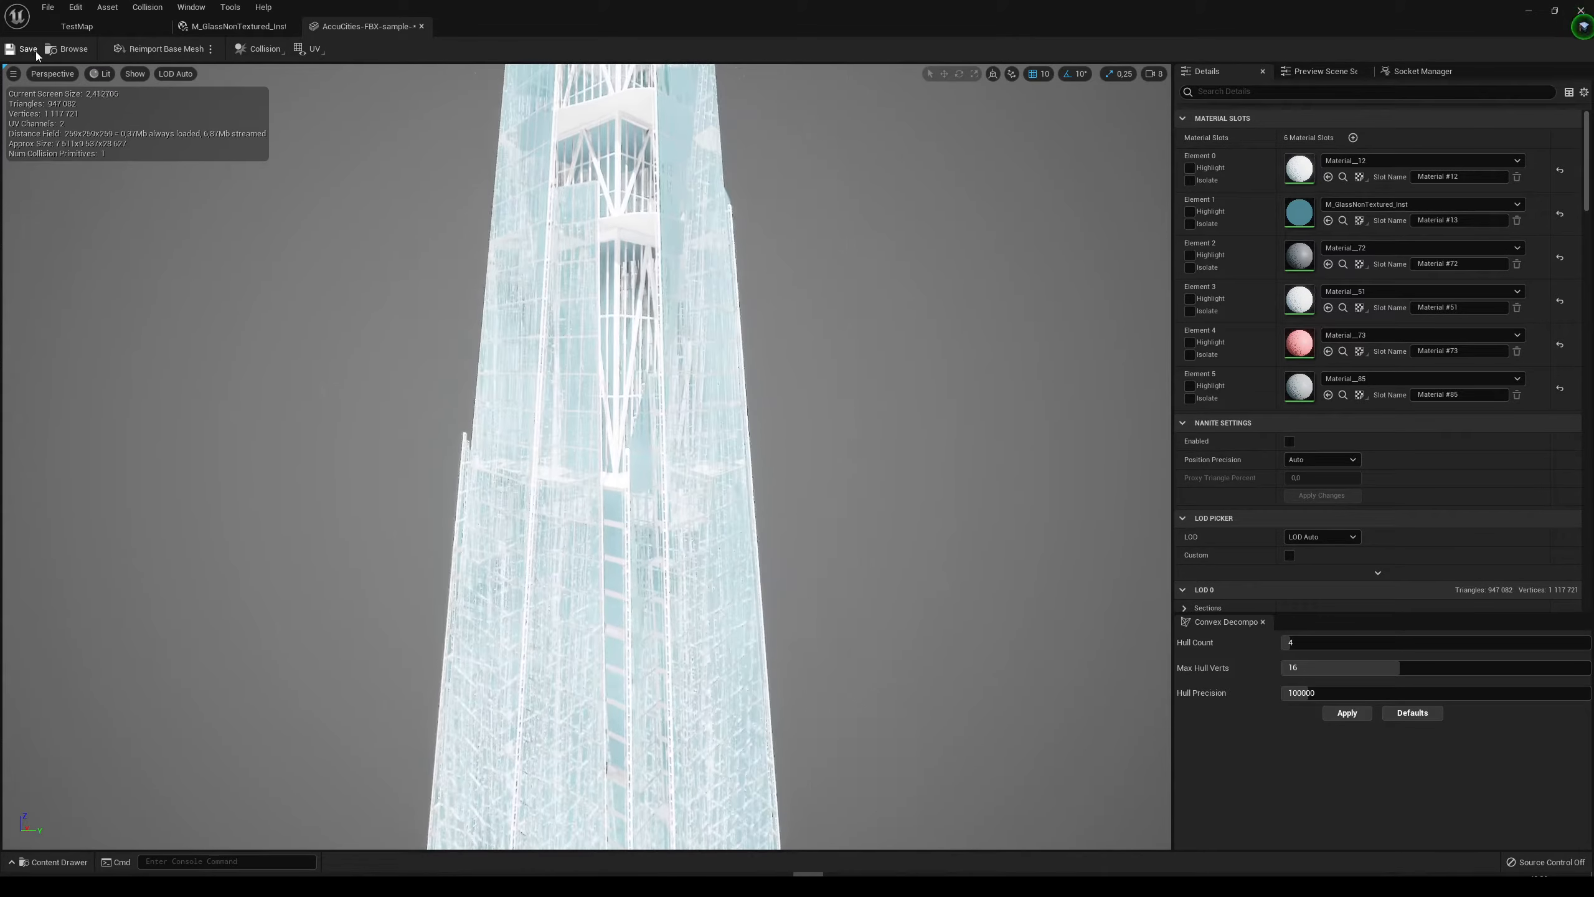
left_click(25, 50)
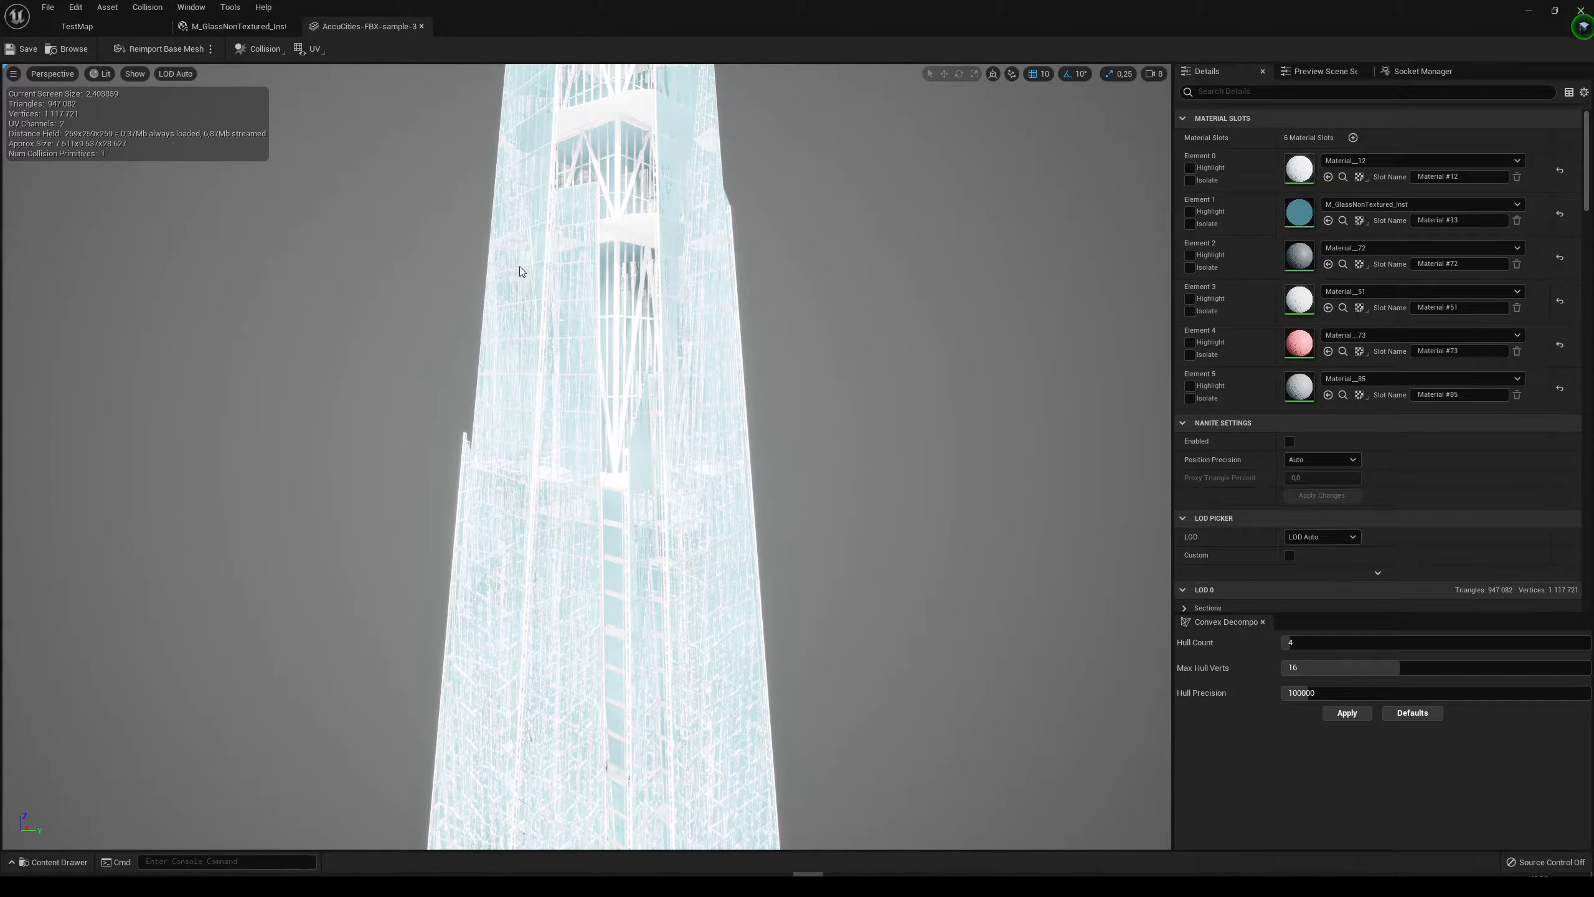
View the glass from inside the tower in TestMap and float the M_GlassNonTextured_Inst editor in its own window beside the view.
right_click_drag(705, 371, 703, 377)
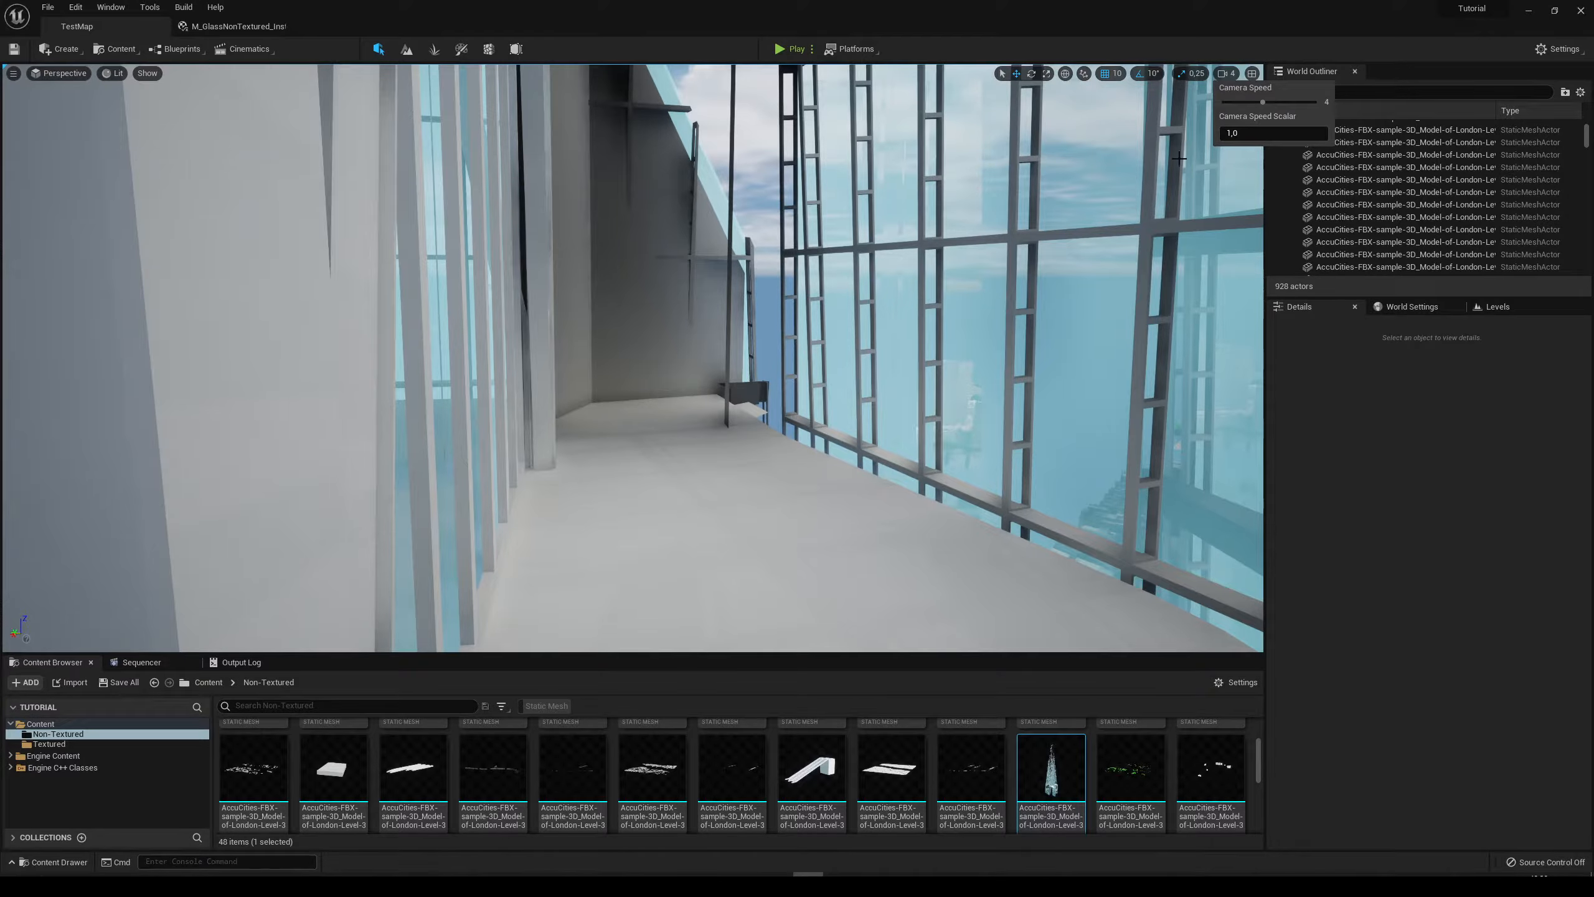
key("w")
right_click_drag(1180, 158, 1362, 240)
right_click_drag(633, 358, 730, 330)
key("w")
key("s")
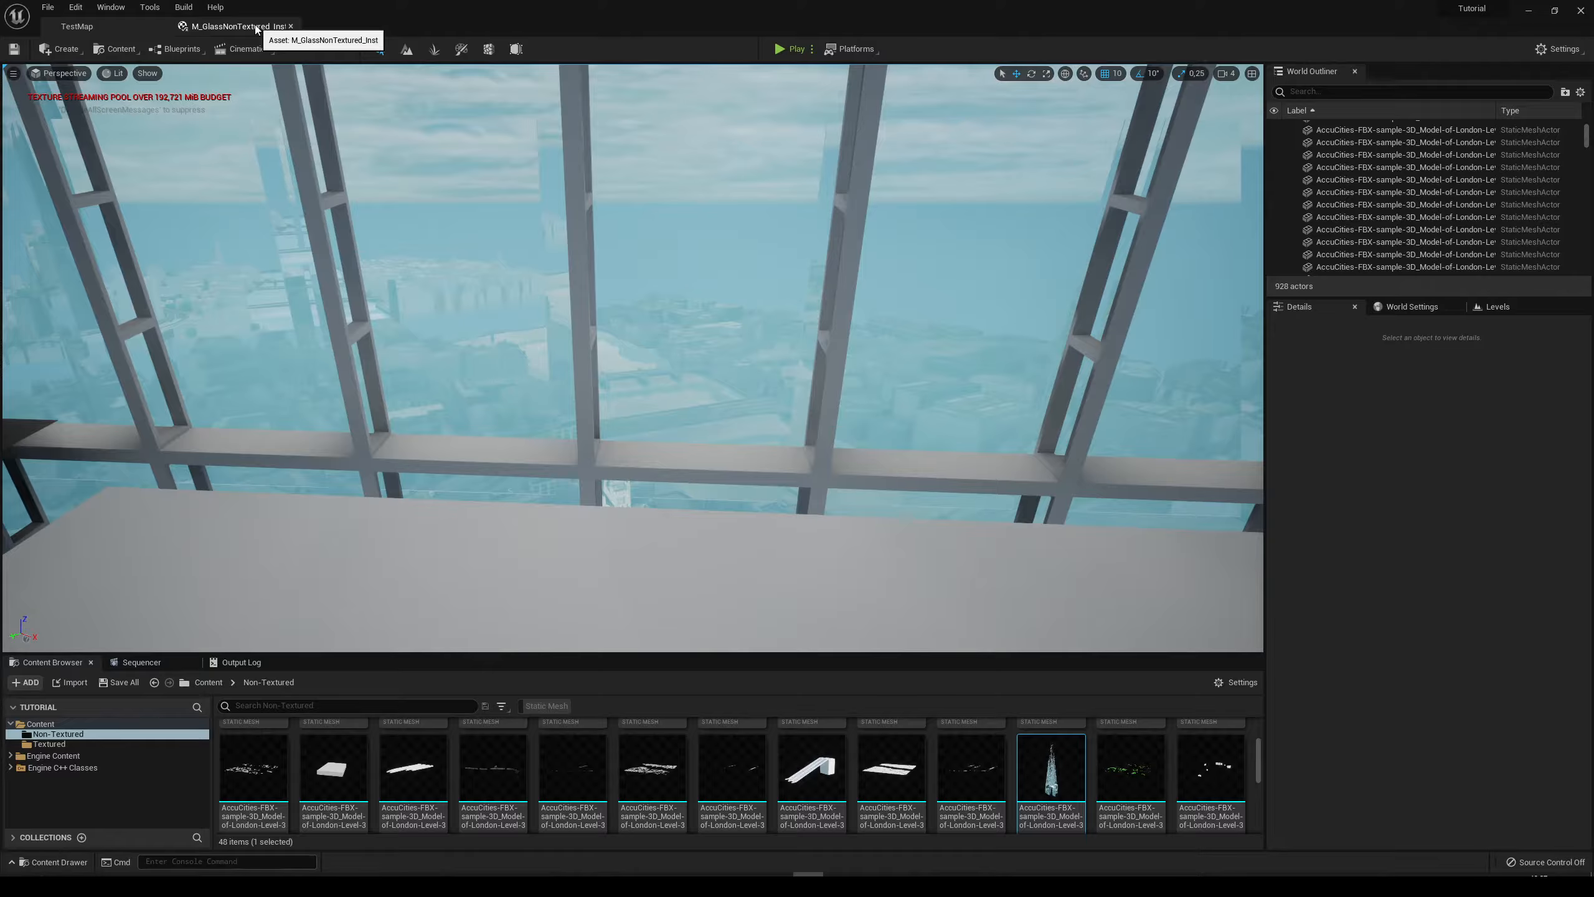
left_click_drag(256, 28, 927, 196)
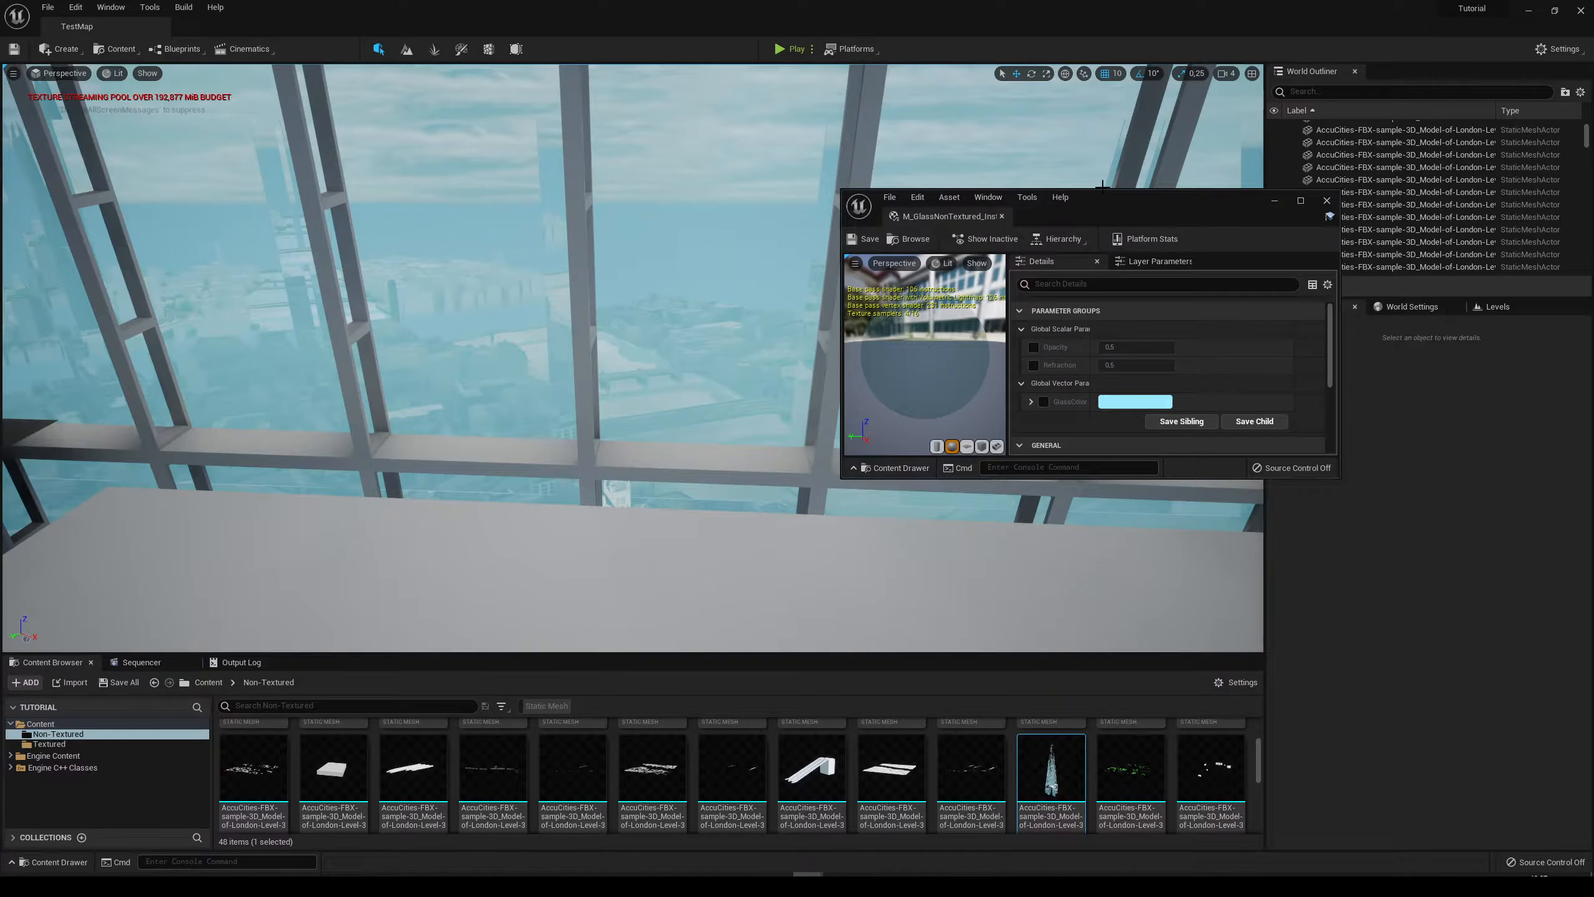
left_click_drag(1101, 192, 1371, 178)
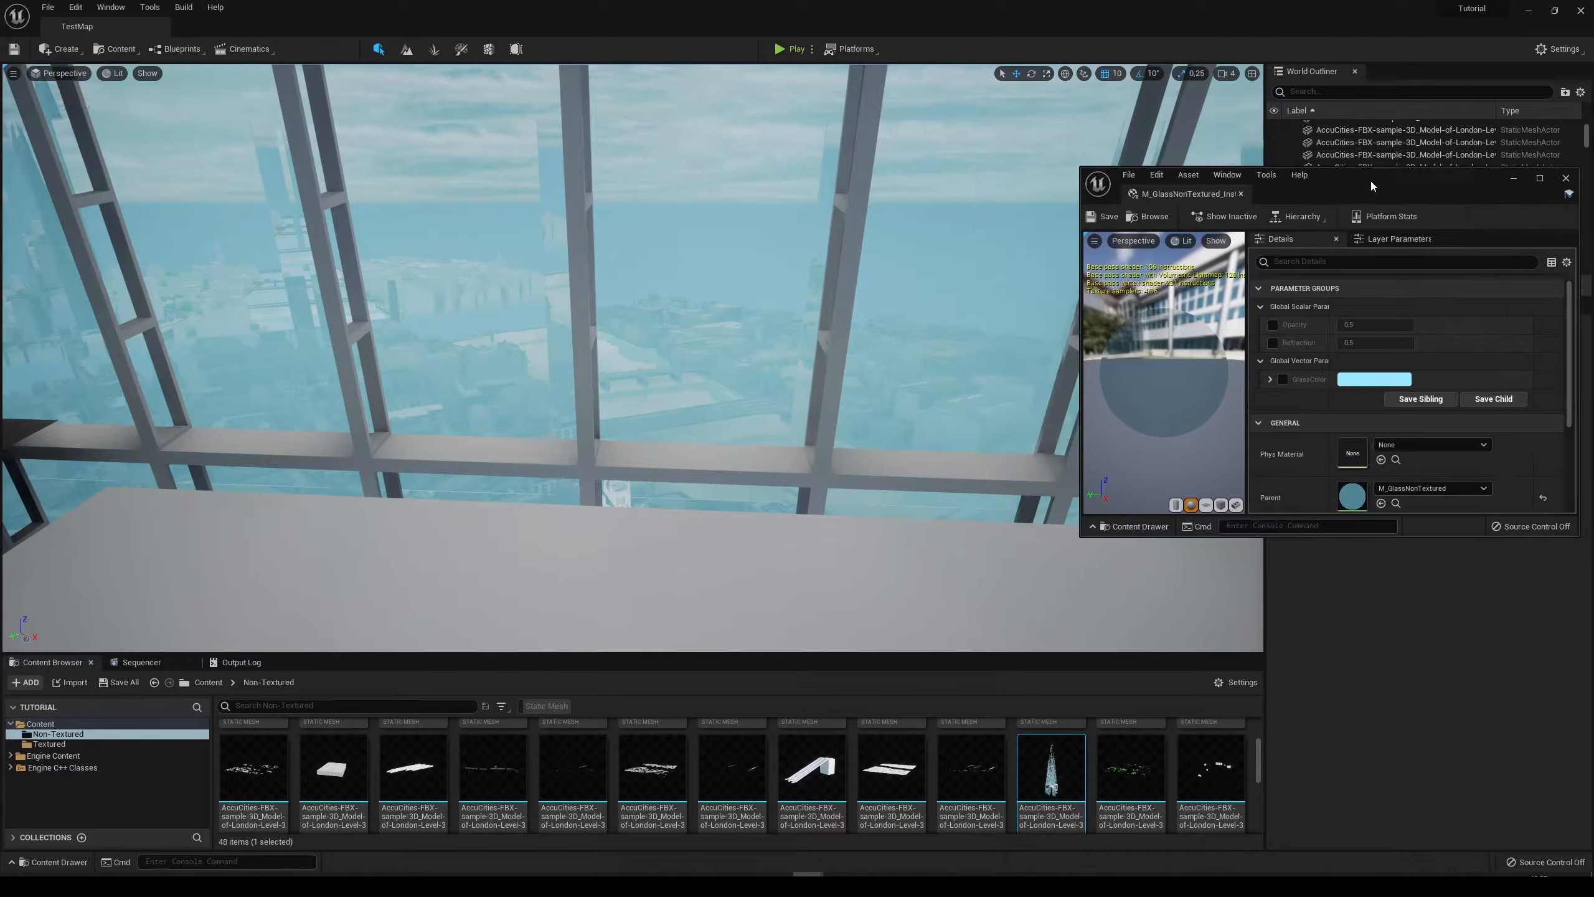
Enable the Opacity, Refraction and GlassColor overrides on the glass instance and set Opacity to 0.1.
left_click(1273, 325)
left_click(1273, 343)
left_click(1283, 379)
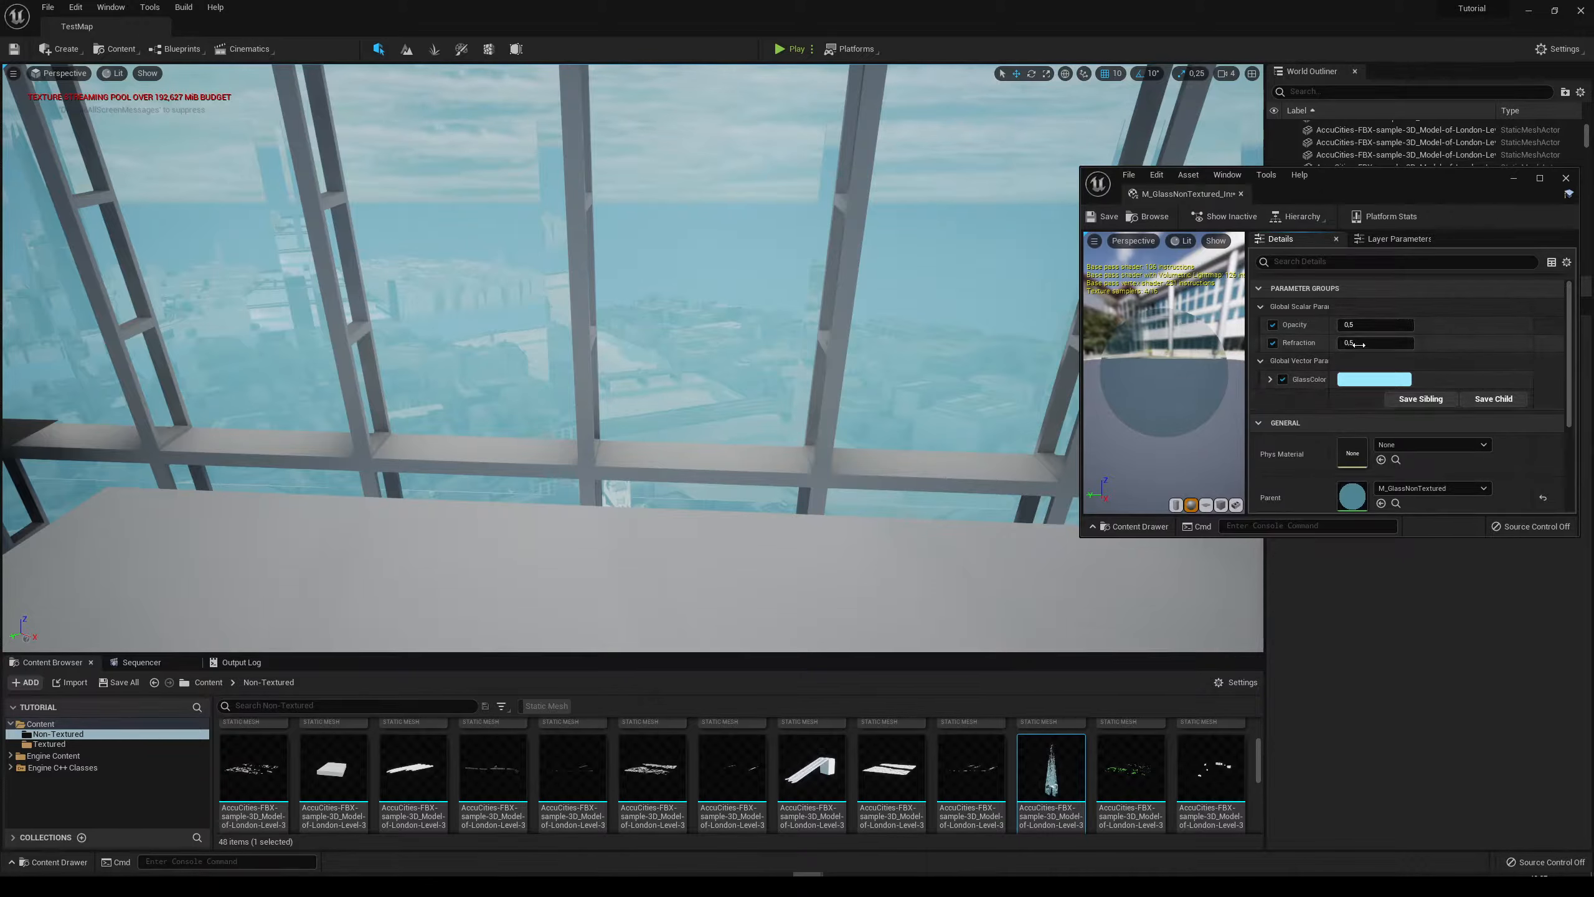
left_click(1381, 325)
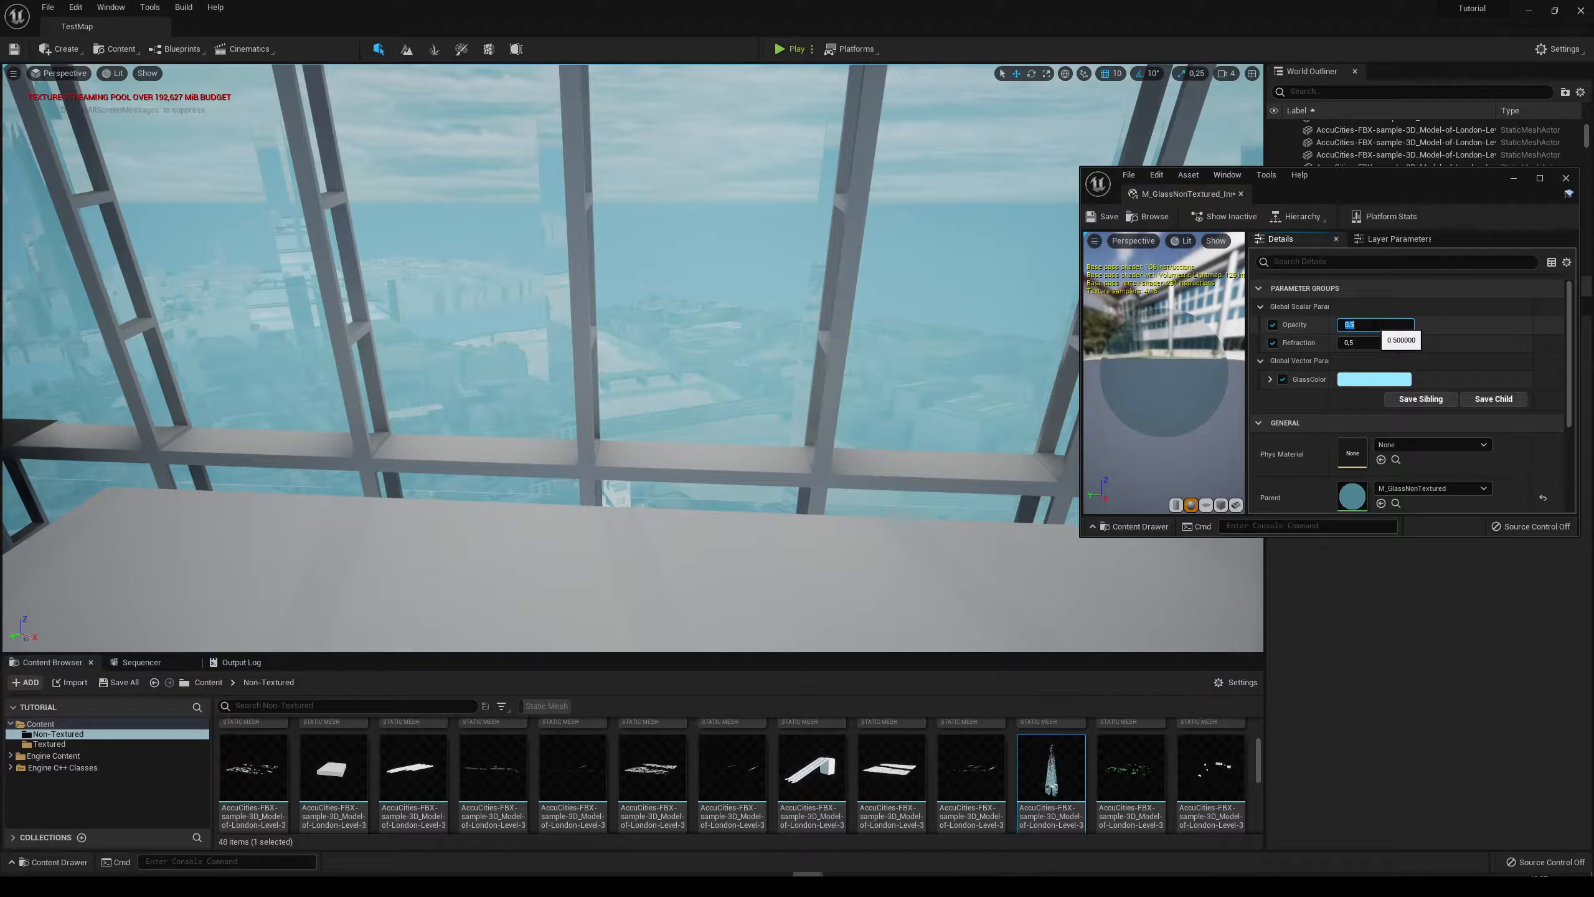
type(".1")
key("Return")
right_click_drag(816, 352, 785, 383)
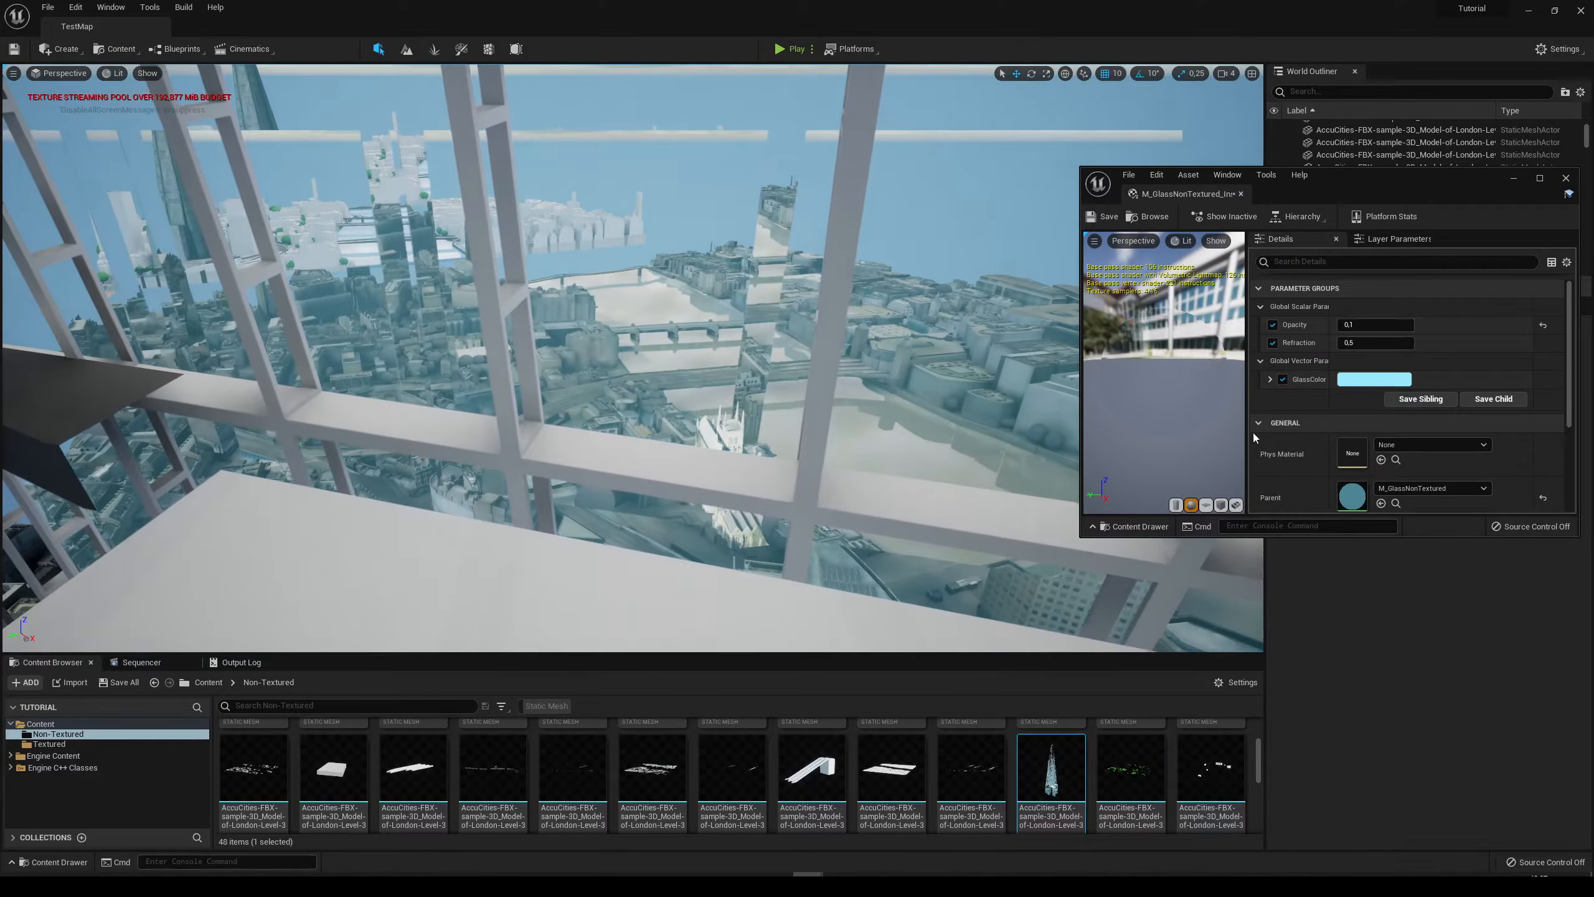
Try Refraction values of 0.2, 0.1 and 0.0 to compare the distortion seen through the windows.
left_click(1380, 343)
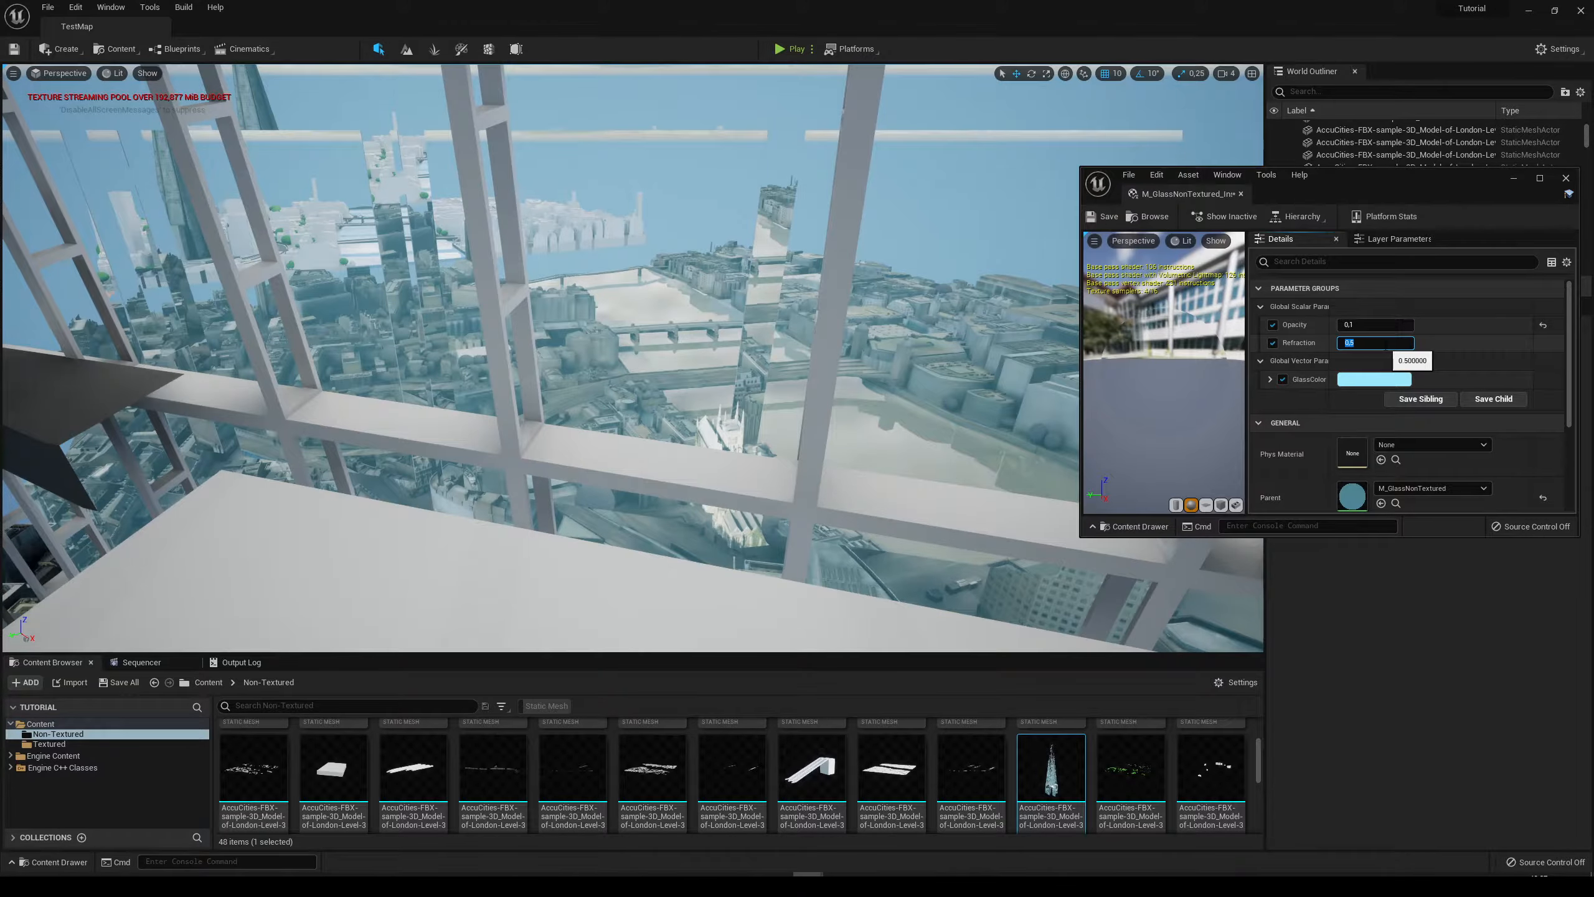
type("0,2")
key("Return")
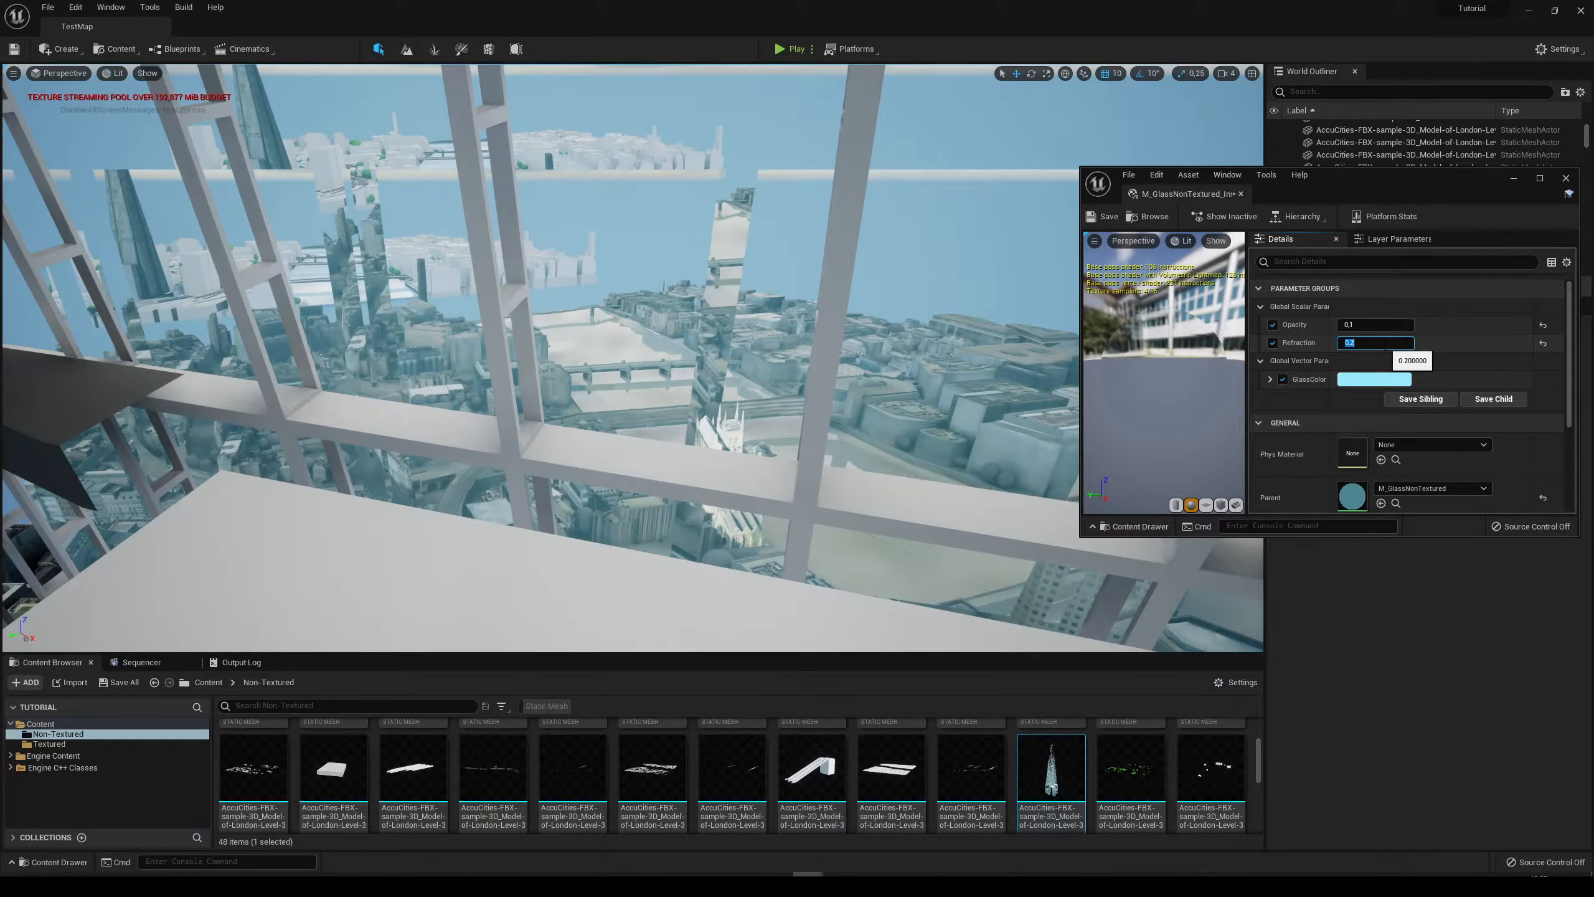
key("BackSpace")
type("1")
key("Return")
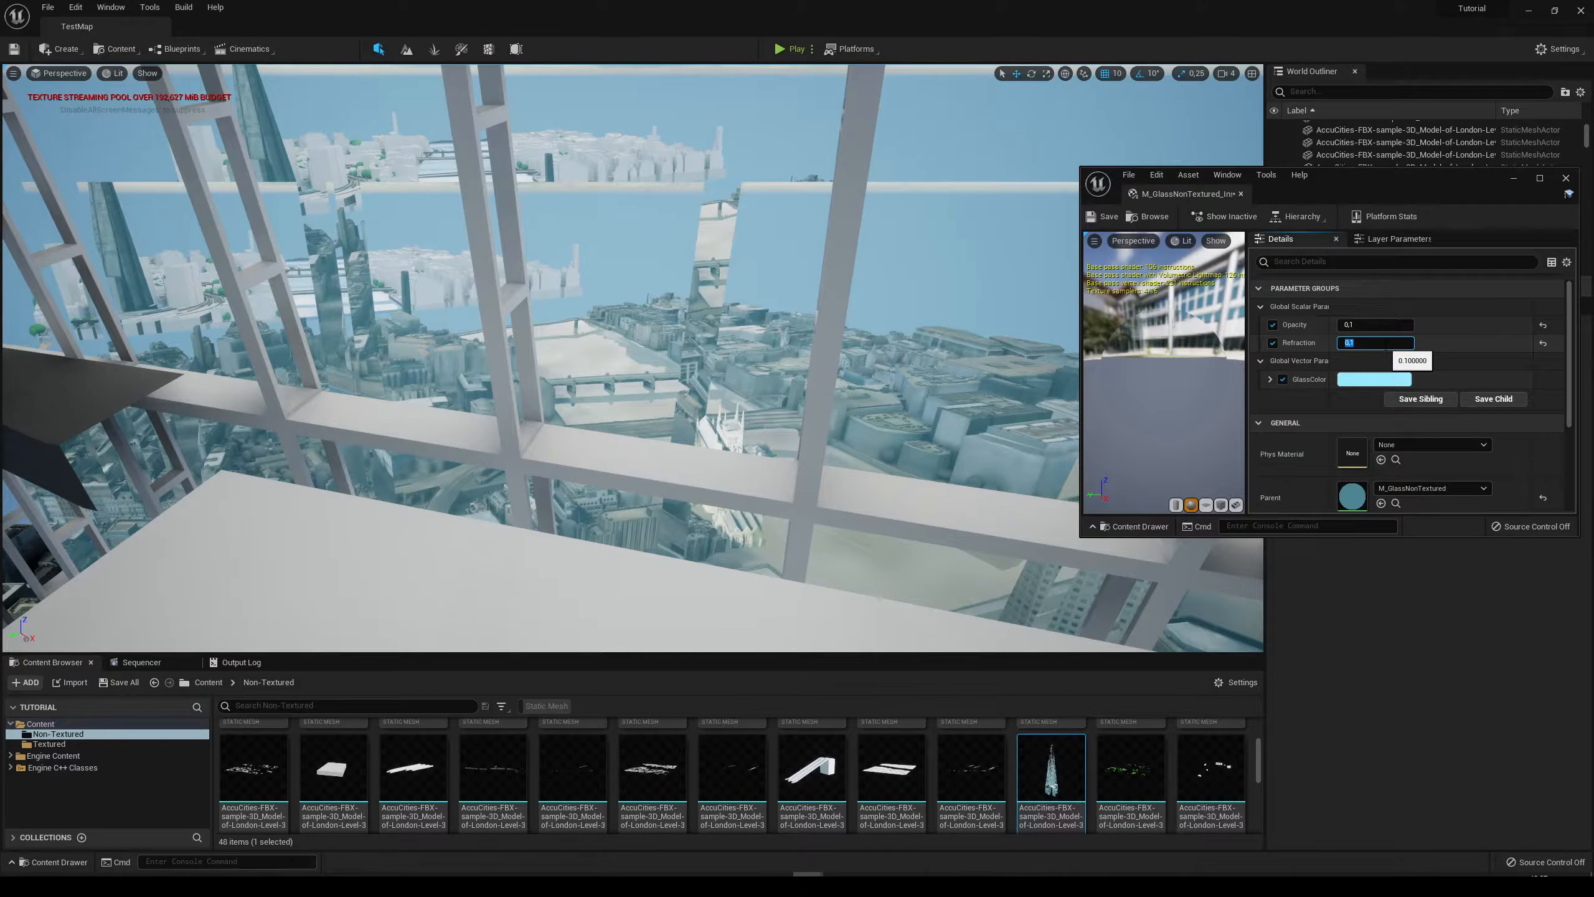
type("0,0")
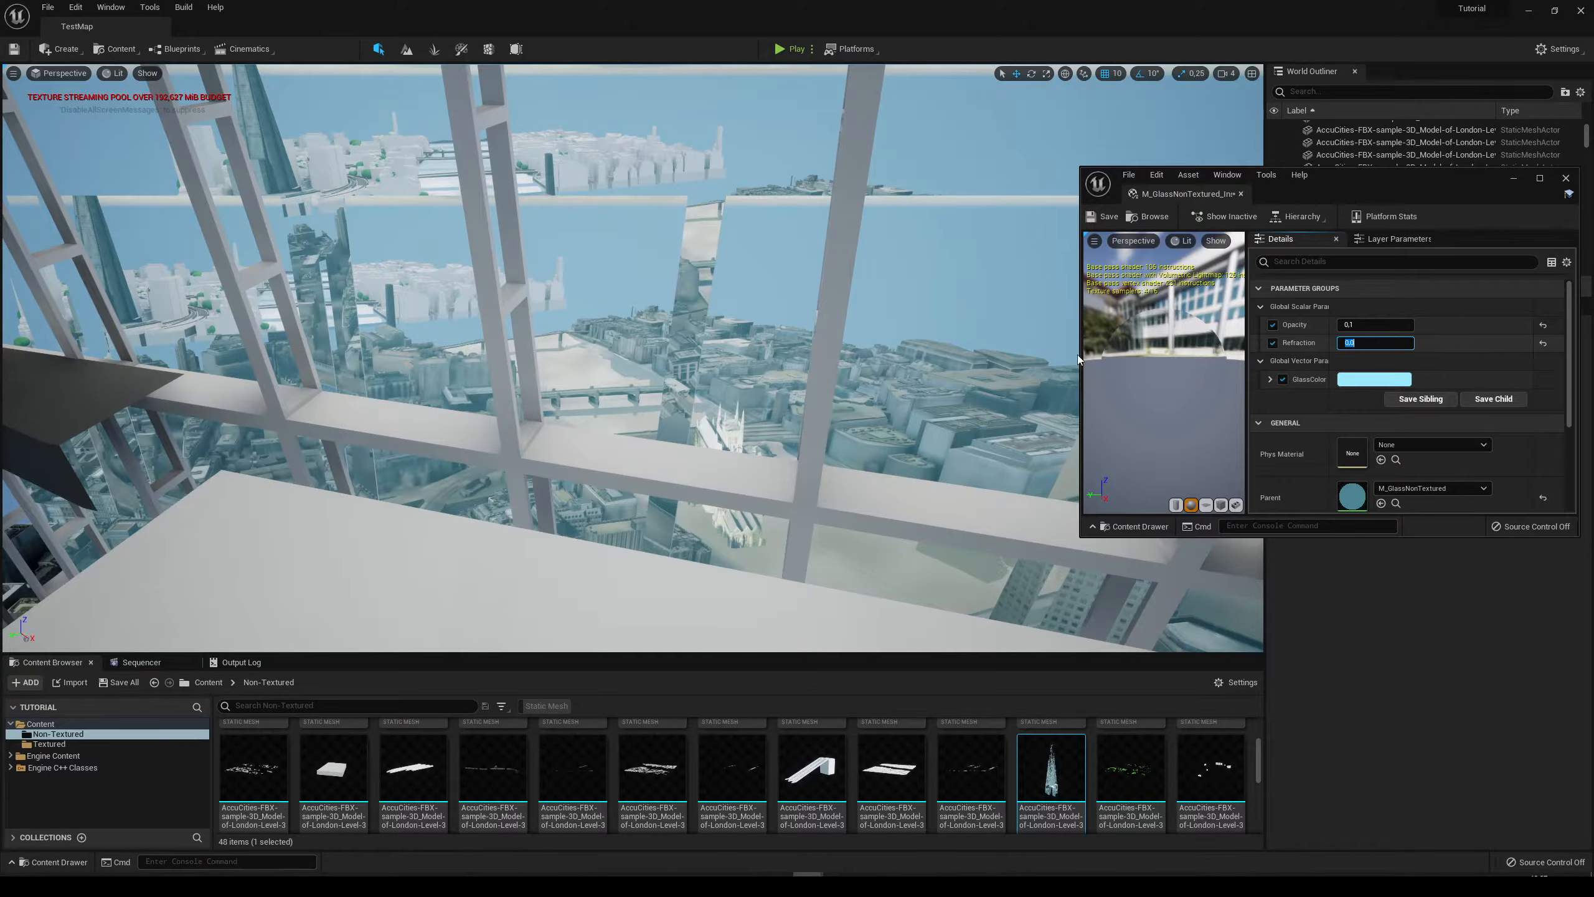
key("Return")
right_click_drag(628, 358, 590, 434)
Try Refraction values of -1, 1, 0 and 2 while viewing the city through the glass.
left_click(1375, 342)
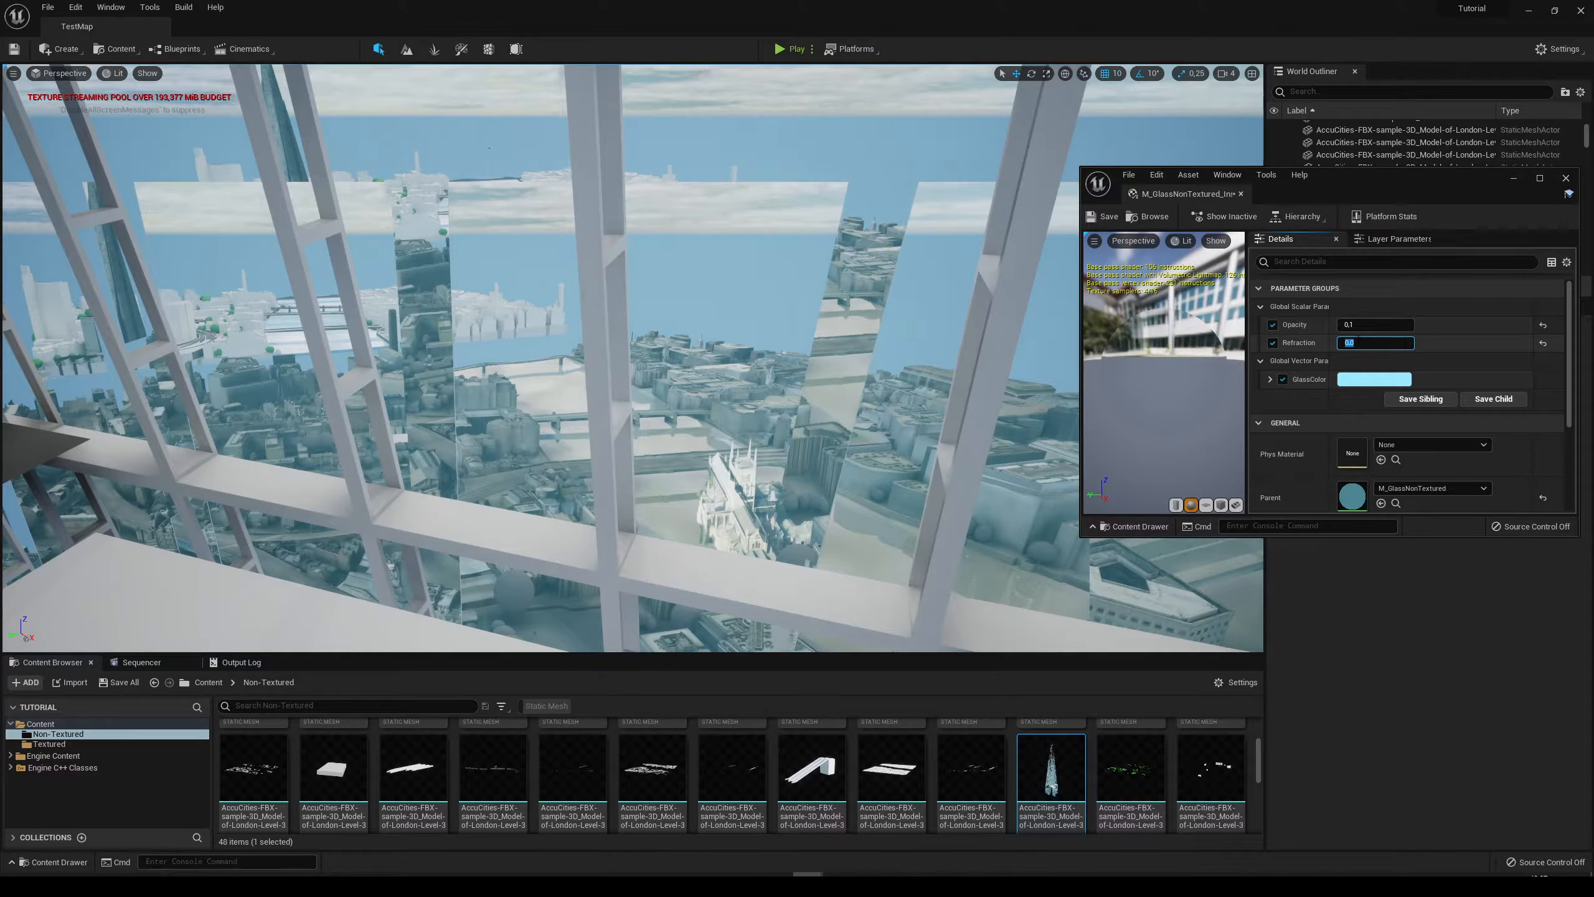
key("Return")
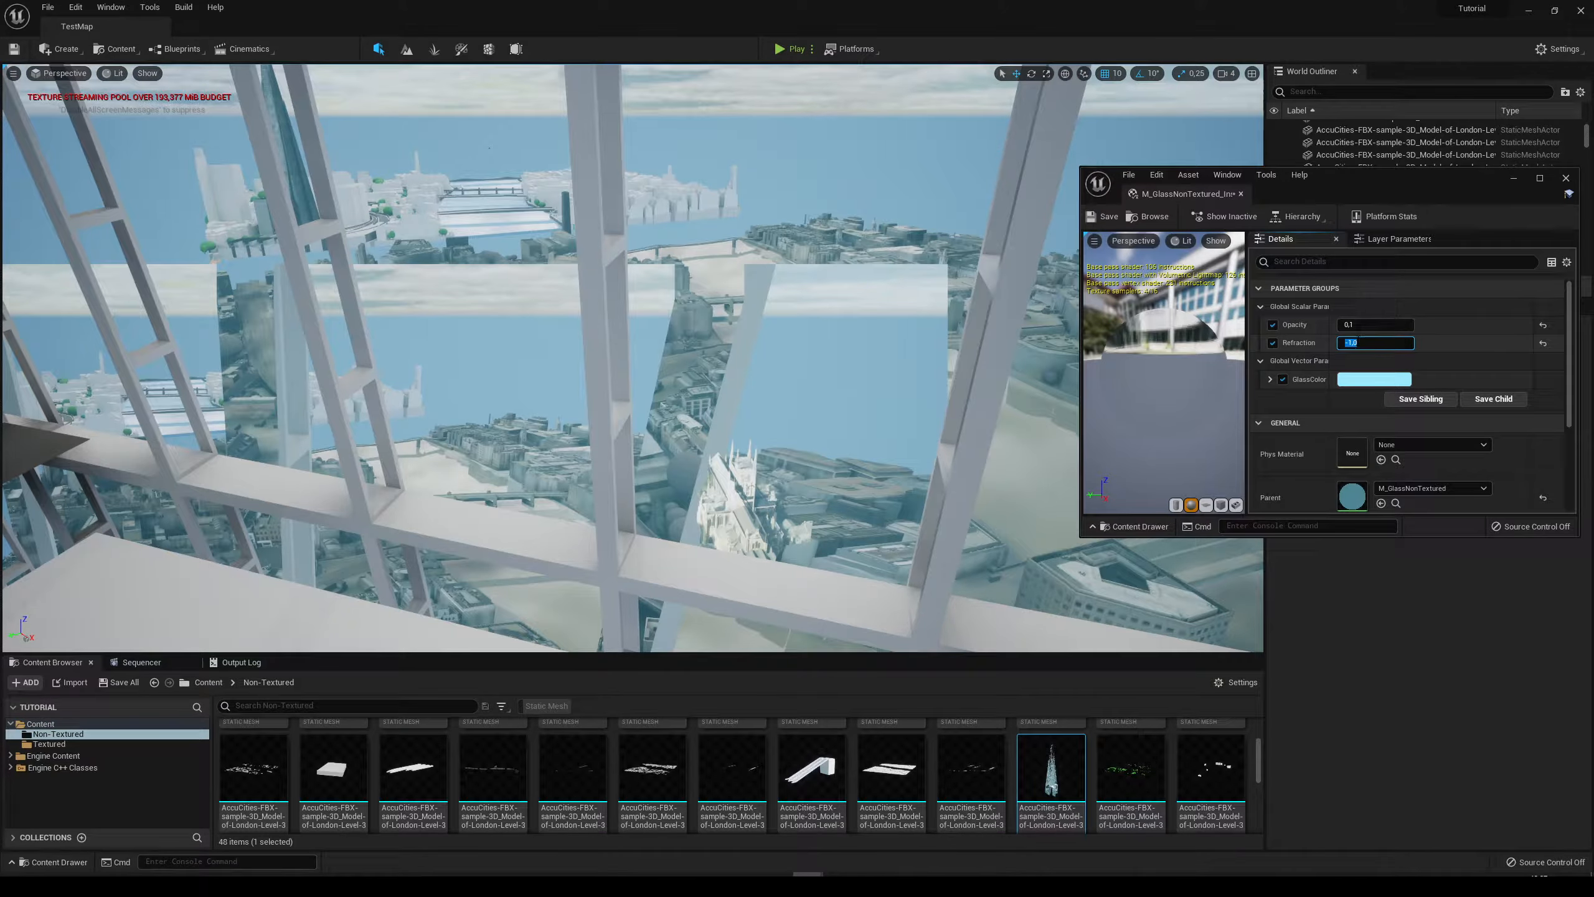
type("1")
key("Return")
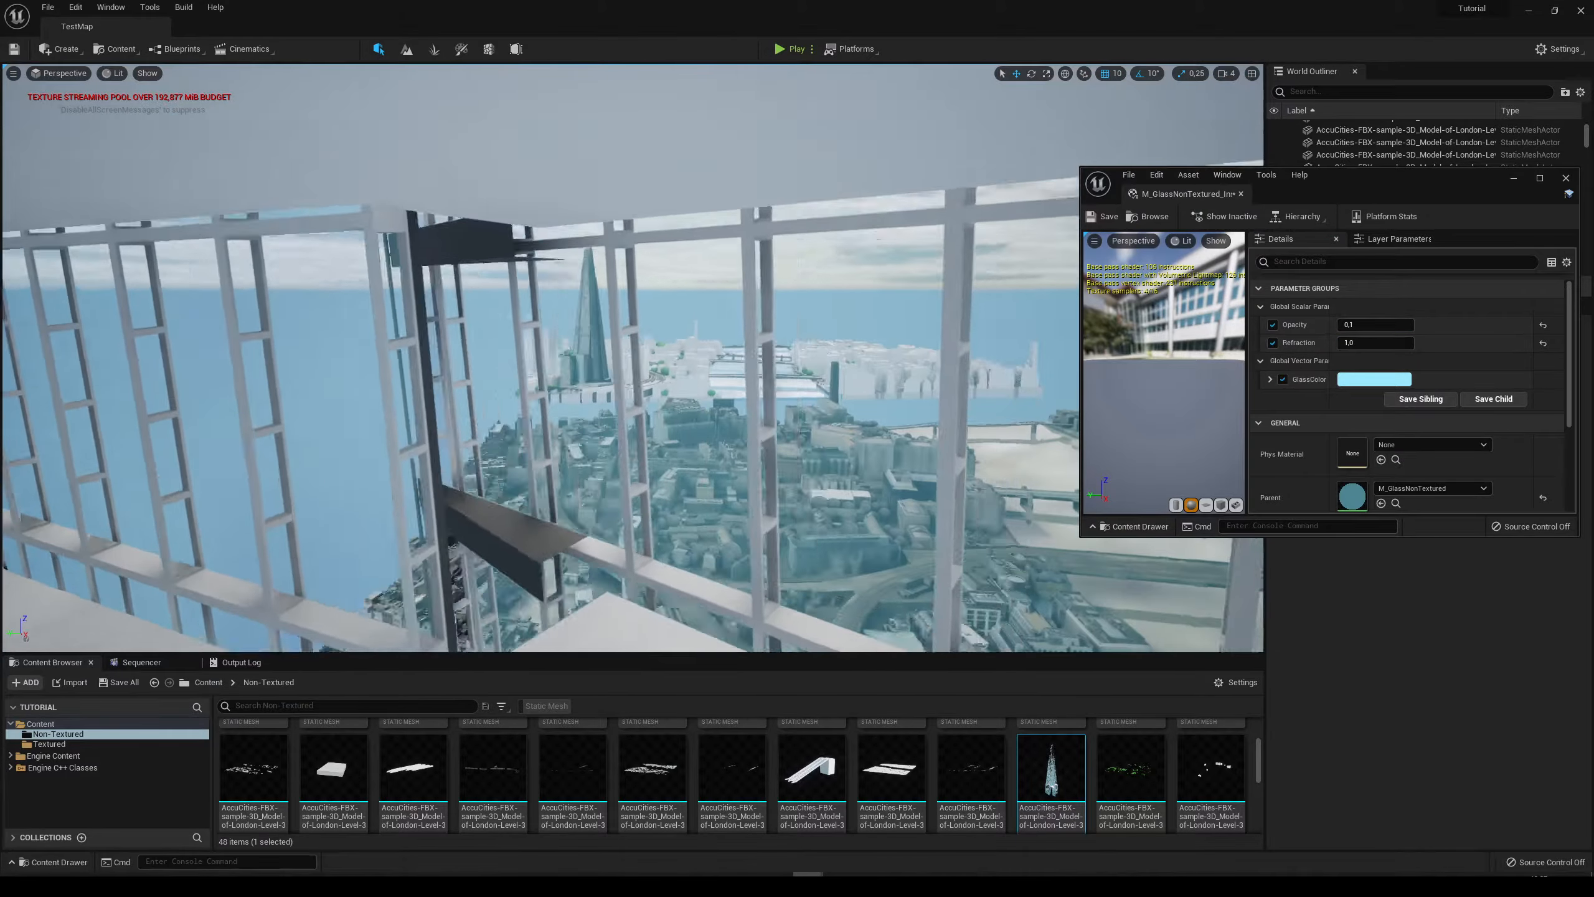
left_click(1380, 345)
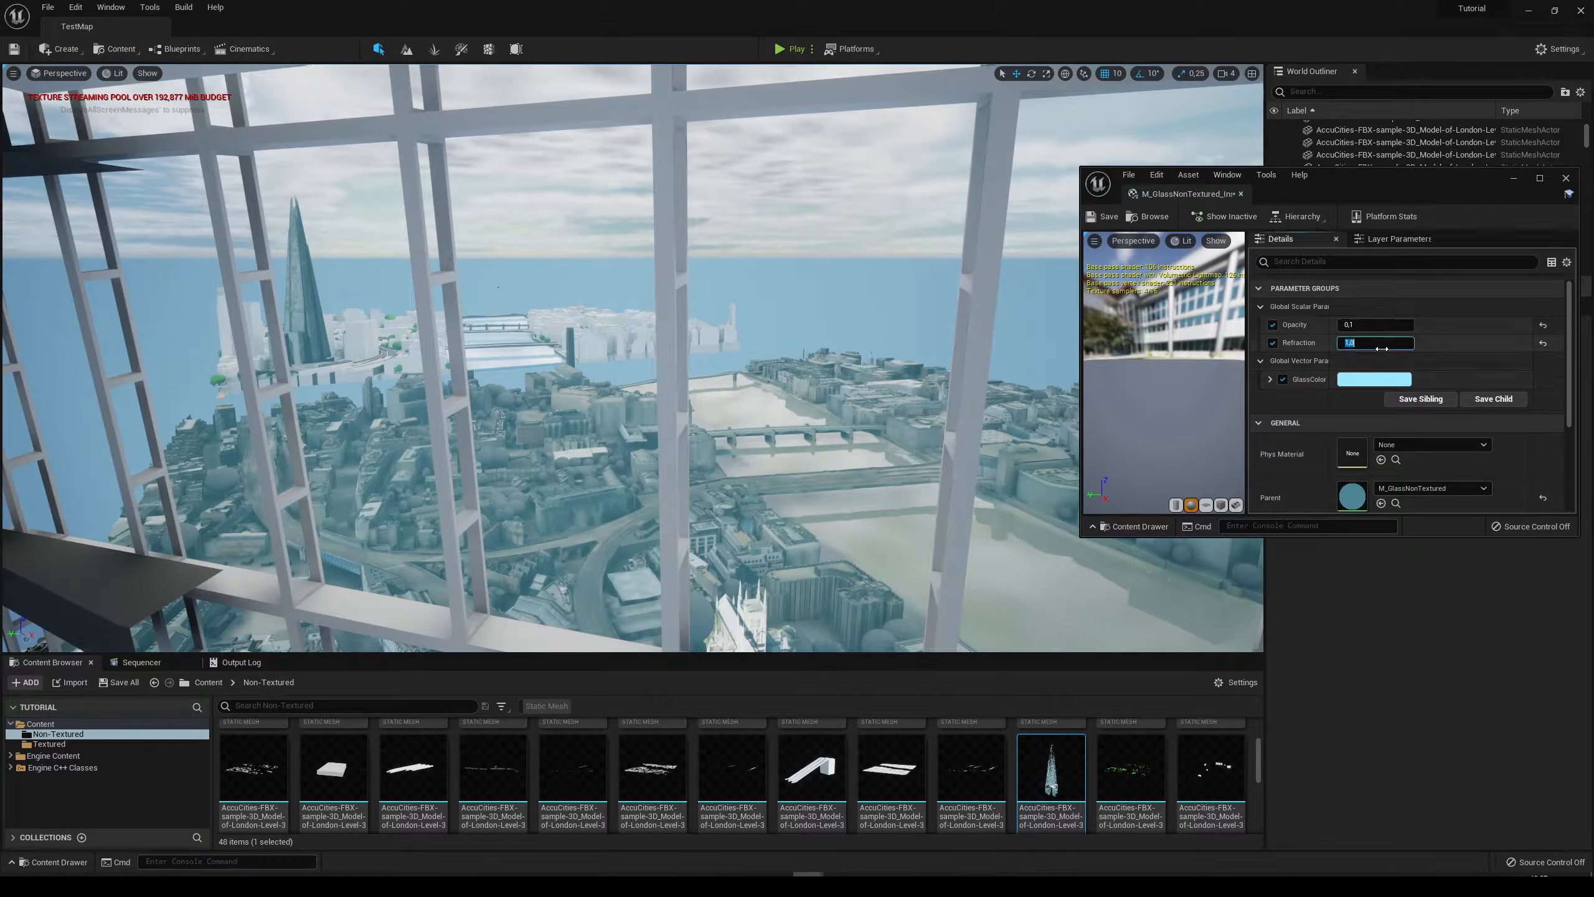
type("0")
key("Return")
type("1")
key("Return")
type("2")
key("Return")
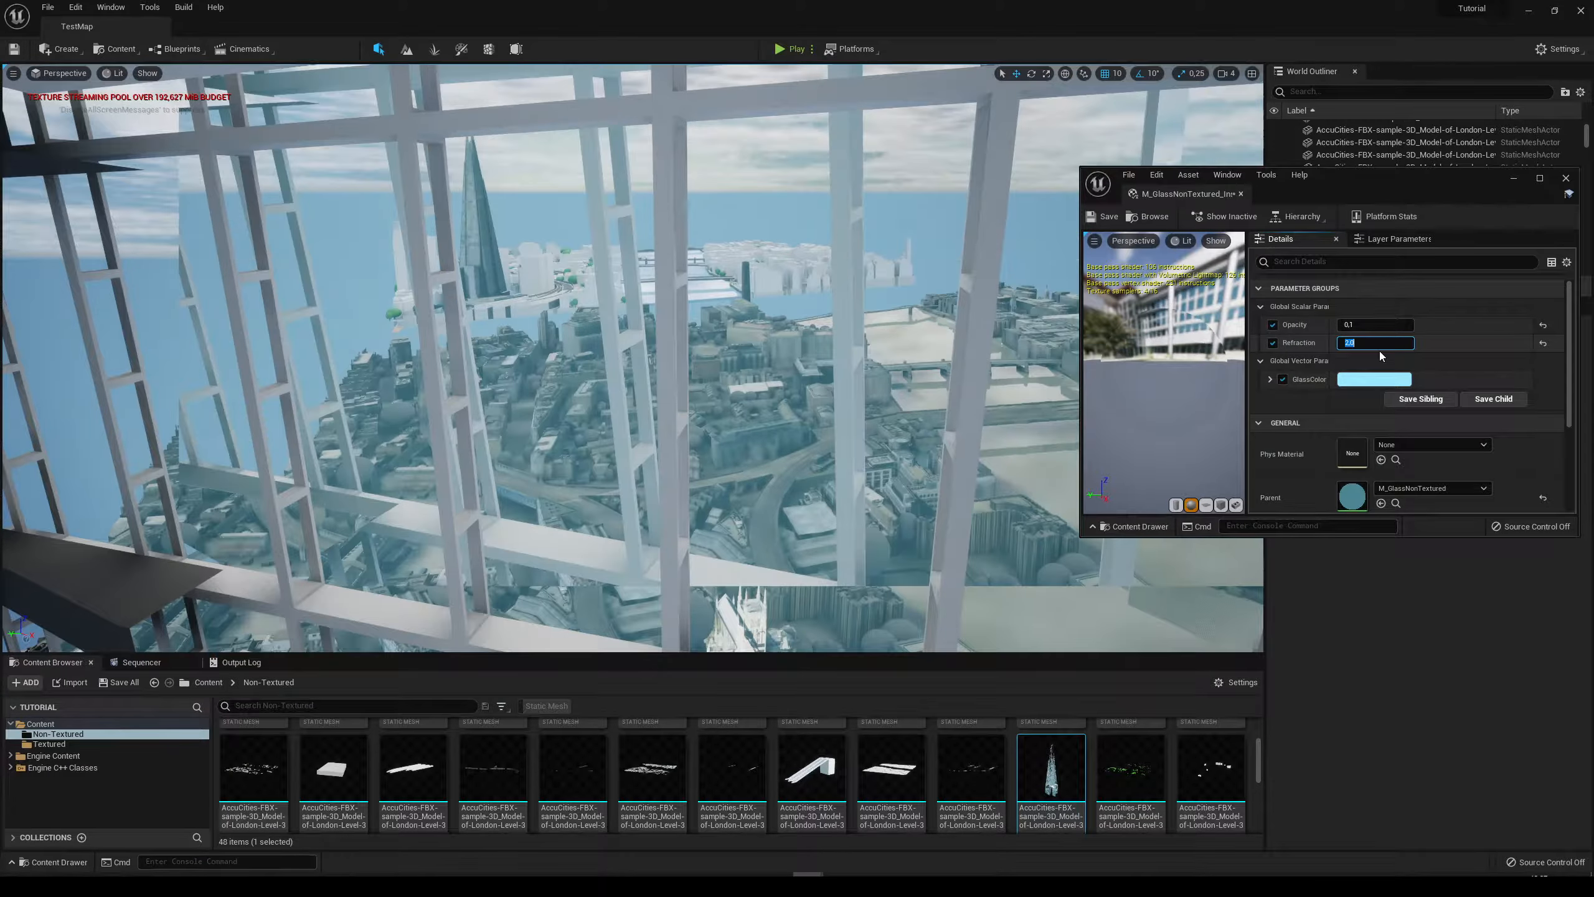
Set the glass Refraction to 1, check the view through the windows, and change it to 0.9.
type("1")
key("Return")
right_click_drag(494, 411, 574, 503)
left_click(1374, 343)
type("0,9")
key("Return")
Change GlassColor to a fully saturated yellow with a hue of about 58, check the tint from inside the tower, and accept the colour.
left_click(1372, 381)
left_click_drag(1210, 499, 1196, 553)
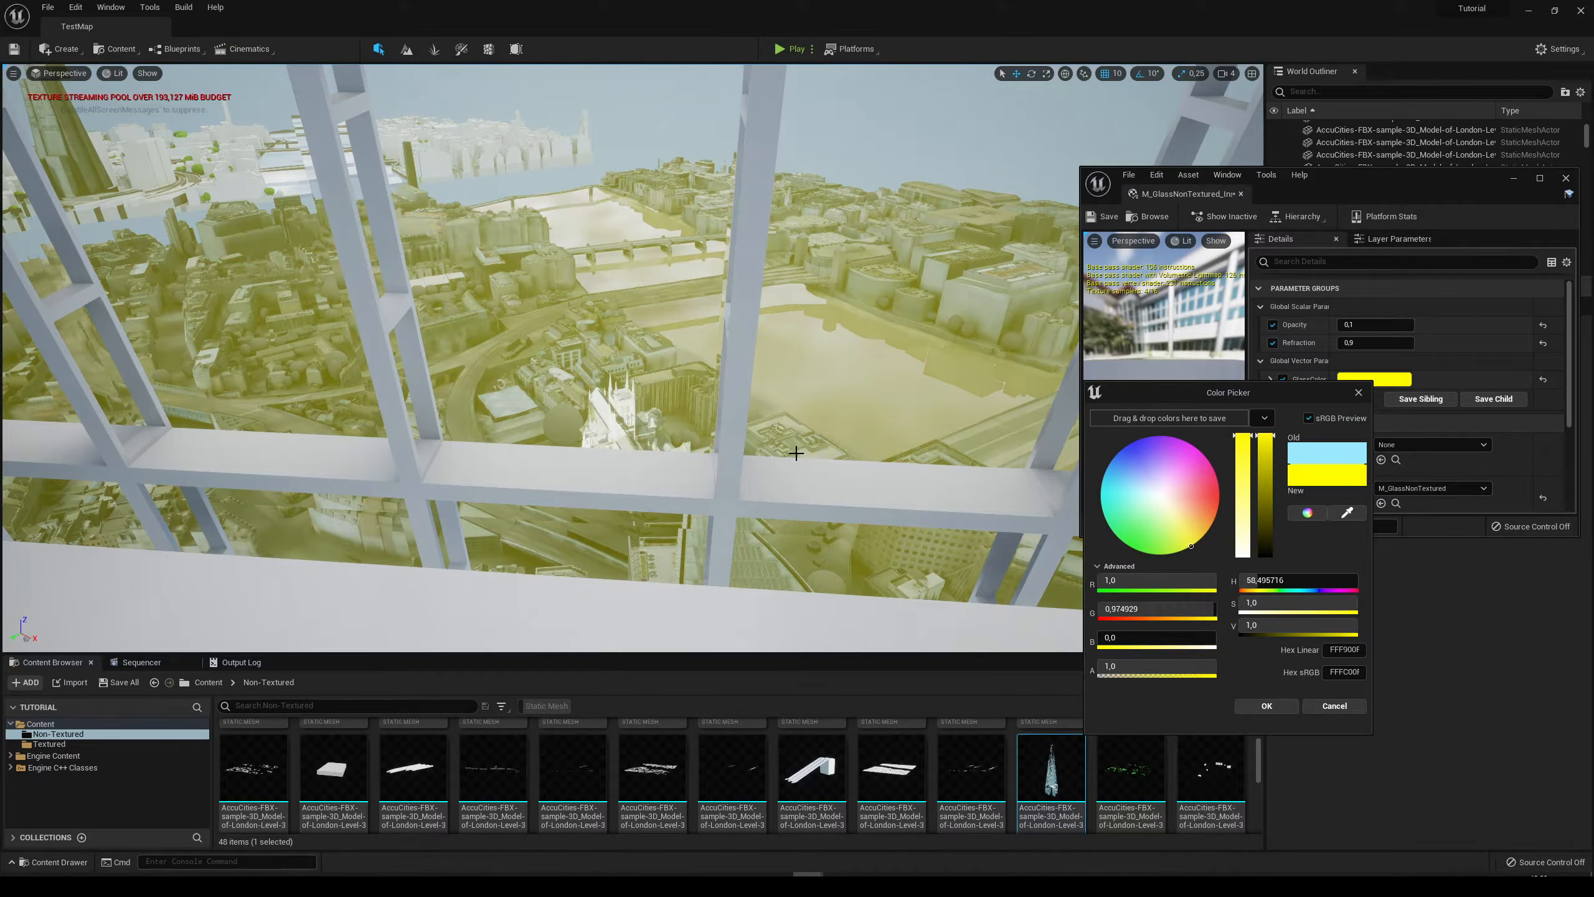
right_click_drag(793, 452, 383, 408)
key("w")
key("a")
key("s")
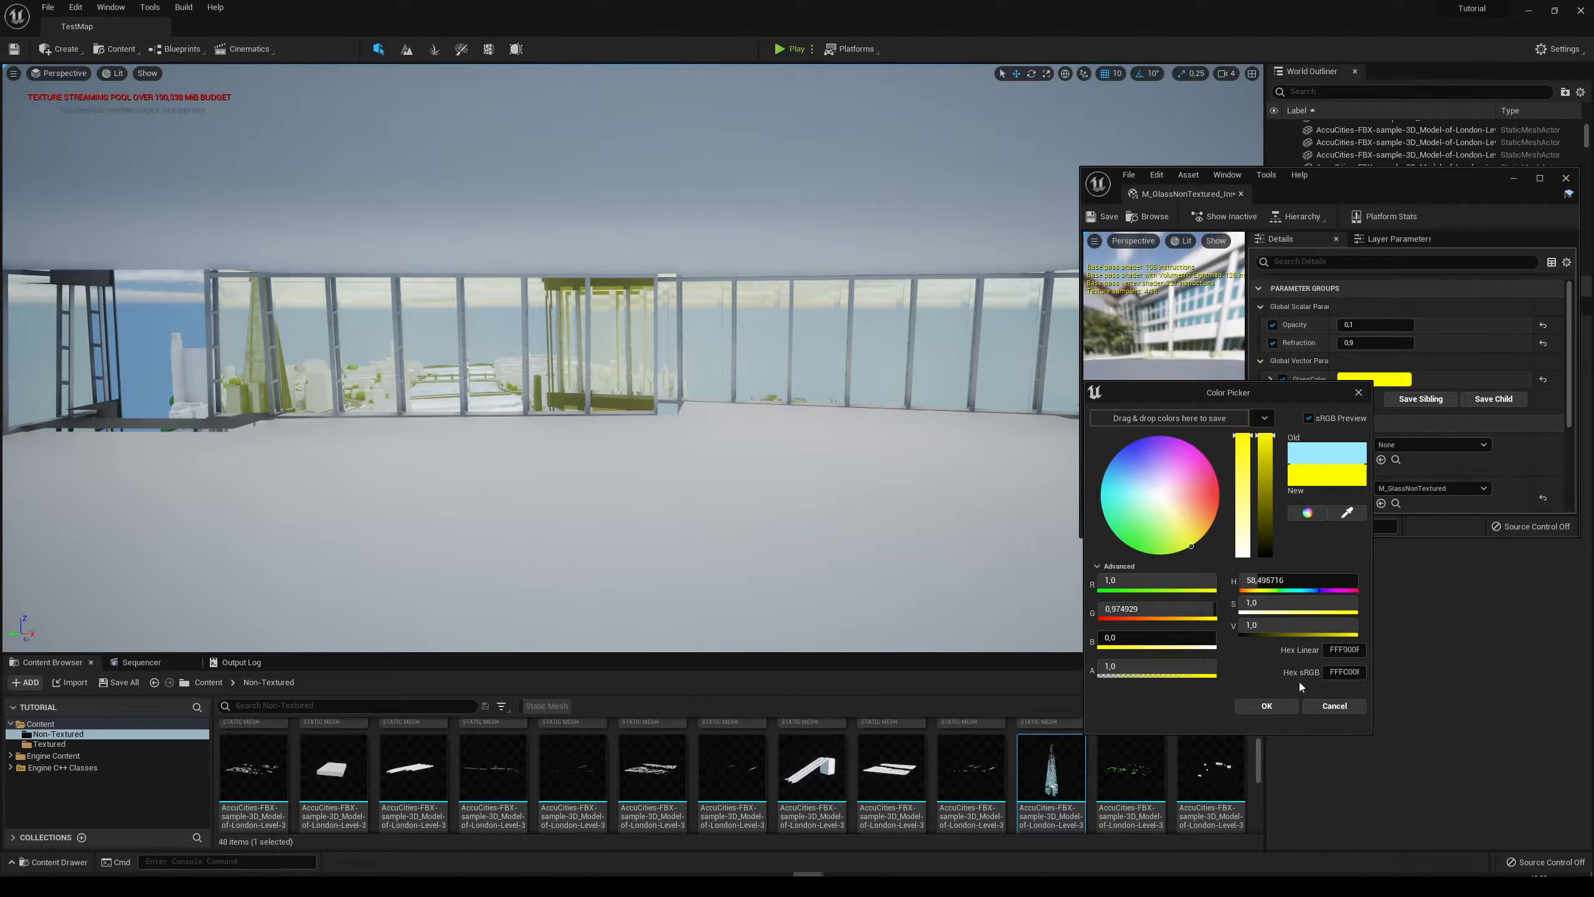
left_click(1267, 705)
Set the glass instance's Opacity to 0.5.
left_click(1374, 325)
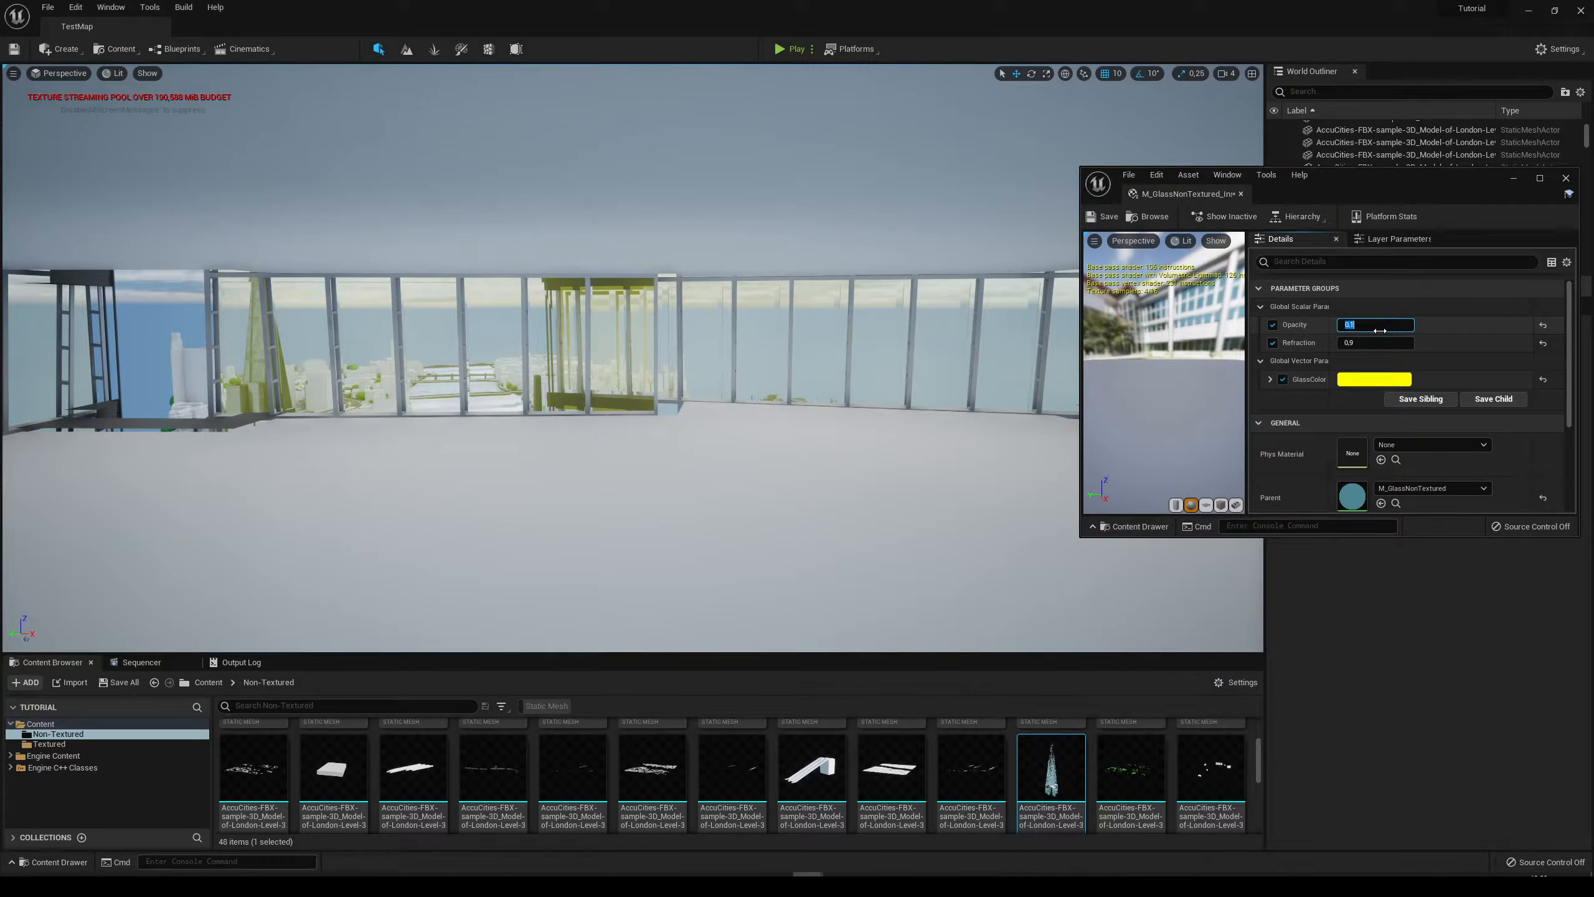
type("0,5")
key("Return")
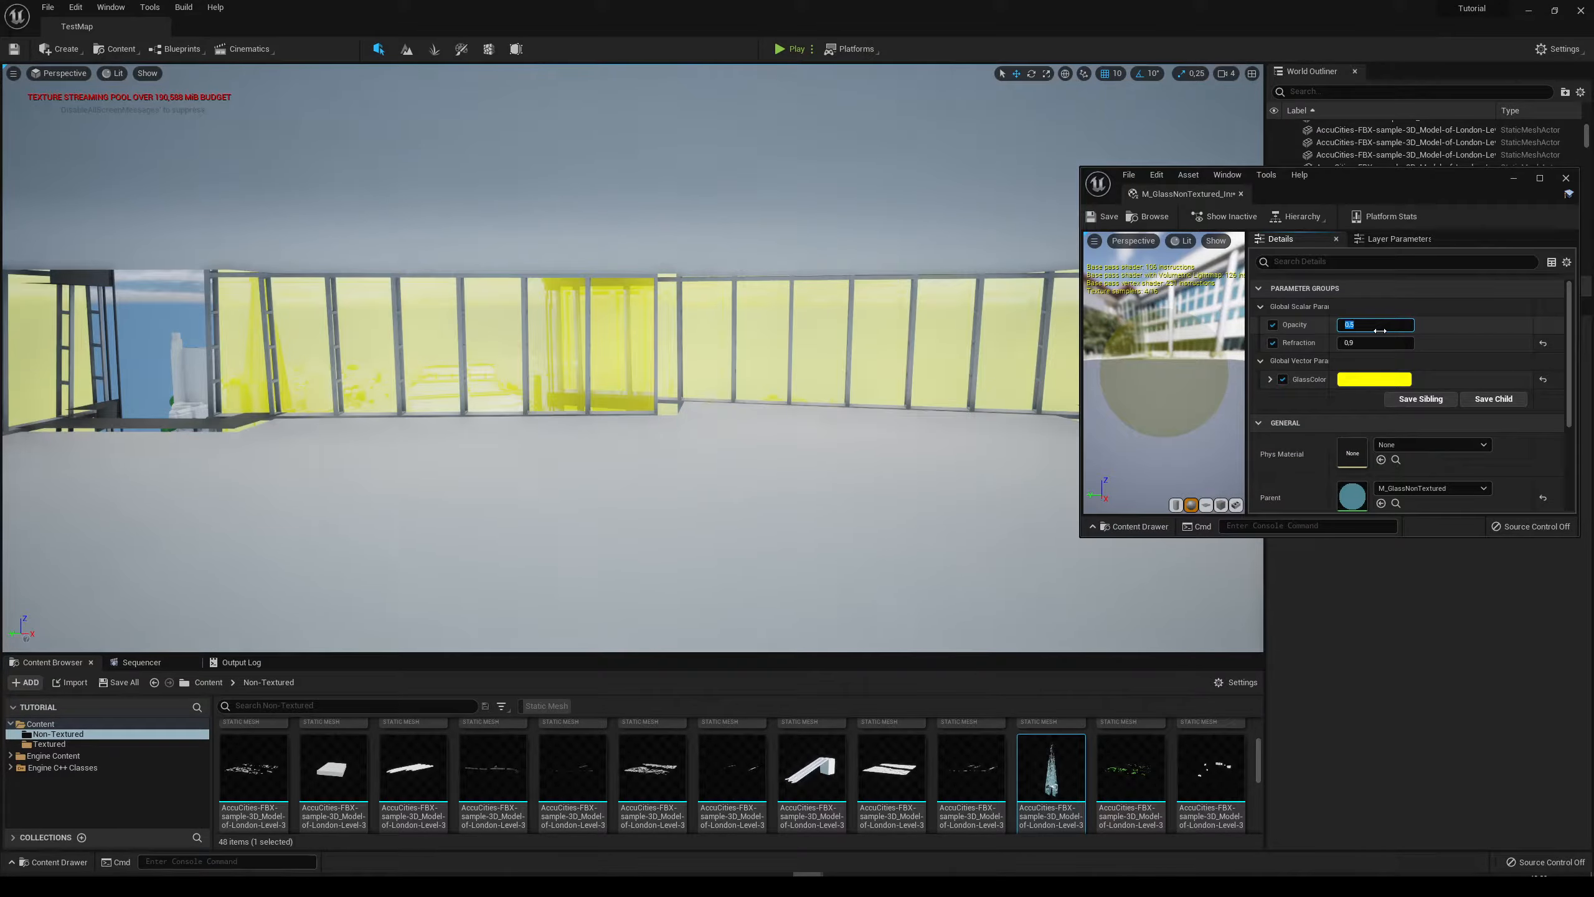
Rotate the level's sun to a lower angle and examine the sunlight and shadows cast through the glass inside the tower.
right_click_drag(792, 335, 1180, 257)
right_click_drag(816, 271, 591, 412)
key("ctrl+l")
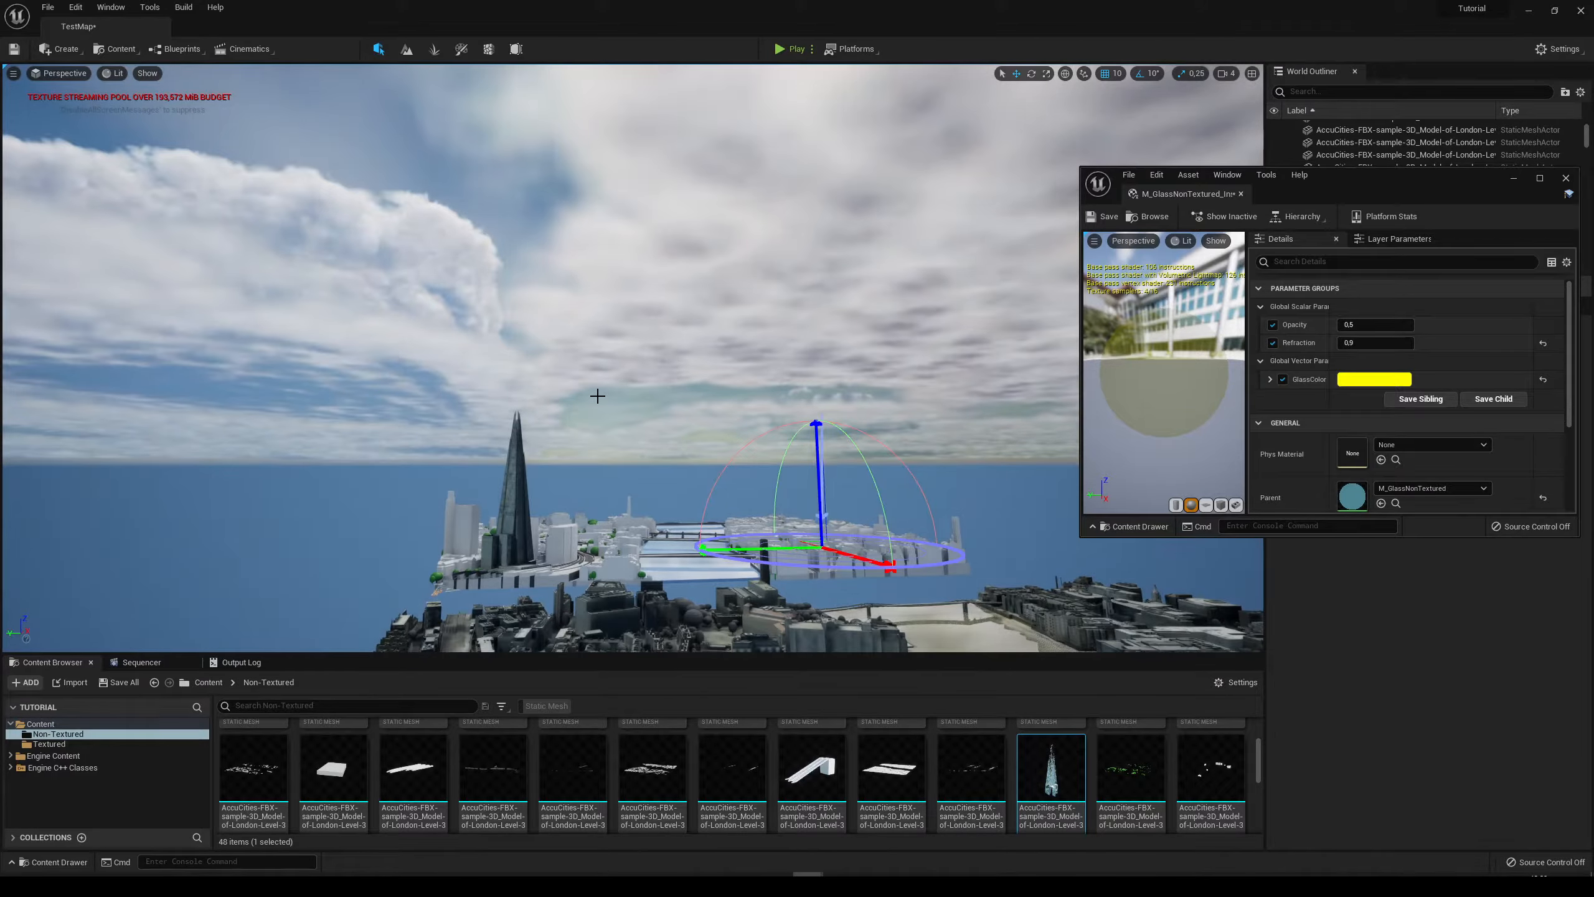
key("ctrl+l")
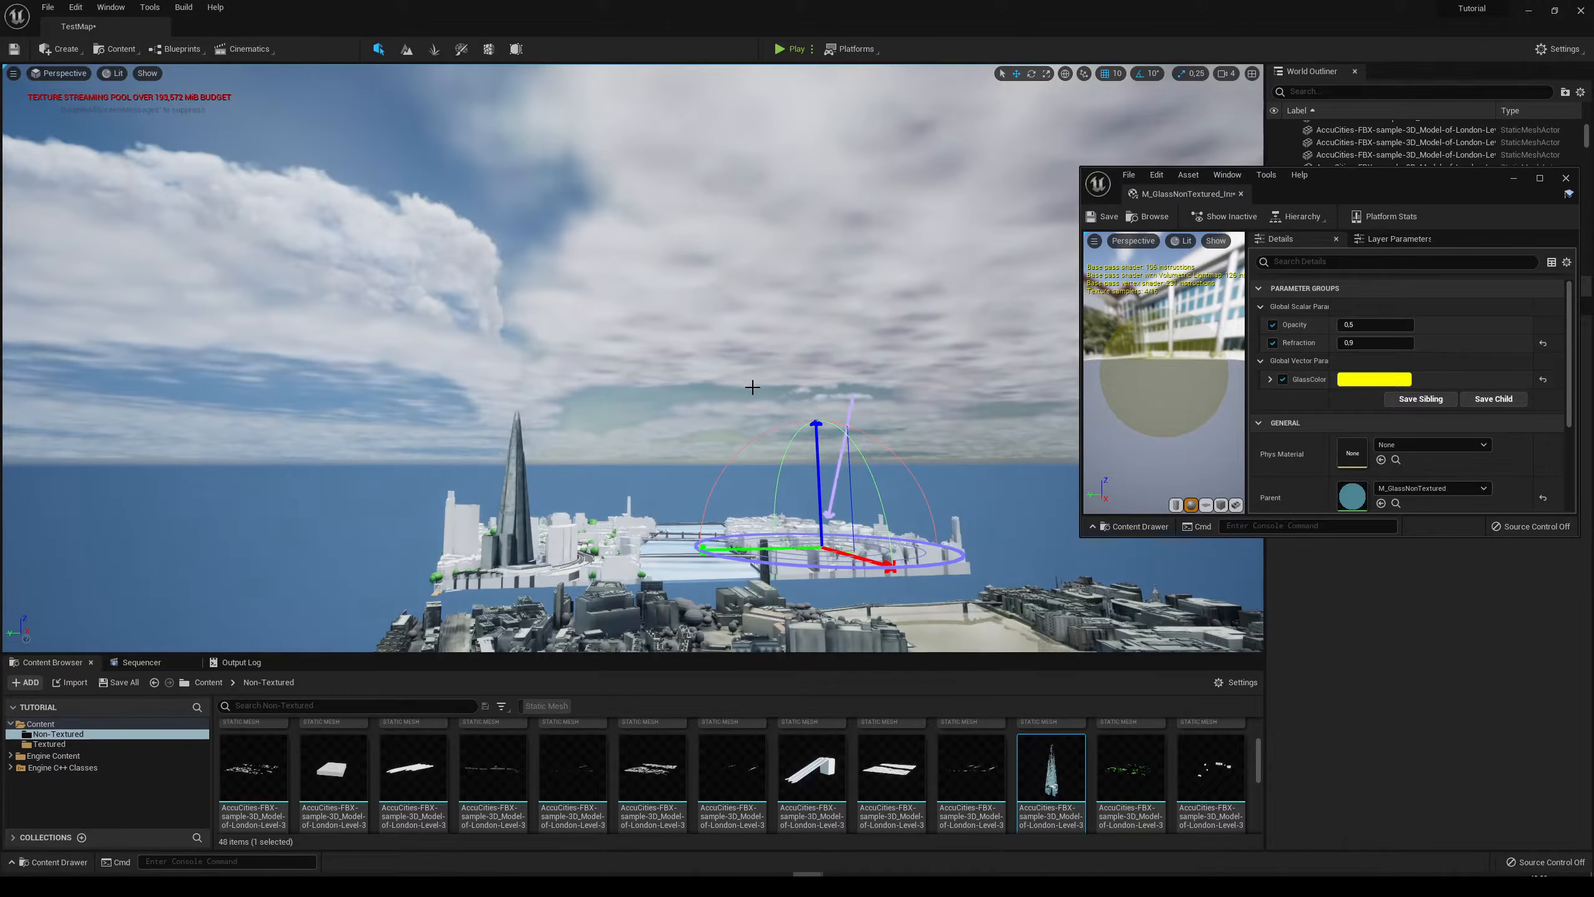
key("ctrl+l")
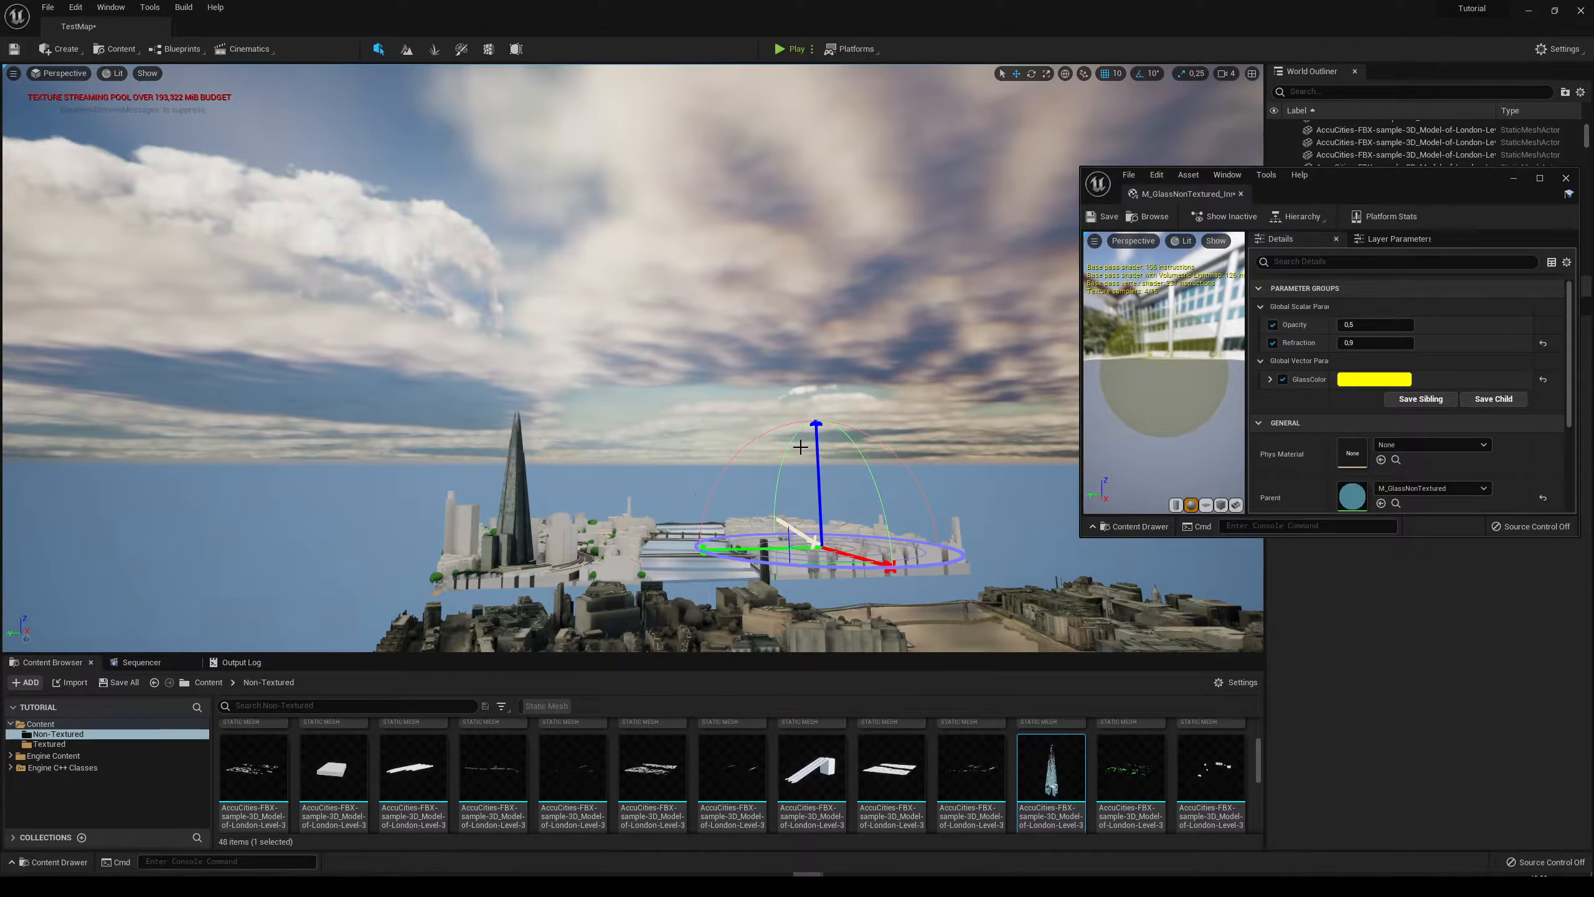
right_click_drag(805, 445, 835, 465)
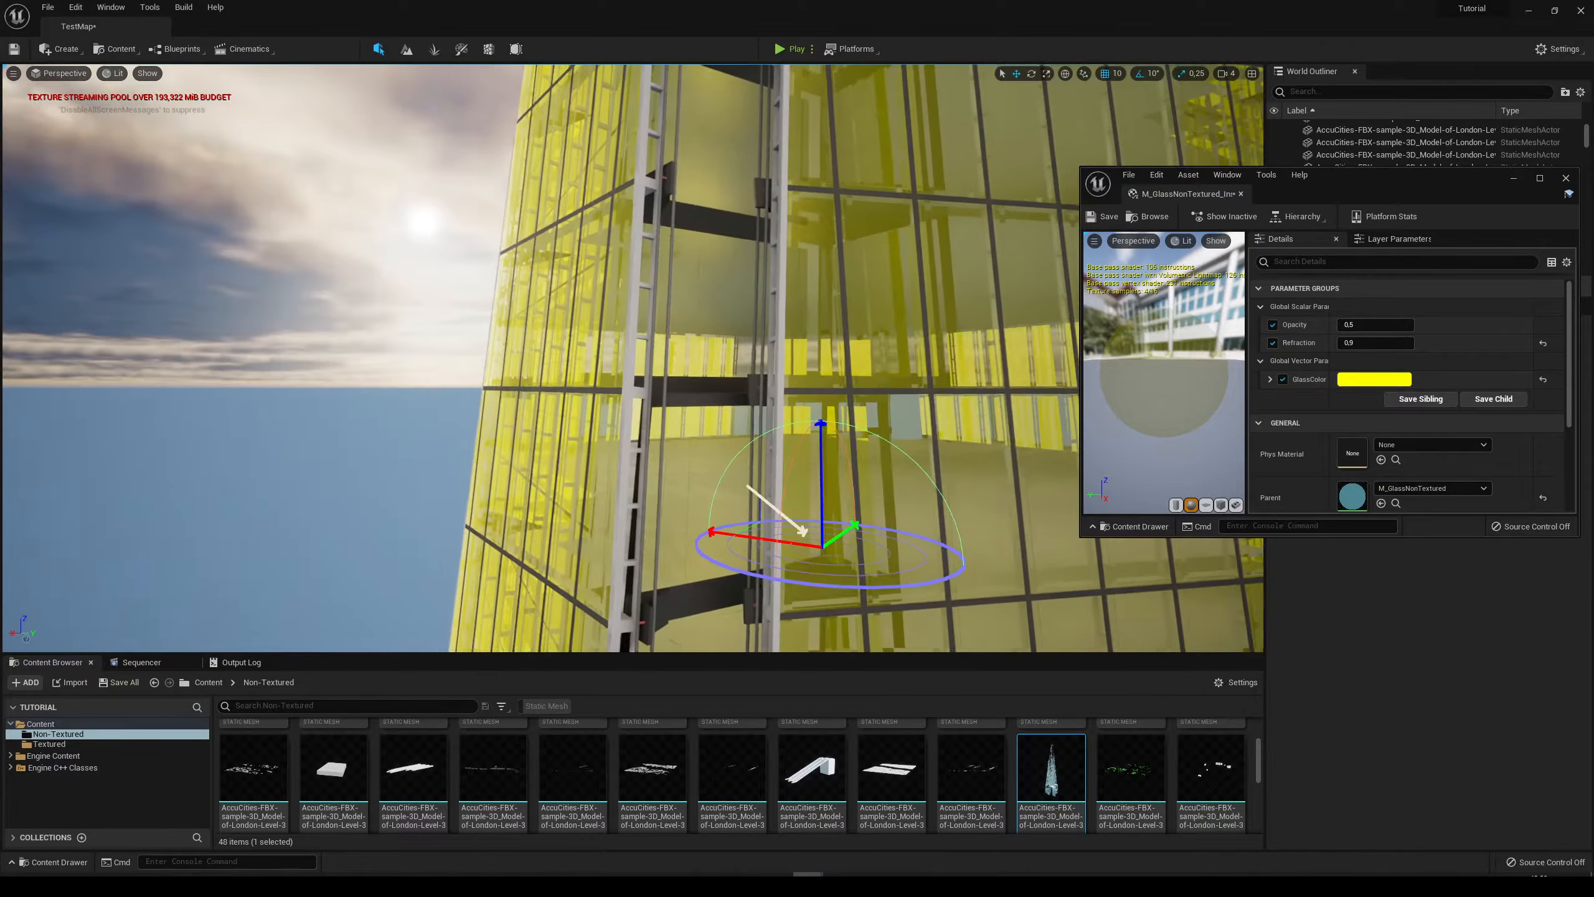
right_click_drag(805, 446, 564, 468)
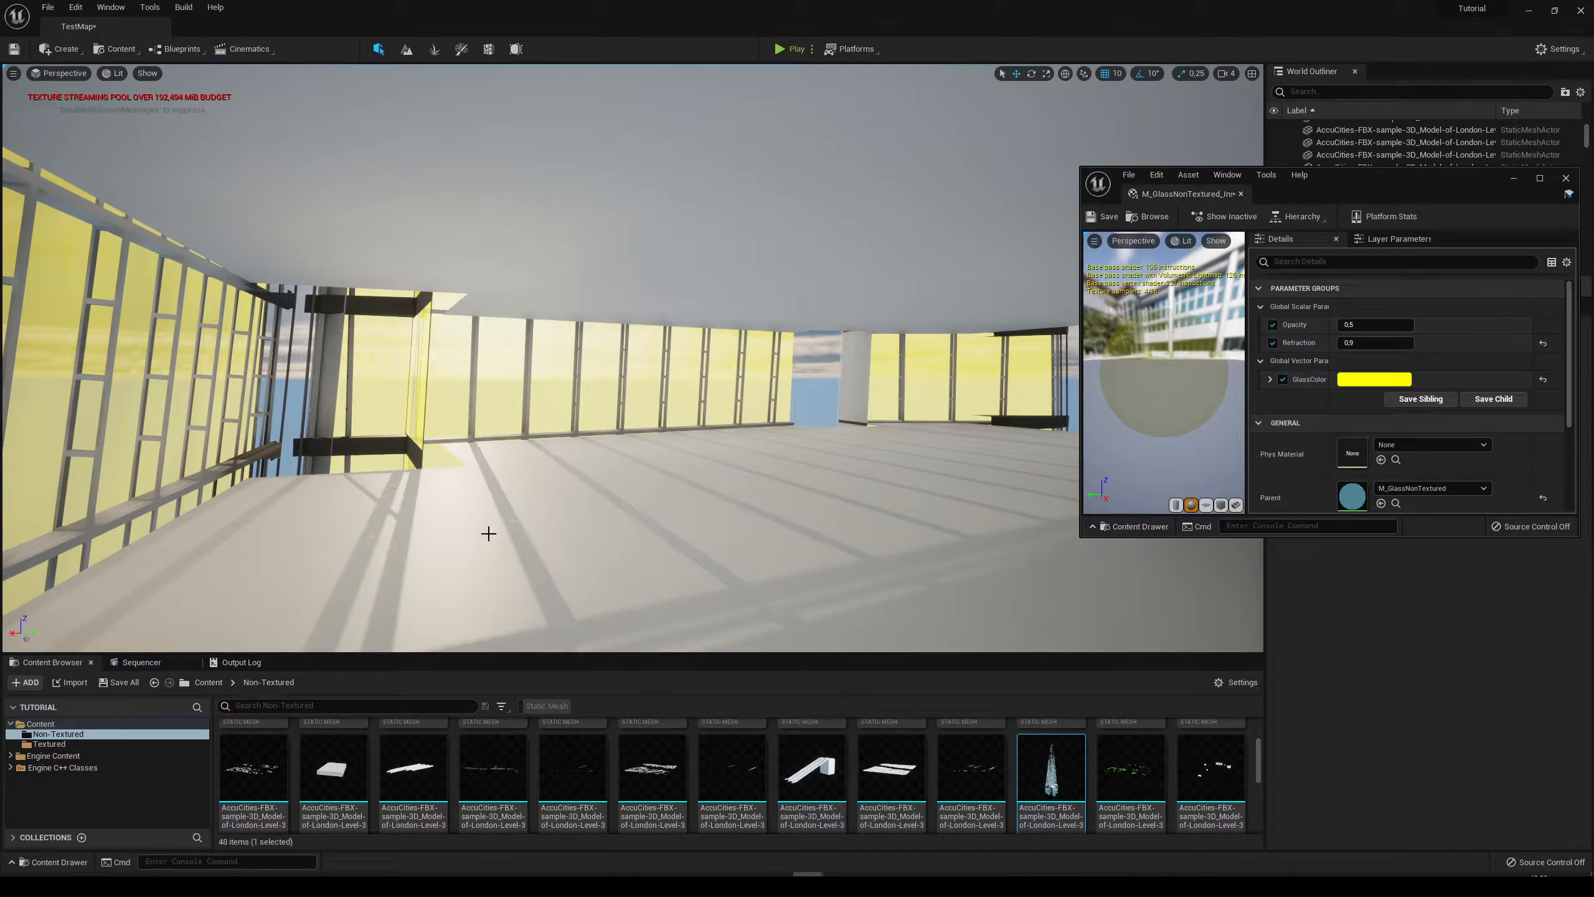
right_click_drag(748, 527, 607, 397)
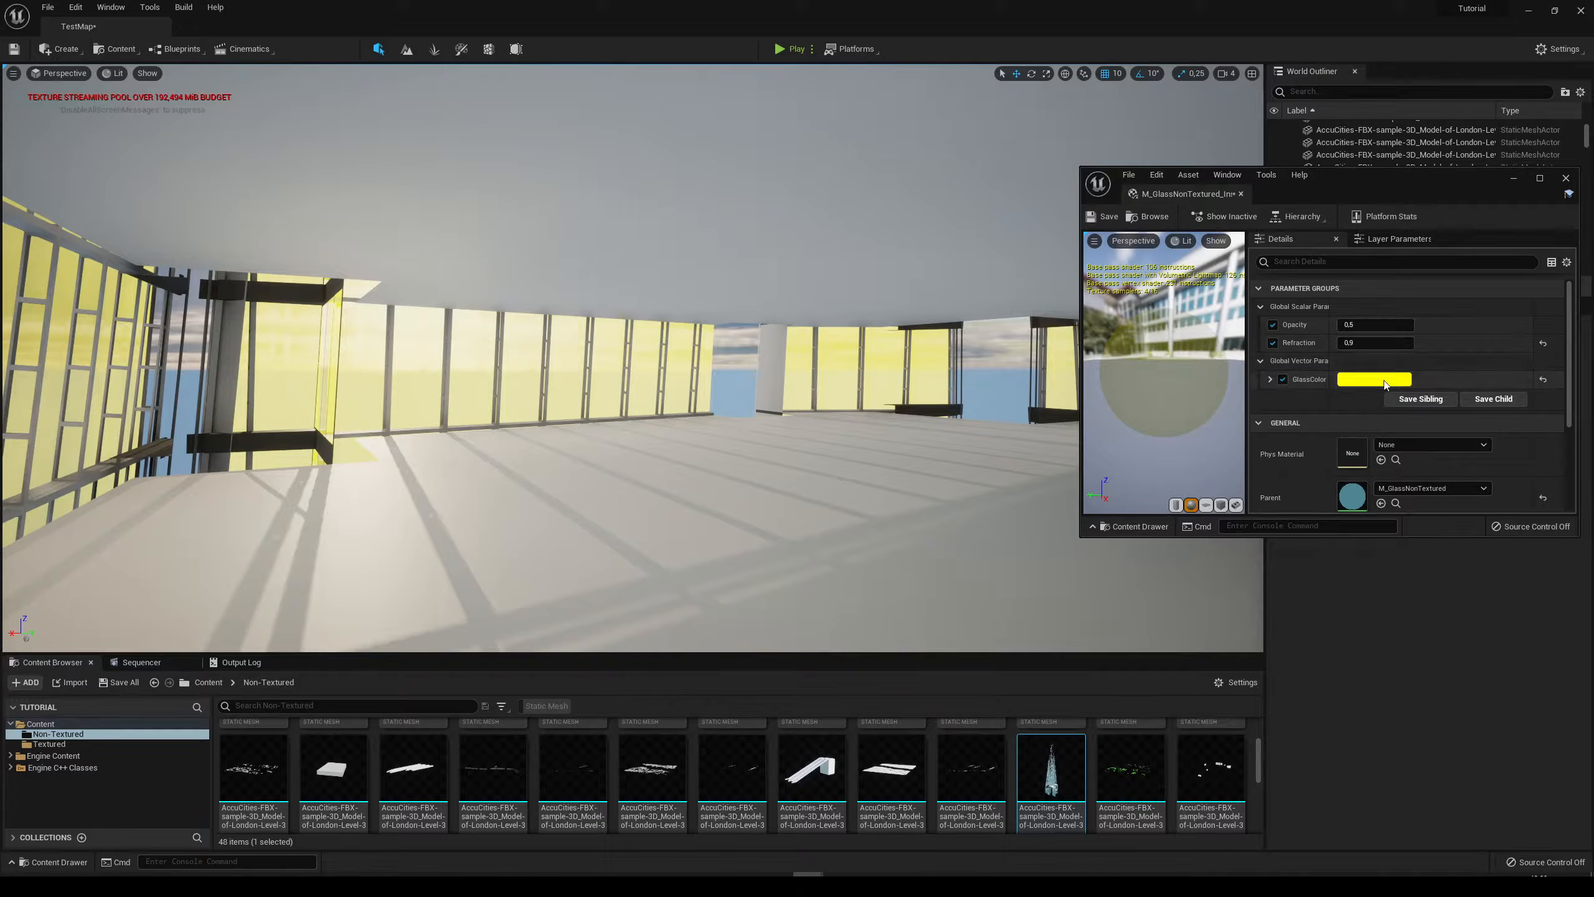
Change GlassColor to a fully saturated cyan with a hue of about 190 and accept the colour.
left_click(1374, 379)
left_click_drag(1216, 540, 1127, 481)
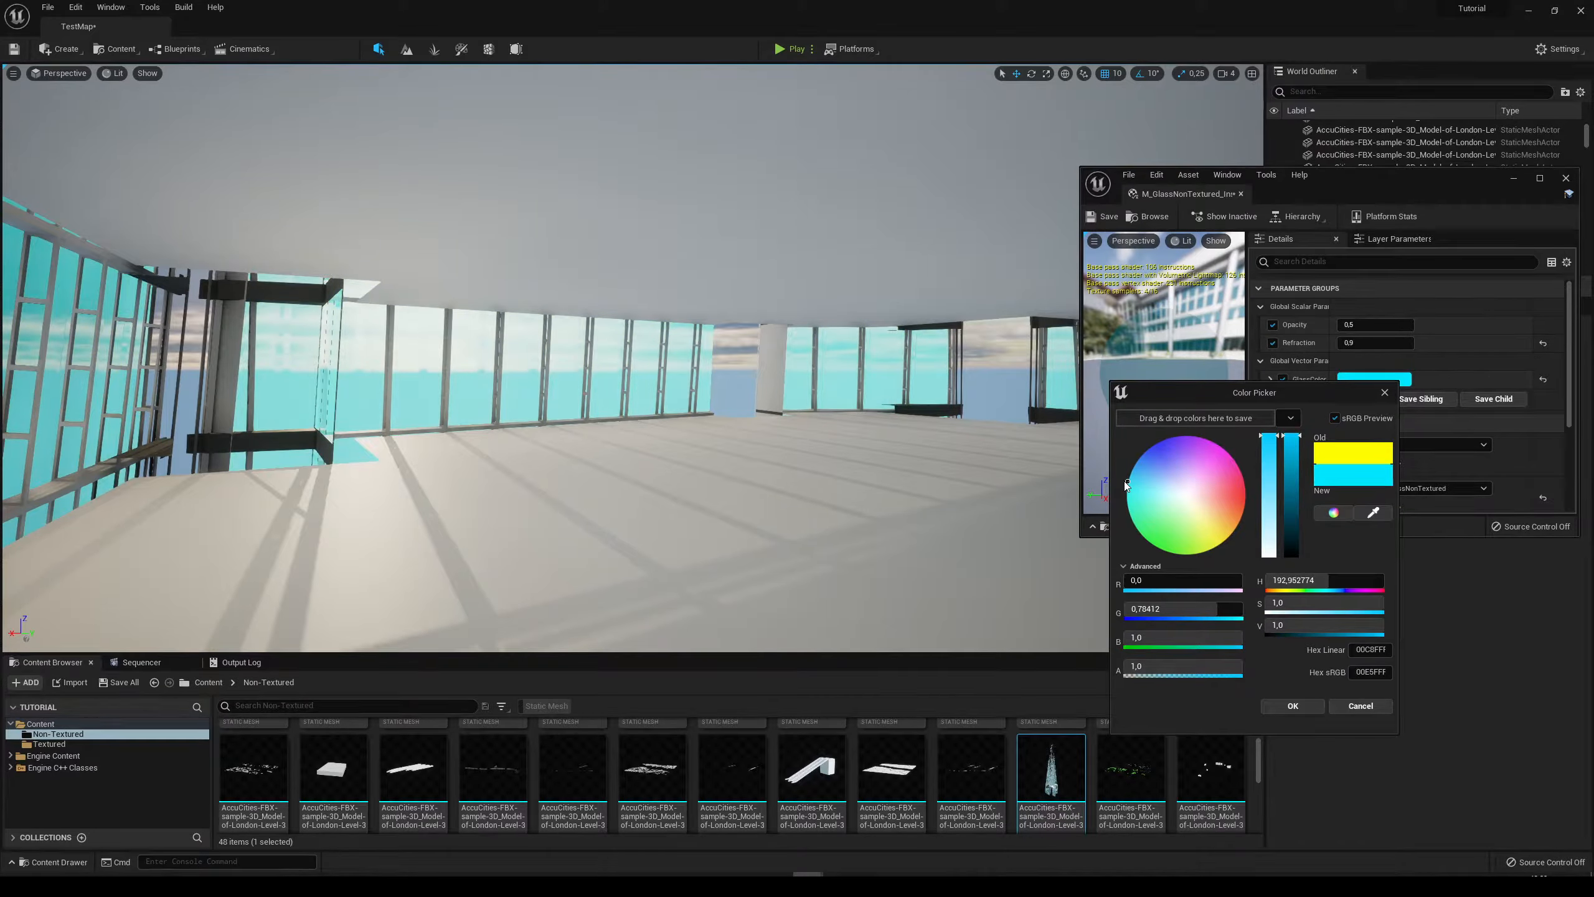
left_click_drag(1133, 492, 1126, 489)
left_click(1305, 702)
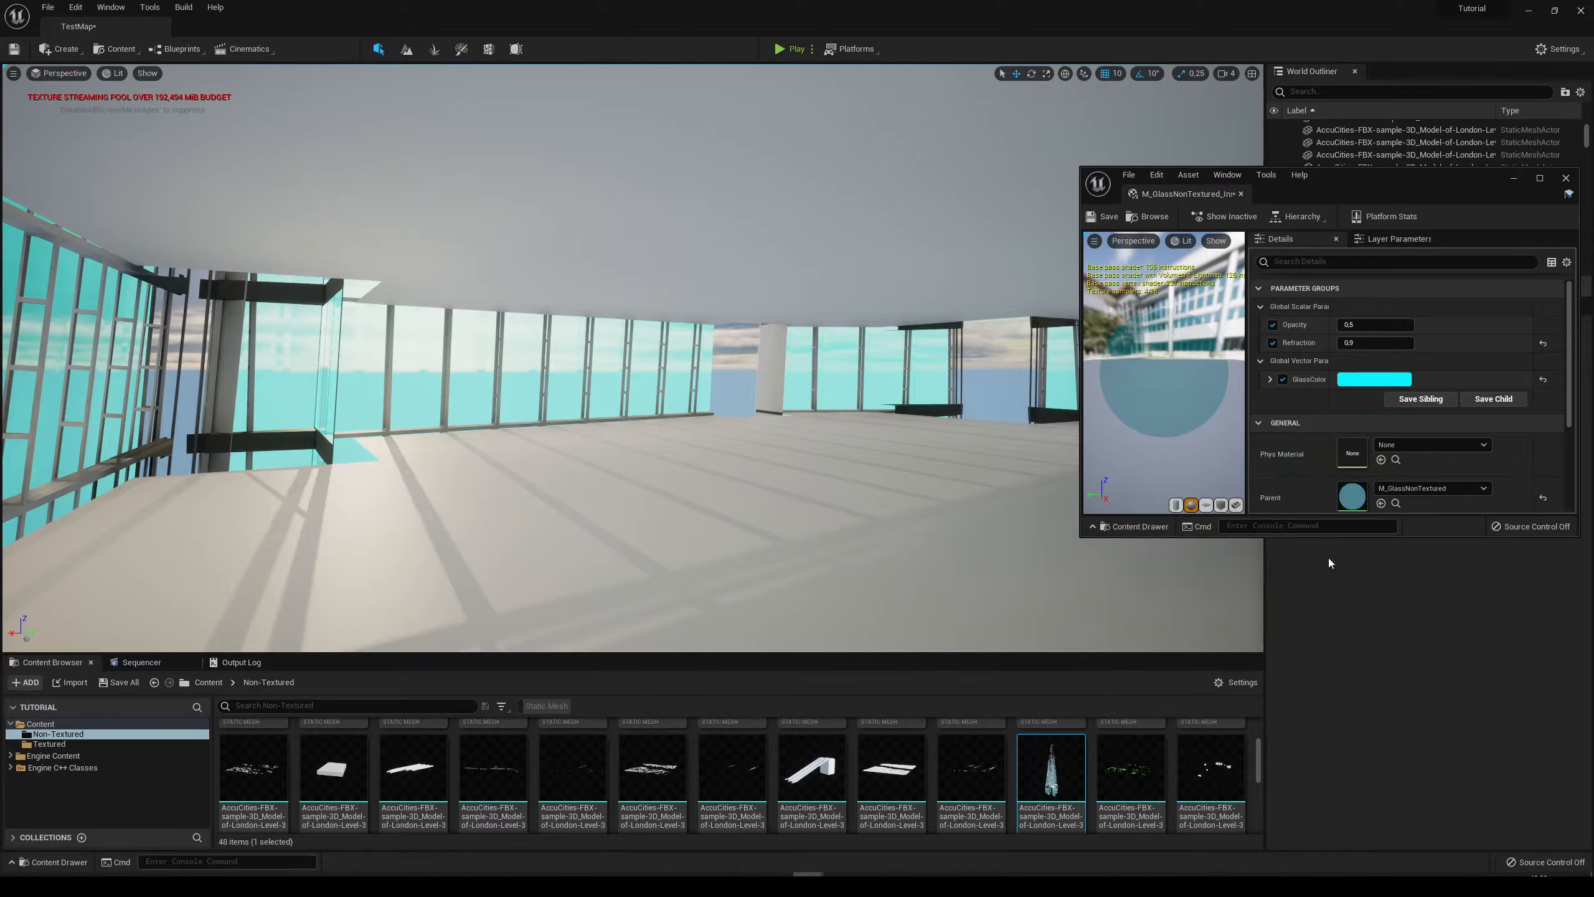
Set the glass instance's Opacity to 0.25 and close the material instance editor.
left_click(1367, 323)
type("0,25")
key("Return")
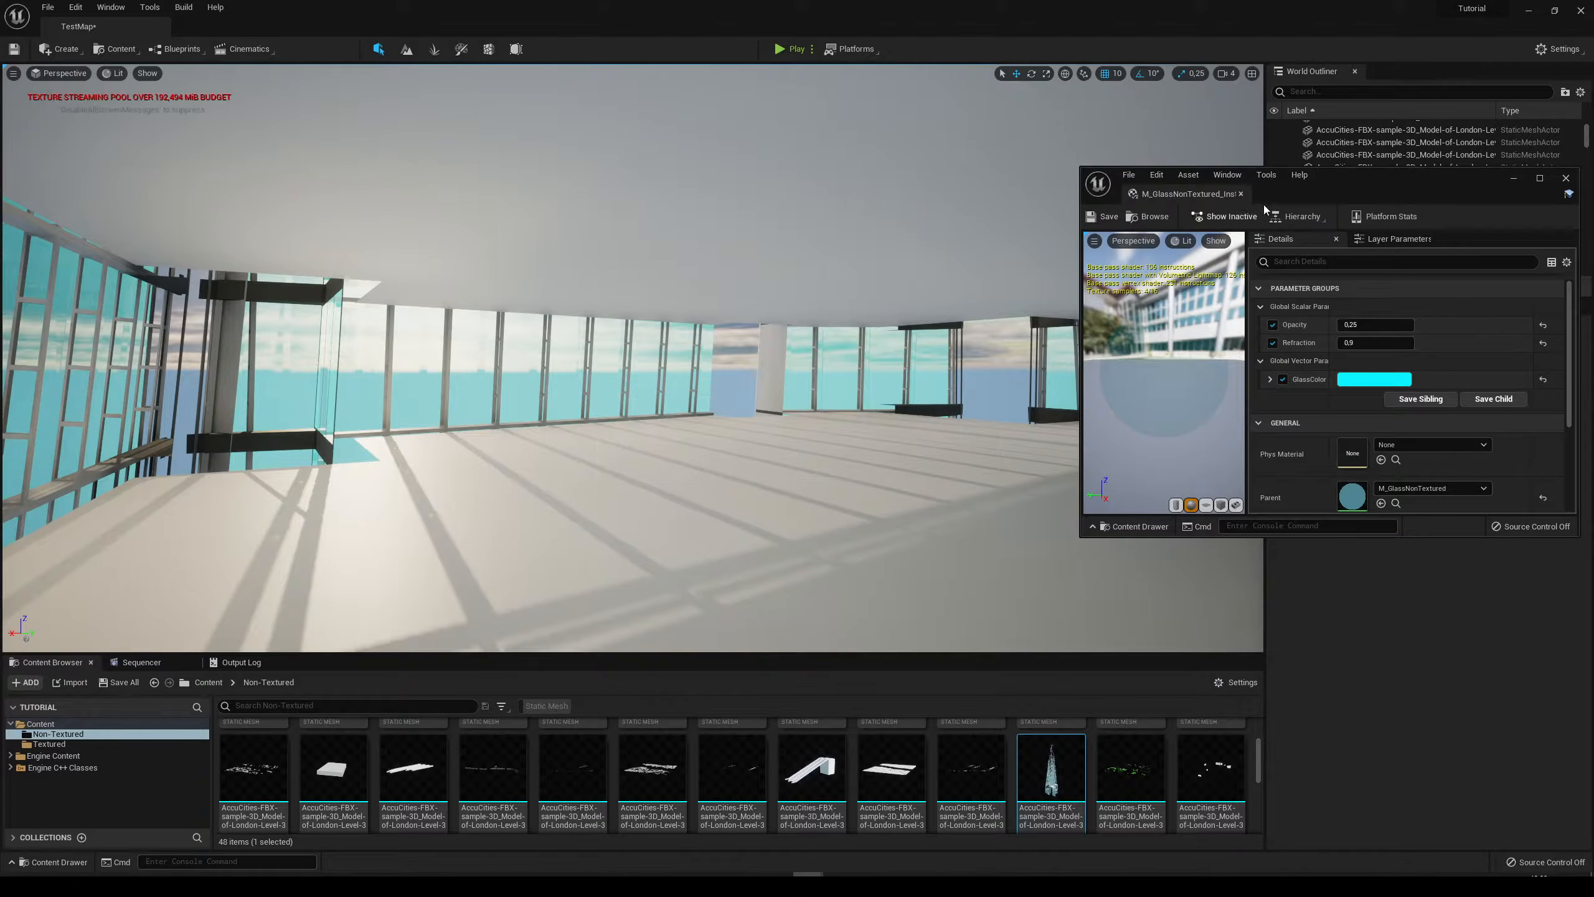
left_click(1242, 195)
Check the cyan glass around the tower's interior and save all modified content.
right_click_drag(1153, 210, 1340, 217)
key("w")
key("s")
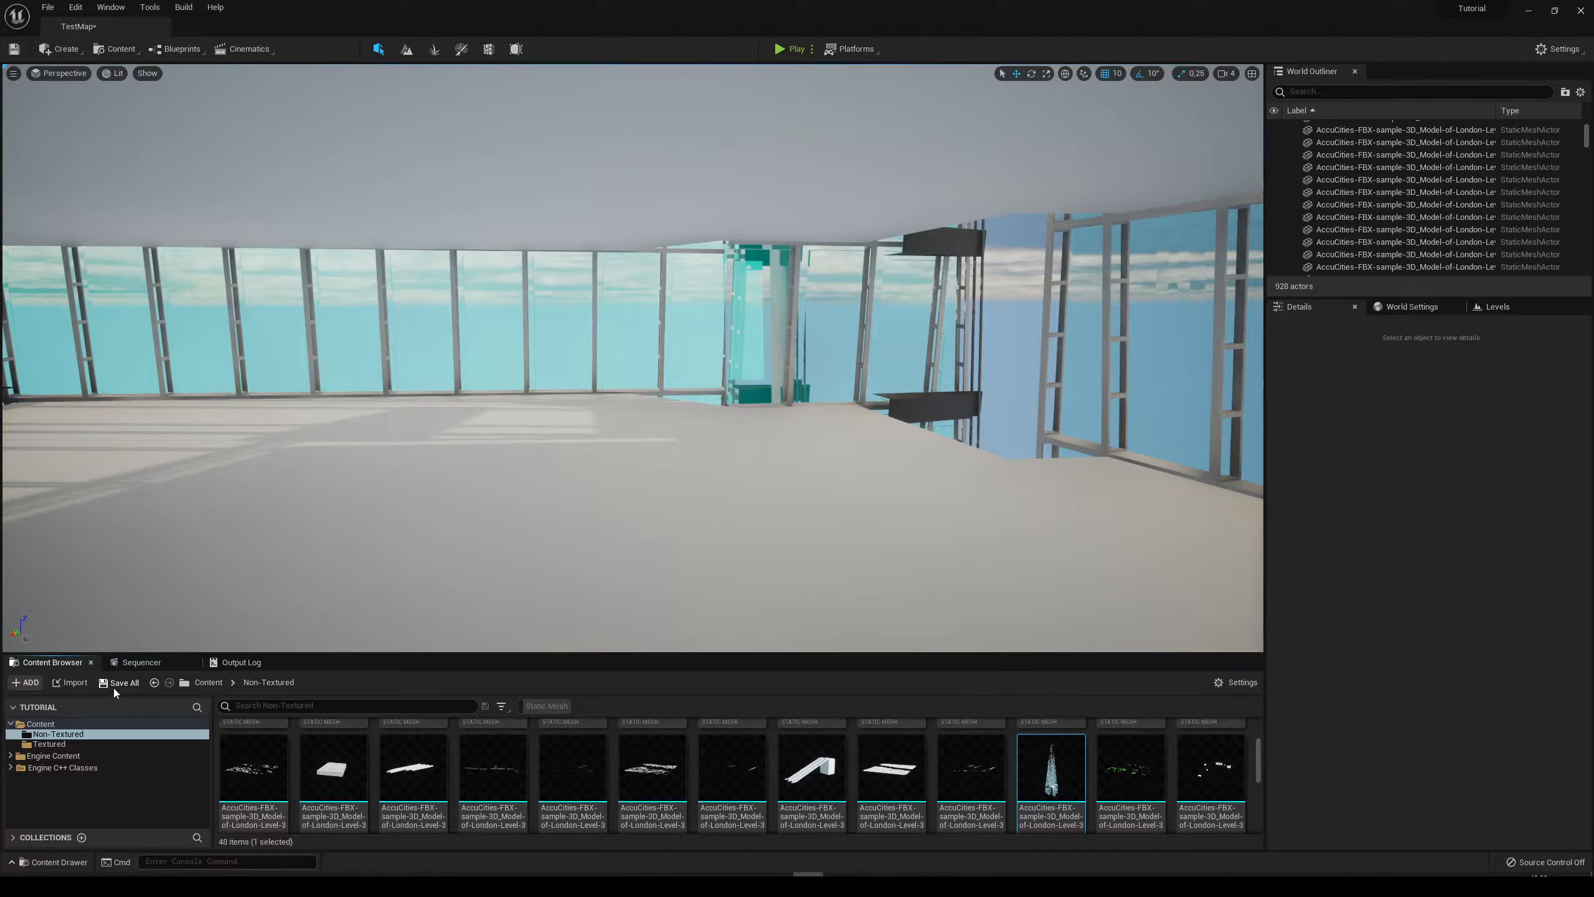
left_click(113, 684)
Examine the view through the tower's glass, then leave the tower and look over the textured city model.
left_click(896, 578)
right_click_drag(897, 578, 1138, 578)
key("w")
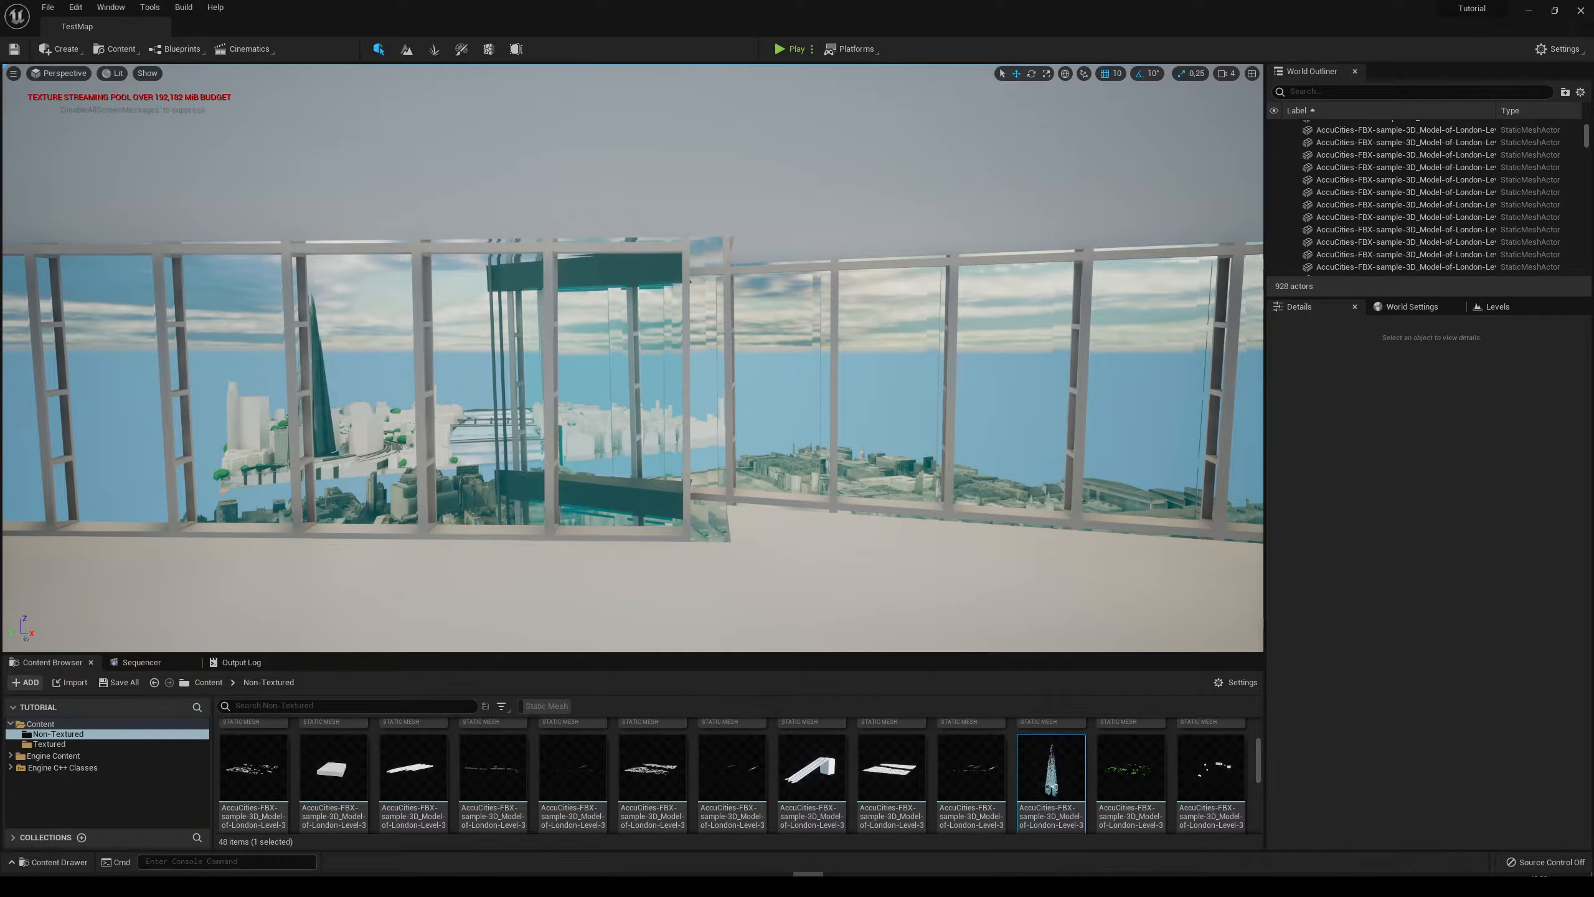
key("s")
right_click_drag(817, 475, 733, 493)
right_click_drag(820, 483, 959, 563)
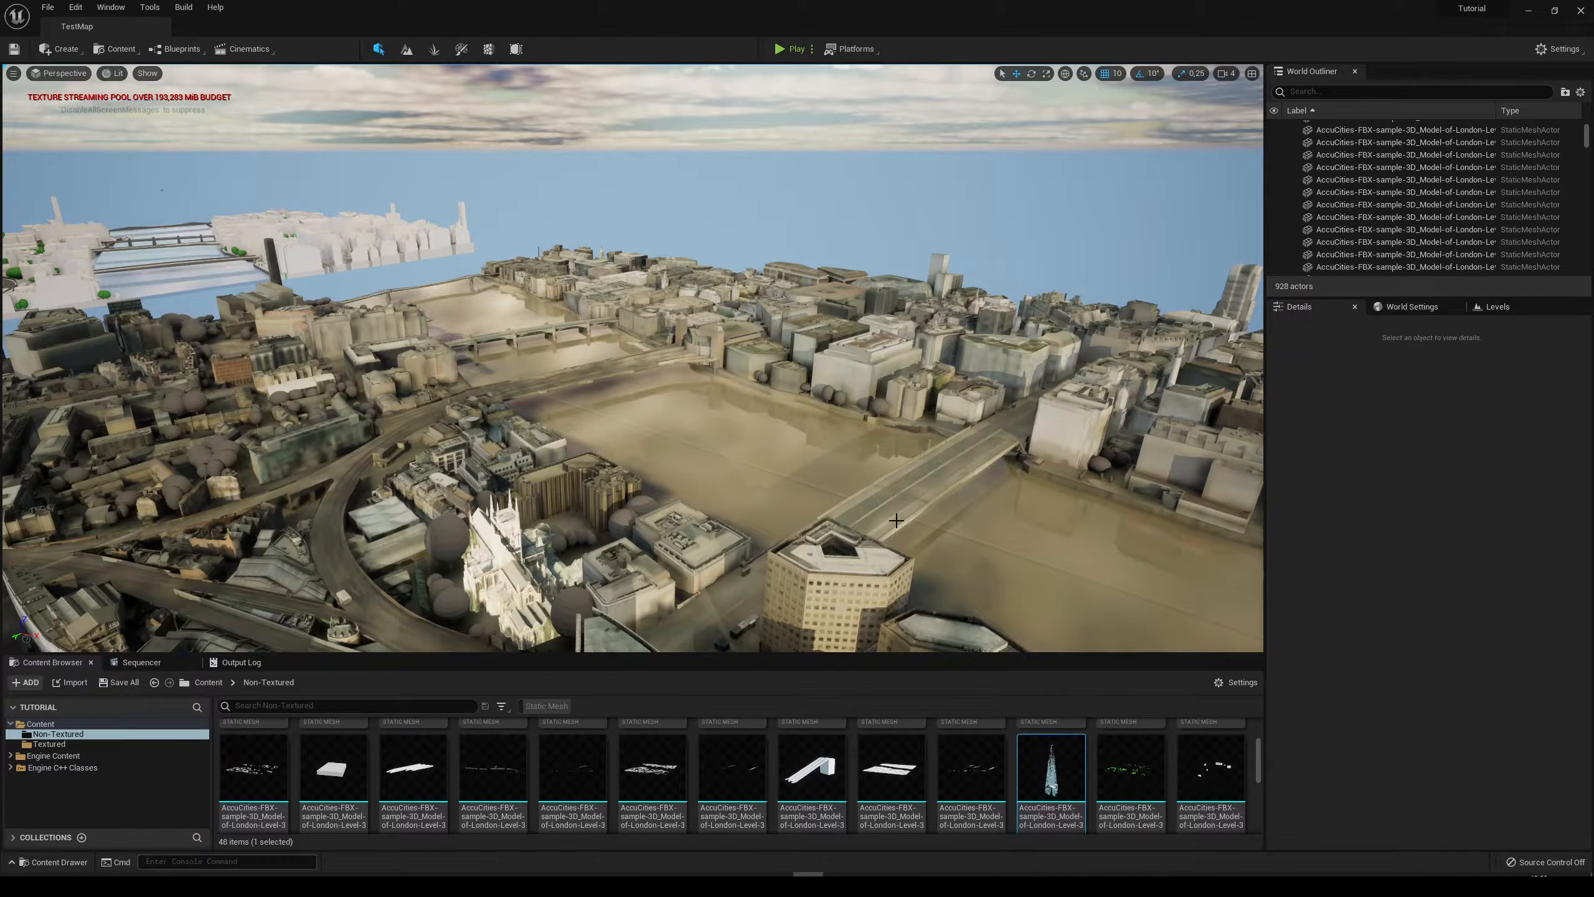
right_click_drag(896, 521, 1045, 330)
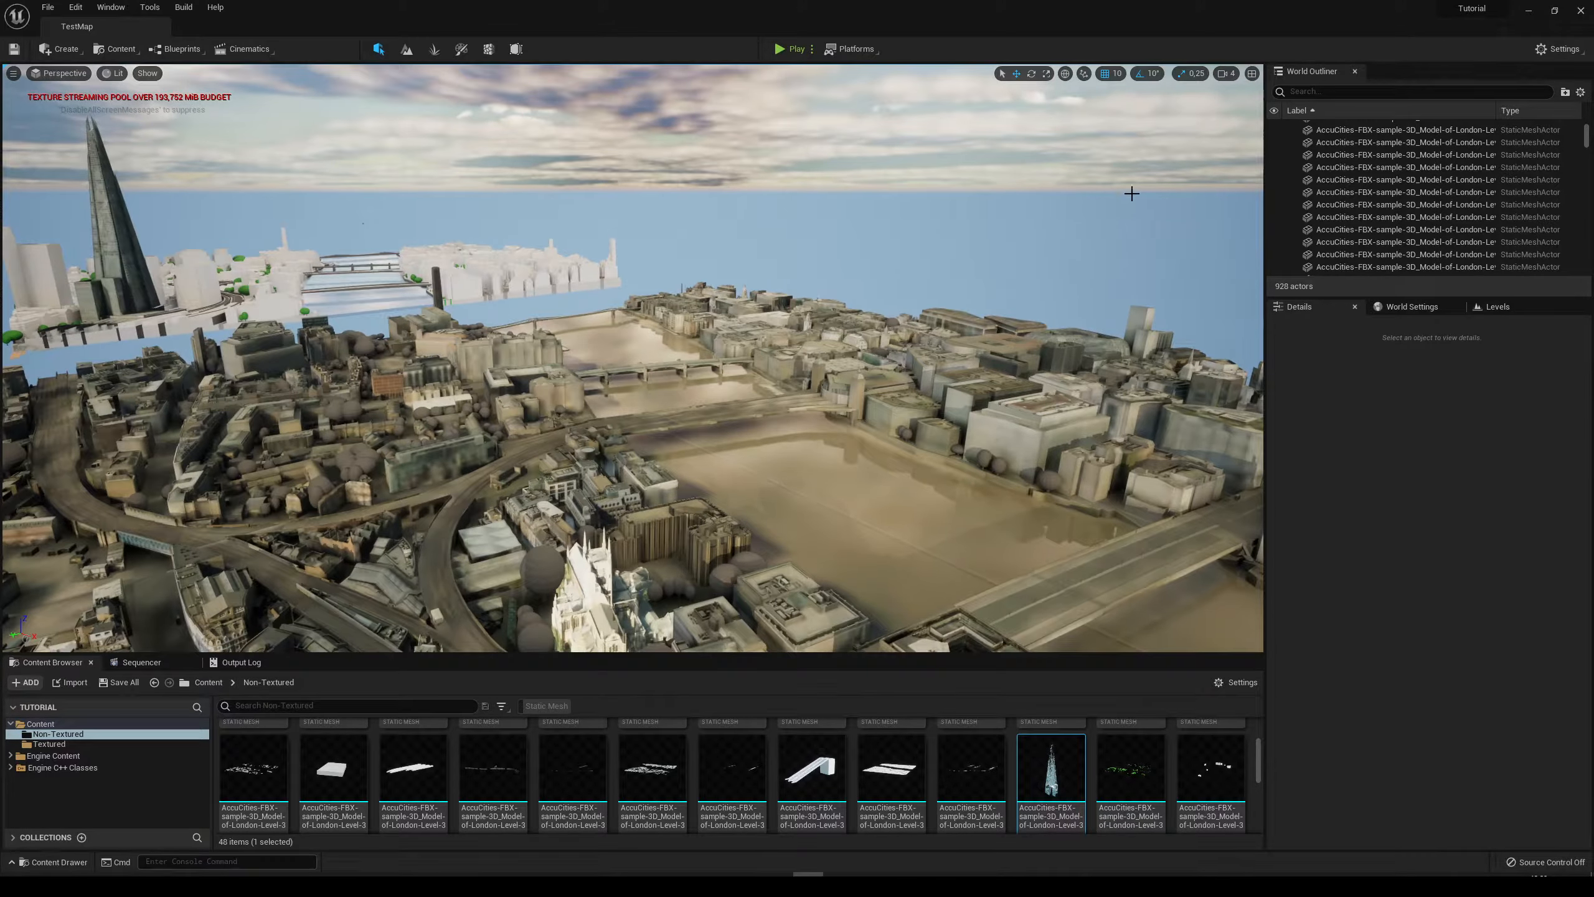
Raise the viewport camera speed to 7 and survey the textured buildings on both sides of the river.
left_click(1231, 74)
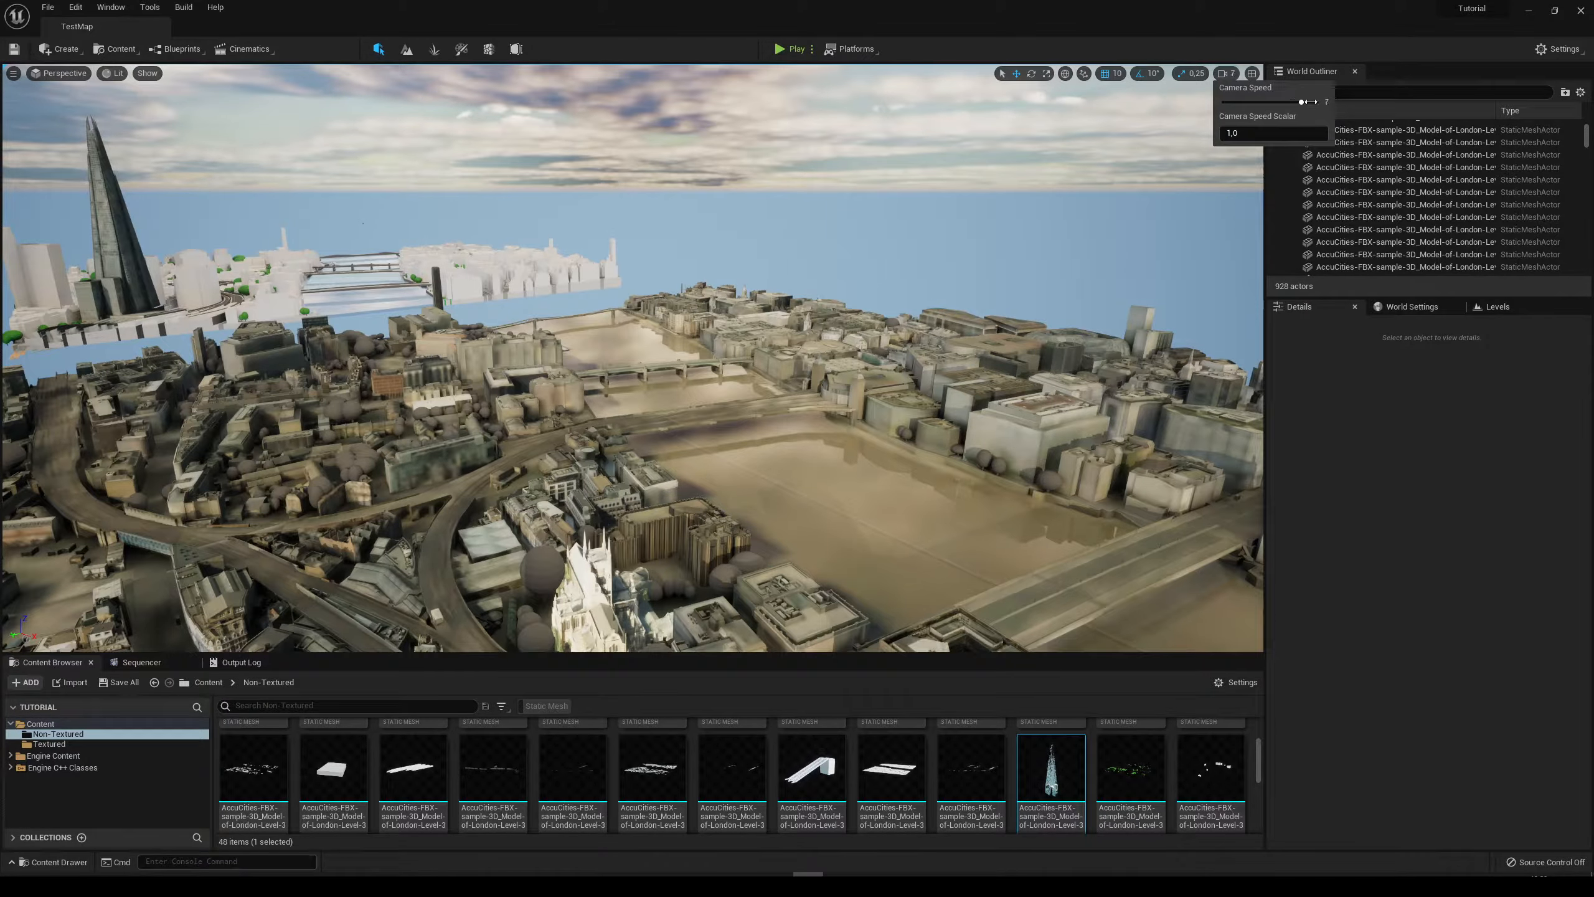
right_click_drag(901, 568, 786, 585)
key("d")
left_click(849, 544)
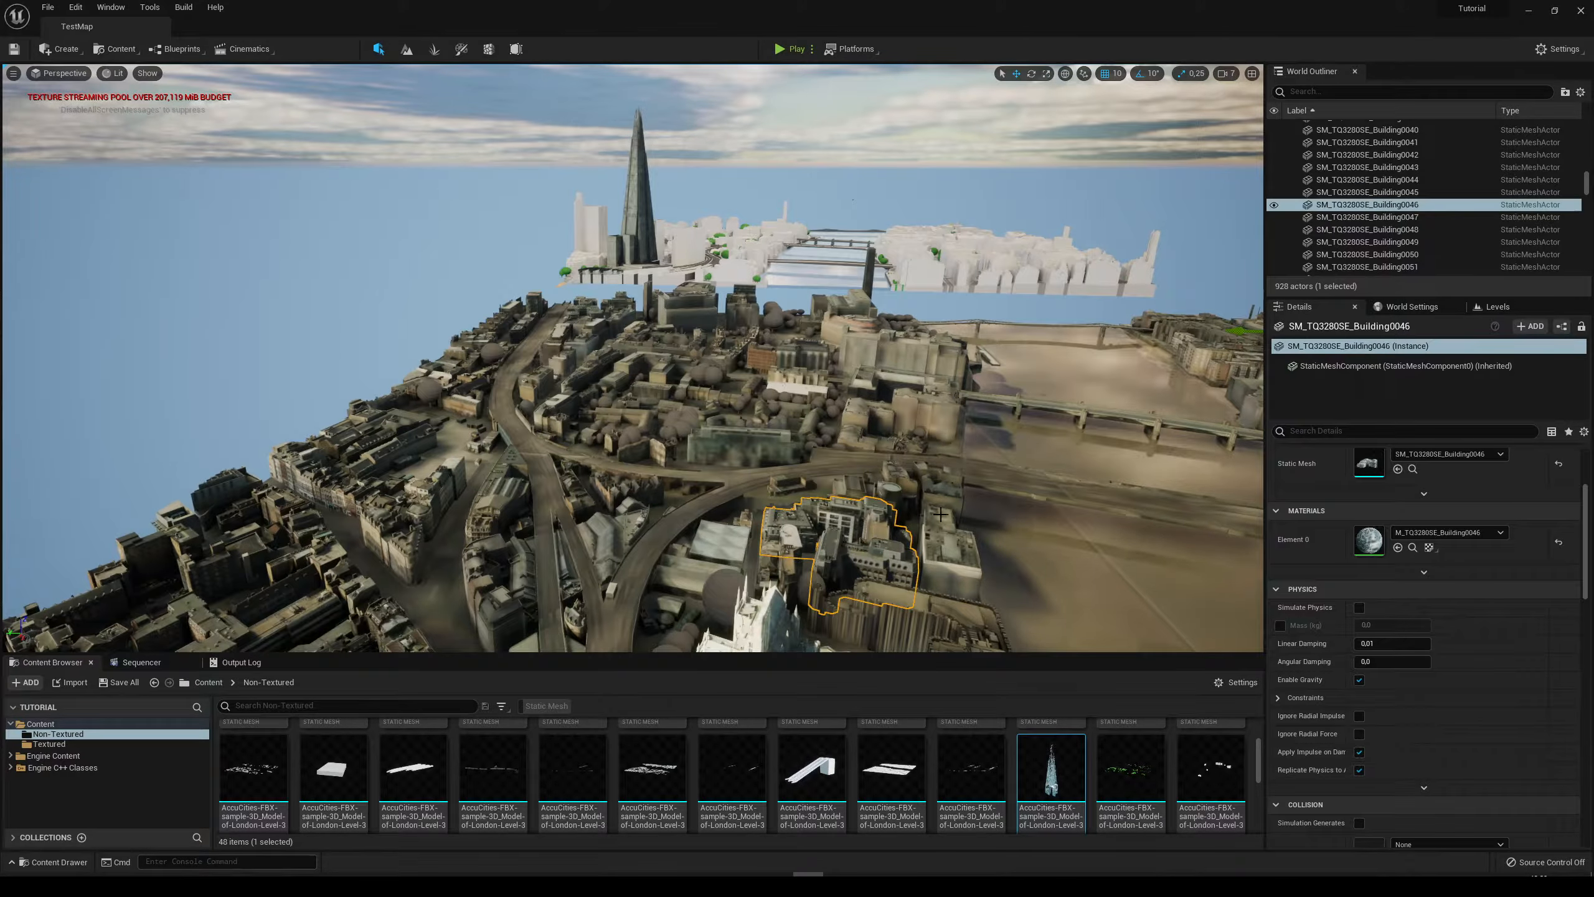
right_click_drag(761, 403, 897, 400)
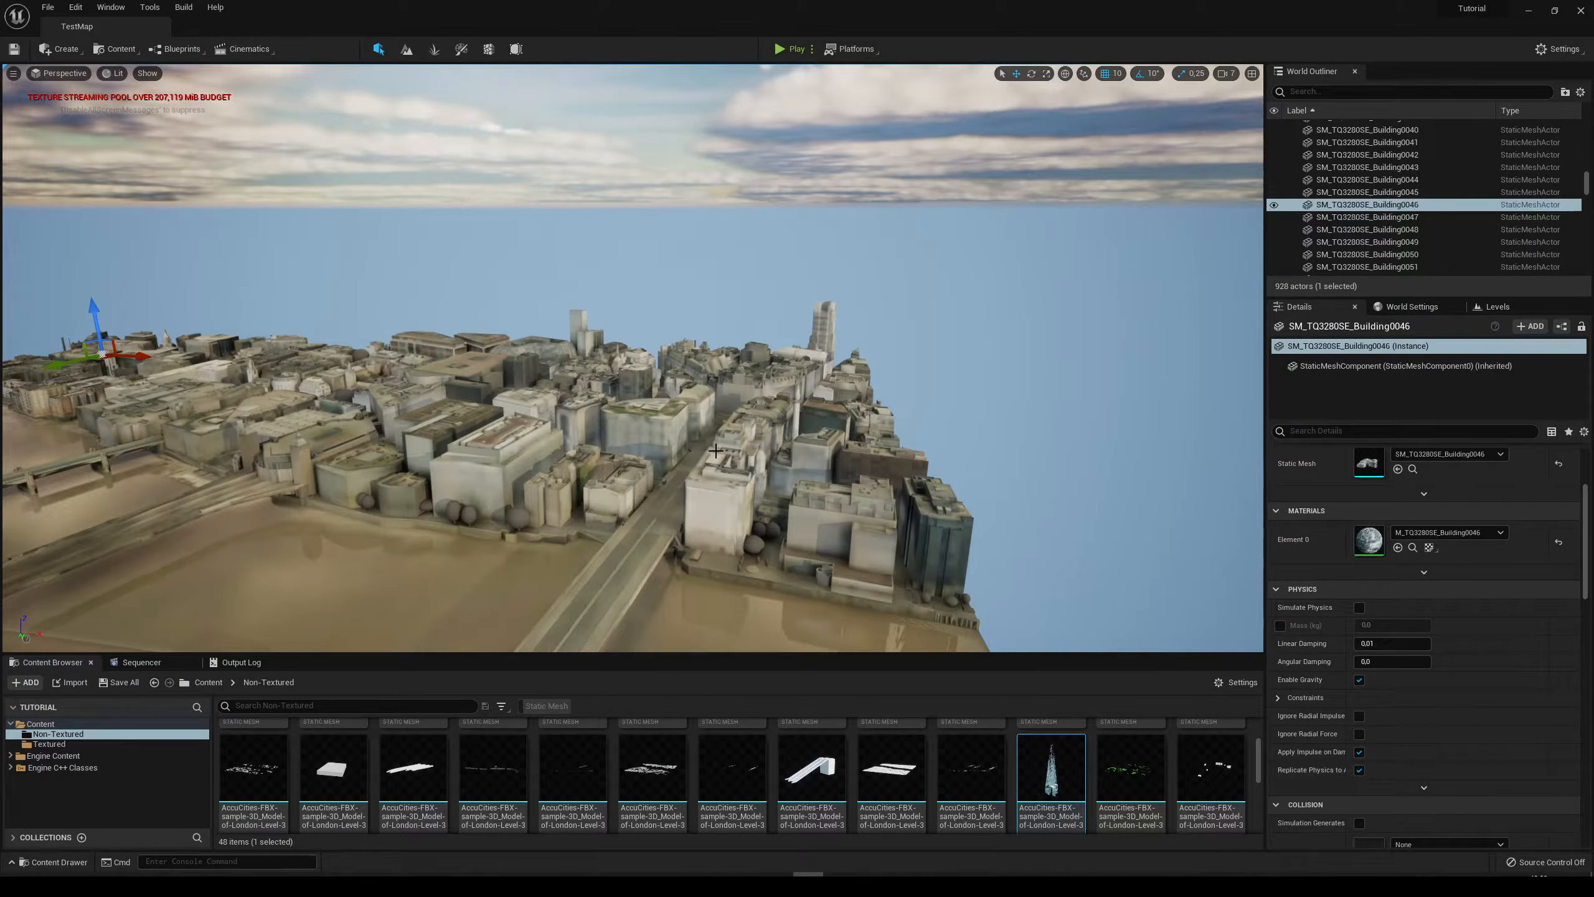
left_click(718, 452)
left_click(535, 464)
right_click_drag(646, 473, 593, 470)
right_click_drag(575, 416, 453, 414)
key("w")
left_click(907, 405)
mouse_move(907, 405)
right_mouse_down()
mouse_move(842, 405)
mouse_move(917, 405)
right_mouse_up()
key("w")
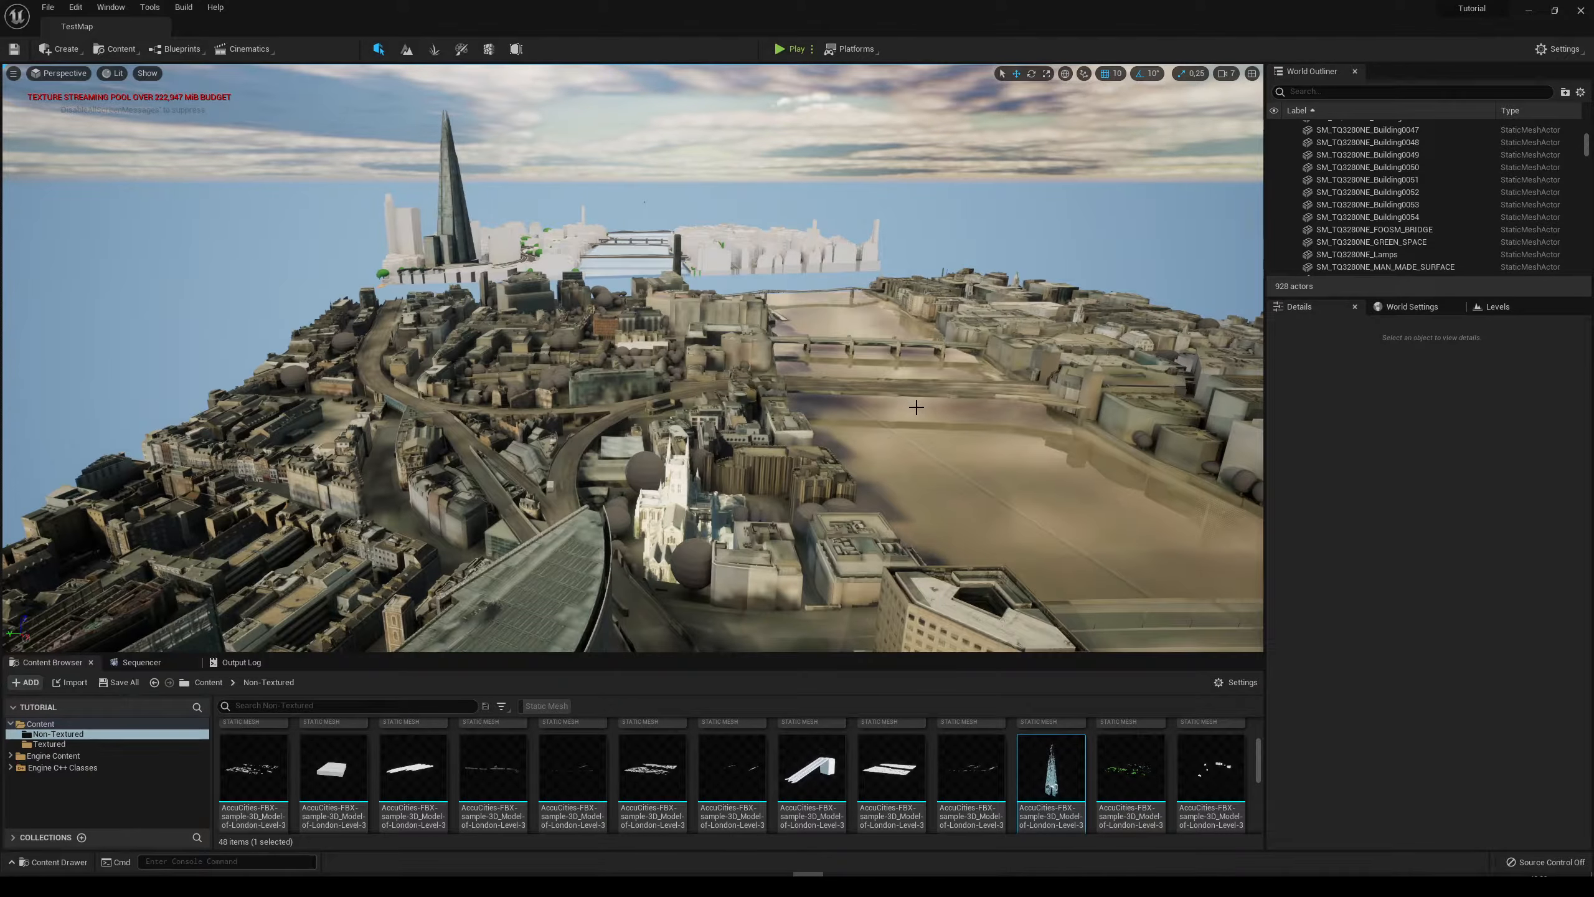
Compare the textured city with the non-textured model behind it and return to the glass tower.
right_click_drag(916, 407, 869, 401)
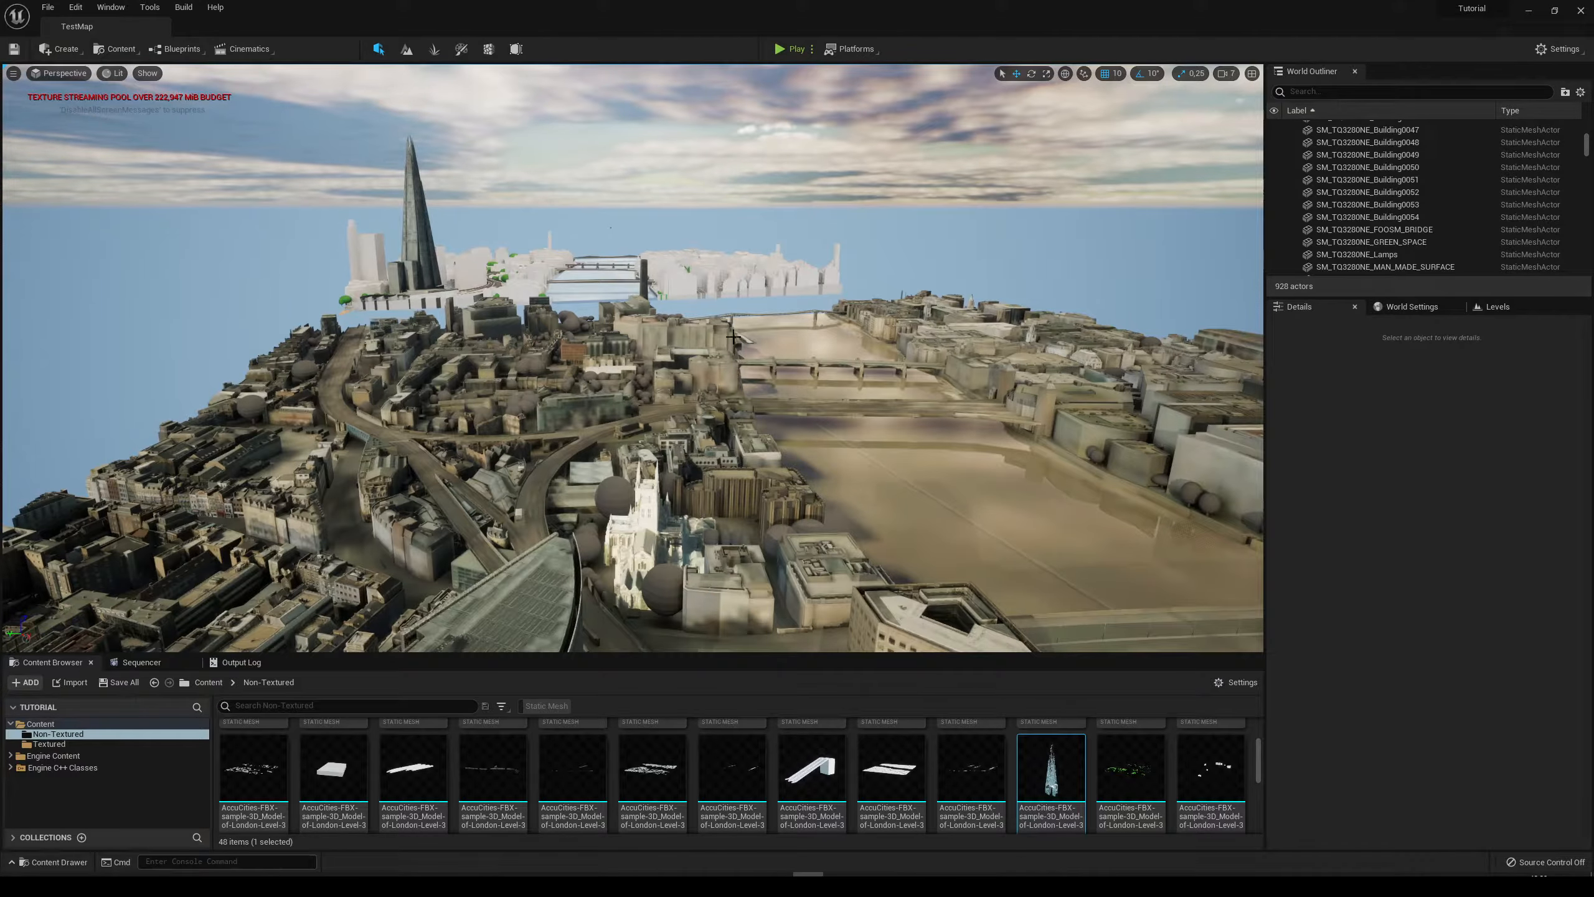
right_click_drag(951, 403, 919, 405)
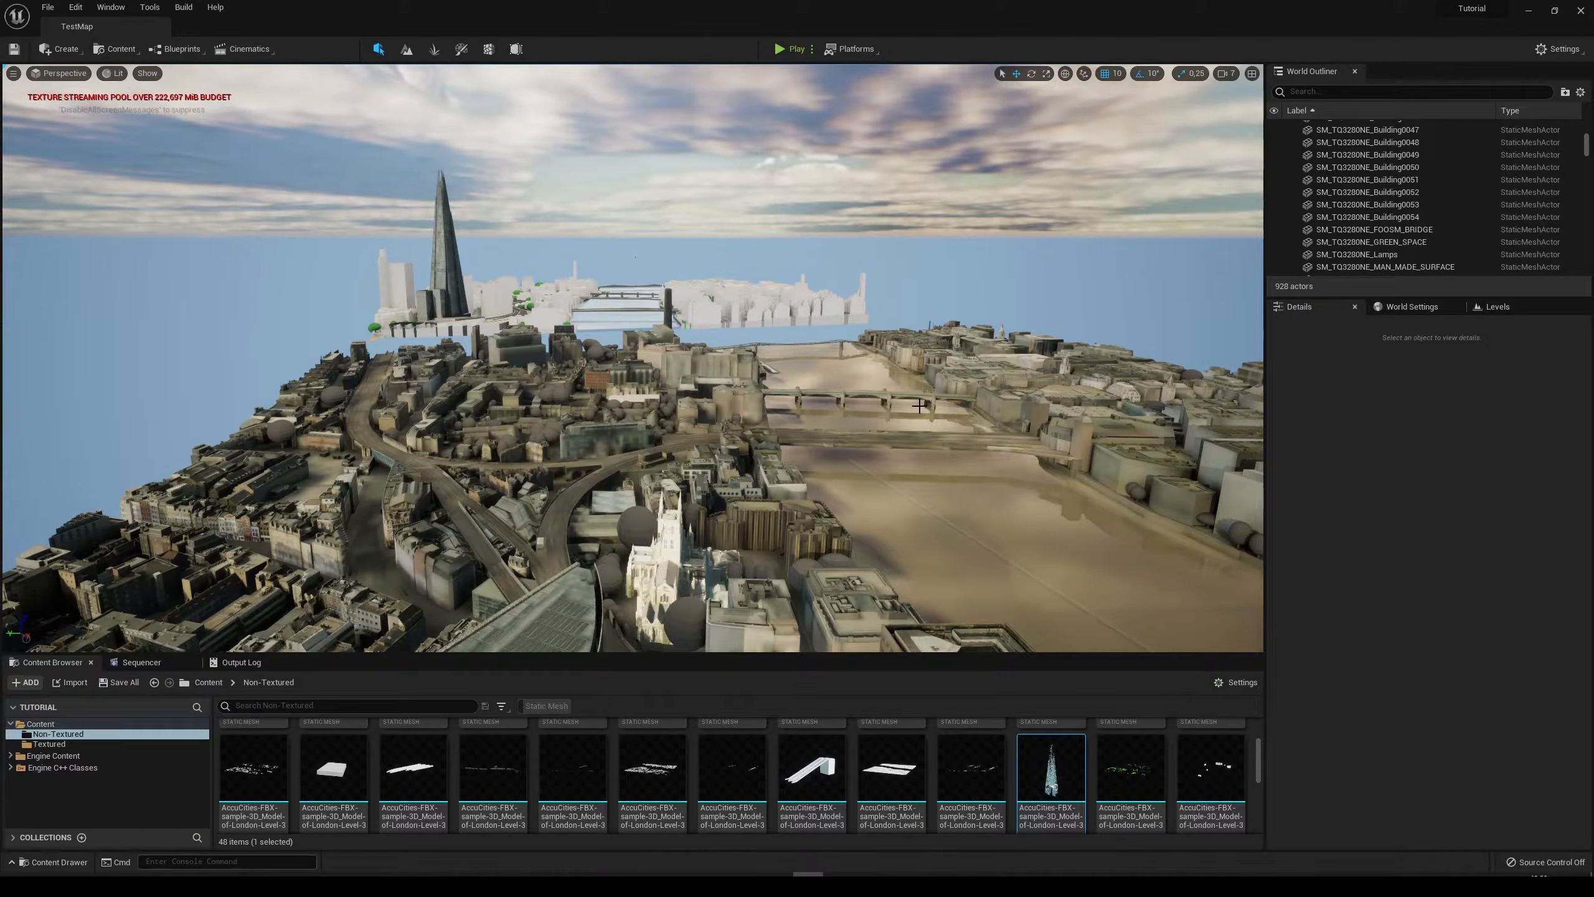
right_click_drag(957, 357, 918, 348)
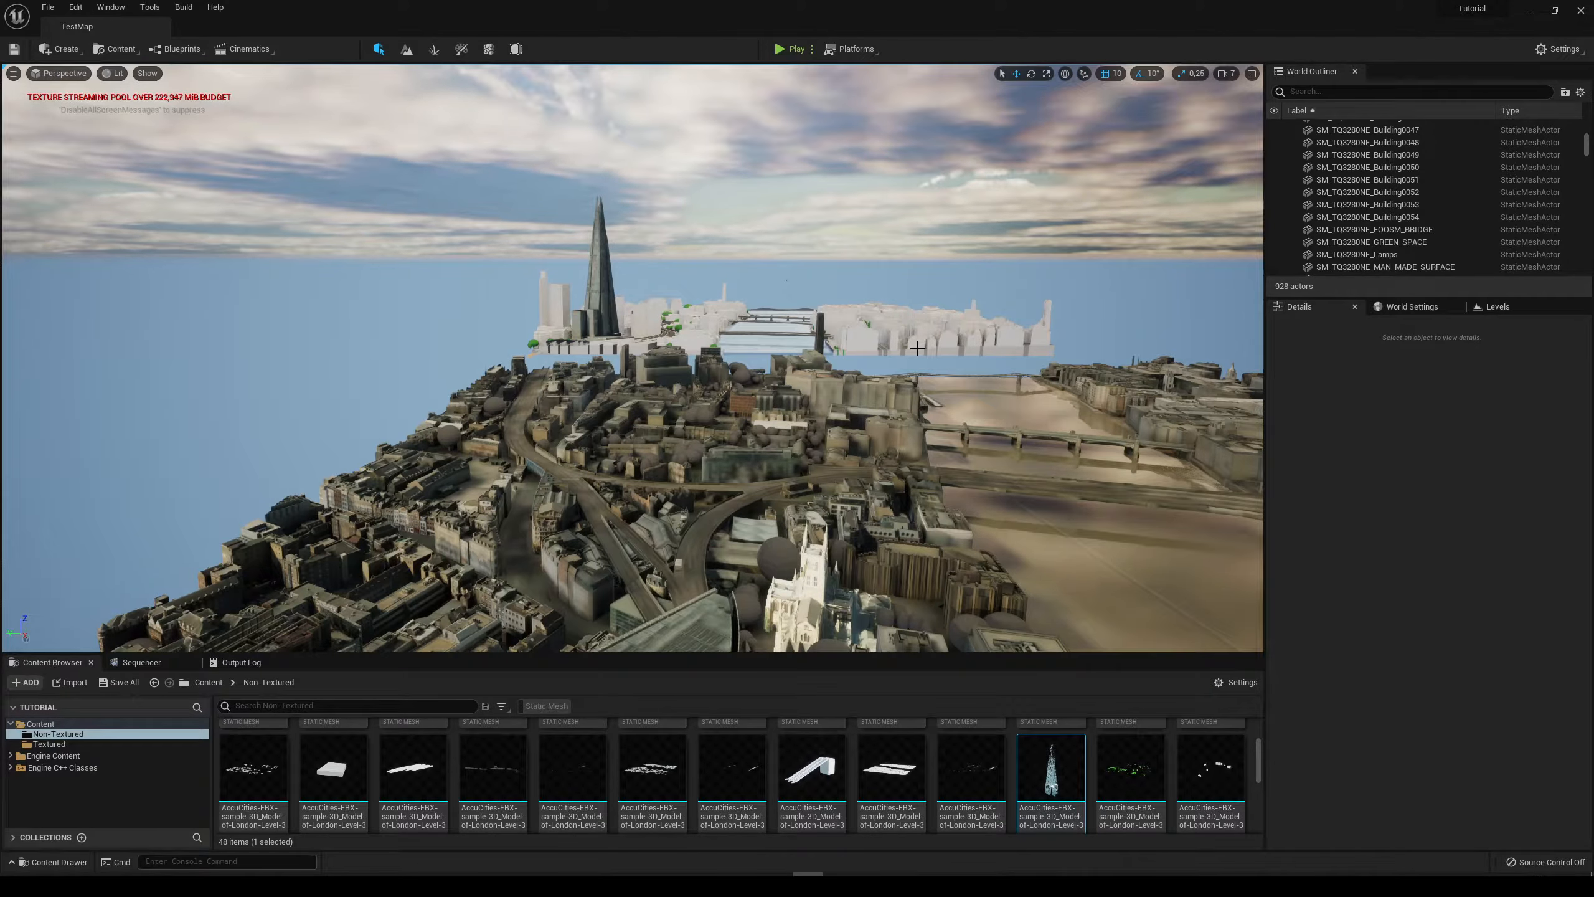
right_click_drag(760, 381, 535, 380)
right_click_drag(452, 440, 722, 442)
mouse_move(628, 394)
right_mouse_down()
mouse_move(440, 415)
mouse_move(534, 392)
mouse_move(628, 405)
right_mouse_up()
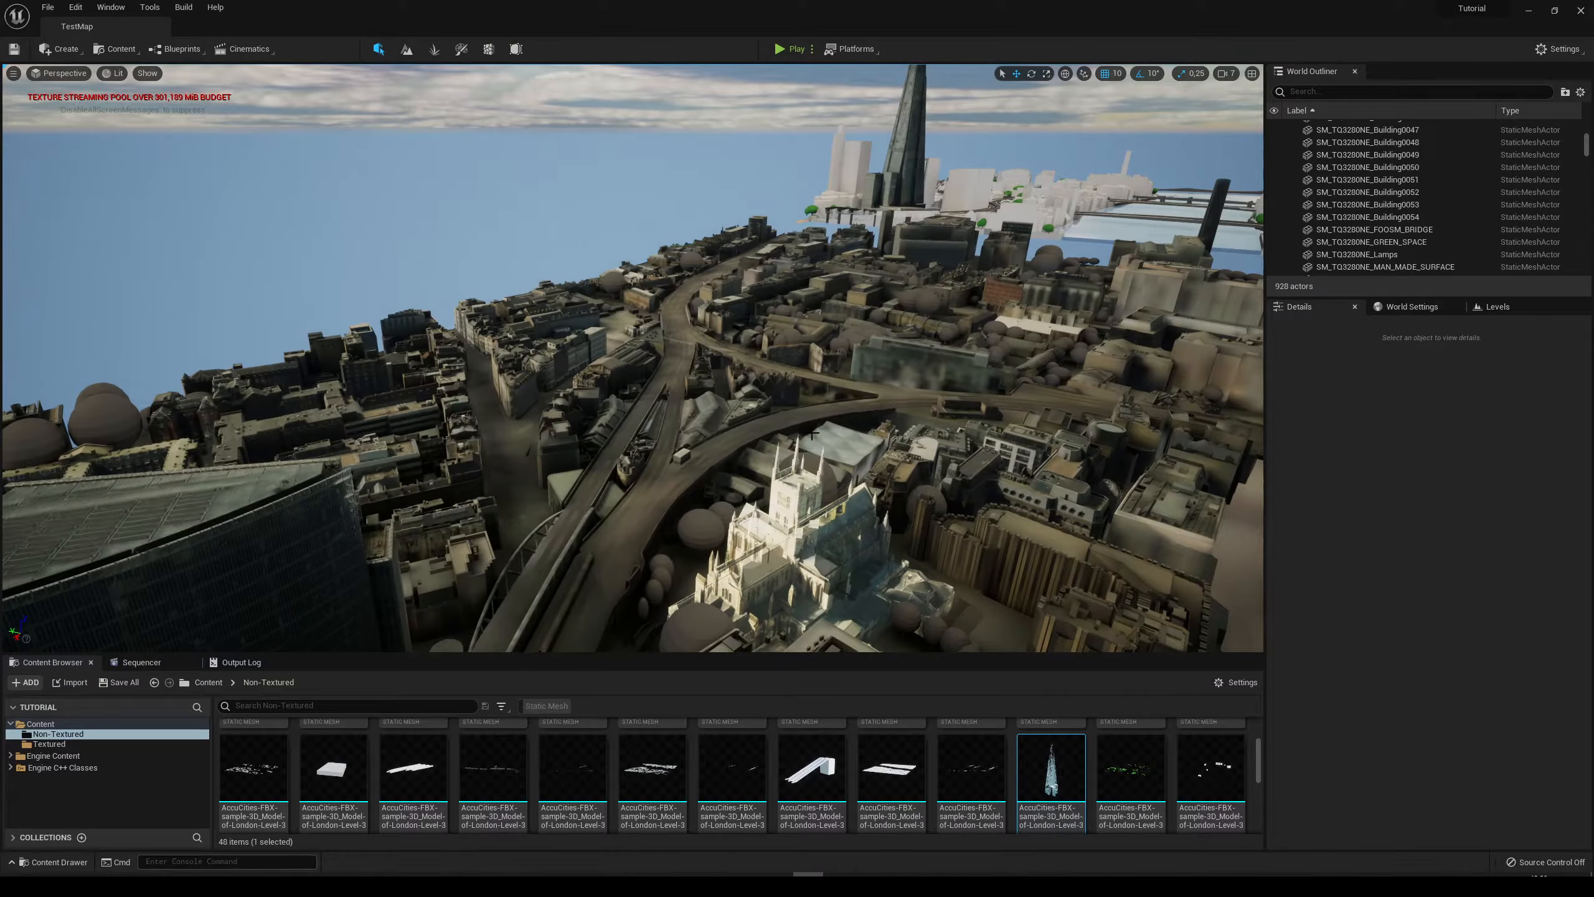
mouse_move(772, 344)
right_mouse_down()
mouse_move(822, 335)
mouse_move(802, 337)
right_mouse_up()
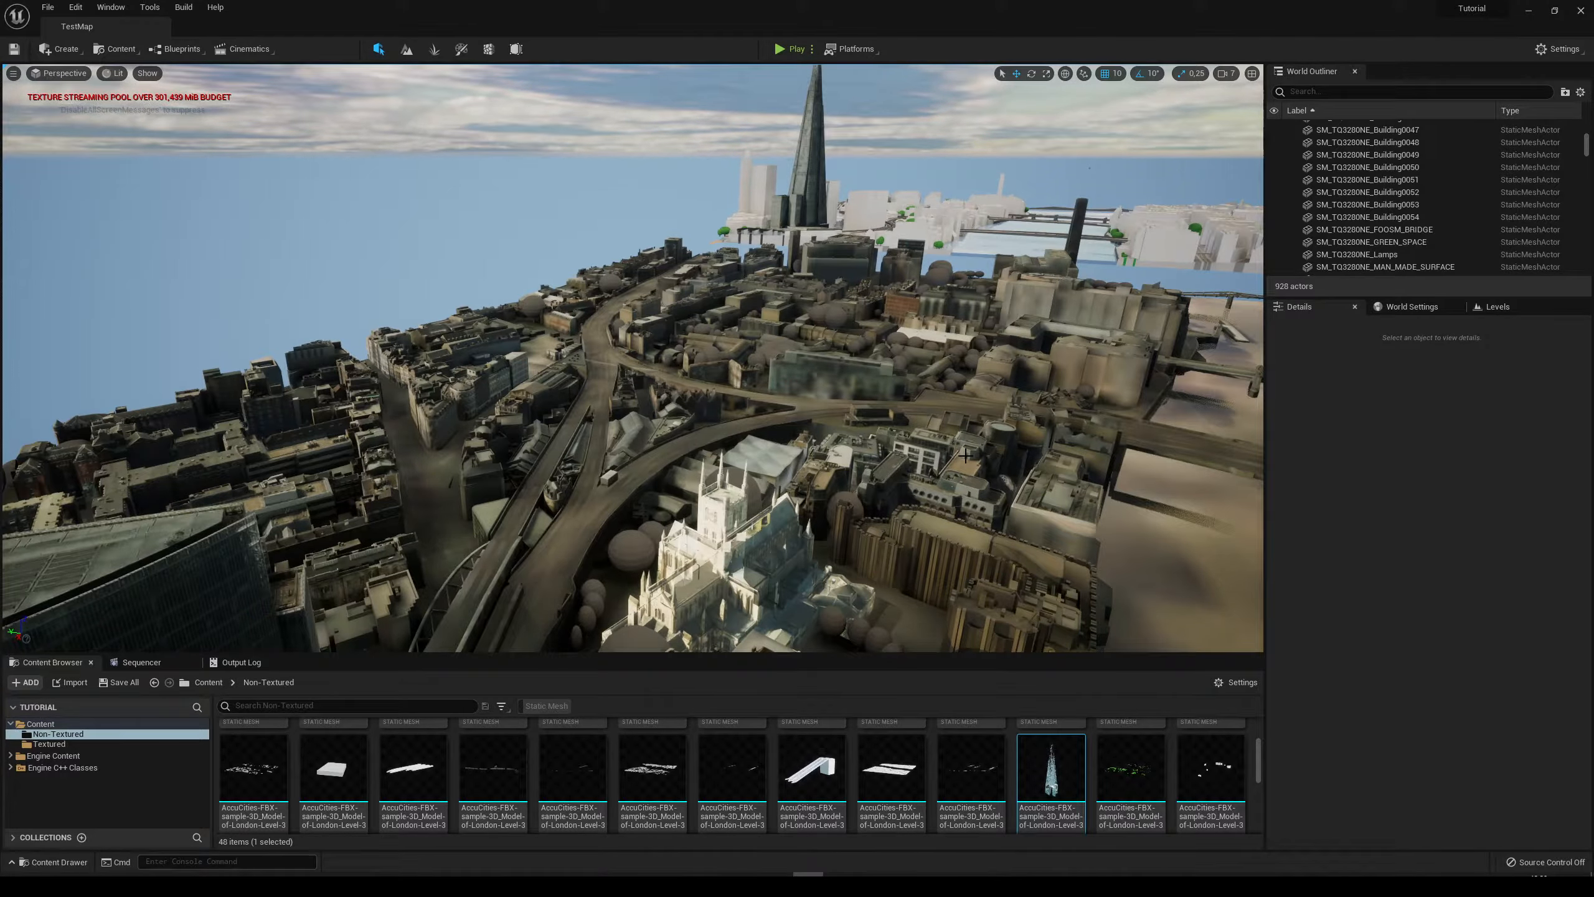
right_click_drag(965, 456, 694, 402)
mouse_move(565, 253)
right_mouse_down()
mouse_move(540, 223)
mouse_move(493, 236)
mouse_move(584, 271)
right_mouse_up()
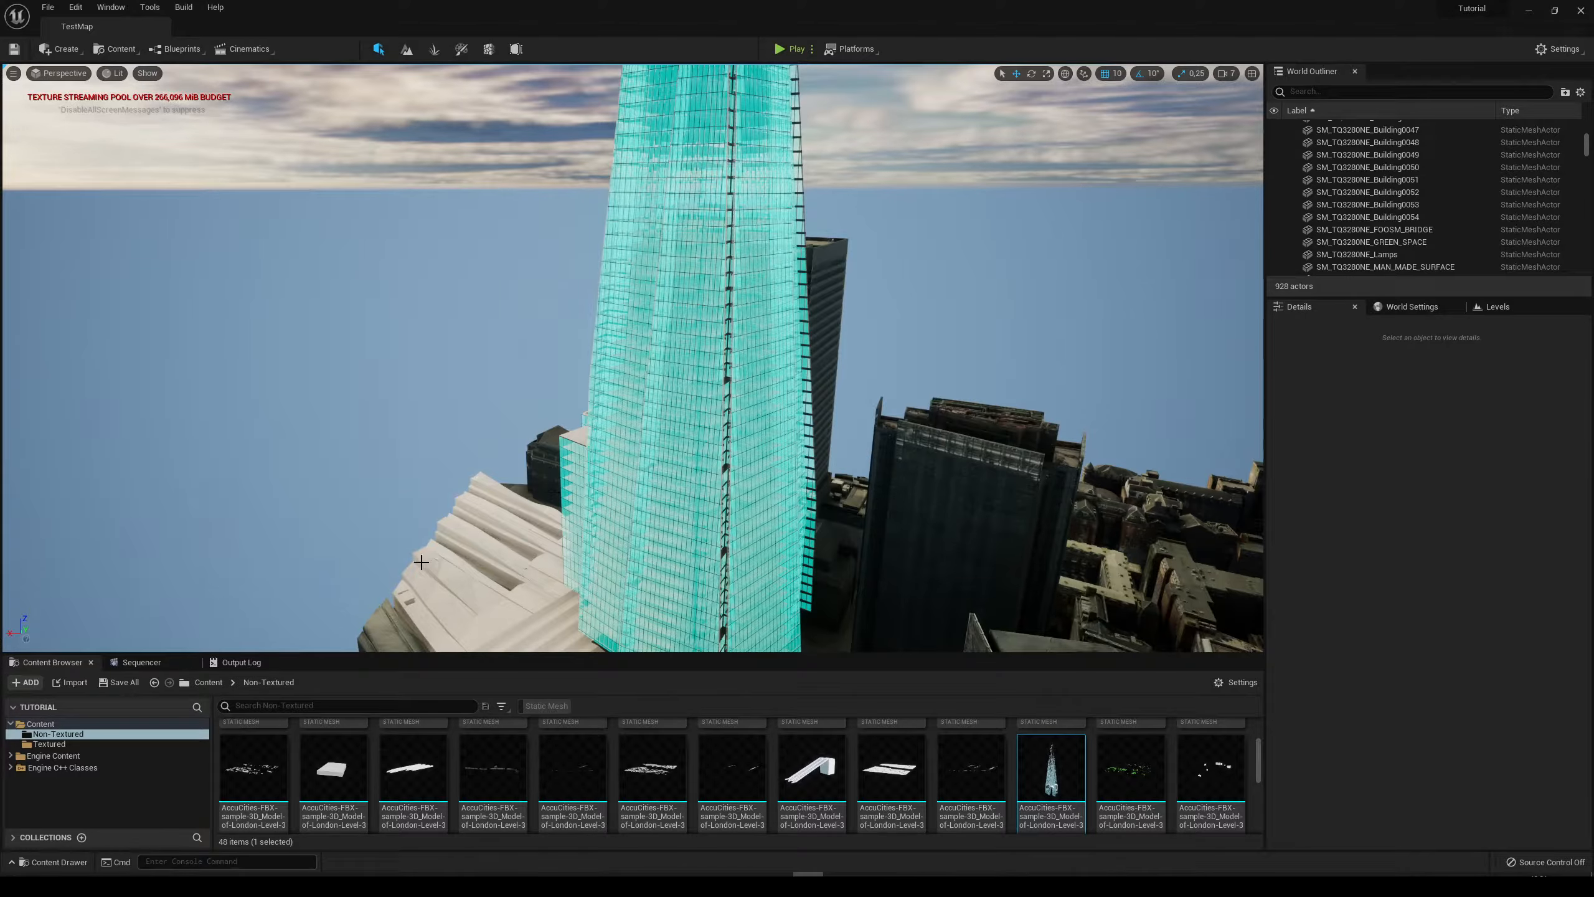
Select the glass tower in the level and locate its static mesh in the Non-Textured folder.
right_click_drag(737, 420, 698, 377)
key("w")
key("s")
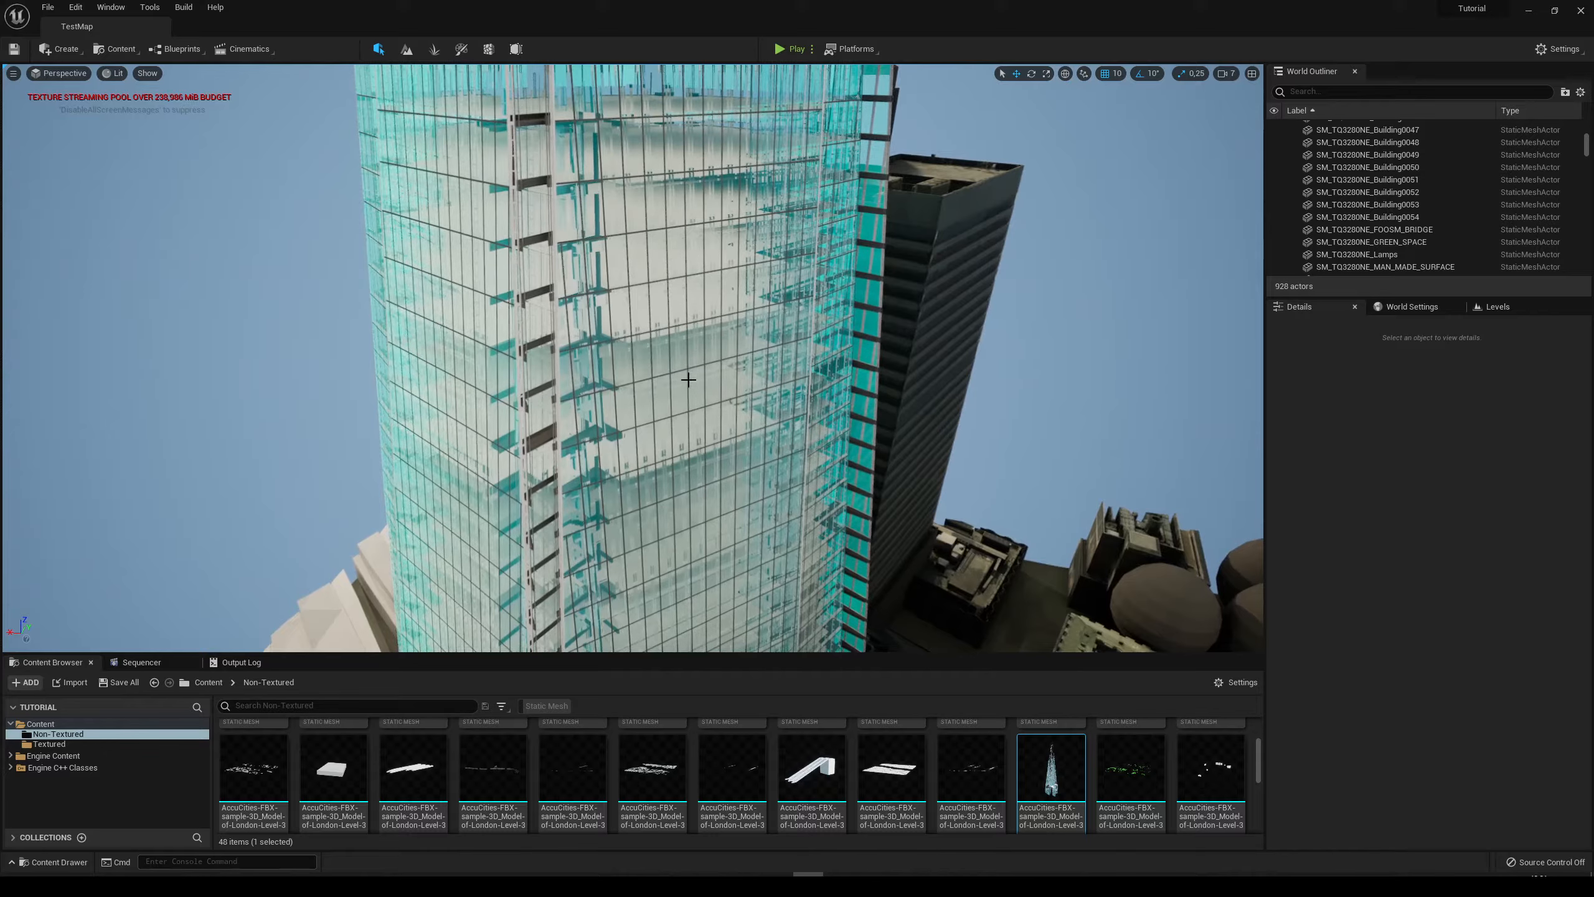
left_click(698, 376)
left_click(1414, 469)
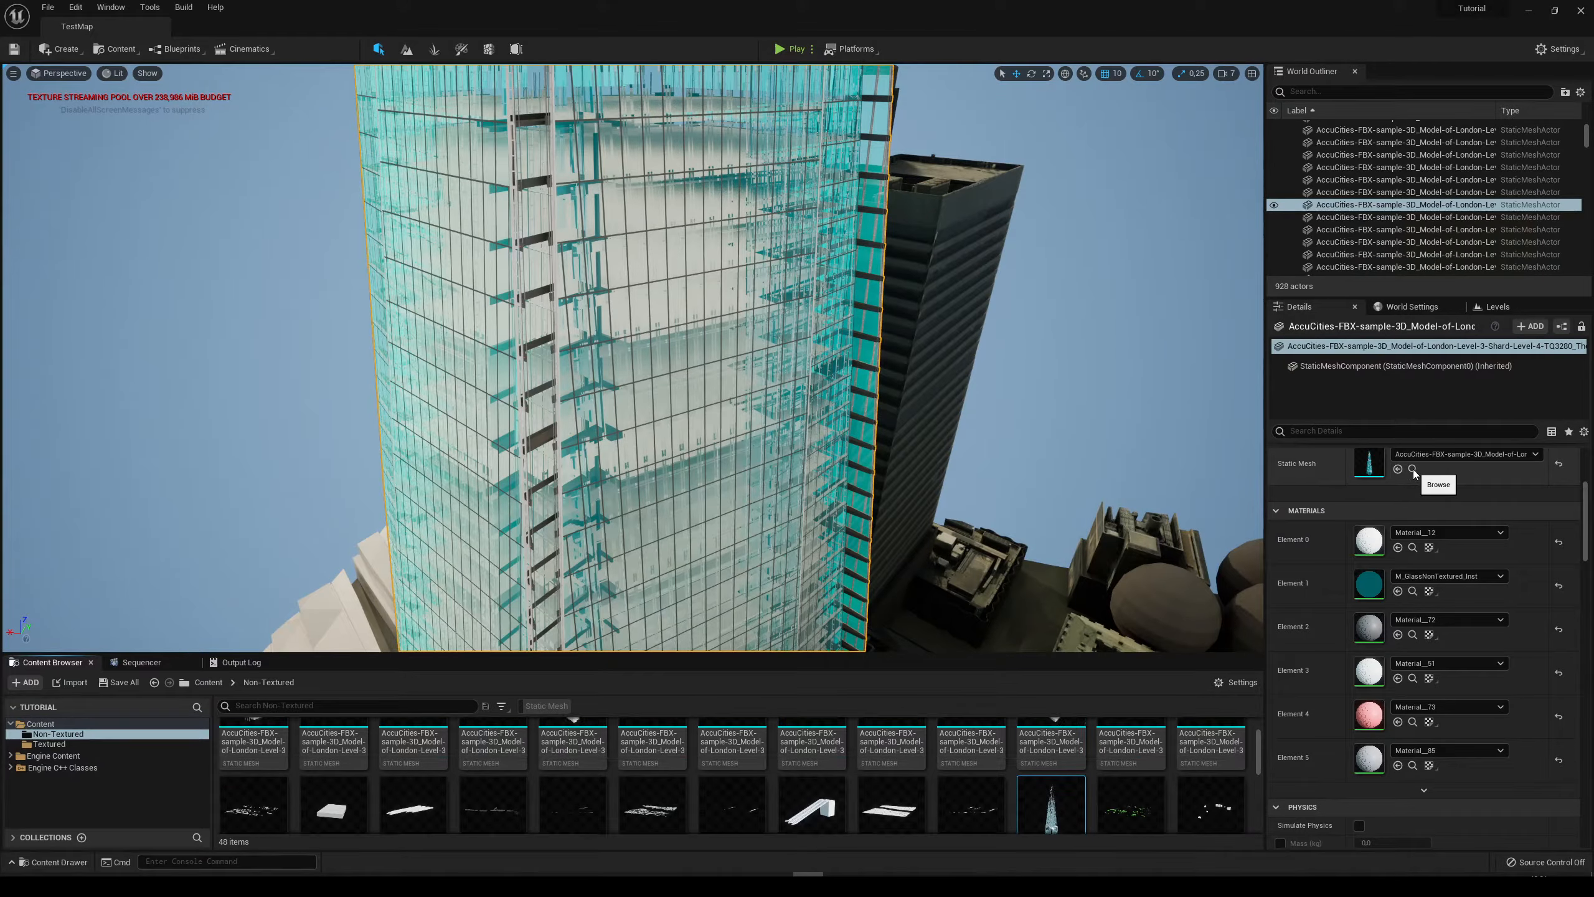
Enable Nanite on the Shard tower's static mesh and inspect how its glass renders.
right_click_drag(1089, 830, 1088, 765)
right_click(1088, 765)
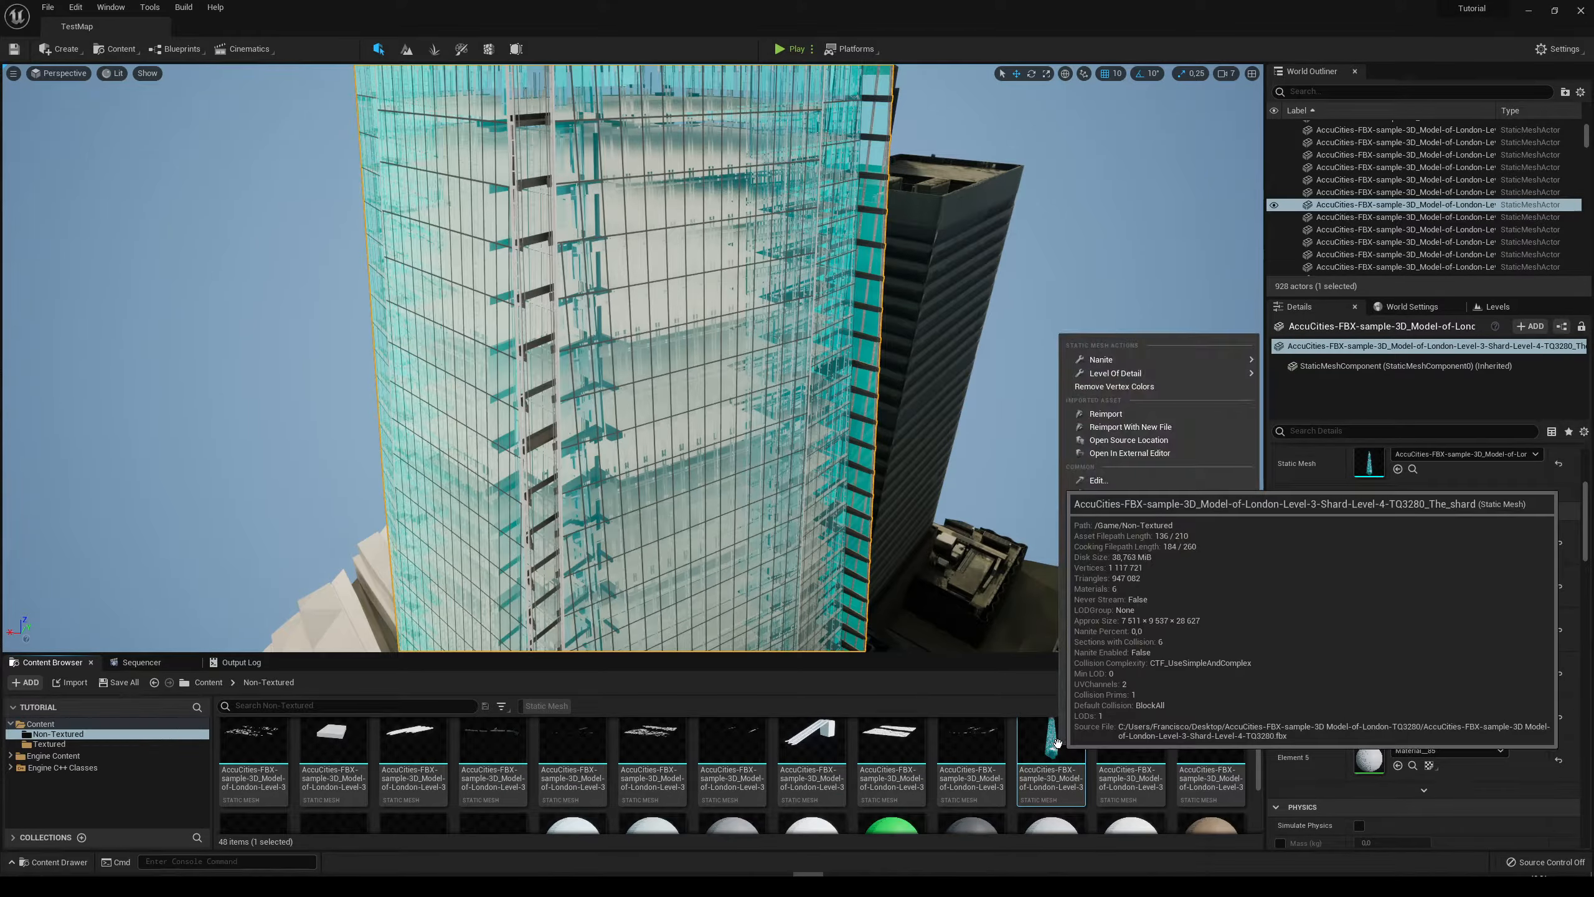
mouse_move(1104, 359)
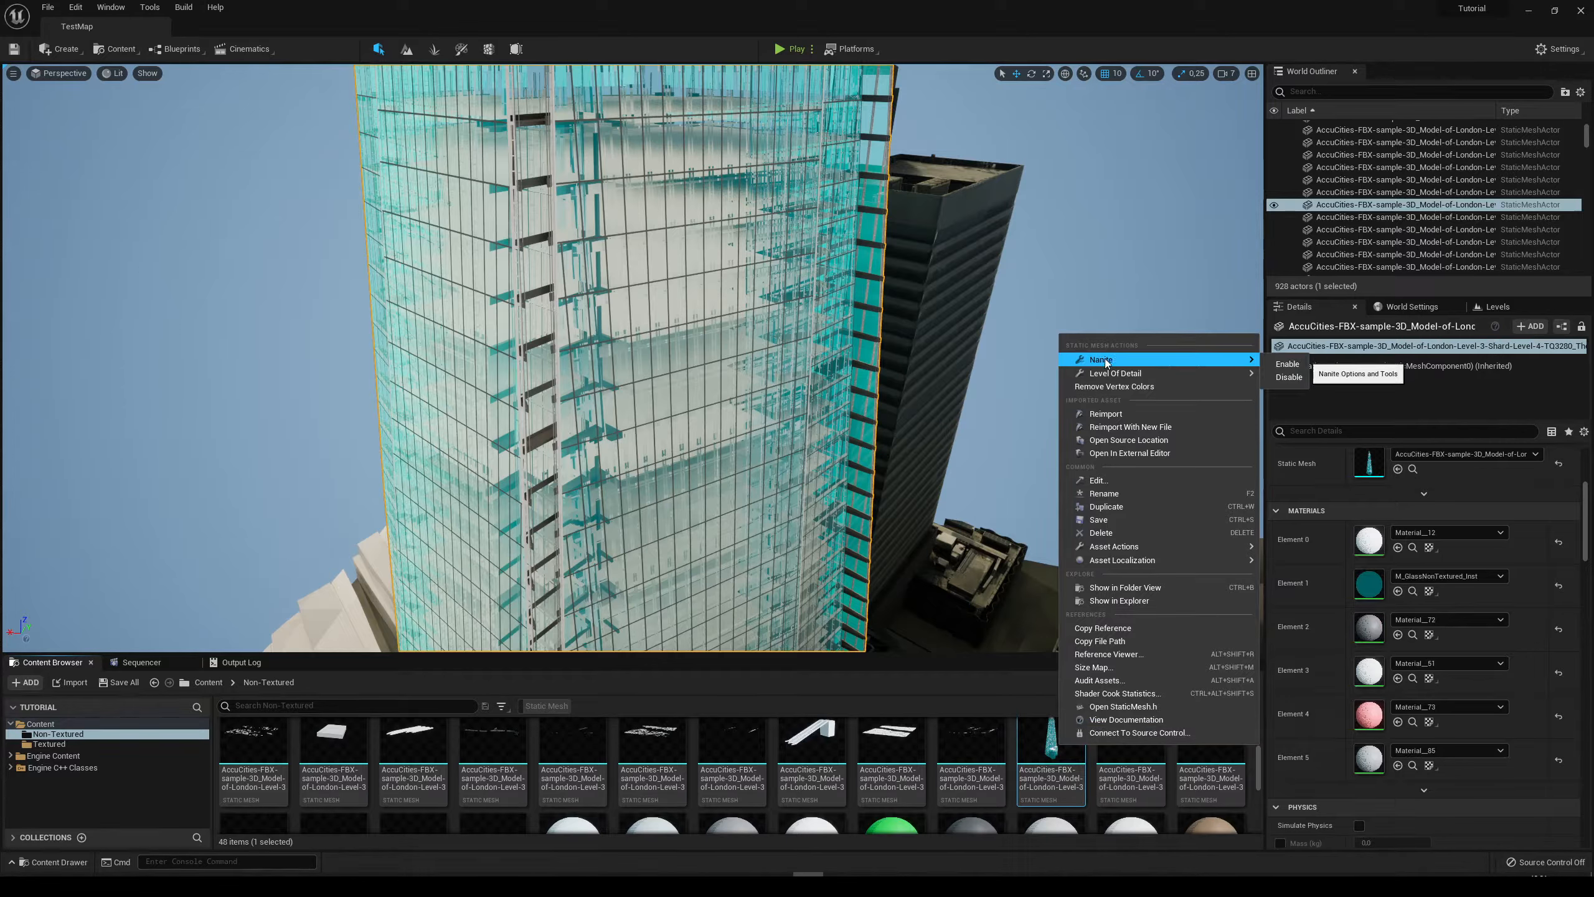
left_click(1287, 366)
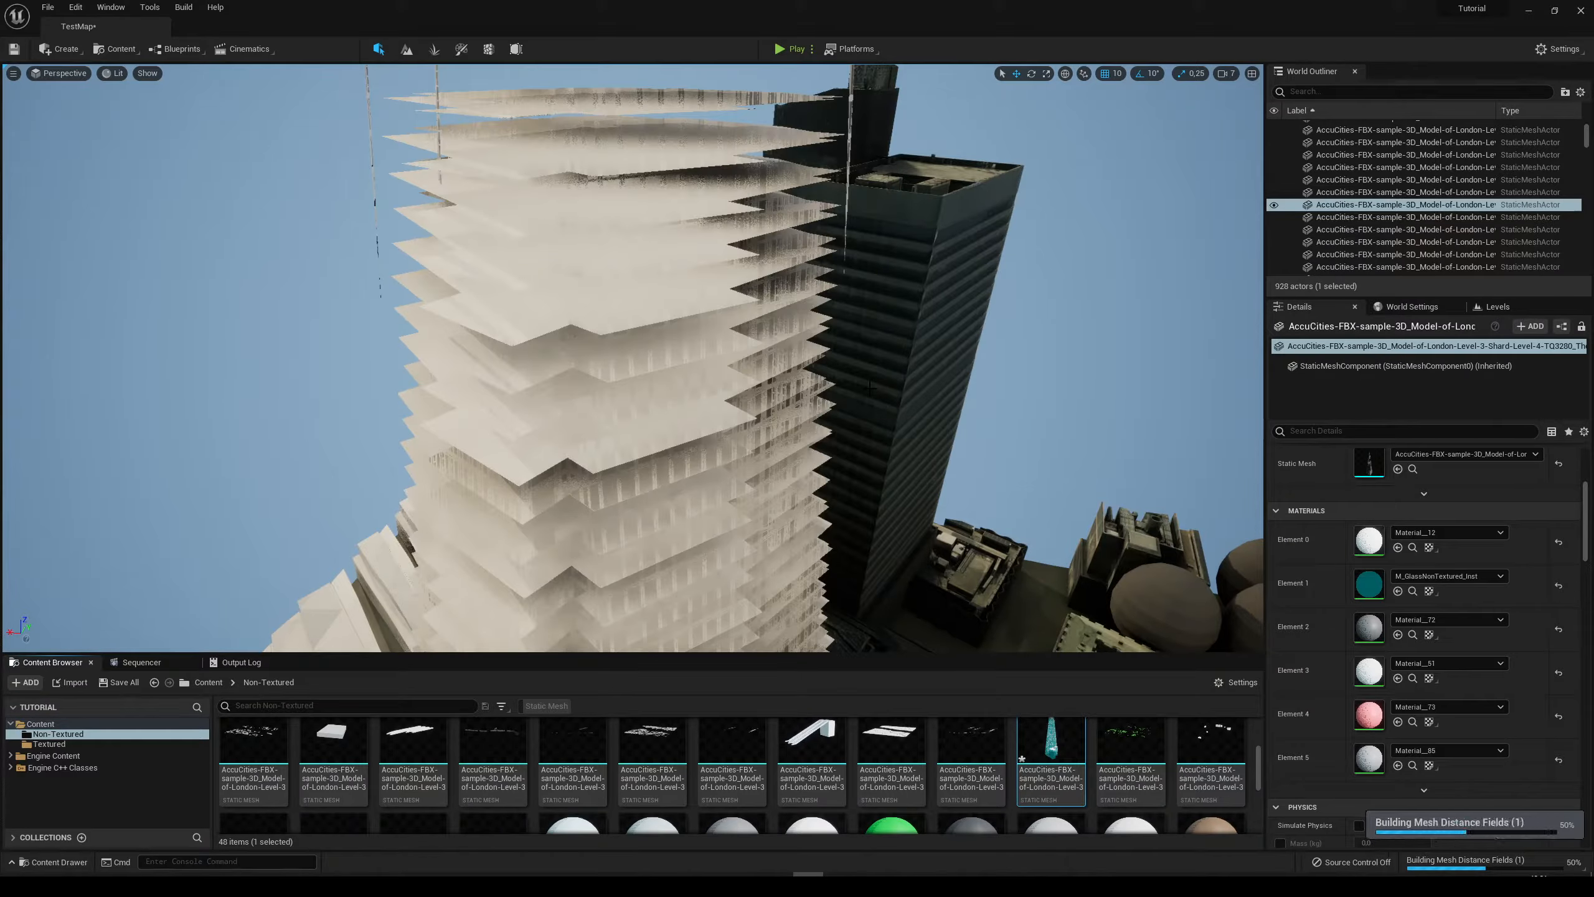
mouse_move(1474, 866)
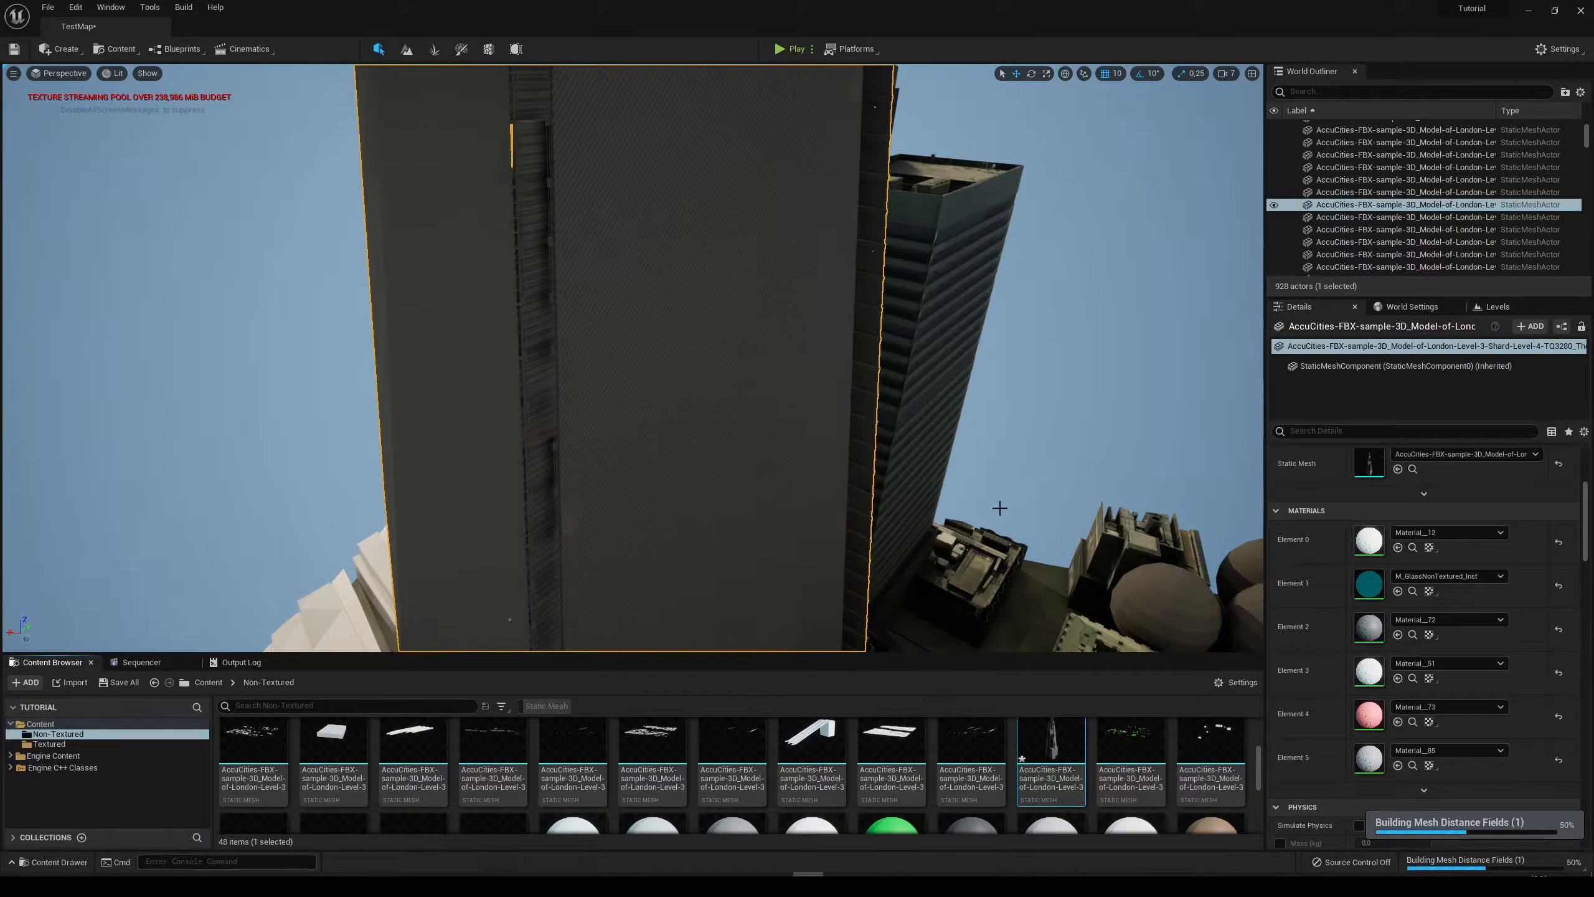
right_click_drag(1000, 505, 1202, 442)
right_click_drag(947, 513, 904, 527)
Disable Nanite on the Shard tower's static mesh, and save the mesh together with the TestMap level.
right_click(1056, 751)
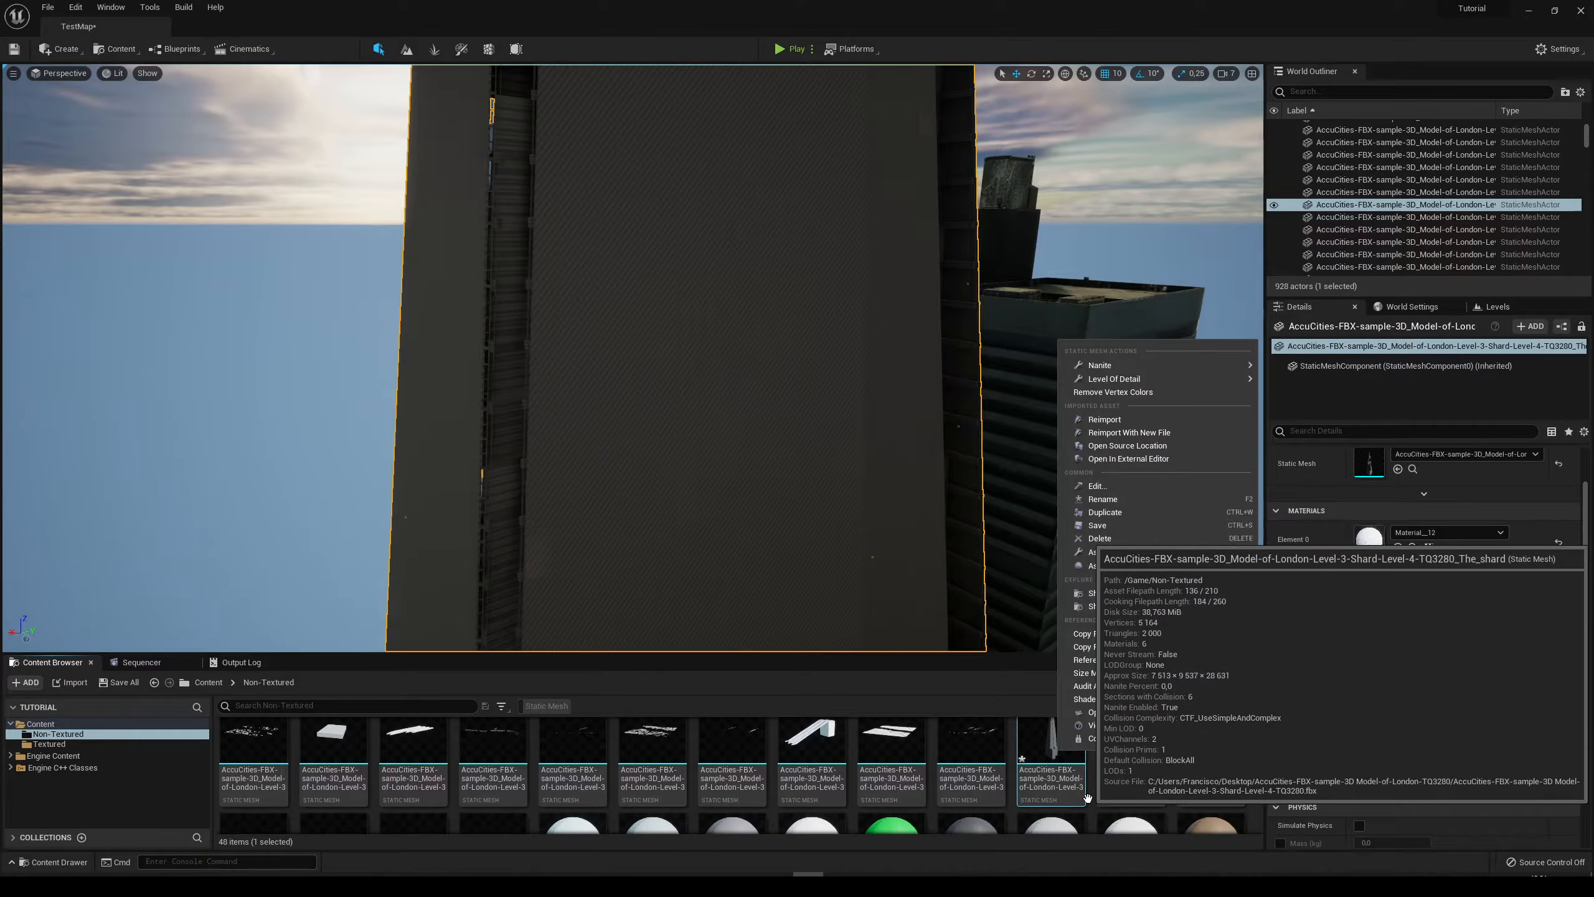
mouse_move(1110, 383)
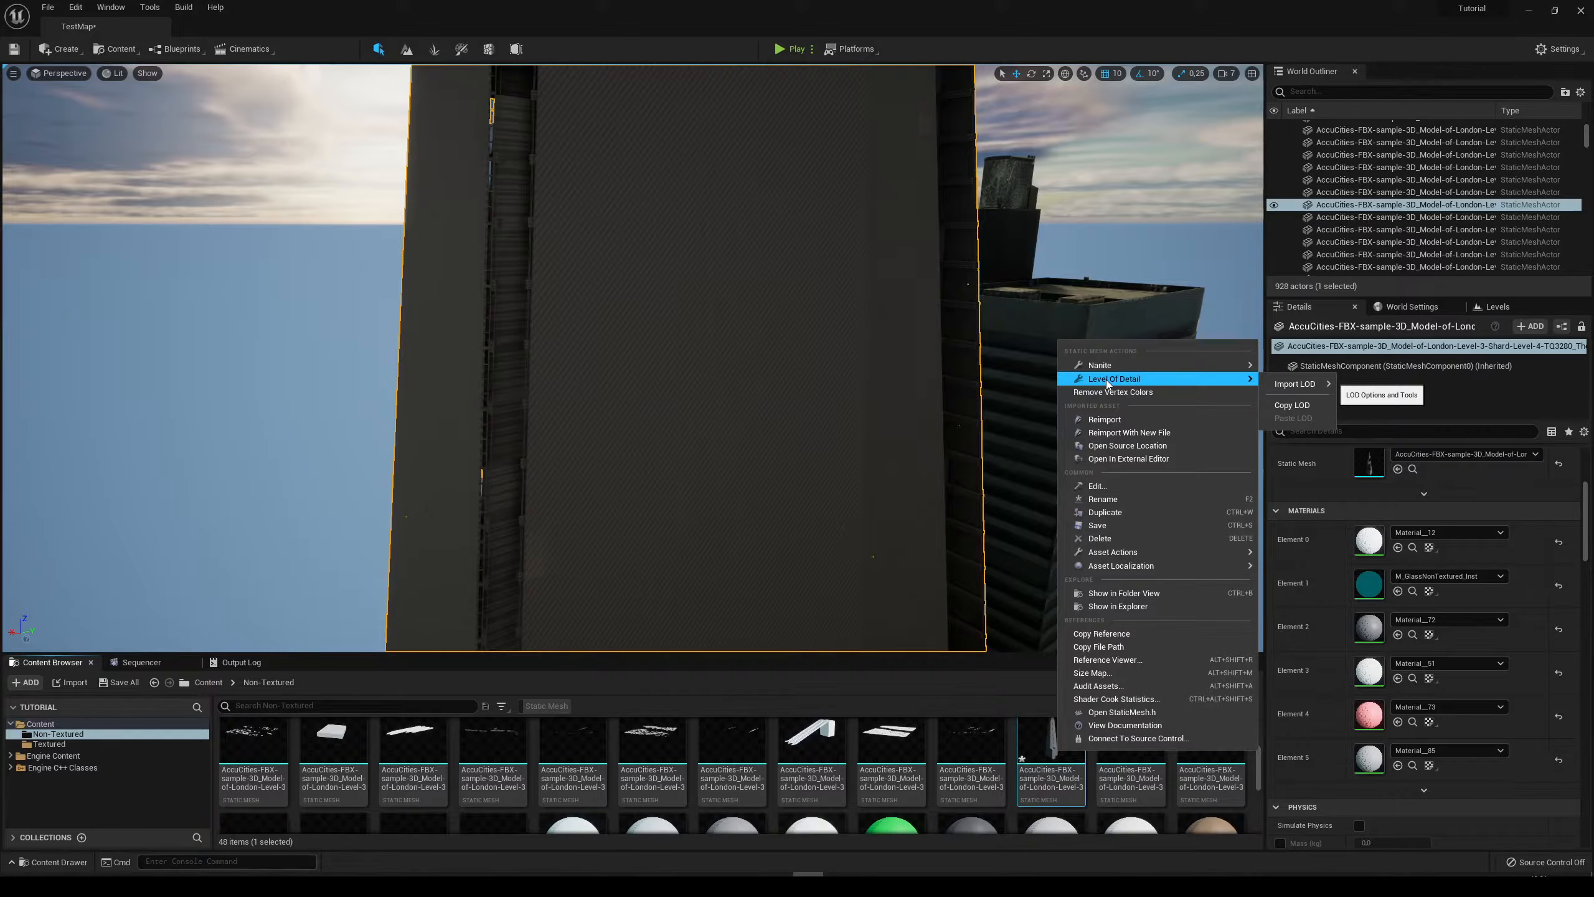
left_click(933, 414)
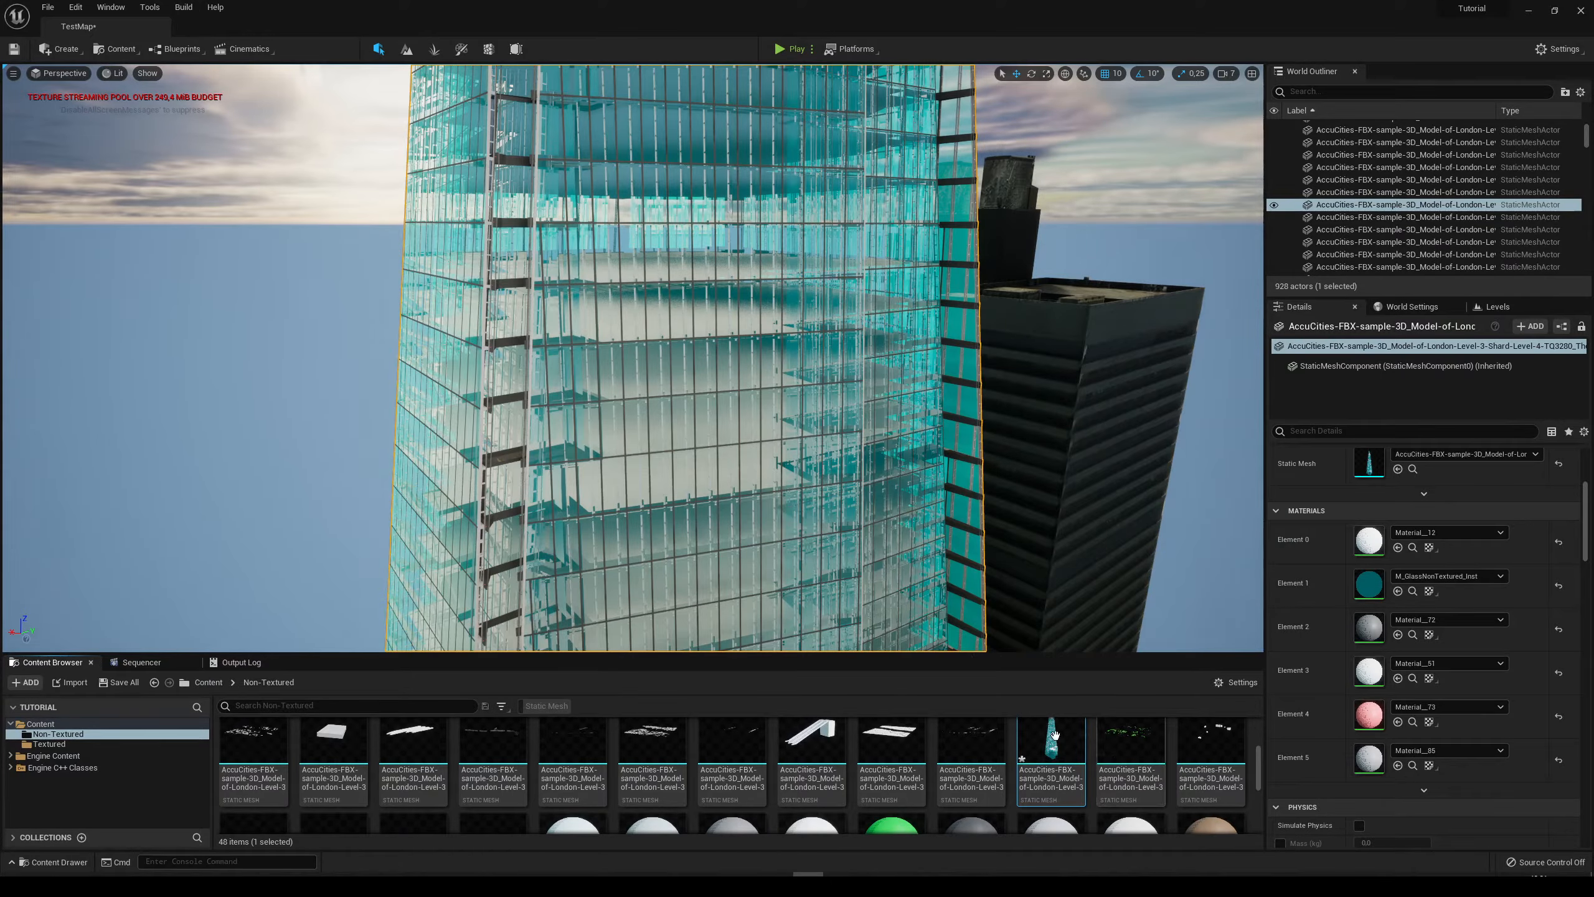
right_click_drag(642, 557, 660, 597)
key("w")
key("s")
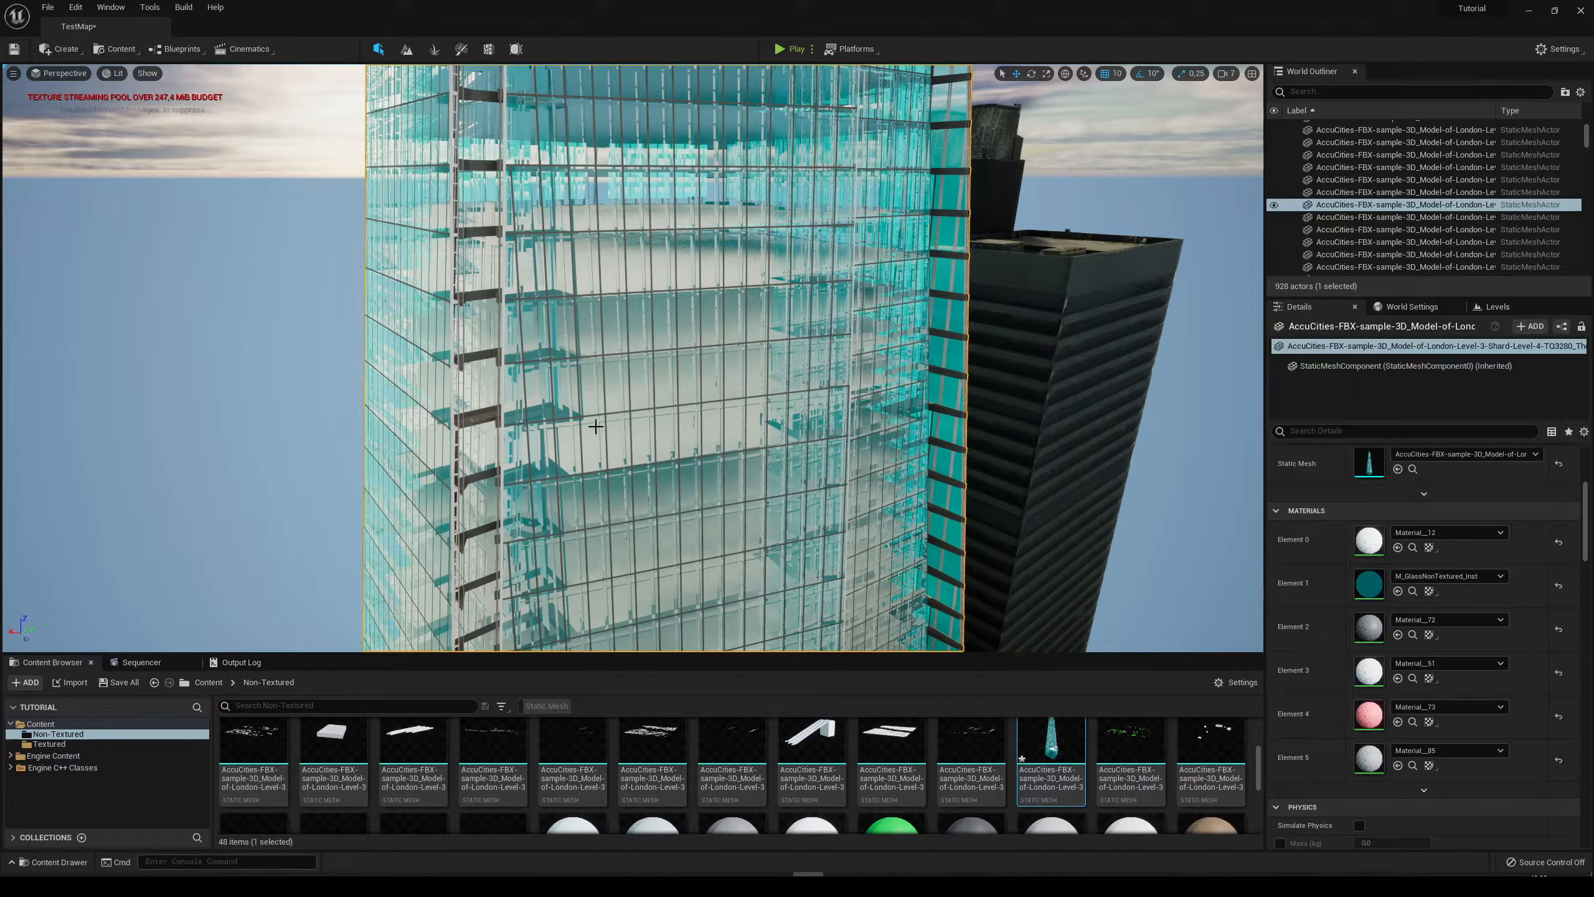
left_click(126, 684)
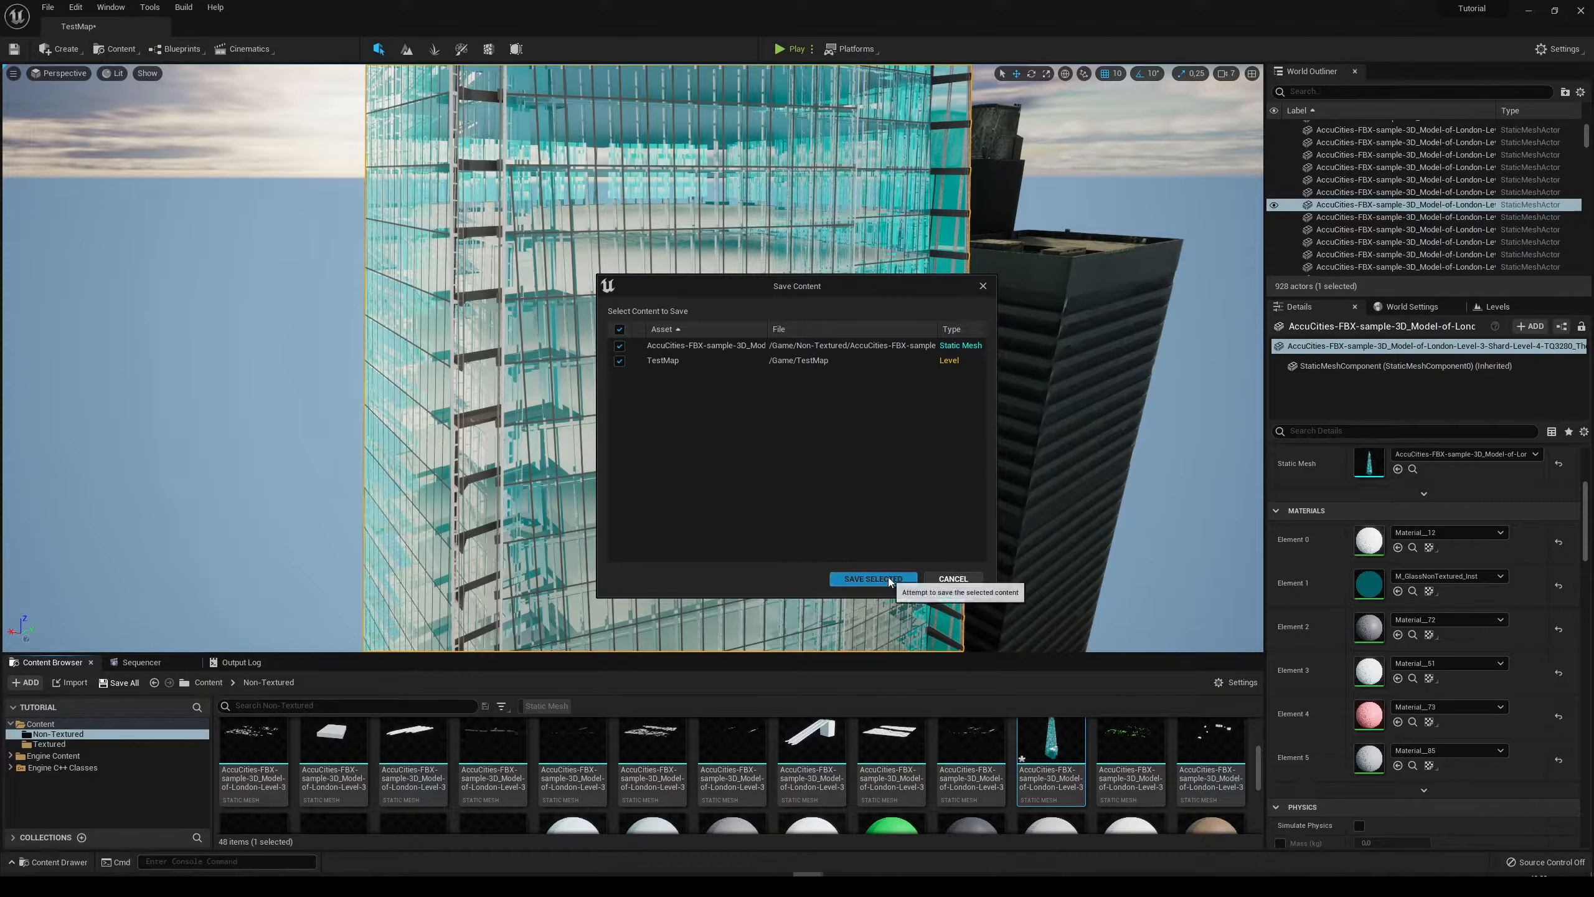
left_click(888, 577)
Select the dark textured high-rise beside the glass tower and locate its static mesh in the Textured folder.
key("s")
mouse_move(861, 510)
right_mouse_down()
mouse_move(864, 534)
mouse_move(1004, 525)
mouse_move(842, 539)
mouse_move(861, 490)
mouse_move(881, 489)
mouse_move(863, 584)
mouse_move(864, 532)
right_mouse_up()
key("w")
key("w")
left_click(860, 510)
key("s")
left_click(1412, 469)
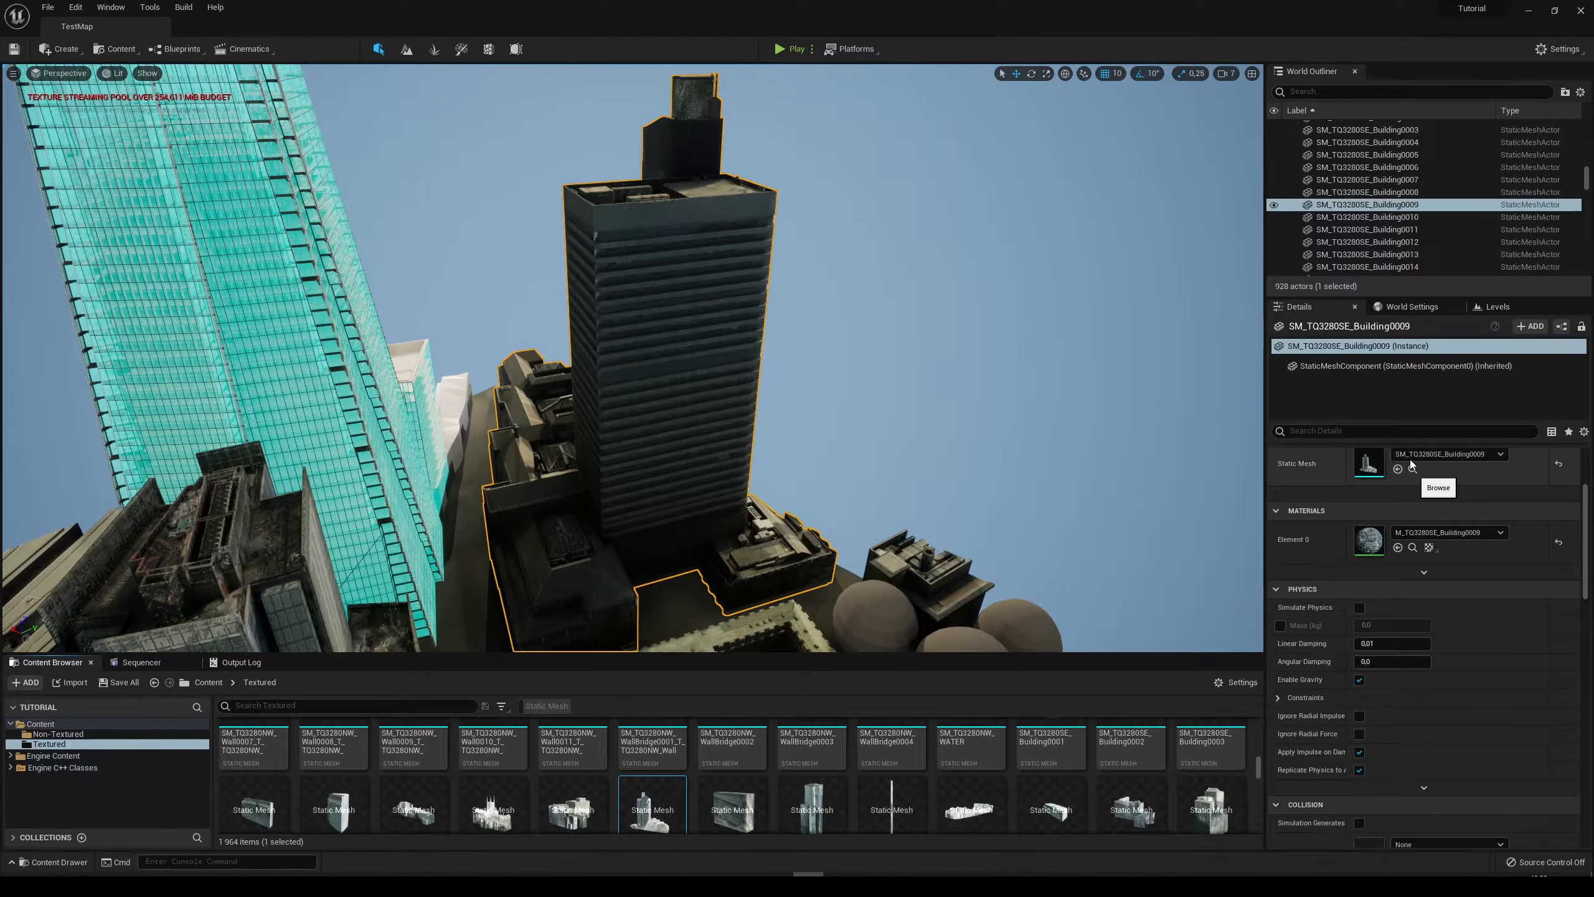
Enable Nanite on the SM_TQ3280SE_Building0009 static mesh and inspect the high-rise up close.
right_click(649, 769)
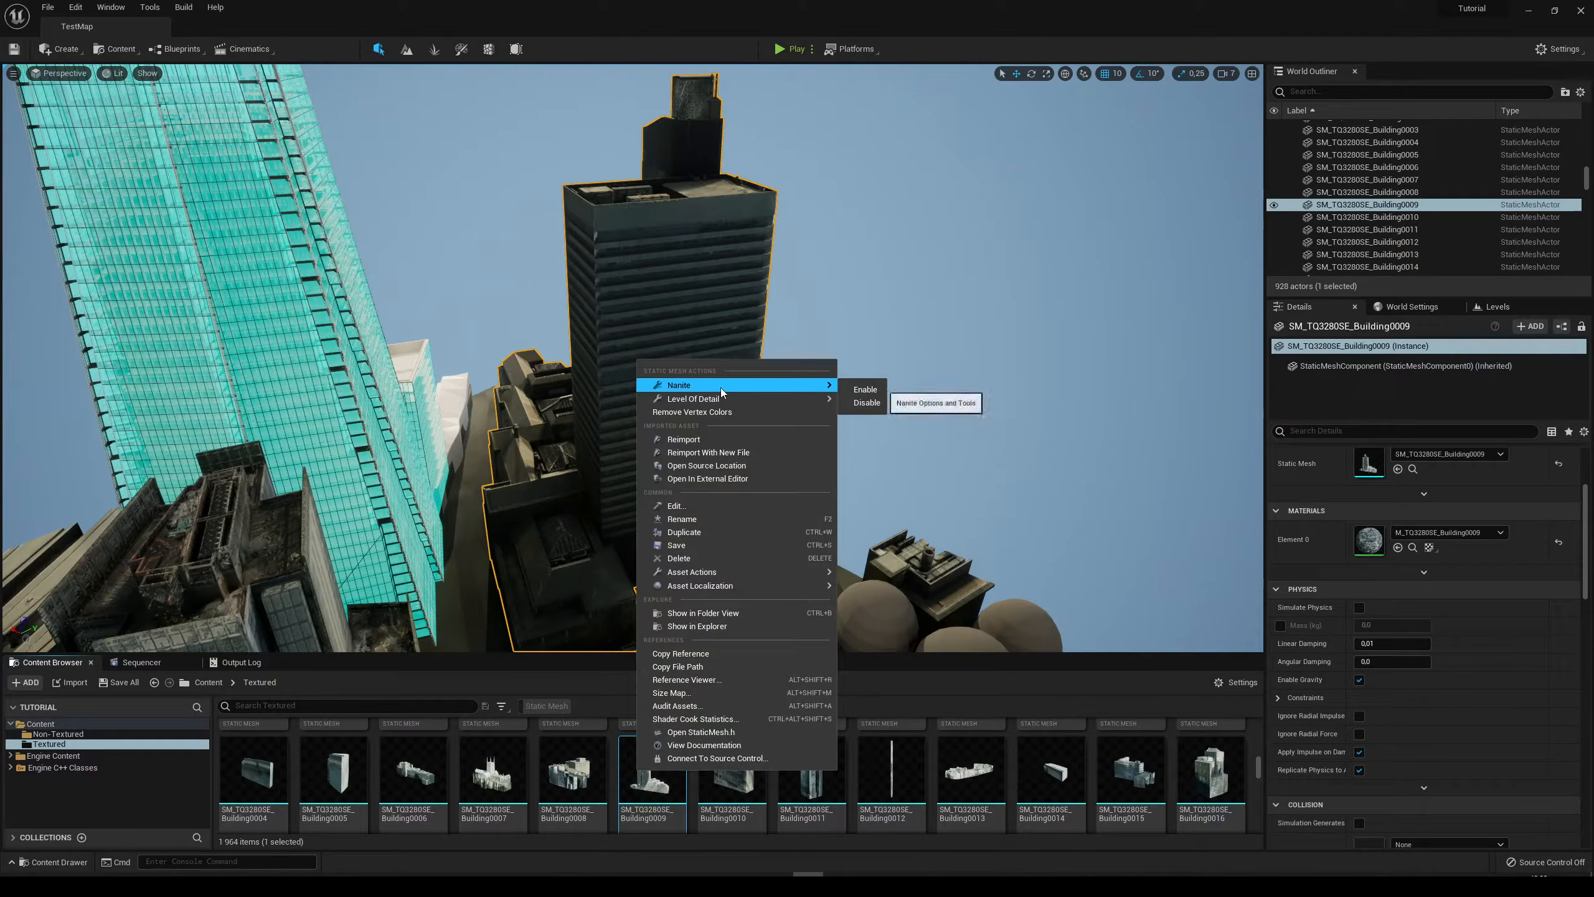
left_click(870, 392)
right_click_drag(1094, 531, 1071, 503)
mouse_move(719, 408)
right_mouse_down()
mouse_move(753, 398)
mouse_move(719, 408)
right_mouse_up()
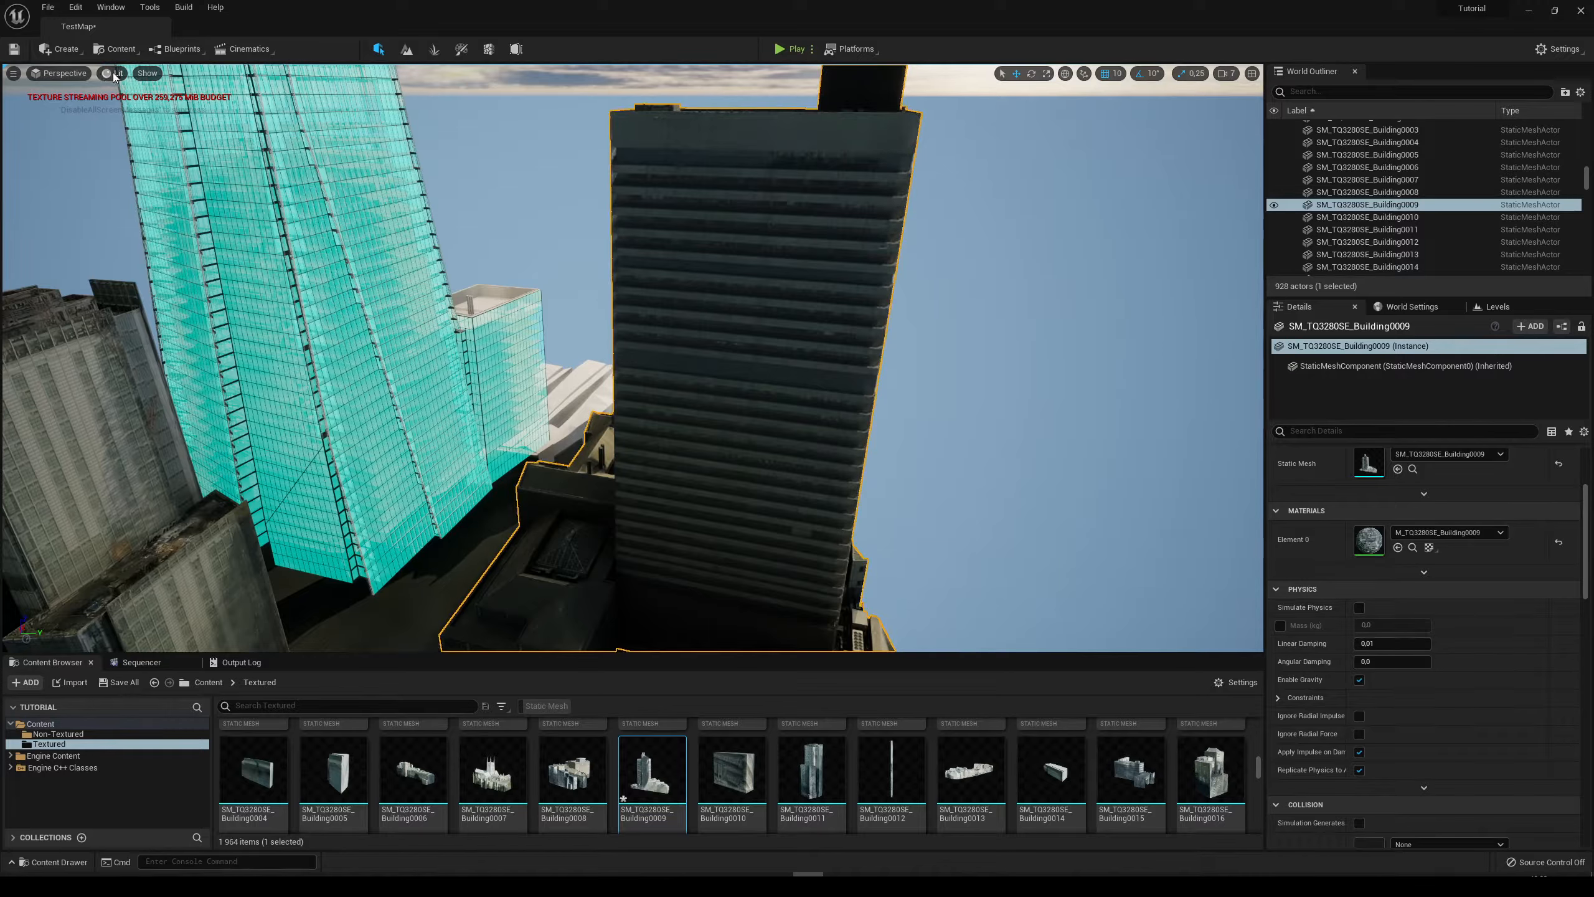
Toggle the viewport's Nanite Meshes display off and on repeatedly to see which buildings use Nanite.
left_click(142, 75)
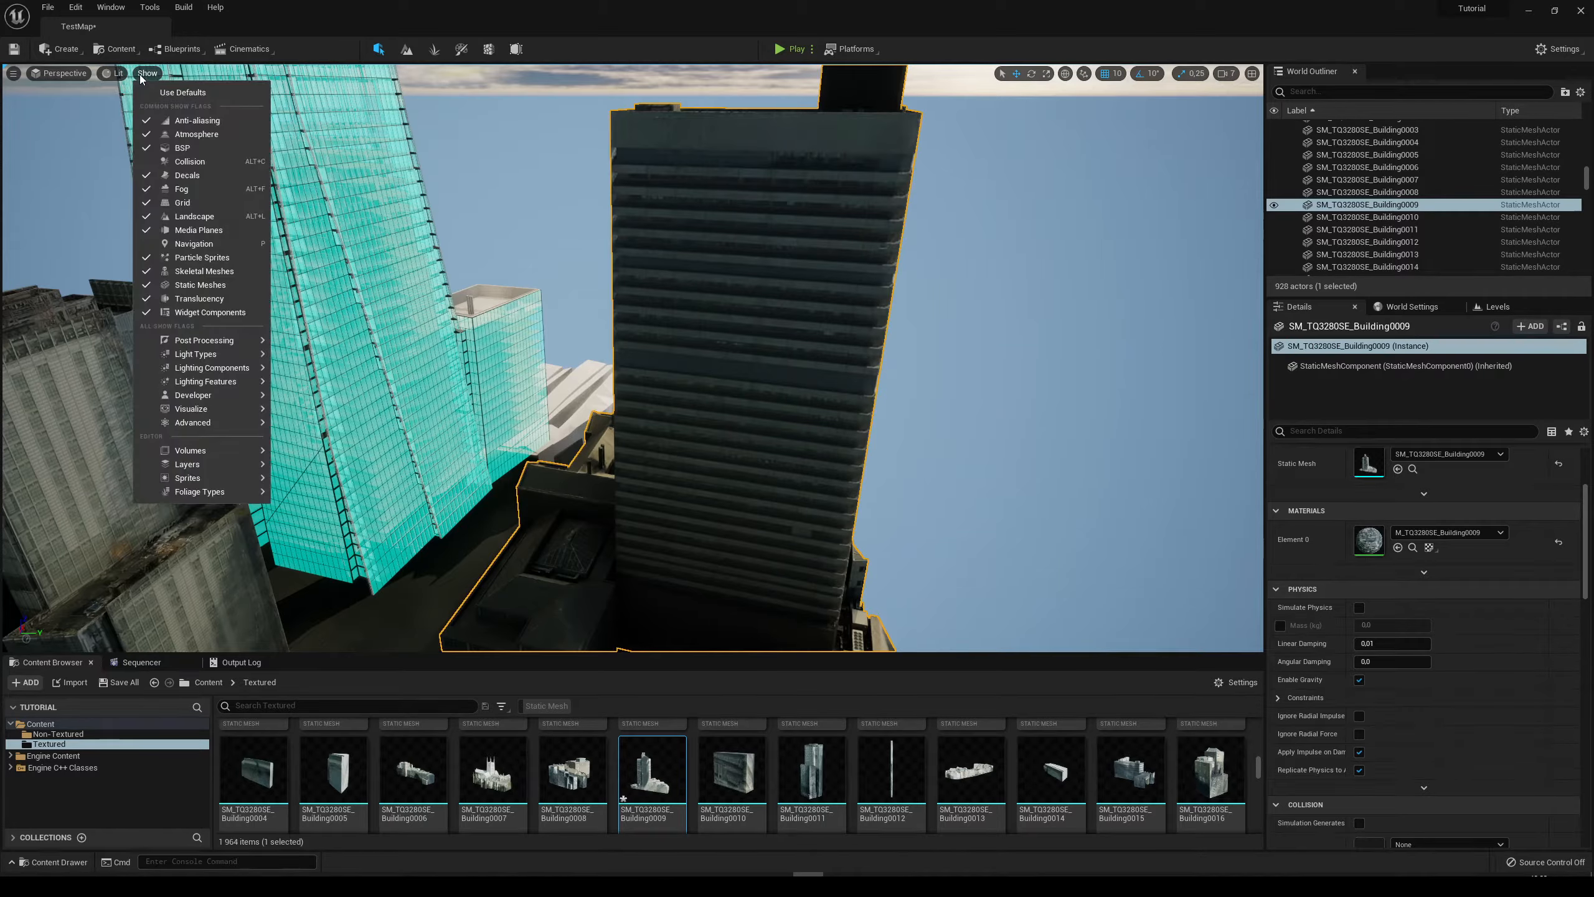
mouse_move(201, 415)
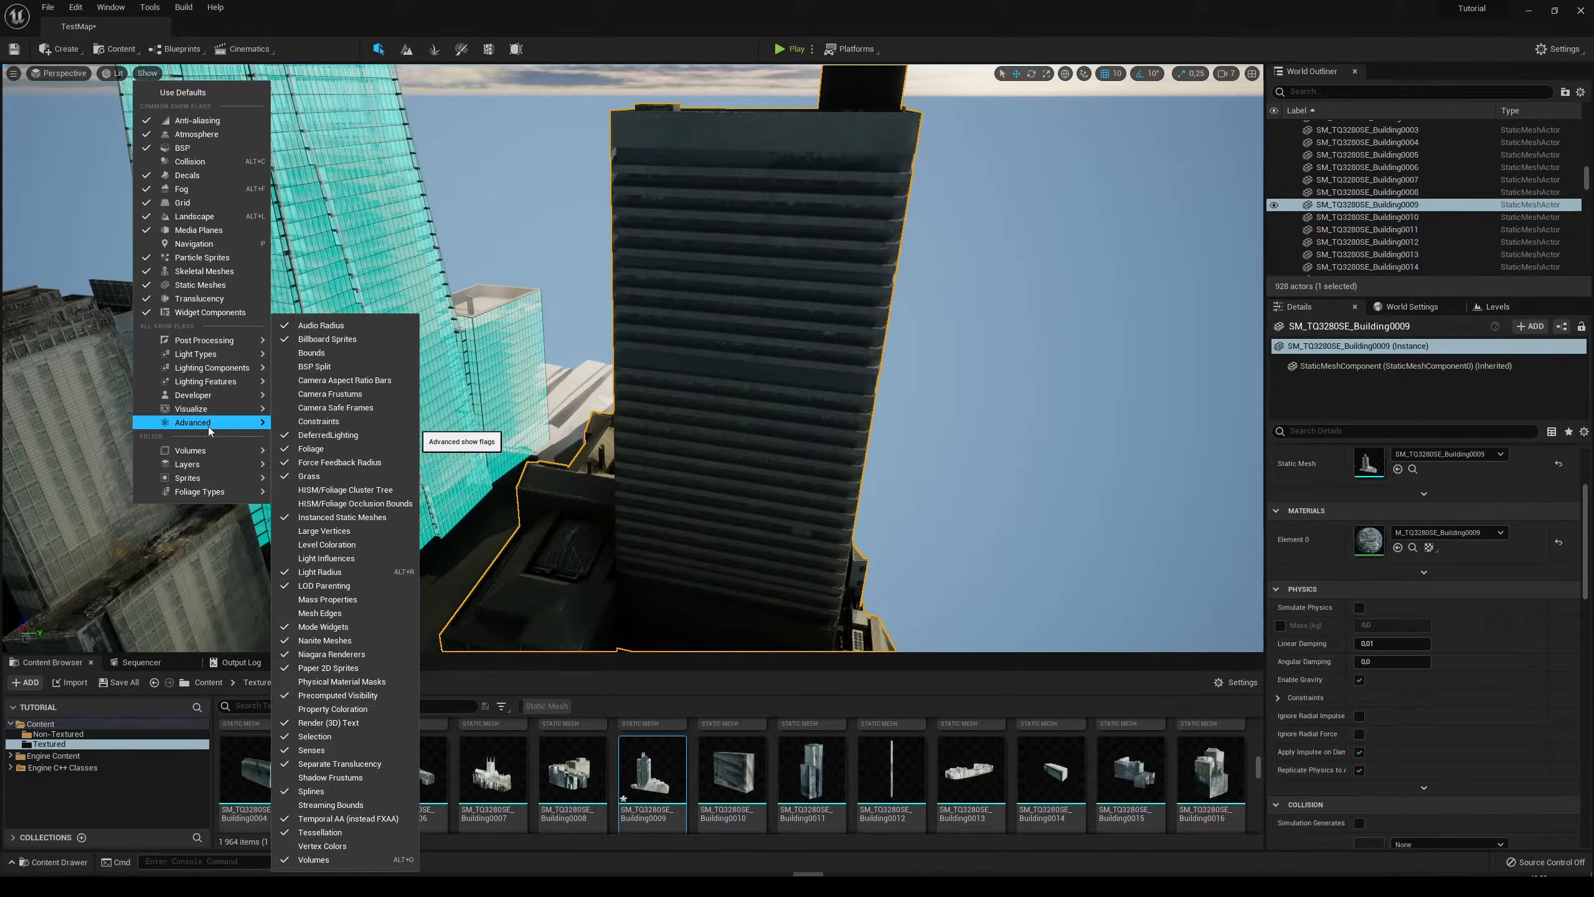
left_click(286, 646)
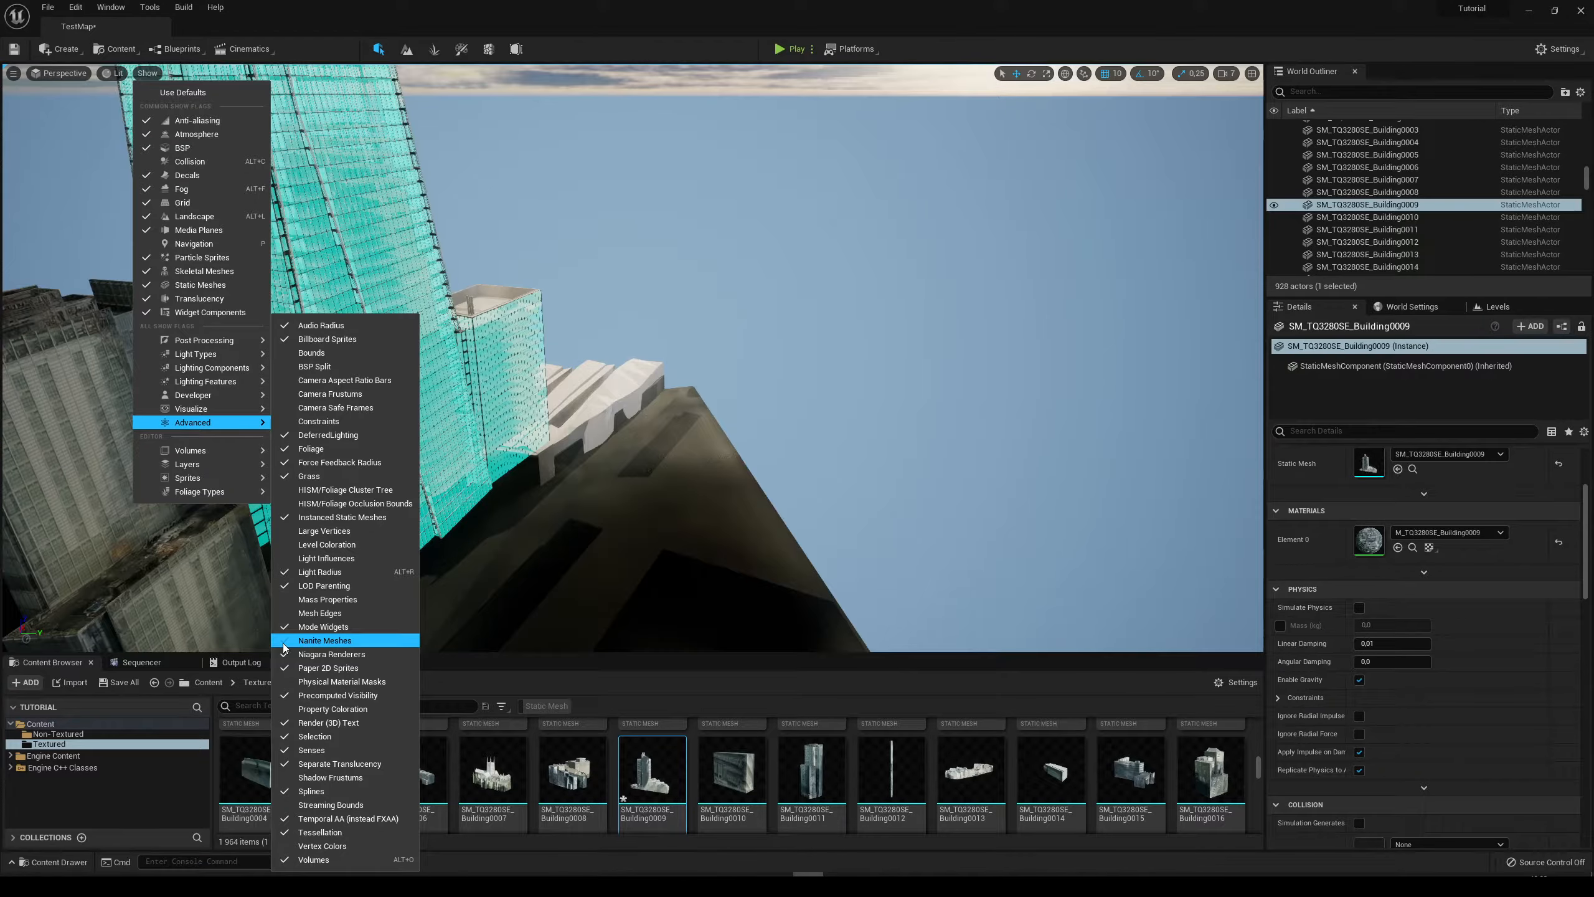
left_click(286, 646)
left_click(286, 646)
left_click(286, 646)
left_click(286, 646)
left_click(286, 646)
left_click(285, 646)
left_click(286, 646)
left_click(285, 646)
left_click(285, 646)
Switch the viewport to the Nanite Triangles visualization and examine the selected high-rise up close.
left_click(119, 73)
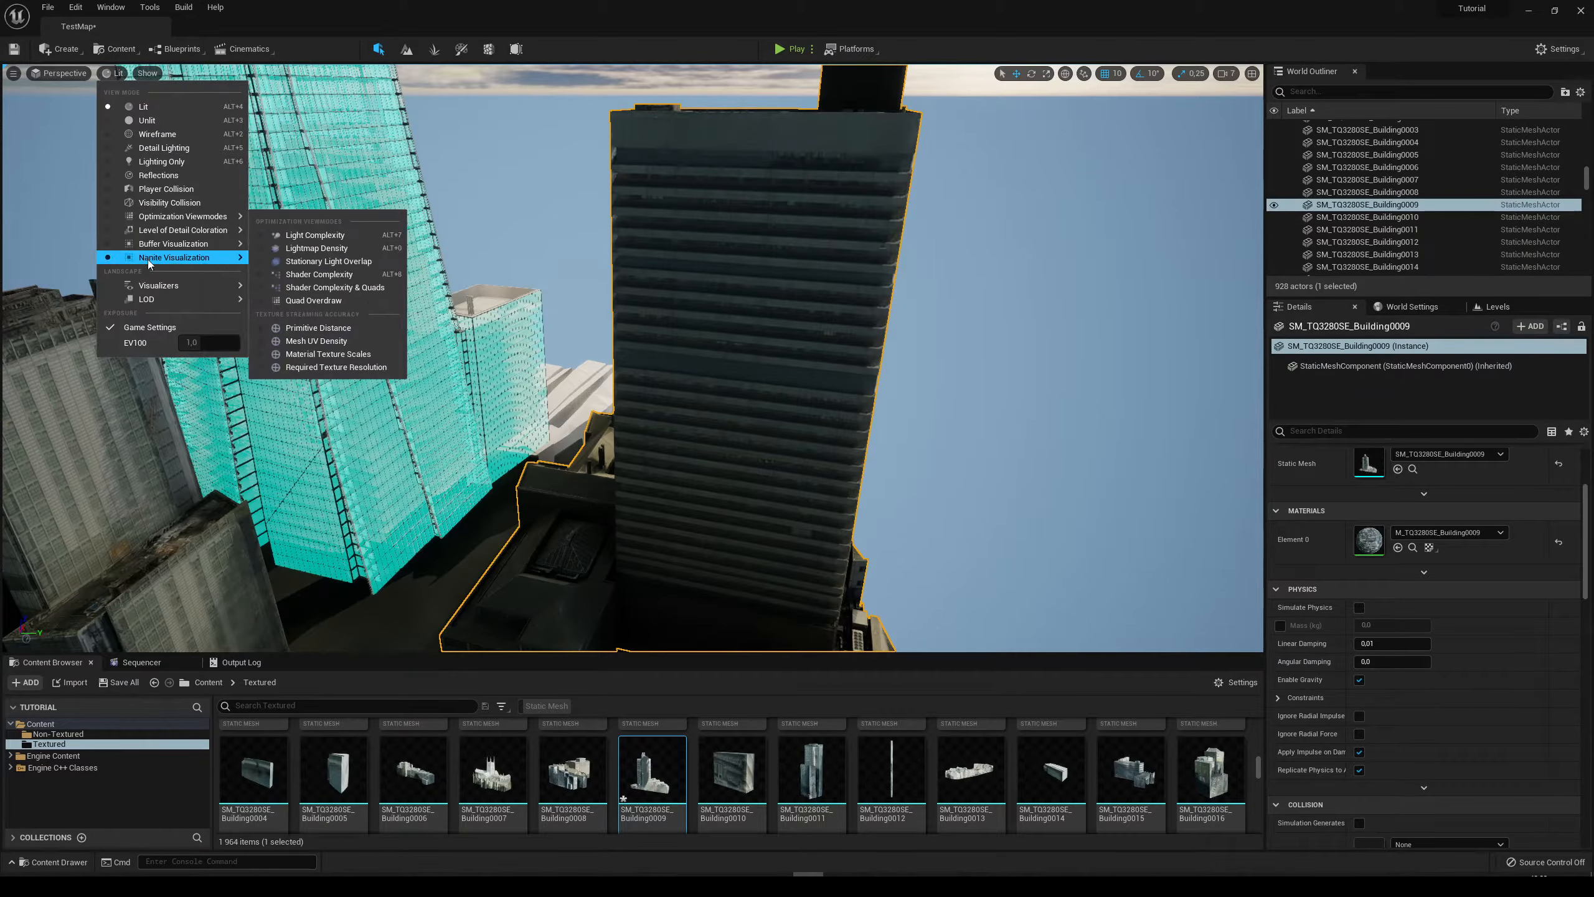
mouse_move(207, 257)
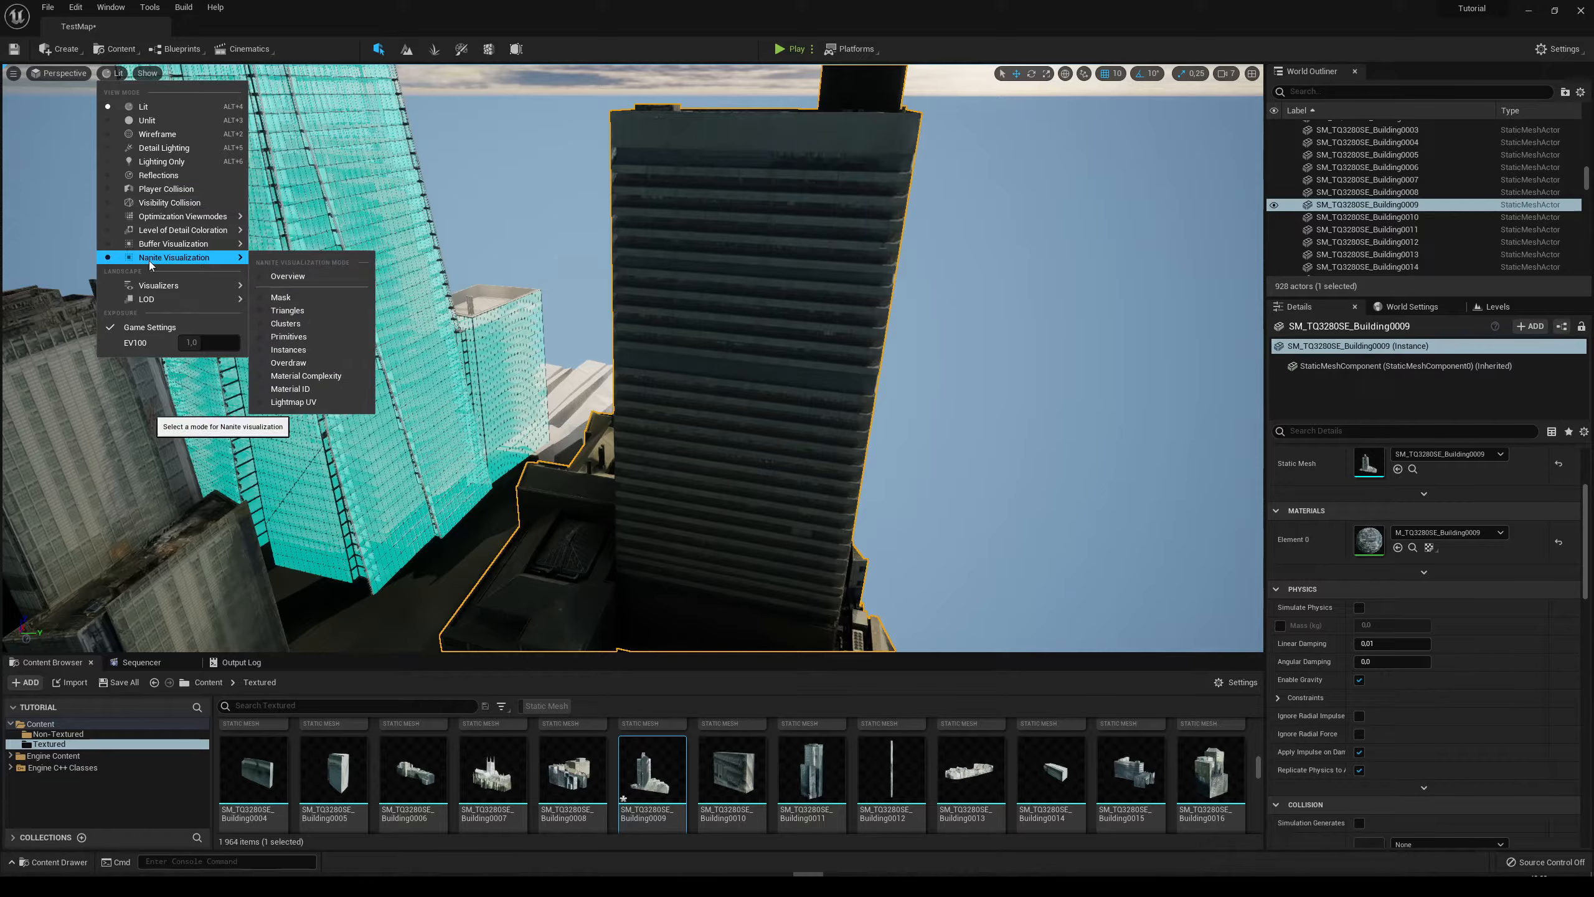
left_click(288, 310)
key("w")
right_click_drag(633, 358, 615, 390)
key("s")
mouse_move(708, 359)
right_mouse_down()
mouse_move(684, 301)
mouse_move(708, 359)
right_mouse_up()
right_click_drag(616, 402, 659, 371)
key("w")
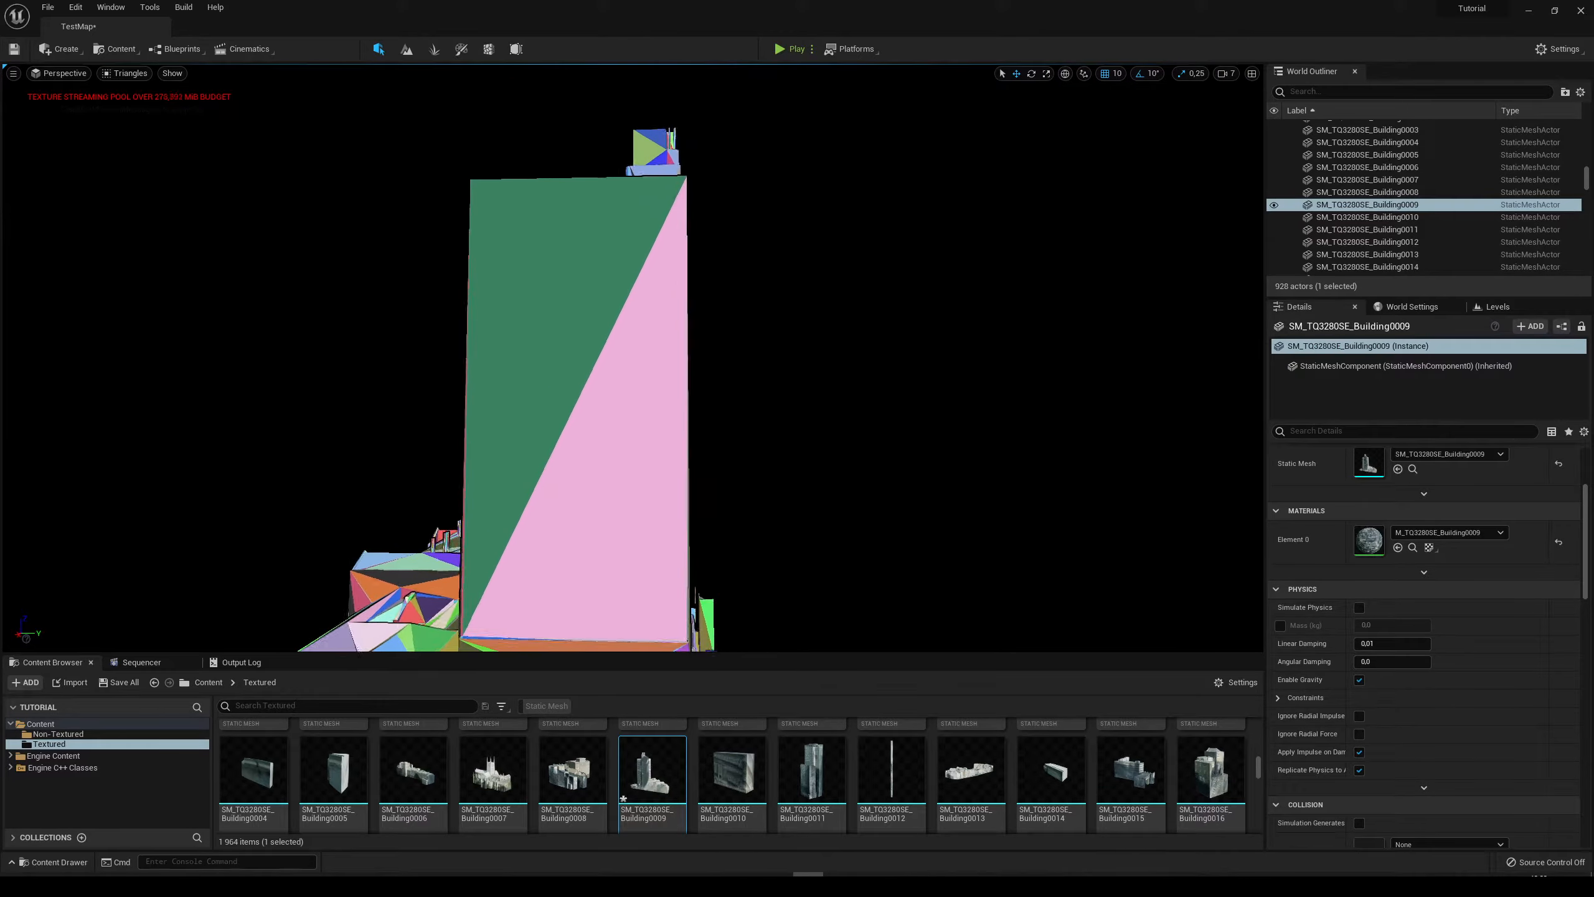
Compare the high-rise's Nanite triangle detail from near and very far viewing distances.
key("s")
key("w")
right_click_drag(655, 473, 656, 608)
key("s")
key("w")
key("s")
key("s")
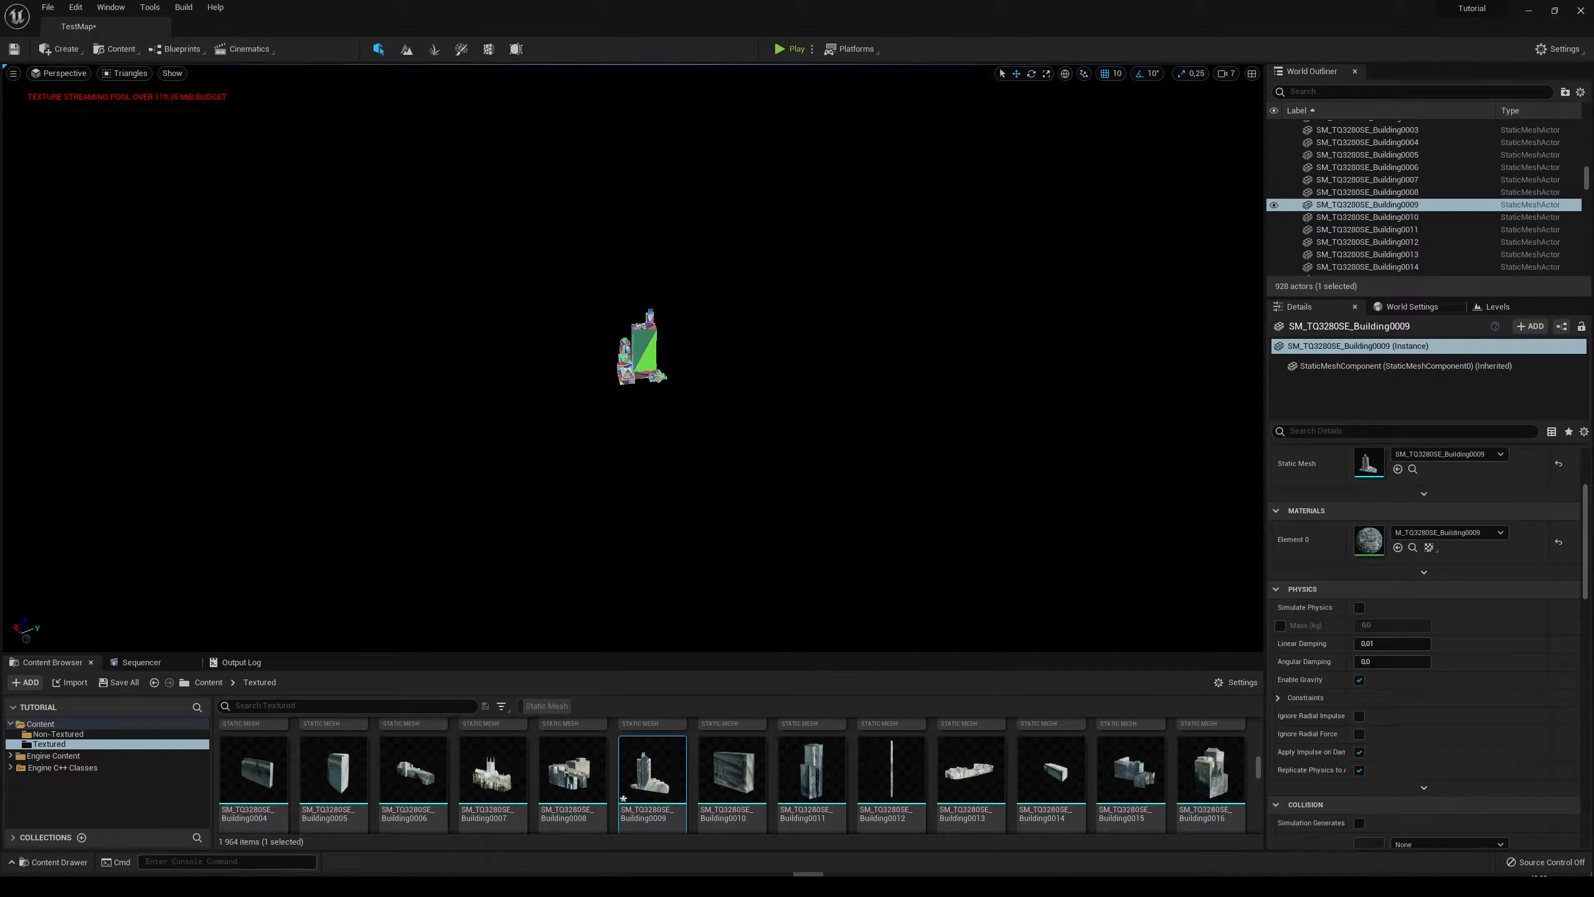
key("s")
right_click_drag(631, 361, 629, 368)
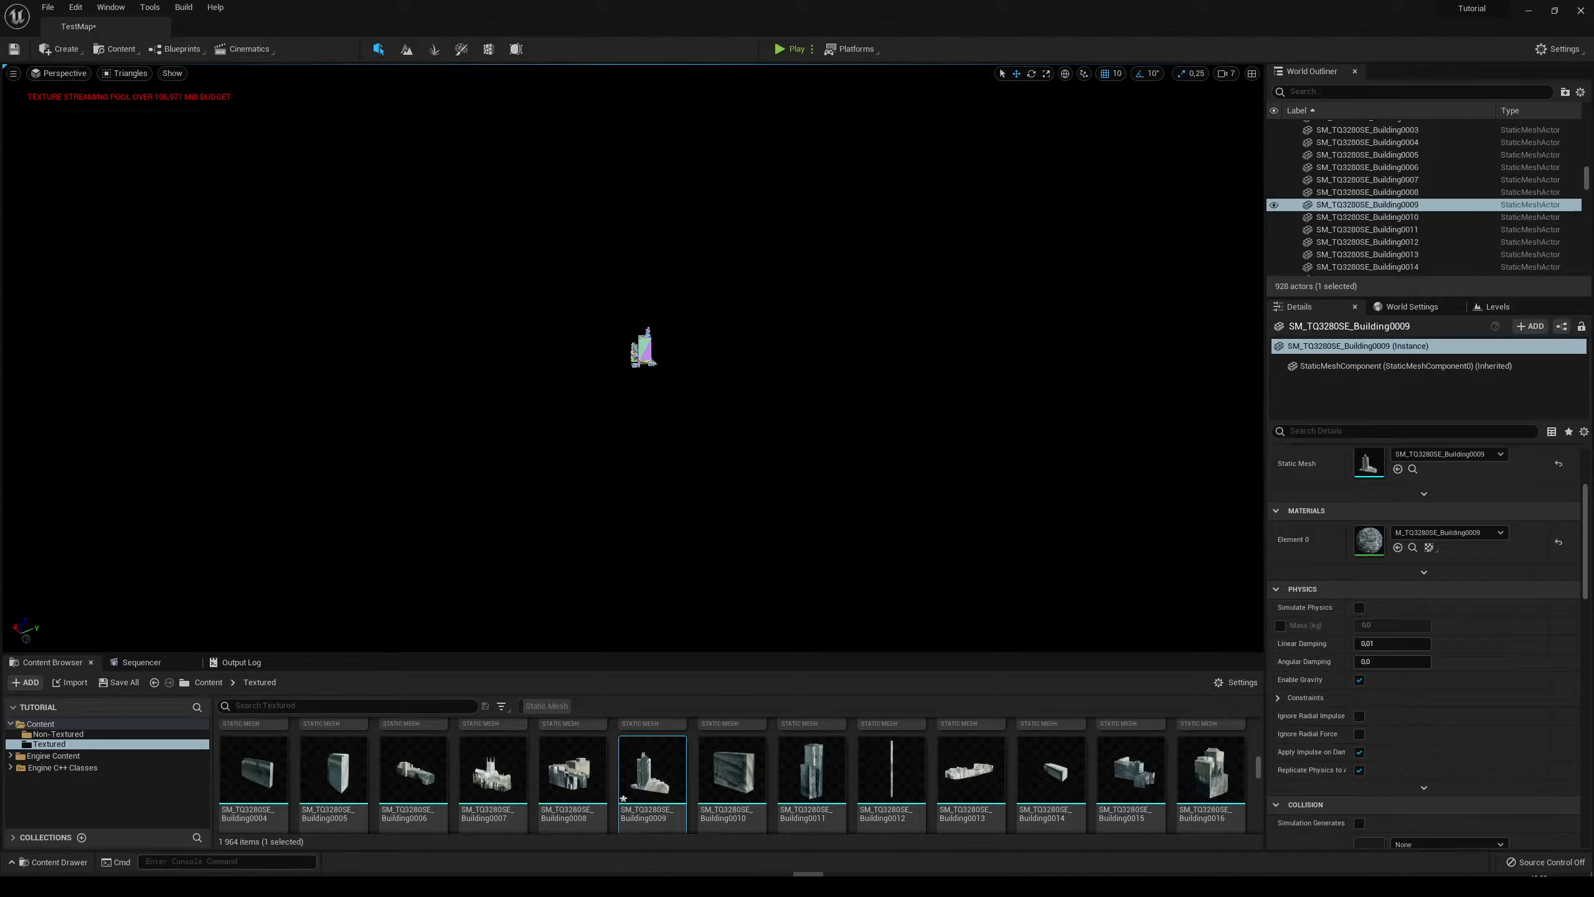
key("w")
mouse_move(630, 368)
right_mouse_down()
mouse_move(613, 347)
mouse_move(621, 371)
right_mouse_up()
key("w")
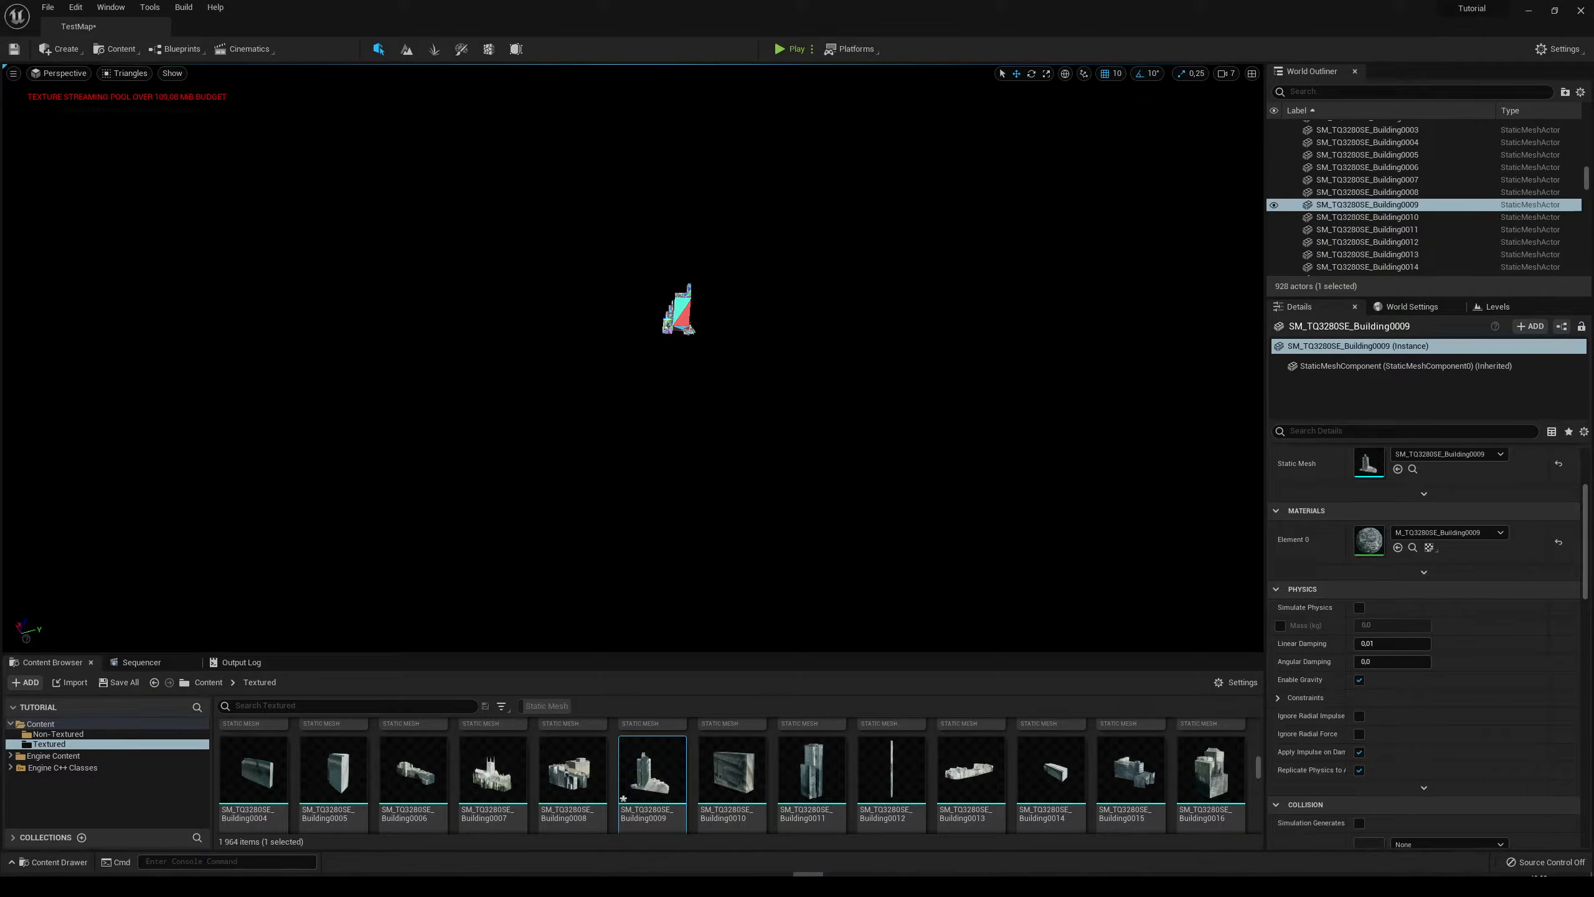
Show the Nanite Overview visualization and look at the high-rise in all its visualization modes.
left_click(125, 72)
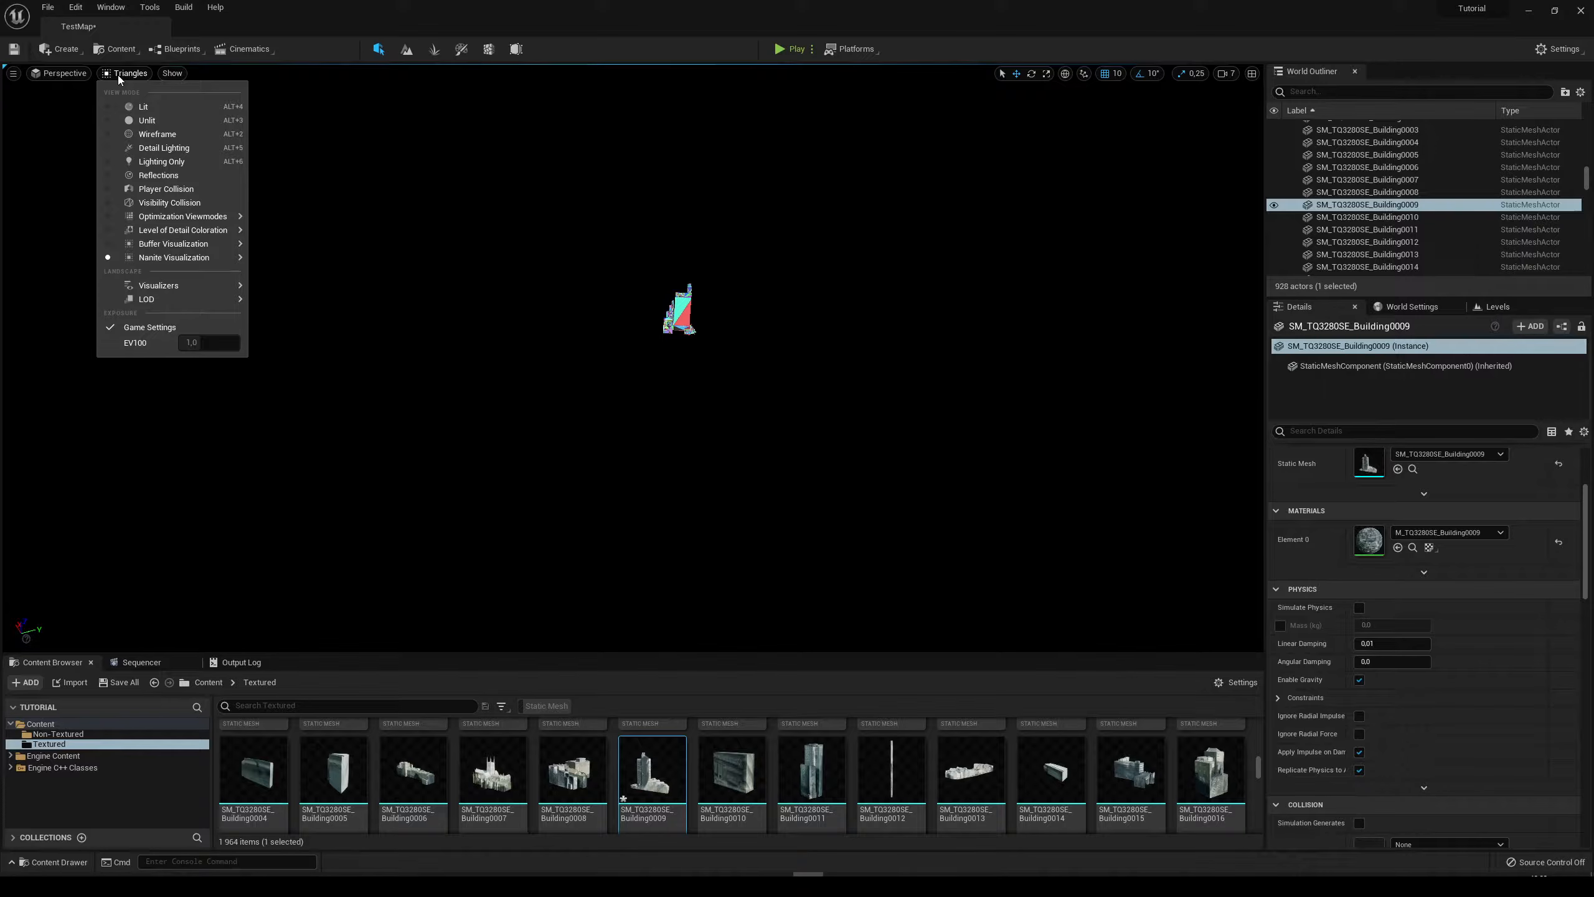
mouse_move(175, 260)
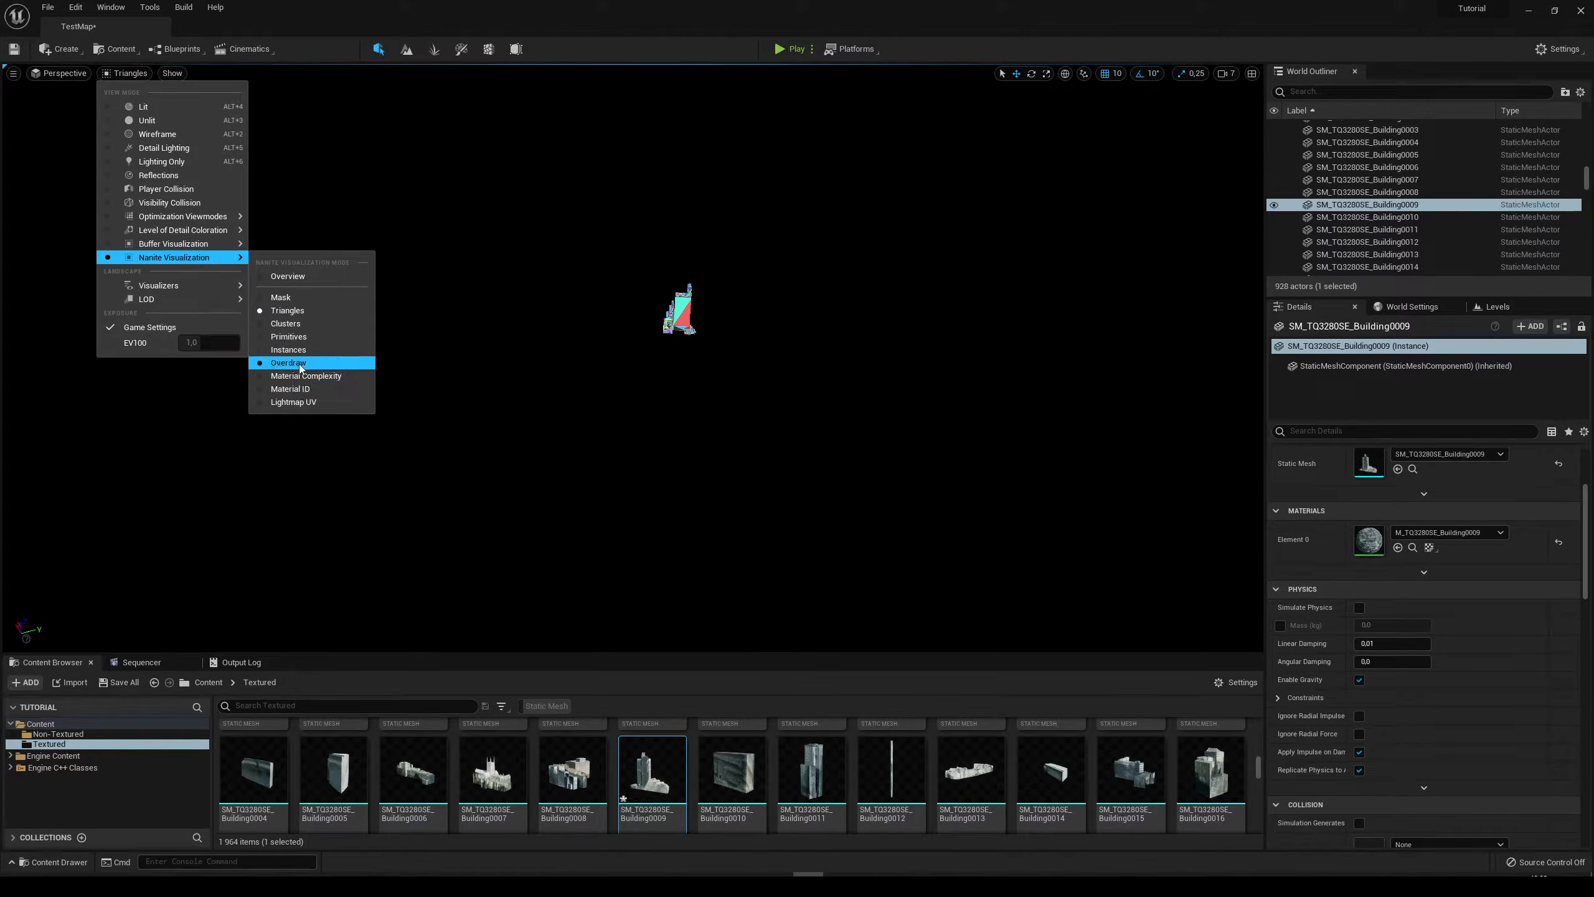
left_click(288, 276)
mouse_move(288, 276)
right_mouse_down()
mouse_move(189, 251)
mouse_move(288, 276)
mouse_move(292, 217)
mouse_move(276, 270)
mouse_move(289, 277)
mouse_move(202, 268)
mouse_move(339, 270)
mouse_move(292, 258)
right_mouse_up()
key("w")
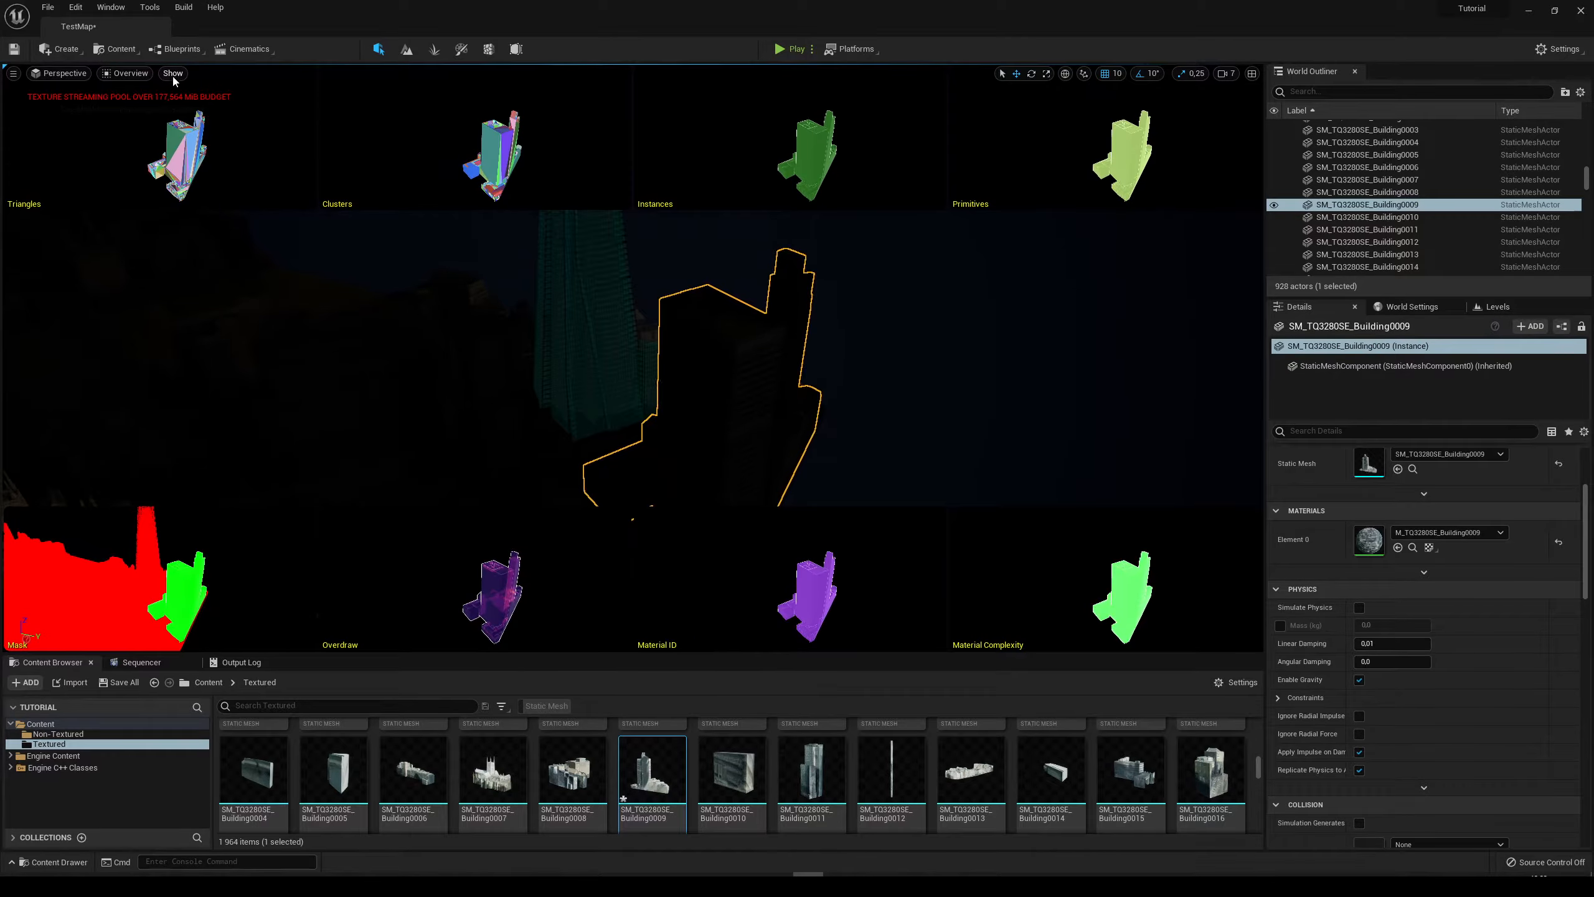
Return the viewport to the Lit view mode and look out over the city.
left_click(129, 73)
left_click(143, 107)
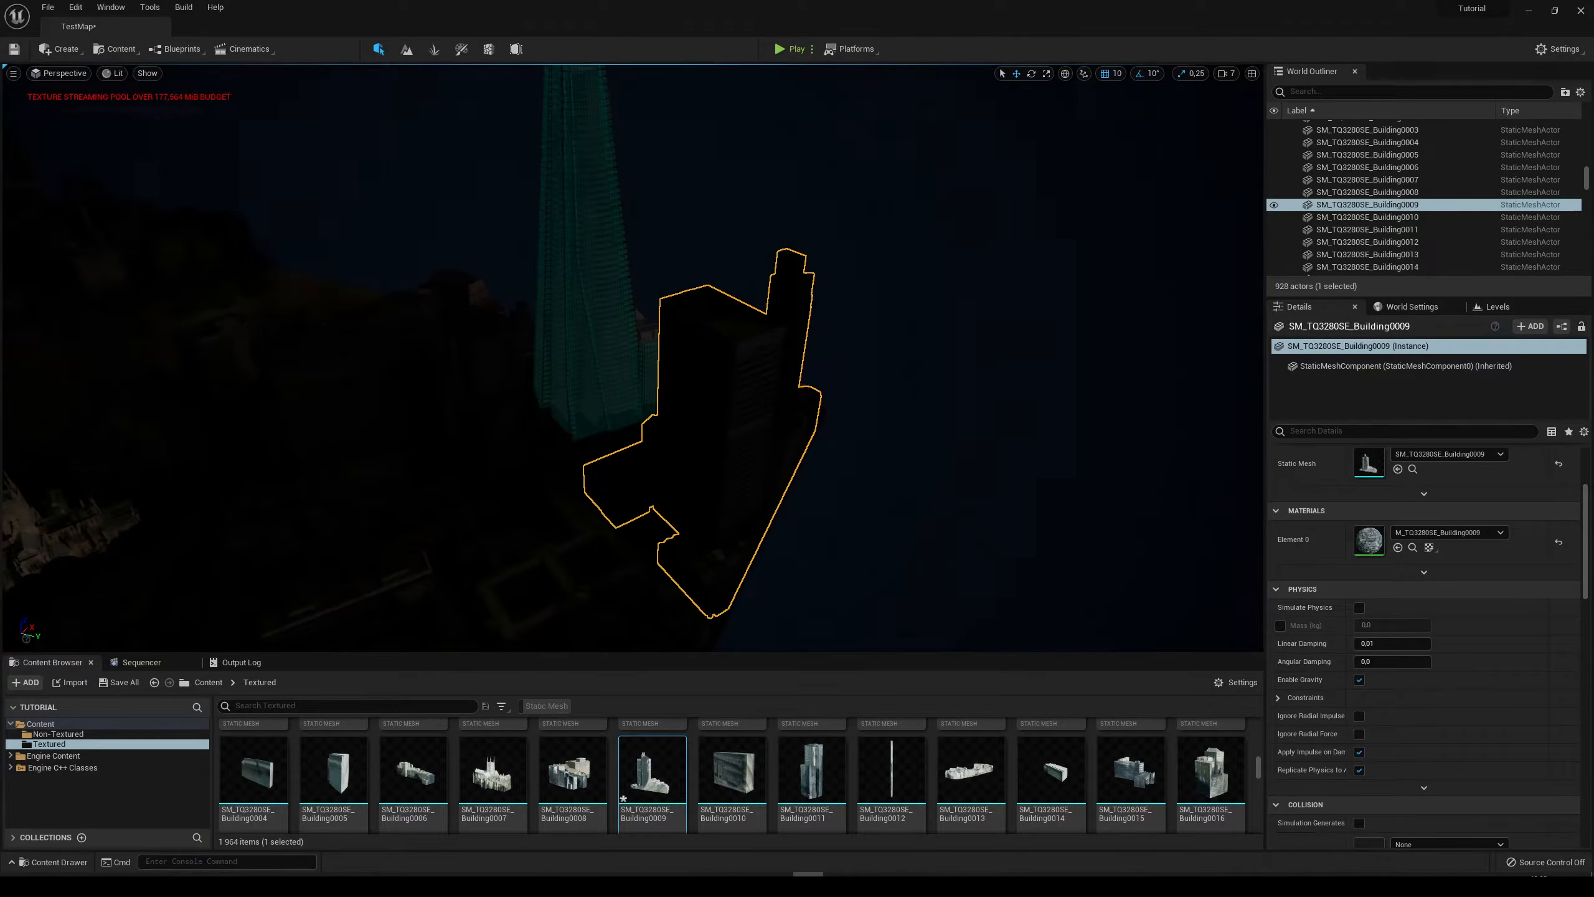
right_click_drag(302, 251, 157, 242)
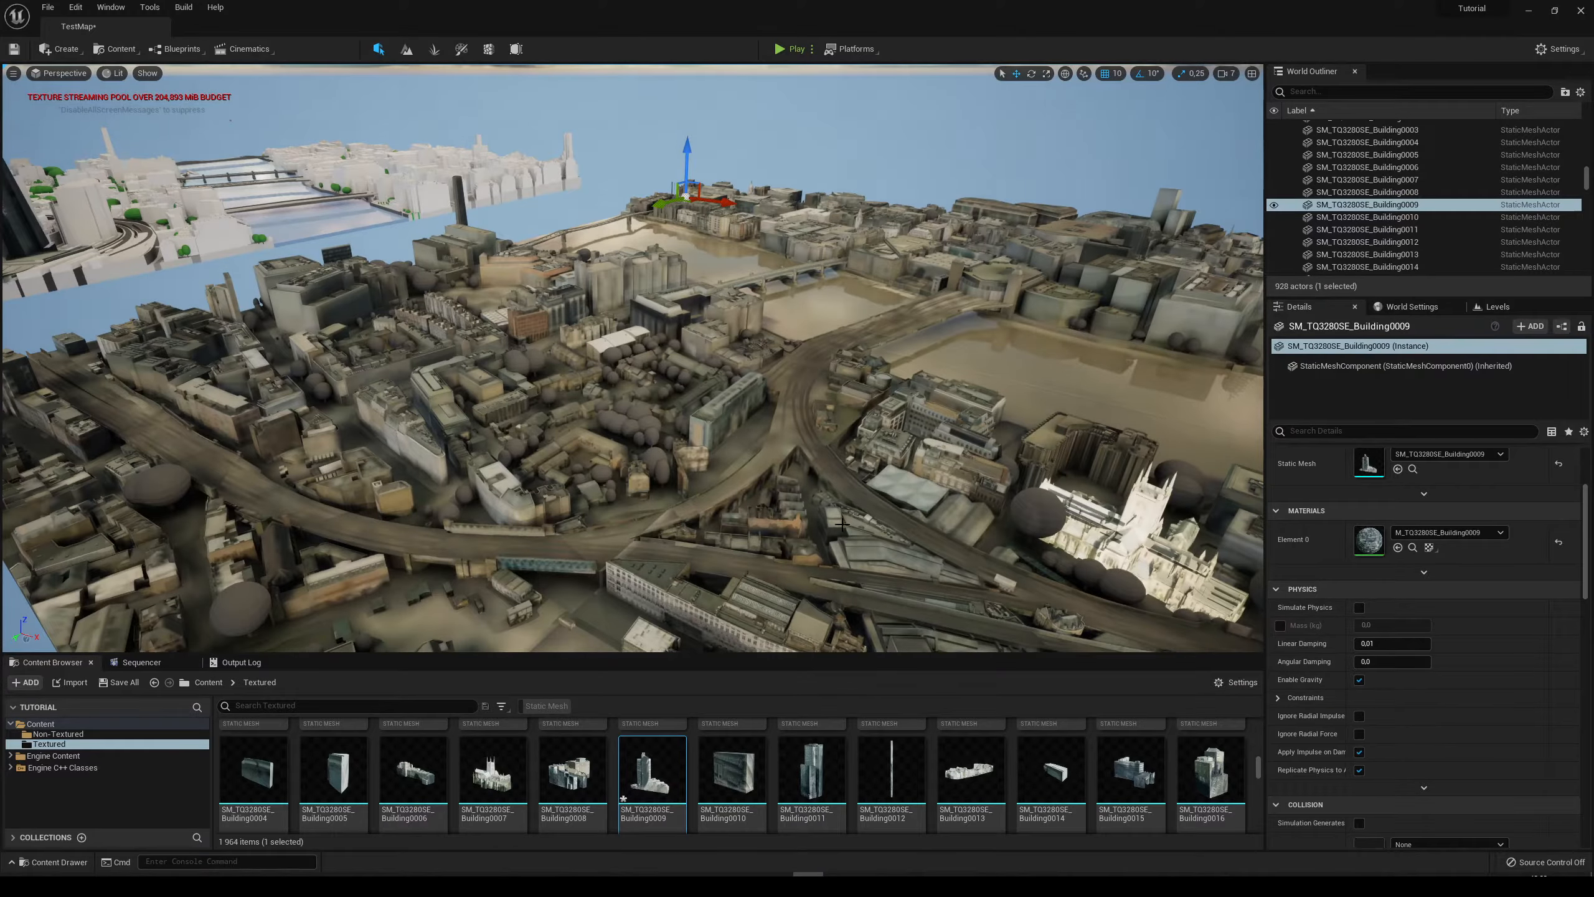
Select a long run of building static meshes in the Textured folder and apply a Nanite setting to them in bulk.
left_click_drag(1258, 768, 1263, 687)
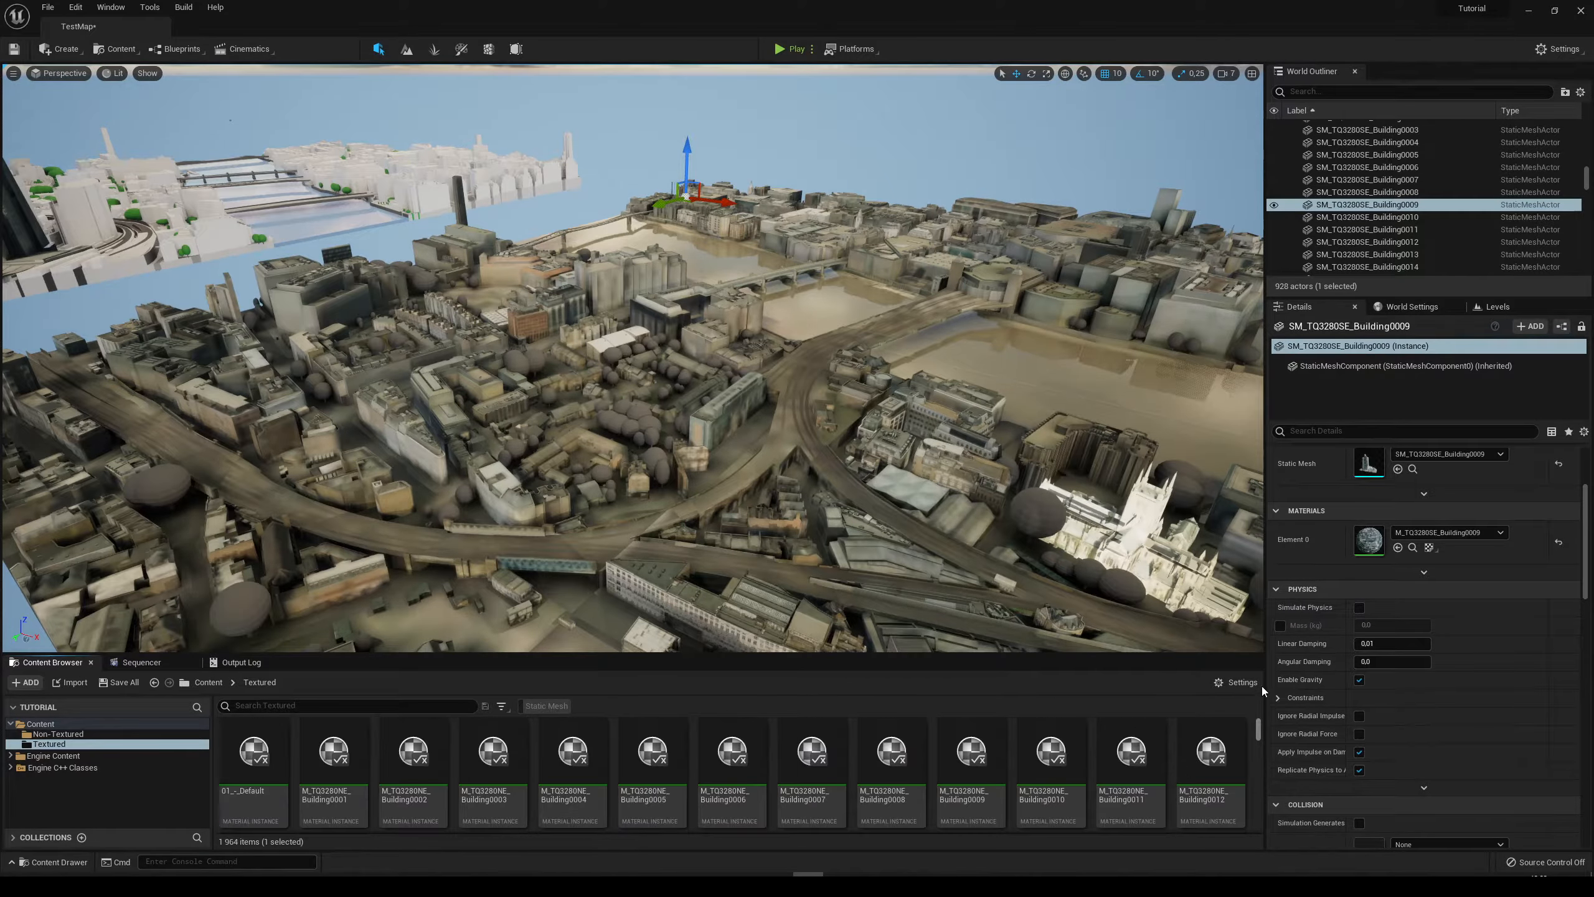
left_click_drag(840, 654, 840, 464)
left_click_drag(1260, 532, 1268, 645)
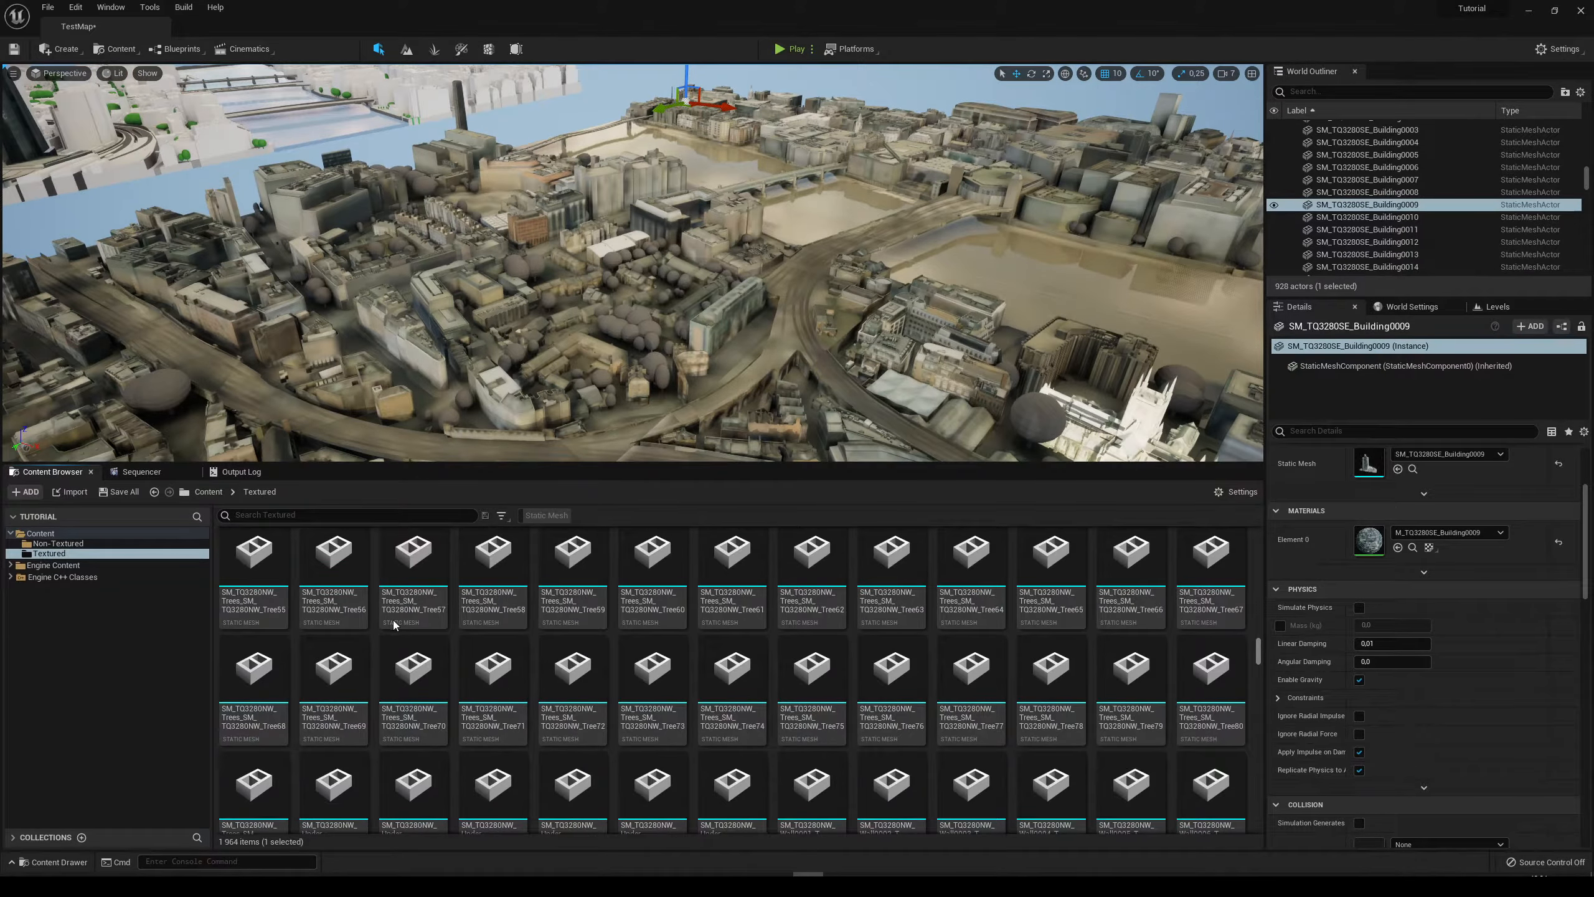
scroll(394, 625, "down", 10)
scroll(878, 709, "down", 5)
left_click(722, 681, "shift")
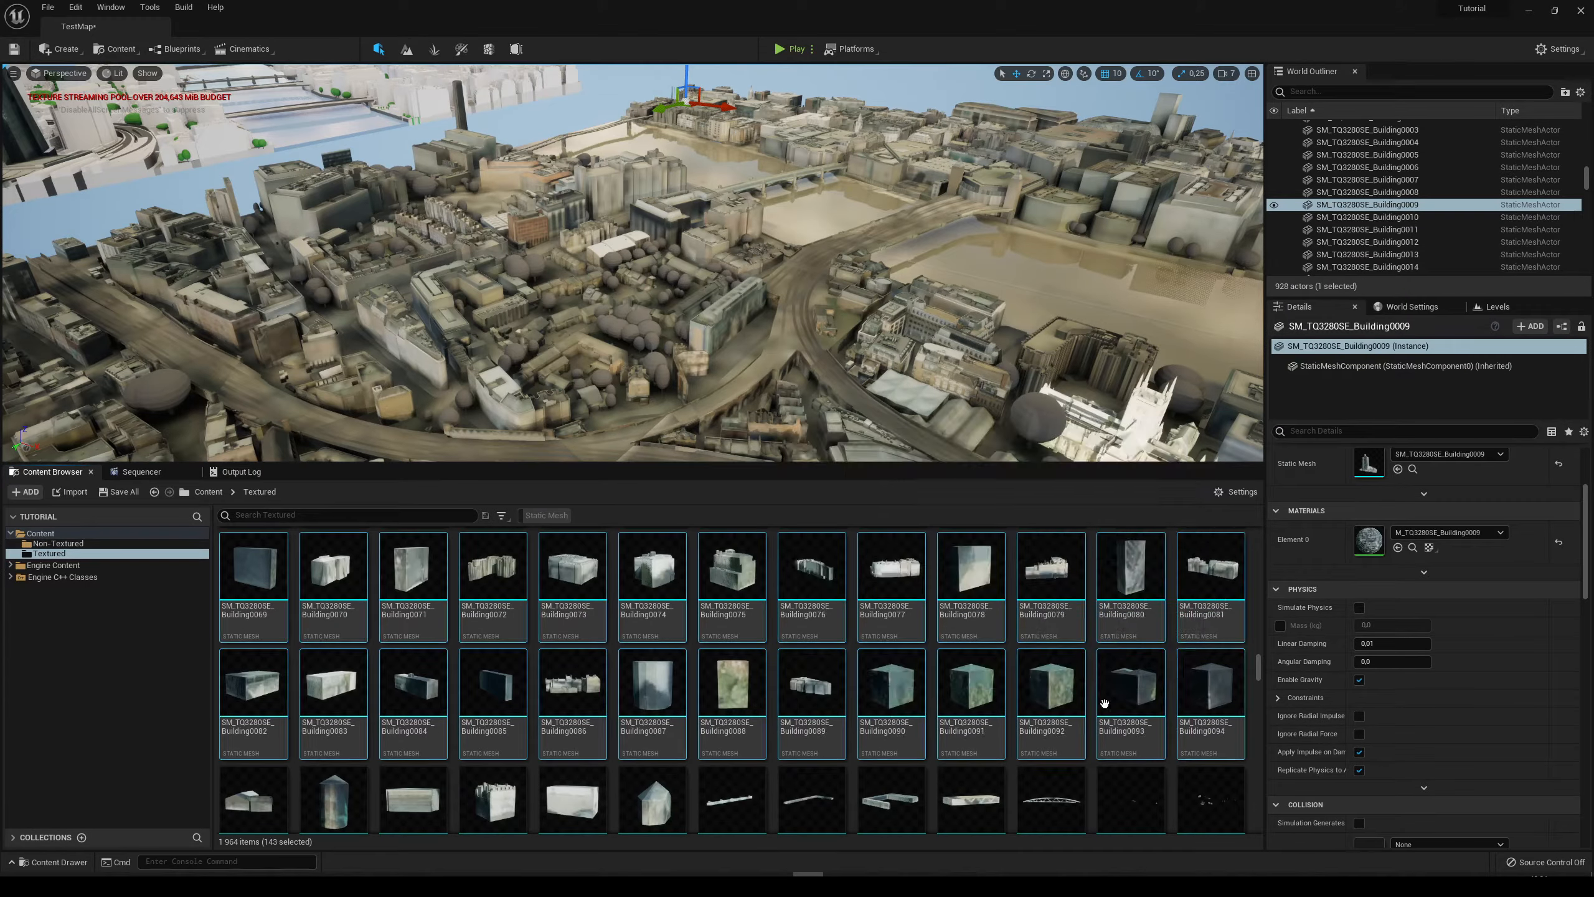
right_click(722, 681)
mouse_move(917, 317)
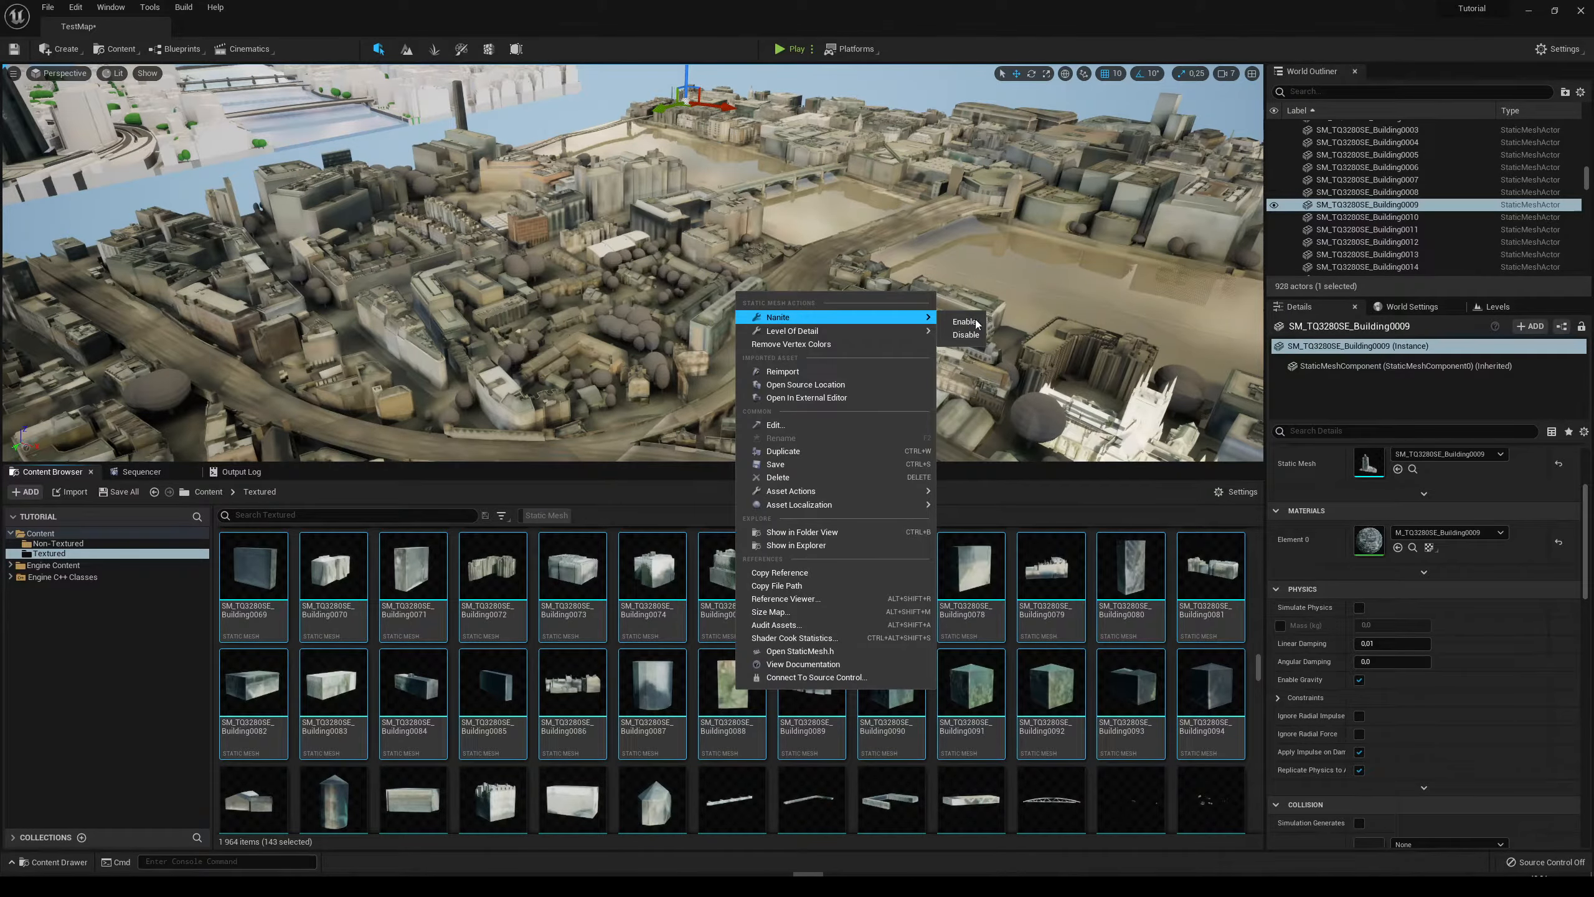
left_click(964, 334)
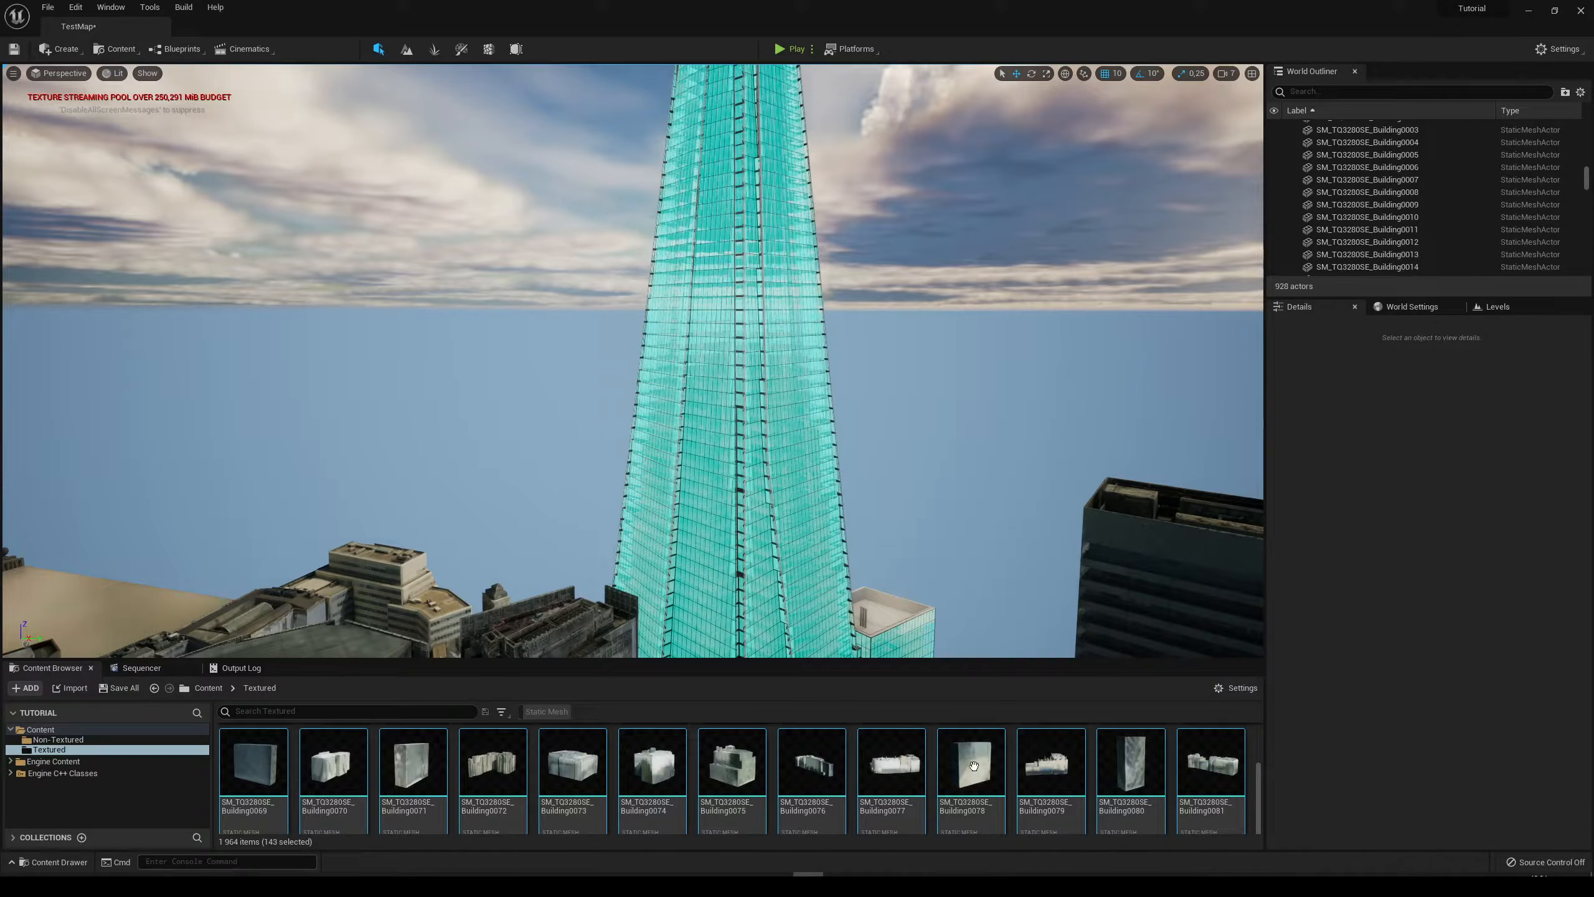
Examine the glass Shard tower and the surrounding textured city from several viewpoints.
left_click(875, 578)
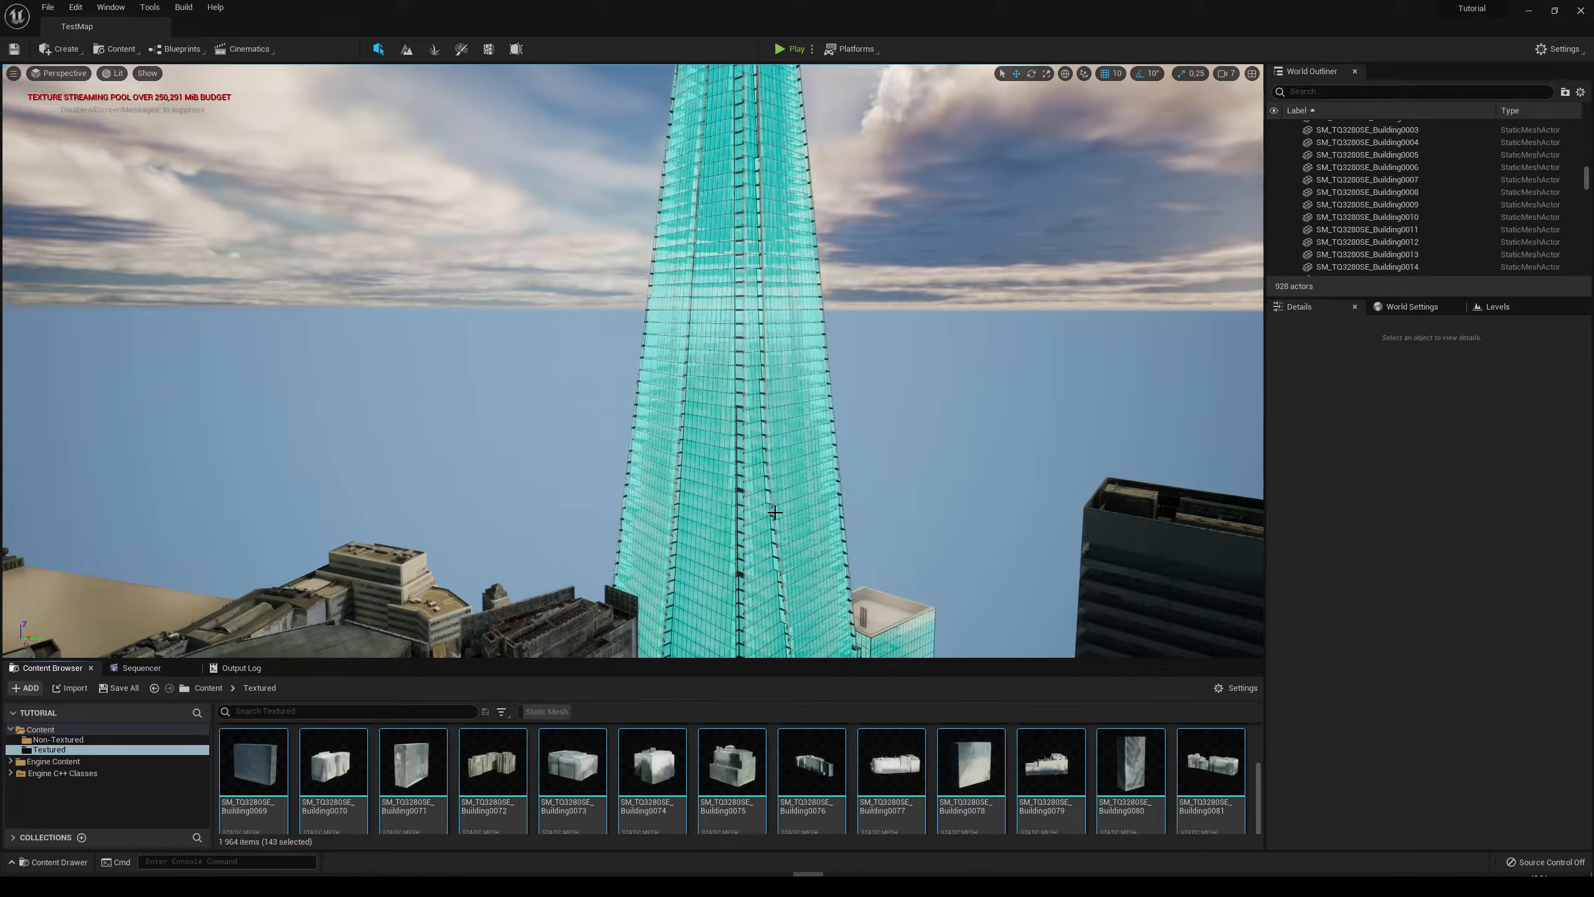
right_click_drag(771, 511, 675, 500)
key("w")
key("s")
key("w")
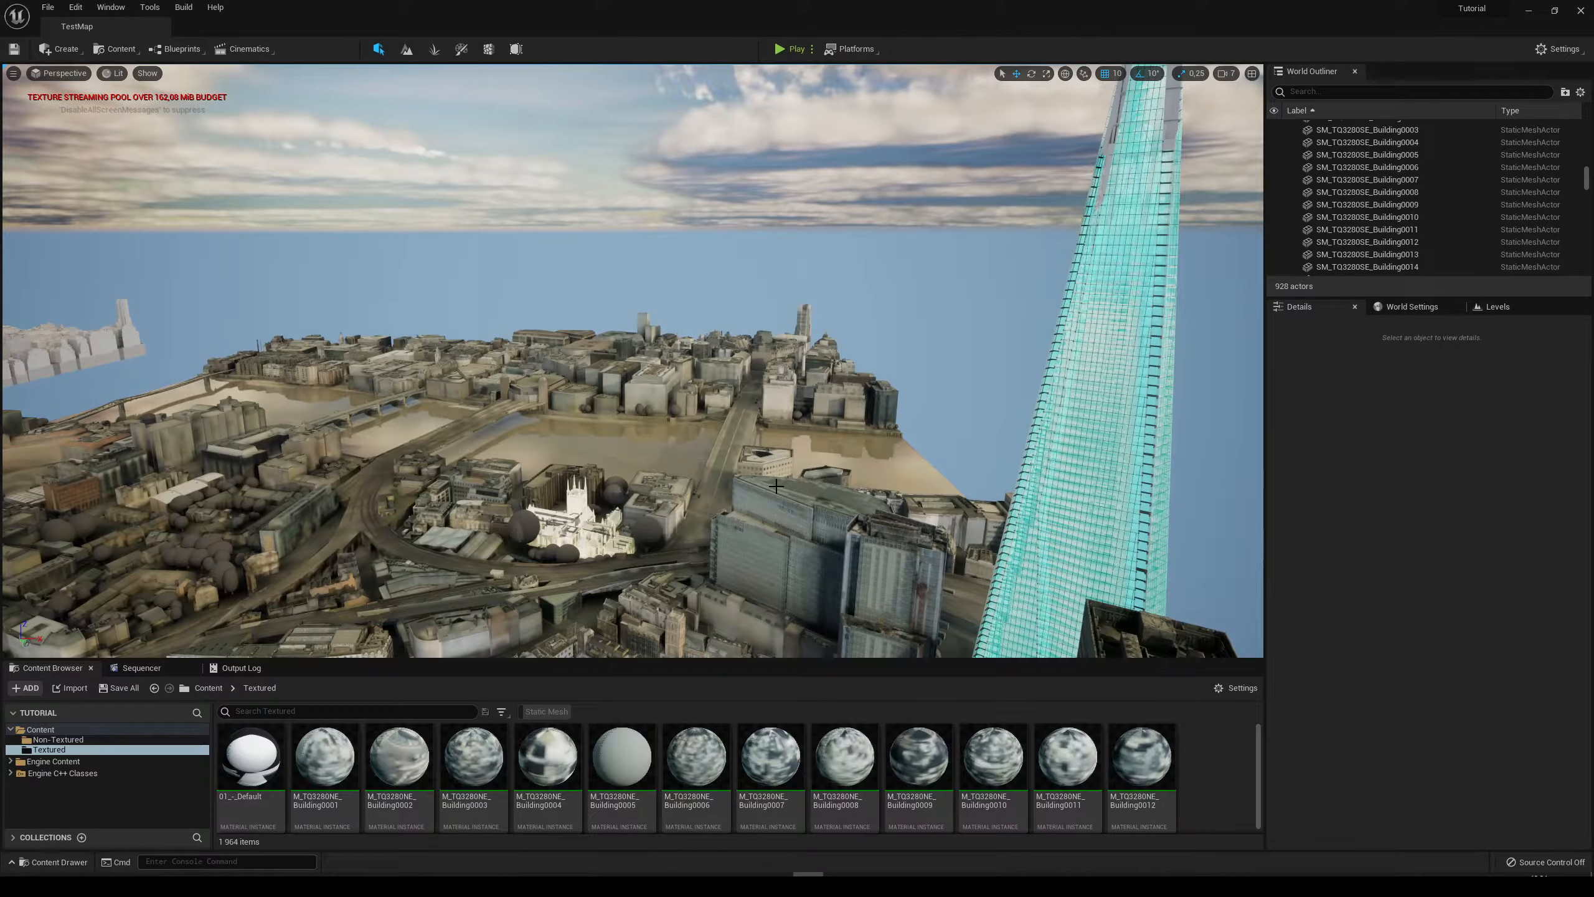
right_click_drag(837, 460, 819, 413)
key("w")
key("w")
key("s")
key("w")
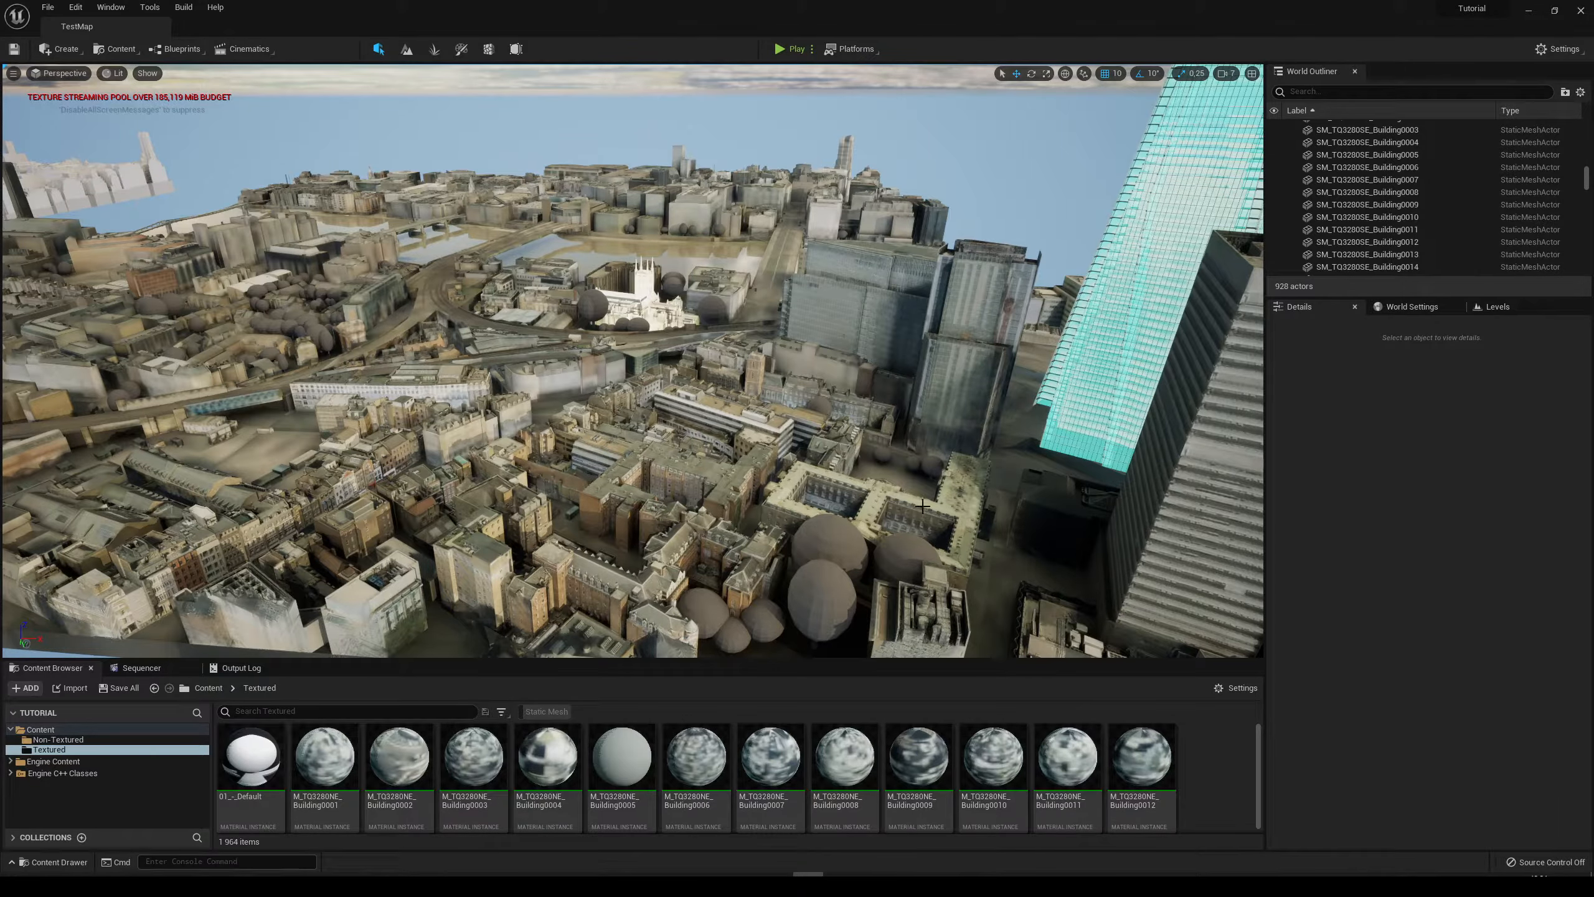
right_click_drag(923, 506, 933, 482)
key("w")
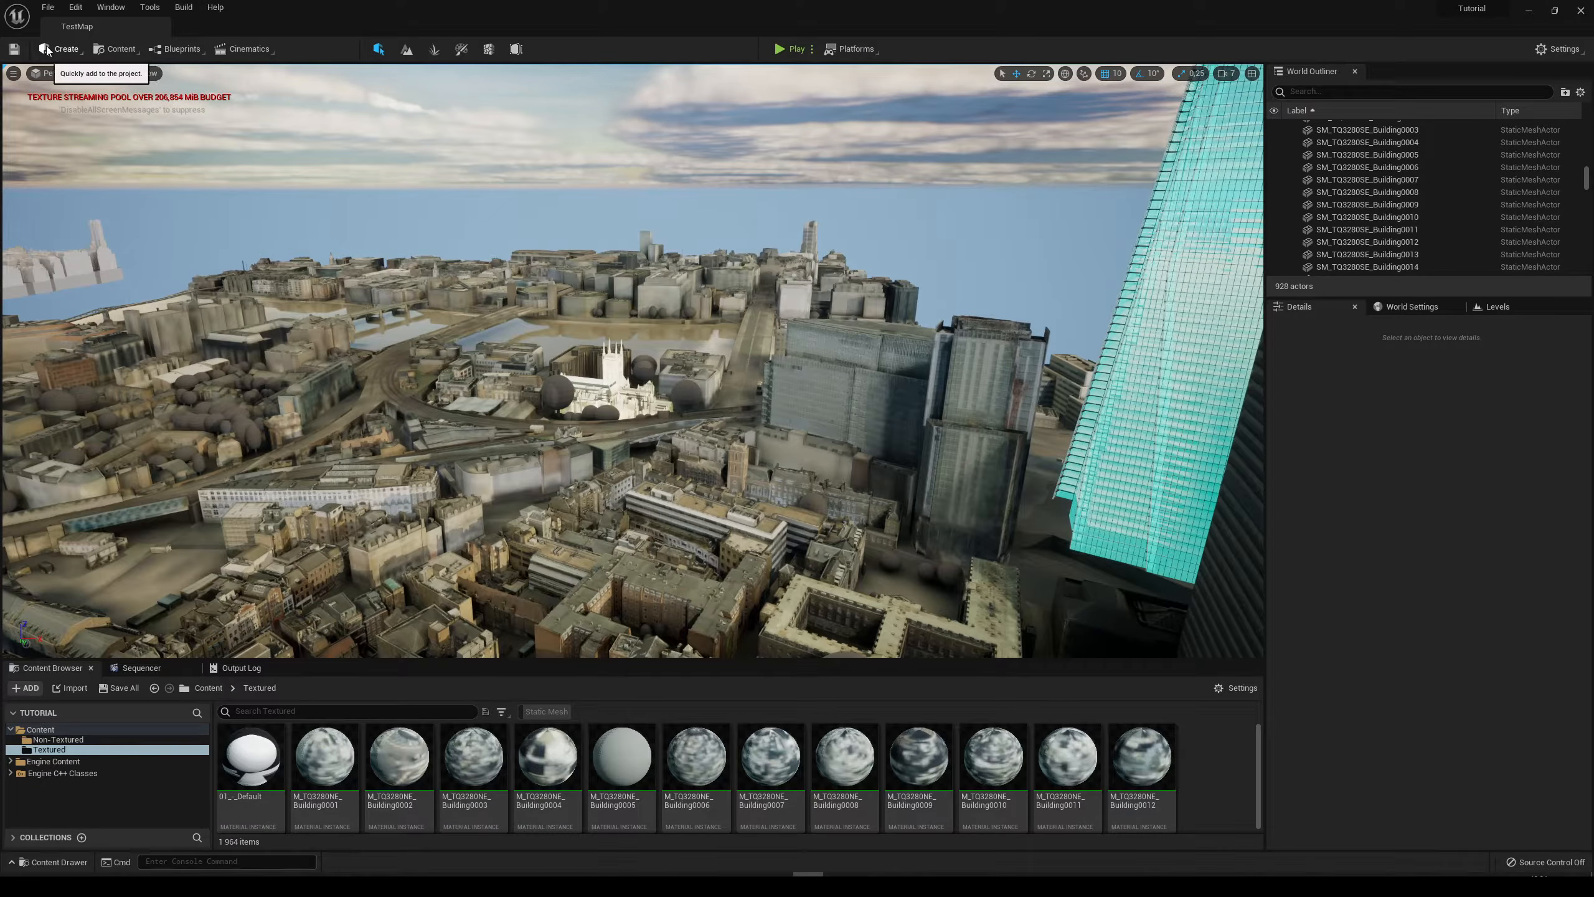
Search all actor classes for "camera" and place a Camera actor among the buildings in front of the Shard.
left_click(48, 51)
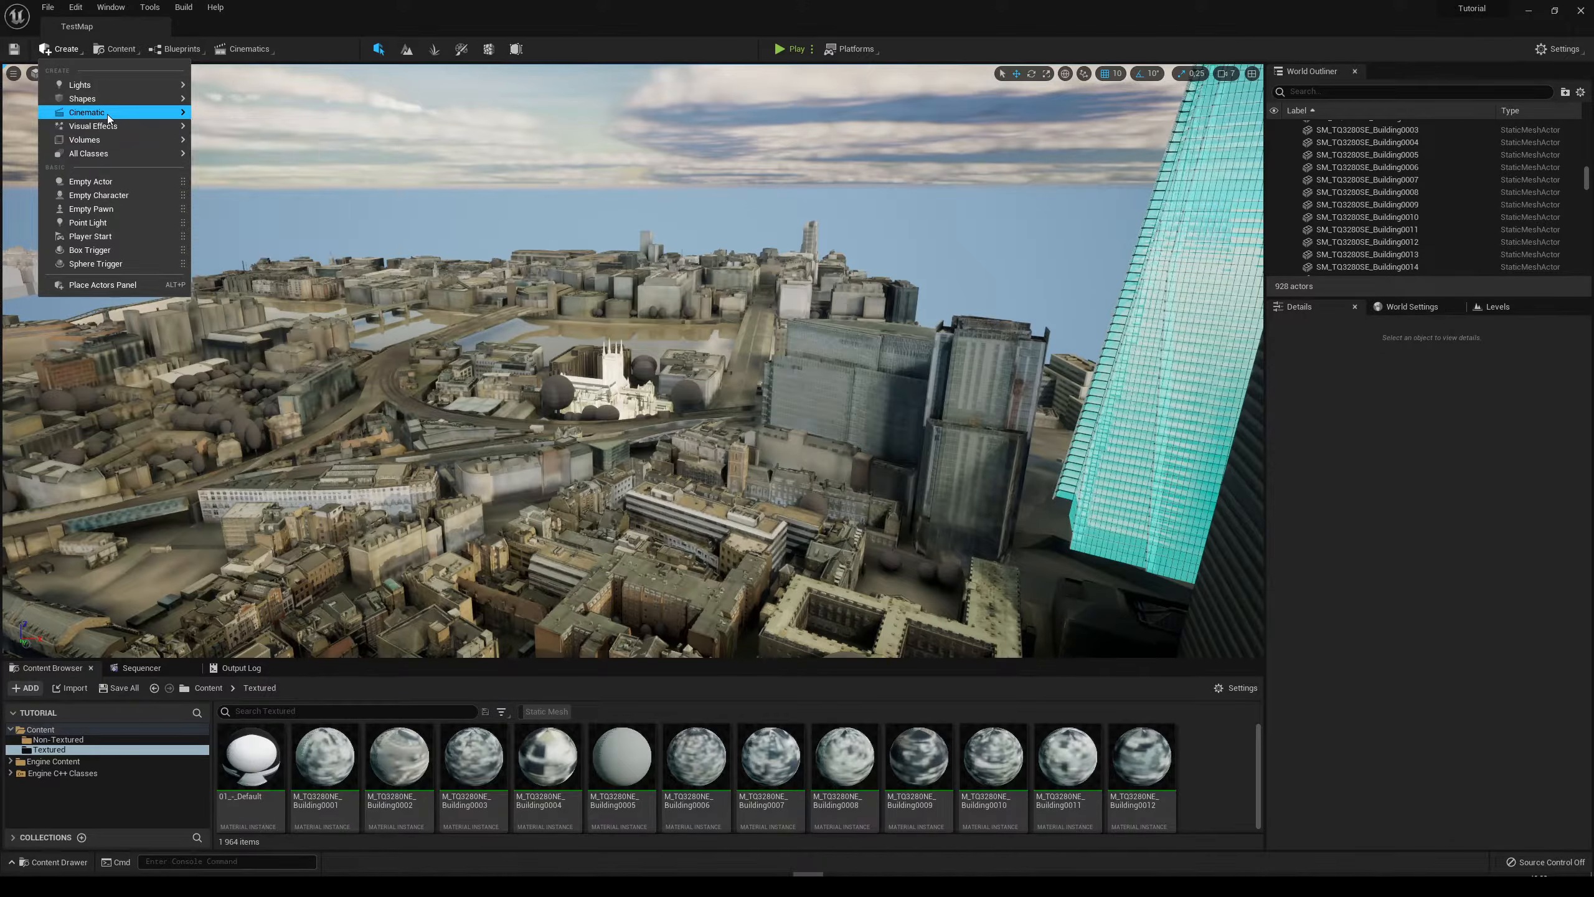
mouse_move(107, 115)
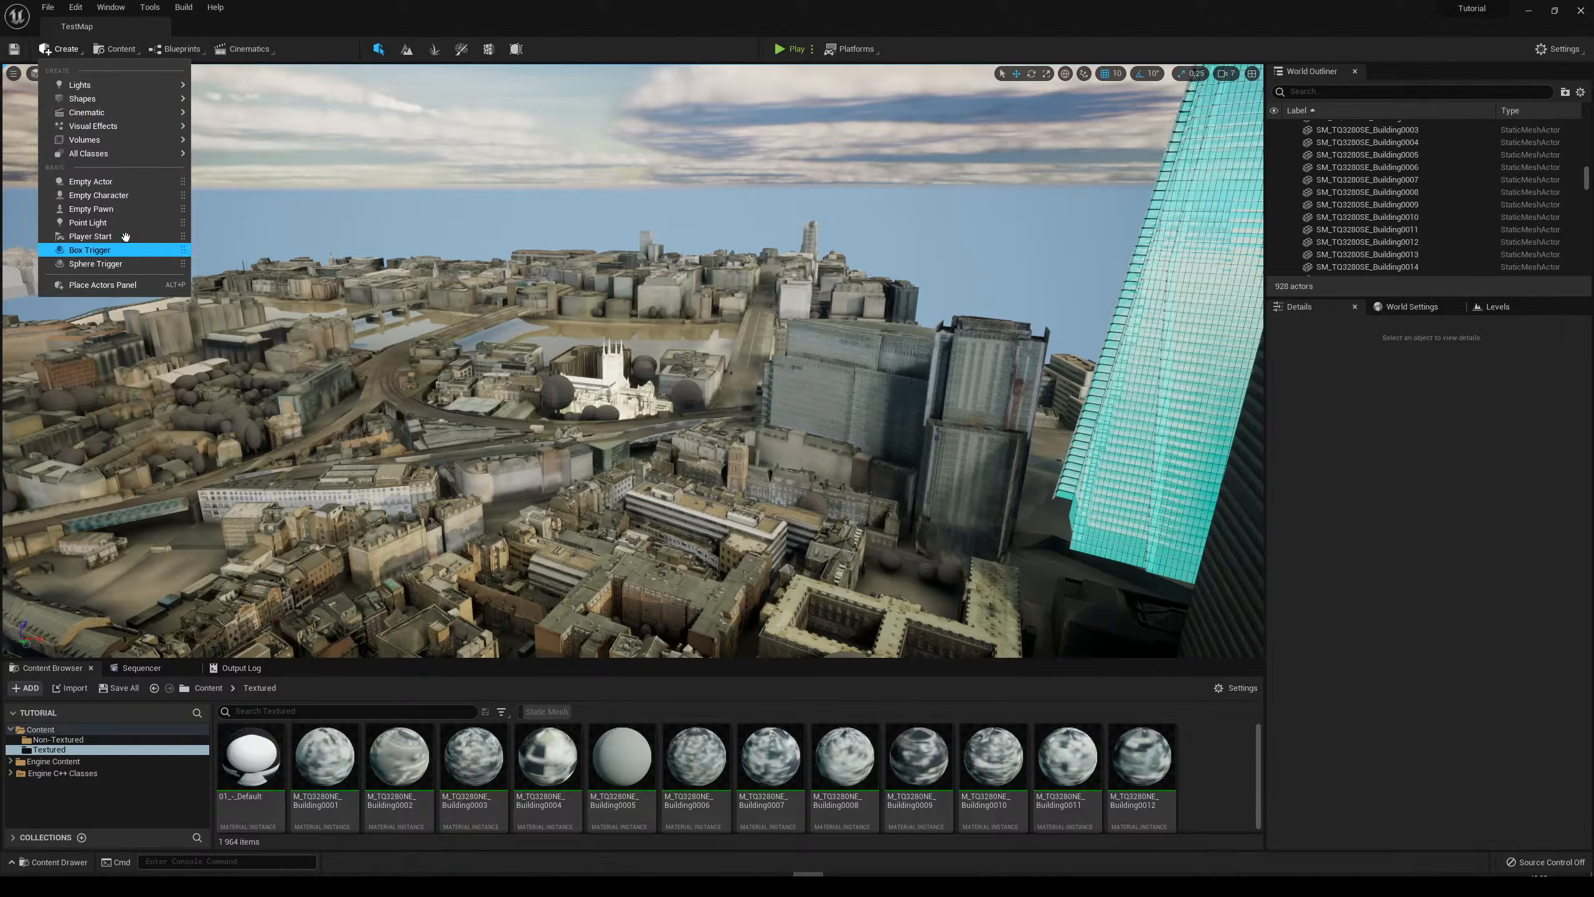
mouse_move(105, 85)
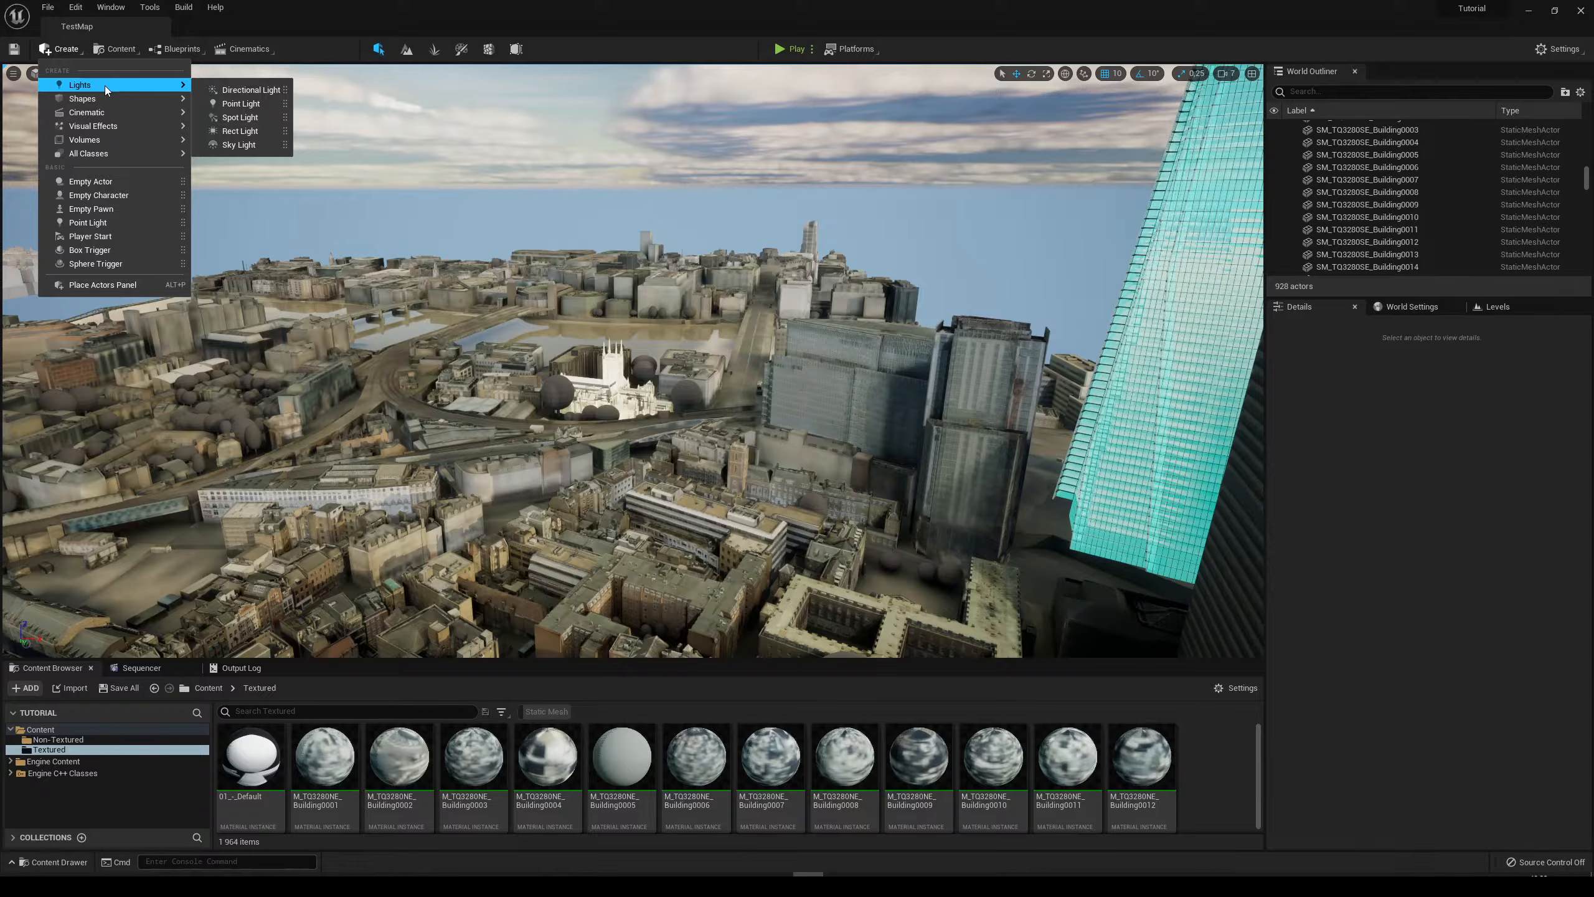
mouse_move(99, 153)
type("ca")
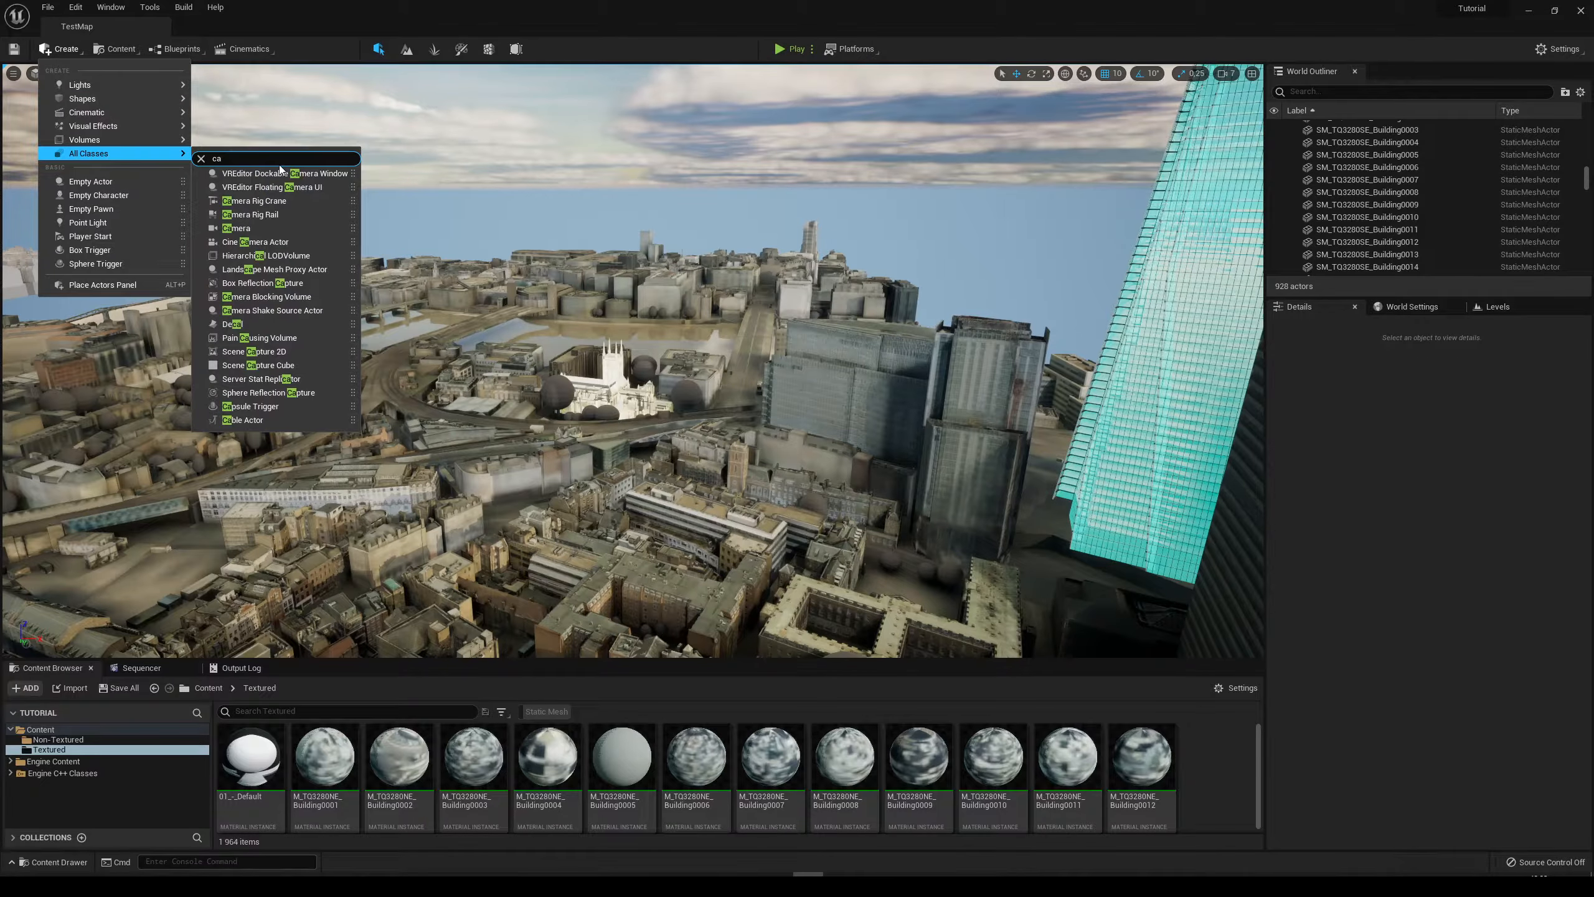
type("mera")
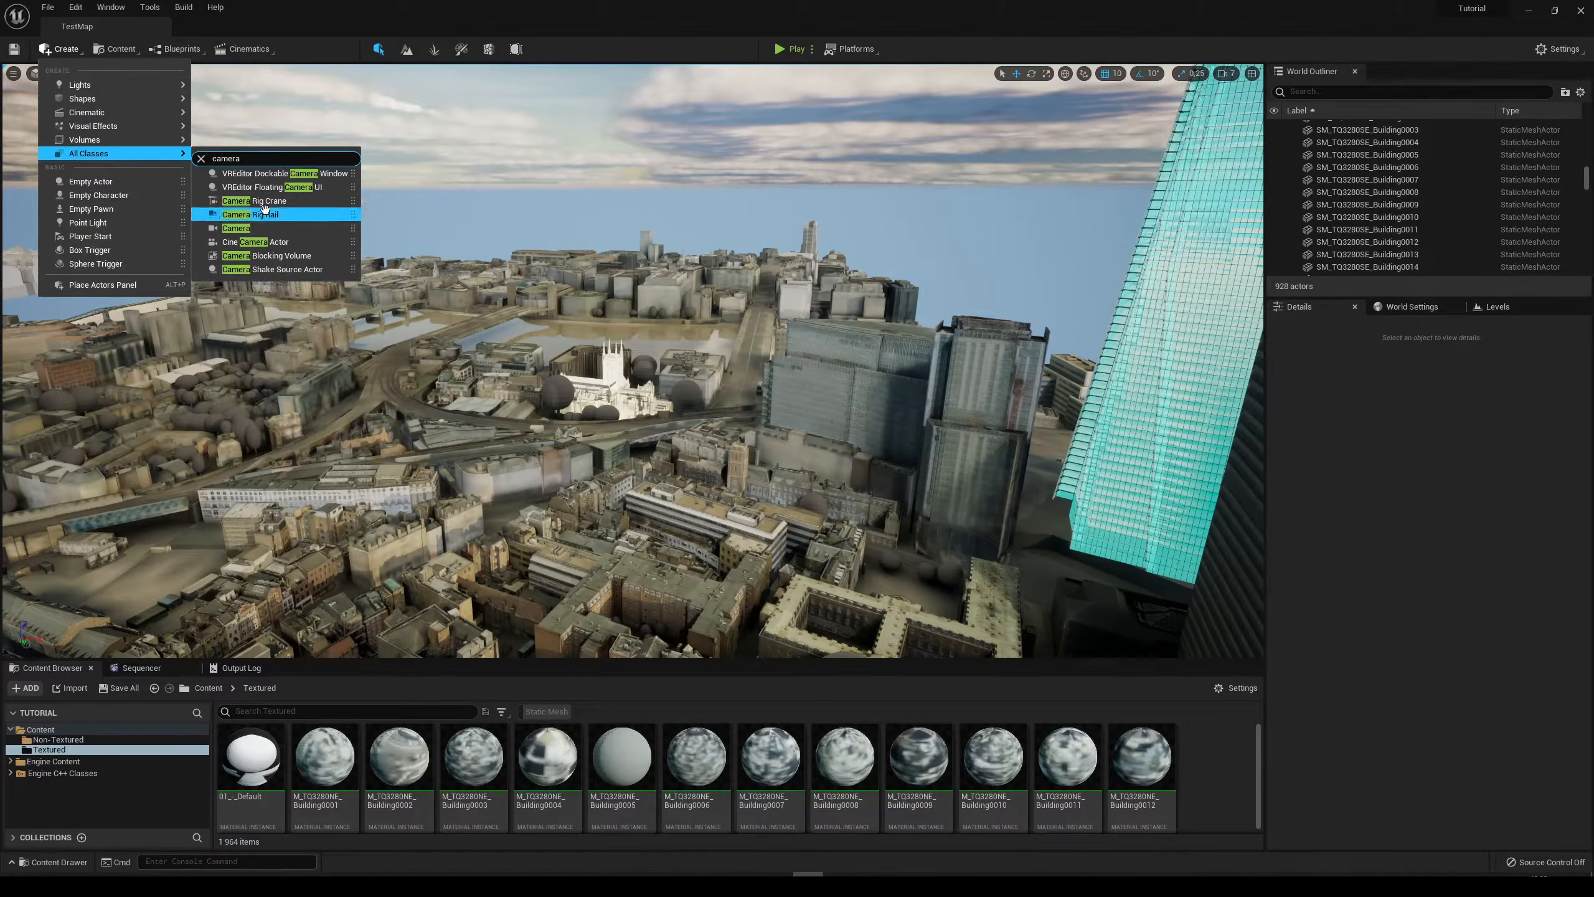
left_click_drag(240, 229, 674, 398)
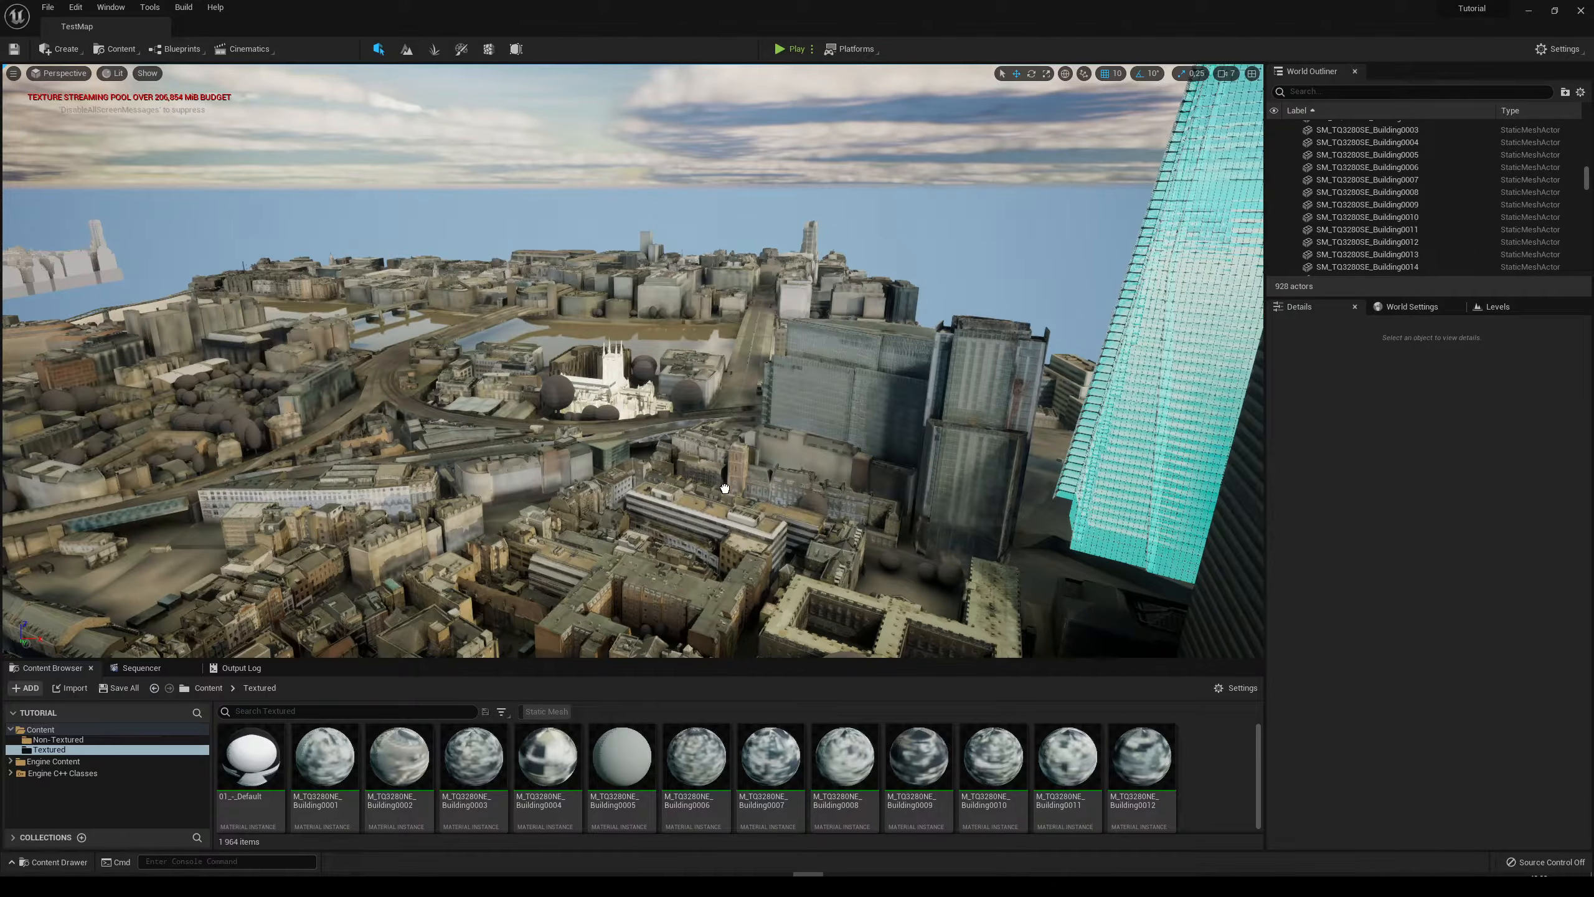
left_click_drag(725, 488, 725, 488)
Raise the new camera above the brick church tower so it clears the surrounding rooftops.
right_click_drag(725, 489, 741, 533)
key("w")
key("w")
left_click_drag(626, 332, 628, 271)
right_click_drag(630, 425, 633, 458)
key("w")
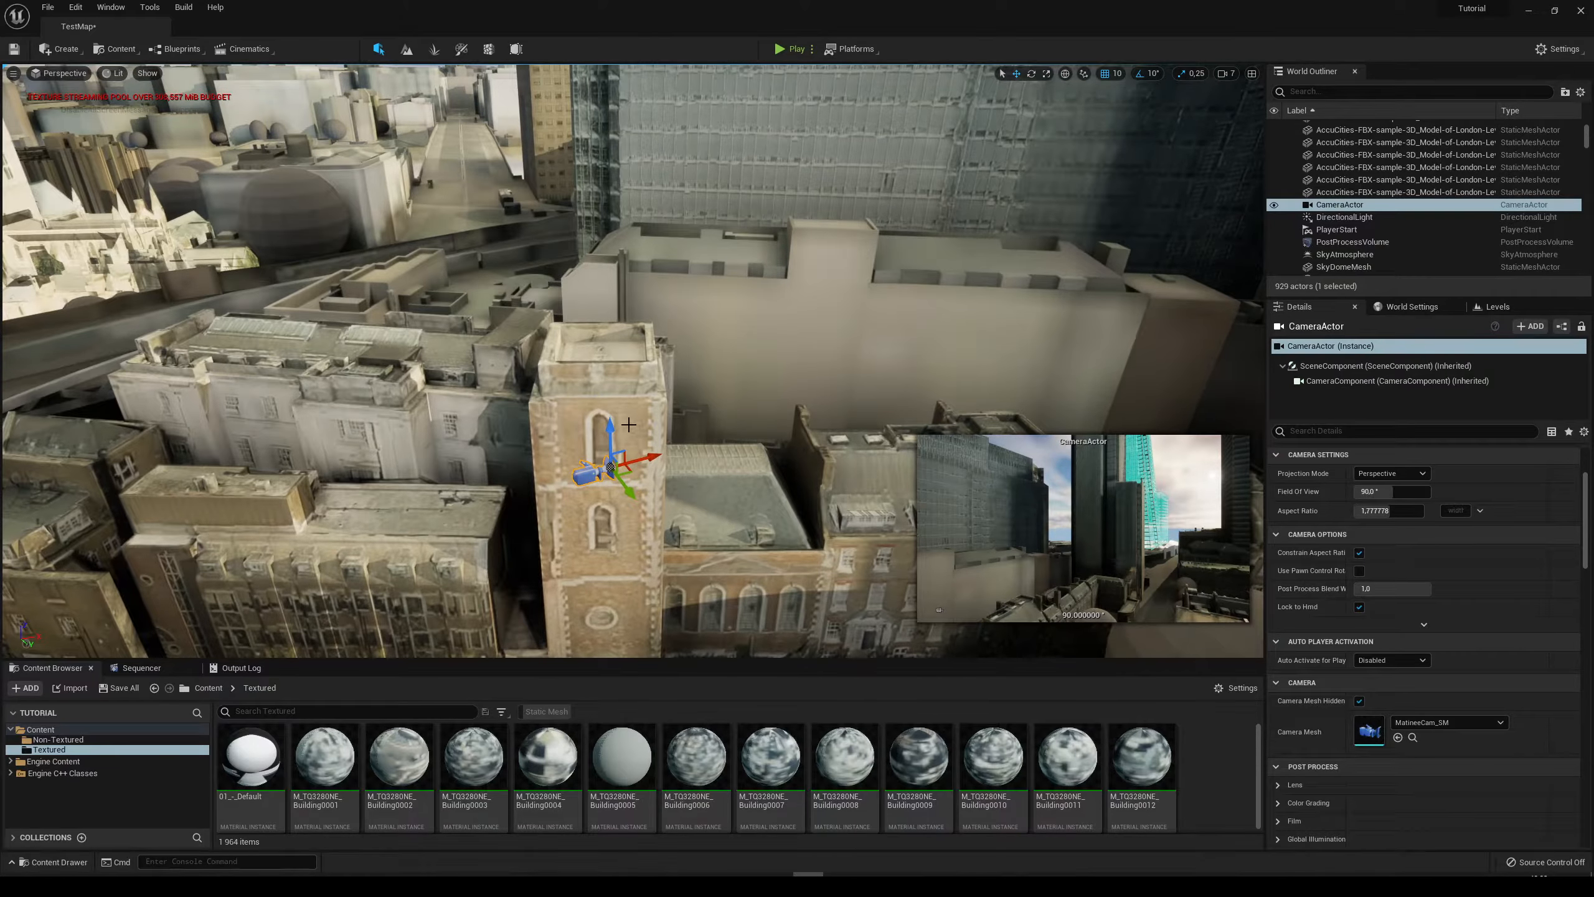
left_click_drag(610, 434, 611, 231)
key("s")
mouse_move(496, 466)
right_mouse_down()
mouse_move(546, 449)
mouse_move(496, 467)
right_mouse_up()
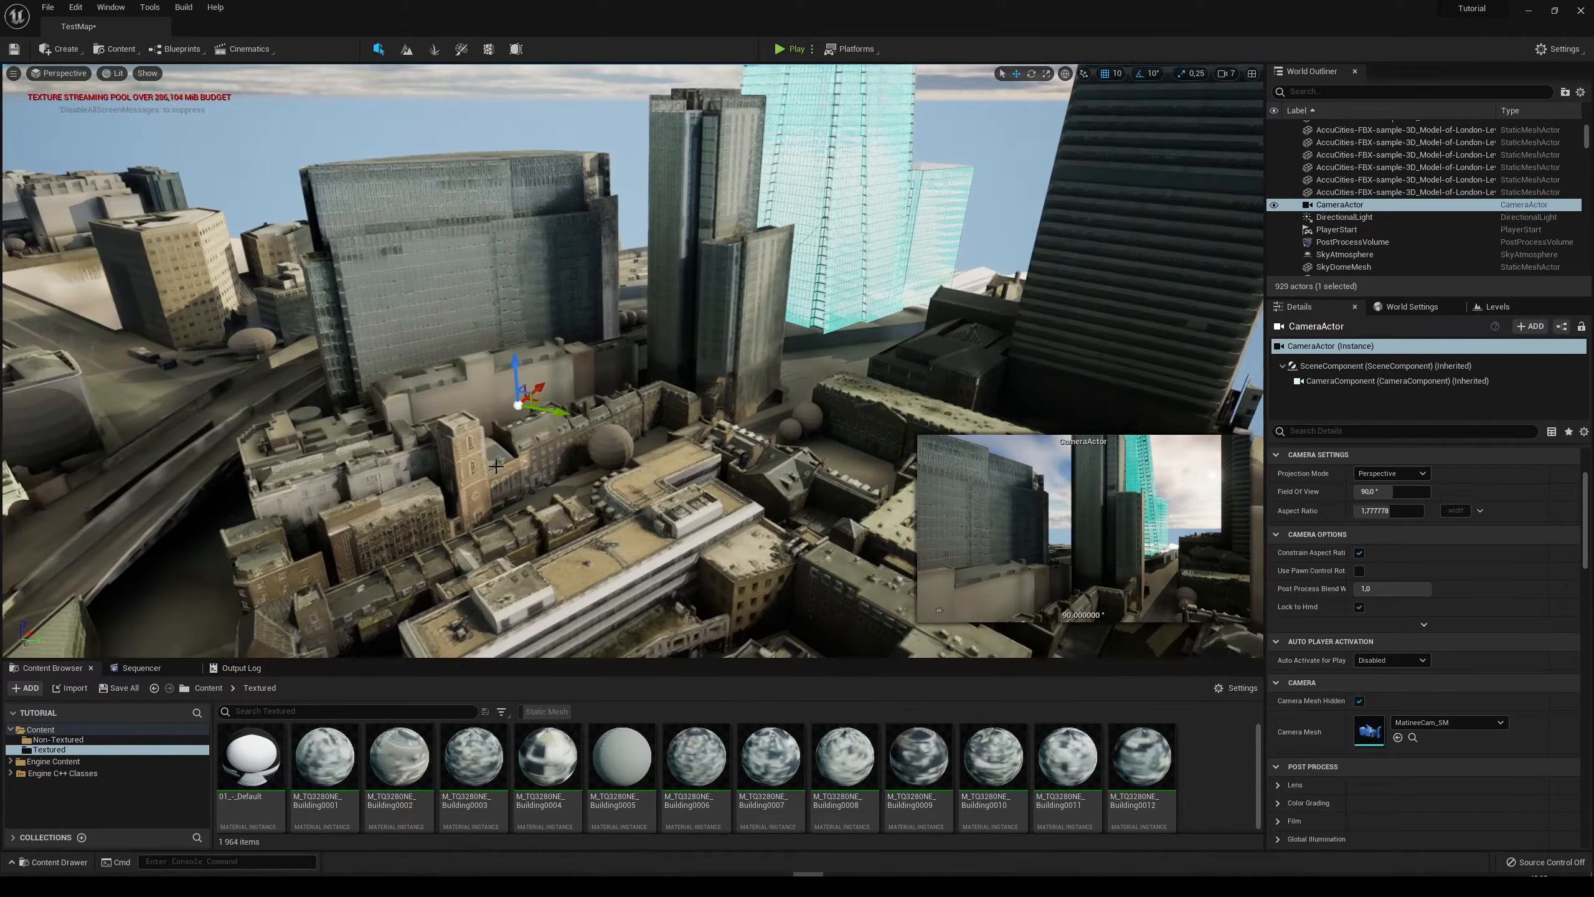
Move the camera sideways and higher so it frames the Shard between the neighbouring high-rises.
left_click_drag(558, 412, 915, 468)
key("d")
right_click_drag(915, 469, 961, 440)
key("w")
left_click_drag(680, 498, 691, 47)
right_click_drag(612, 302, 571, 302)
key("e")
Rename the camera actor as Camera_Shard.
left_click(1390, 205)
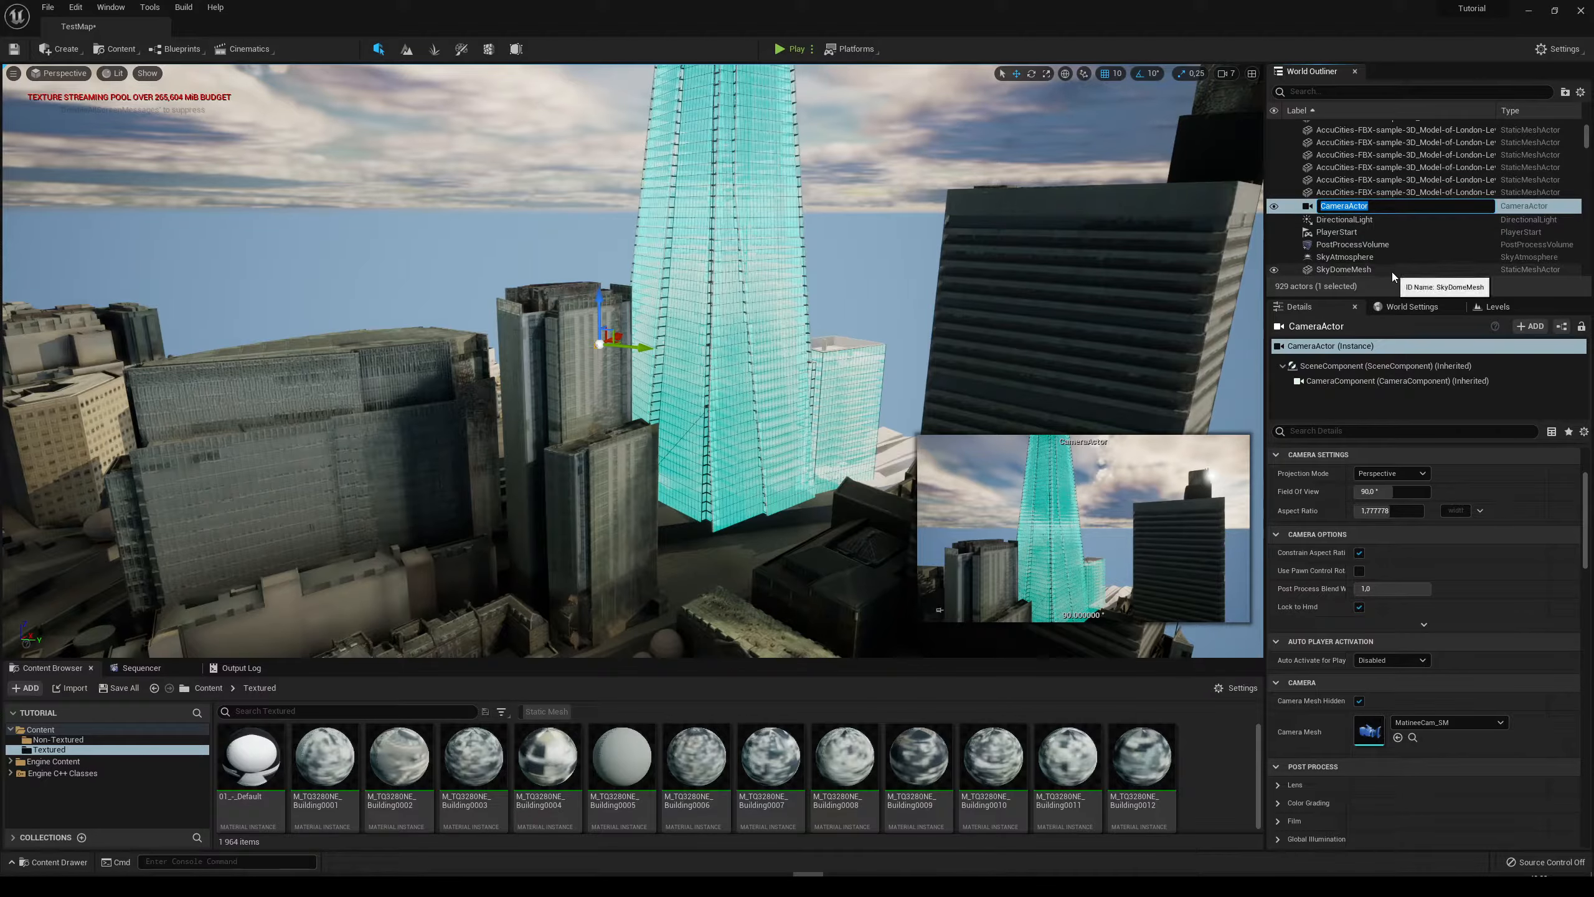
type("Camera")
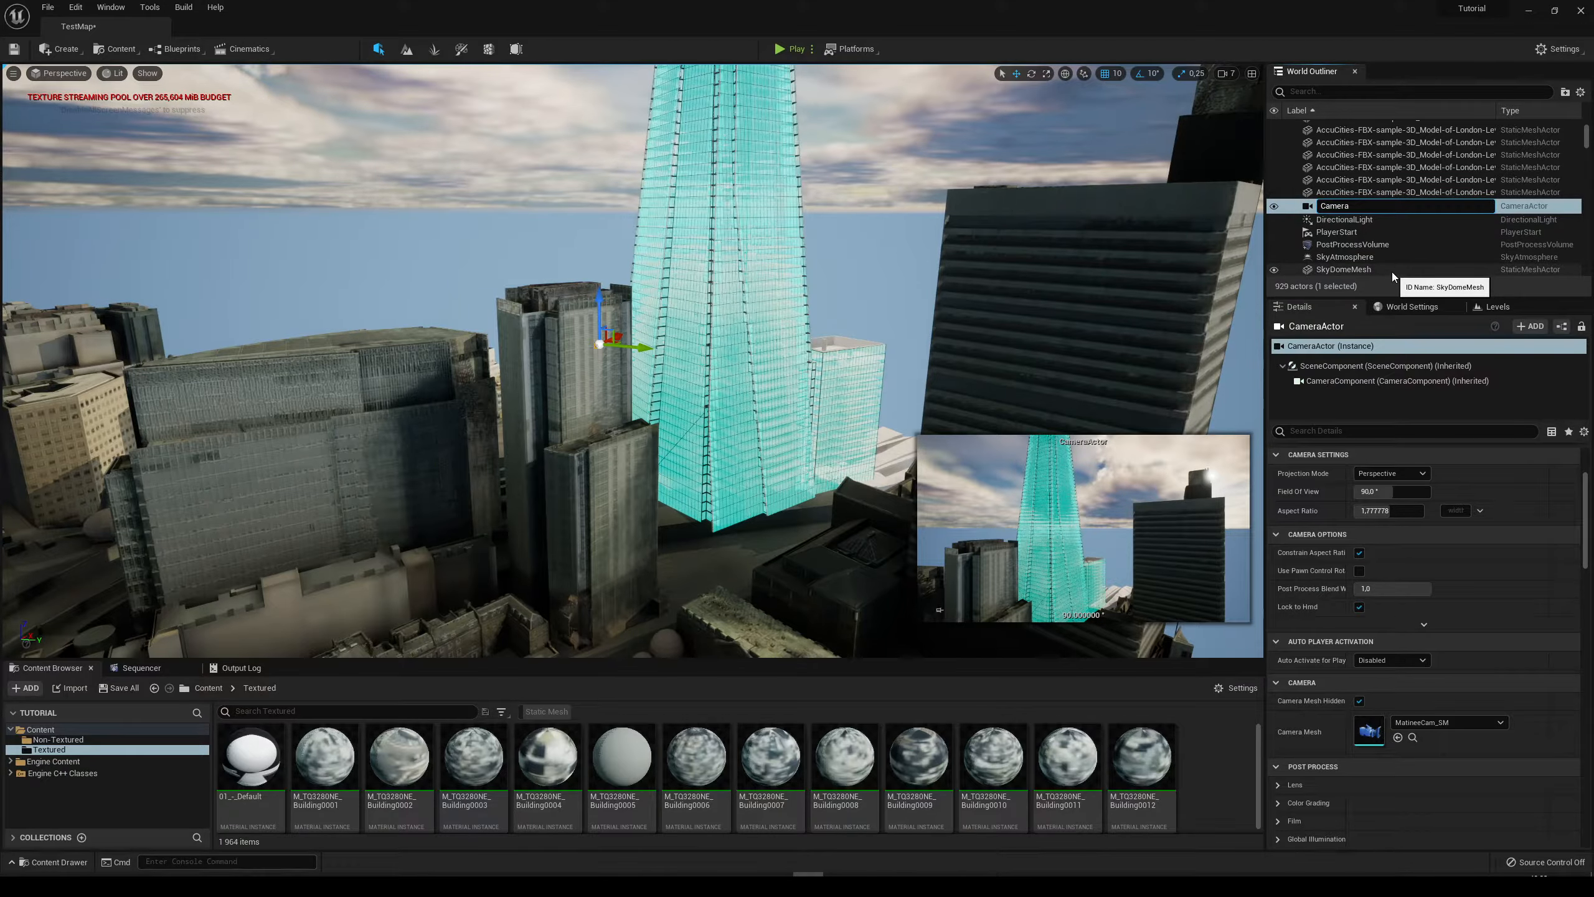
type("_Shard")
key("Return")
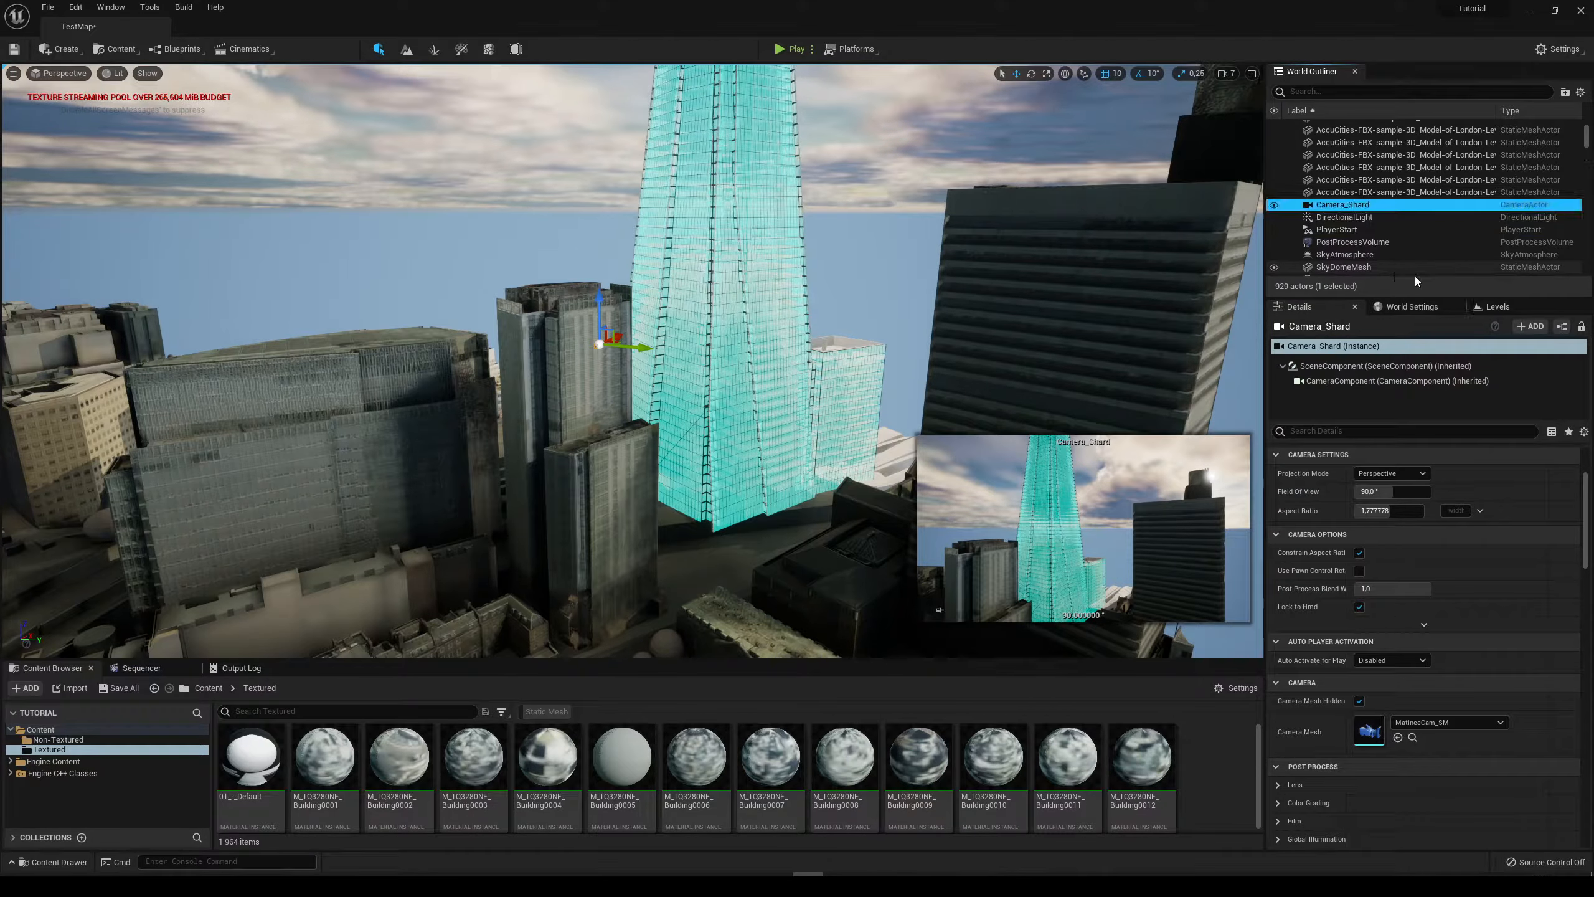
Duplicate Camera_Shard and place the copy above the road near the pale cathedral.
key("s")
right_click_drag(878, 314, 878, 314)
left_click_drag(640, 349, 440, 340, "alt")
right_click_drag(628, 352, 691, 427)
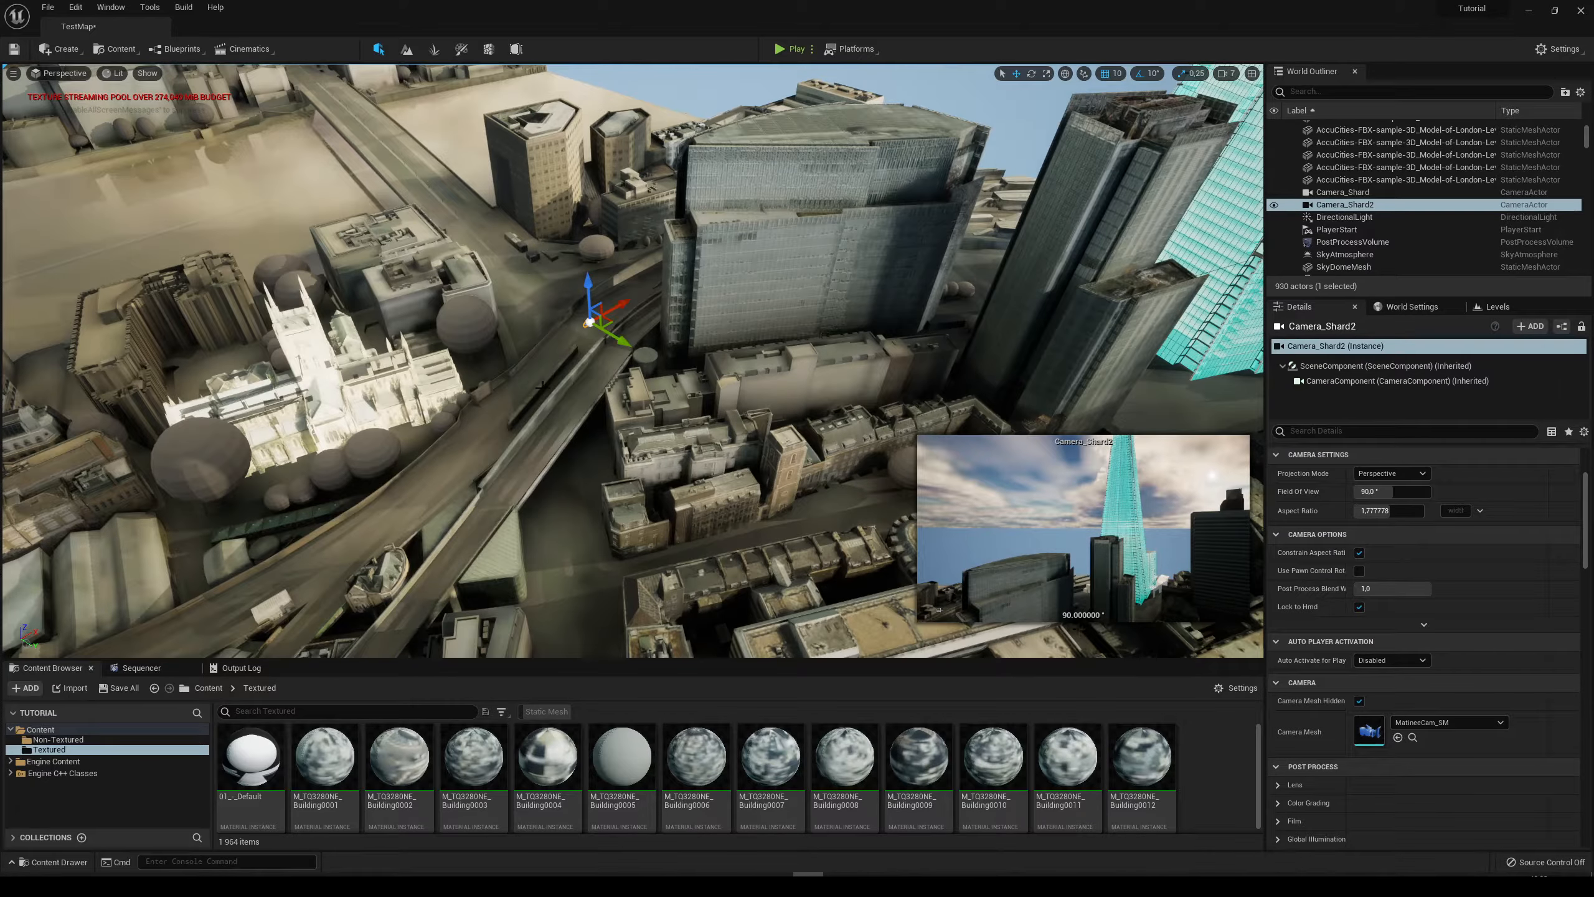
Rotate the duplicated camera away from the Shard and tilt it down towards the cathedral, river and city.
key("e")
mouse_move(622, 352)
left_mouse_down()
mouse_move(640, 295)
mouse_move(599, 356)
left_mouse_up()
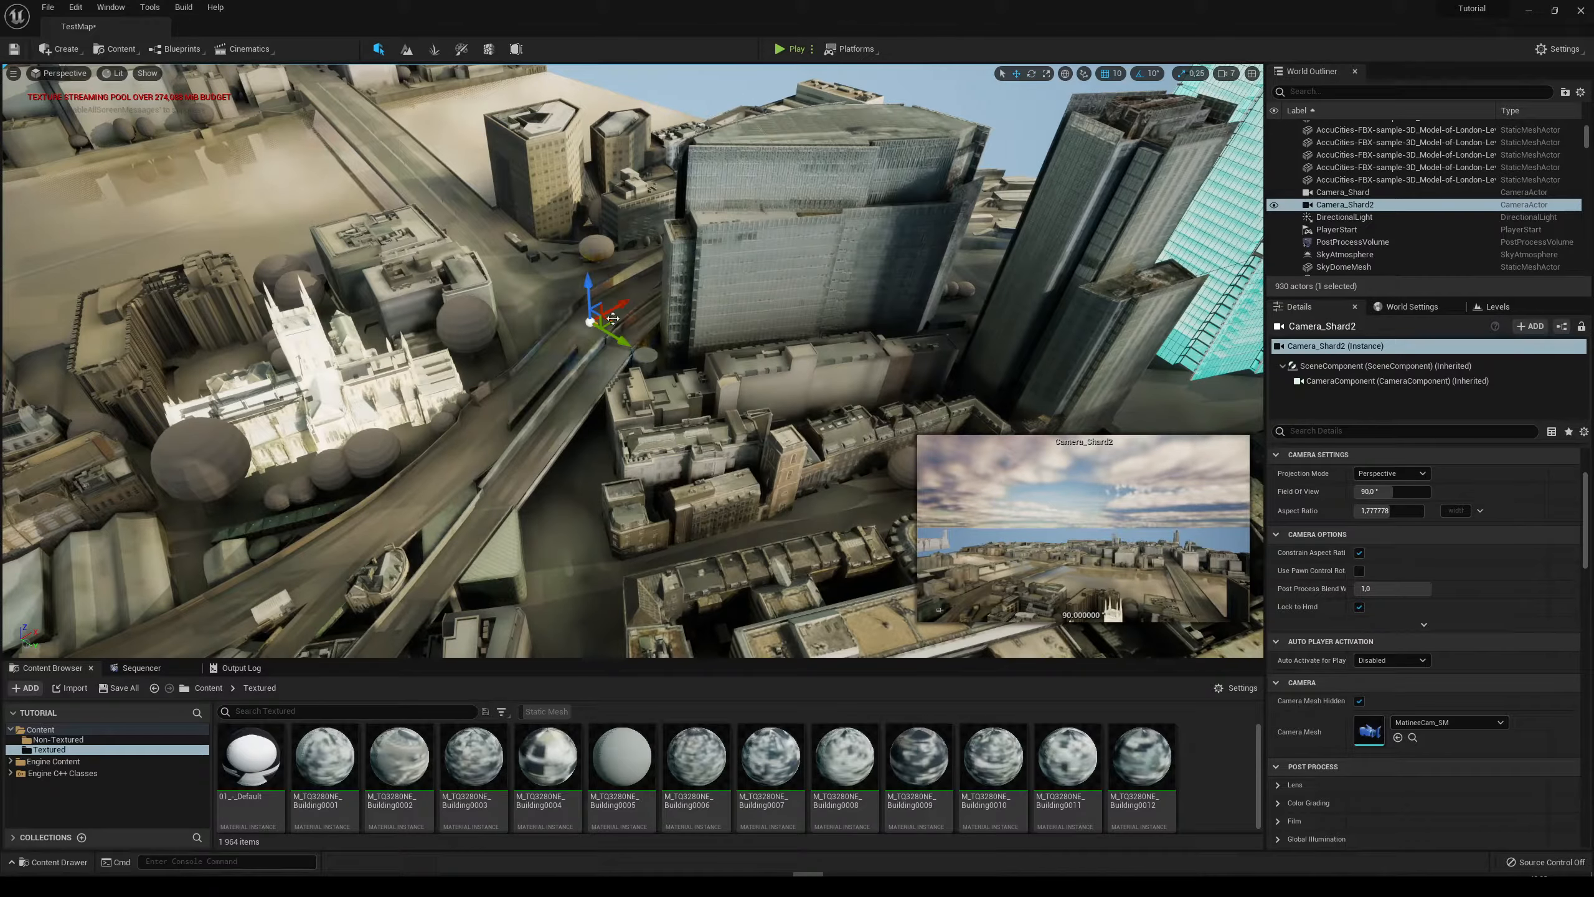
left_click_drag(630, 295, 623, 312)
key("w")
right_click_drag(624, 312, 1382, 200)
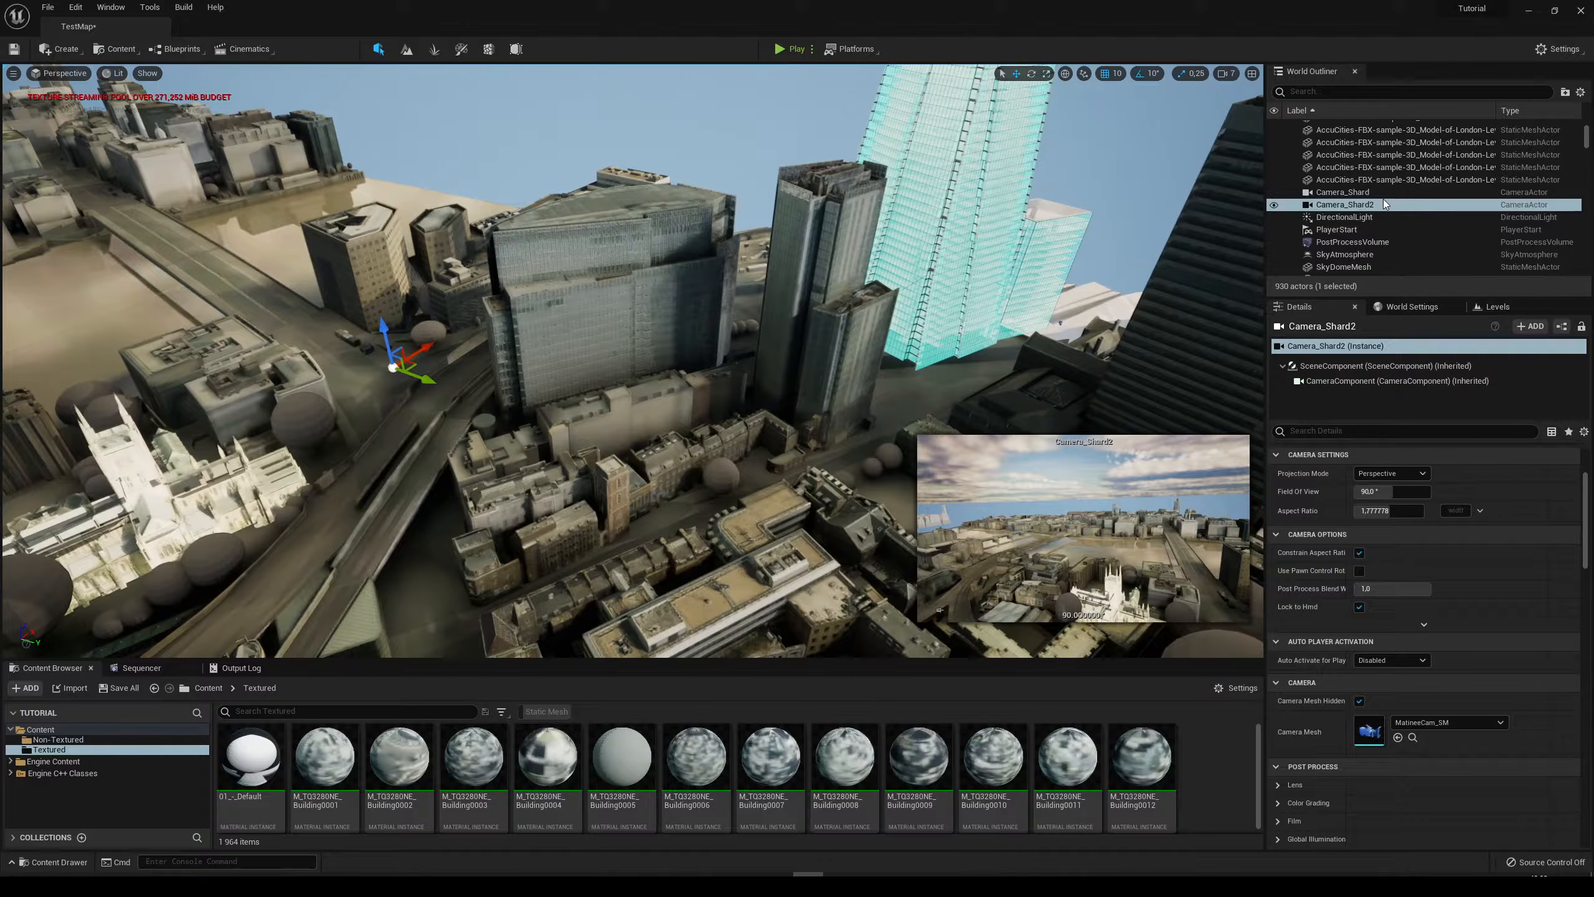
Rename the duplicated camera above the road as Camera_CityView.
left_click(1380, 206)
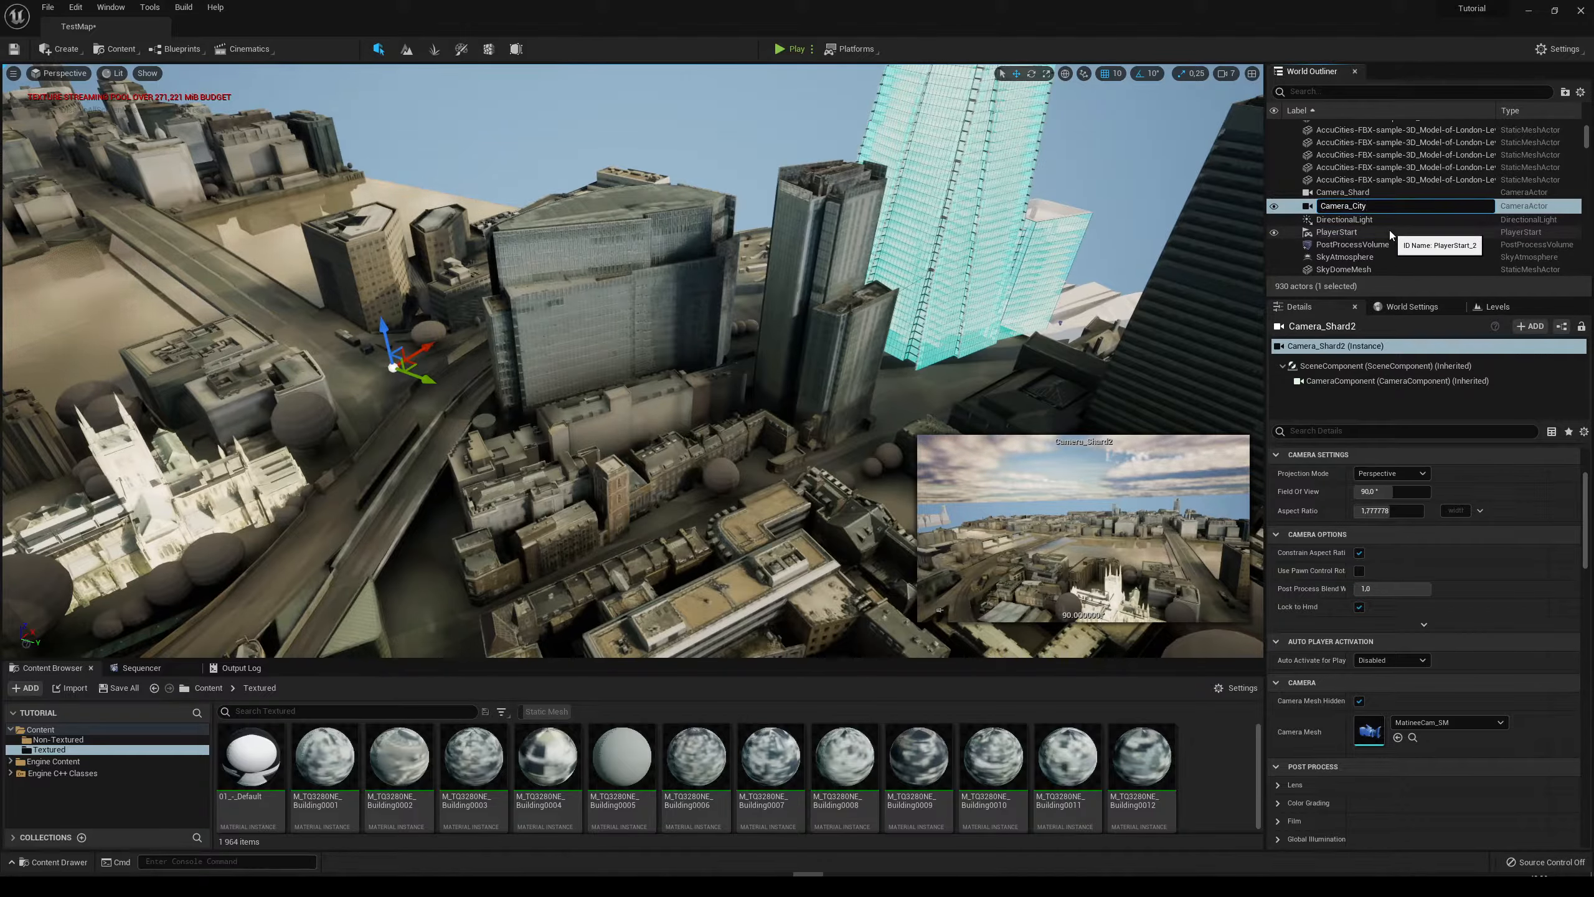
type("Camera_CityView")
key("Return")
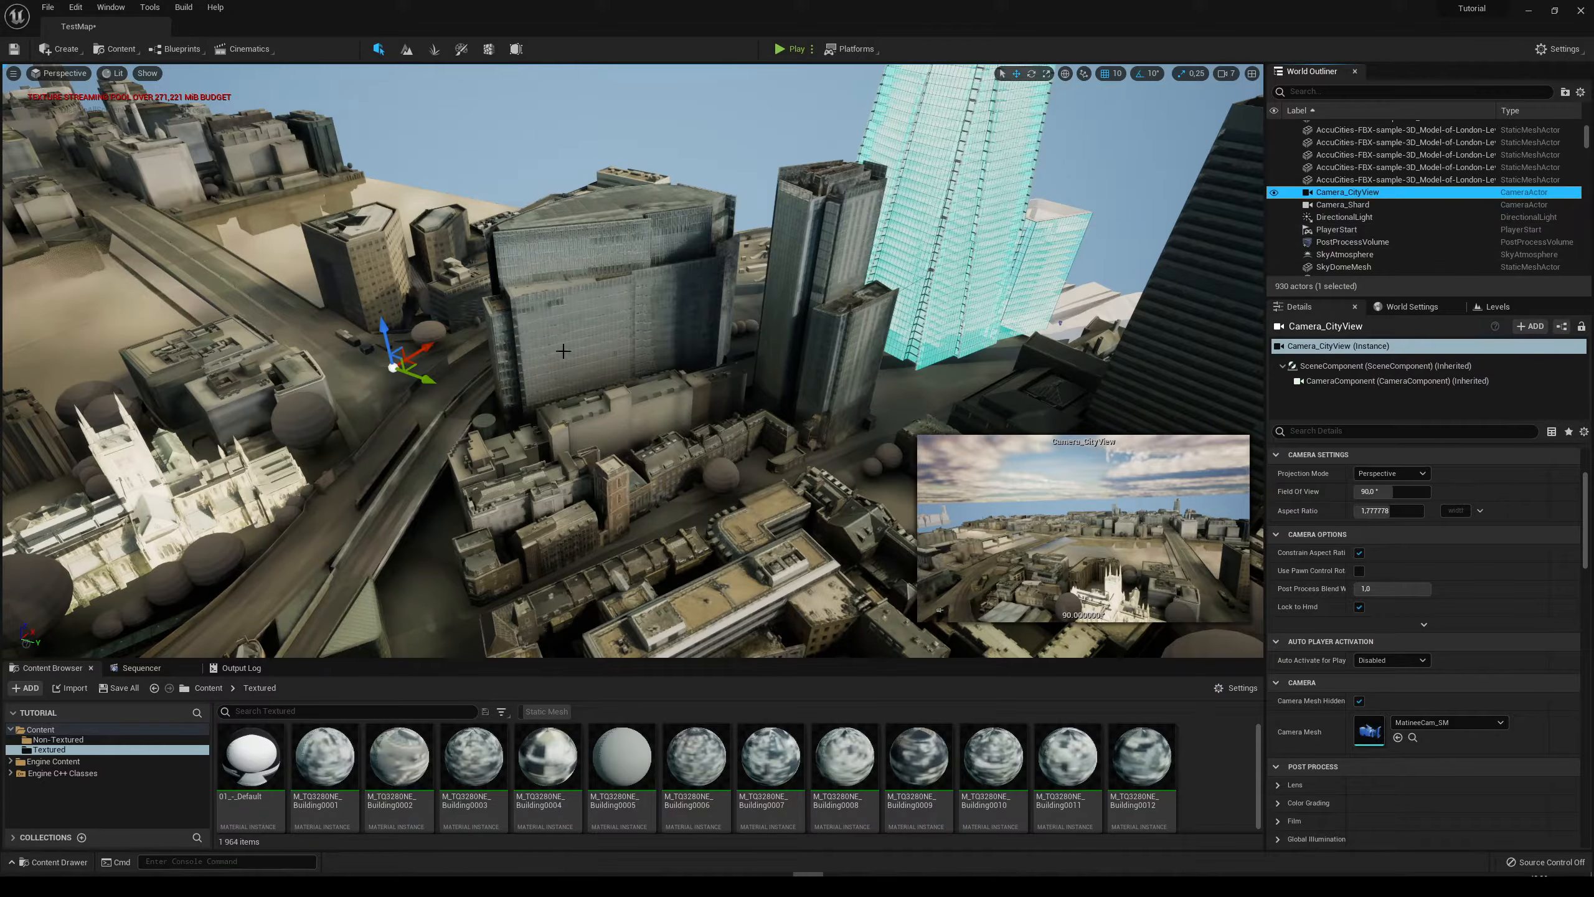
Duplicate Camera_CityView and place the copy farther along the river, near the bridges.
key("f")
right_click_drag(821, 391, 904, 449)
left_click_drag(905, 346, 514, 358, "alt")
right_click_drag(627, 352, 741, 339)
left_click_drag(744, 271, 129, 358)
right_click_drag(128, 358, 553, 364)
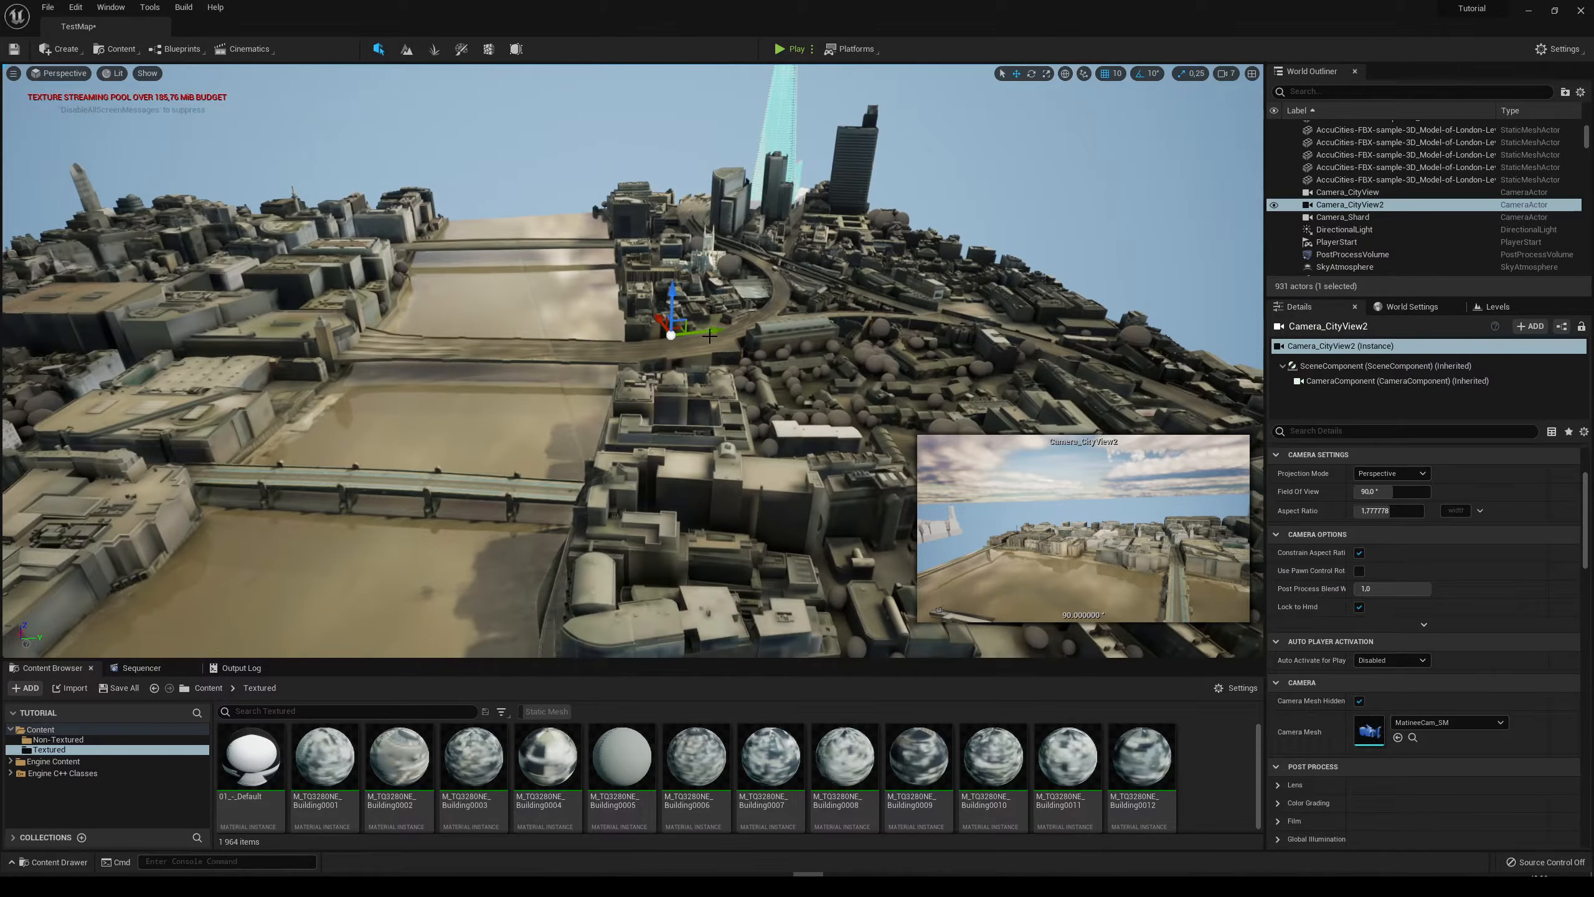
Move the duplicated camera over the middle of the river and rotate it to face the Shard.
left_click_drag(713, 339, 449, 383)
left_click_drag(445, 374, 467, 385)
key("w")
key("e")
key("a")
key("w")
right_click_drag(466, 386, 533, 384)
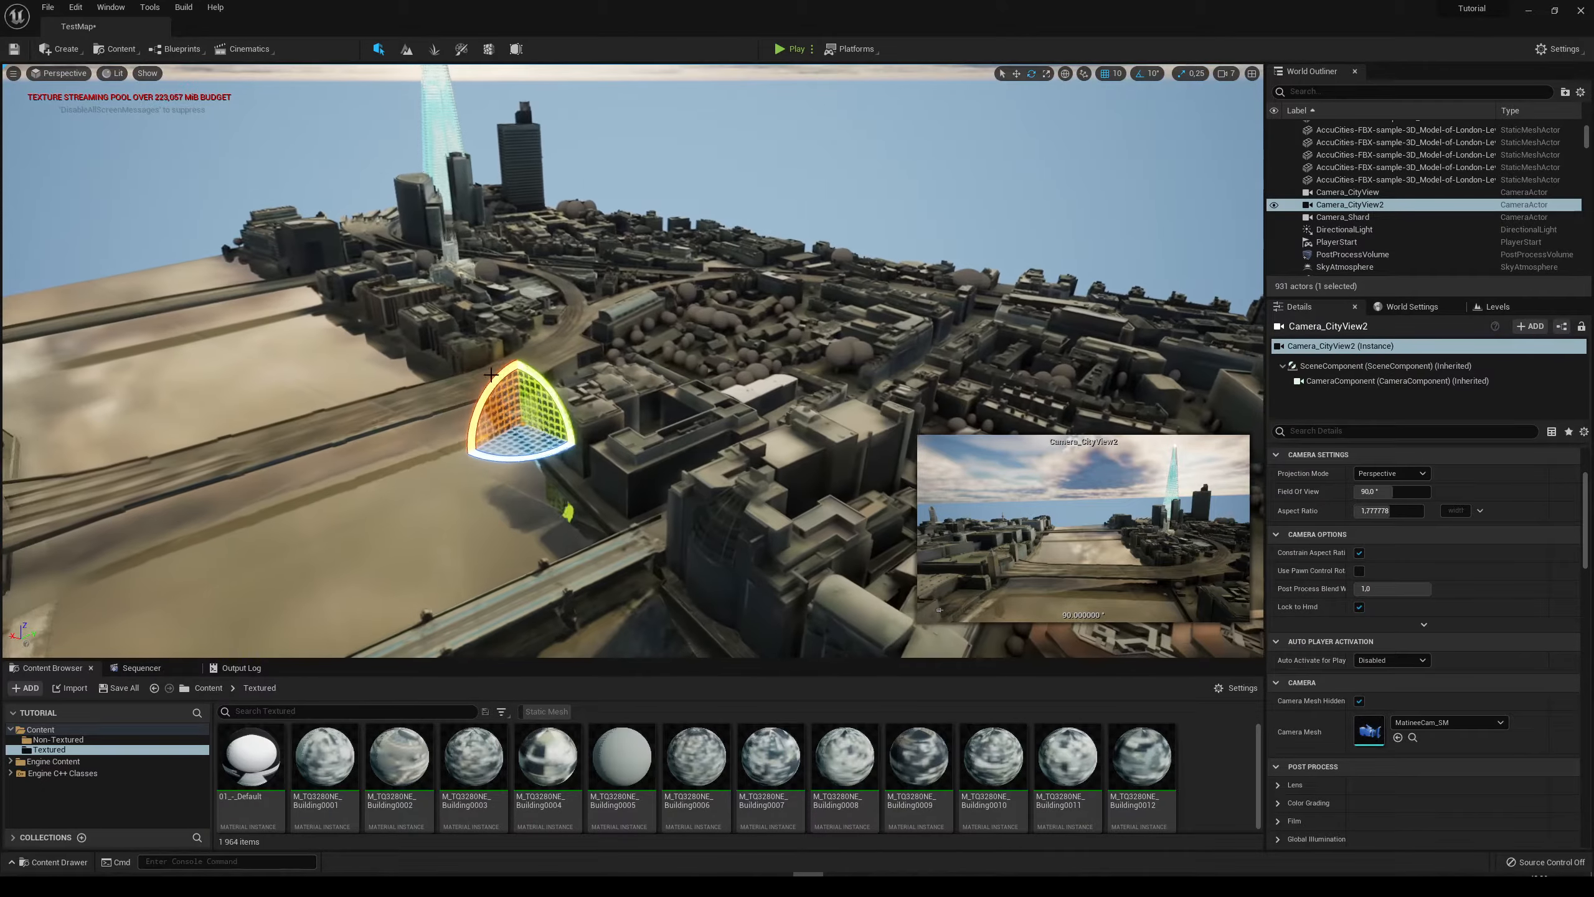
Tilt the duplicated camera down and lower it beside the bridge so the bridge and river fill its view.
left_click_drag(487, 400, 492, 424)
key("w")
key("a")
right_click_drag(493, 424, 541, 408)
left_click_drag(595, 420, 615, 603)
right_click_drag(615, 603, 615, 607)
key("s")
Rename the duplicated camera by the bridge as Camera_River.
key("F2")
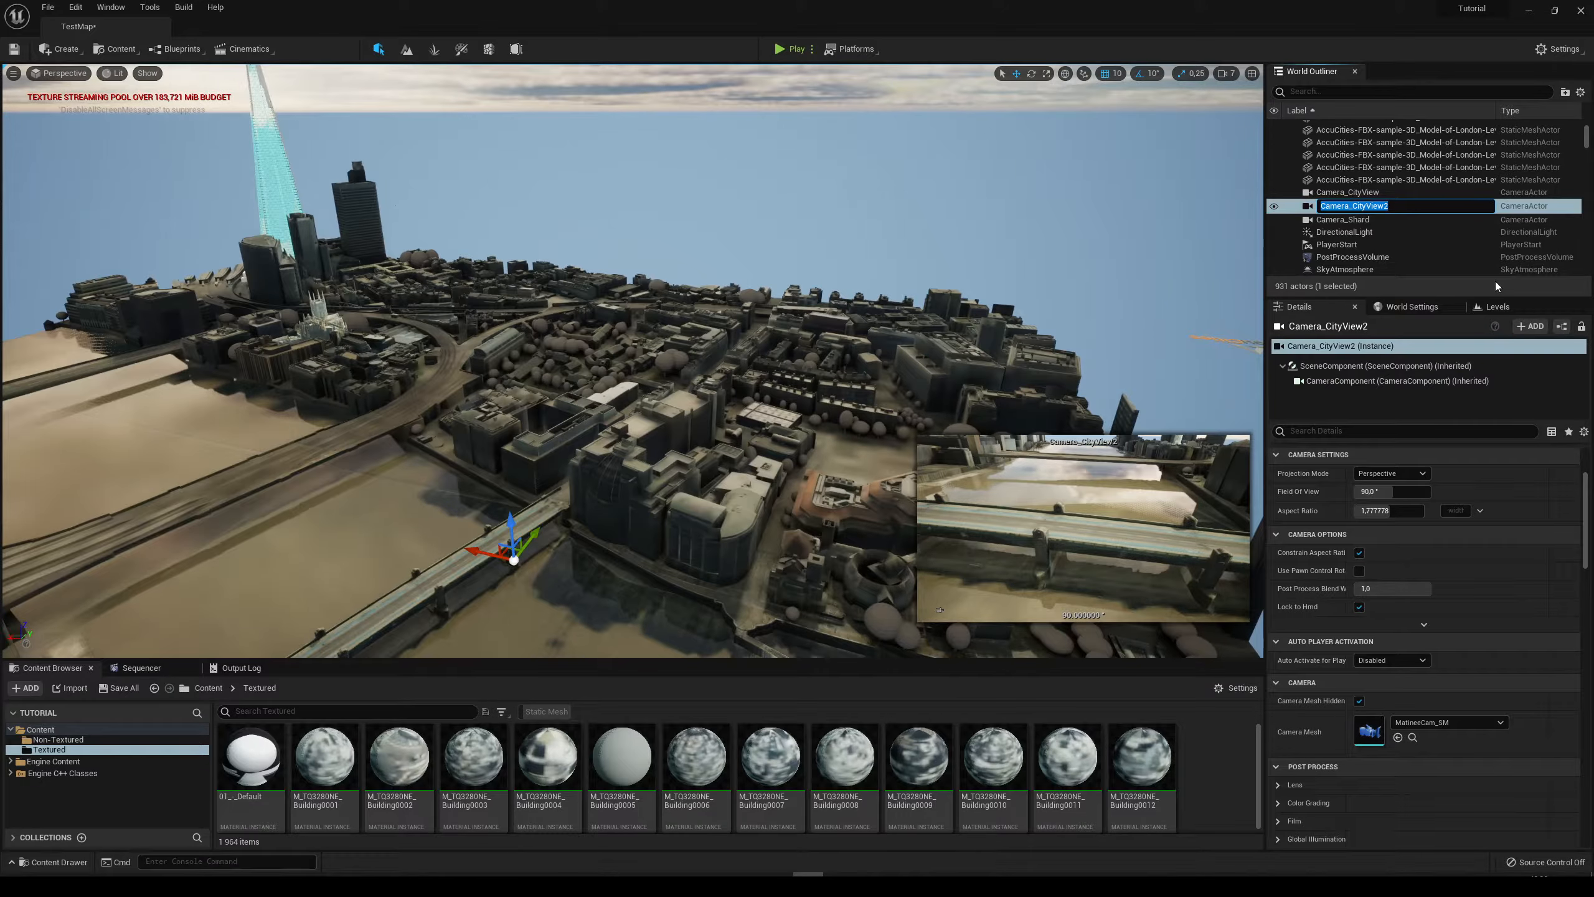
key("Right")
key("BackSpace")
key("BackSpace")
key("BackSpace")
key("BackSpace")
key("BackSpace")
key("BackSpace")
key("BackSpace")
key("BackSpace")
key("BackSpace")
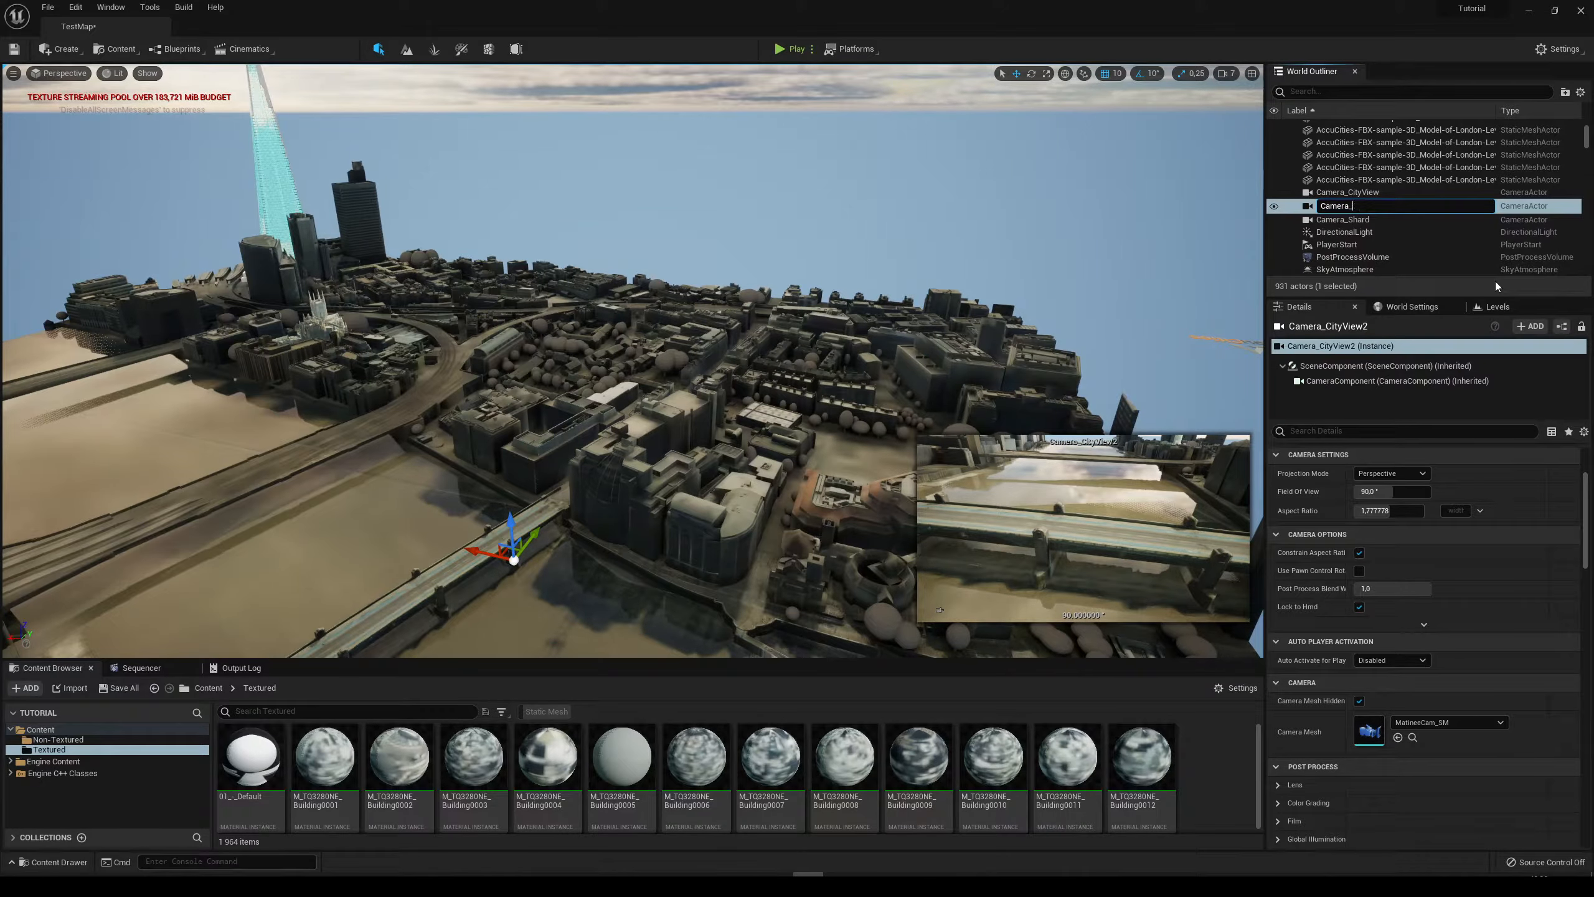
type("River")
key("Return")
Clear the selection and save the changed TestMap level.
right_click_drag(892, 352, 775, 377)
key("s")
key("Escape")
key("ctrl+s")
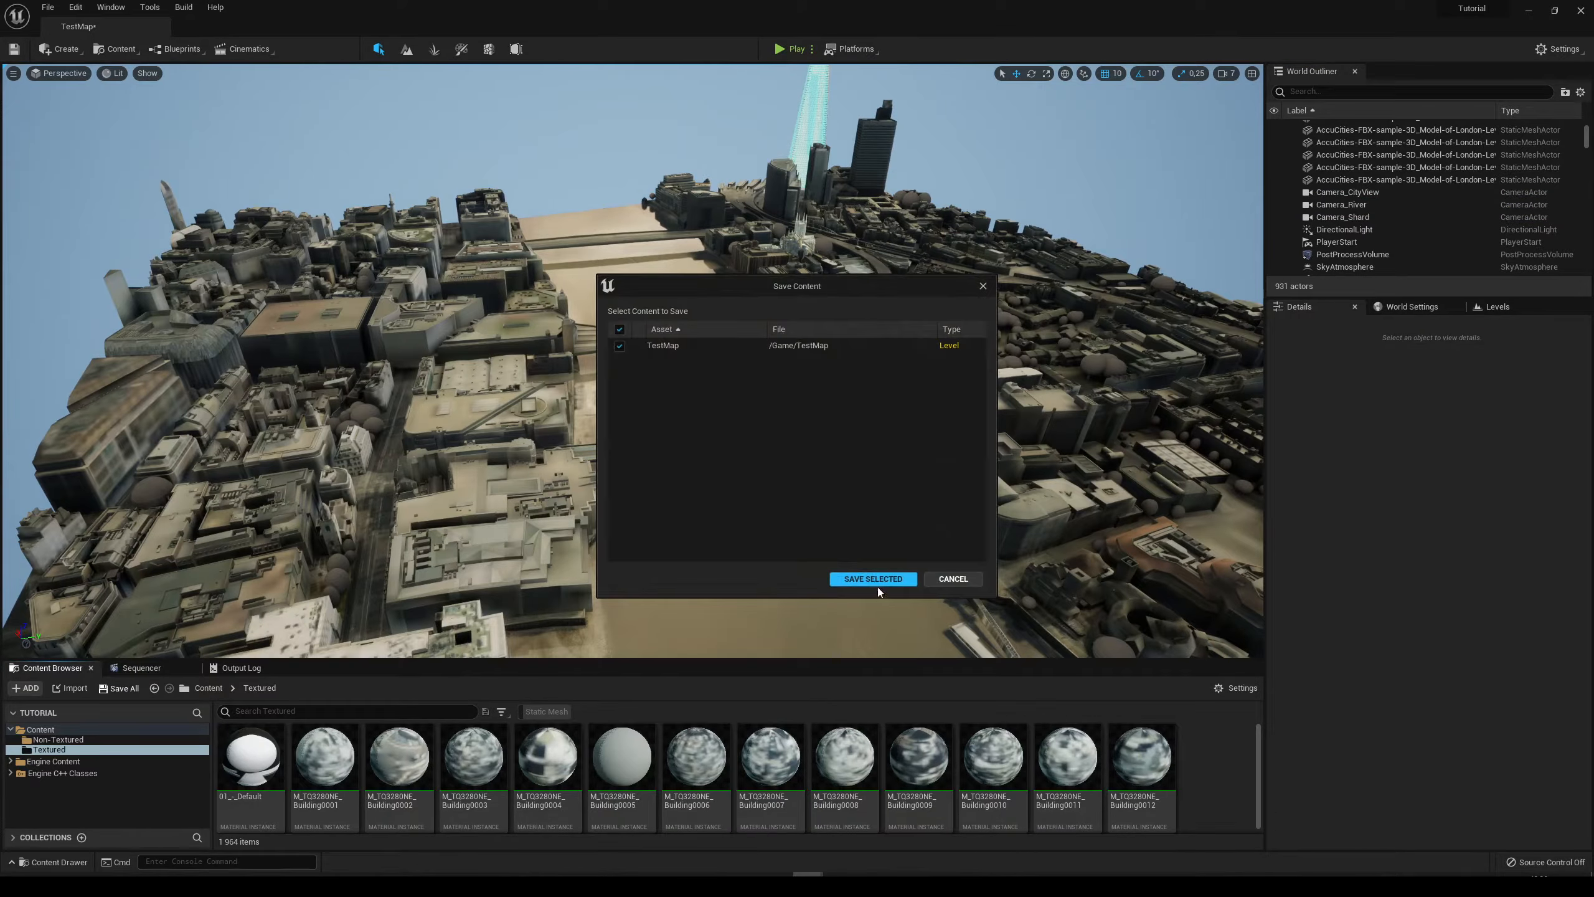
left_click(873, 578)
Duplicate Camera_River and place the copy above the rooftops beside the river, ready for rotating.
double_click(1342, 205)
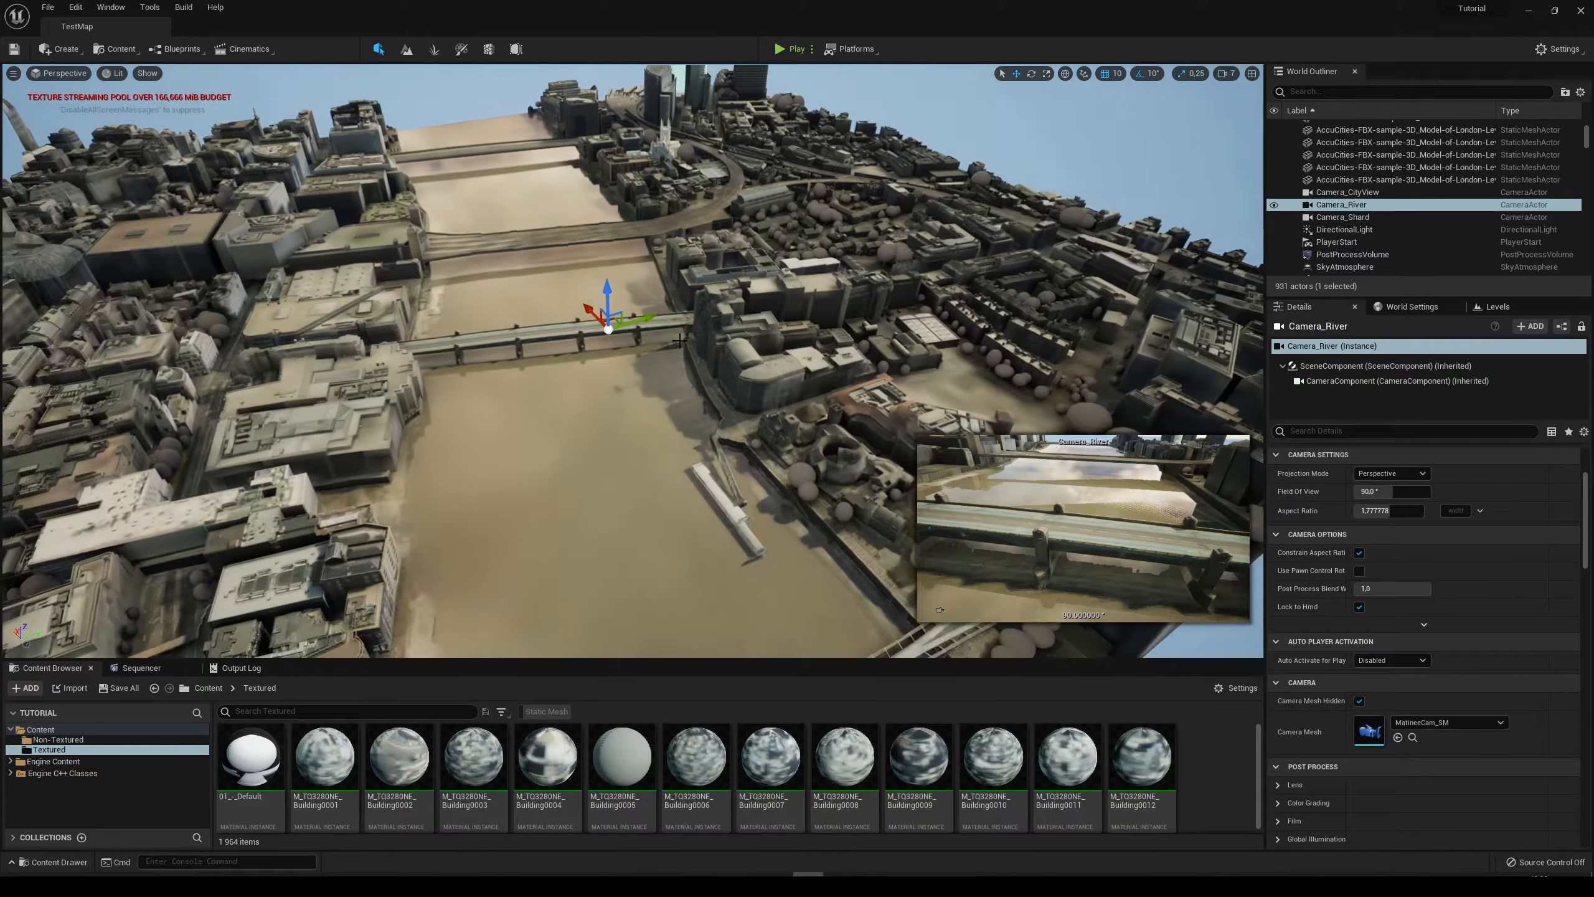
left_click_drag(653, 324, 135, 462, "alt")
right_click_drag(136, 462, 94, 465)
left_click_drag(596, 424, 510, 406)
key("e")
left_click_drag(619, 358, 624, 376)
key("ctrl+z")
right_click_drag(641, 358, 722, 359)
left_click_drag(679, 343, 687, 408)
key("ctrl+z")
Rotate the duplicated camera so it frames the Shard, river and rooftops, and set its X rotation to 0°.
right_click_drag(687, 419, 776, 418)
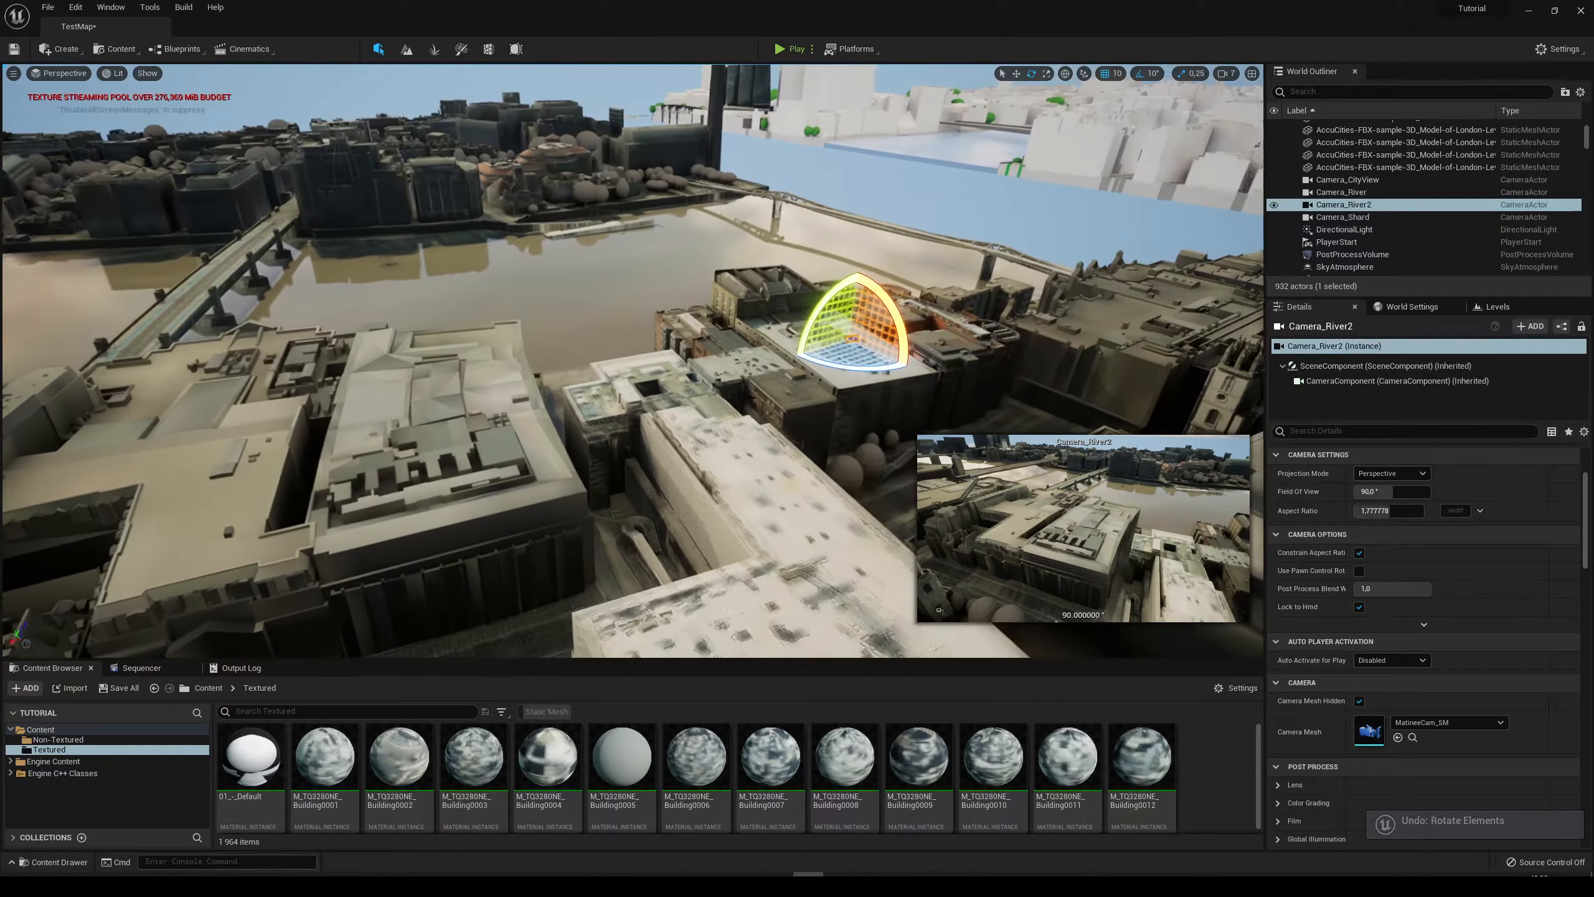
left_click_drag(883, 323, 886, 352)
right_click_drag(885, 353, 868, 350)
scroll(1444, 611, "up", 3)
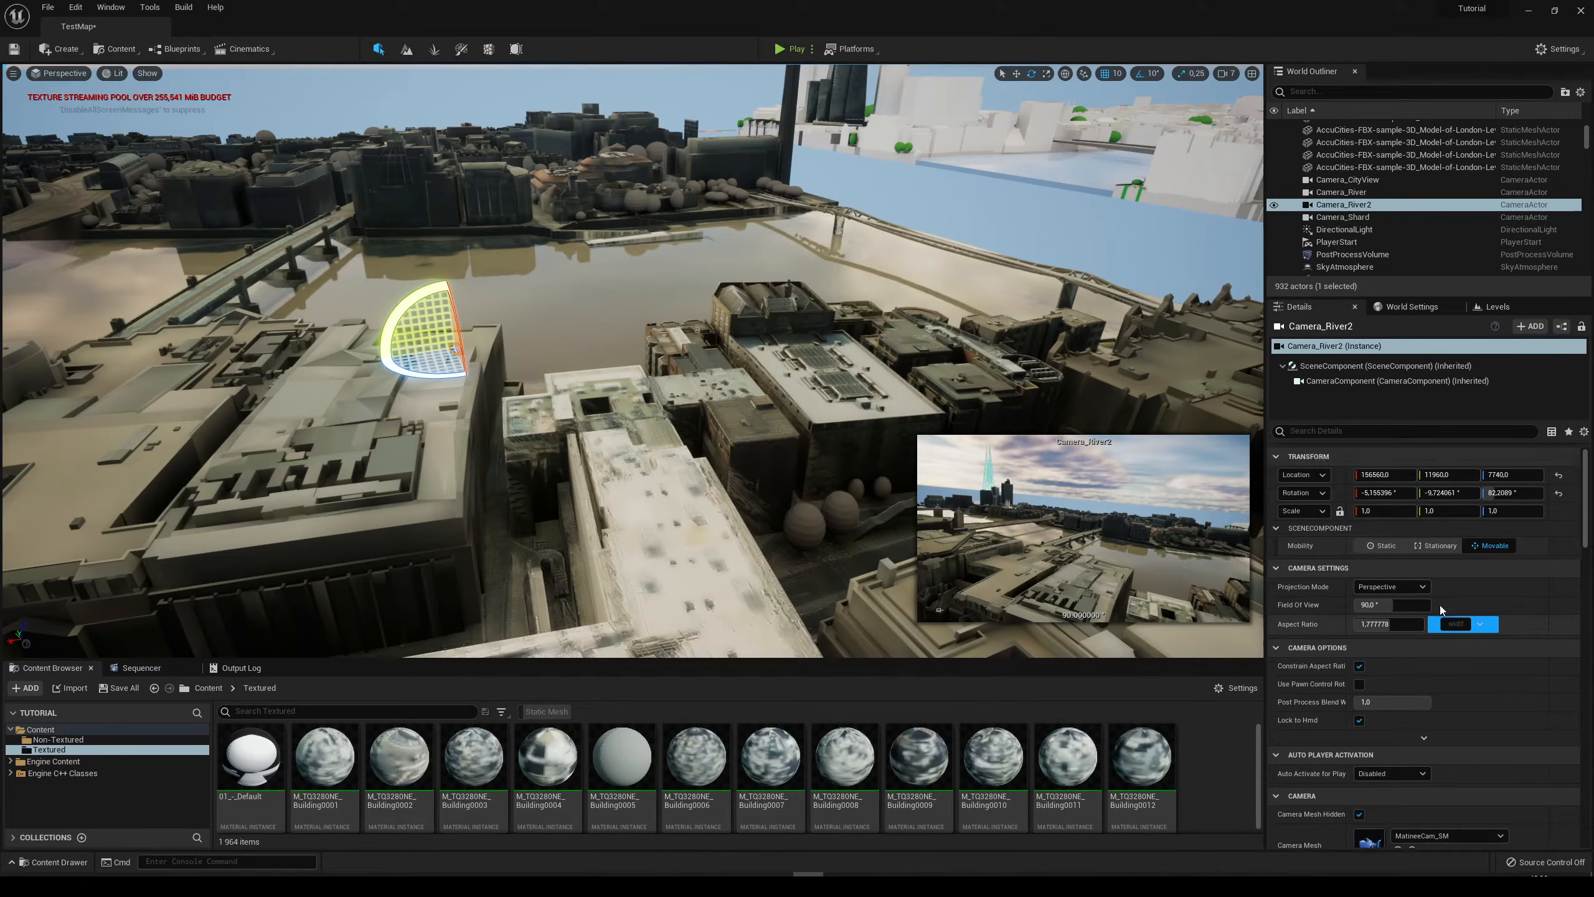
left_click(1375, 494)
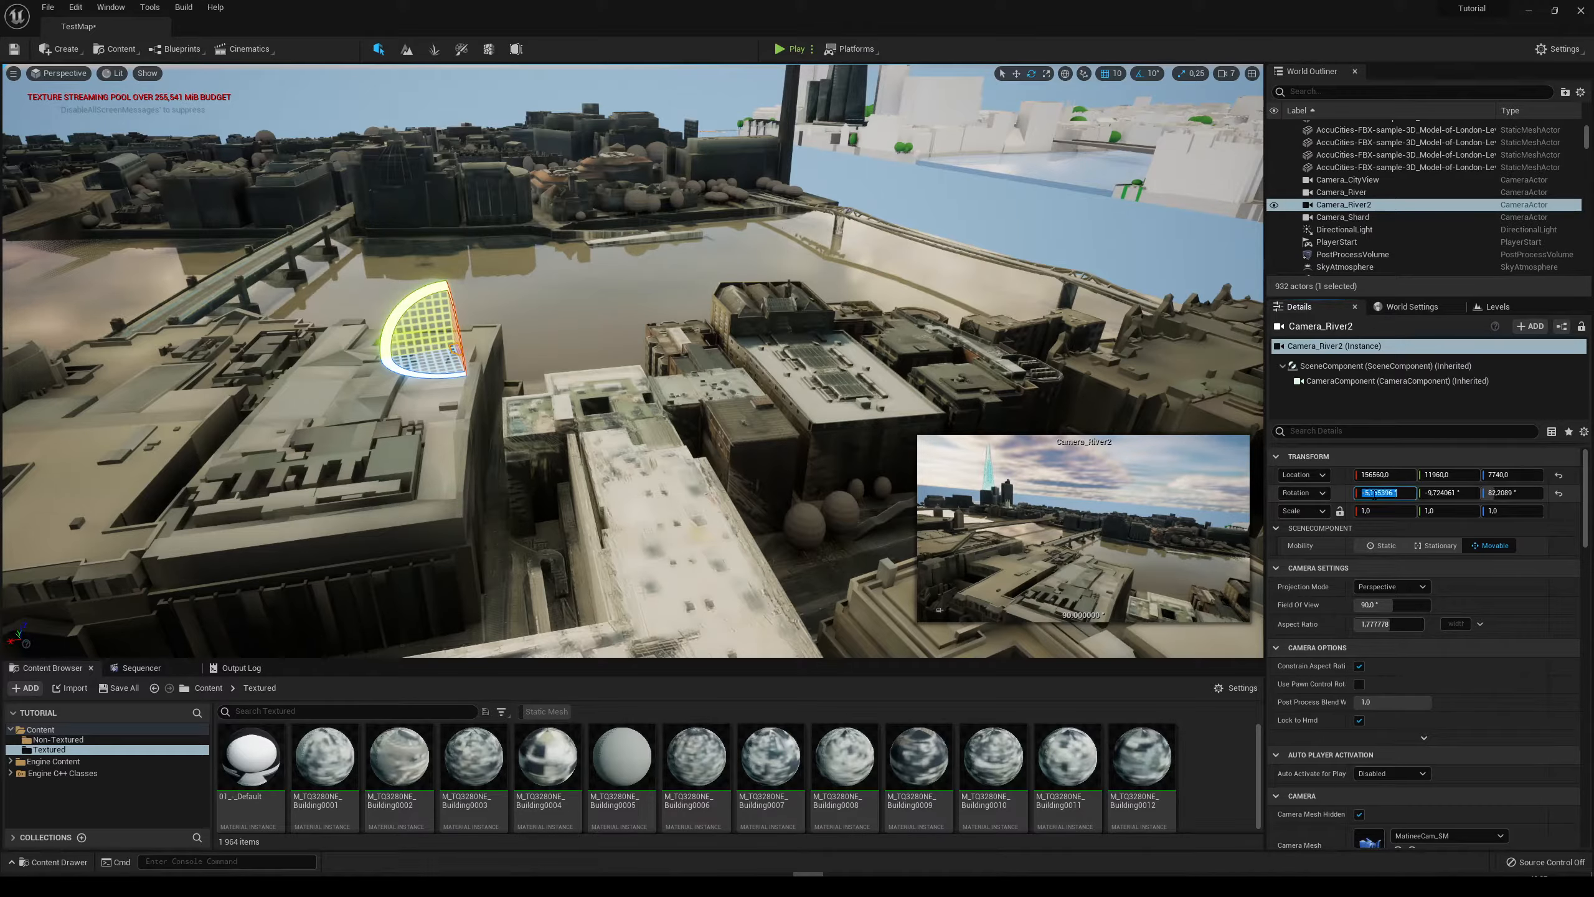
type("0")
key("Return")
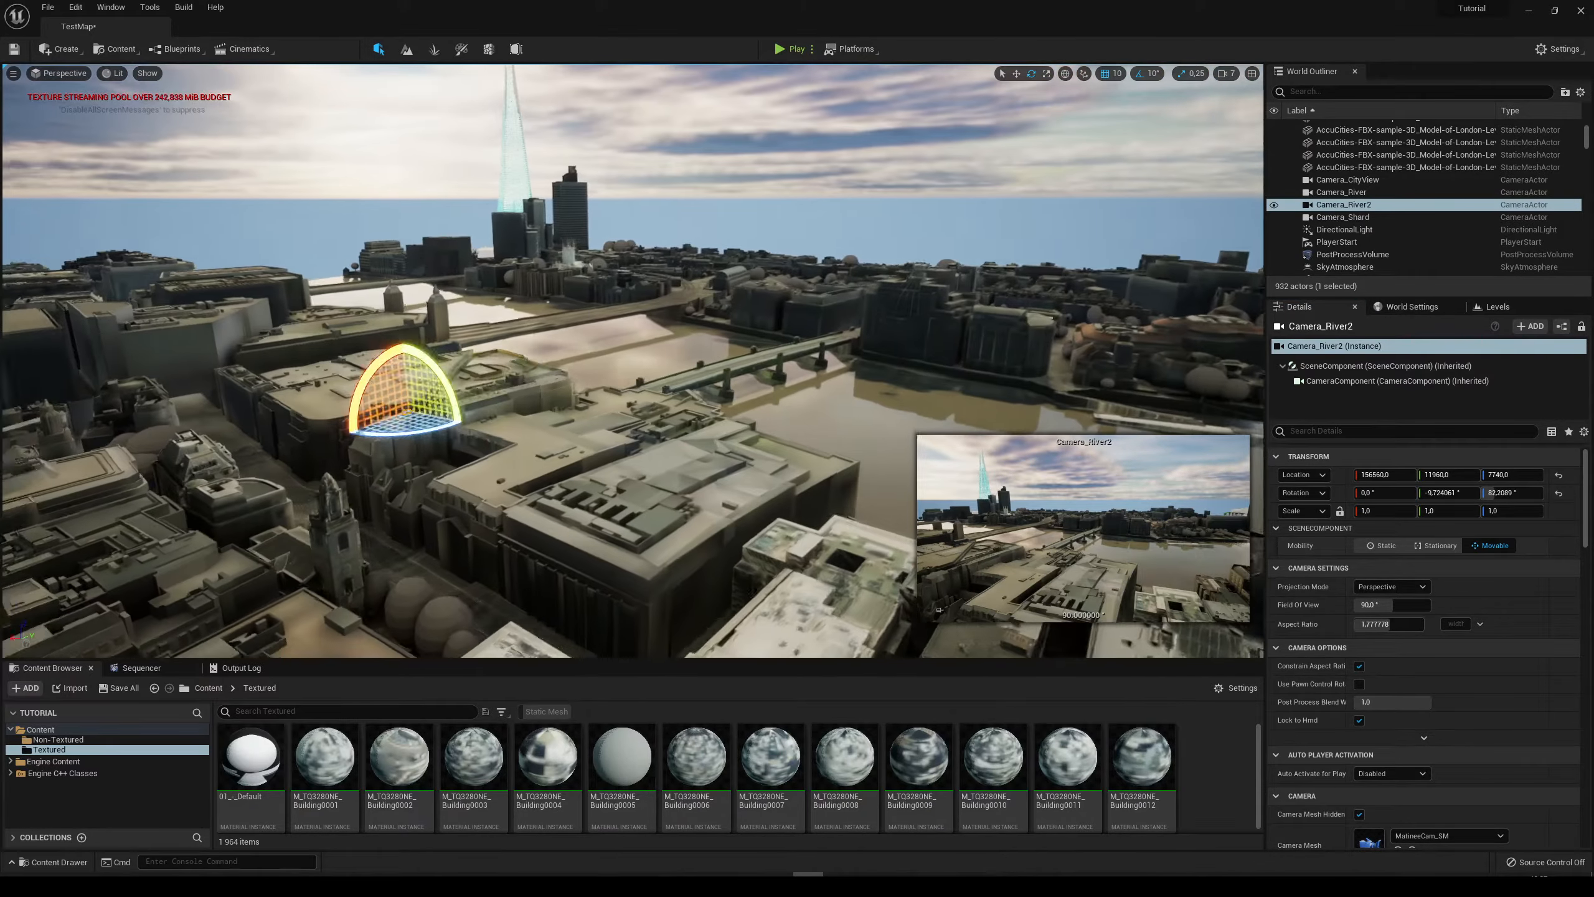
Turn the duplicated camera horizontally to a Z rotation of about 72.2° so the Shard sits nearer the middle, and deselect it.
key("w")
right_click_drag(614, 433, 643, 441)
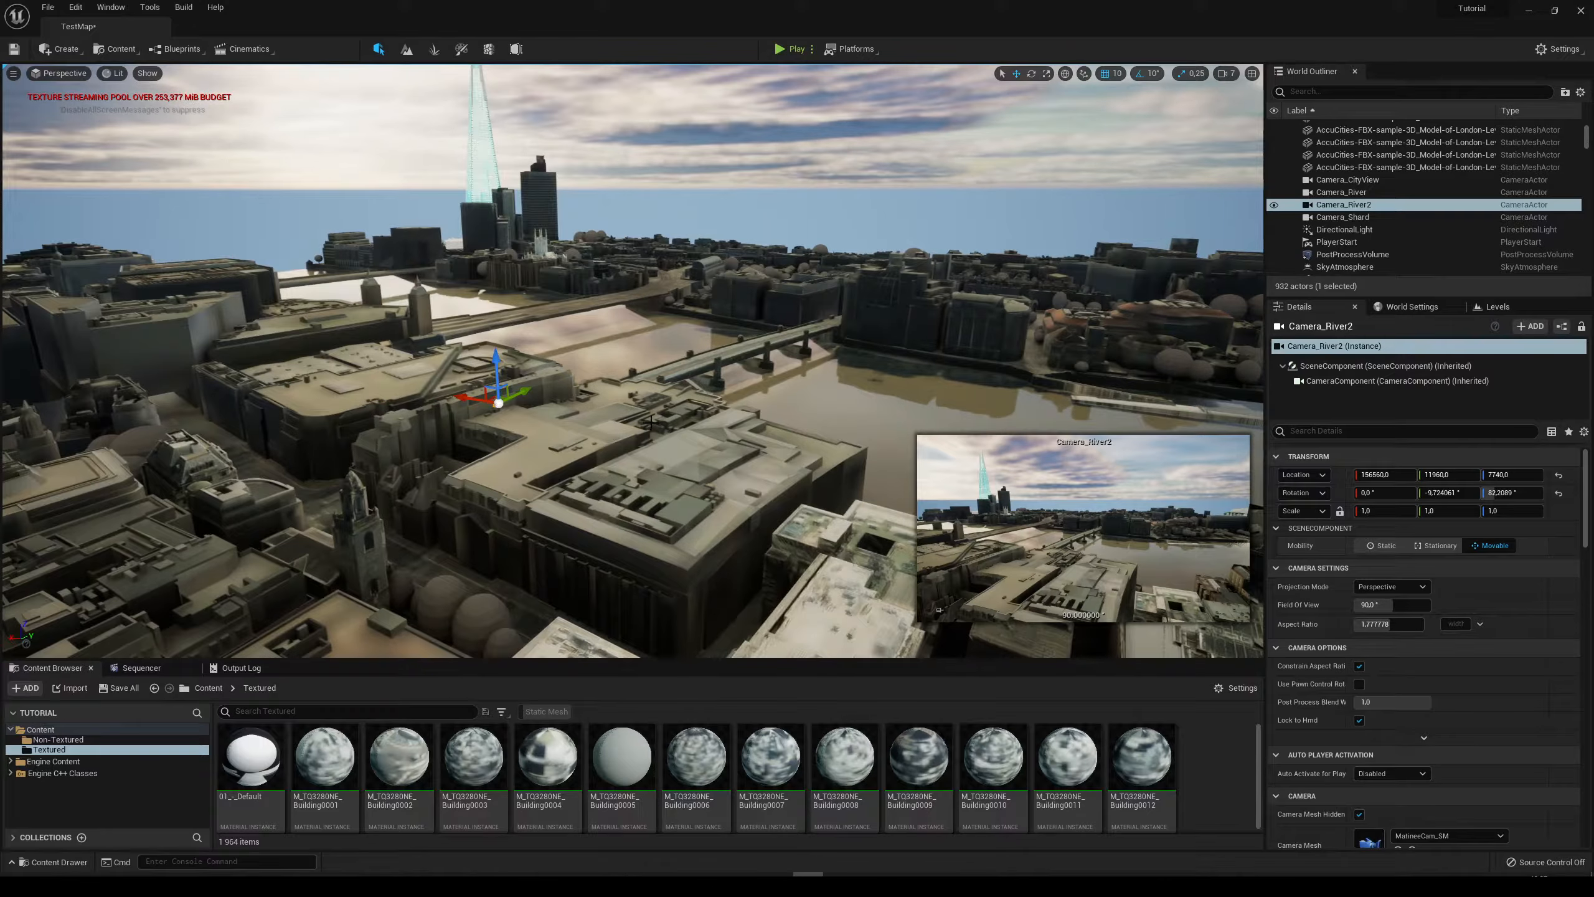
key("e")
left_click_drag(532, 429, 559, 461)
key("w")
key("Escape")
right_click_drag(560, 462, 549, 458)
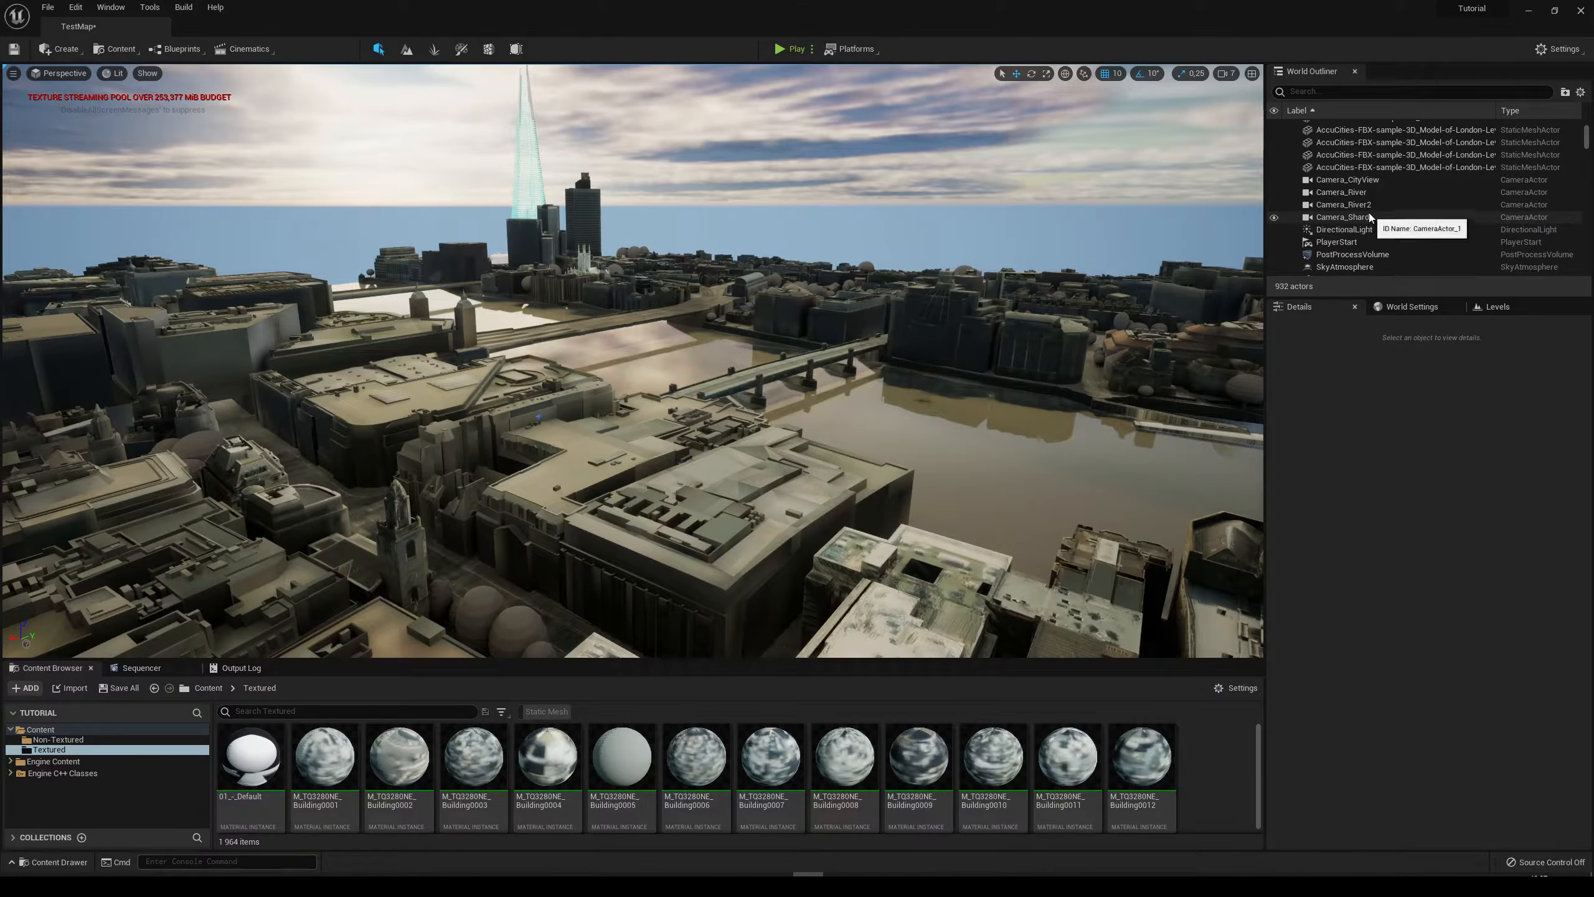
Rename the duplicated rooftop camera as Camera_CityView2.
left_click(1369, 201)
key("F2")
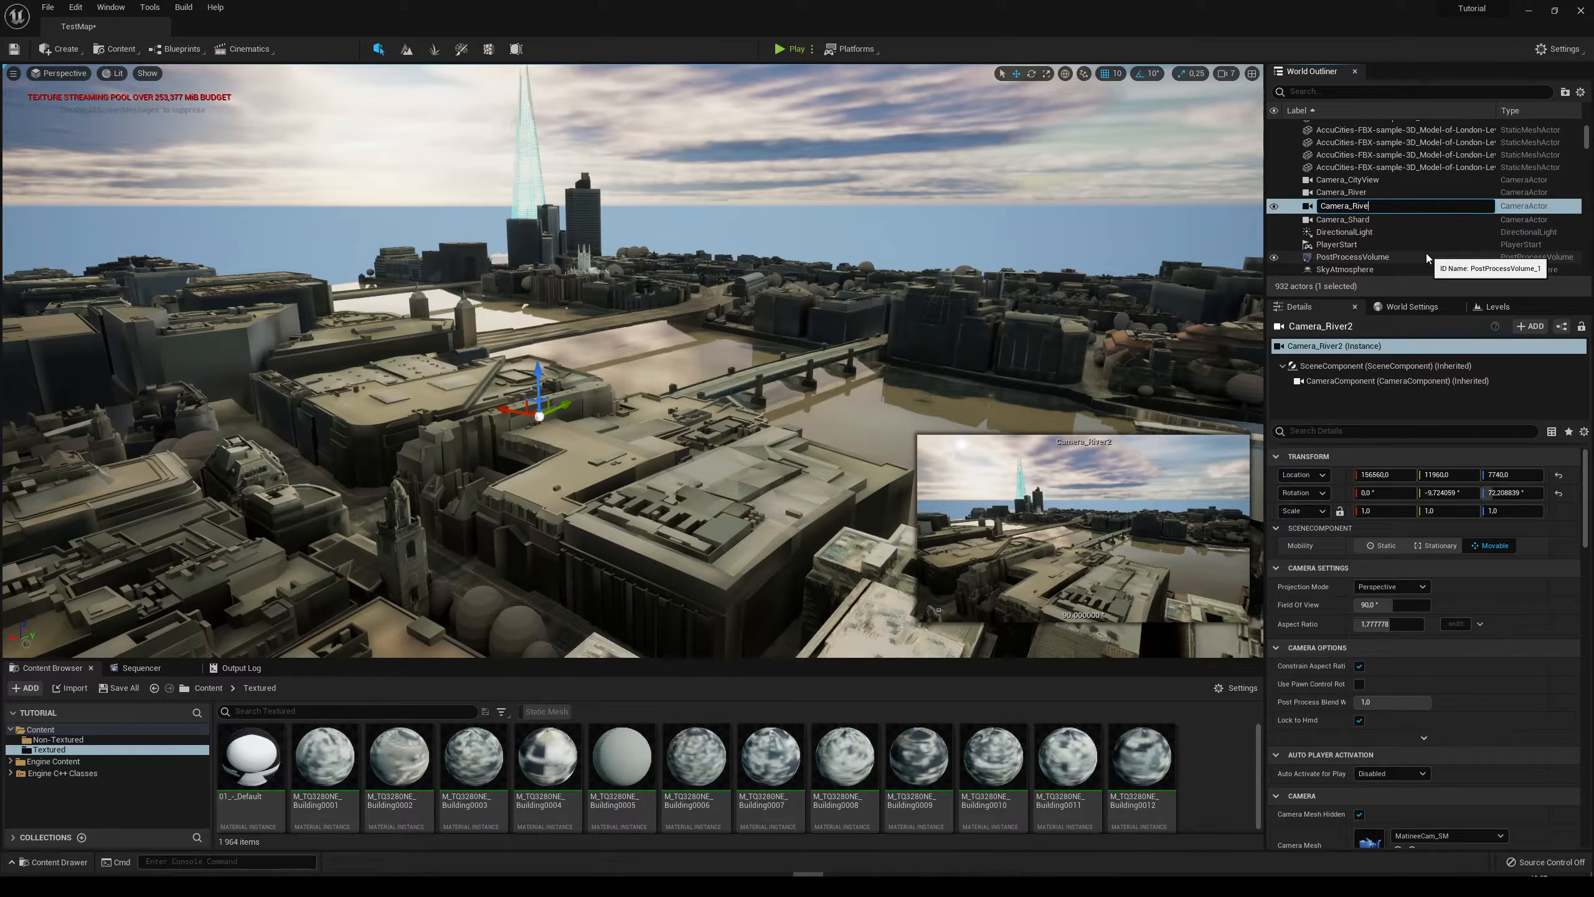
key("End")
key("BackSpace")
key("BackSpace")
key("BackSpace")
key("BackSpace")
key("BackSpace")
key("BackSpace")
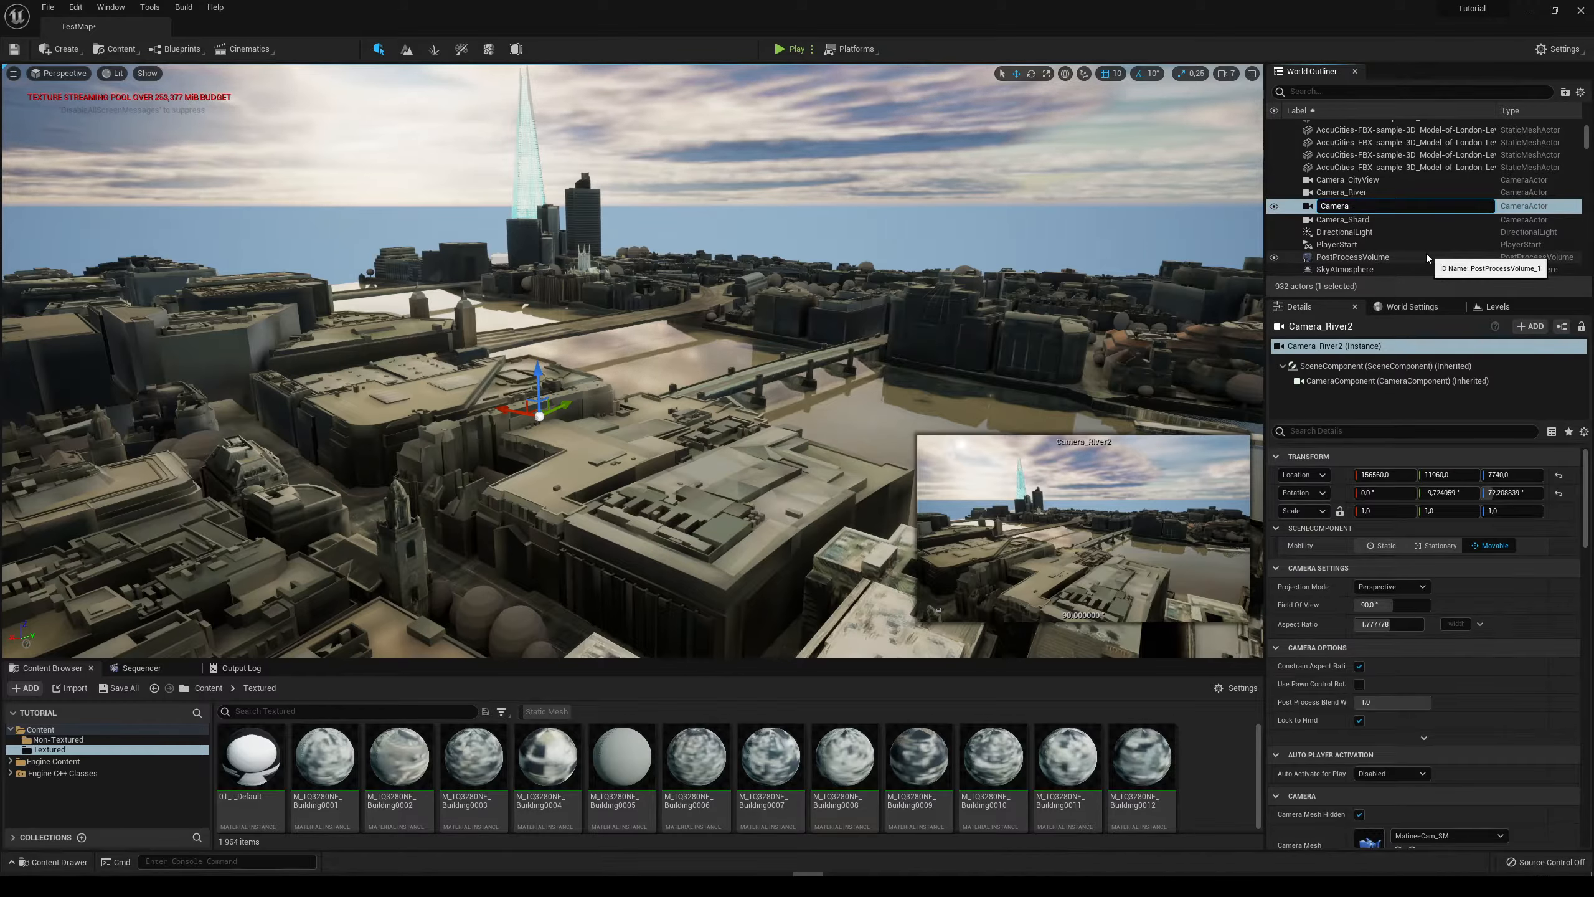
type("CityView2")
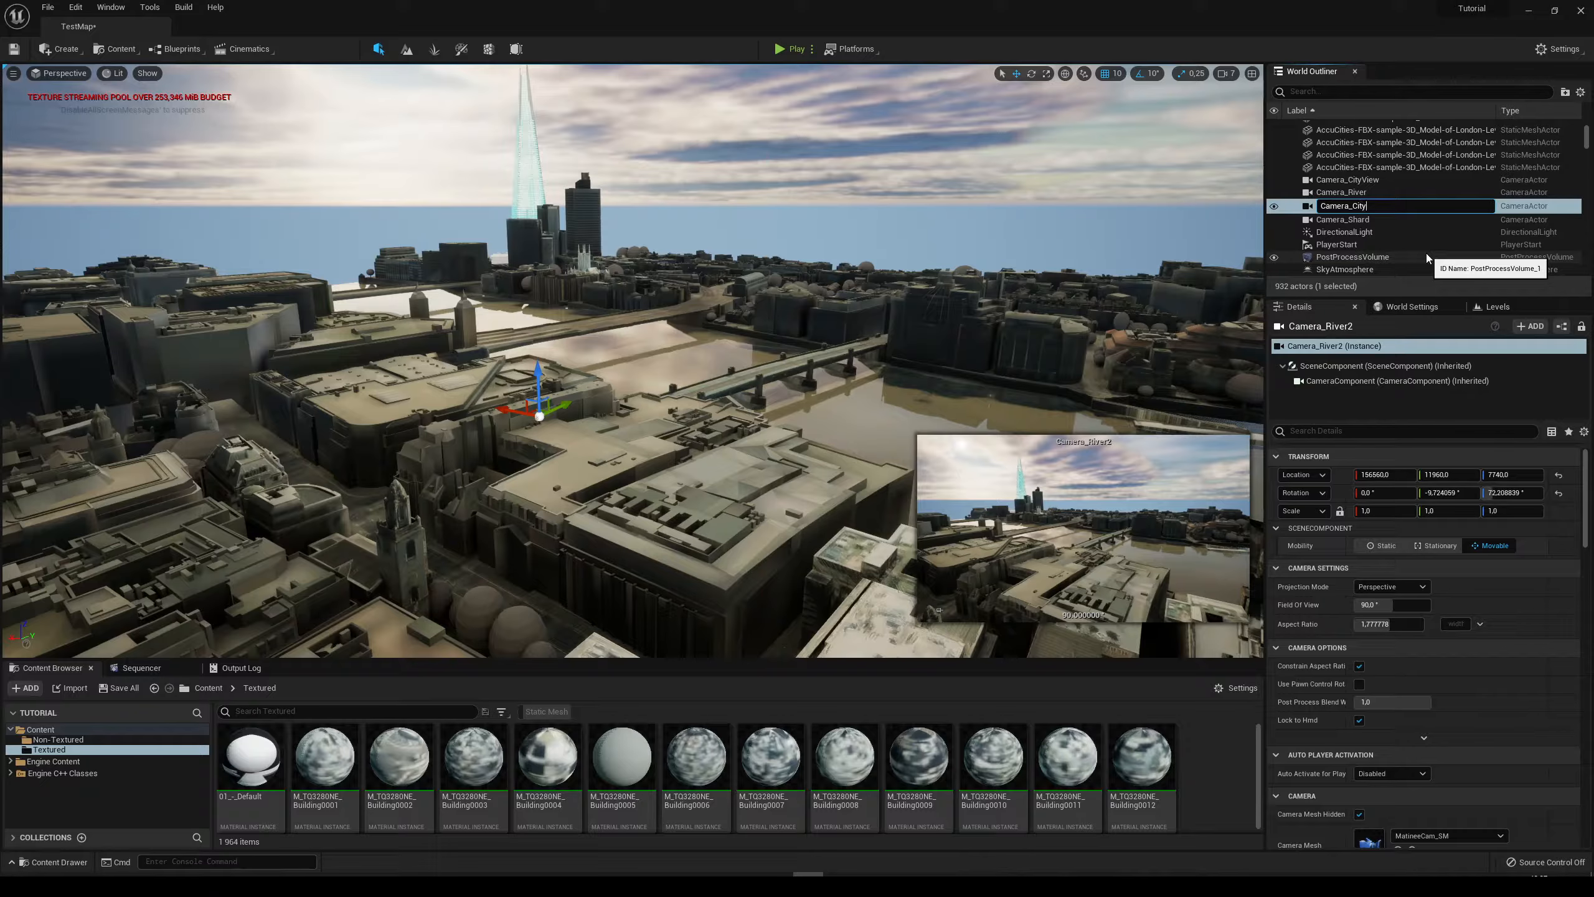
key("Return")
Save all changed content, including the renamed camera, and clear the selection.
right_click_drag(628, 433, 643, 444)
left_click(124, 692)
left_click(855, 581)
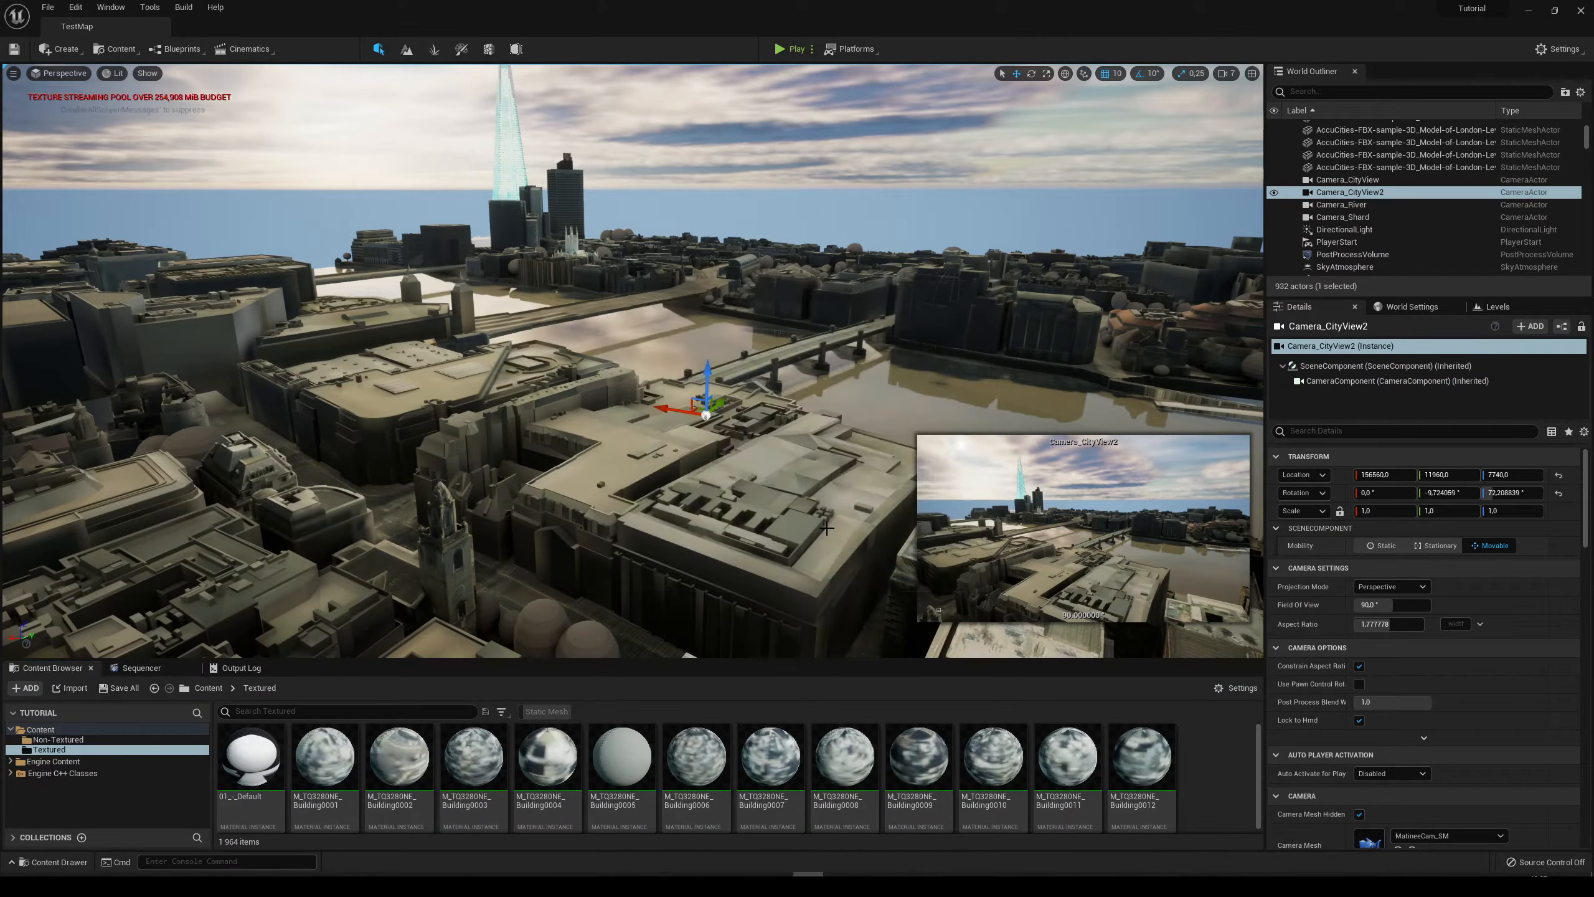
key("Escape")
Select Camera_CityView by the cathedral and pilot it in the viewport.
right_click_drag(855, 581, 862, 569)
key("w")
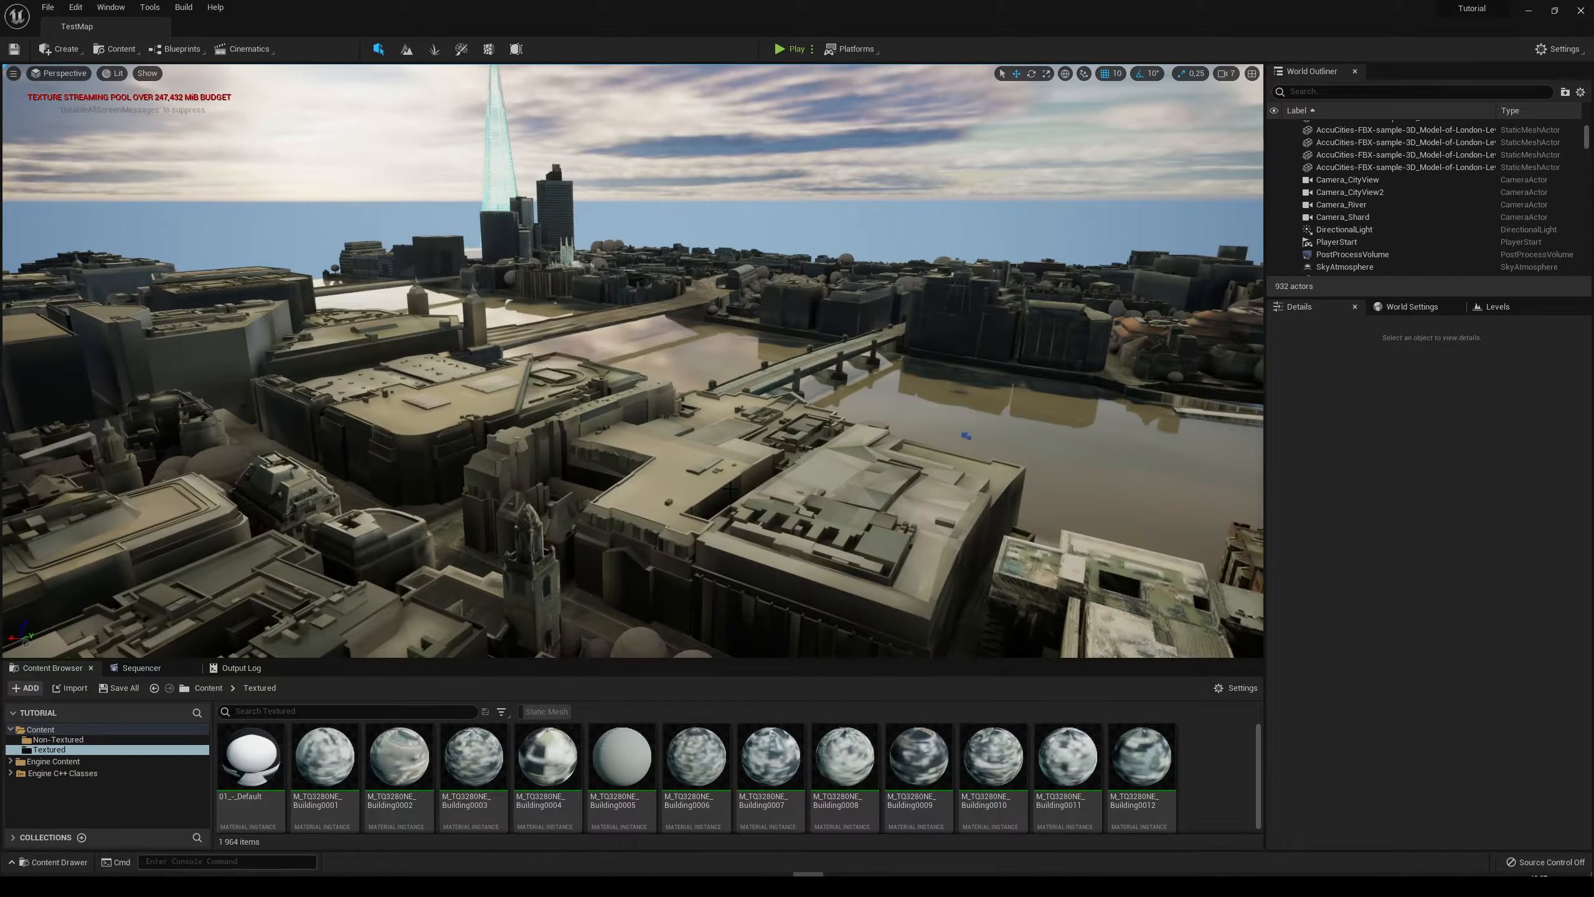
right_click_drag(760, 488, 715, 470)
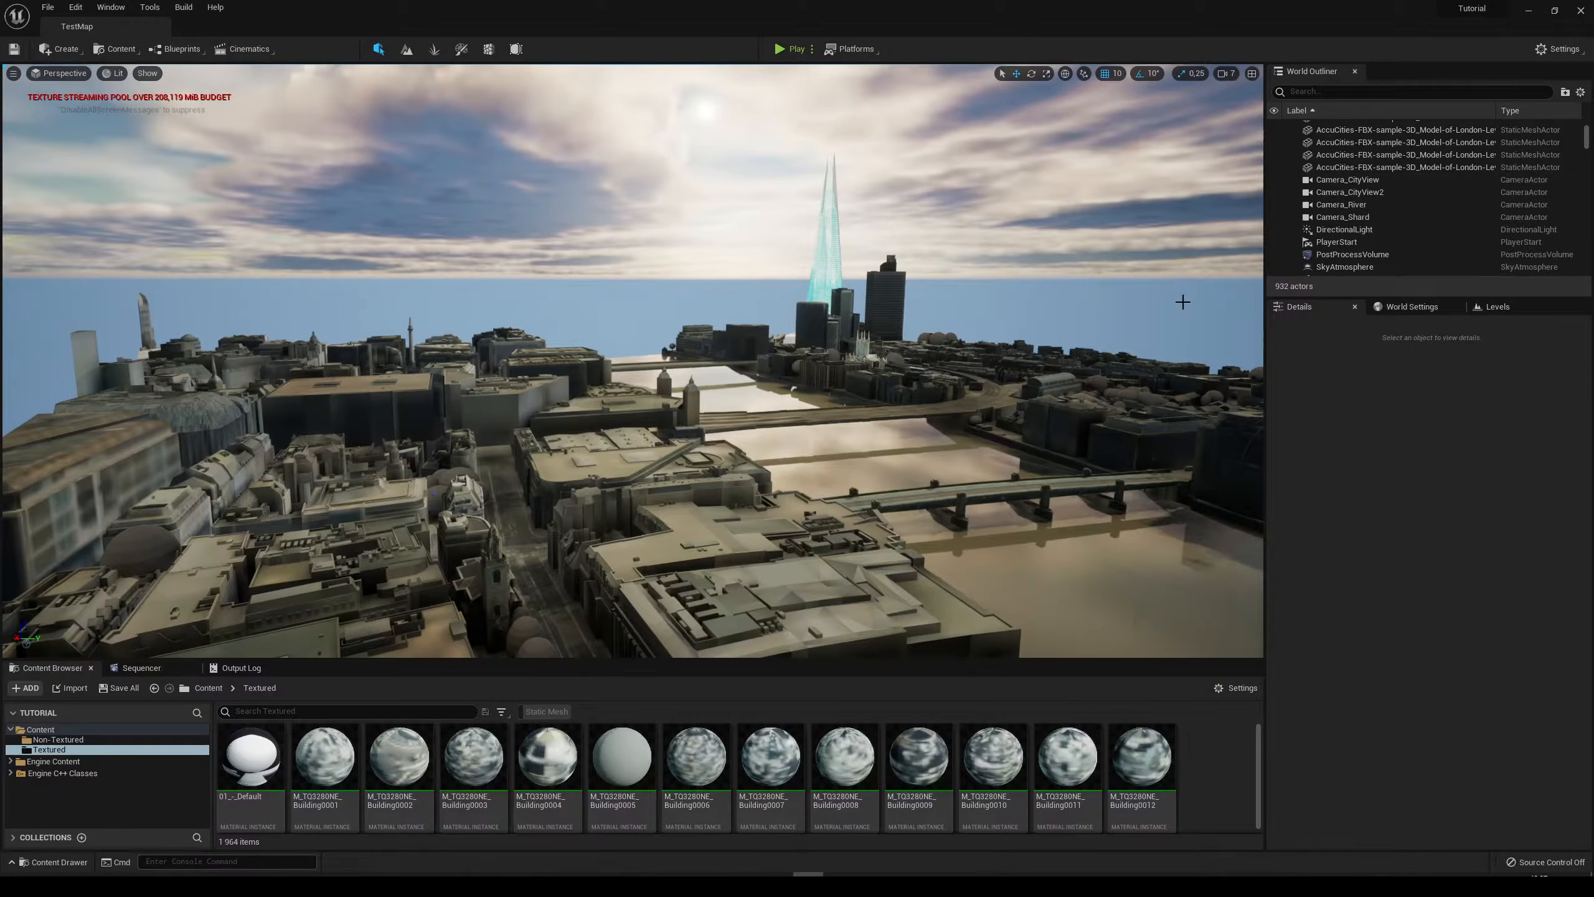
double_click(1356, 180)
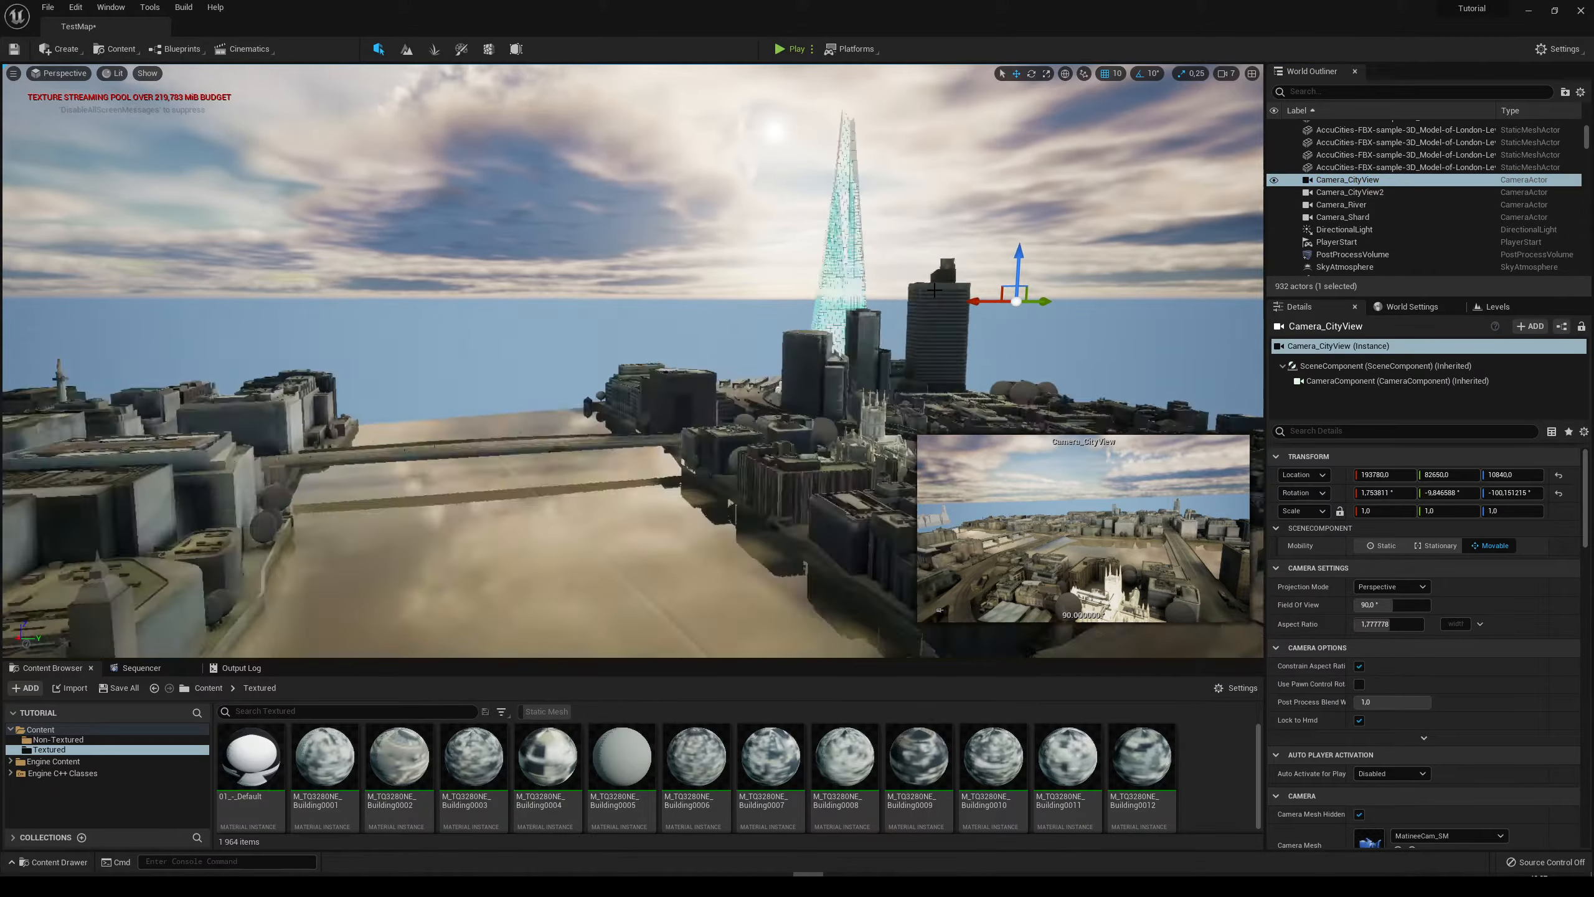
scroll(930, 289, "down", 5)
right_click_drag(929, 284, 784, 310)
key("d")
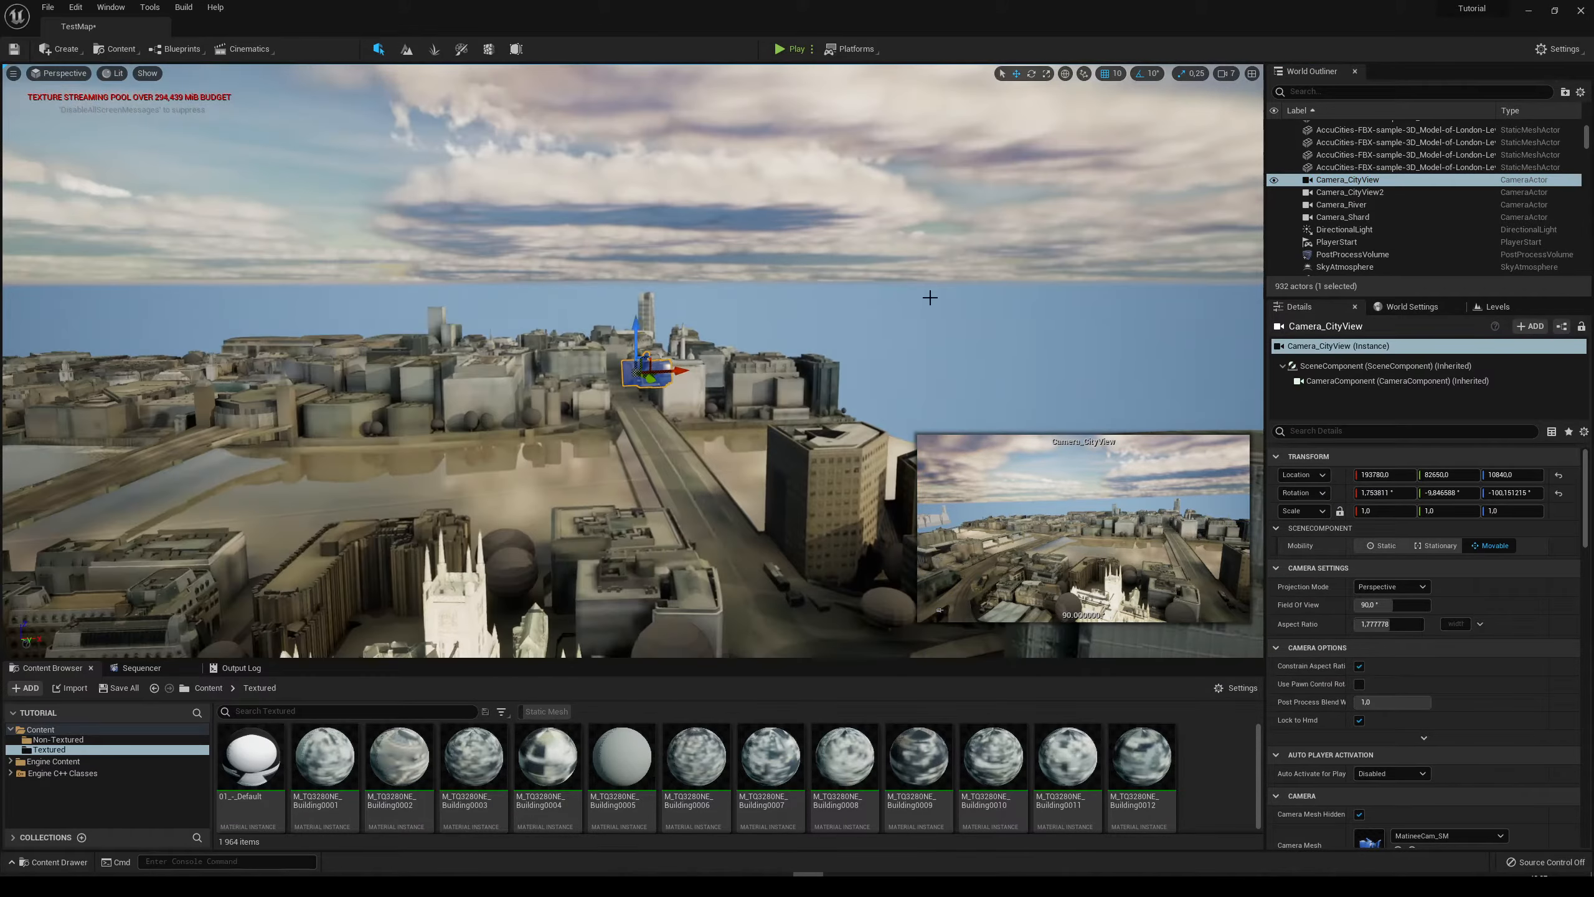
key("w")
right_click_drag(592, 332, 546, 370)
key("s")
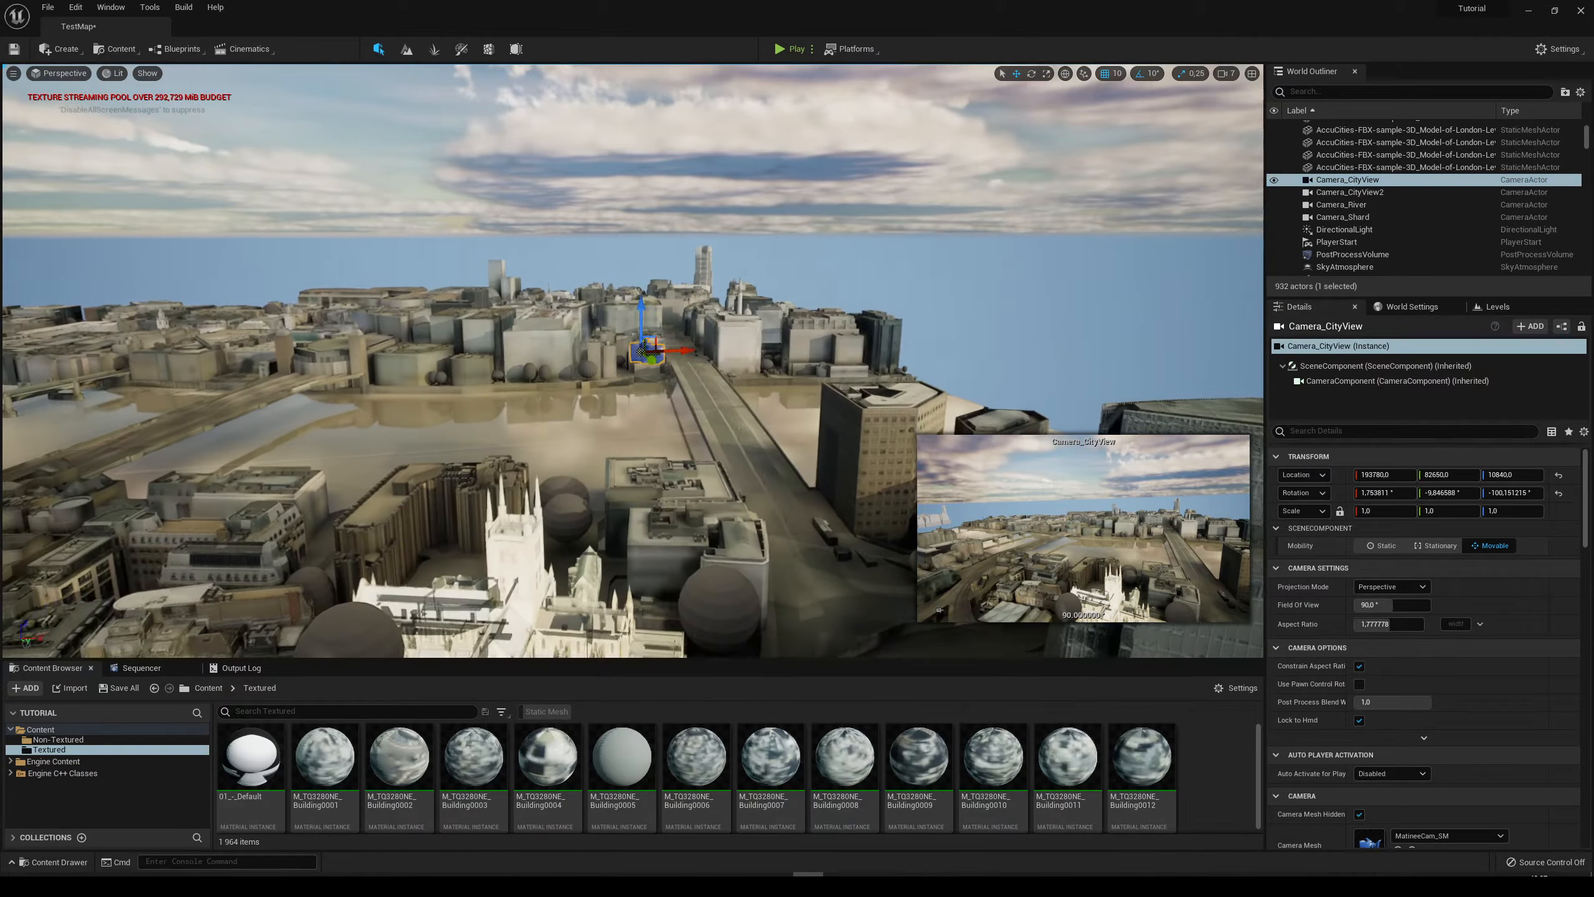
right_click(636, 351)
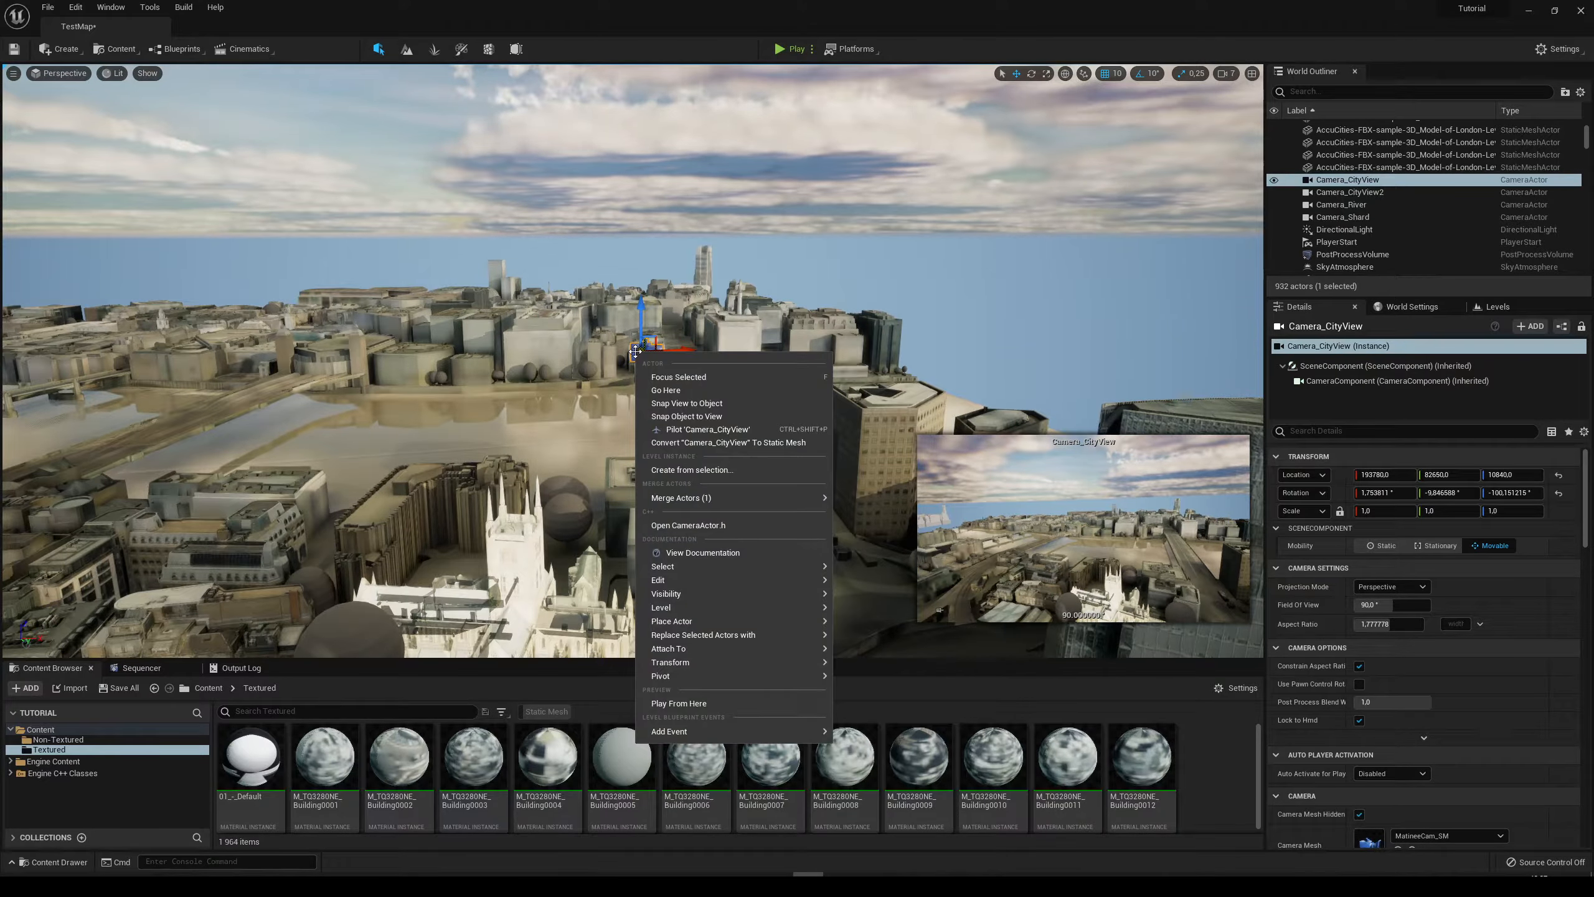
left_click(692, 430)
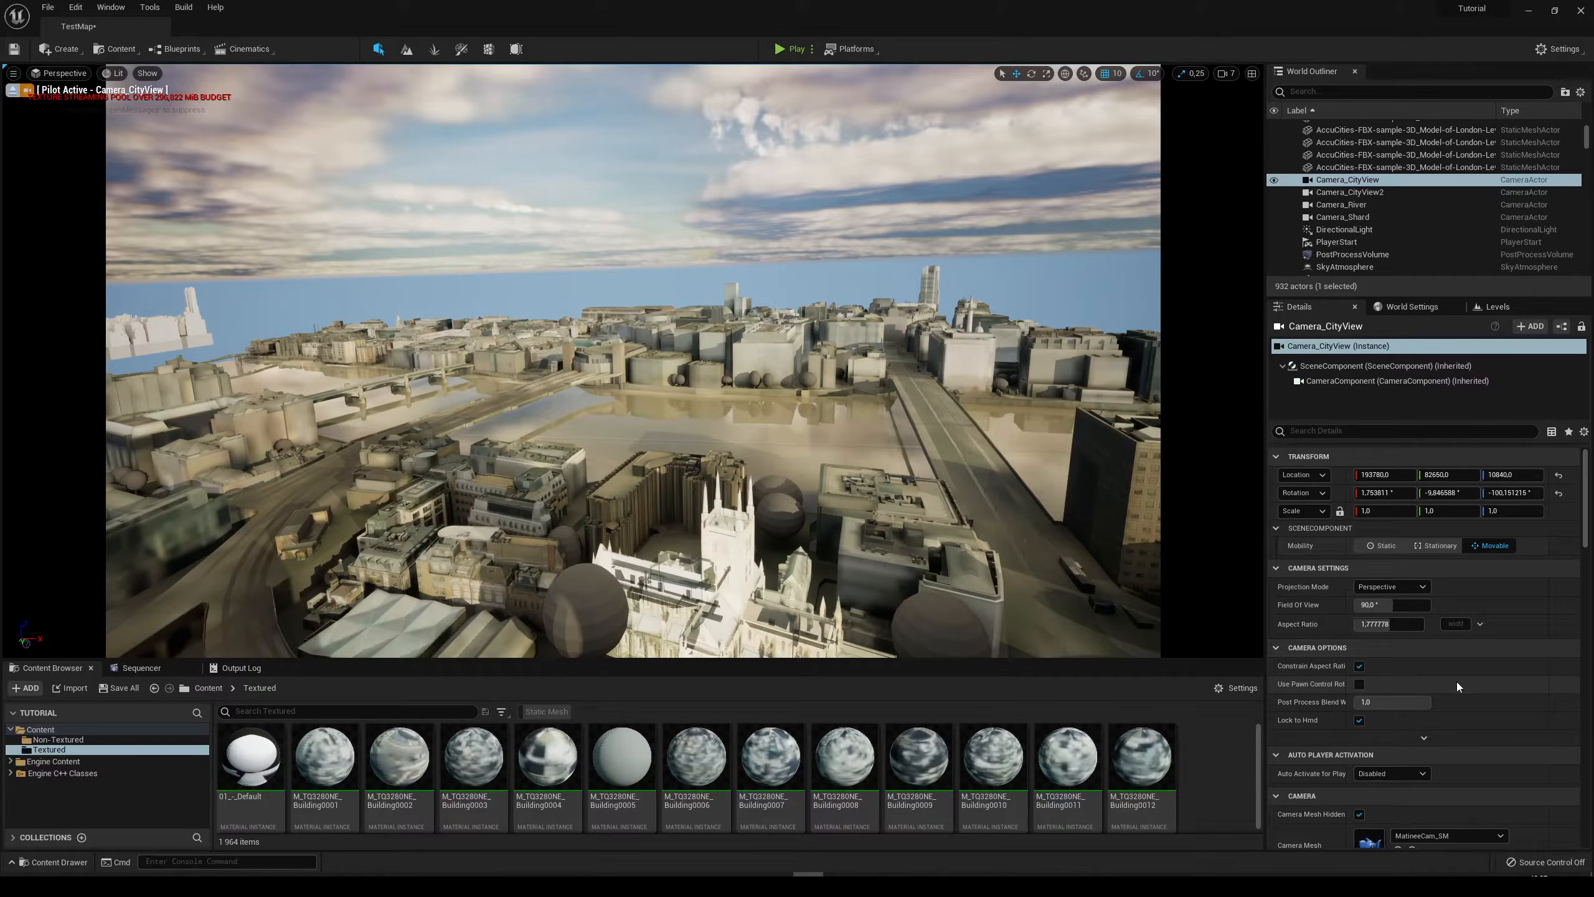
Turn off Constrain Aspect Ratio for Camera_CityView and widen the property label column.
left_click(1360, 665)
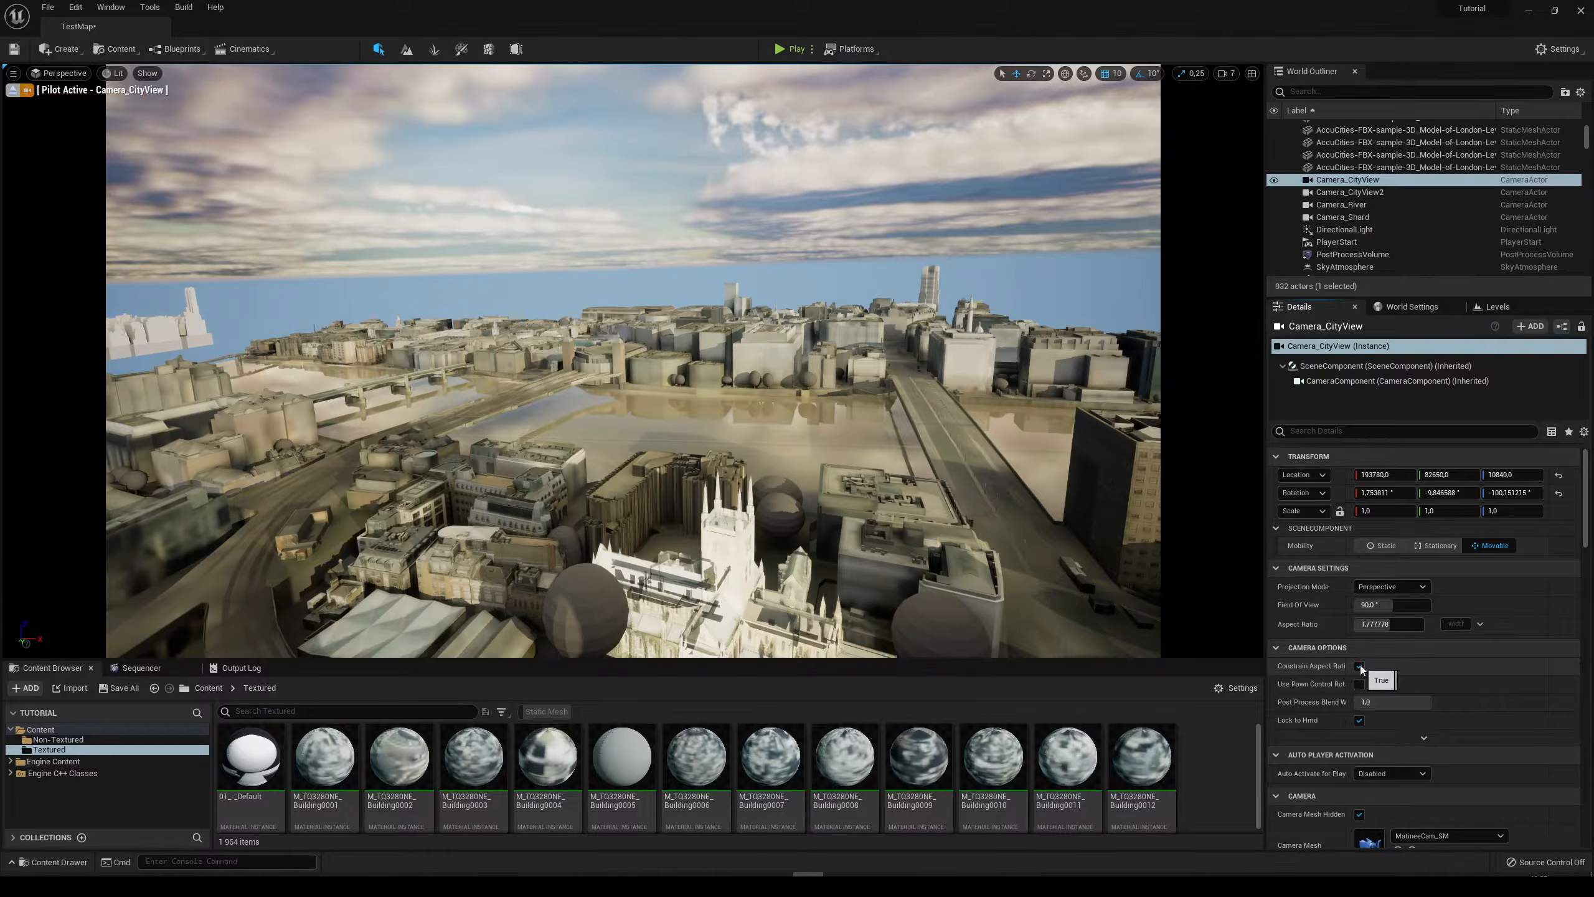
left_click_drag(1347, 670, 1380, 674)
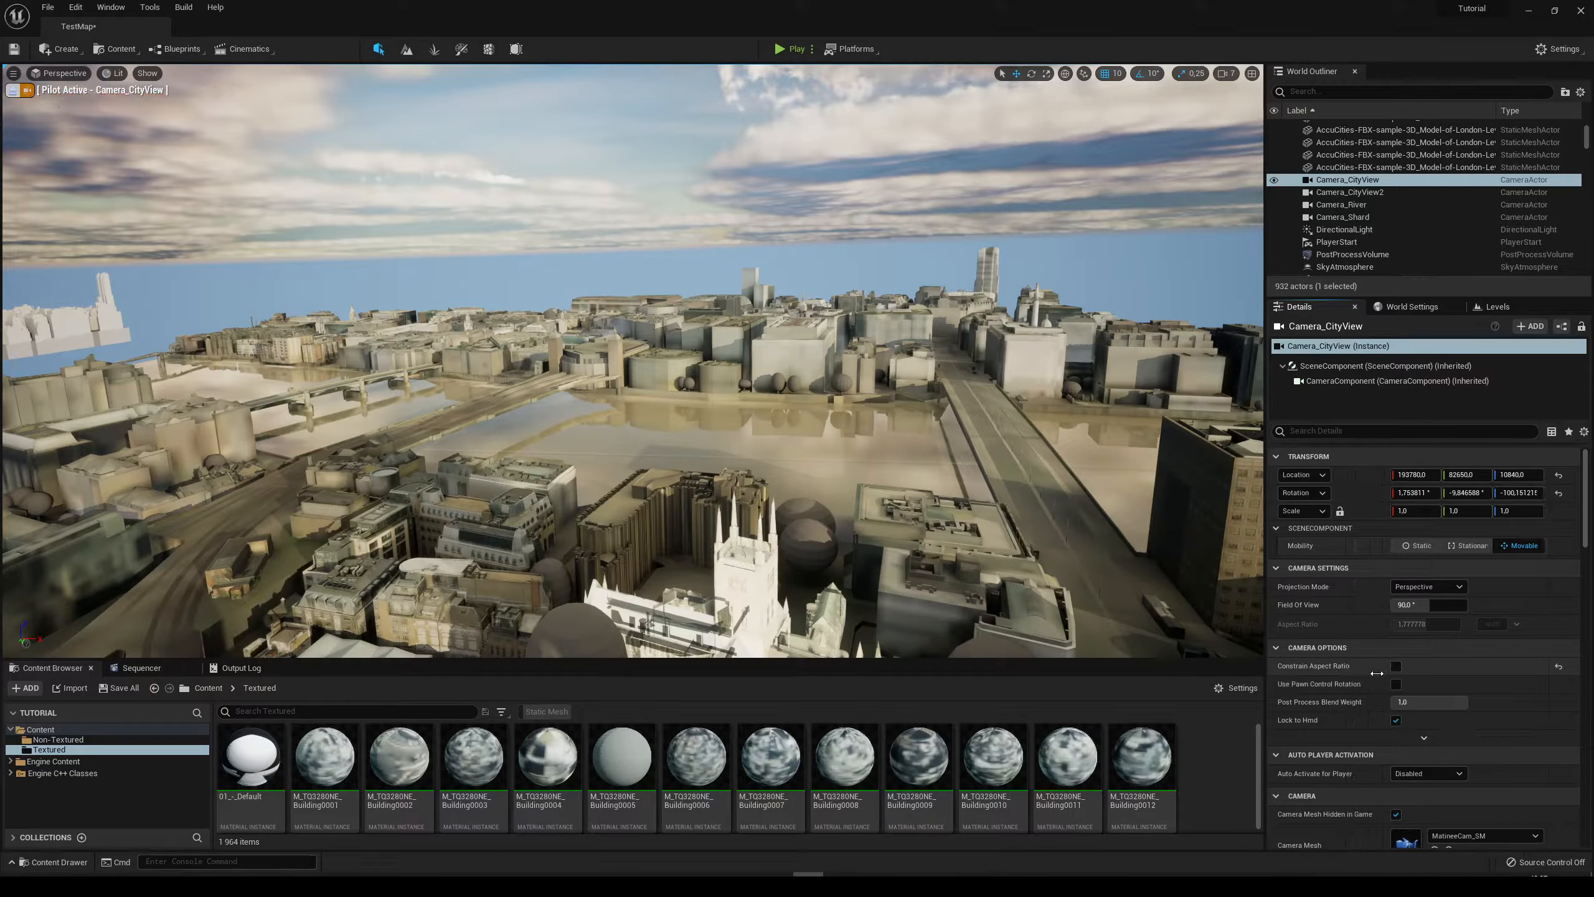
left_click(1393, 668)
left_click(1393, 668)
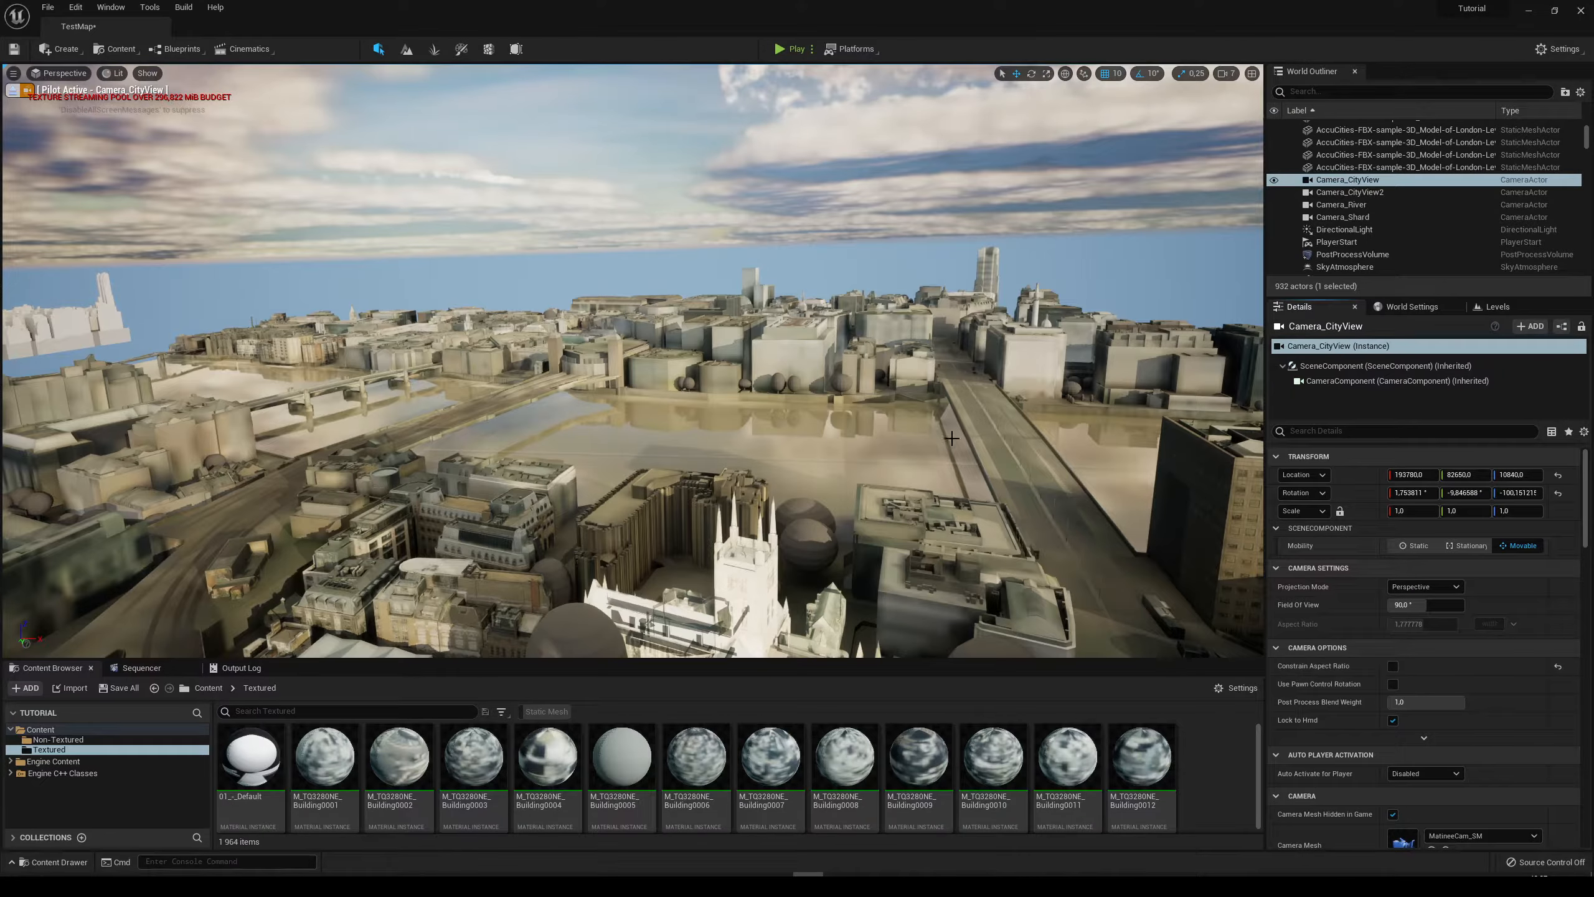
right_click_drag(938, 271, 932, 264)
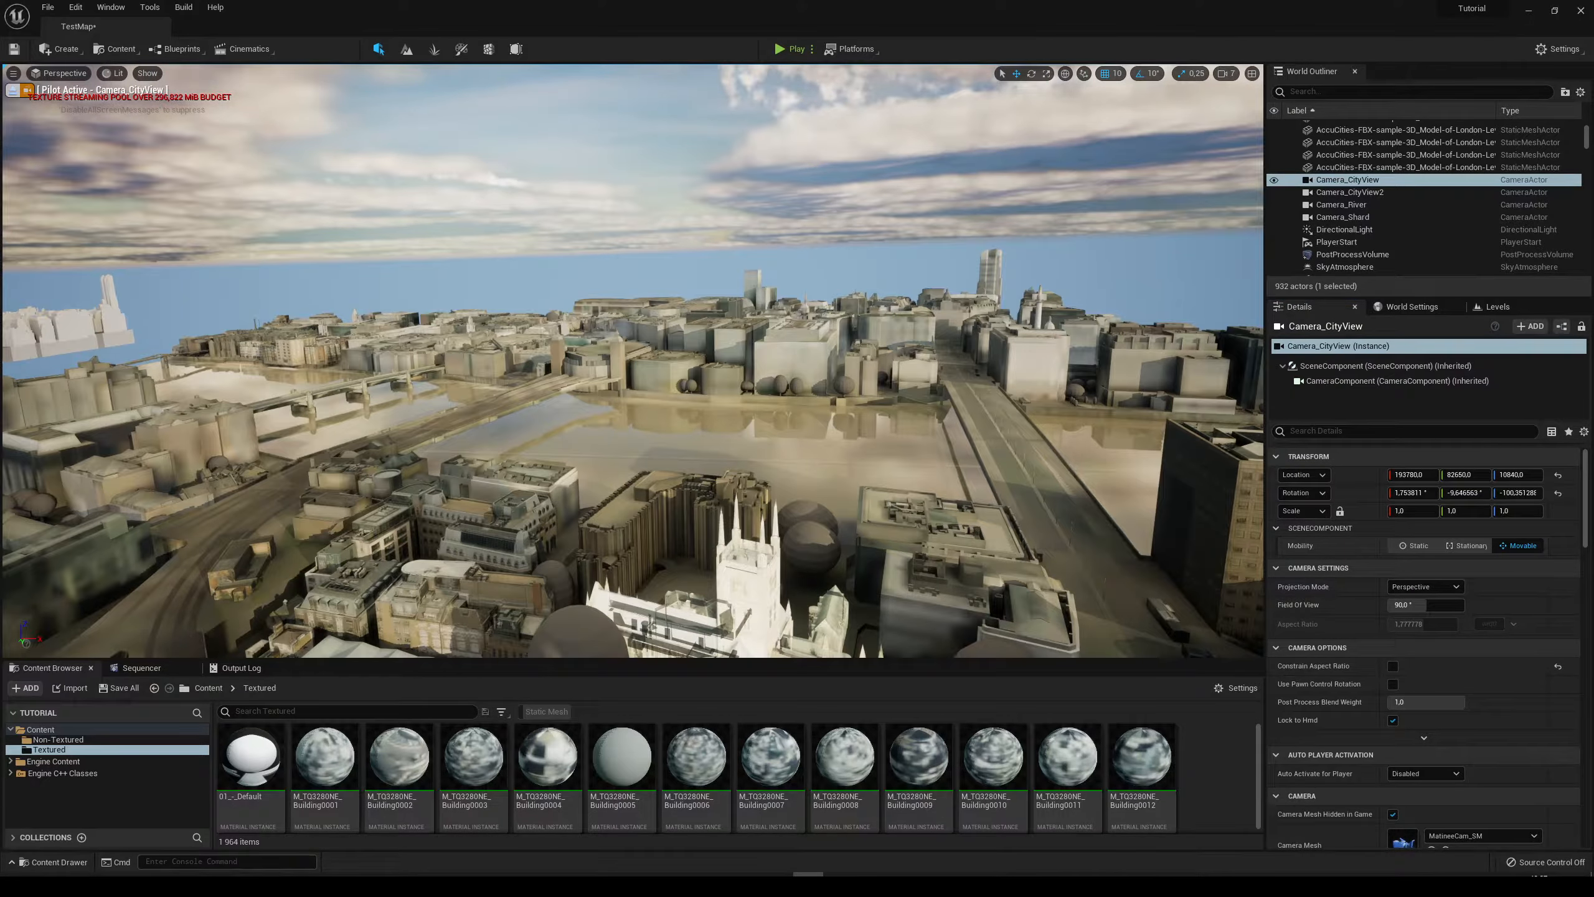
right_click(937, 272)
mouse_move(792, 338)
right_mouse_down()
mouse_move(806, 343)
mouse_move(795, 335)
right_mouse_up()
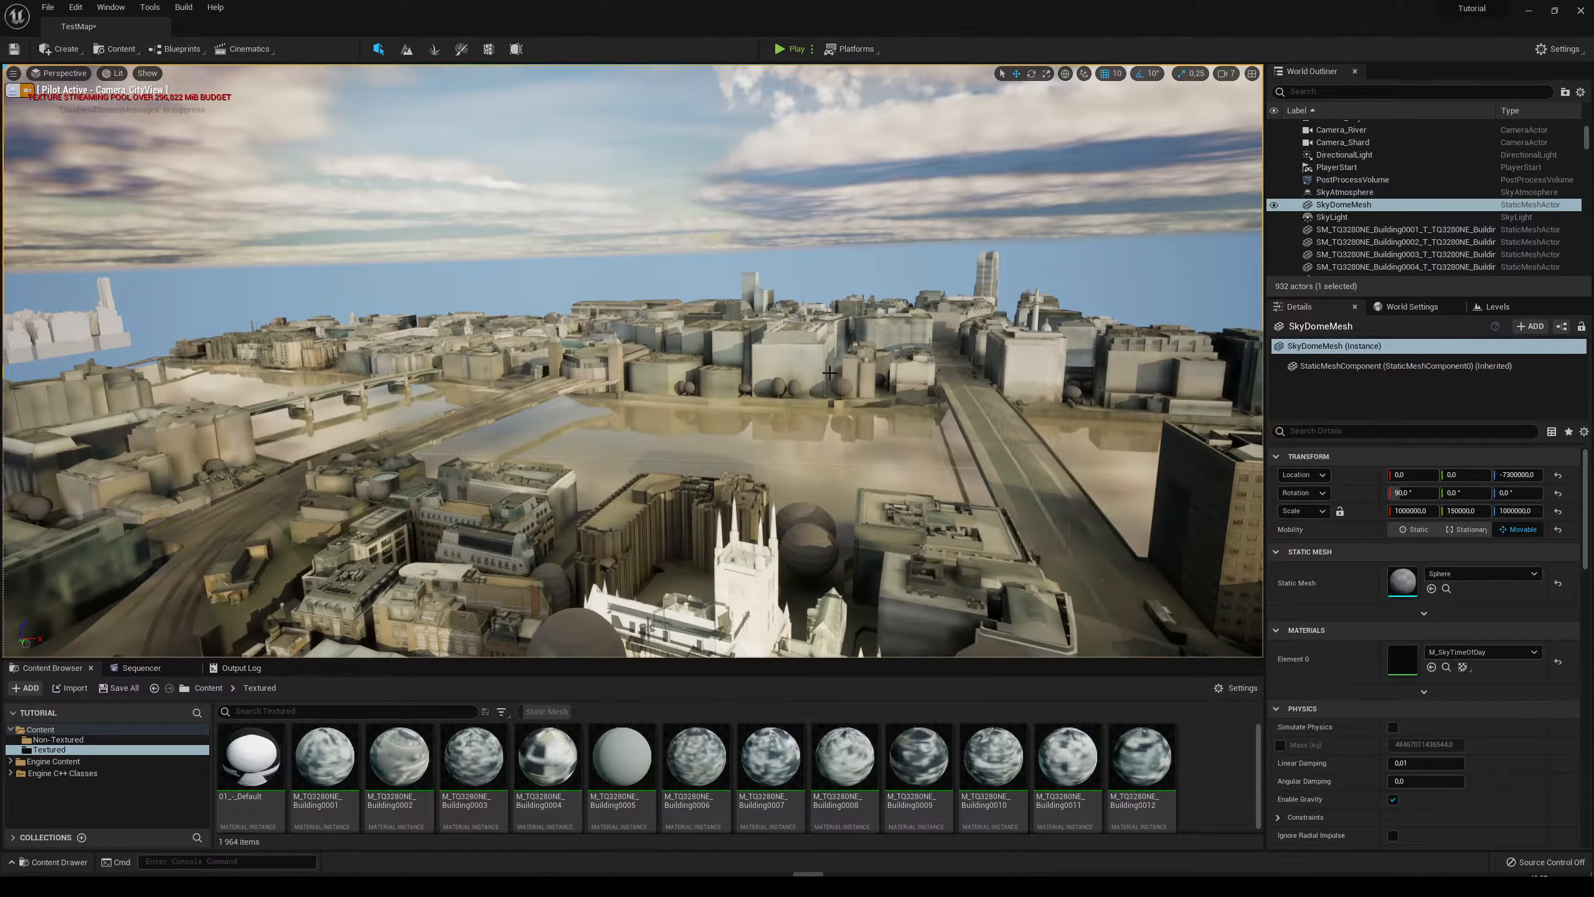
key("ctrl+z")
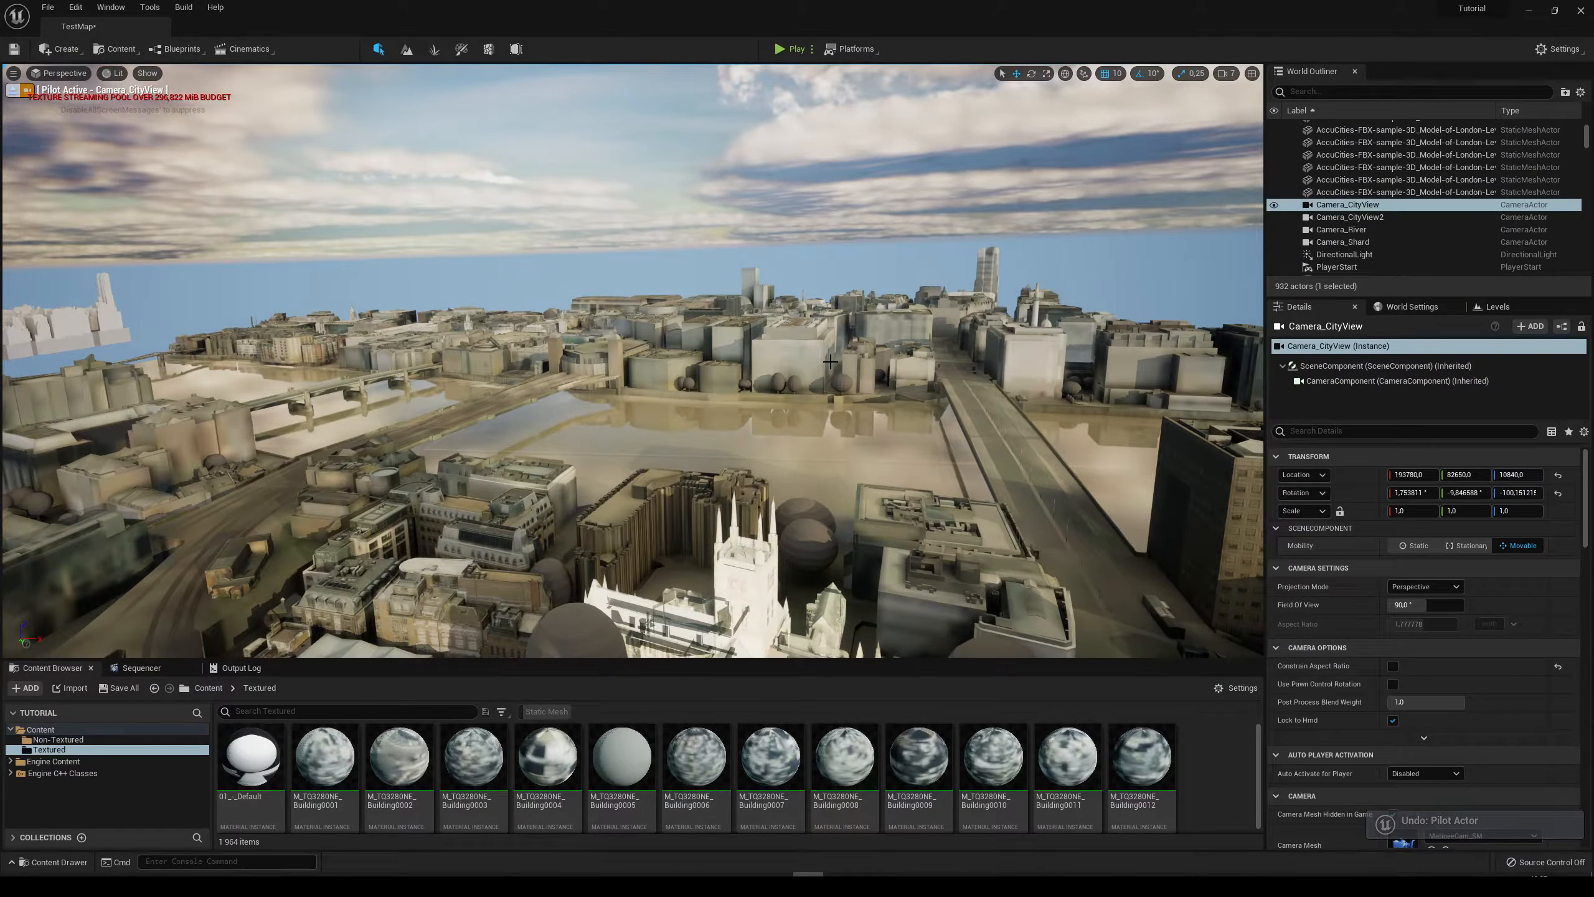
Capture a high-resolution screenshot through Camera_CityView in immersive mode with a screenshot size multiplier of 2.
key("F11")
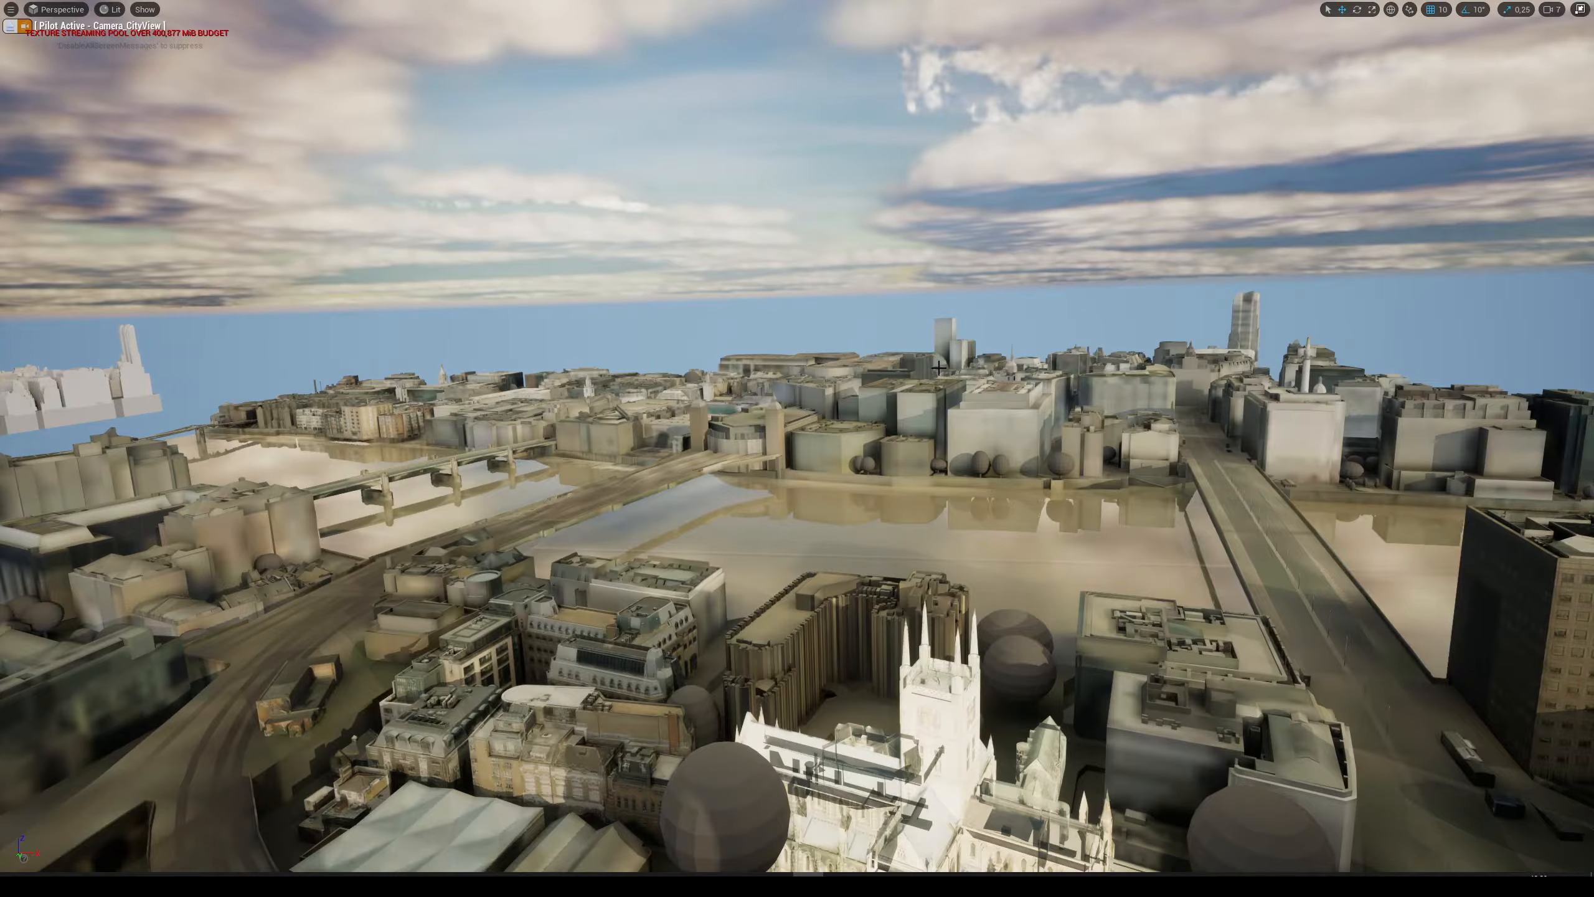
left_click(11, 10)
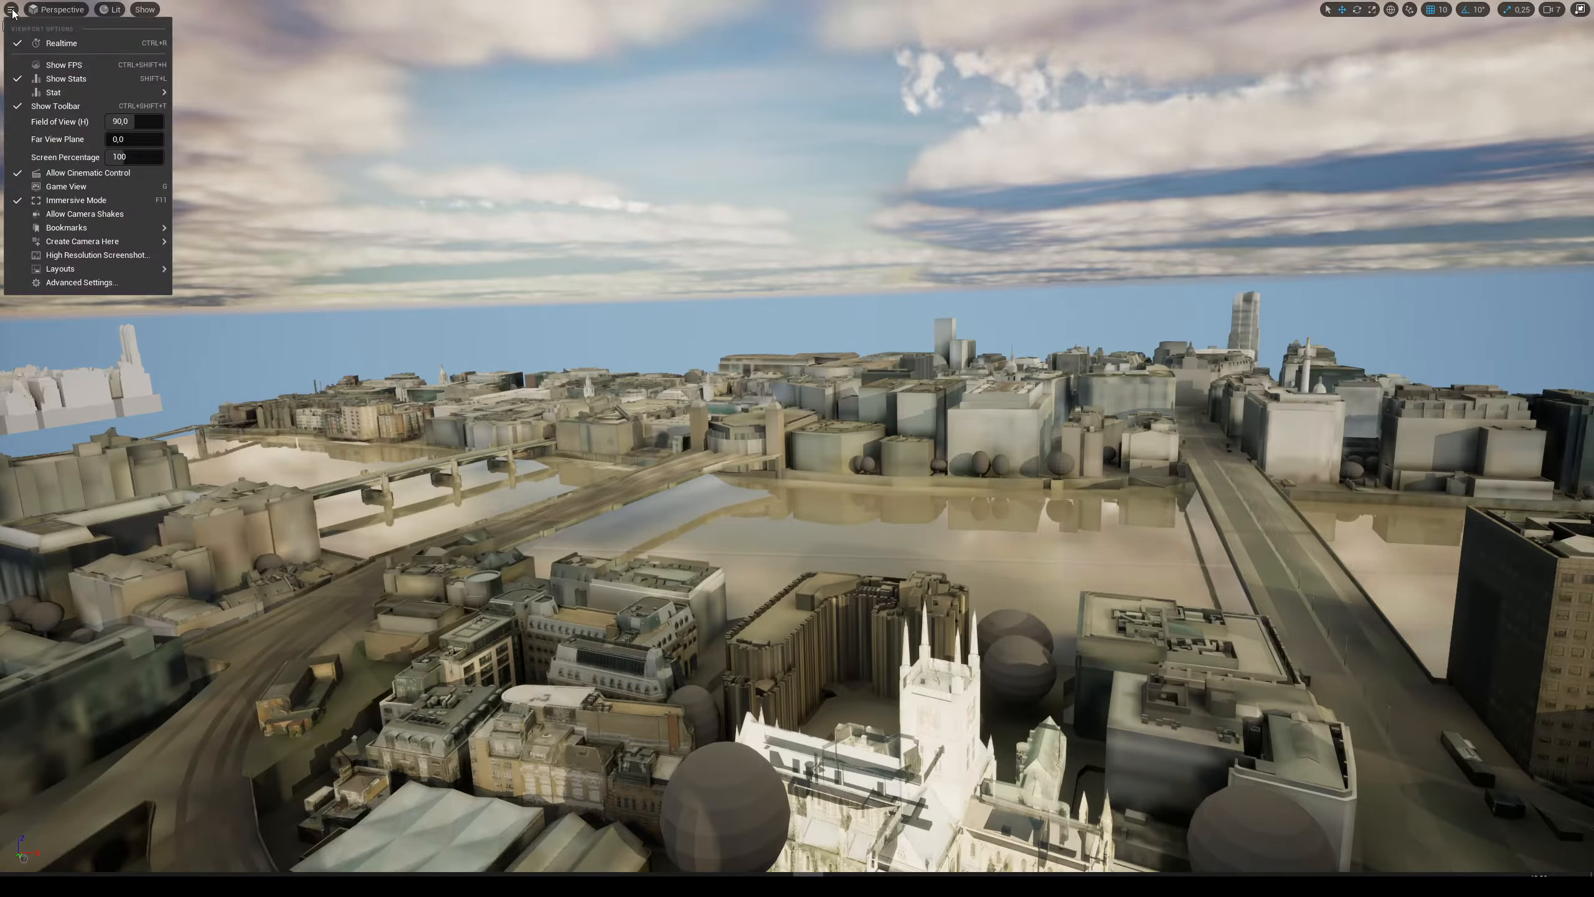
left_click(71, 255)
left_click(816, 387)
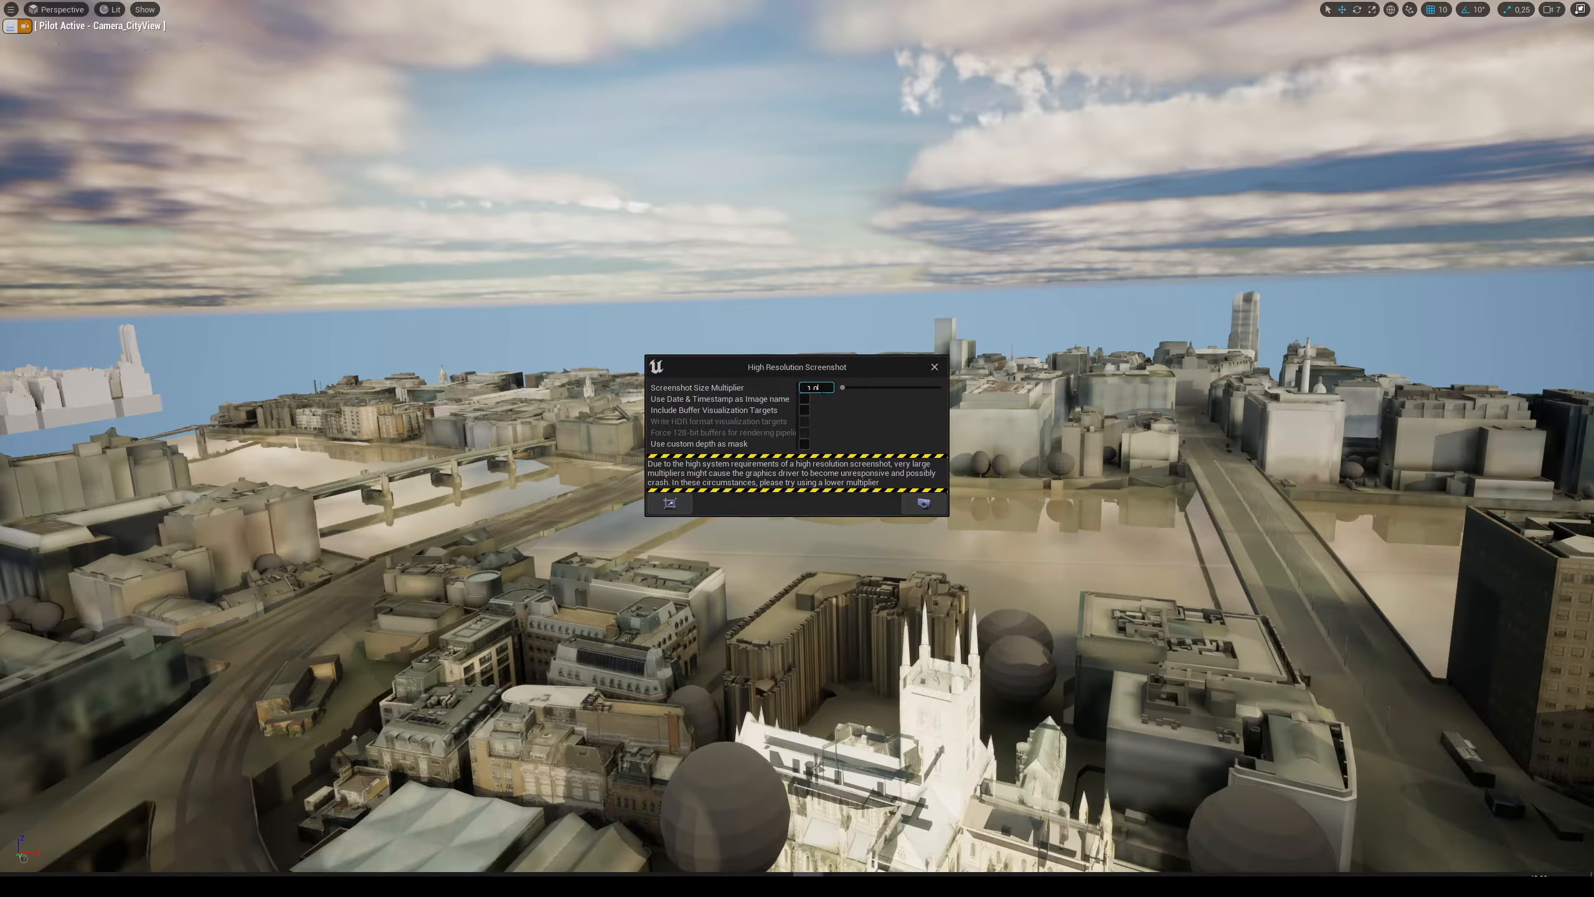
type("2")
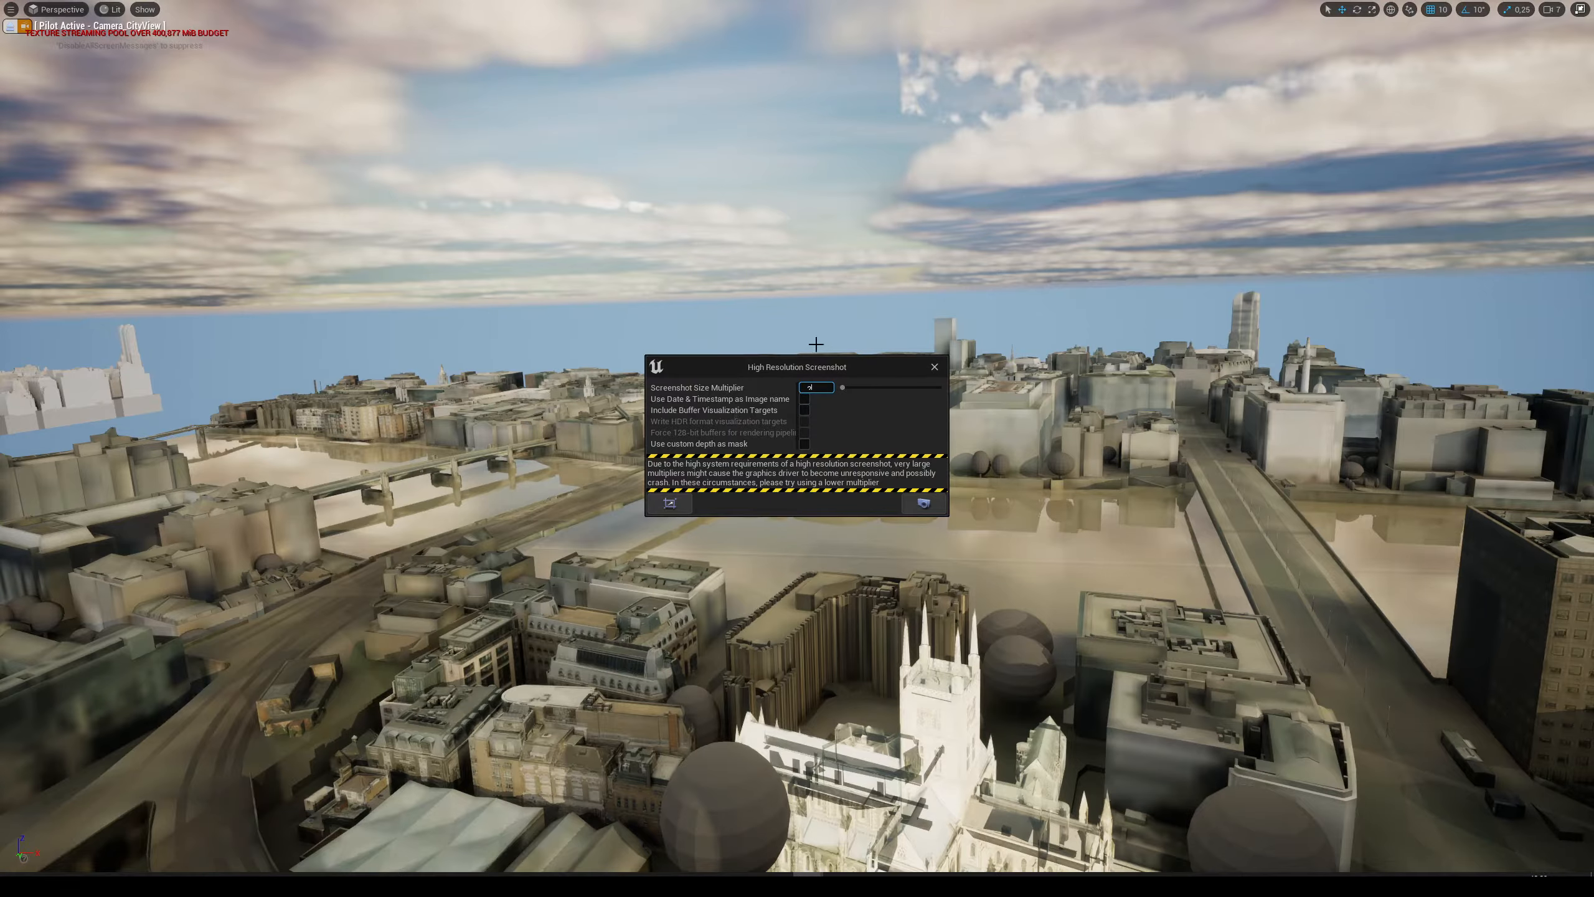
left_click(924, 510)
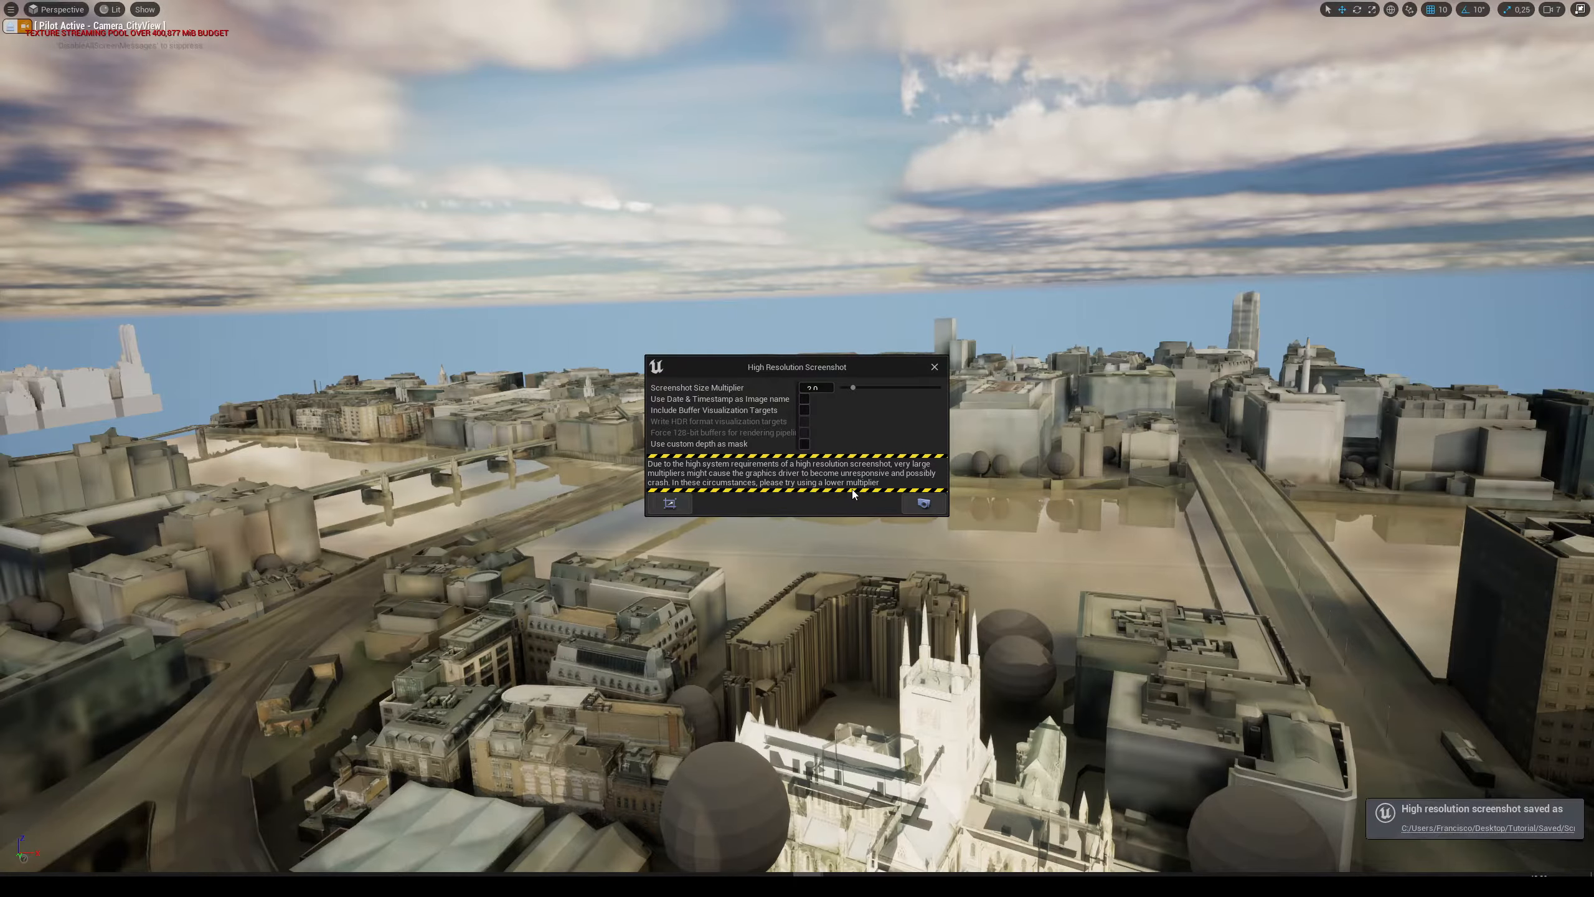
Open the saved HighresScreenshot00008.png to review it, then close it with its folder and the screenshot dialog and leave immersive mode.
left_click(1463, 831)
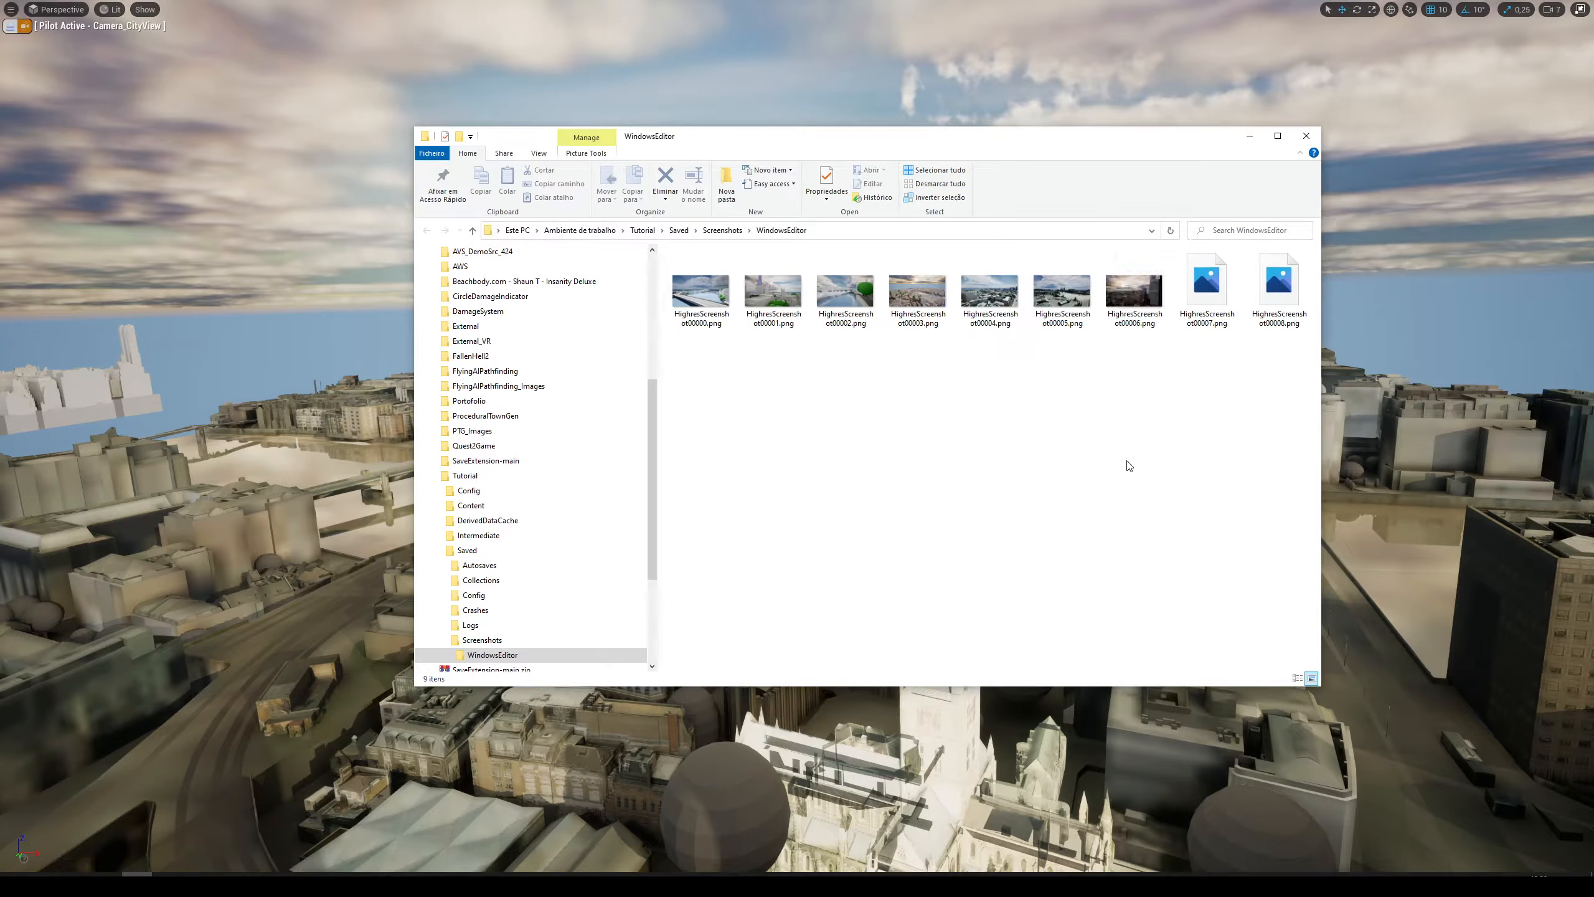
double_click(1281, 292)
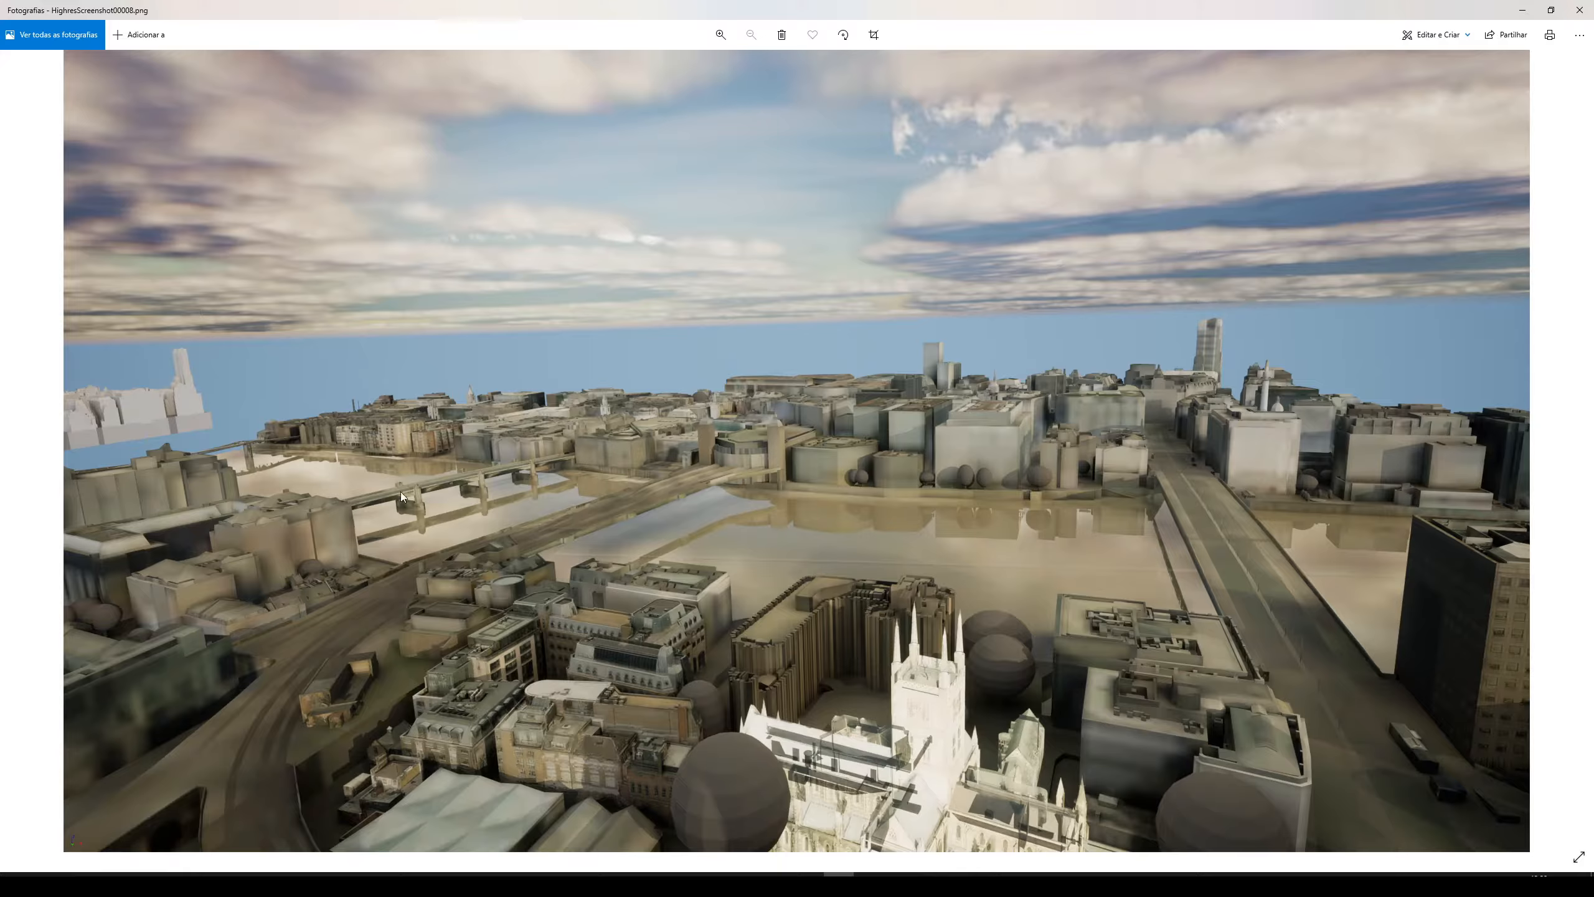
left_click(1579, 10)
left_click(1309, 135)
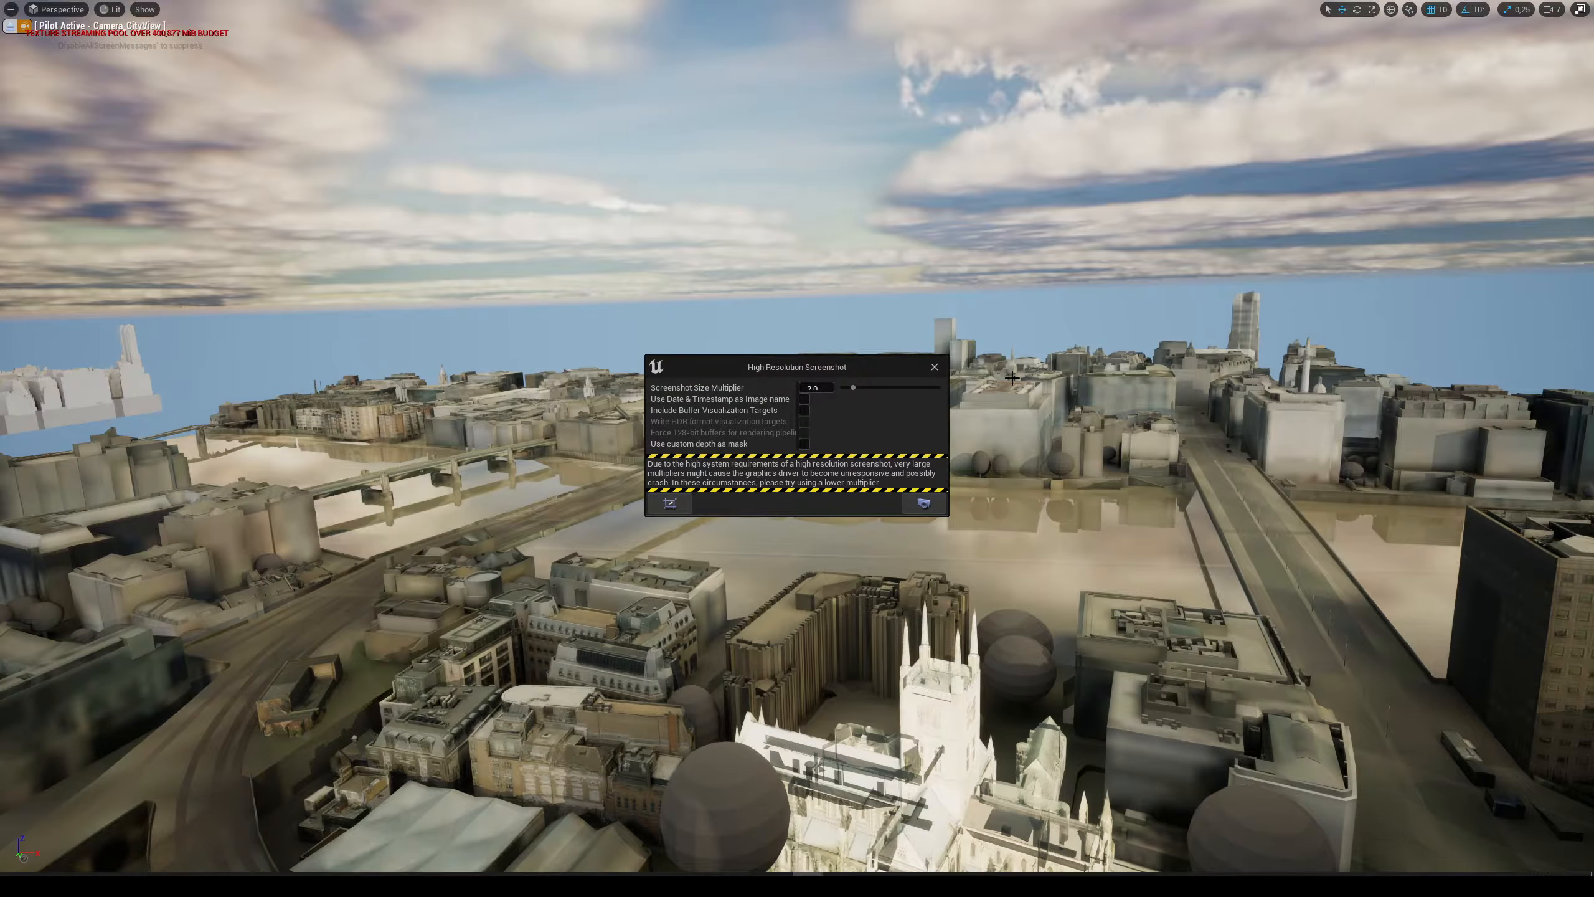
left_click(936, 369)
key("F11")
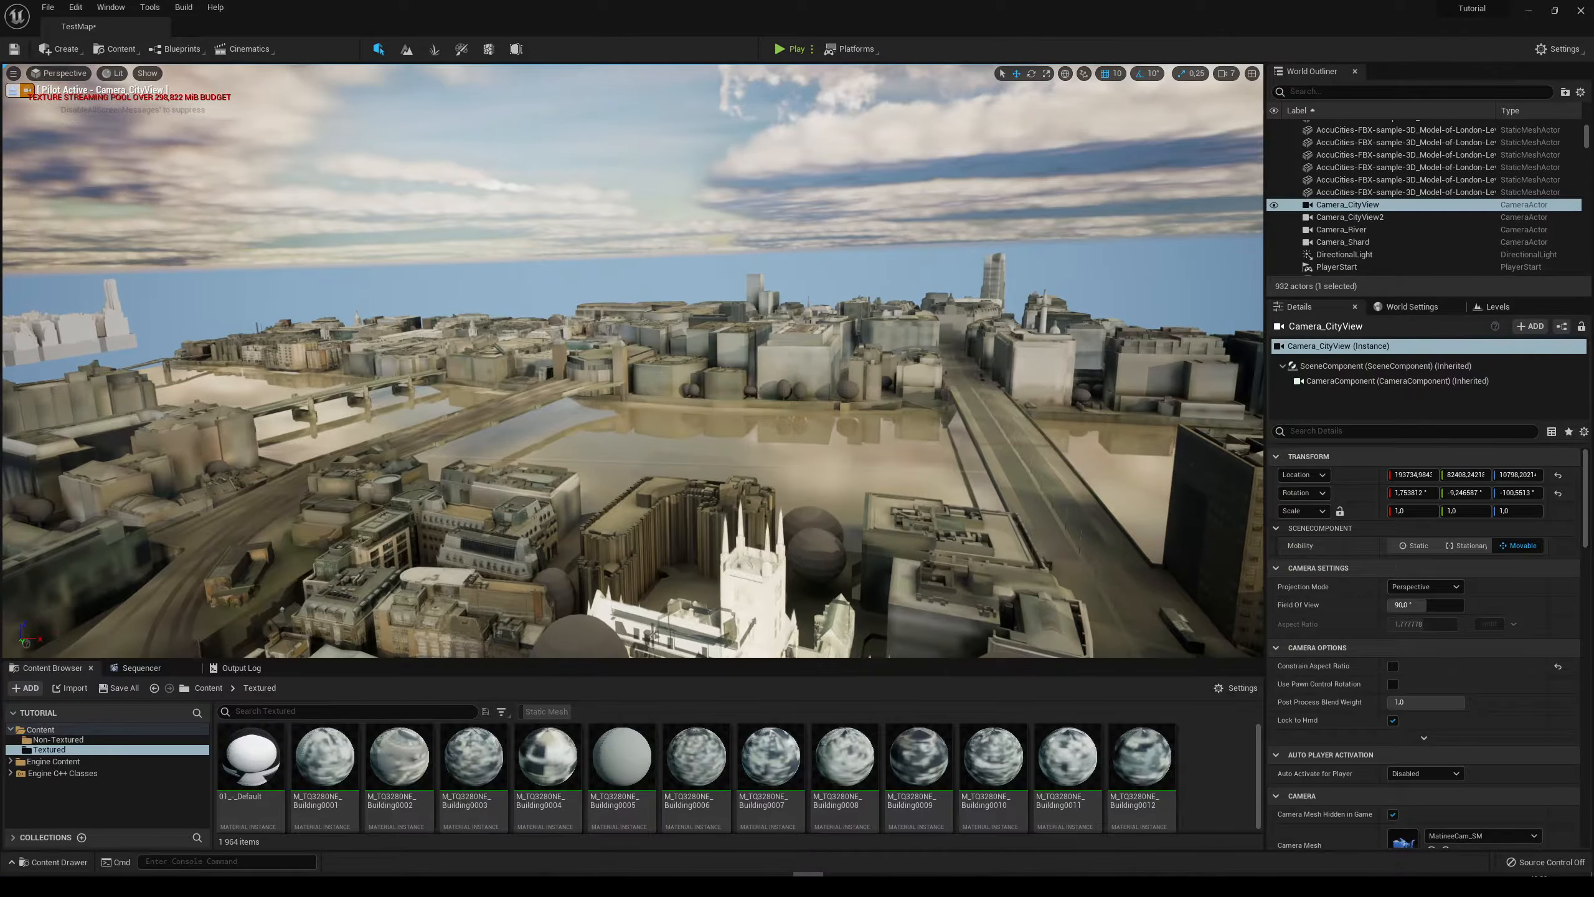
Save the TestMap level and stop piloting Camera_CityView.
left_click(119, 688)
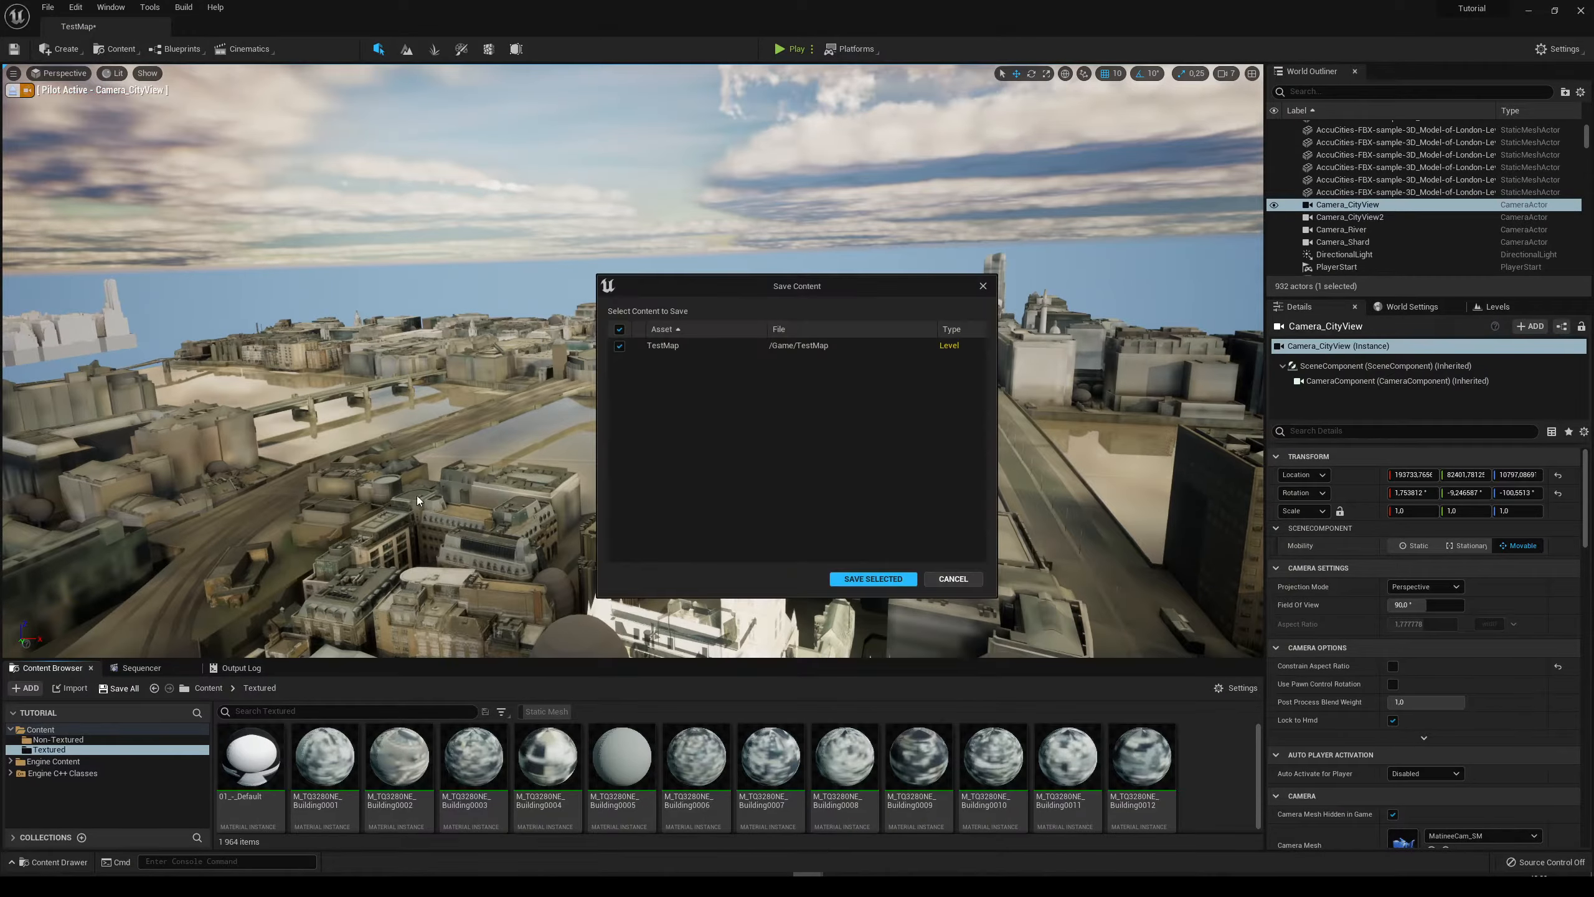
left_click(888, 580)
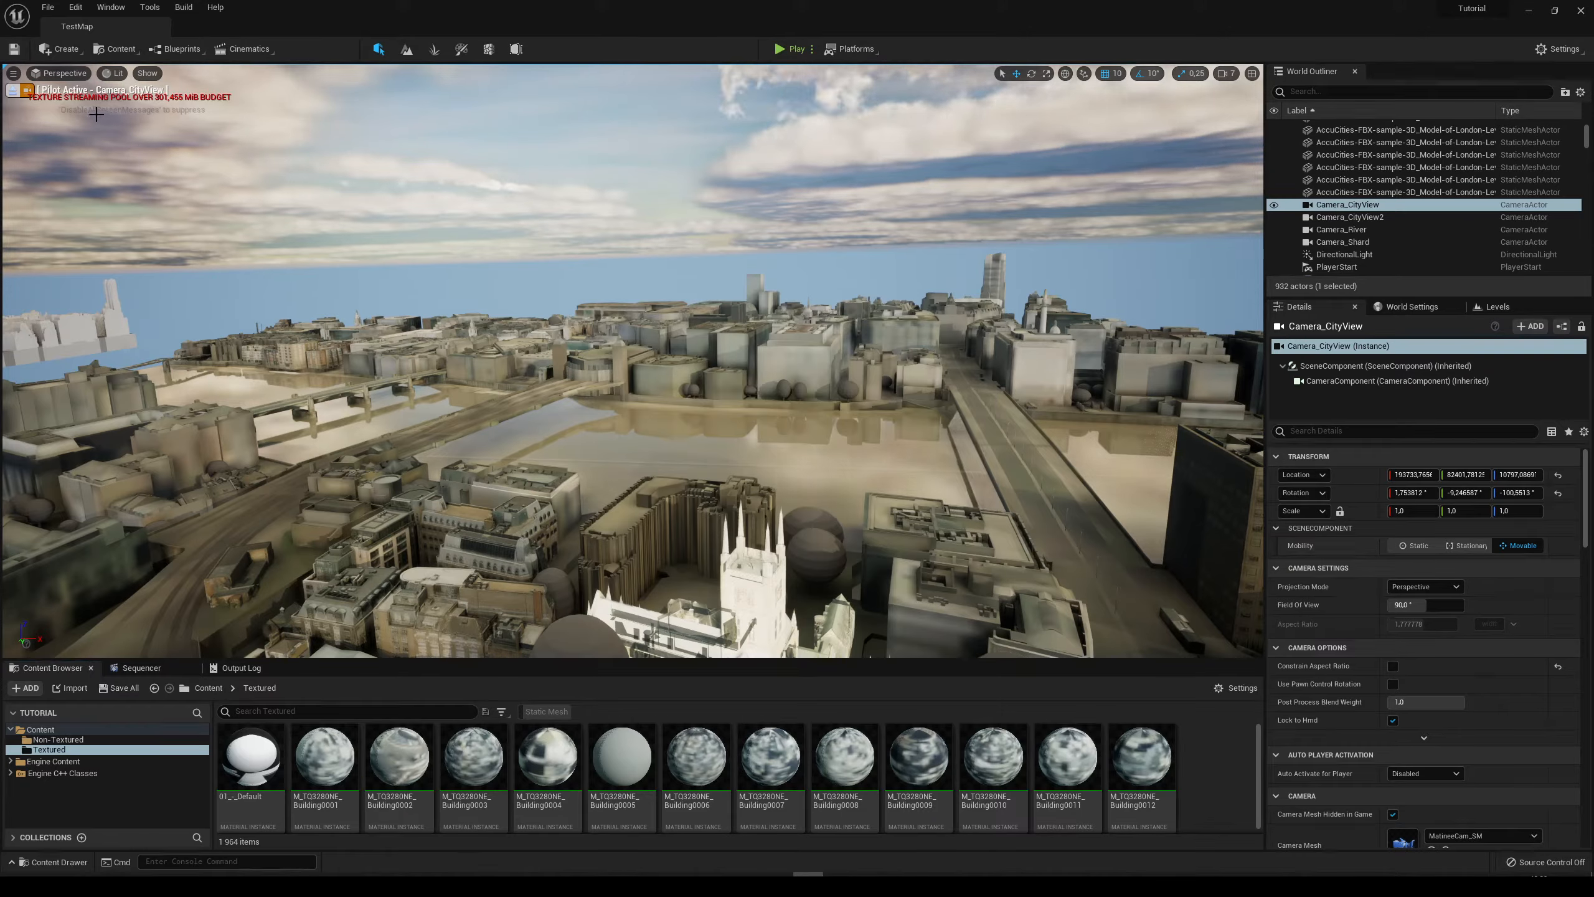
left_click(13, 94)
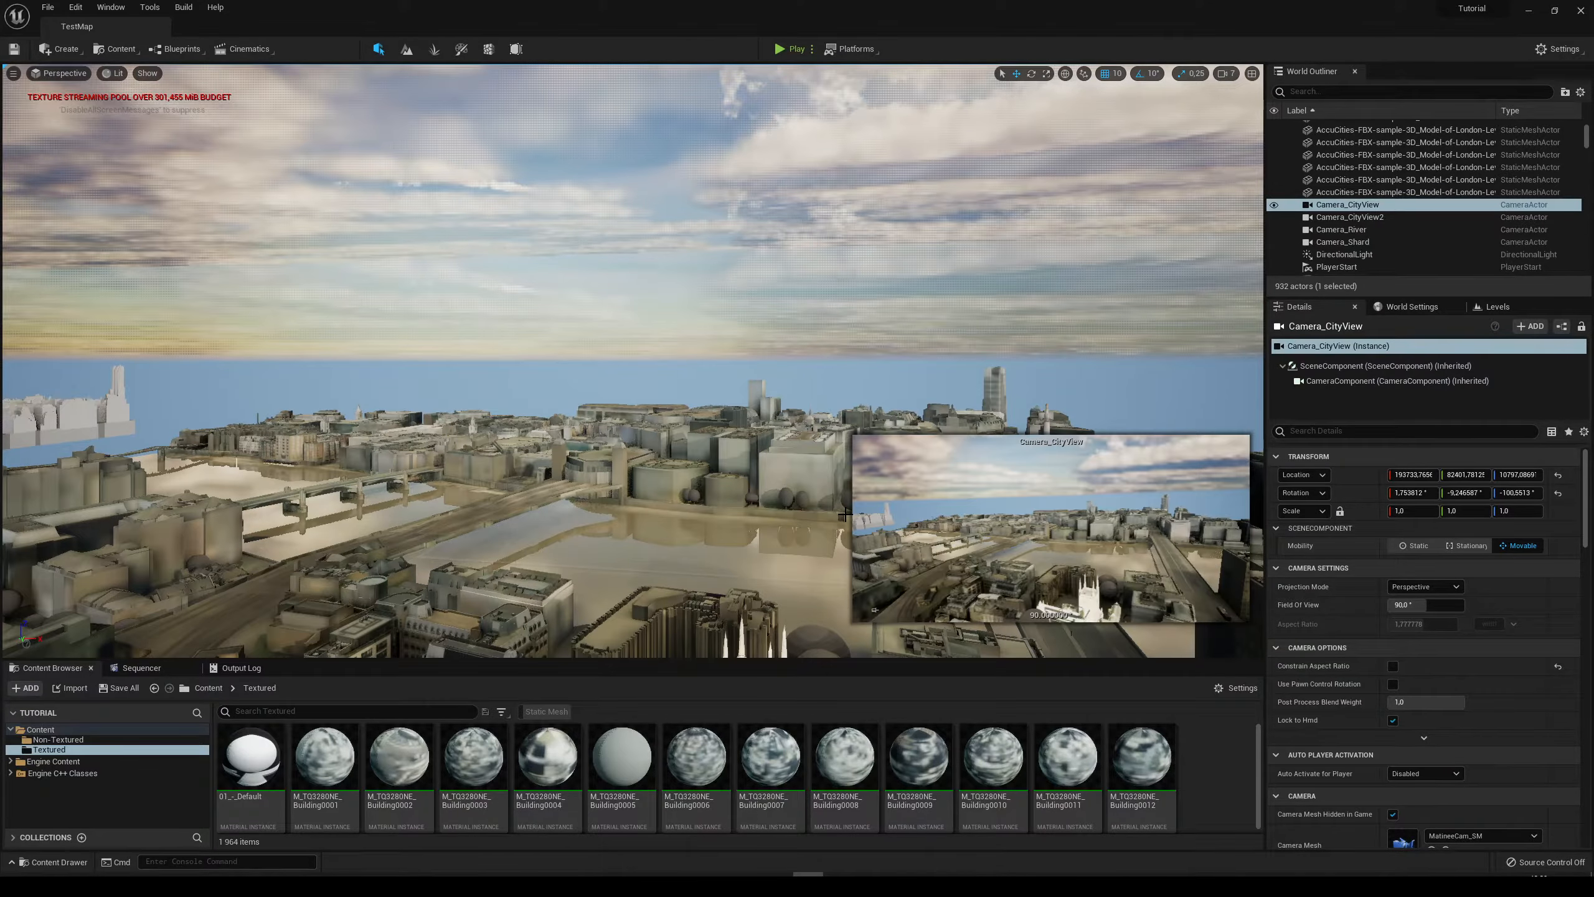
Examine the texture quality of the buildings around the cathedral, railway and river.
right_click_drag(605, 387, 567, 489)
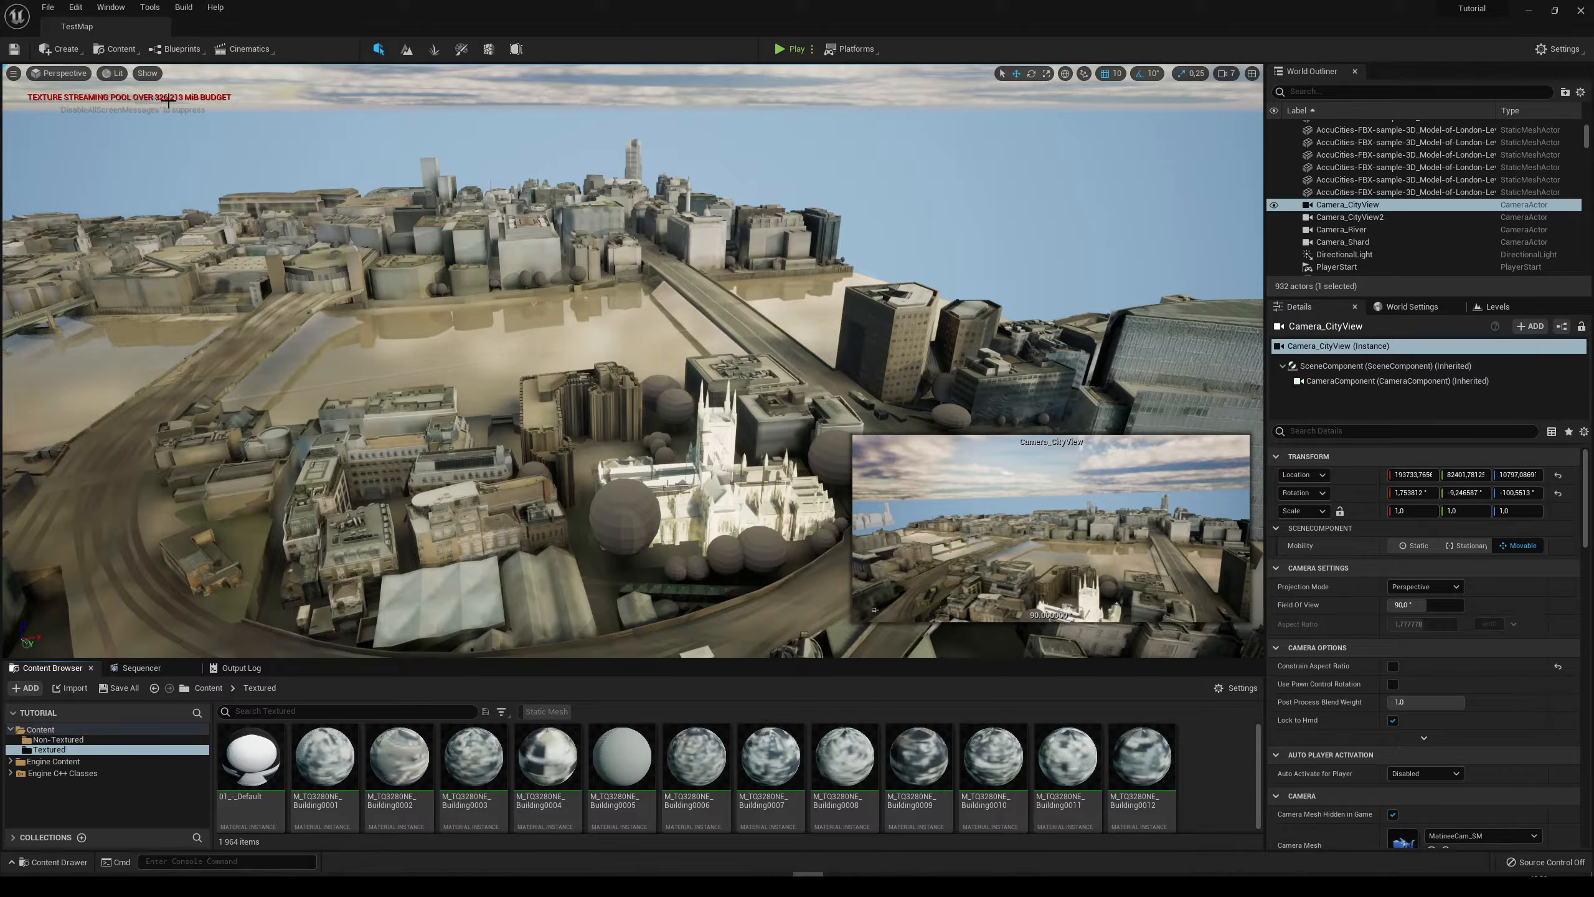
right_click_drag(169, 101, 86, 158)
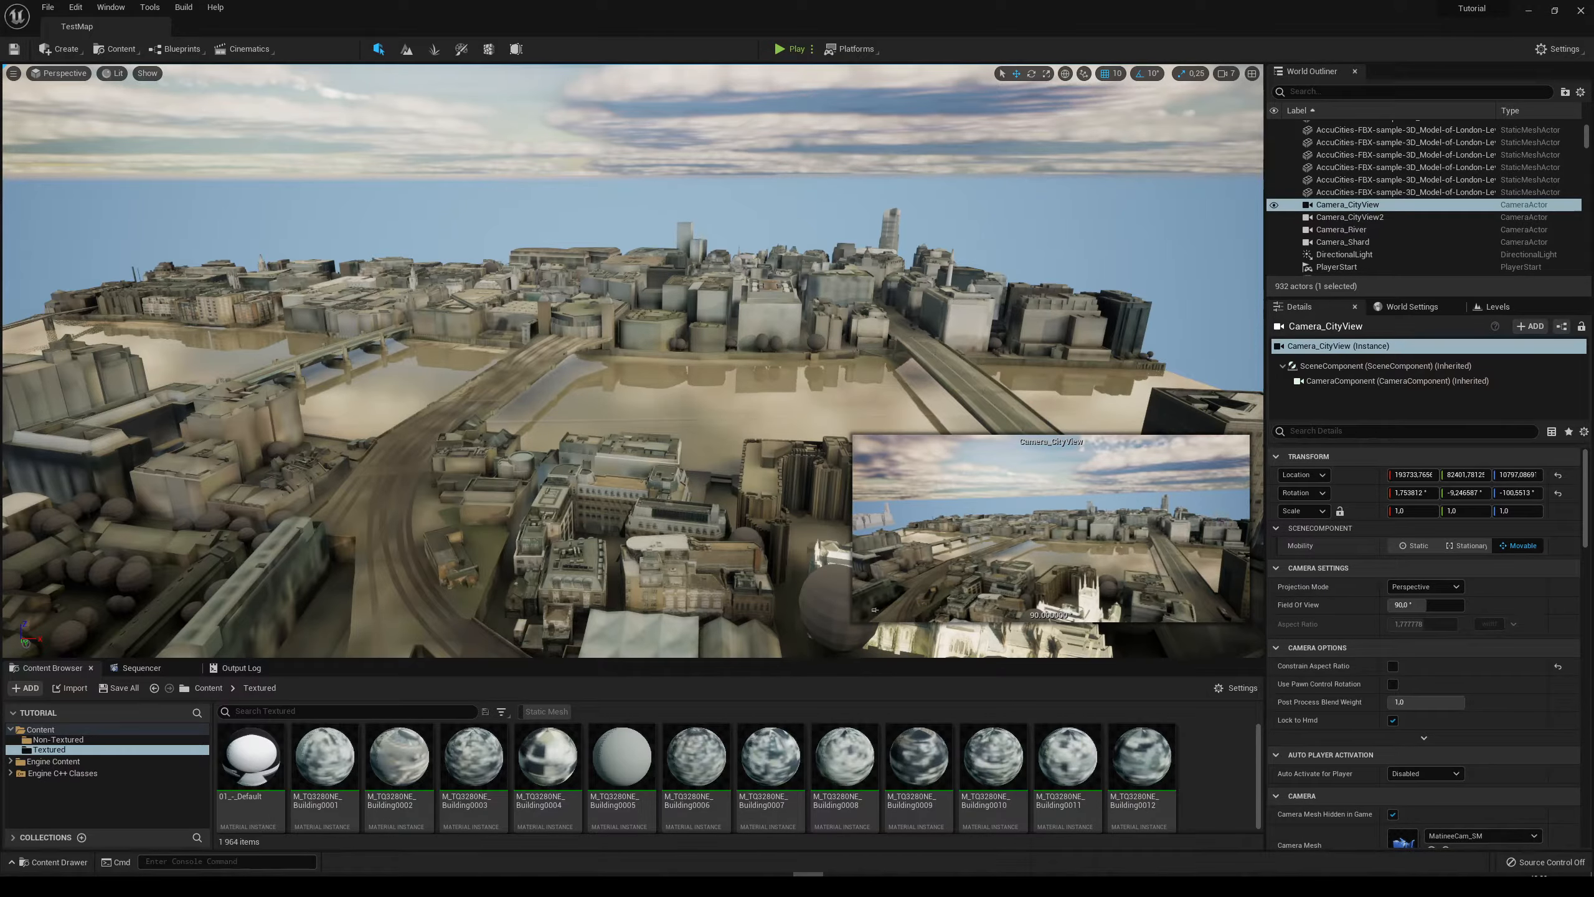
right_click_drag(343, 309, 326, 300)
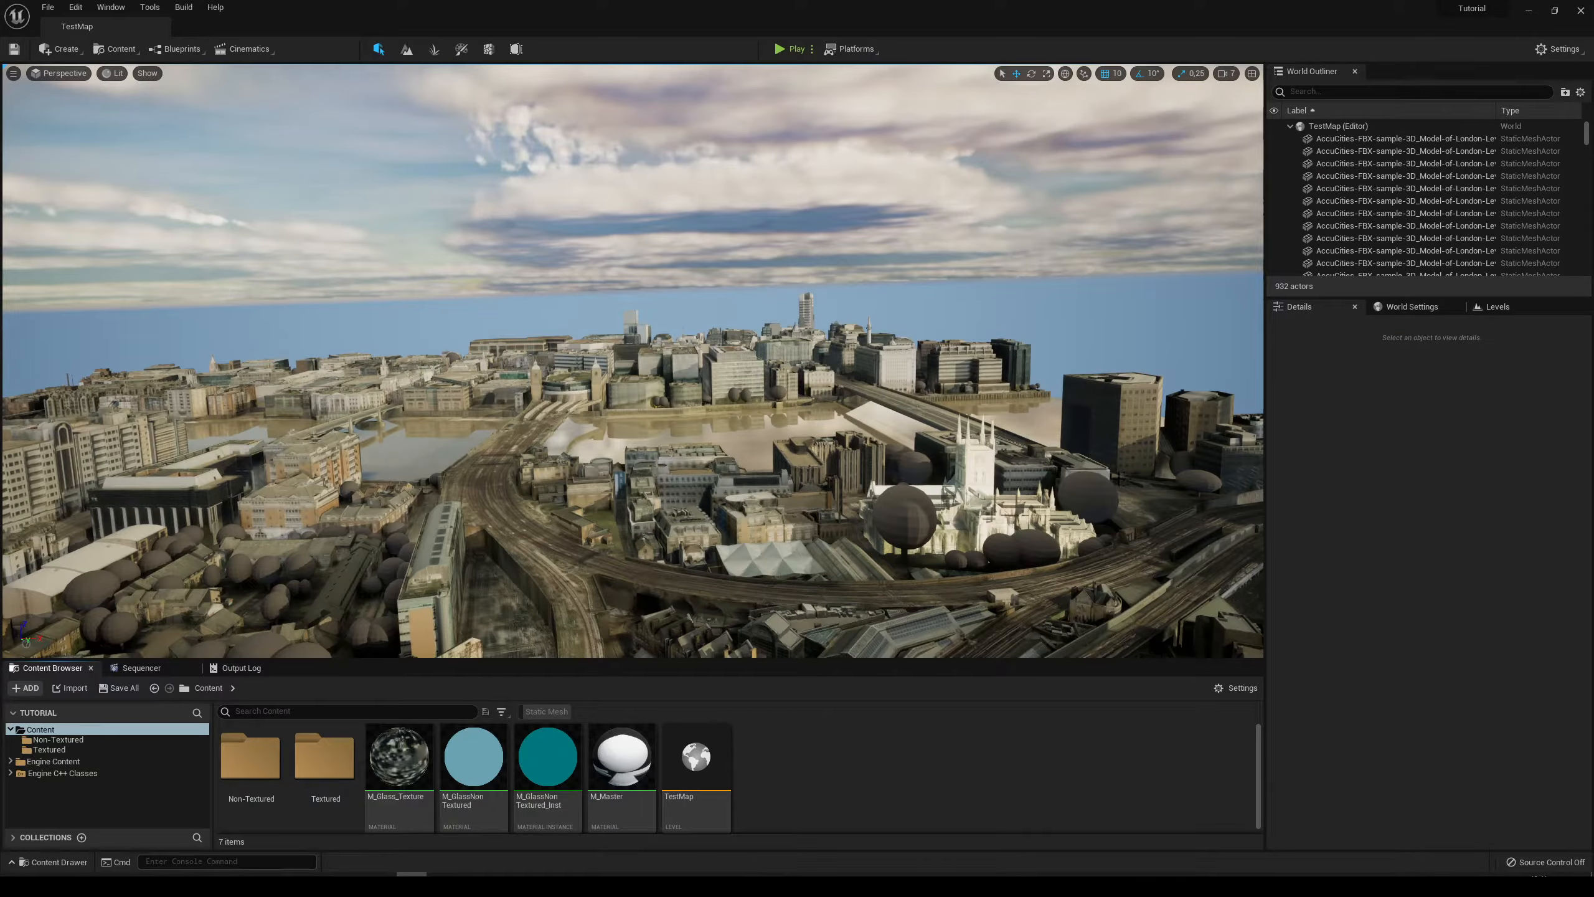
right_click_drag(625, 417, 813, 434)
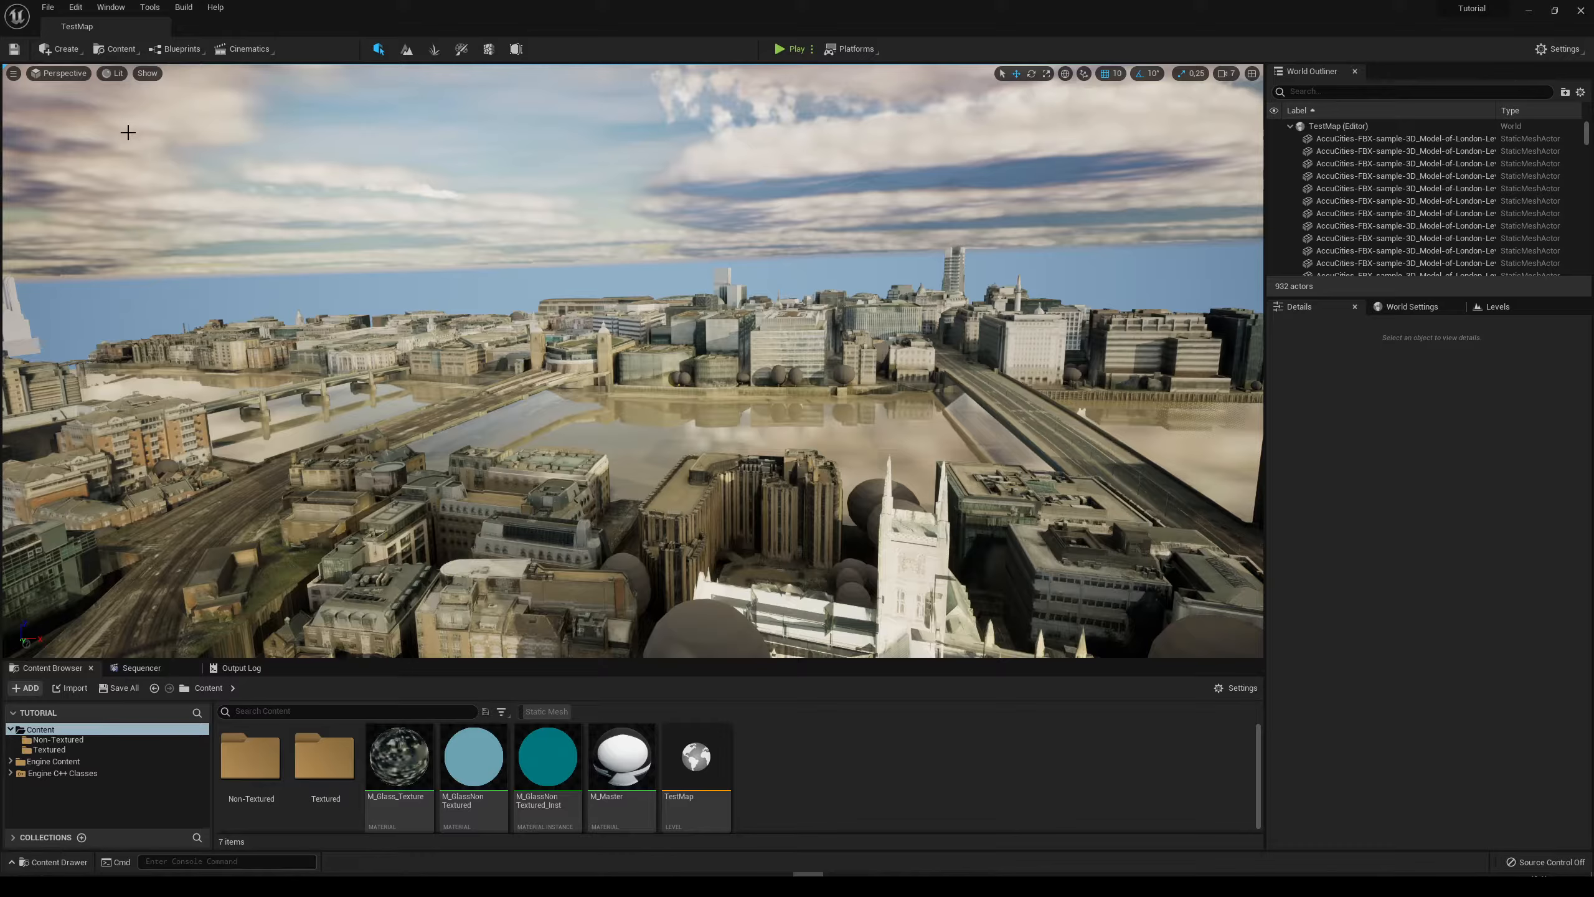
key("s")
mouse_move(128, 133)
right_mouse_down()
mouse_move(171, 127)
mouse_move(116, 136)
right_mouse_up()
key("w")
right_click(370, 189)
left_click(269, 252)
left_click(580, 255)
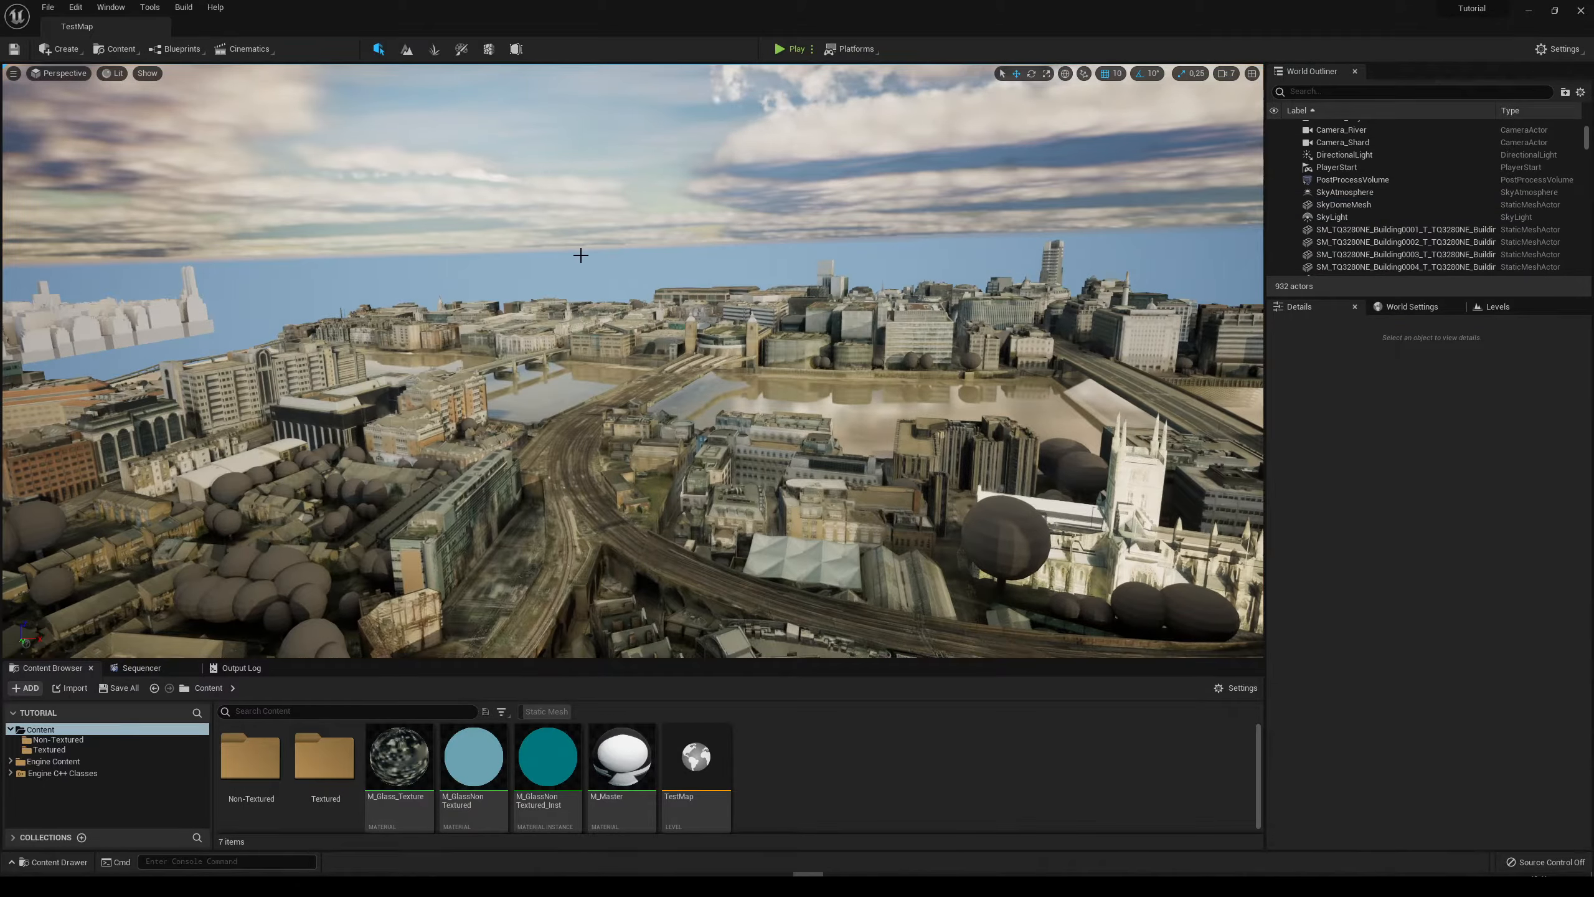
Inspect the Shard and its neighbouring towers, ending with a view of the cathedral and bridges.
right_click_drag(581, 255, 803, 268)
key("w")
key("s")
key("w")
key("s")
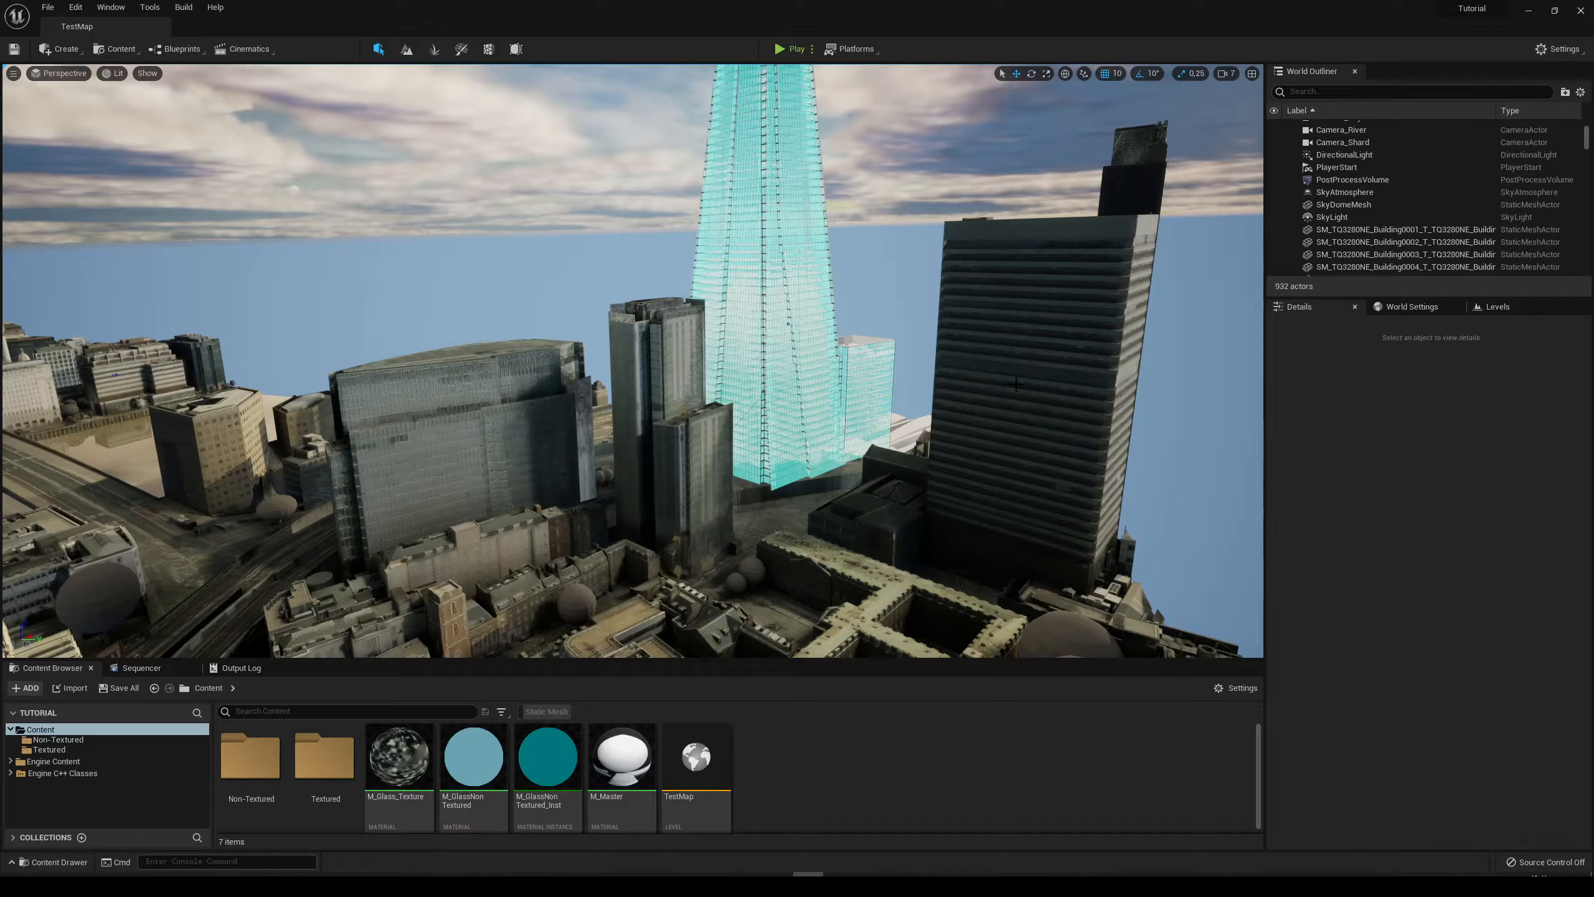
right_click_drag(1016, 383, 336, 149)
key("w")
key("s")
key("w")
key("w")
right_click_drag(107, 150, 465, 227)
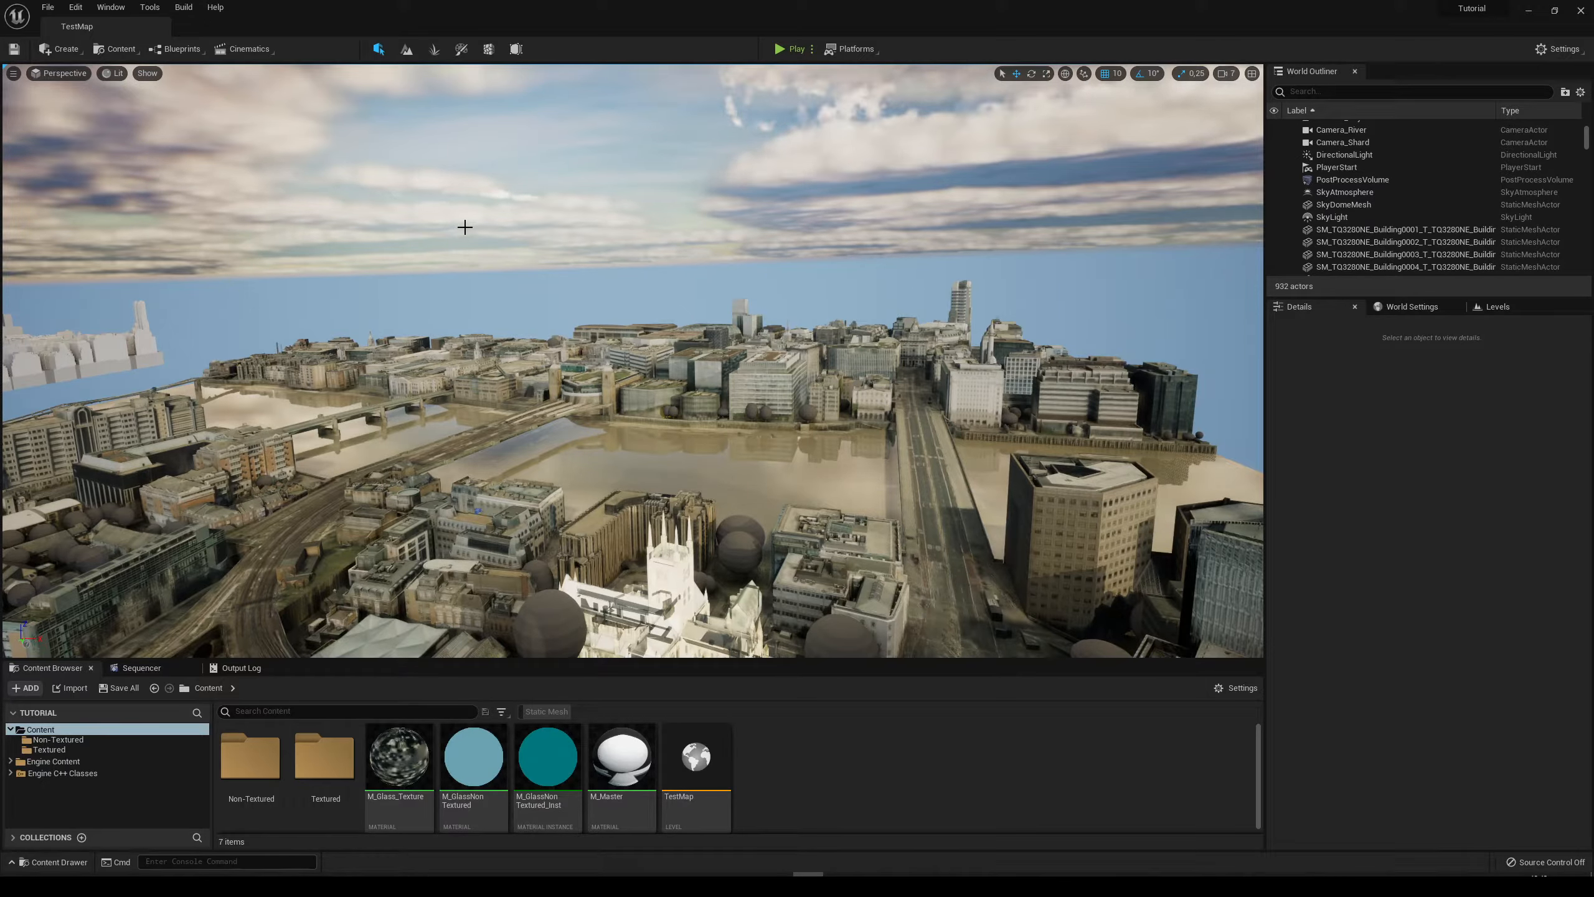
Examine the riverside buildings and bridges up close for texture detail.
right_click_drag(465, 227, 498, 308)
key("w")
key("s")
key("w")
key("w")
key("s")
key("w")
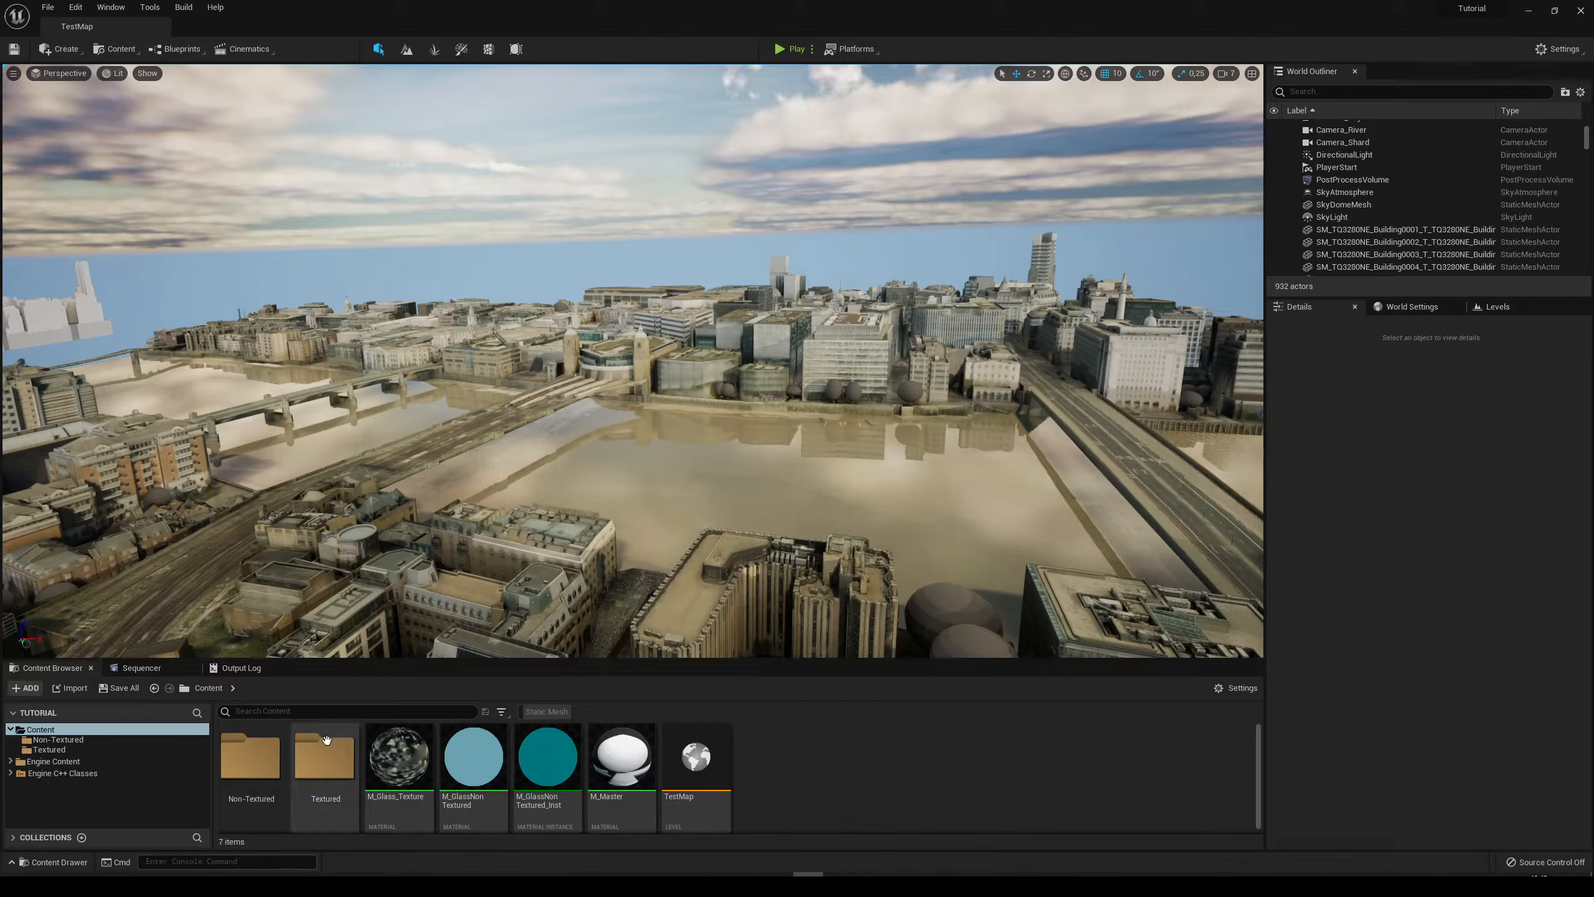
Search the console commands in the Output Log for "texture poo".
left_click(241, 668)
left_click(257, 840)
type("te")
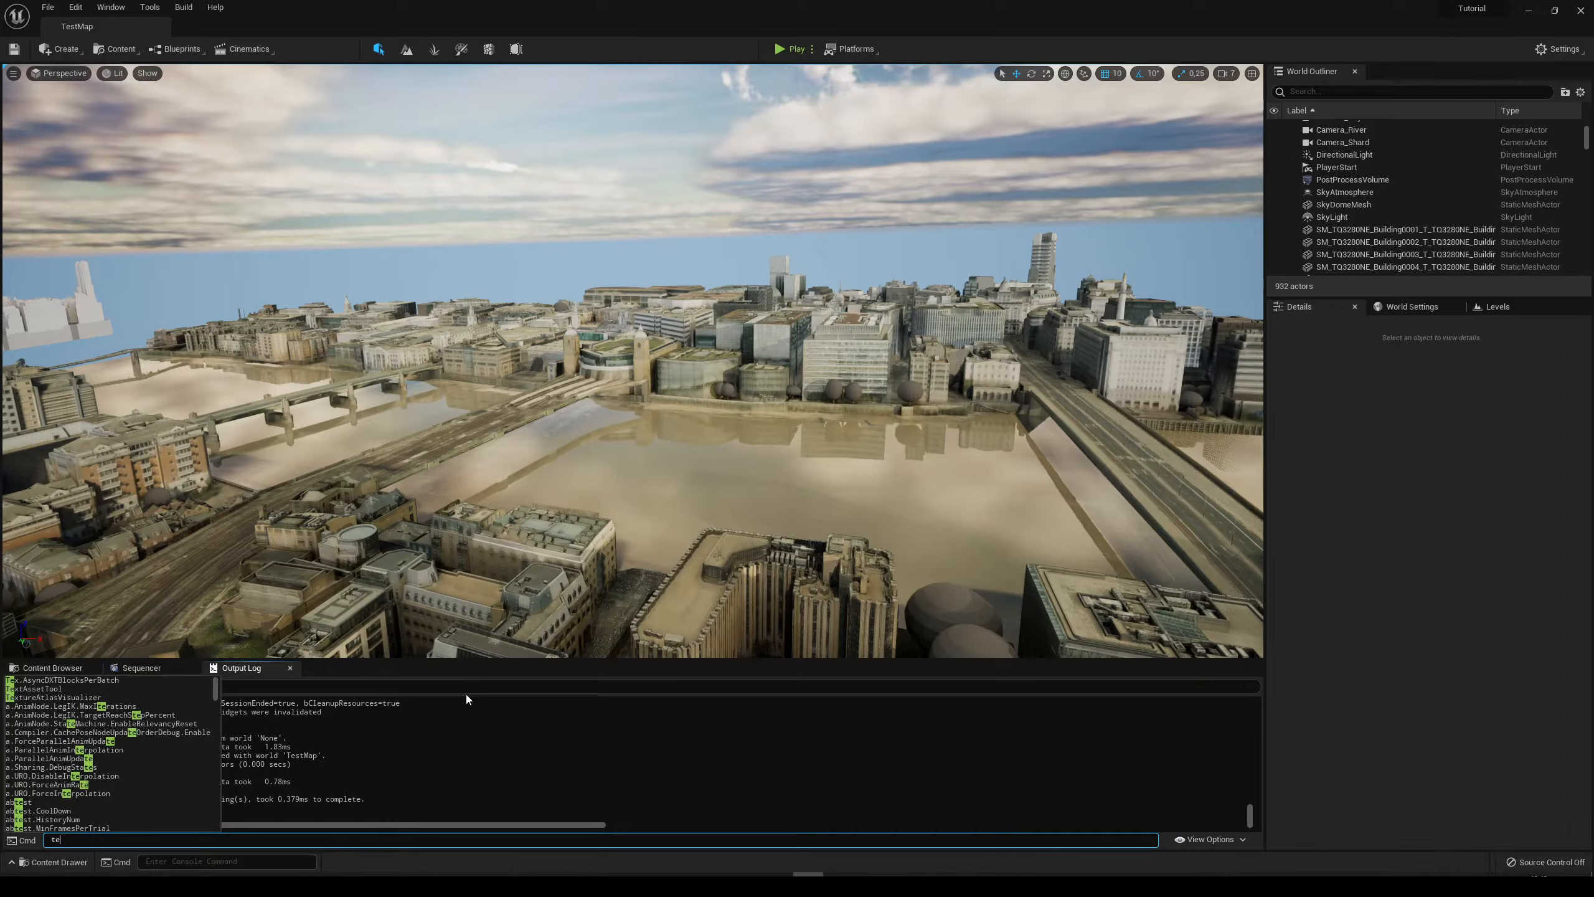
type("xture poo")
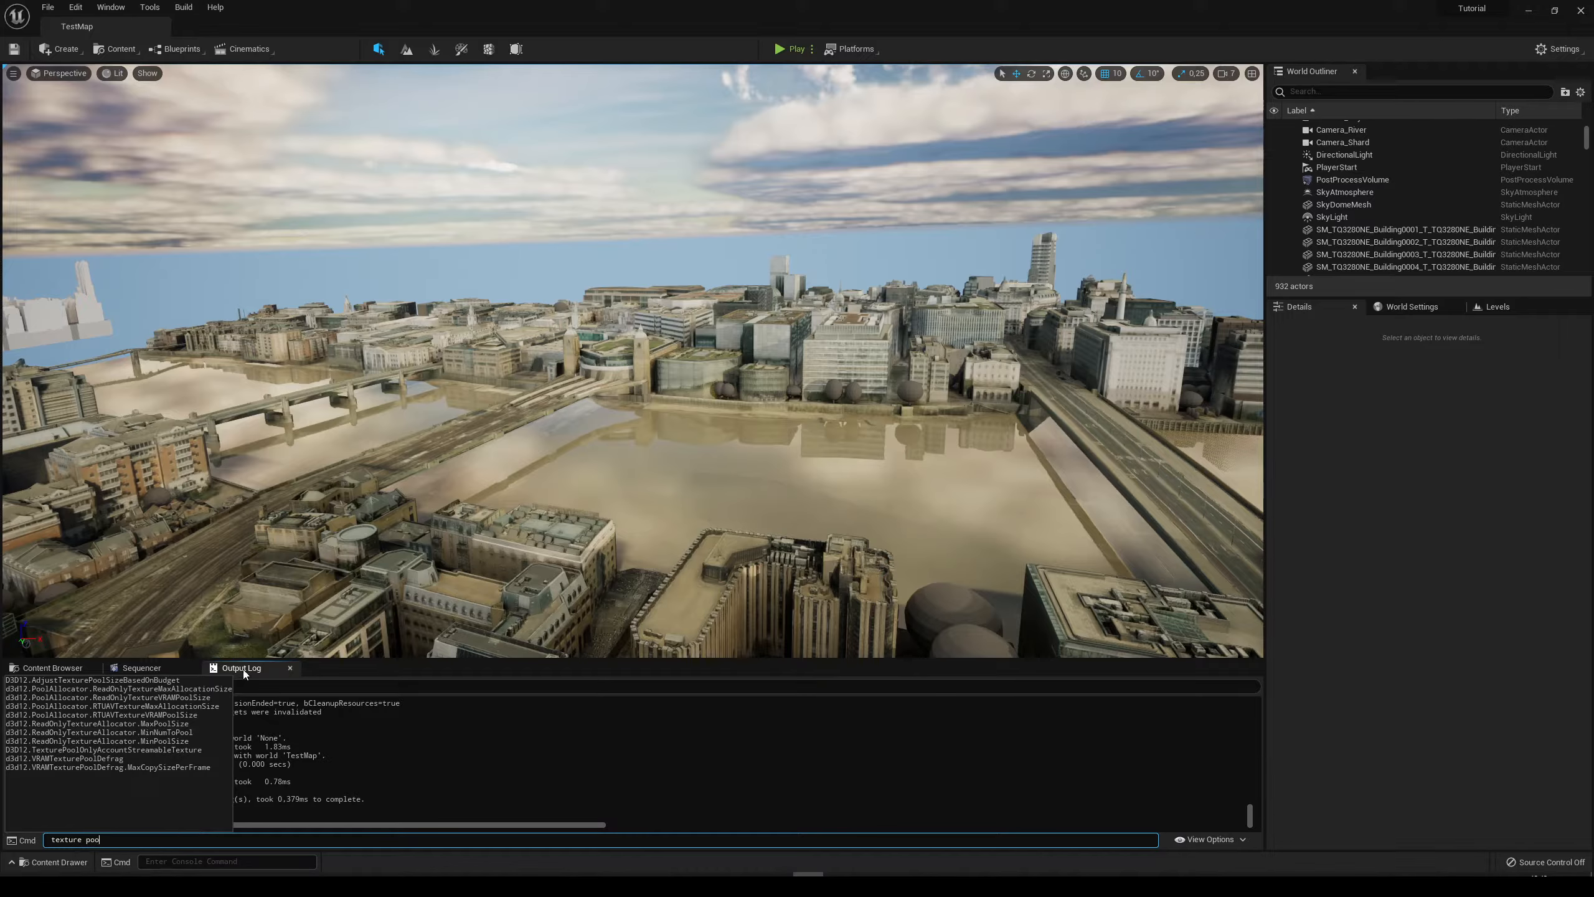
left_click(56, 668)
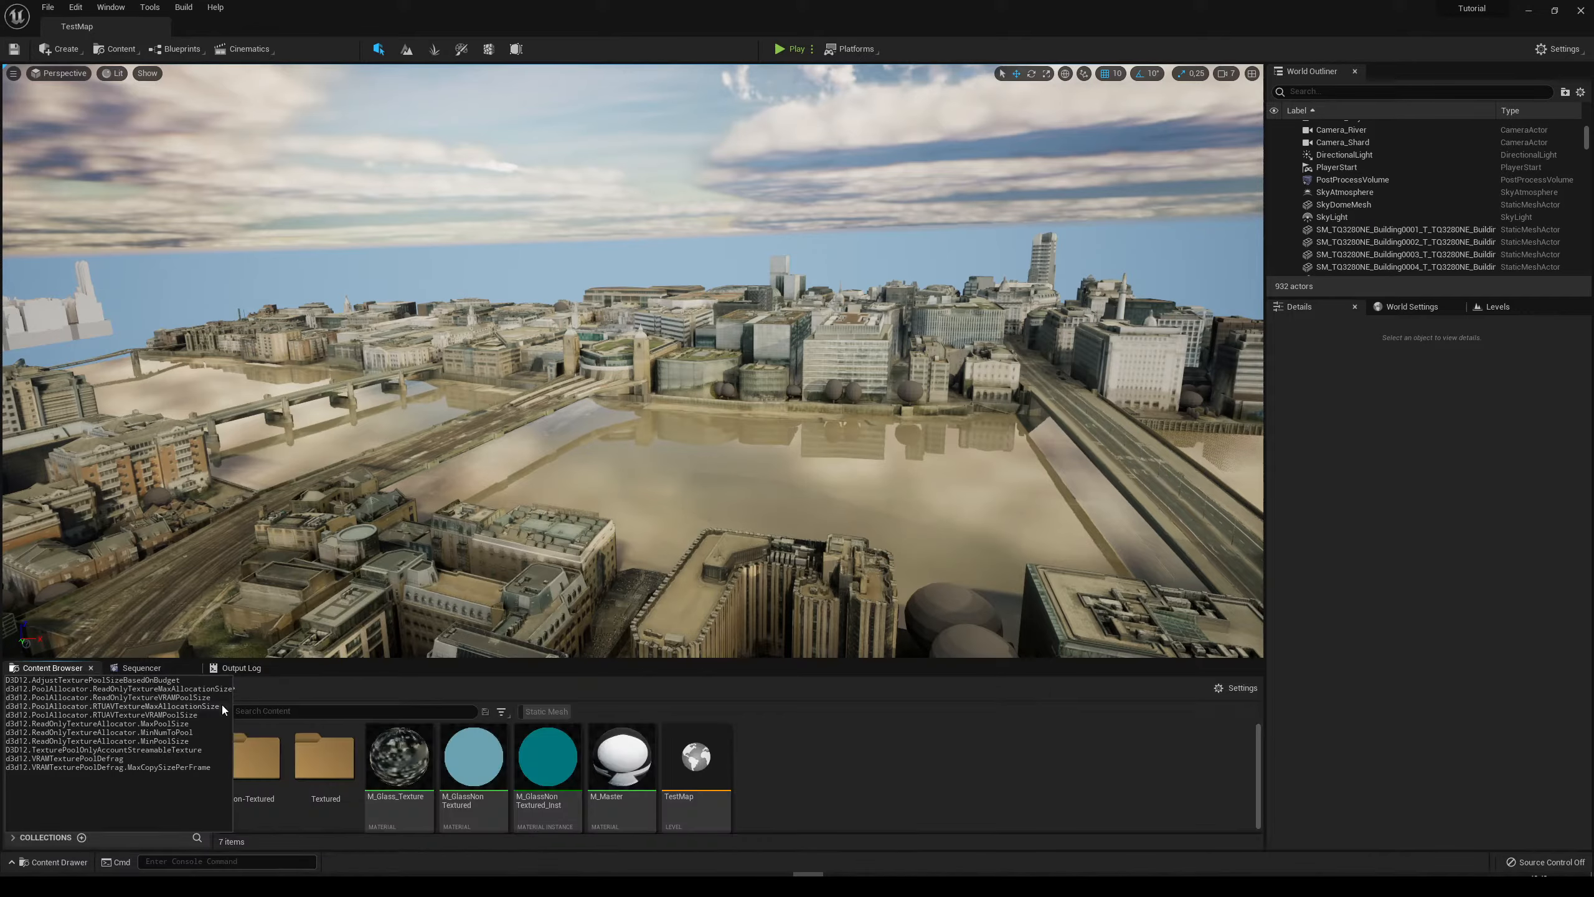
left_click(233, 668)
left_click(60, 669)
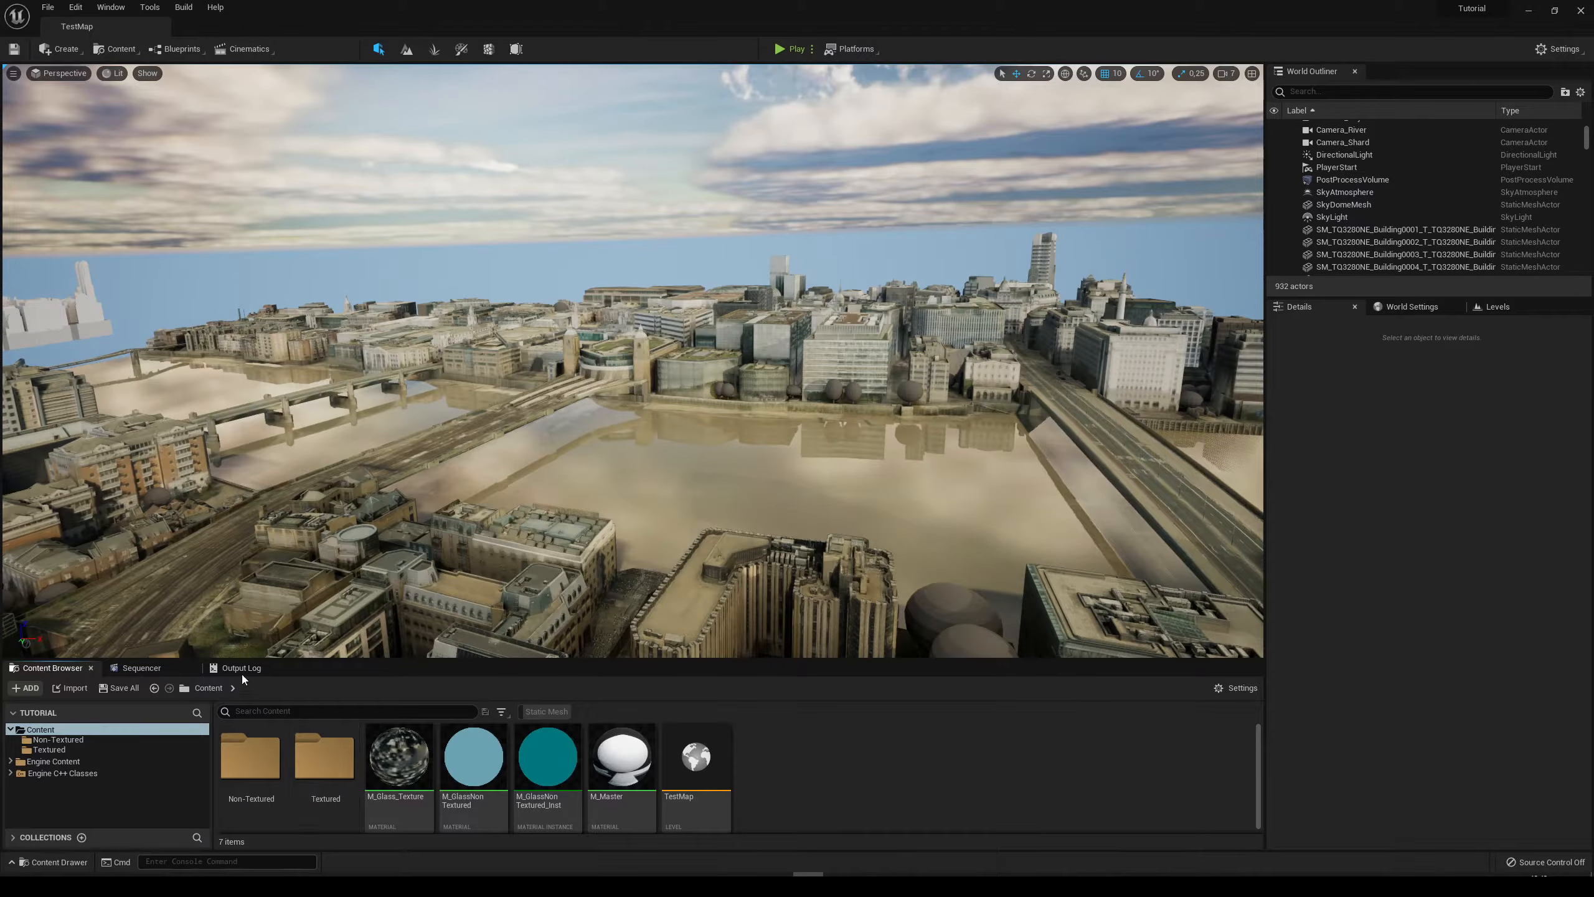
left_click(141, 668)
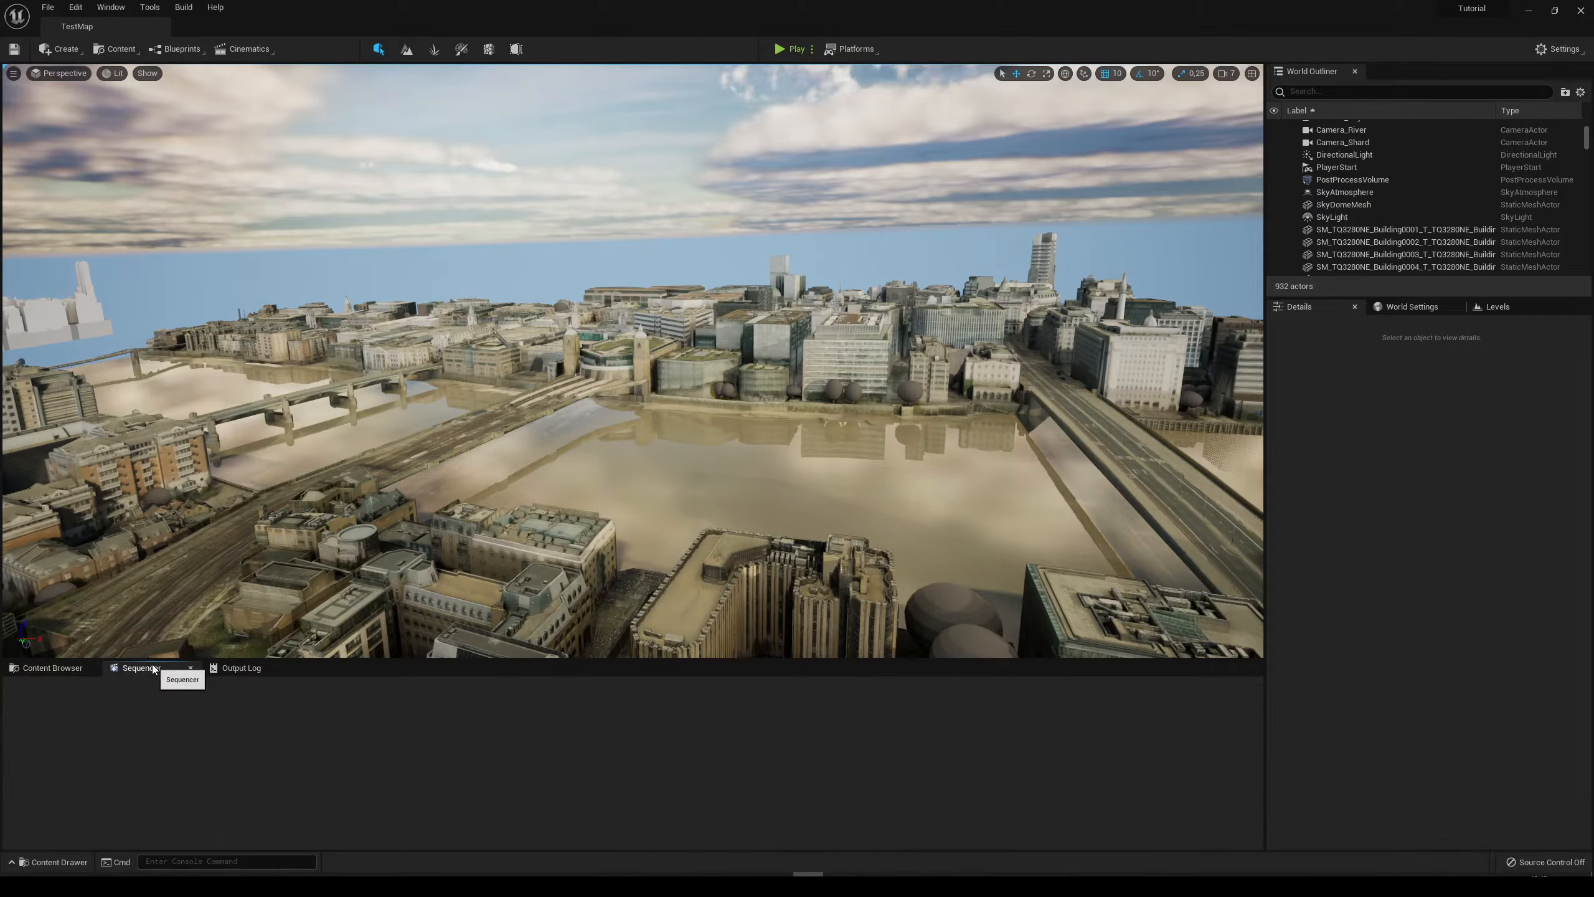
left_click(234, 669)
left_click(54, 668)
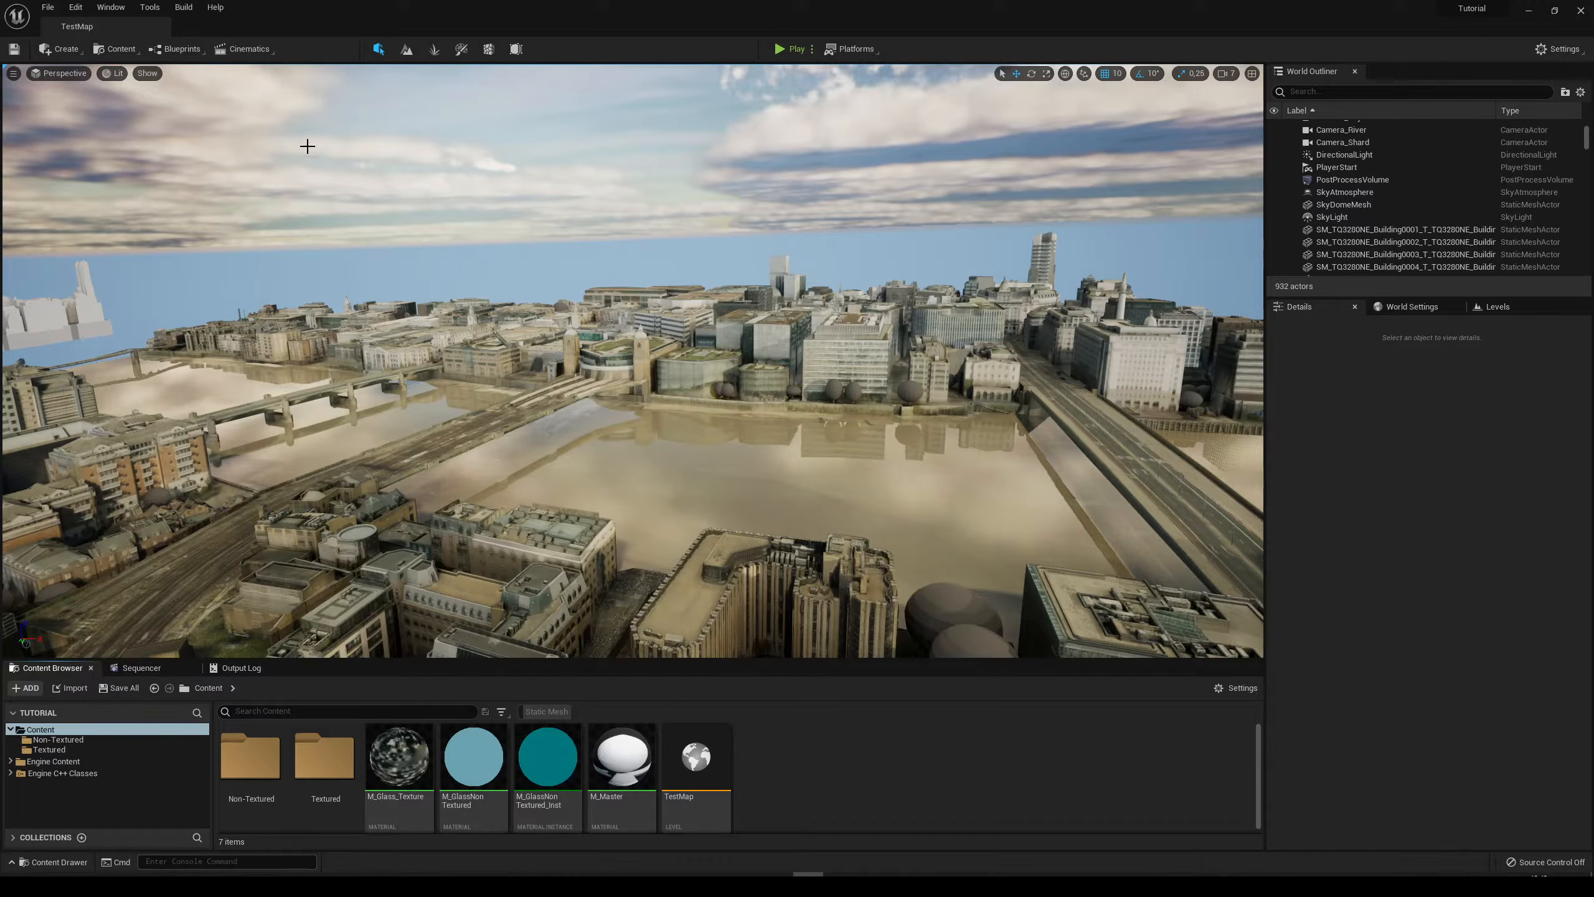
Show the Output Log and replace the unfinished console text with r.TextureStreaming 0 to disable texture streaming.
left_click(110, 7)
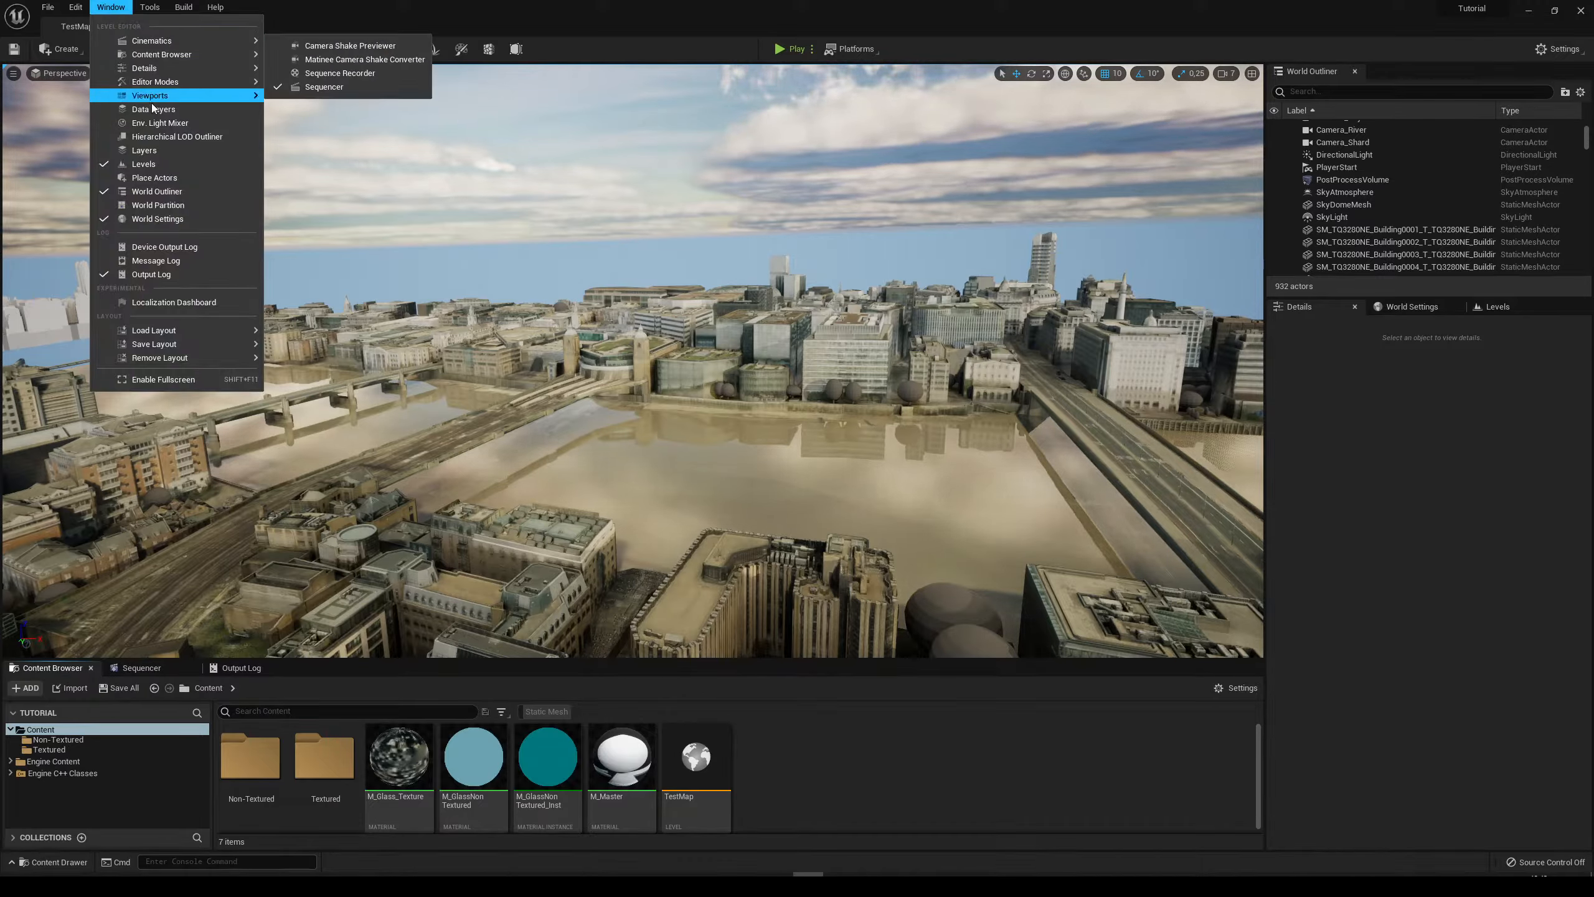
left_click(162, 275)
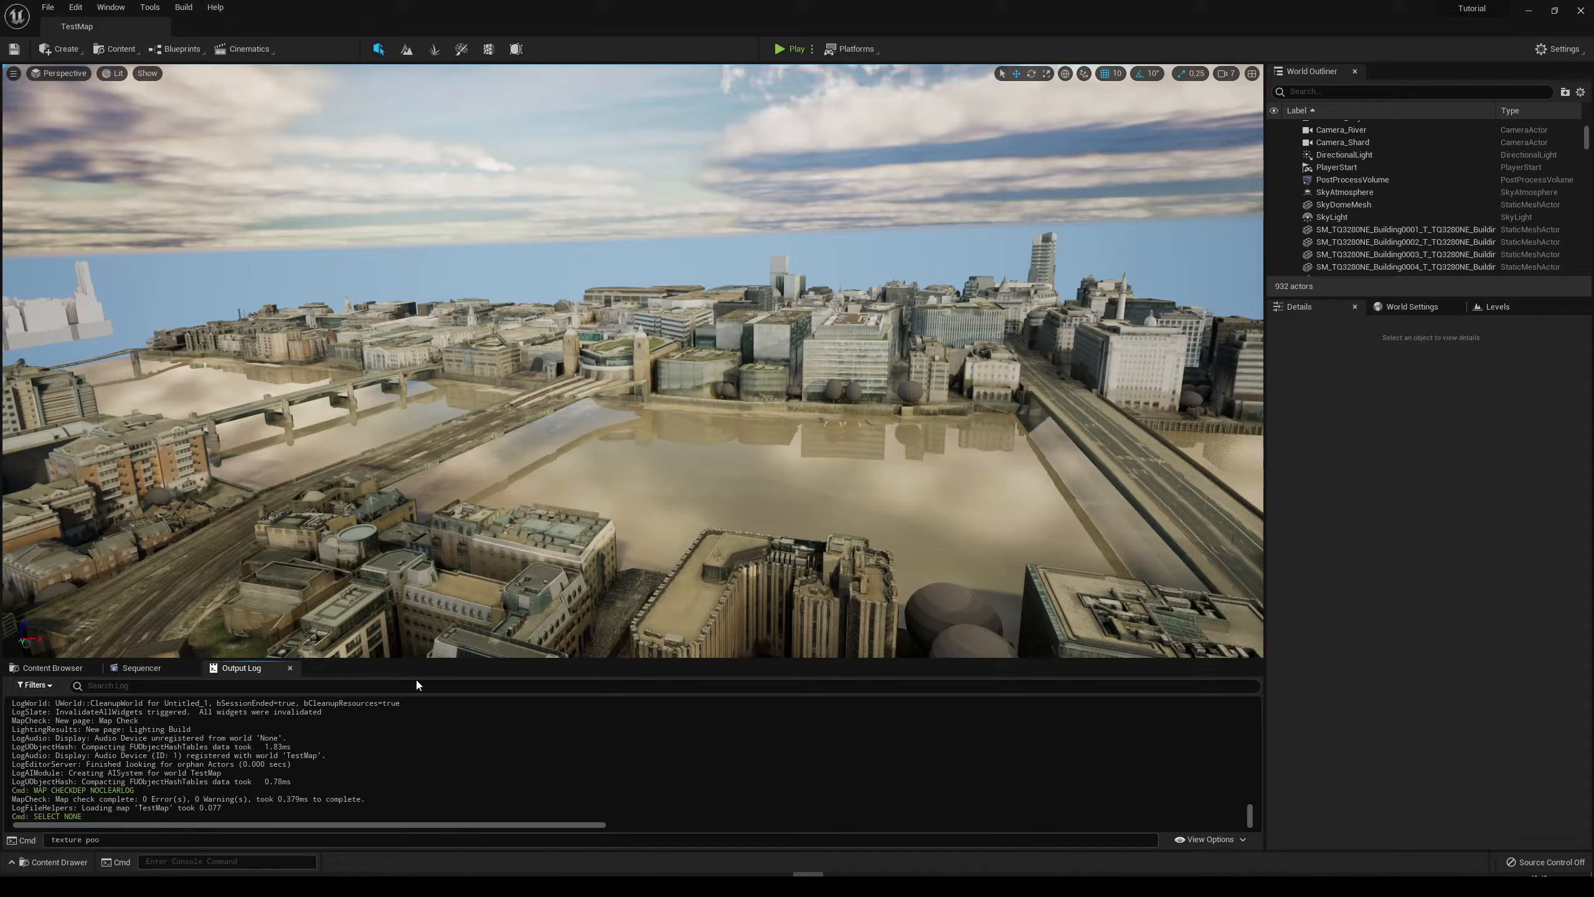
left_click(147, 842)
key("ctrl+a")
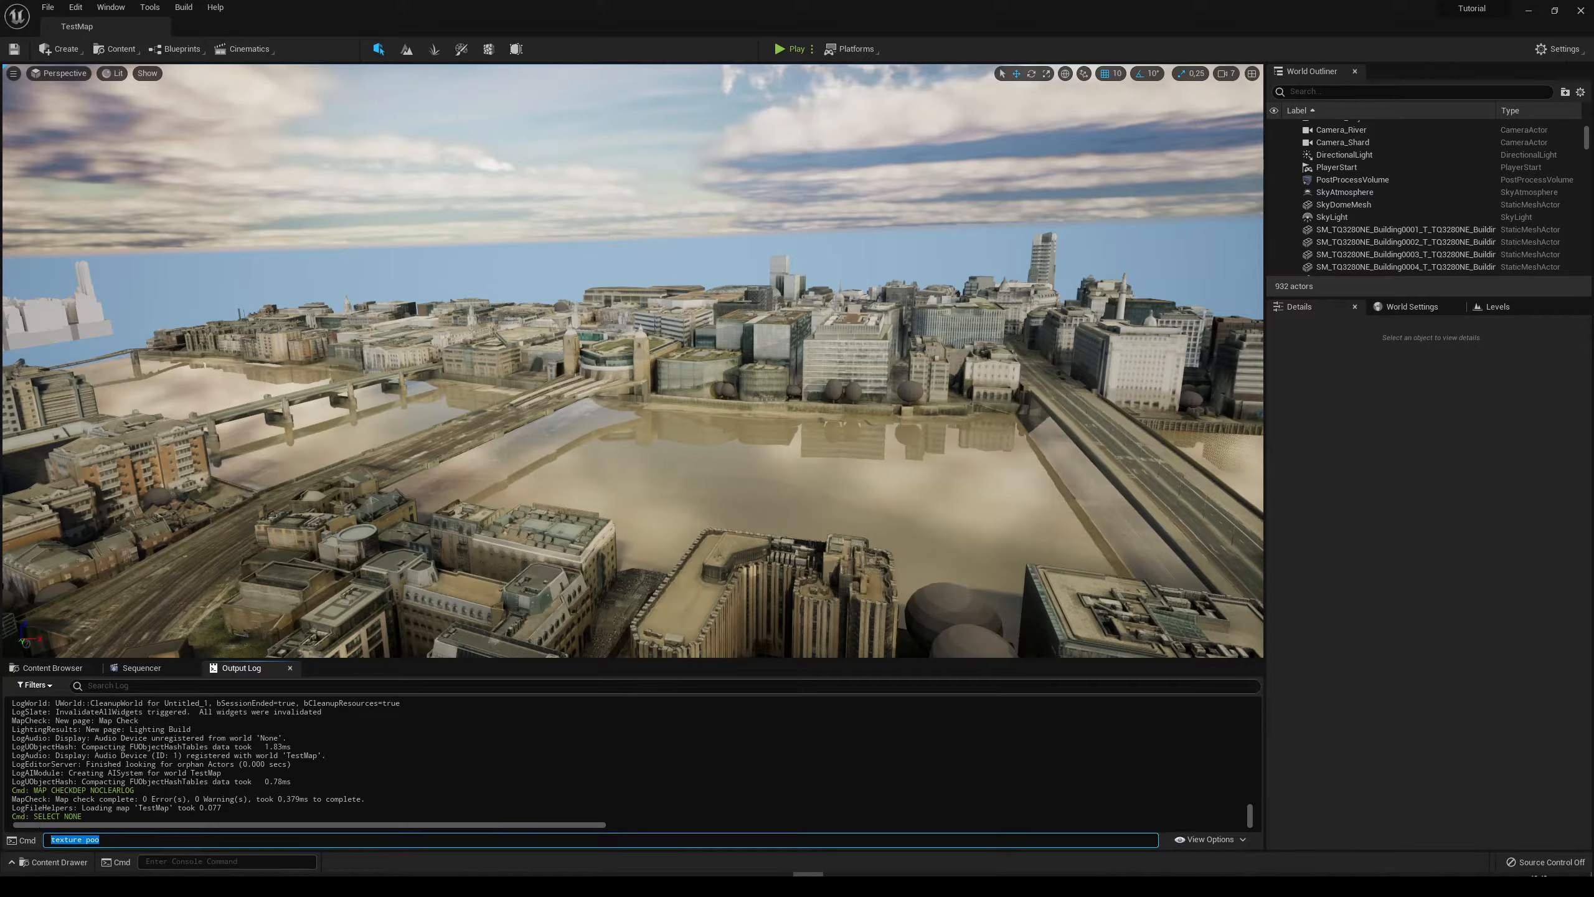
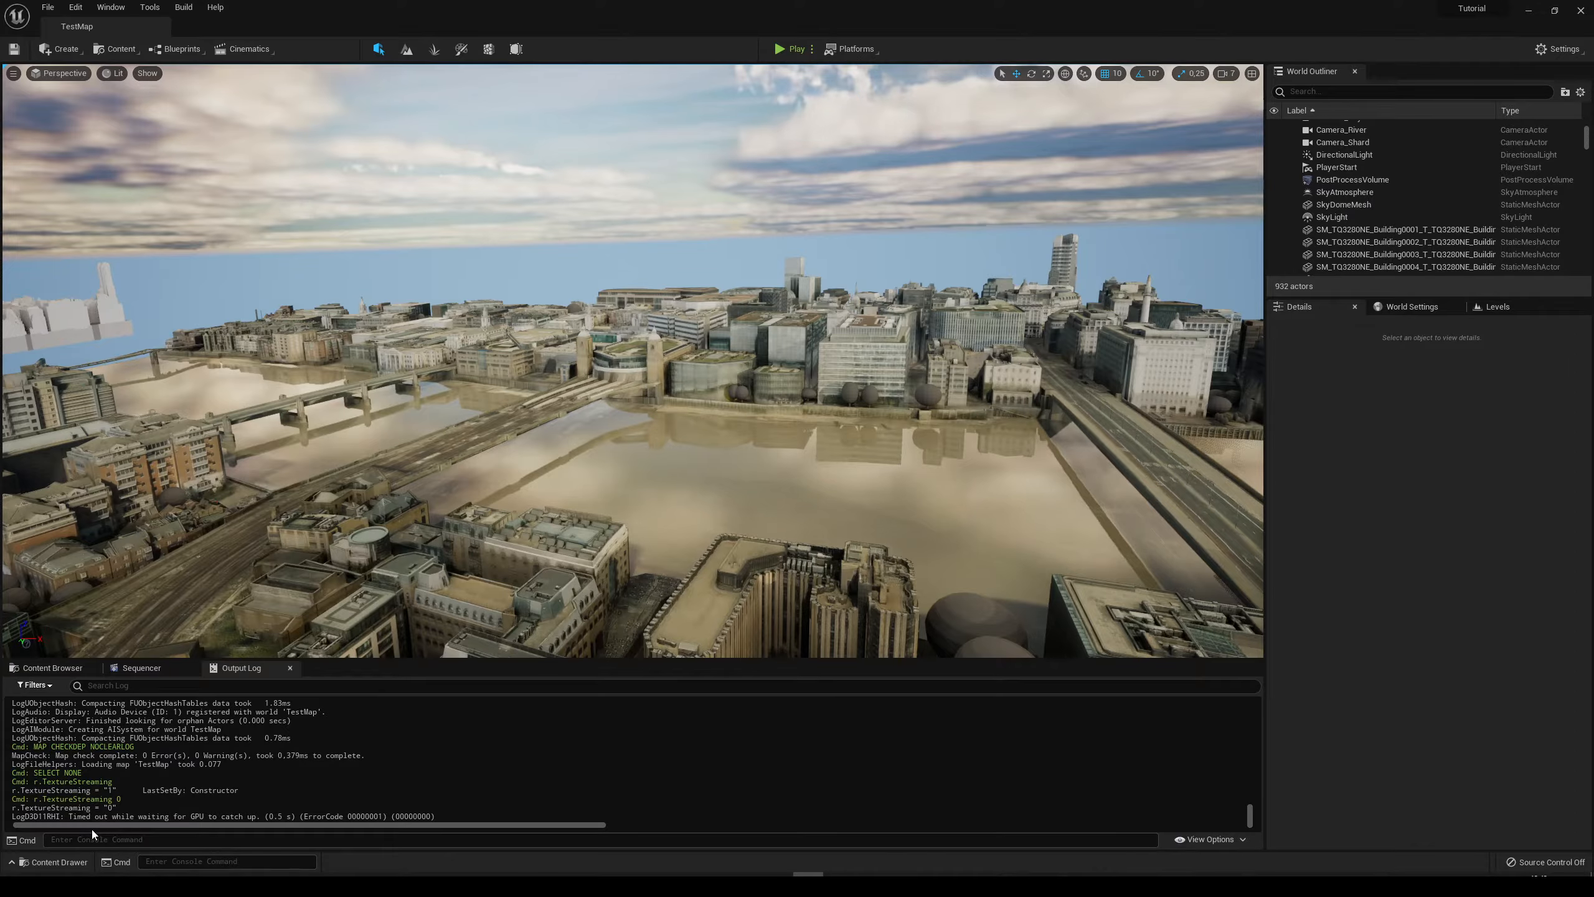
Return to the Content Browser and check the building textures along the river with texture streaming disabled.
key("s")
key("a")
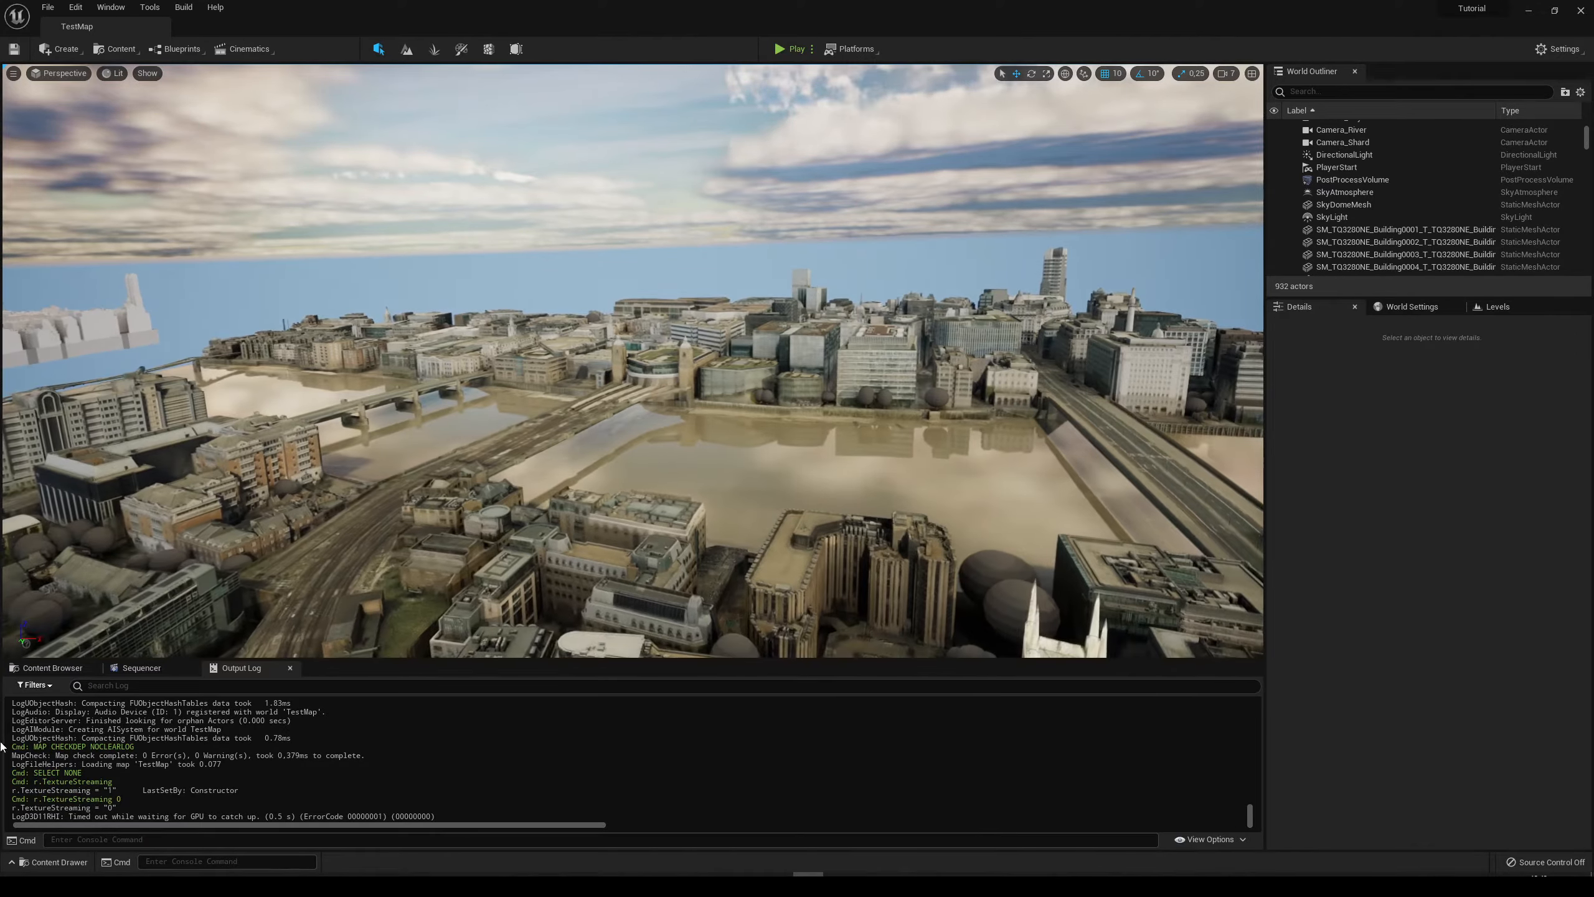
left_click(56, 668)
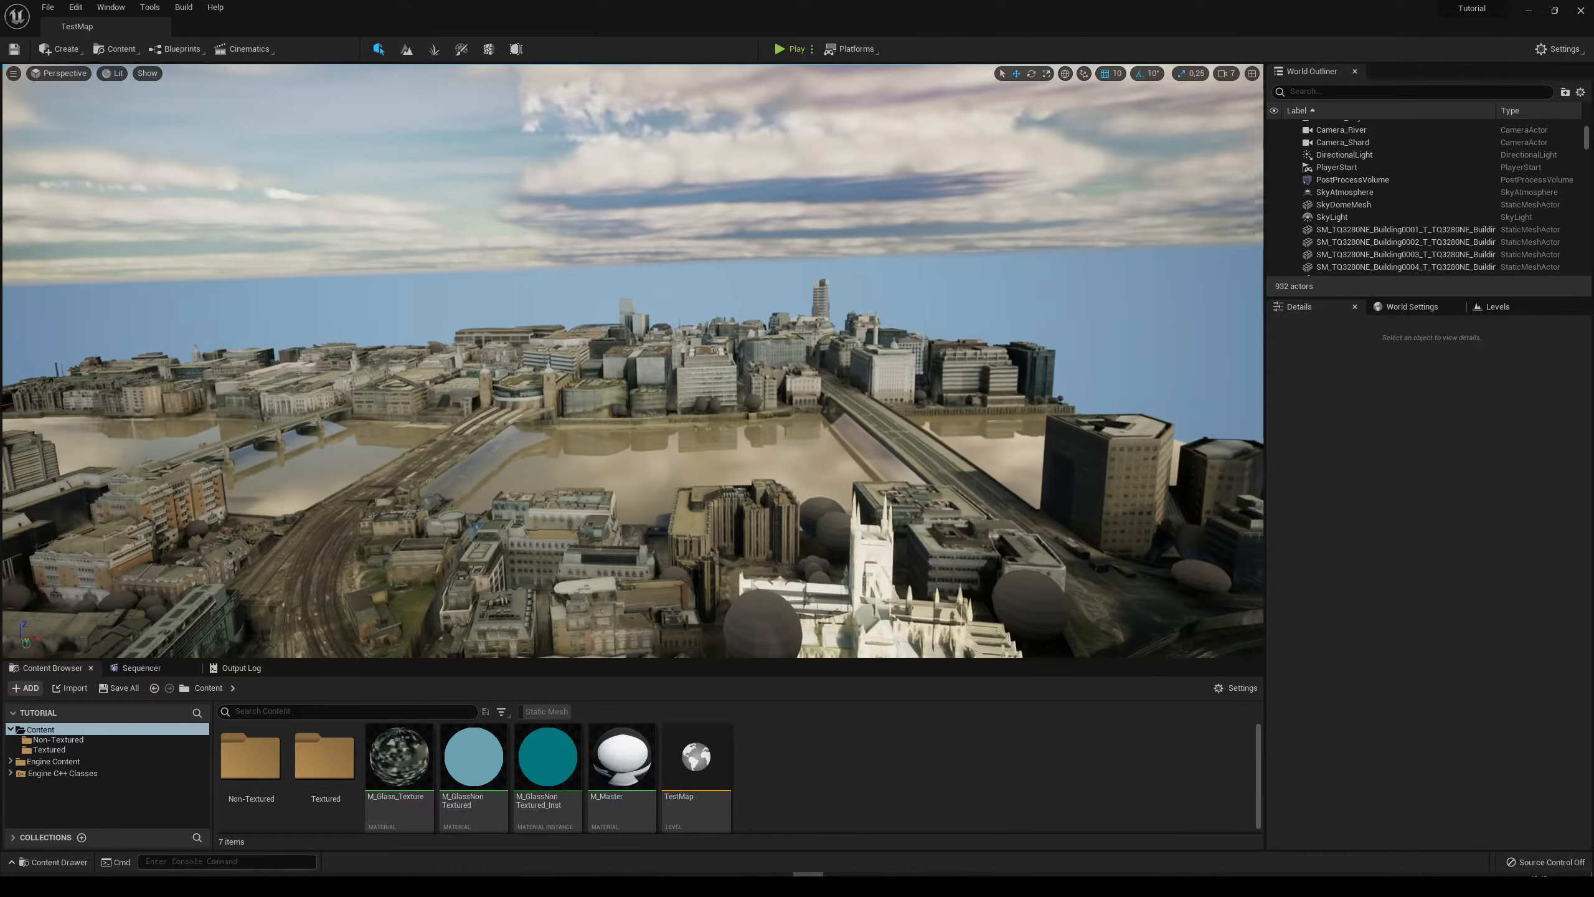
mouse_move(633, 361)
right_mouse_down()
mouse_move(816, 364)
mouse_move(464, 370)
mouse_move(646, 347)
mouse_move(633, 351)
right_mouse_up()
key("s")
key("w")
key("s")
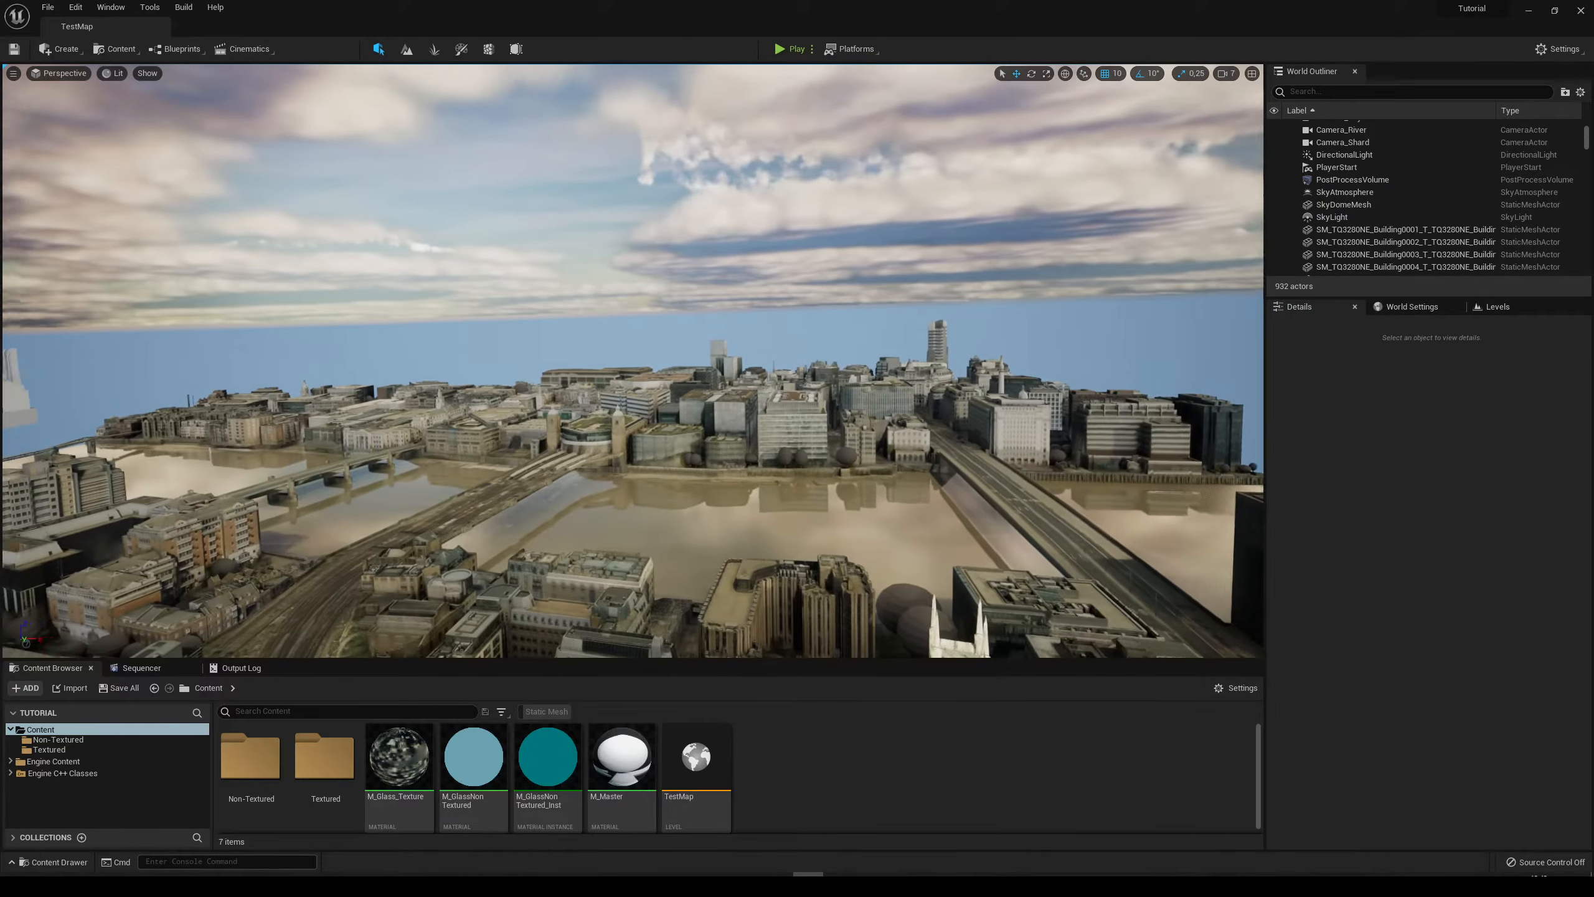
key("w")
mouse_move(659, 523)
right_mouse_down()
mouse_move(630, 534)
mouse_move(659, 536)
right_mouse_up()
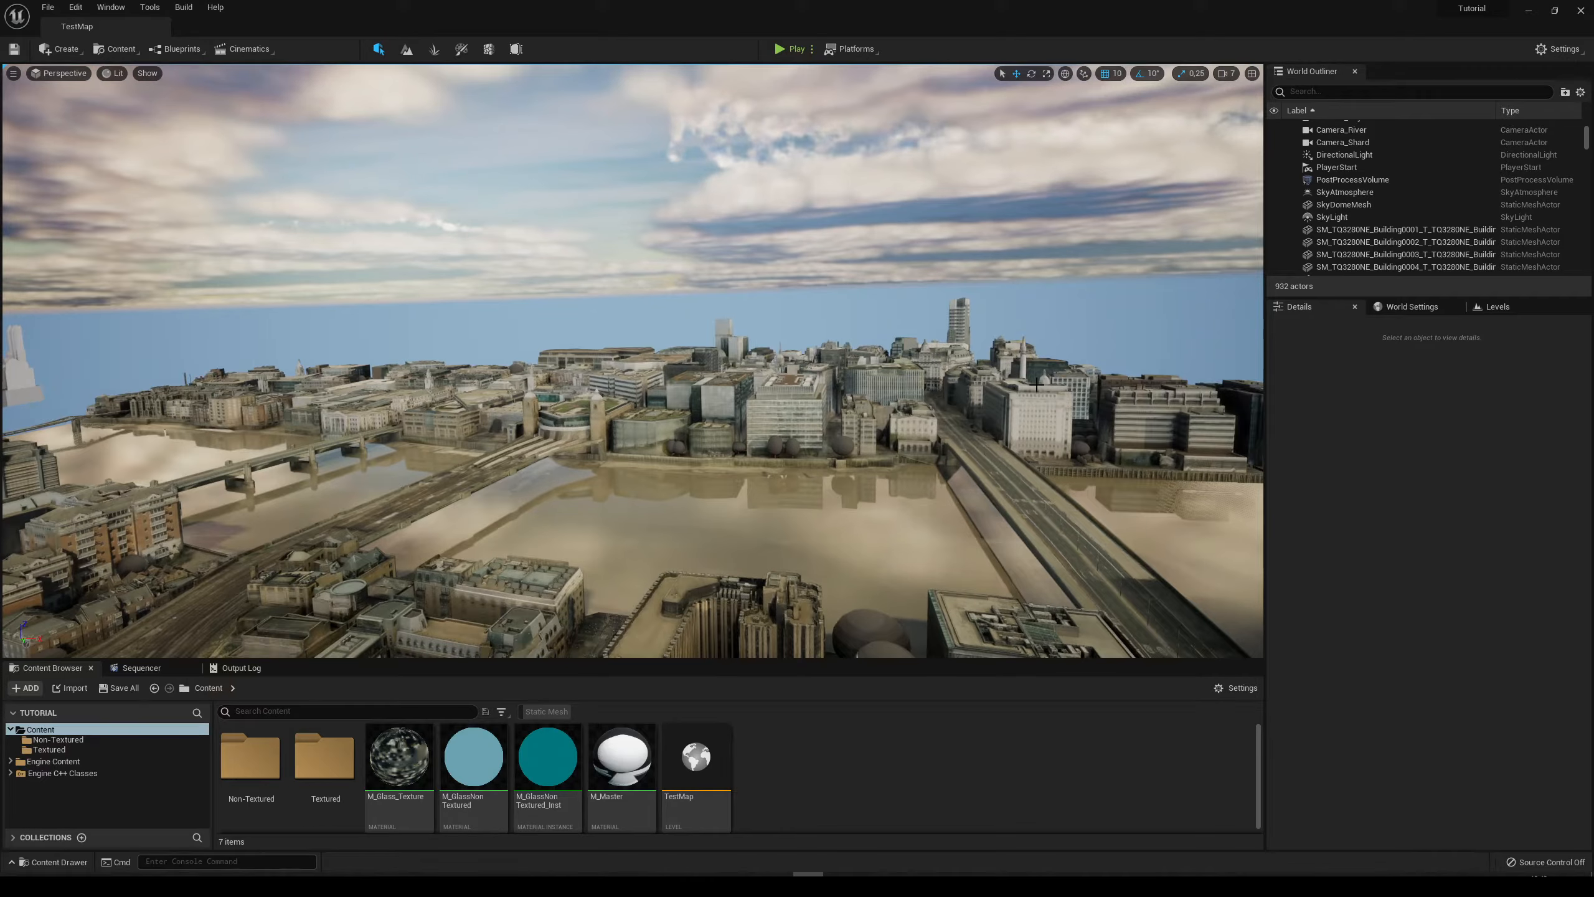
right_click_drag(560, 383, 497, 384)
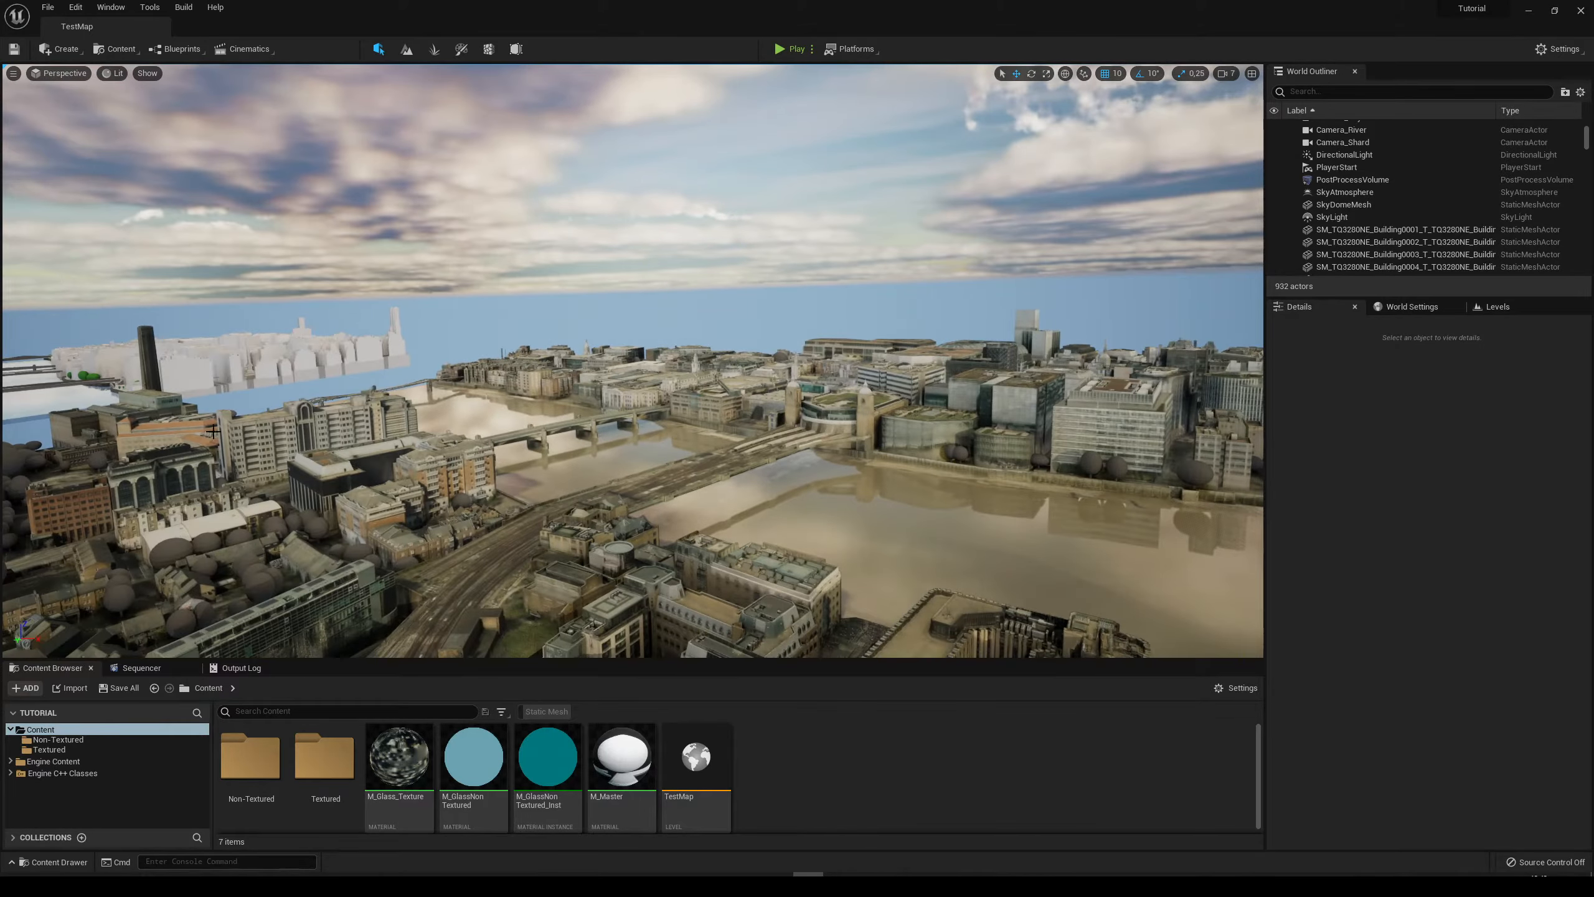
Survey the river, bridges and church area from several viewpoints to check the texture quality across the city.
right_click_drag(424, 305, 502, 308)
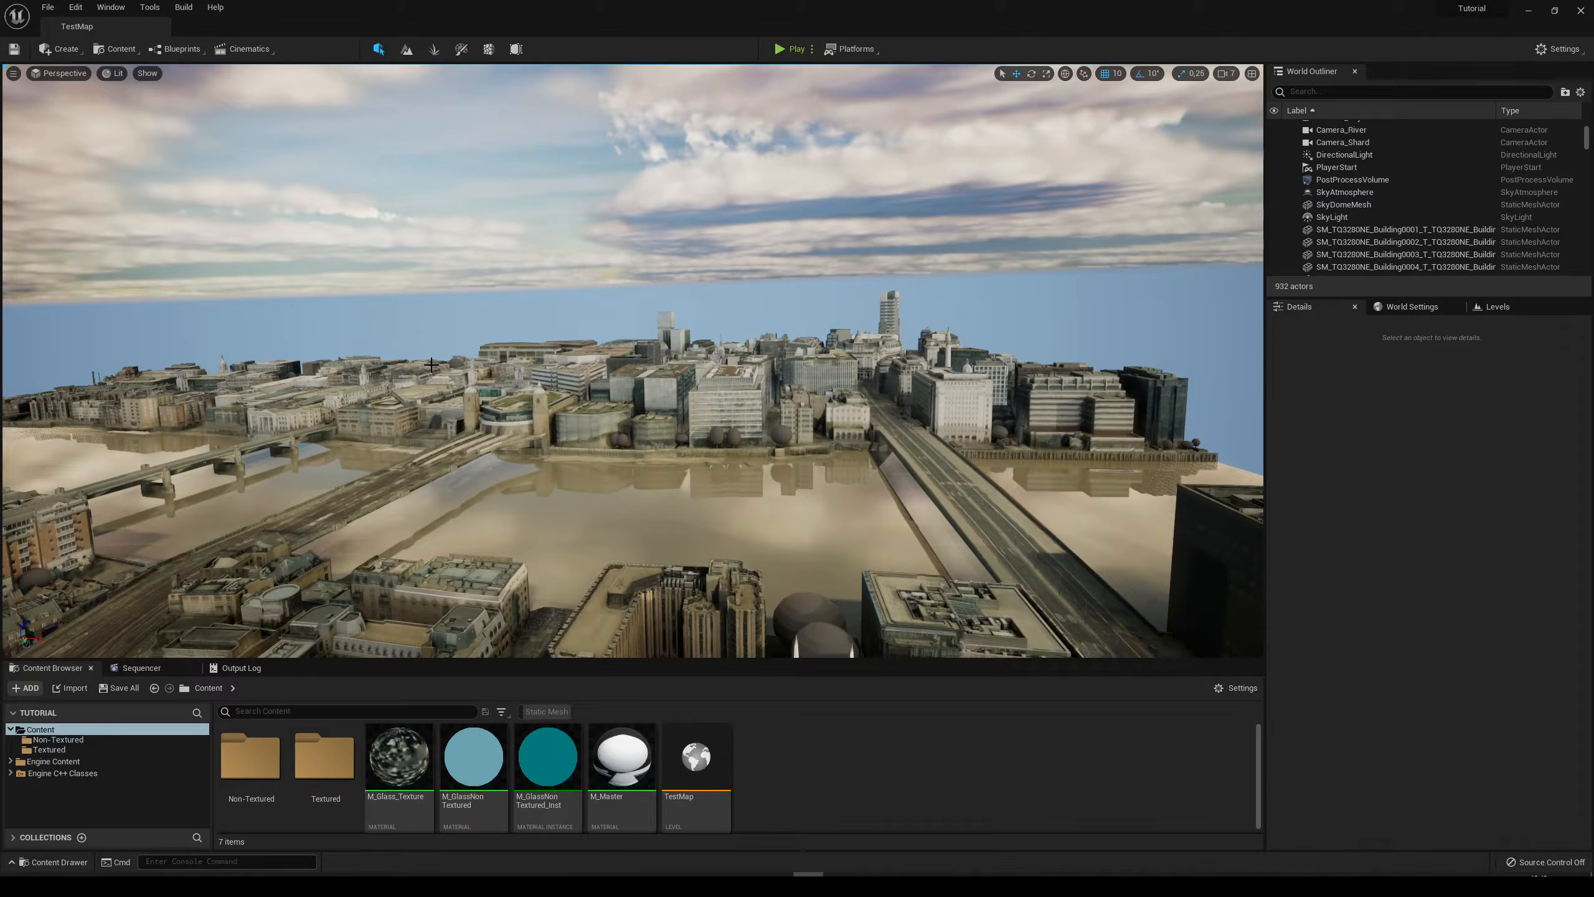
key("s")
right_click_drag(684, 416, 720, 419)
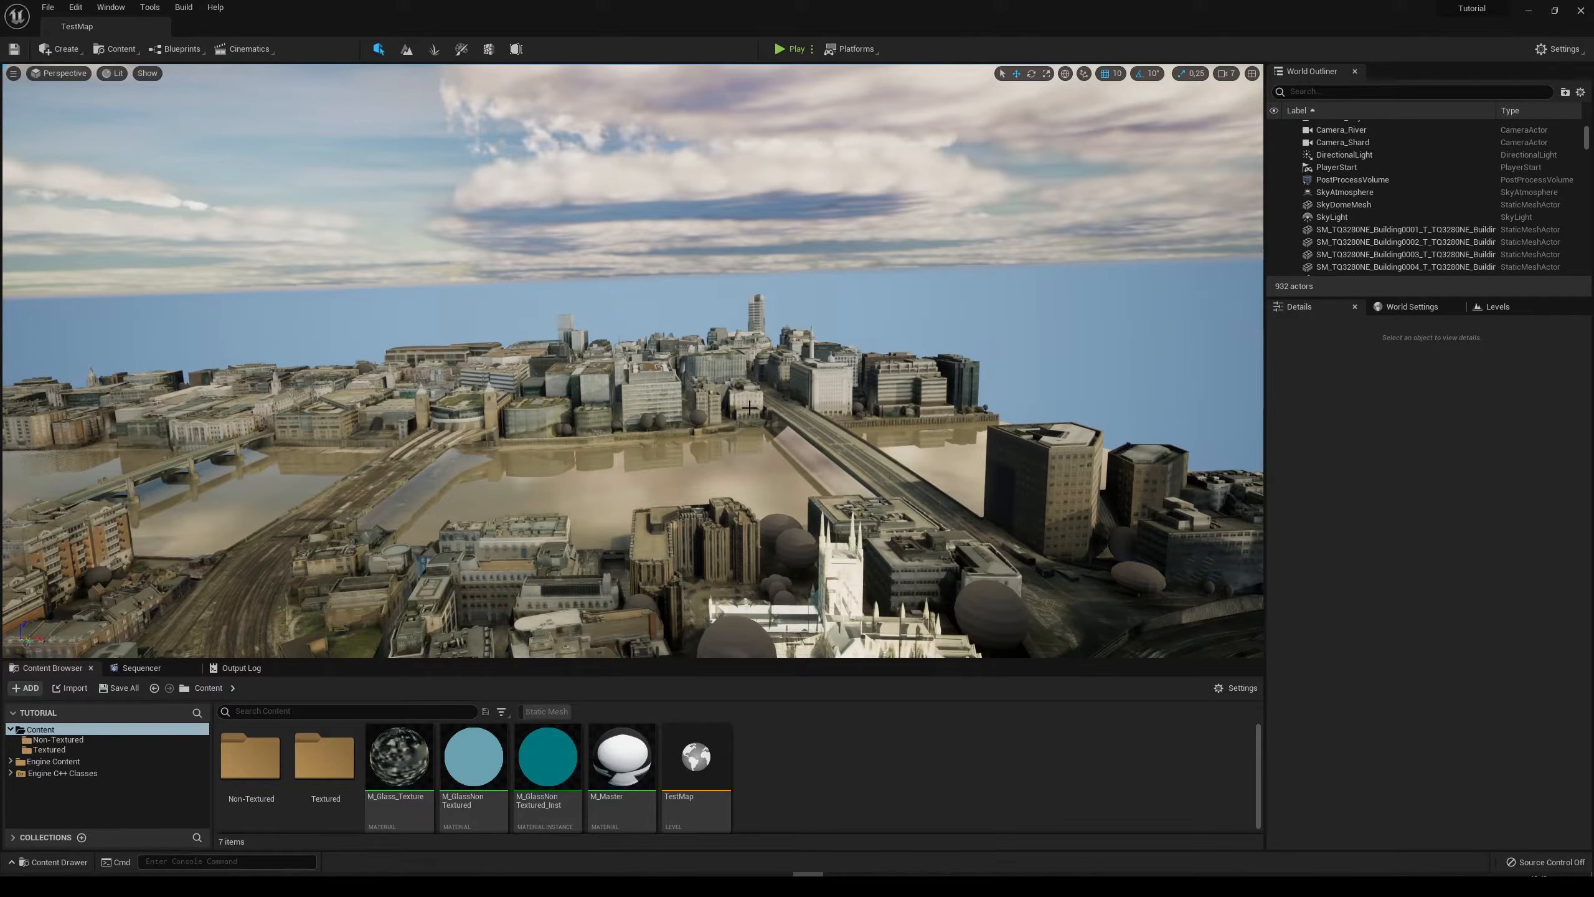
key("s")
mouse_move(749, 407)
right_mouse_down()
mouse_move(766, 425)
mouse_move(750, 430)
right_mouse_up()
key("w")
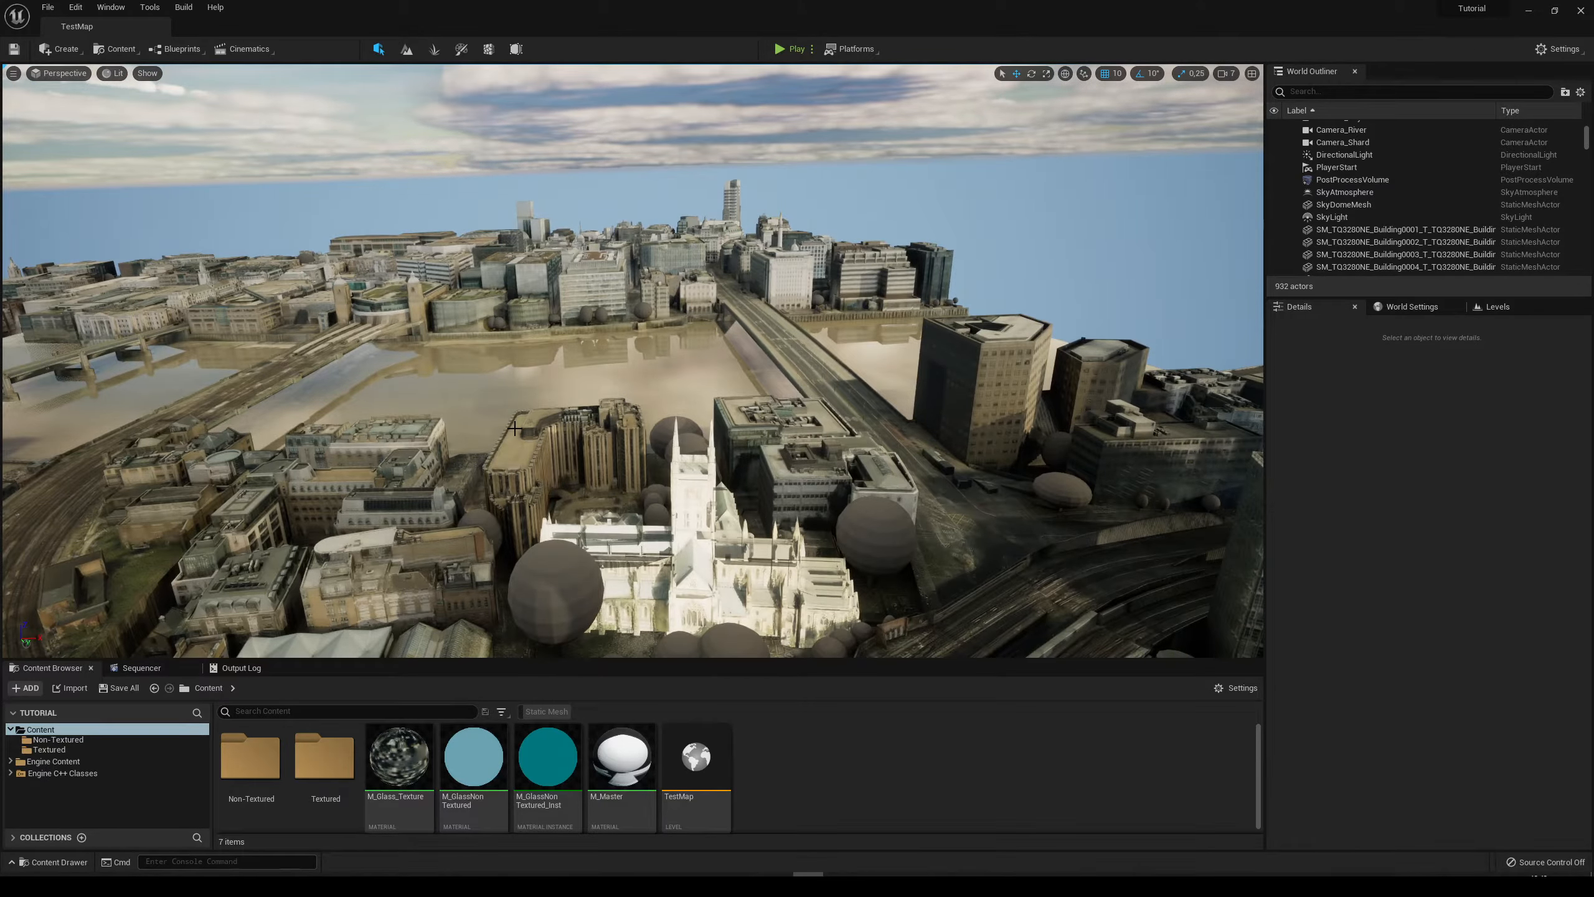
mouse_move(515, 428)
right_mouse_down()
mouse_move(565, 428)
mouse_move(534, 429)
right_mouse_up()
key("w")
right_click_drag(817, 427, 762, 417)
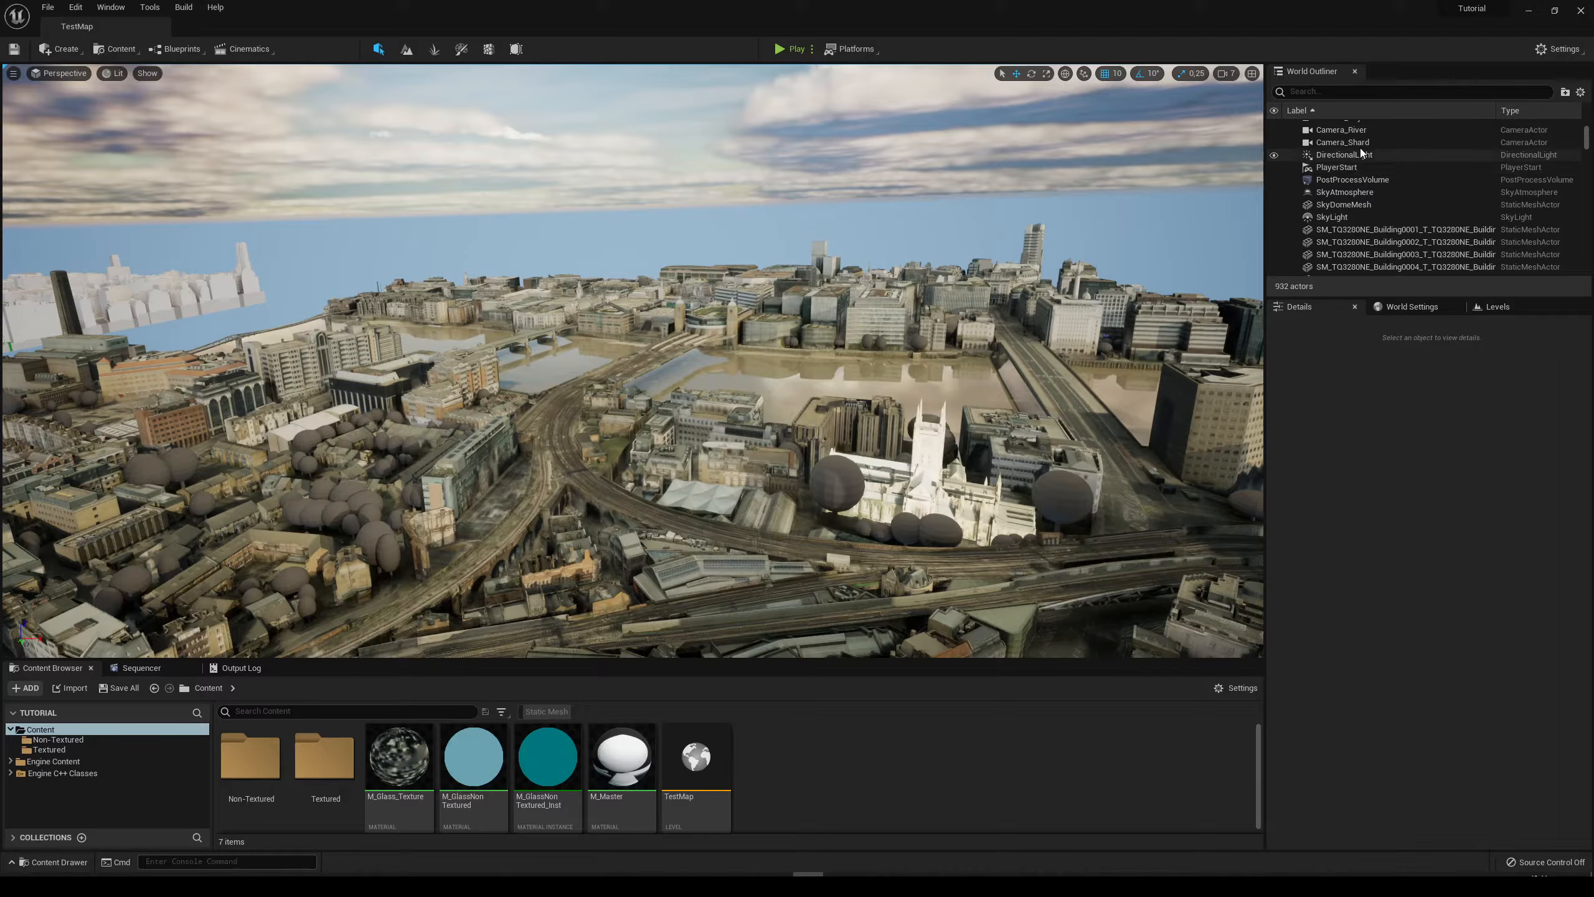
Select the Camera_CityView actor, focus on it and pilot it.
scroll(1360, 151, "up", 3)
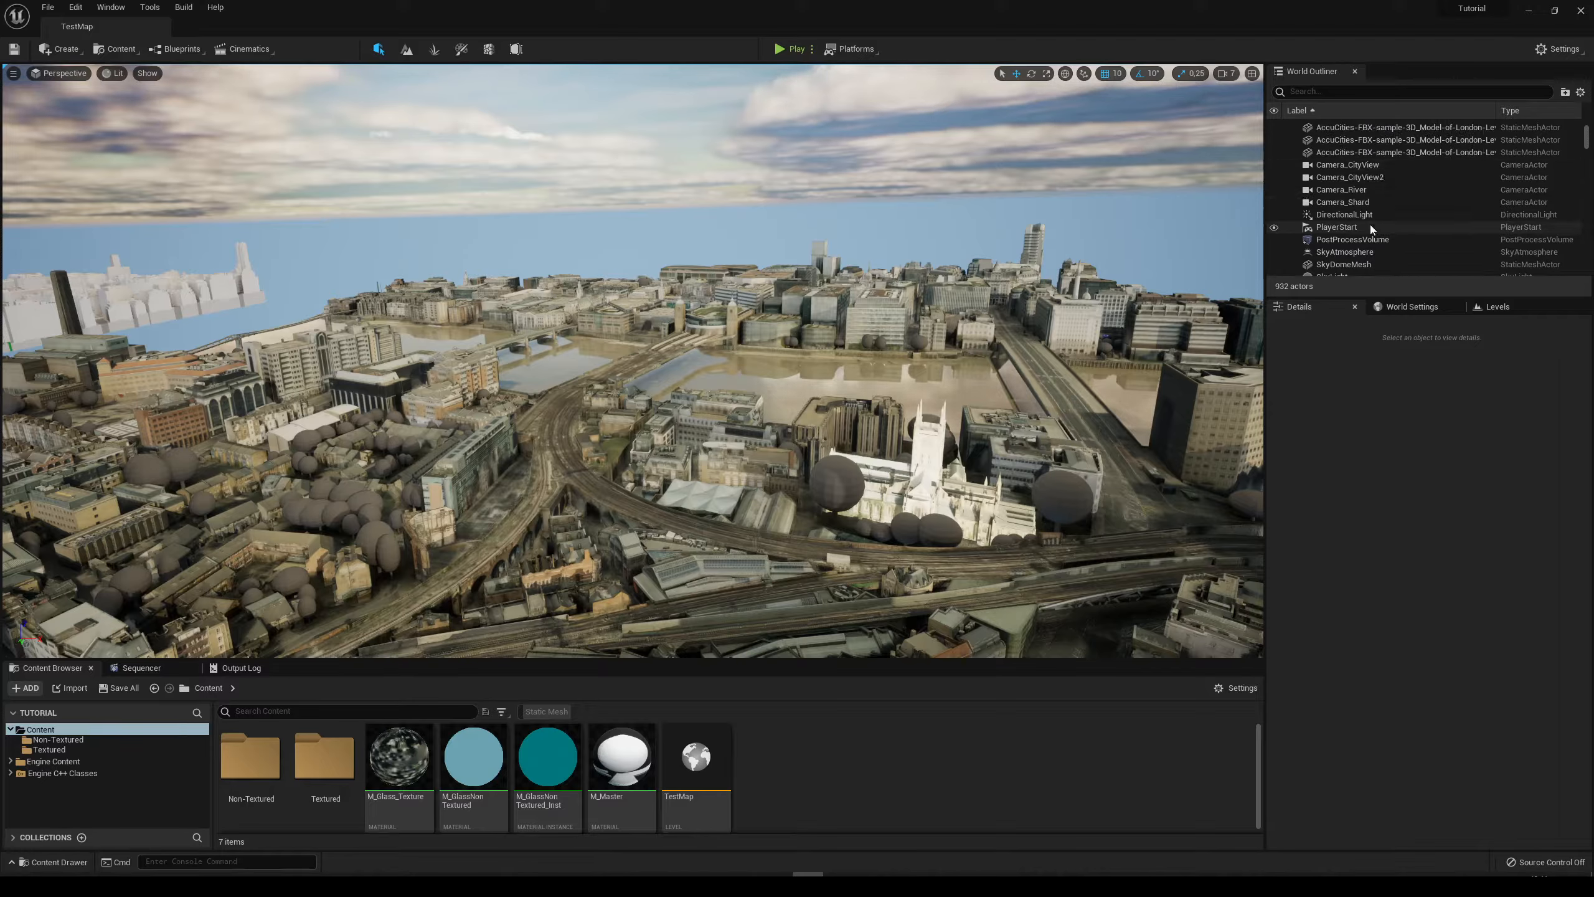
left_click(1373, 179)
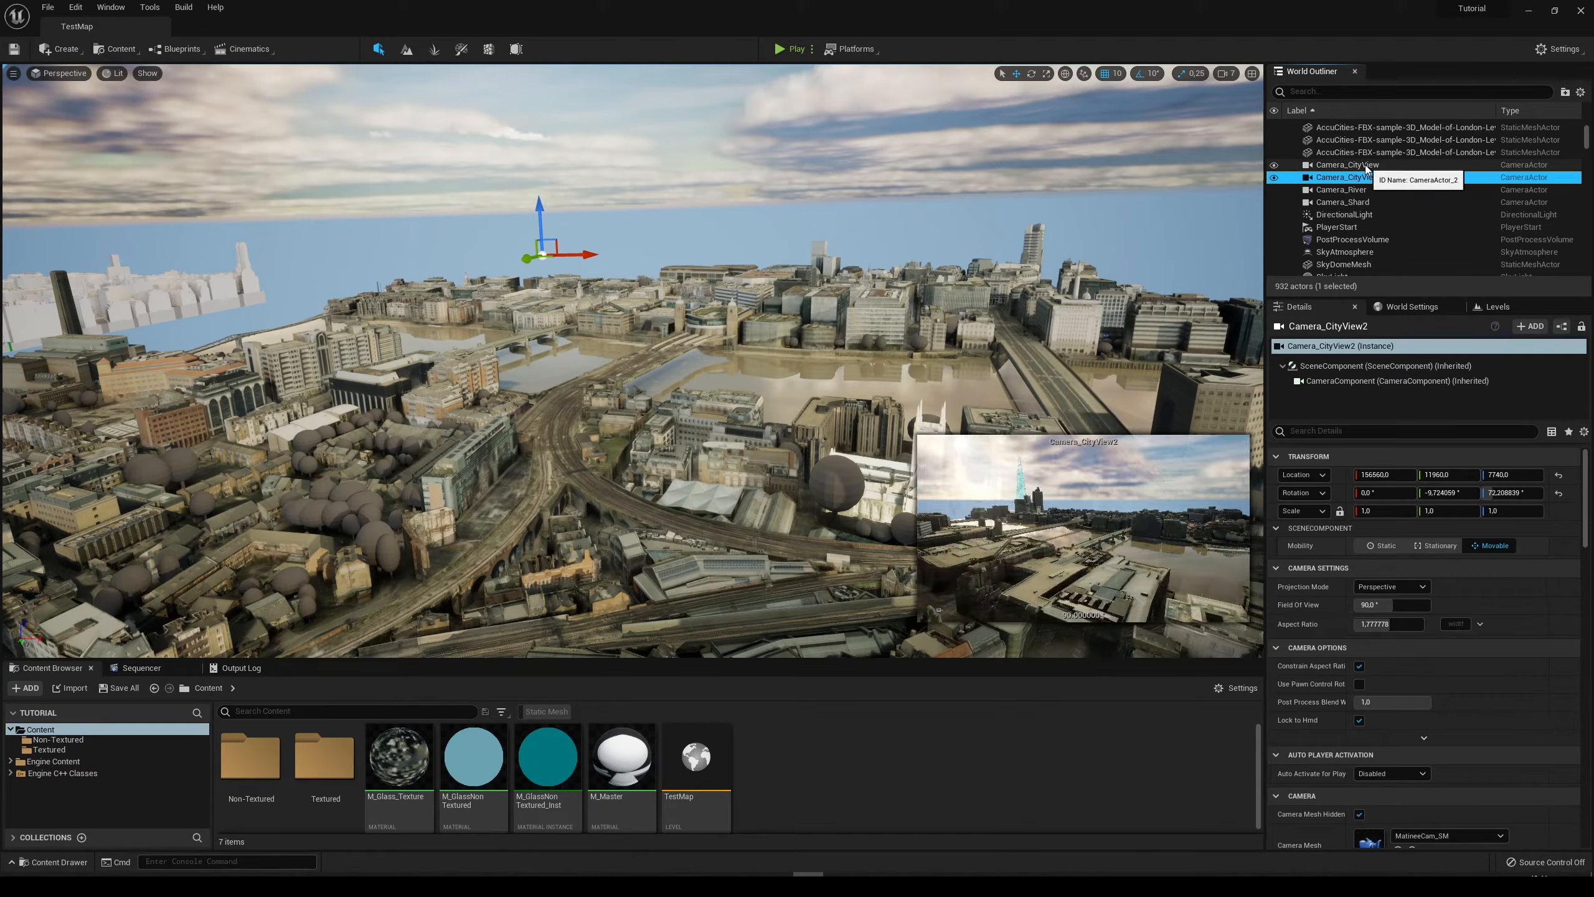
left_click(1355, 165)
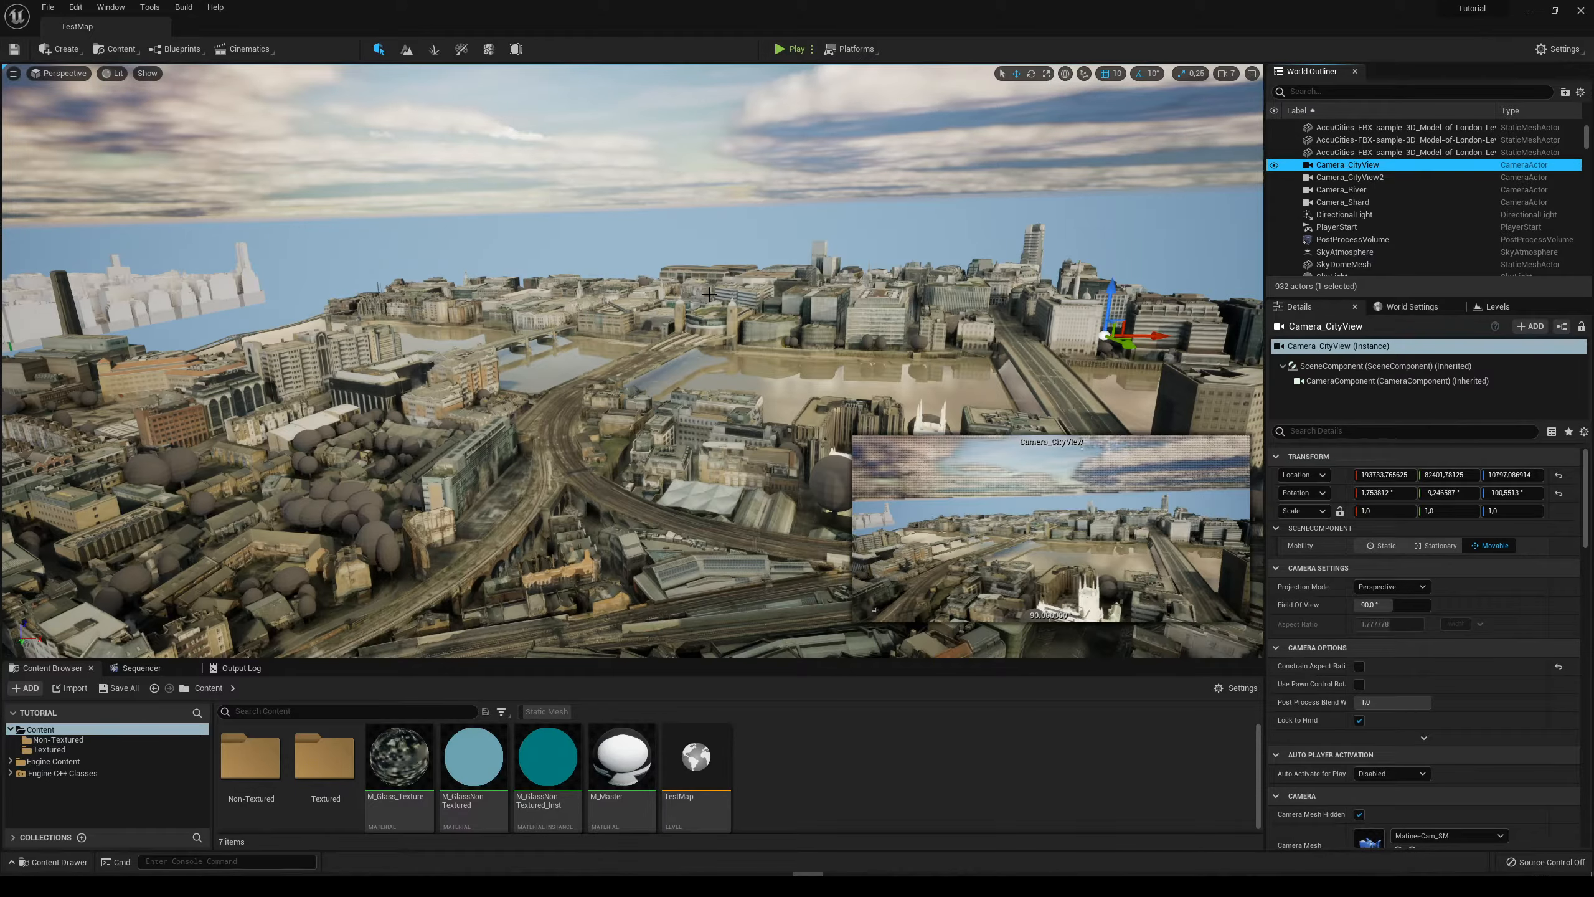
scroll(805, 277, "up", 3)
key("f")
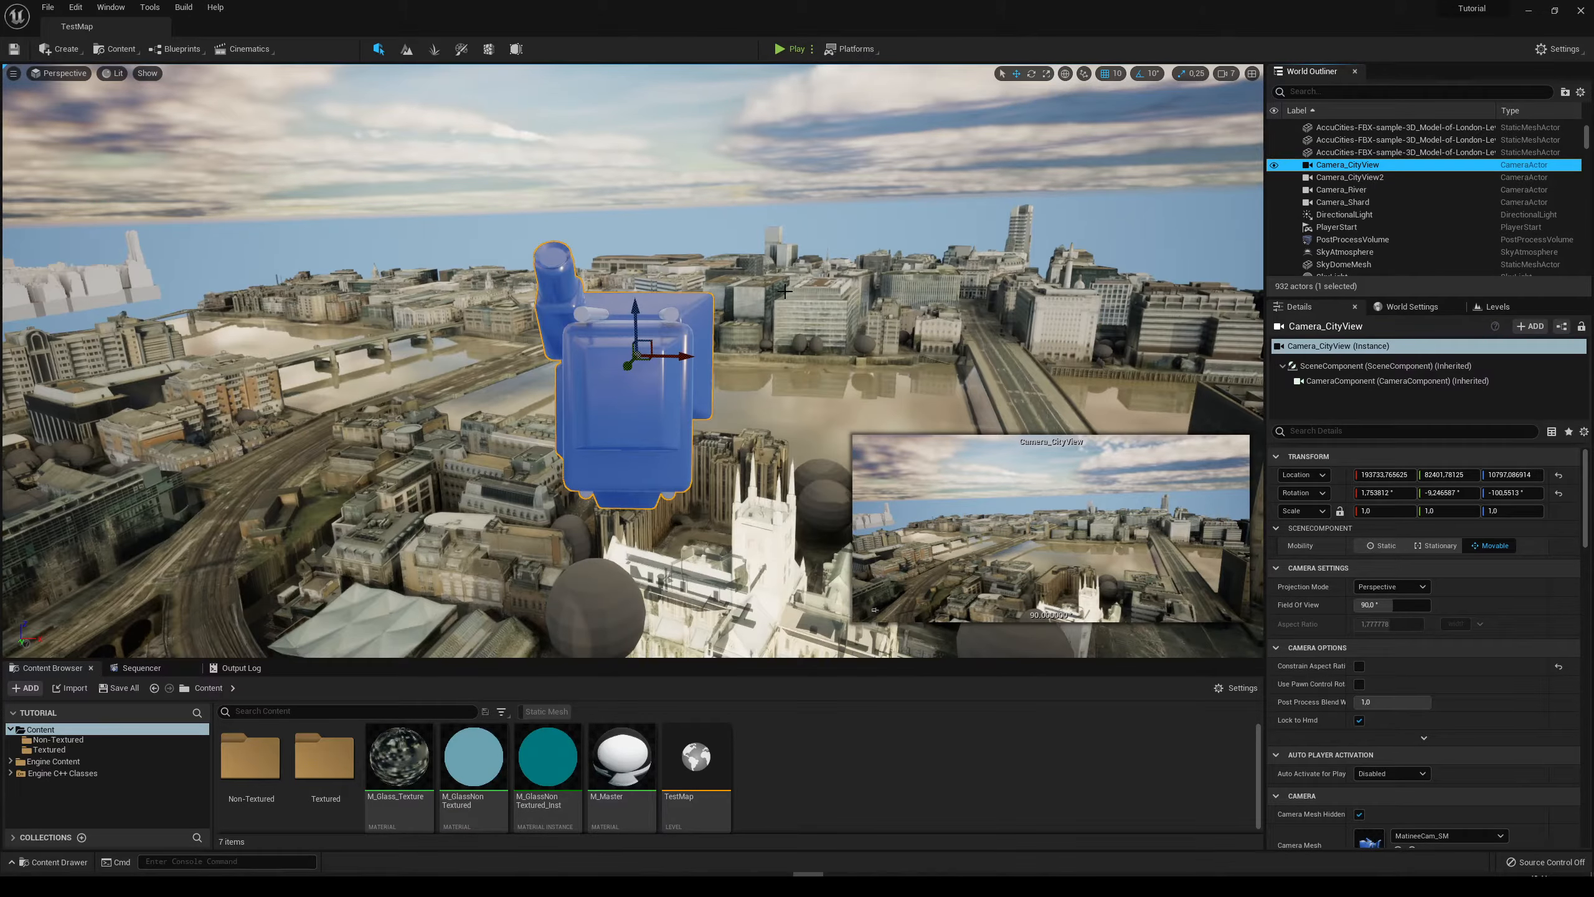
left_click(588, 407)
right_click(621, 387)
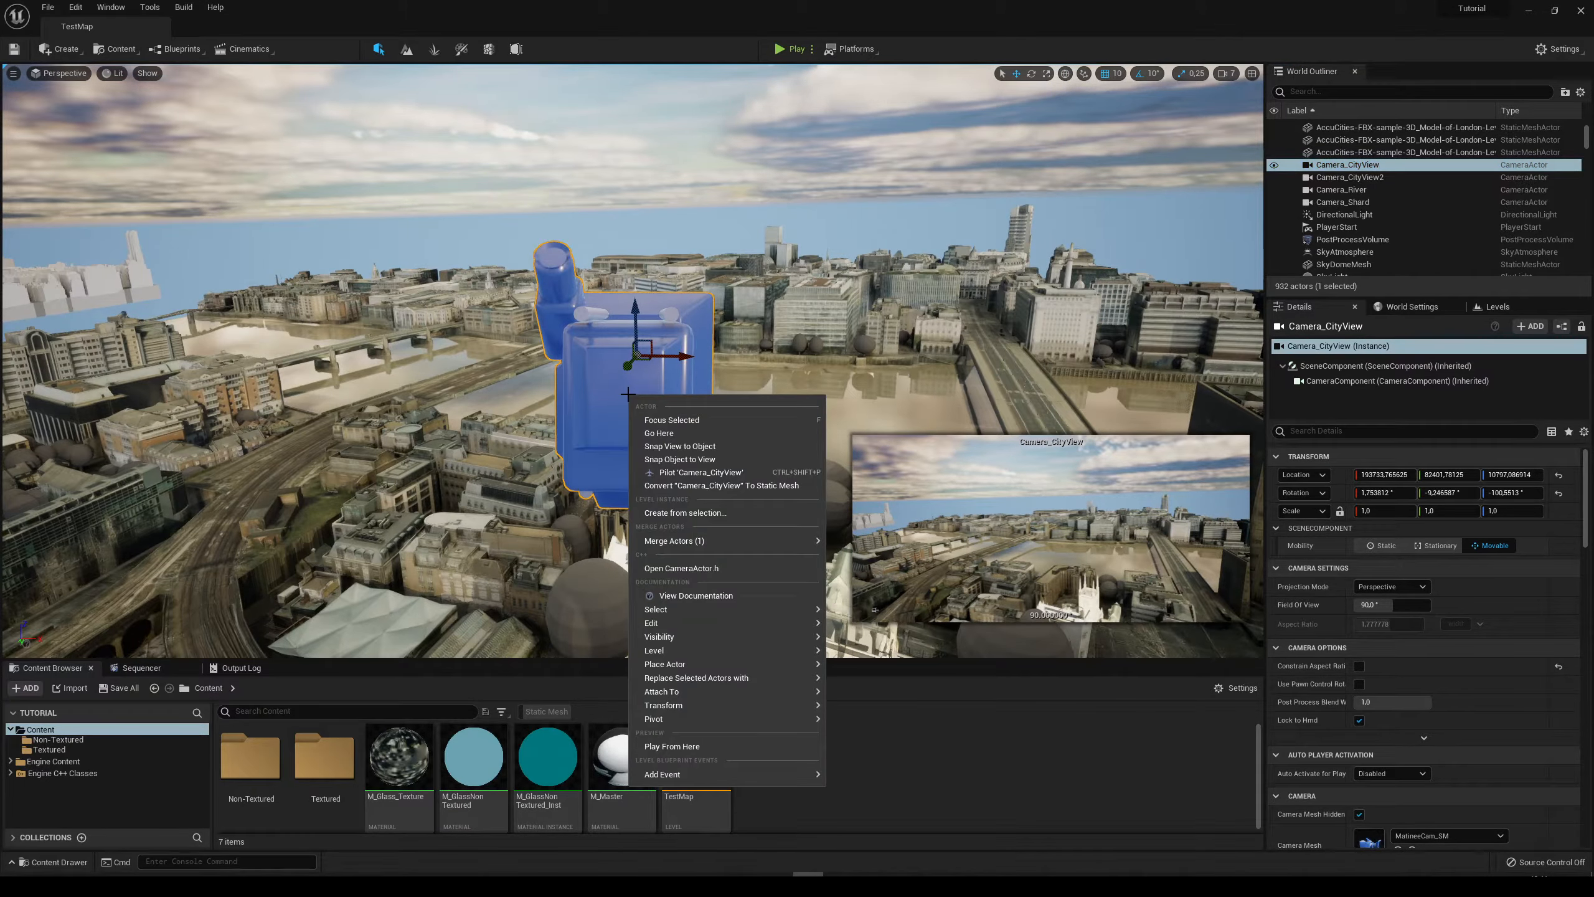
left_click(684, 473)
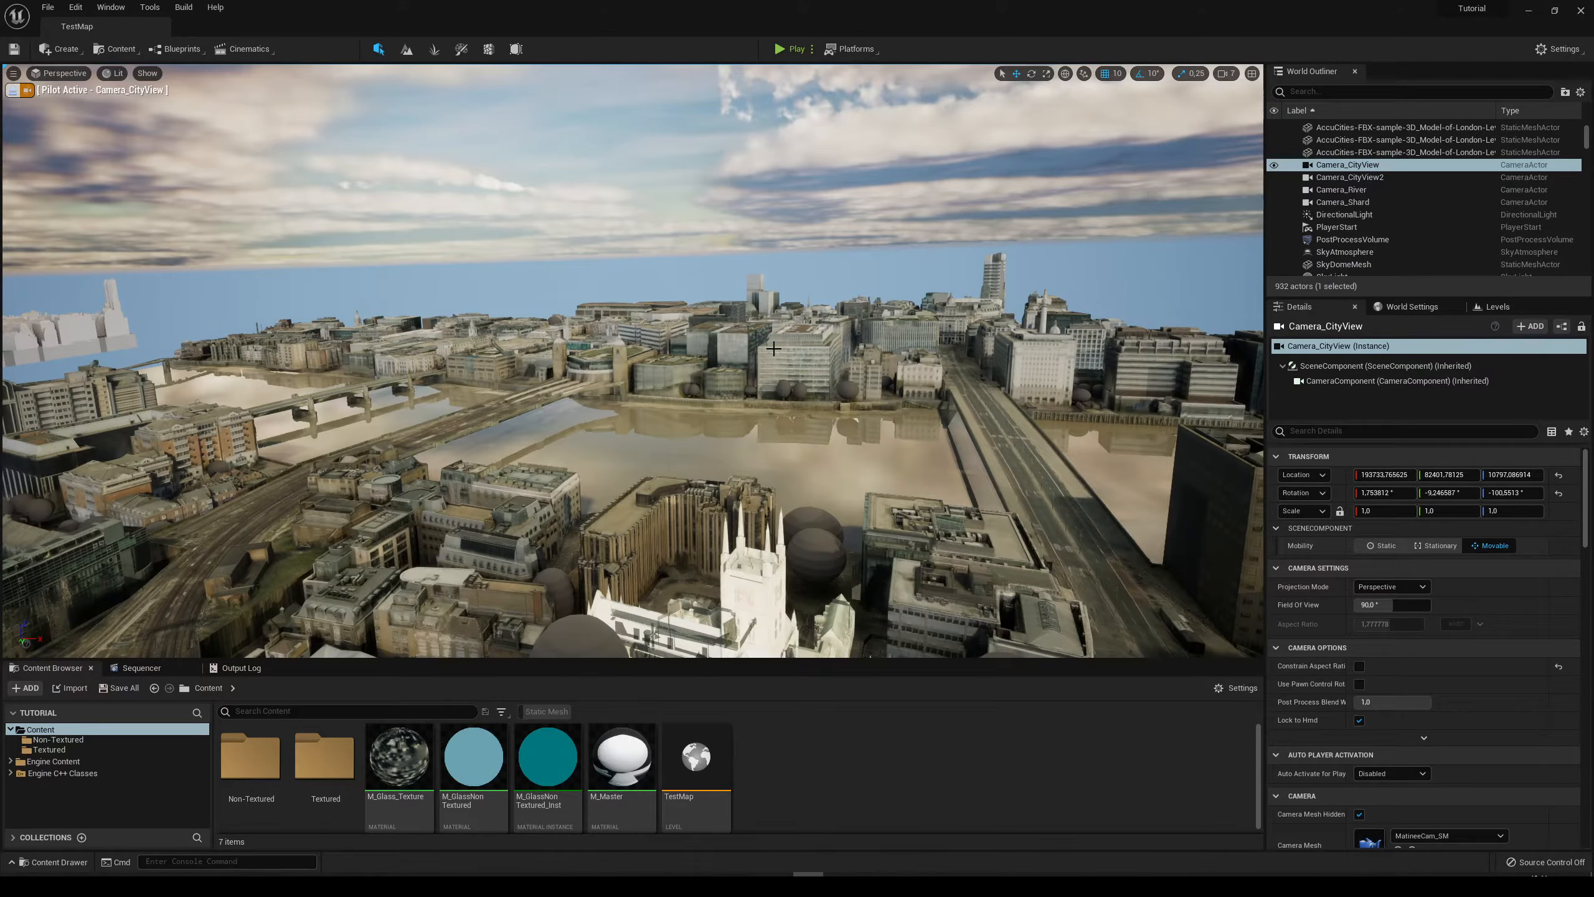
Switch the piloted view to immersive mode and capture a high-resolution screenshot with a size multiplier of 2.
key("F11")
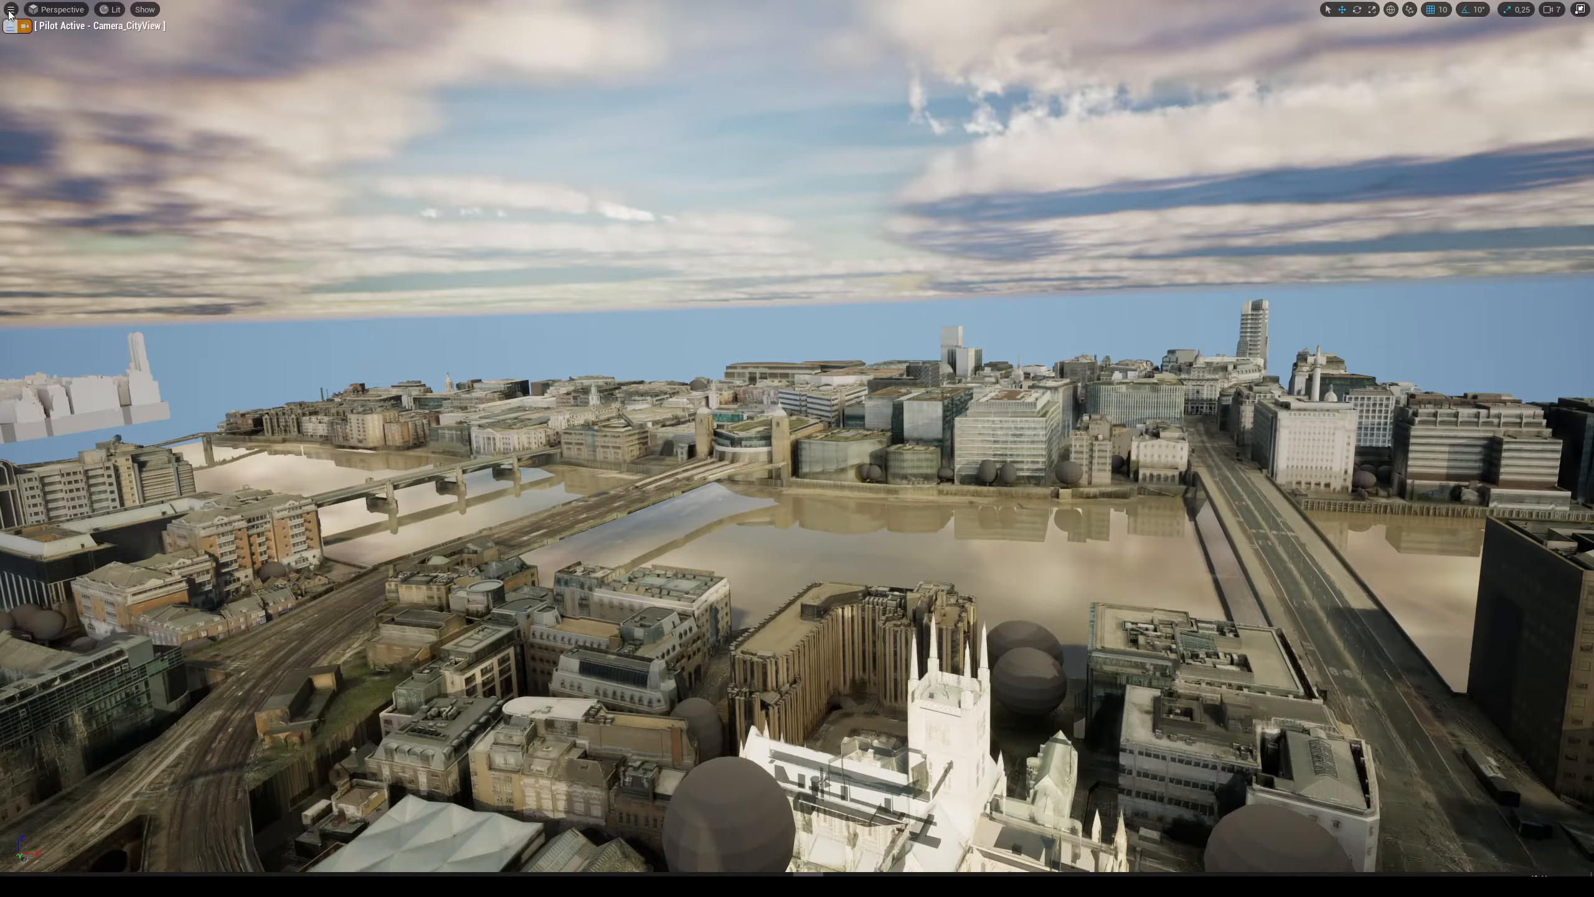
left_click(11, 10)
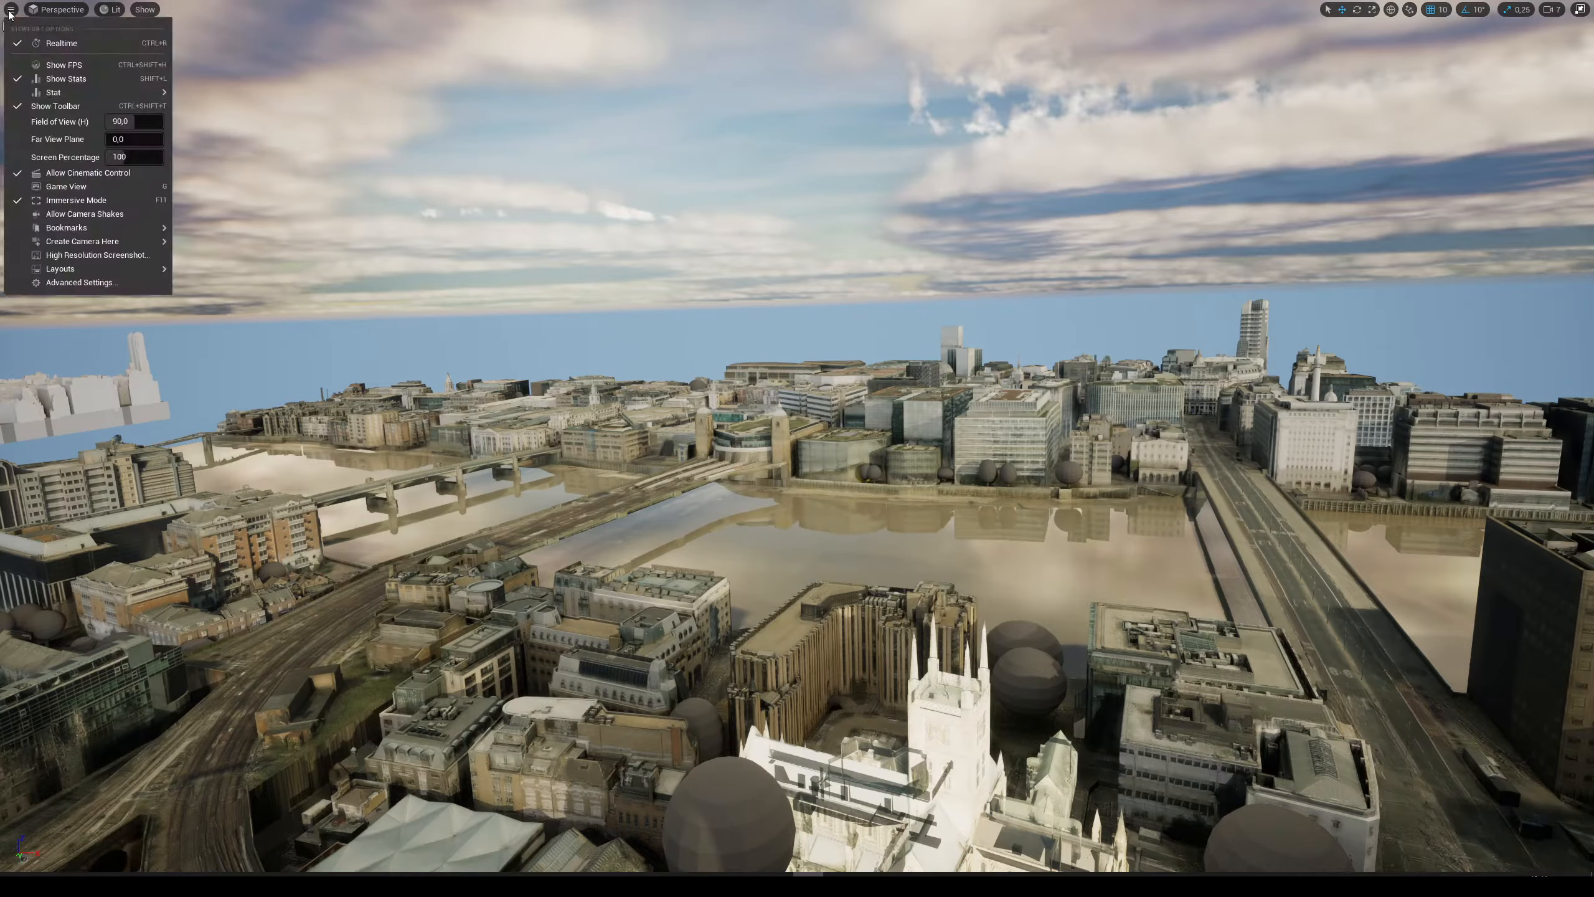
left_click(76, 255)
left_click(817, 388)
type("2")
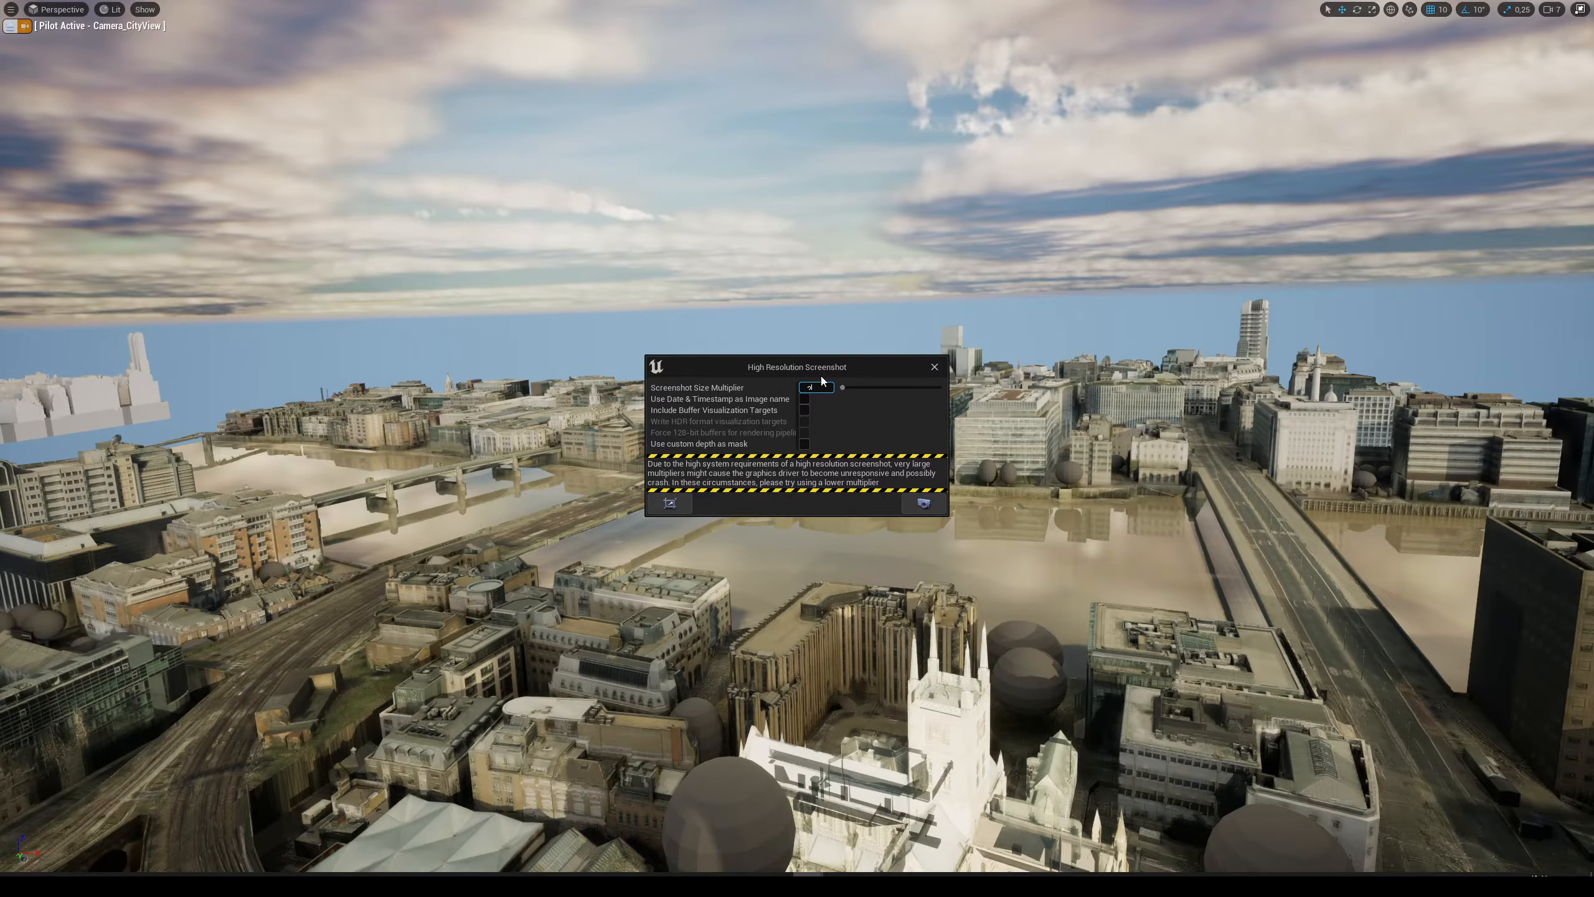
left_click(927, 512)
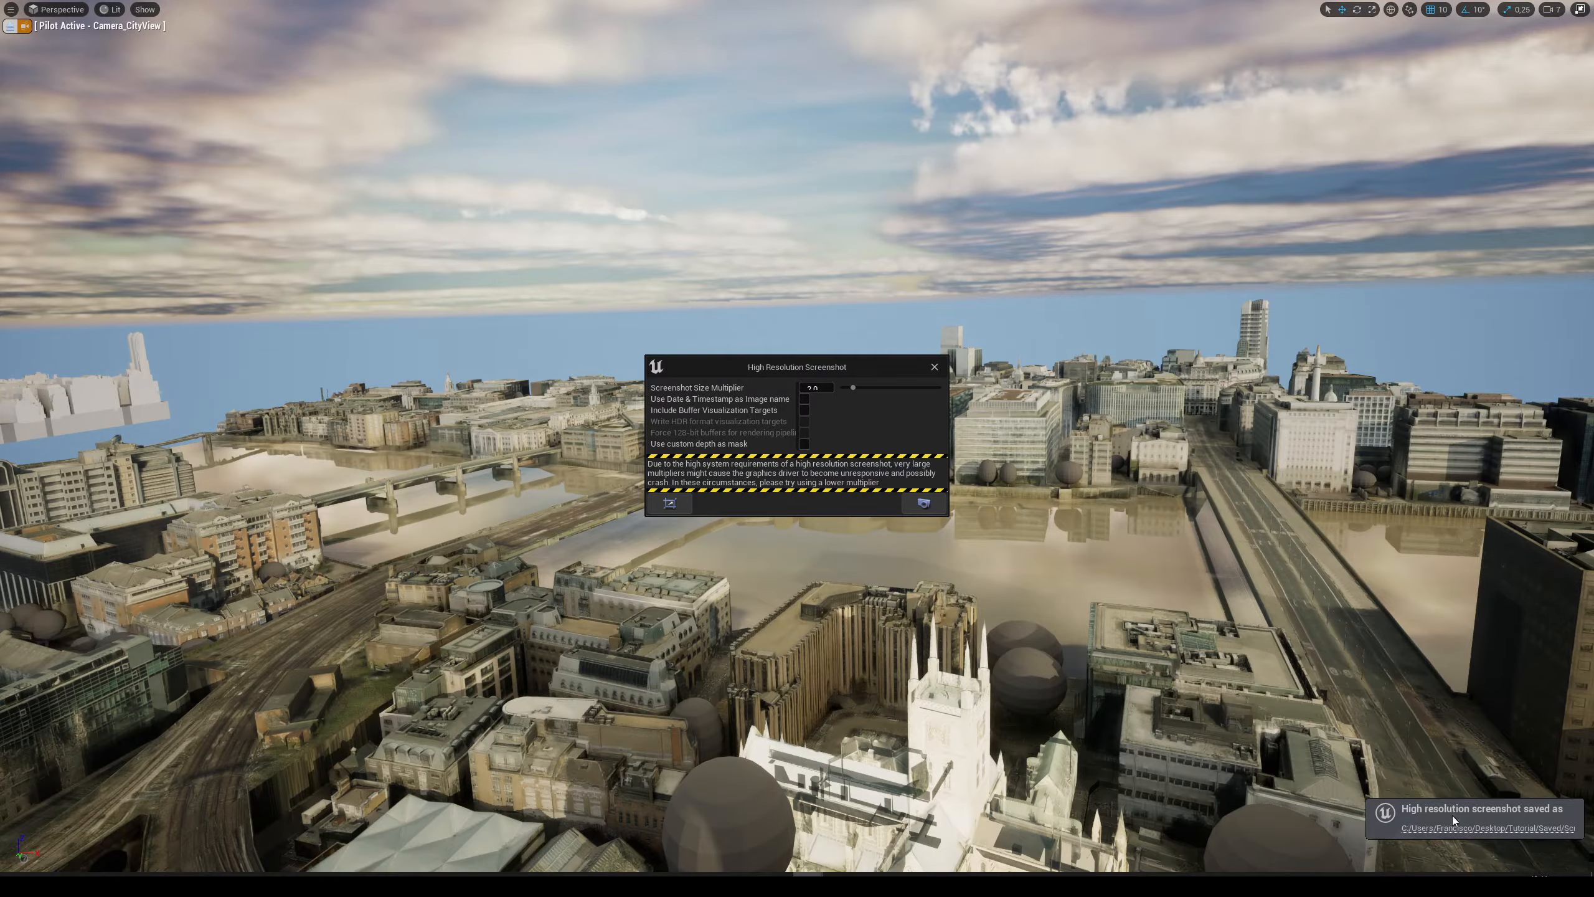
Open the saved screenshots folder and compare HighresScreenshot00009.png with HighresScreenshot00008.png for texture sharpness.
left_click(1448, 829)
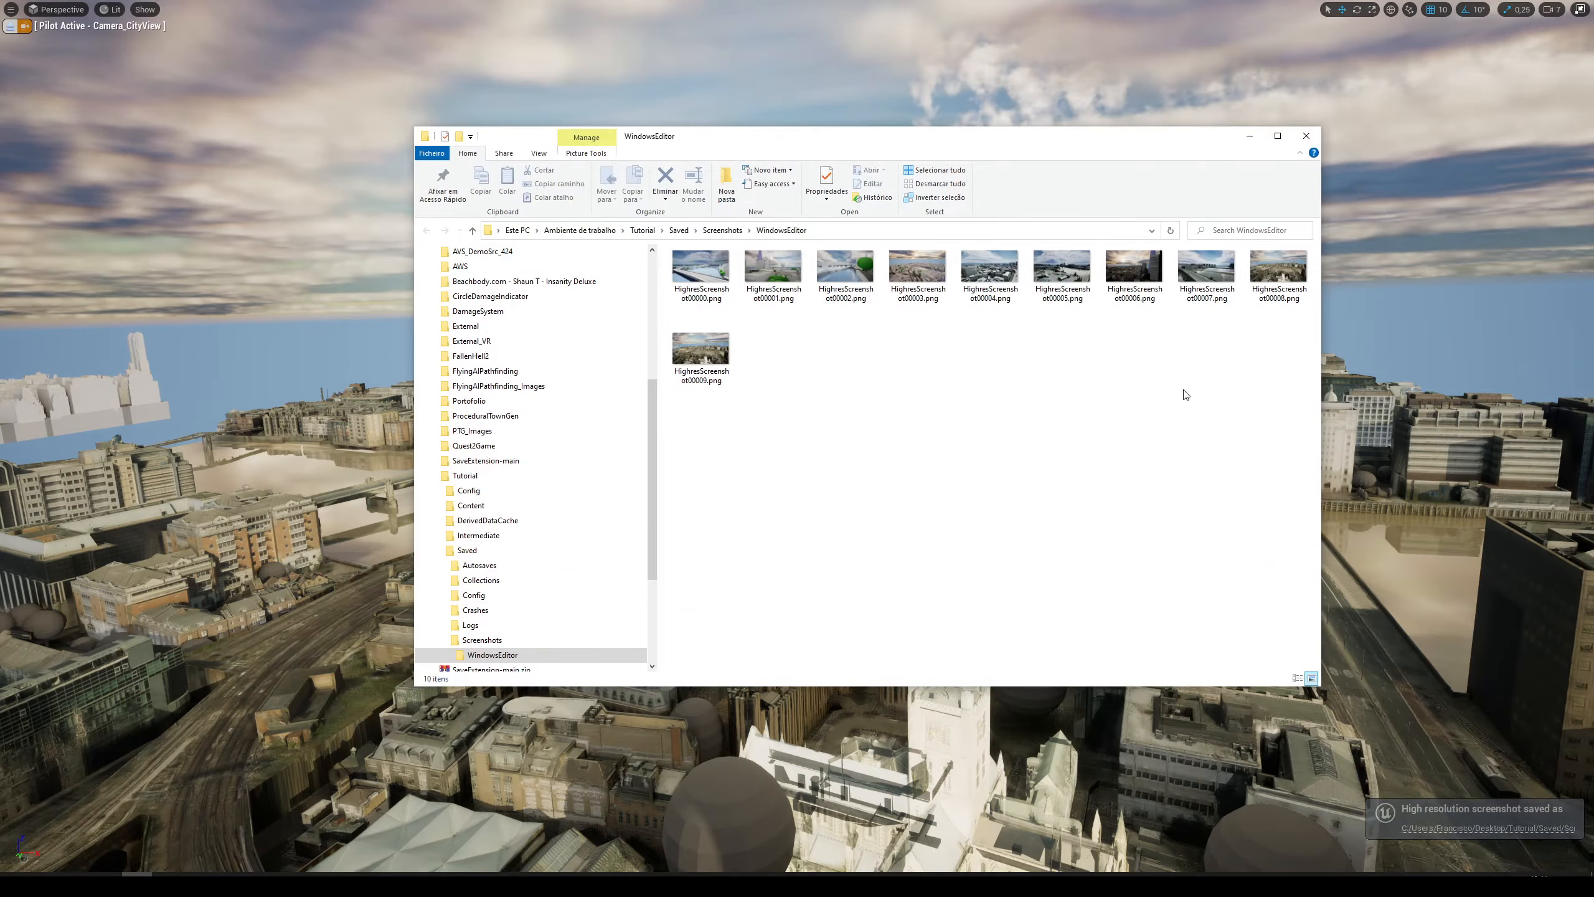
double_click(1266, 265)
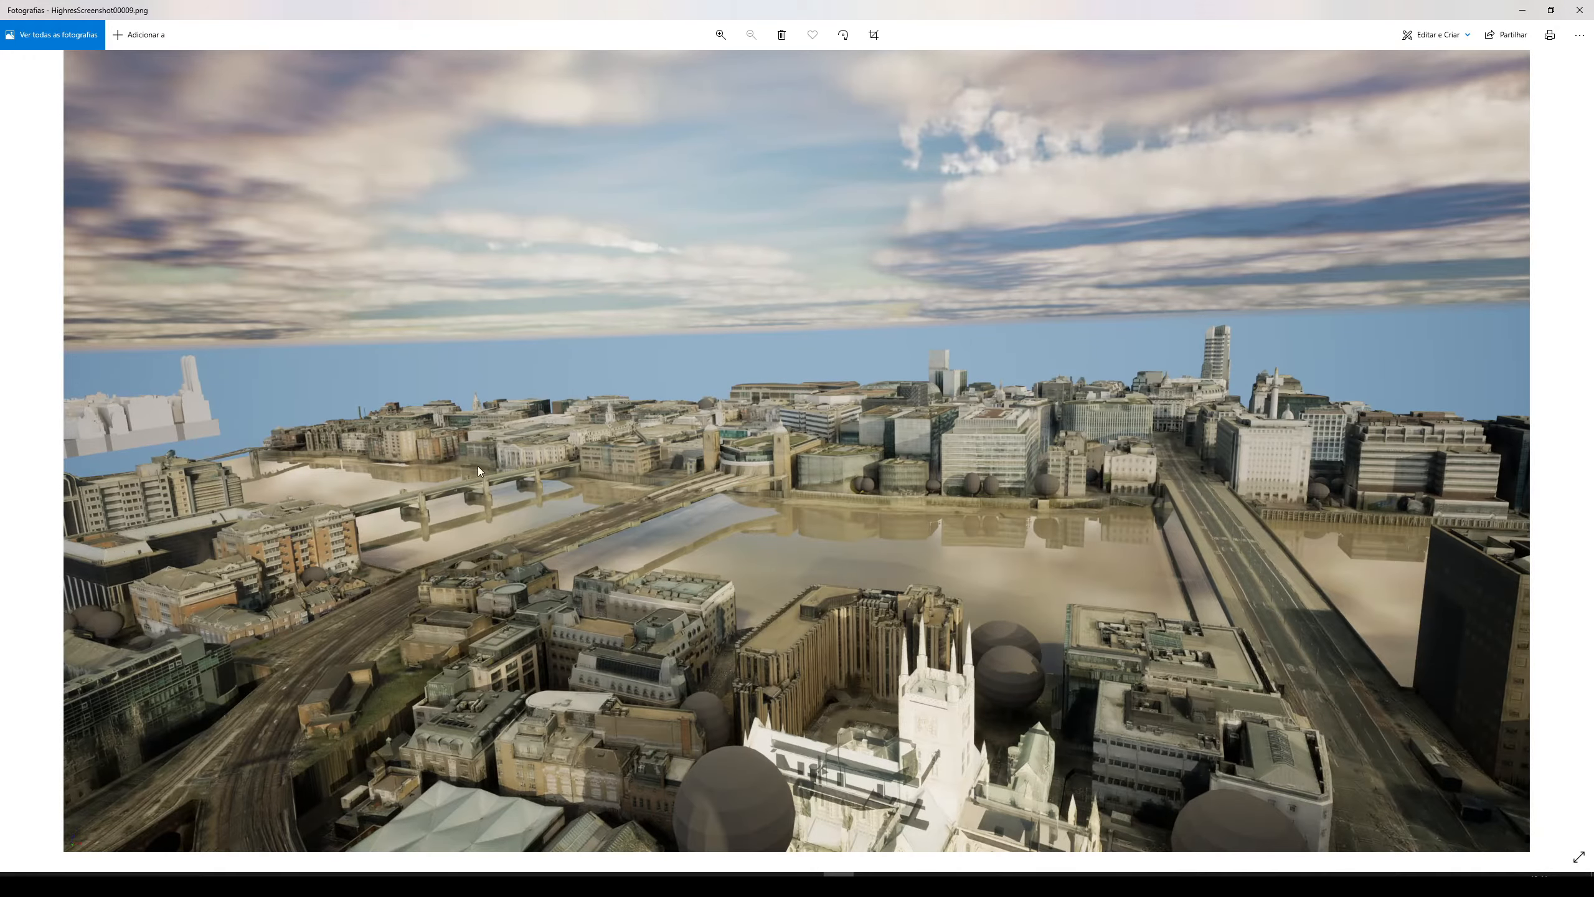
left_click(15, 446)
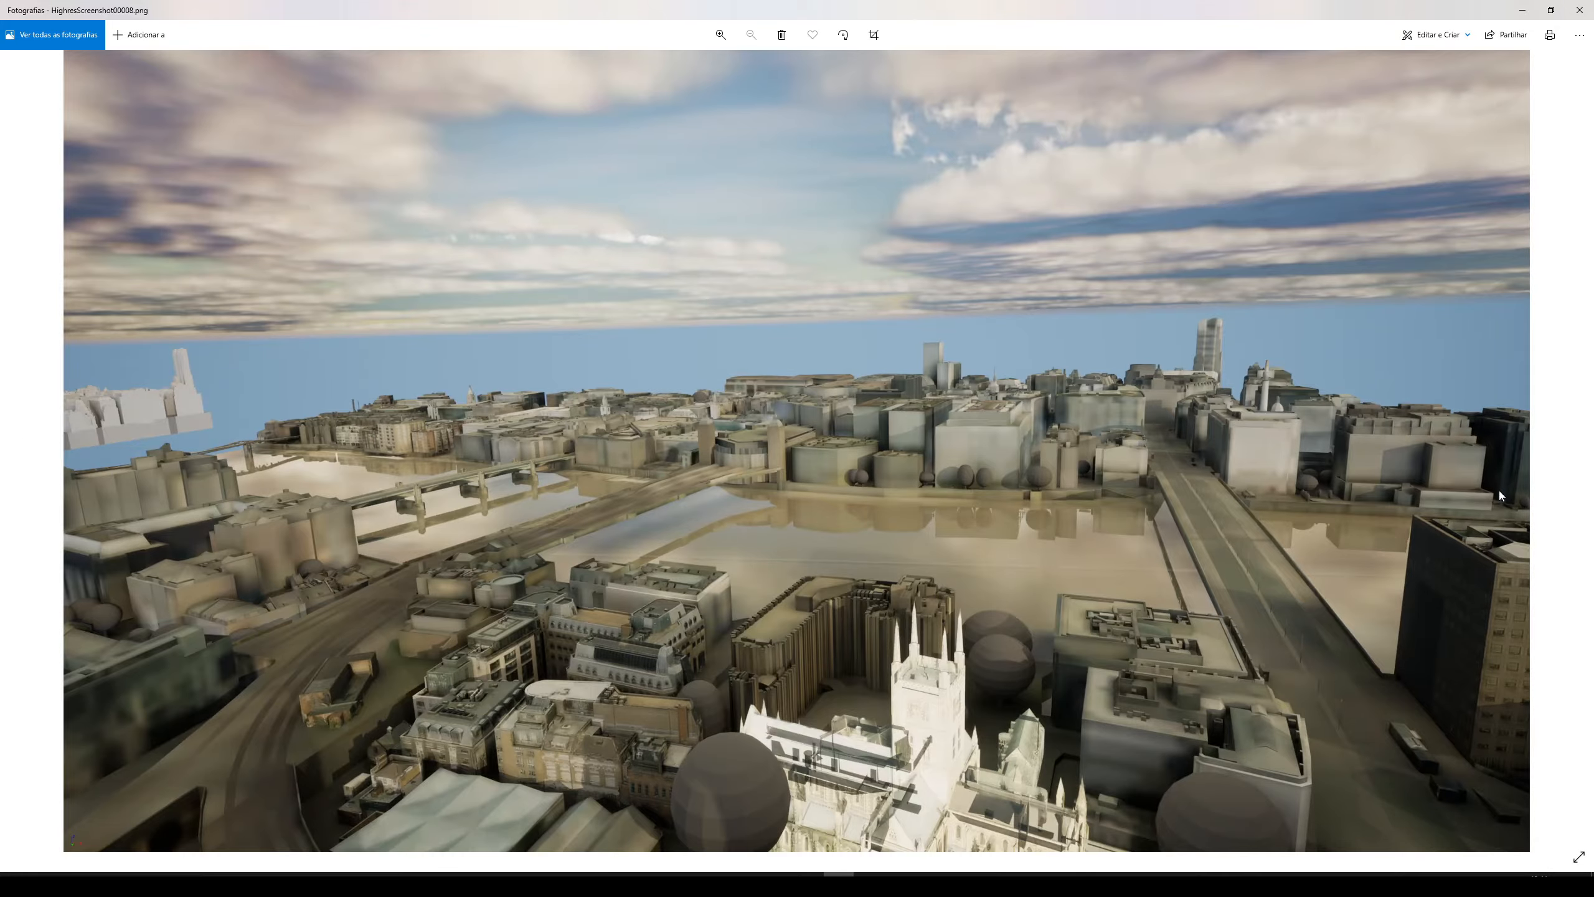
left_click(1580, 457)
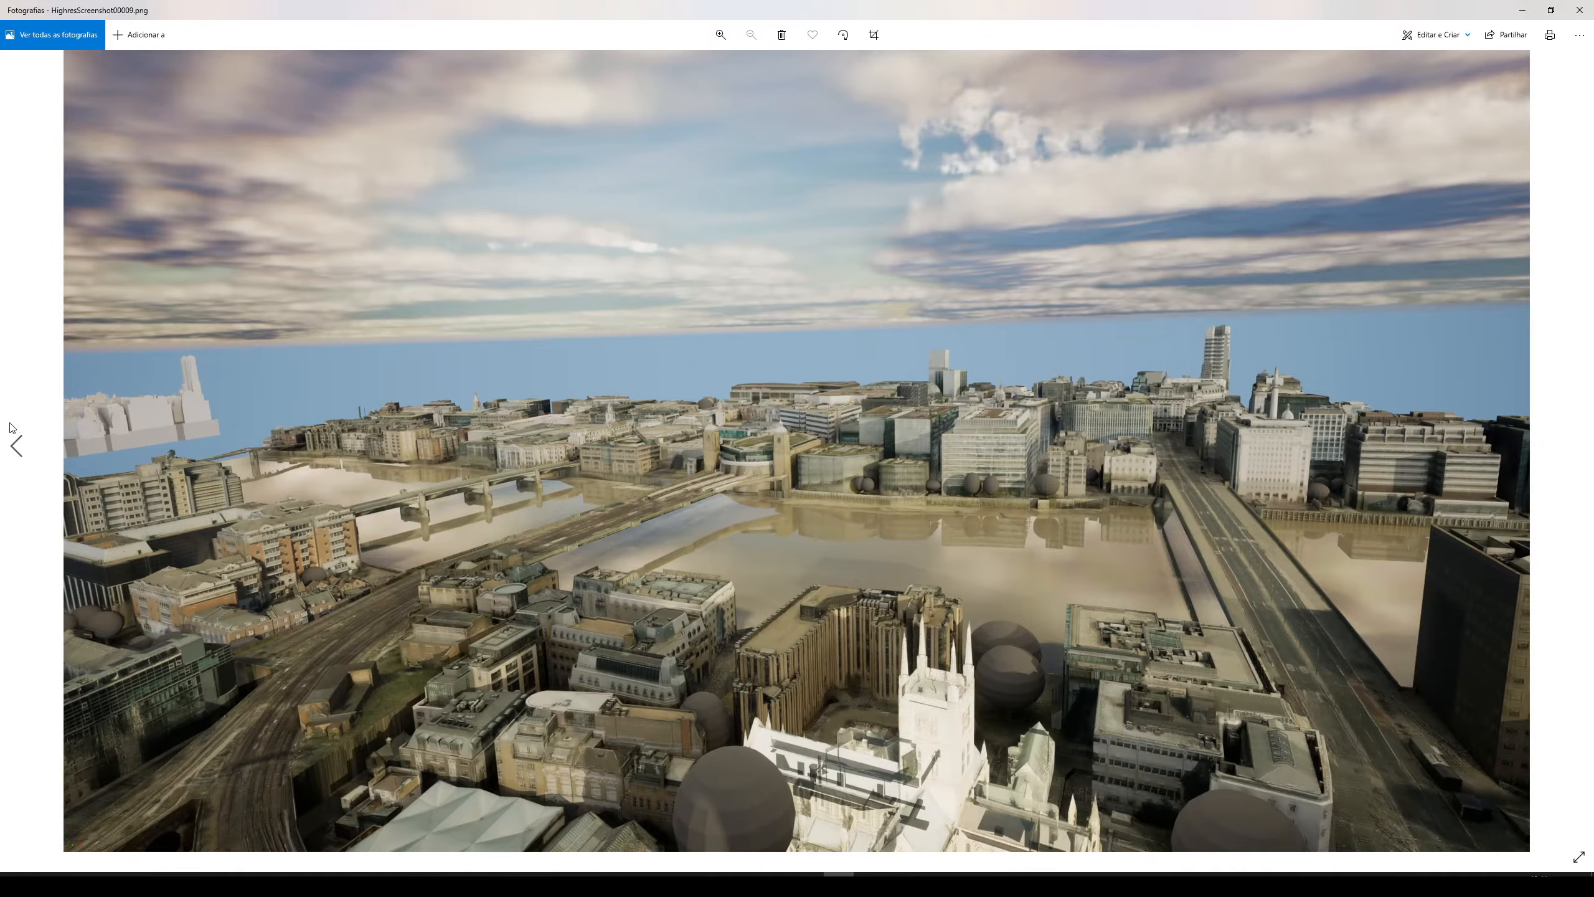
left_click(15, 447)
left_click(1581, 446)
Close the image viewer, delete HighresScreenshot00008.png and close the screenshots folder.
left_click(1580, 10)
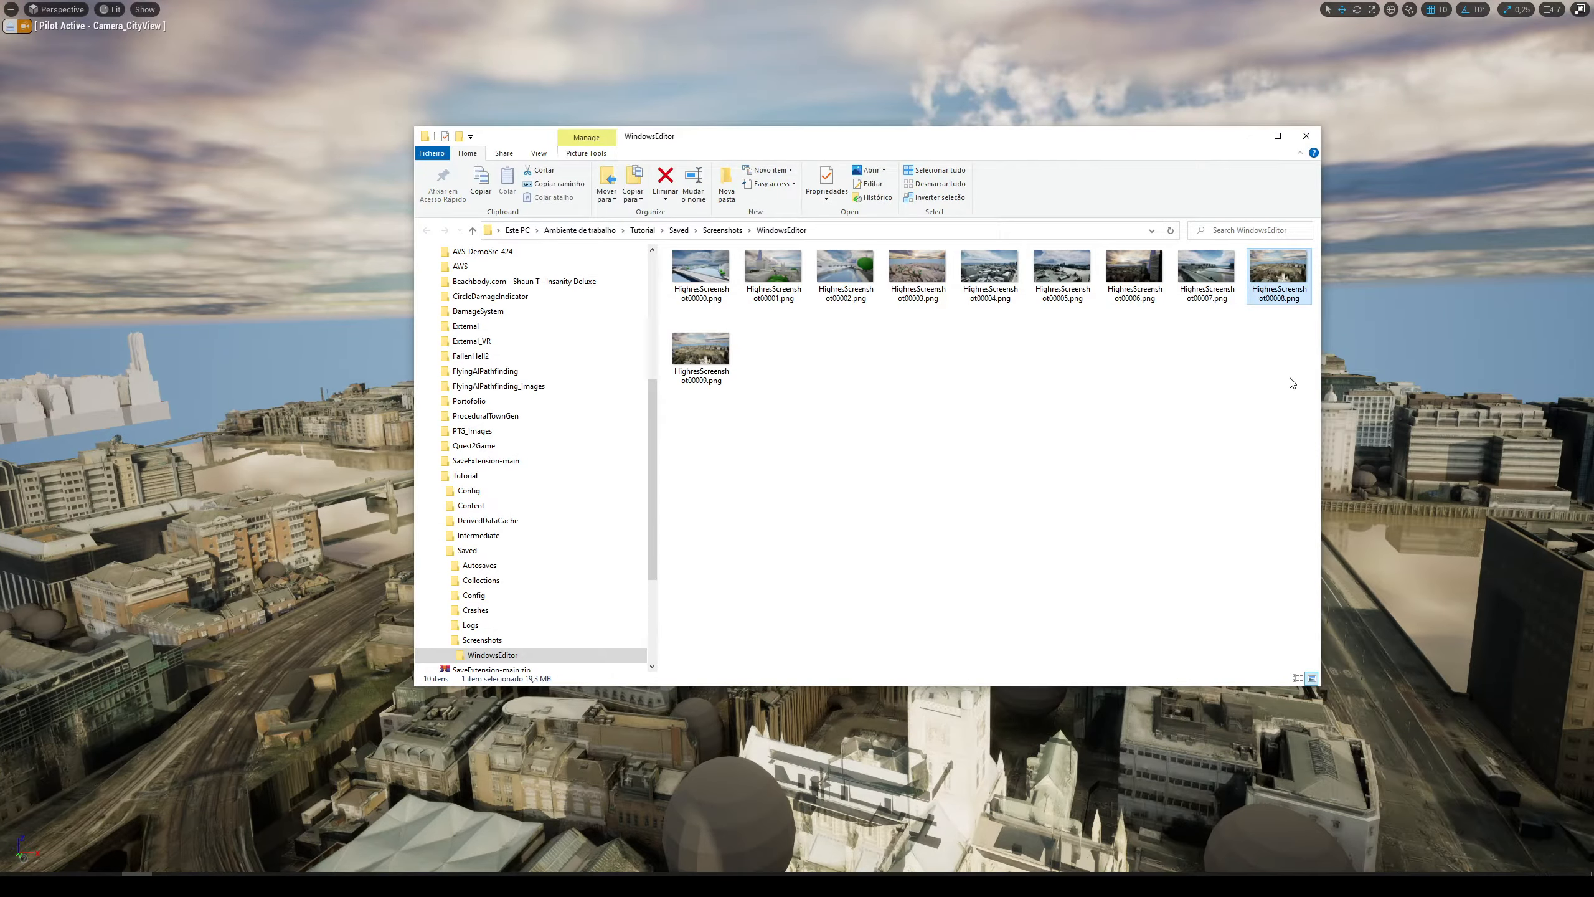
key("Delete")
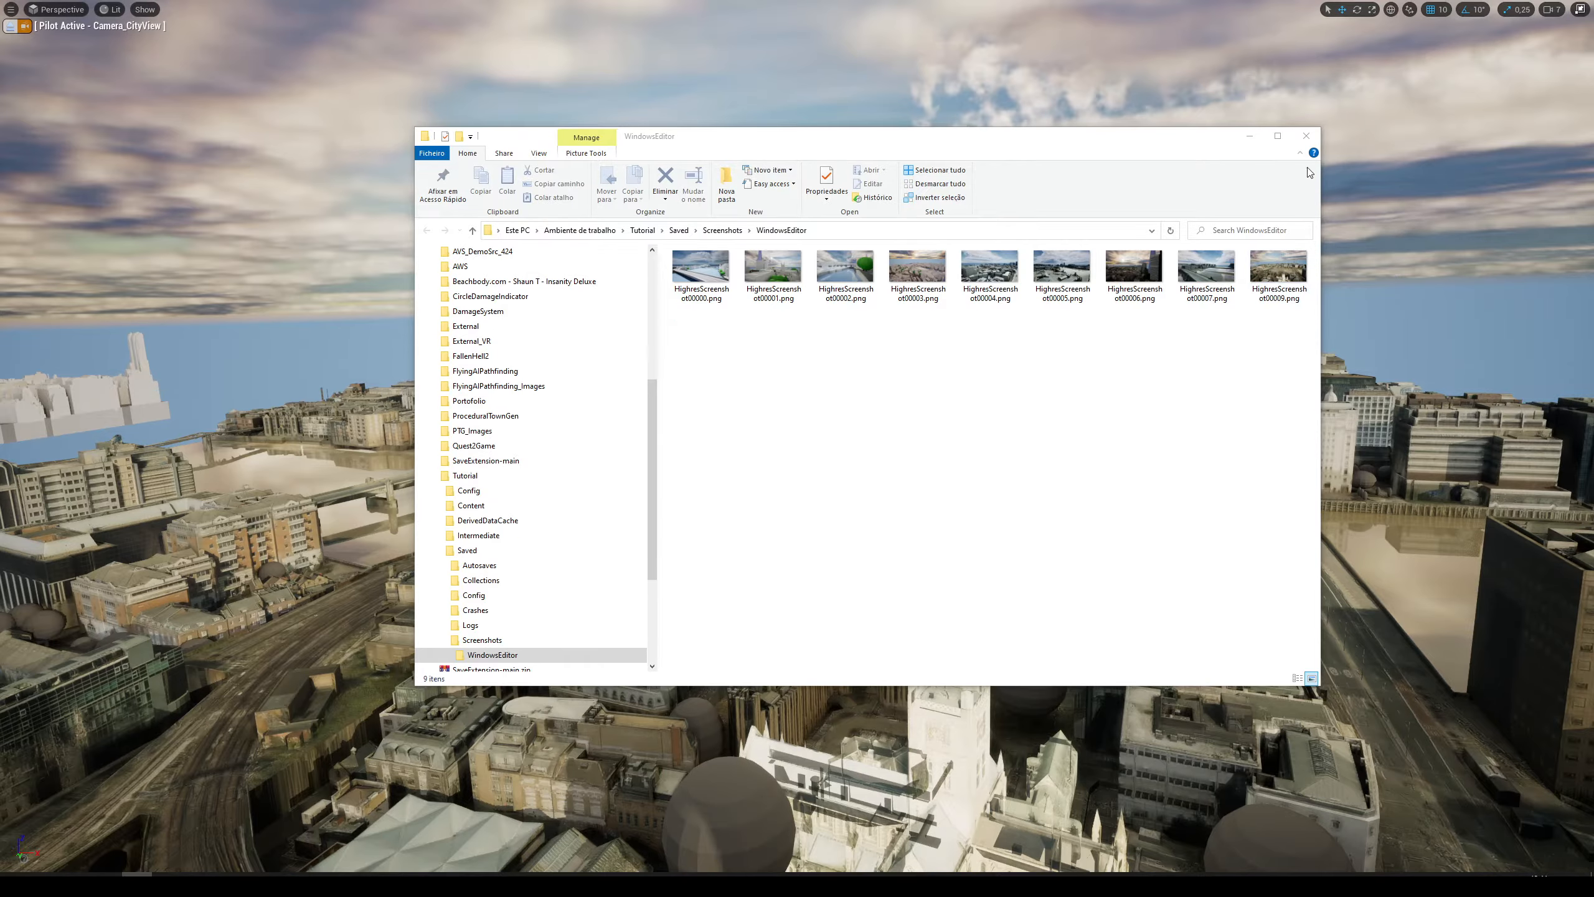
left_click(1307, 136)
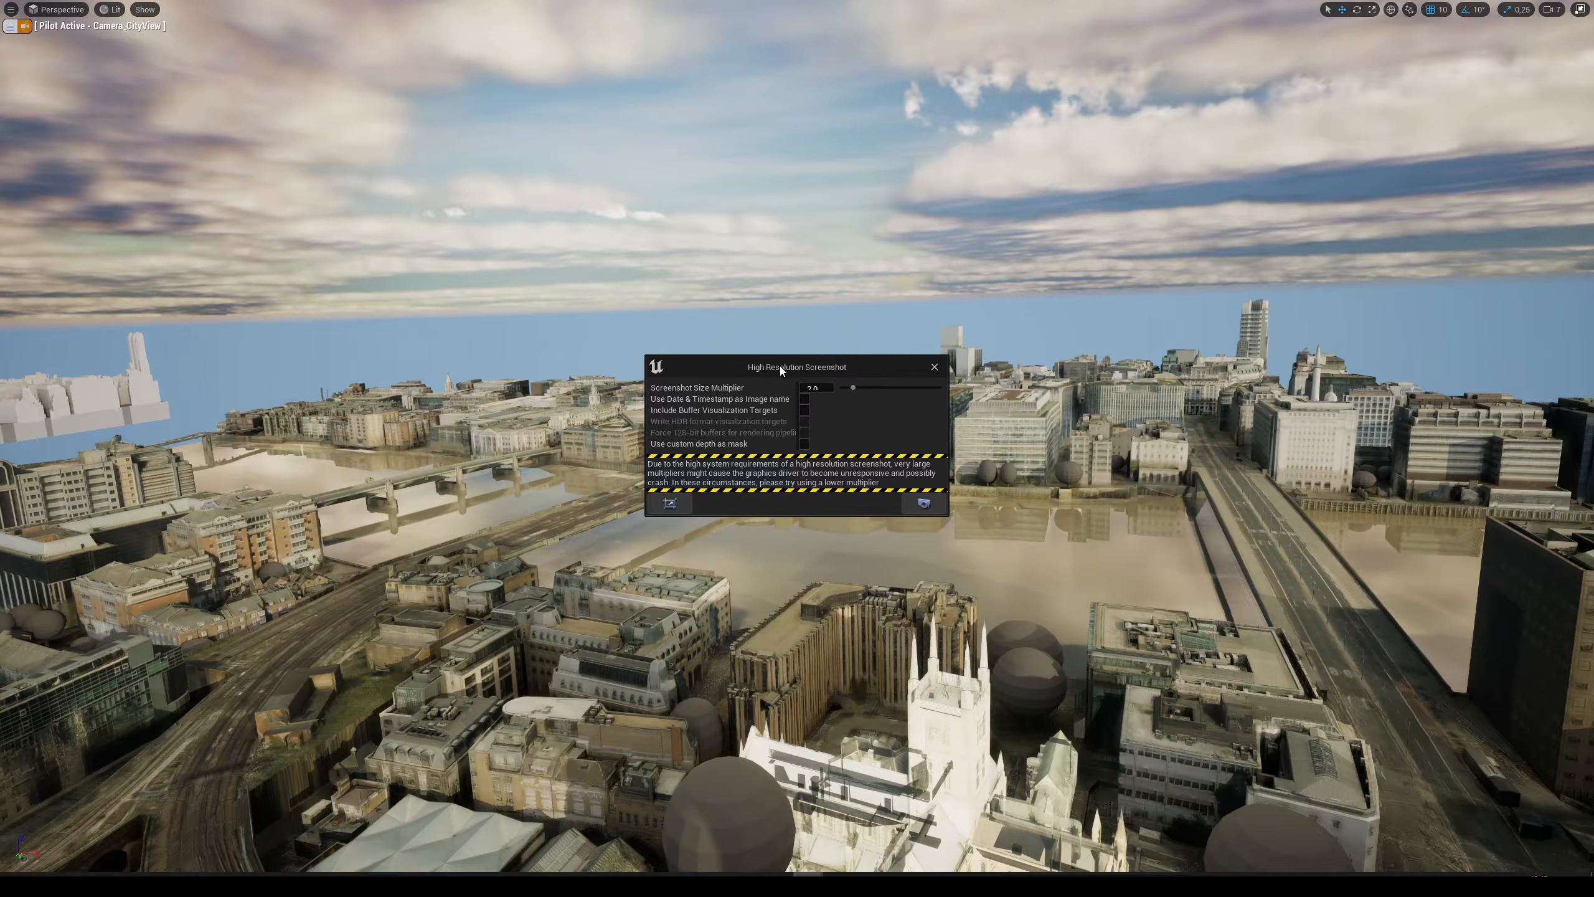
Move the High Resolution Screenshot dialog aside, leave immersive mode and stop piloting Camera_CityView.
left_click_drag(782, 371, 1244, 183)
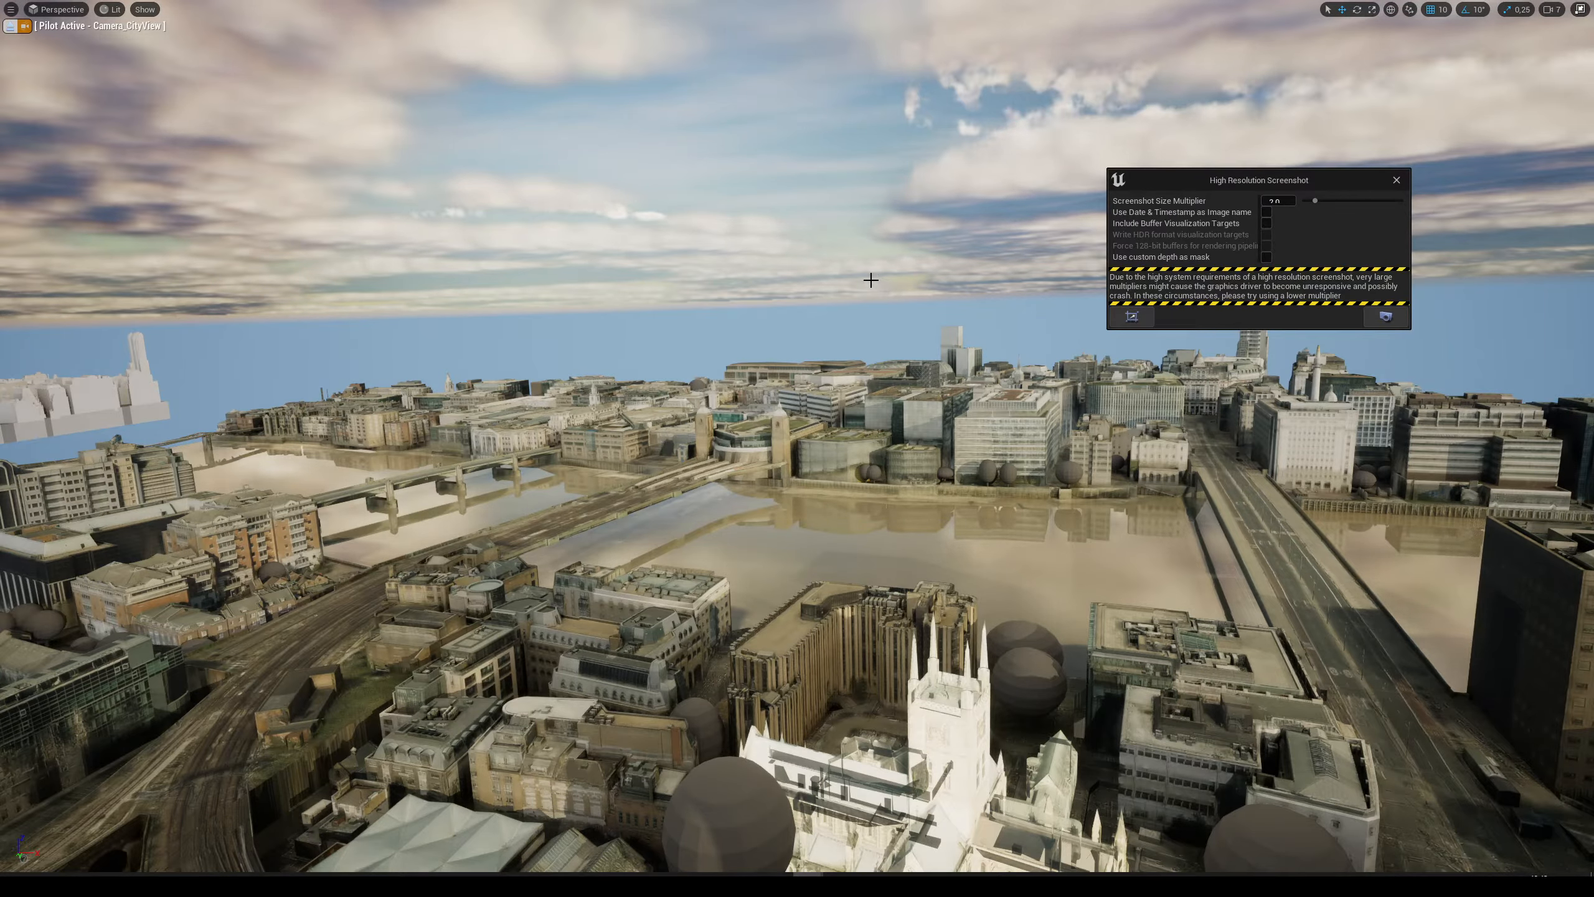
key("F11")
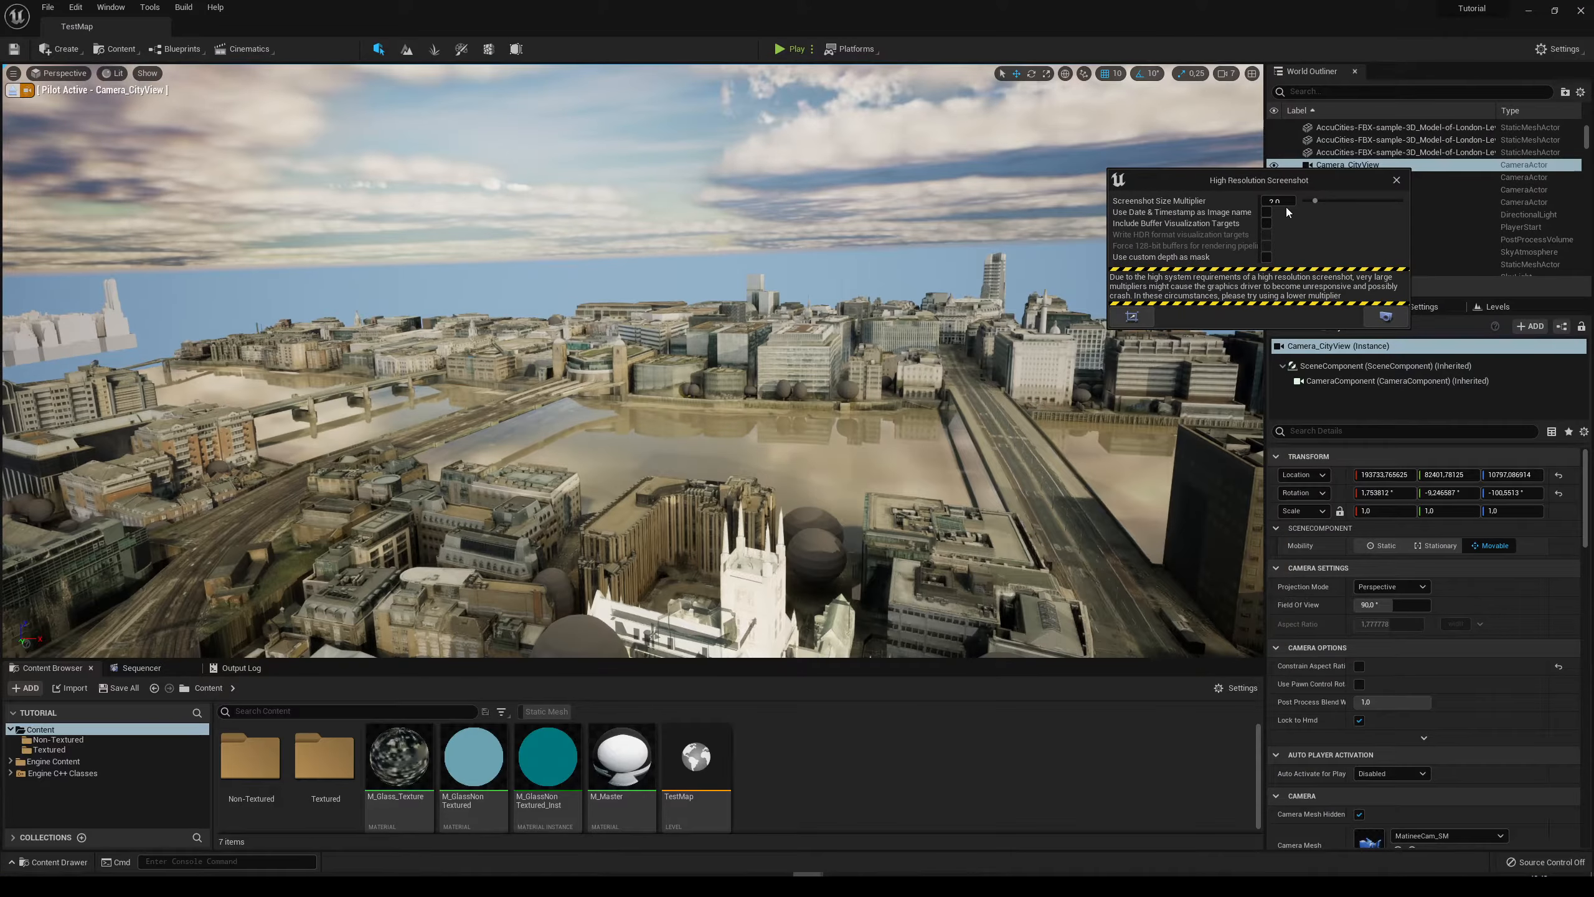
left_click_drag(1280, 181, 1005, 196)
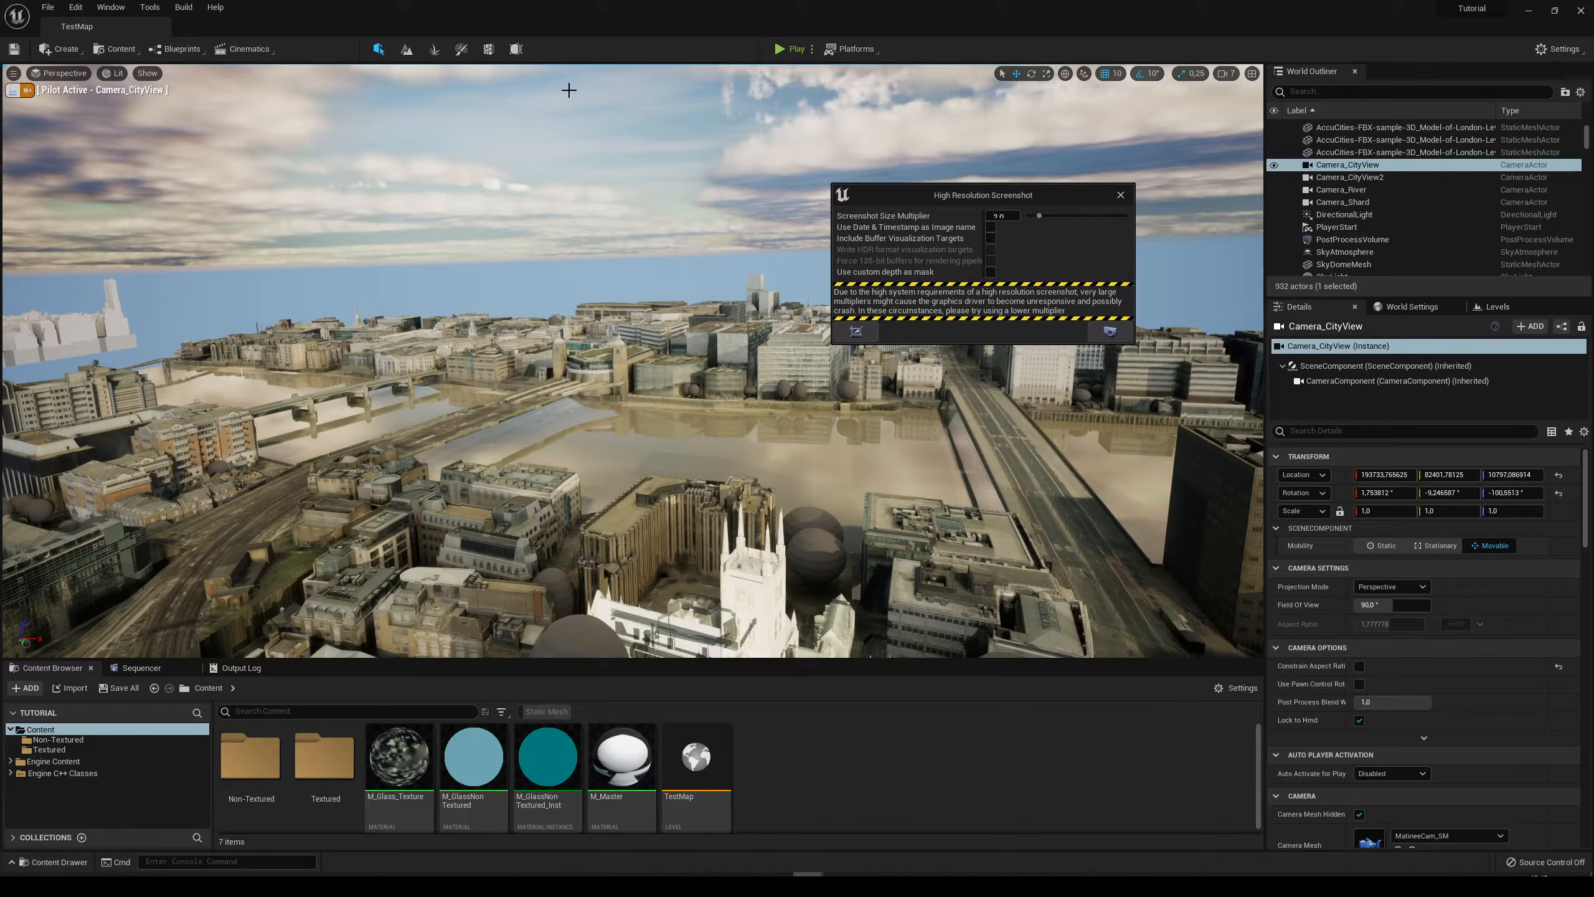
left_click(11, 90)
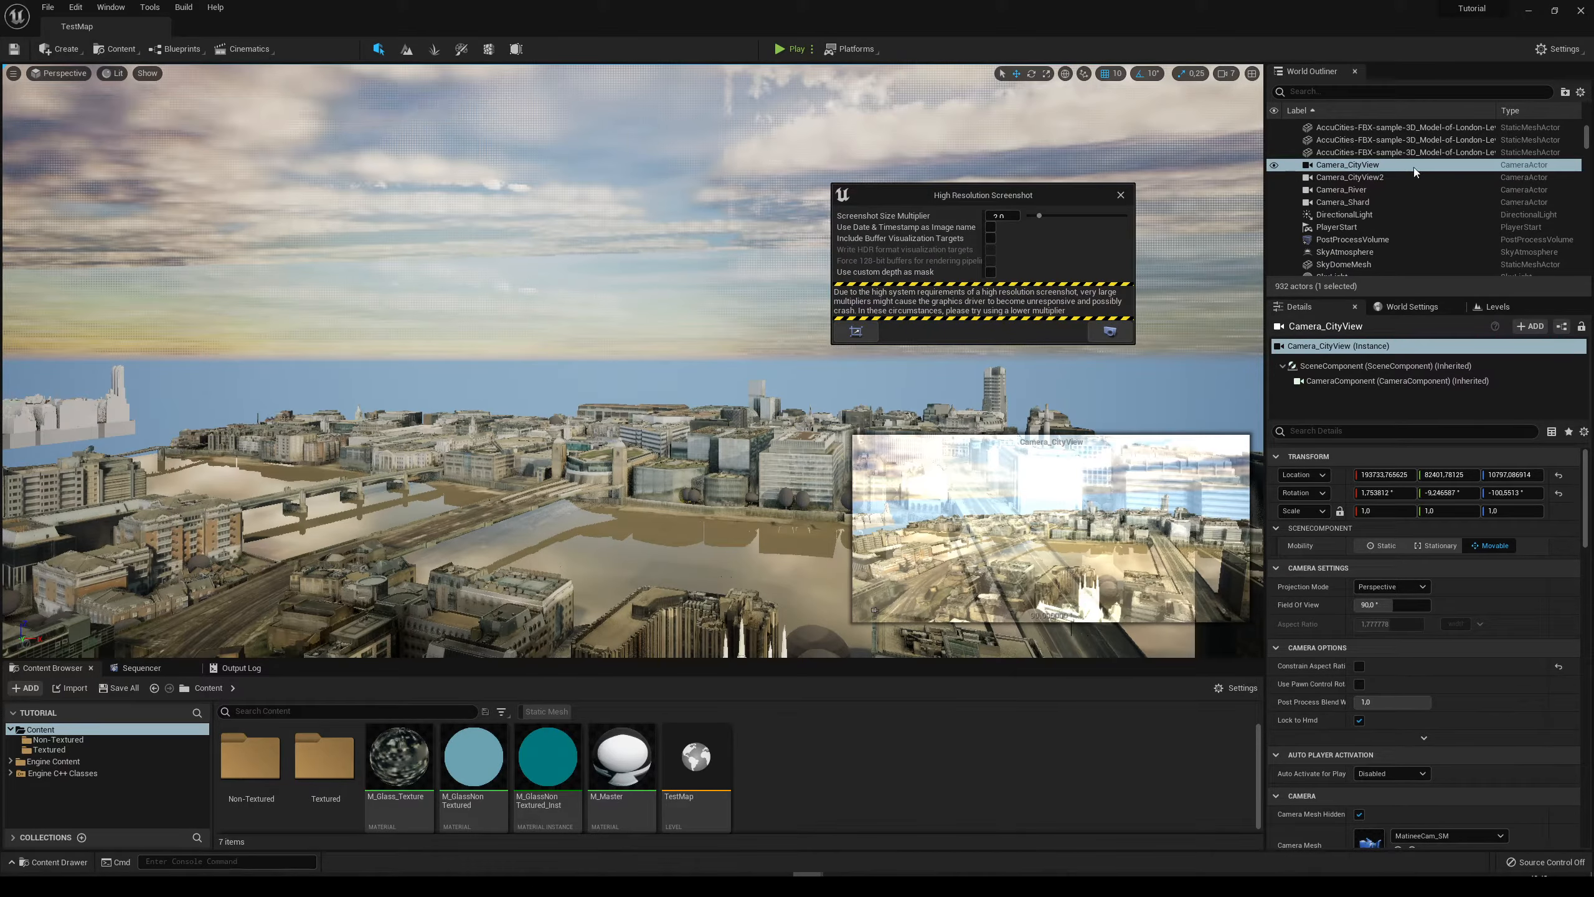
Pilot the Camera_CityView2 actor and turn off its Constrain Aspect Ratio option.
left_click(1373, 178)
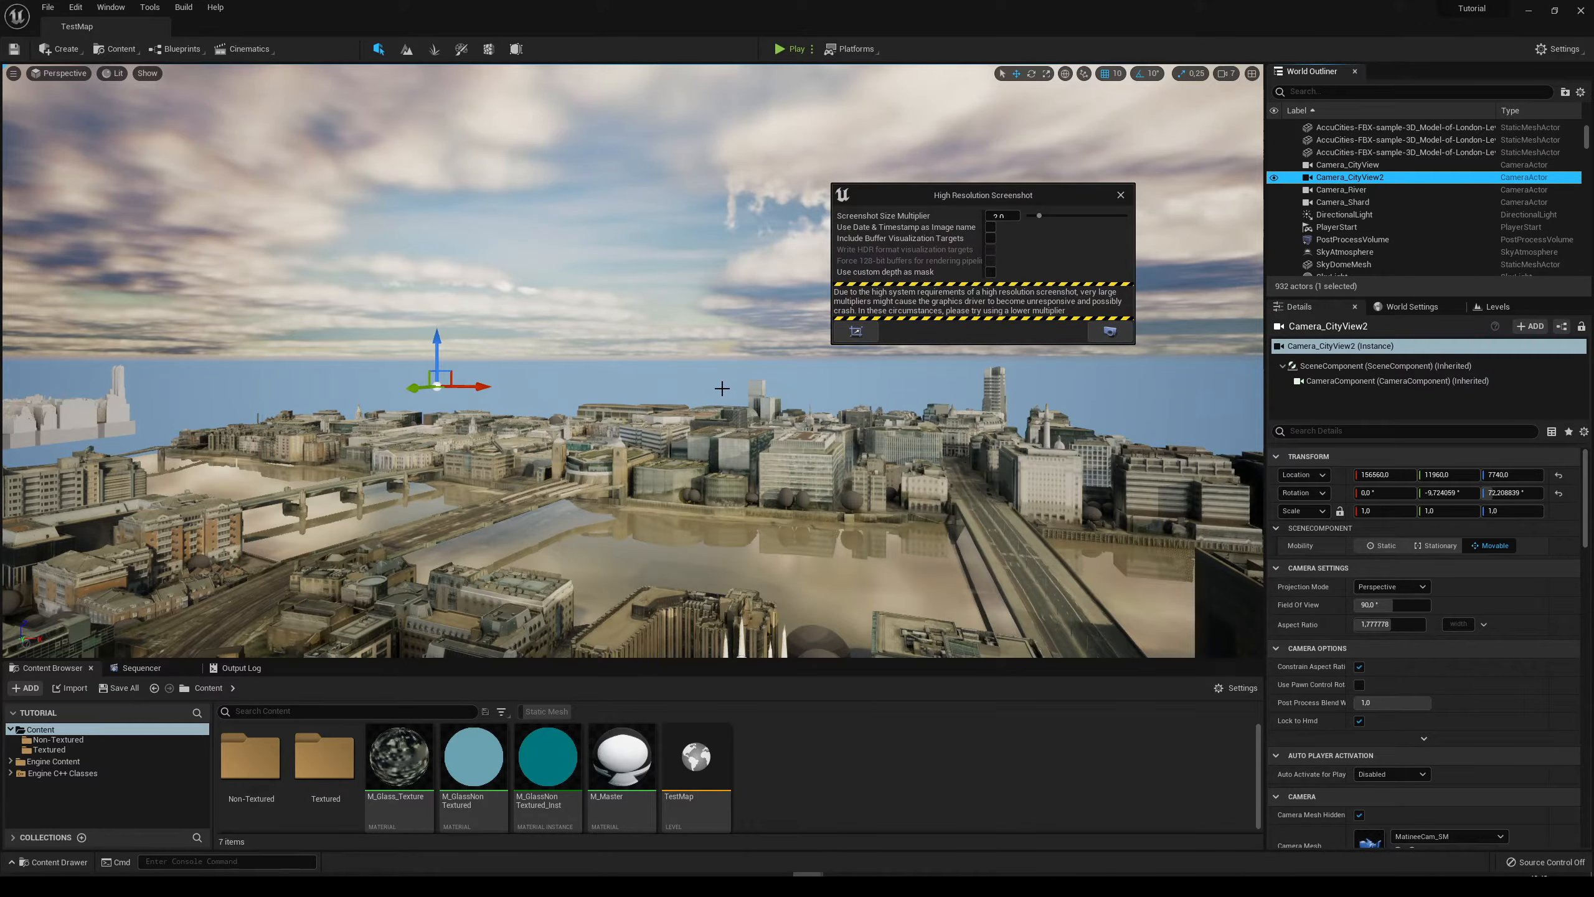
key("f")
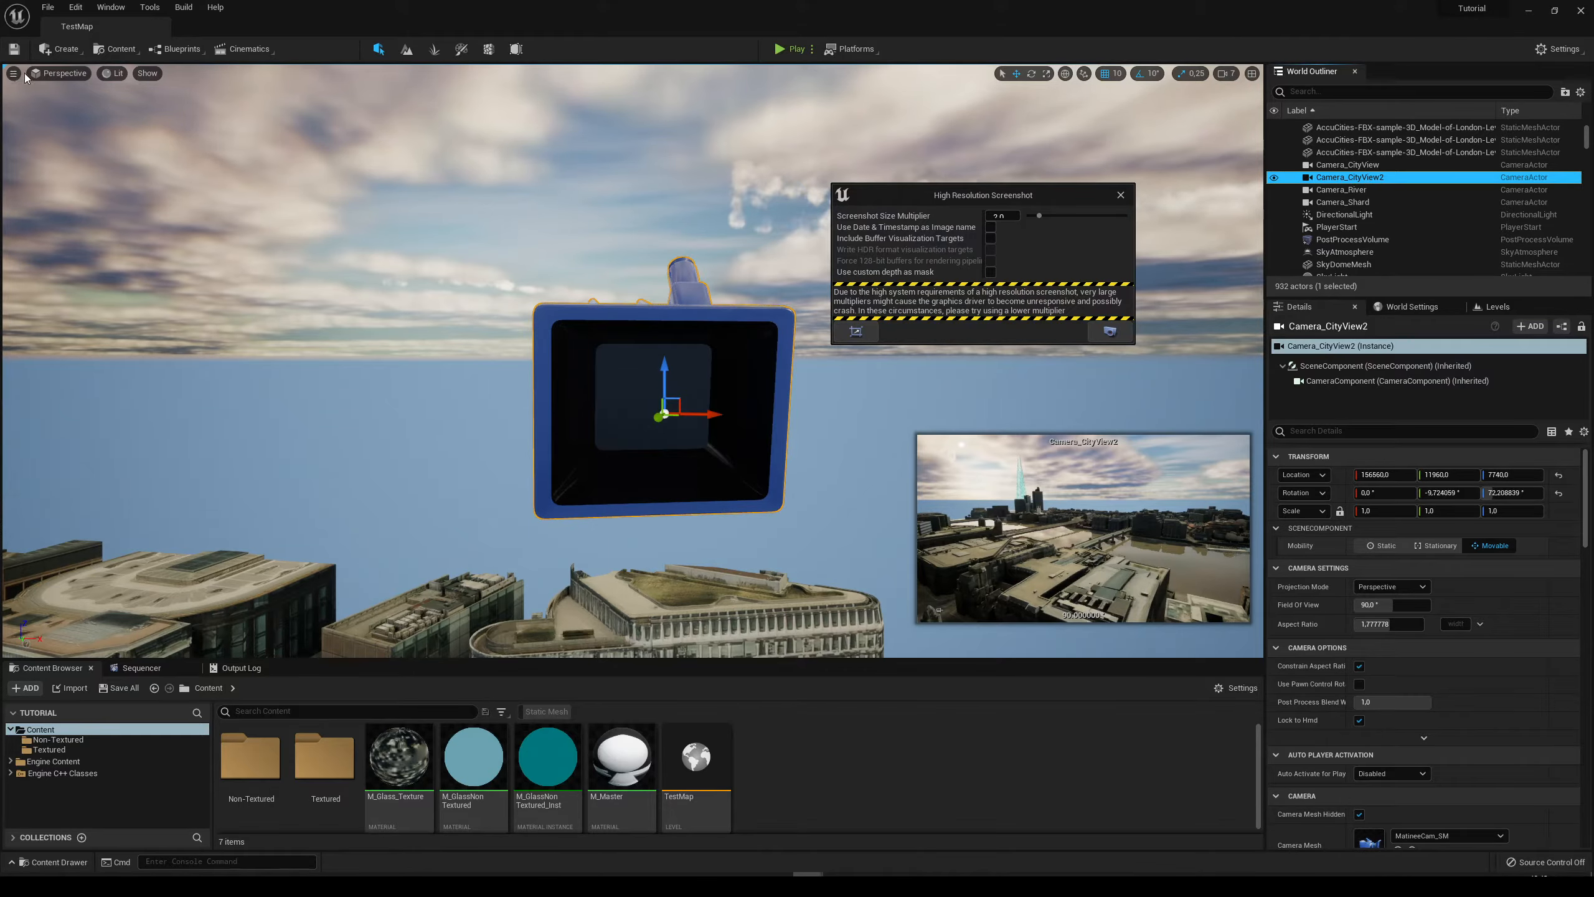
right_click(615, 435)
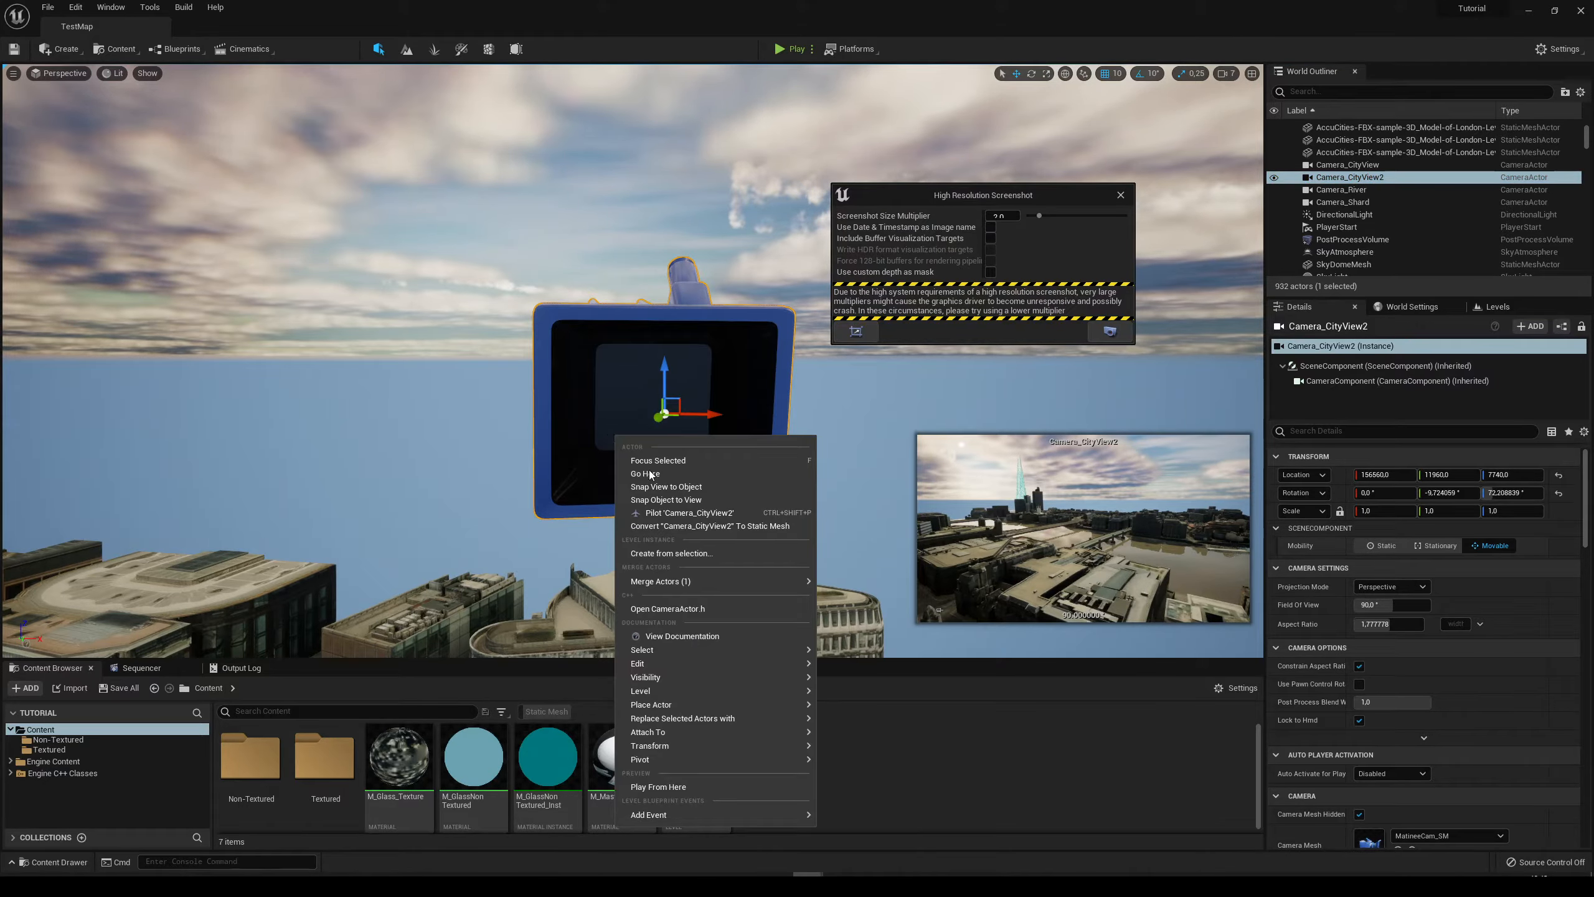
left_click(663, 513)
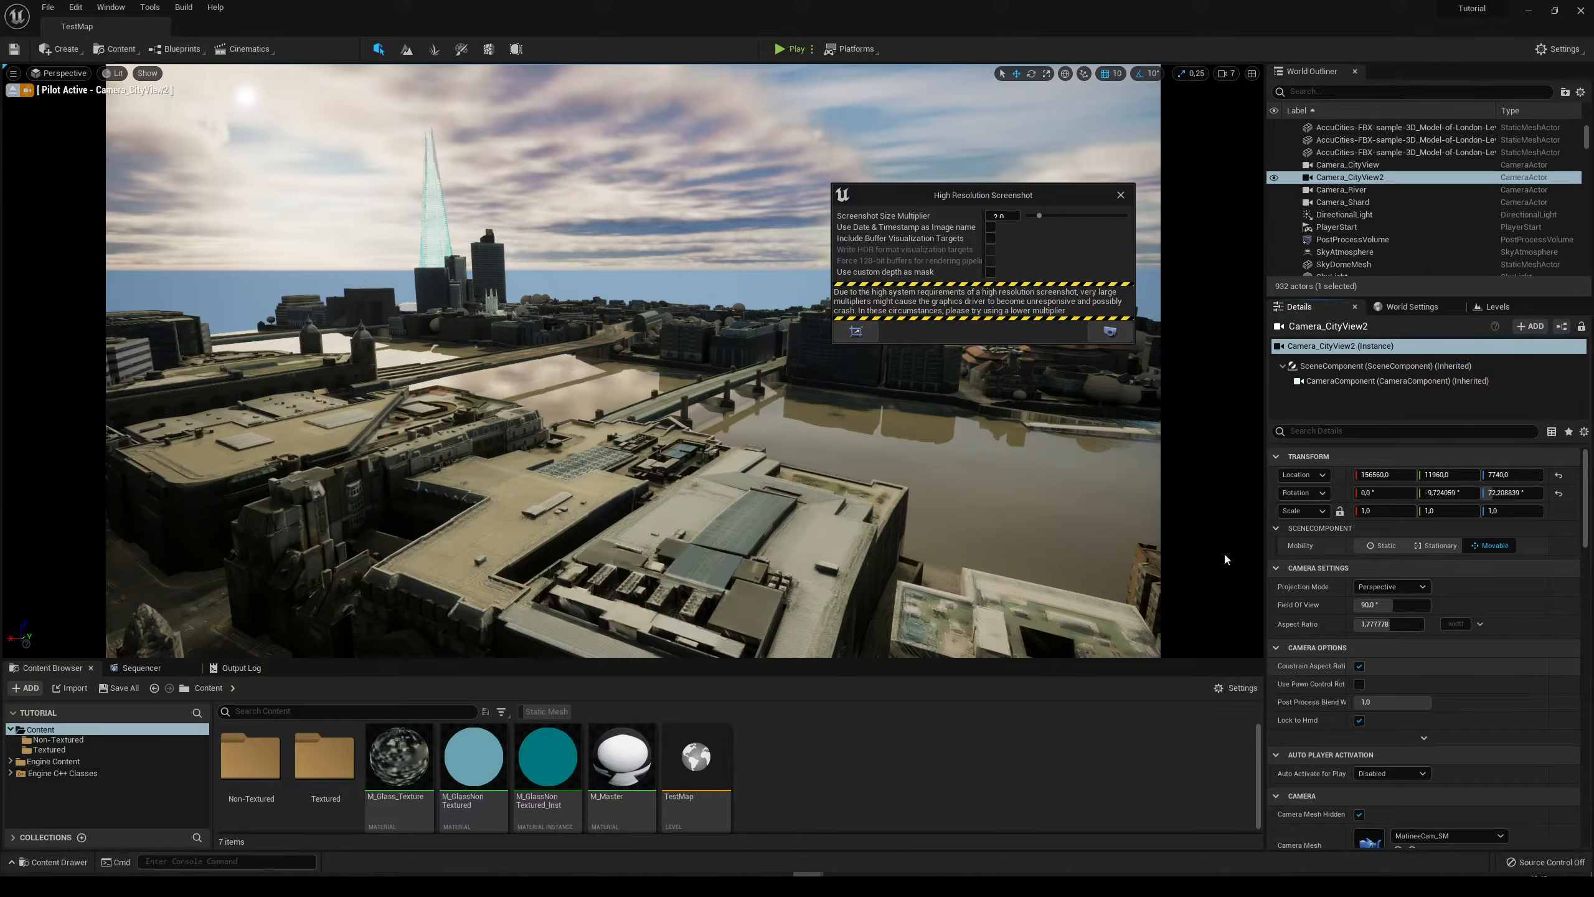
left_click(1358, 666)
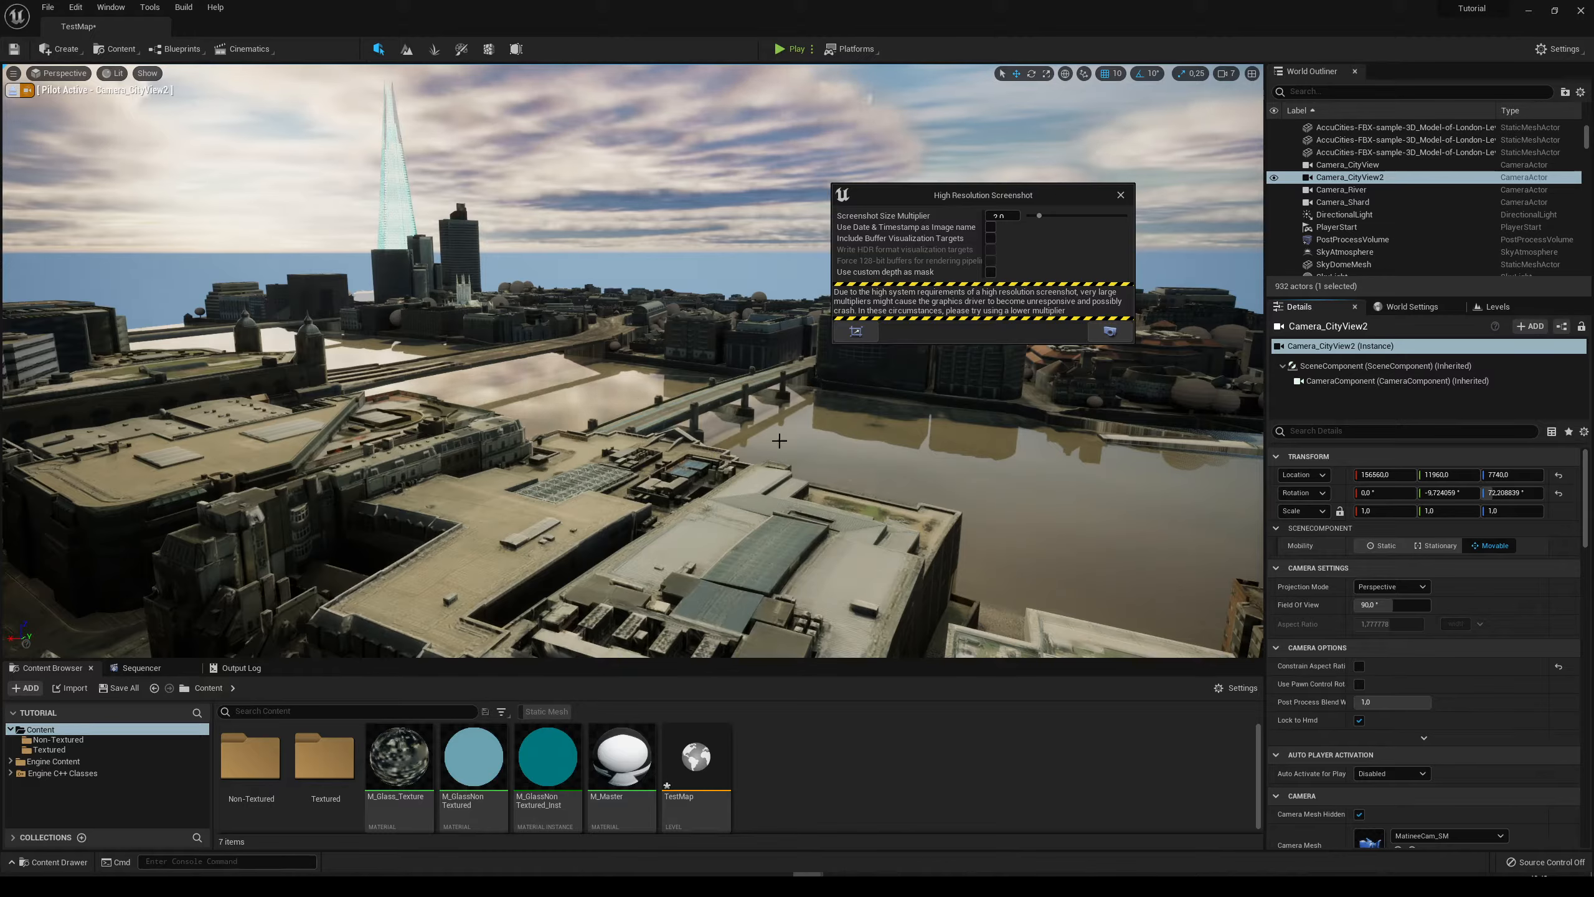
Clear the actor selection, show the Camera_CityView2 view in immersive mode and reposition the High Resolution Screenshot dialog.
left_click_drag(953, 197, 950, 207)
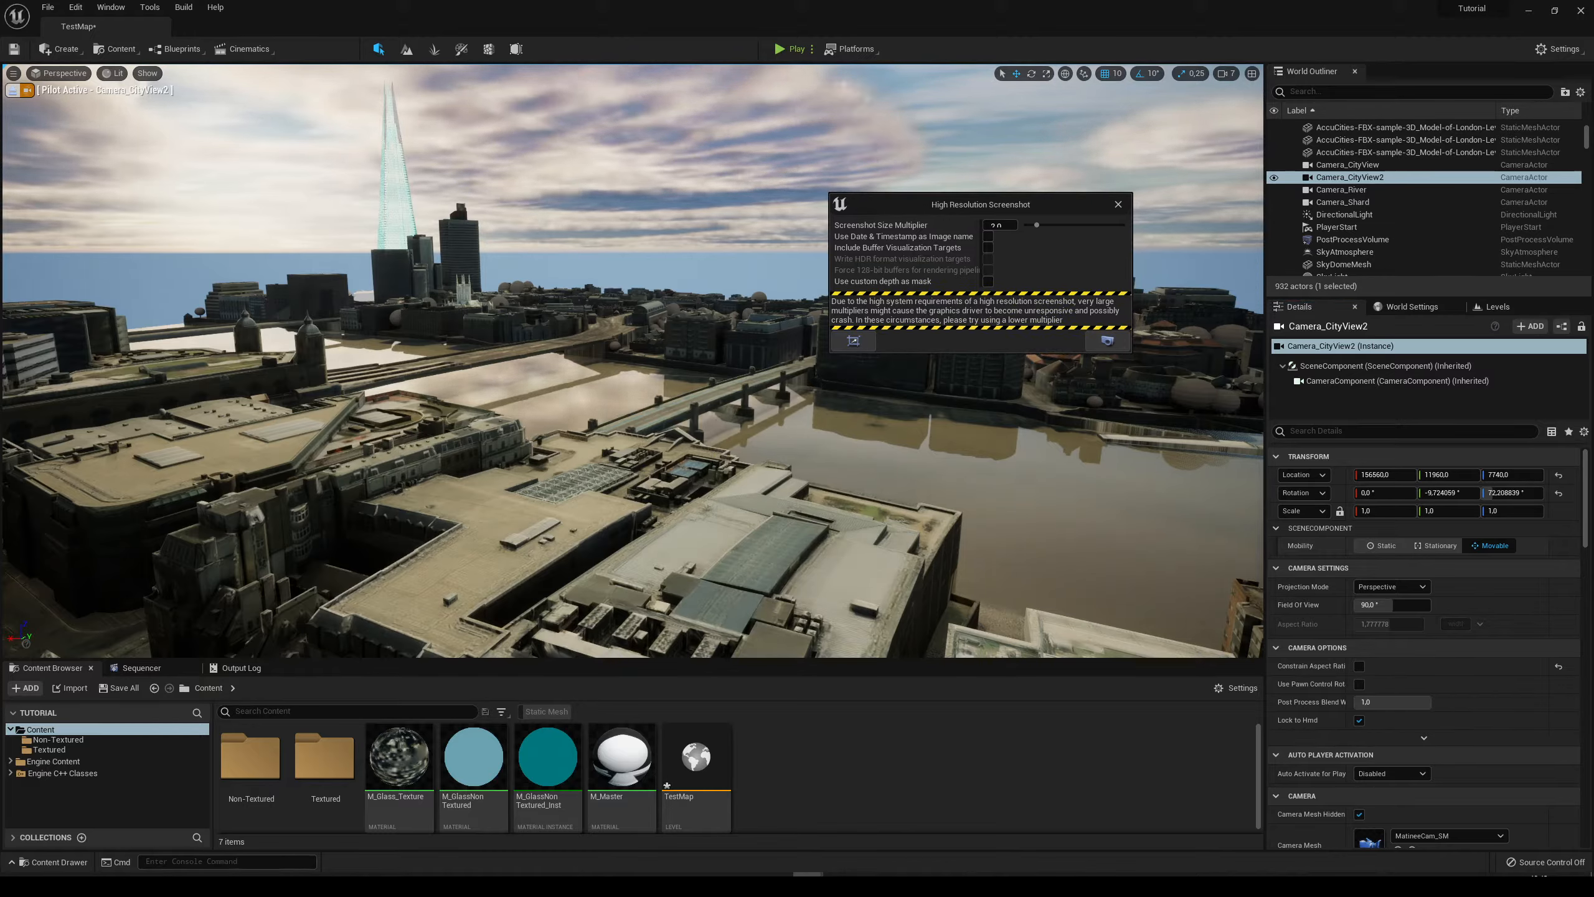
left_click(708, 346)
key("Escape")
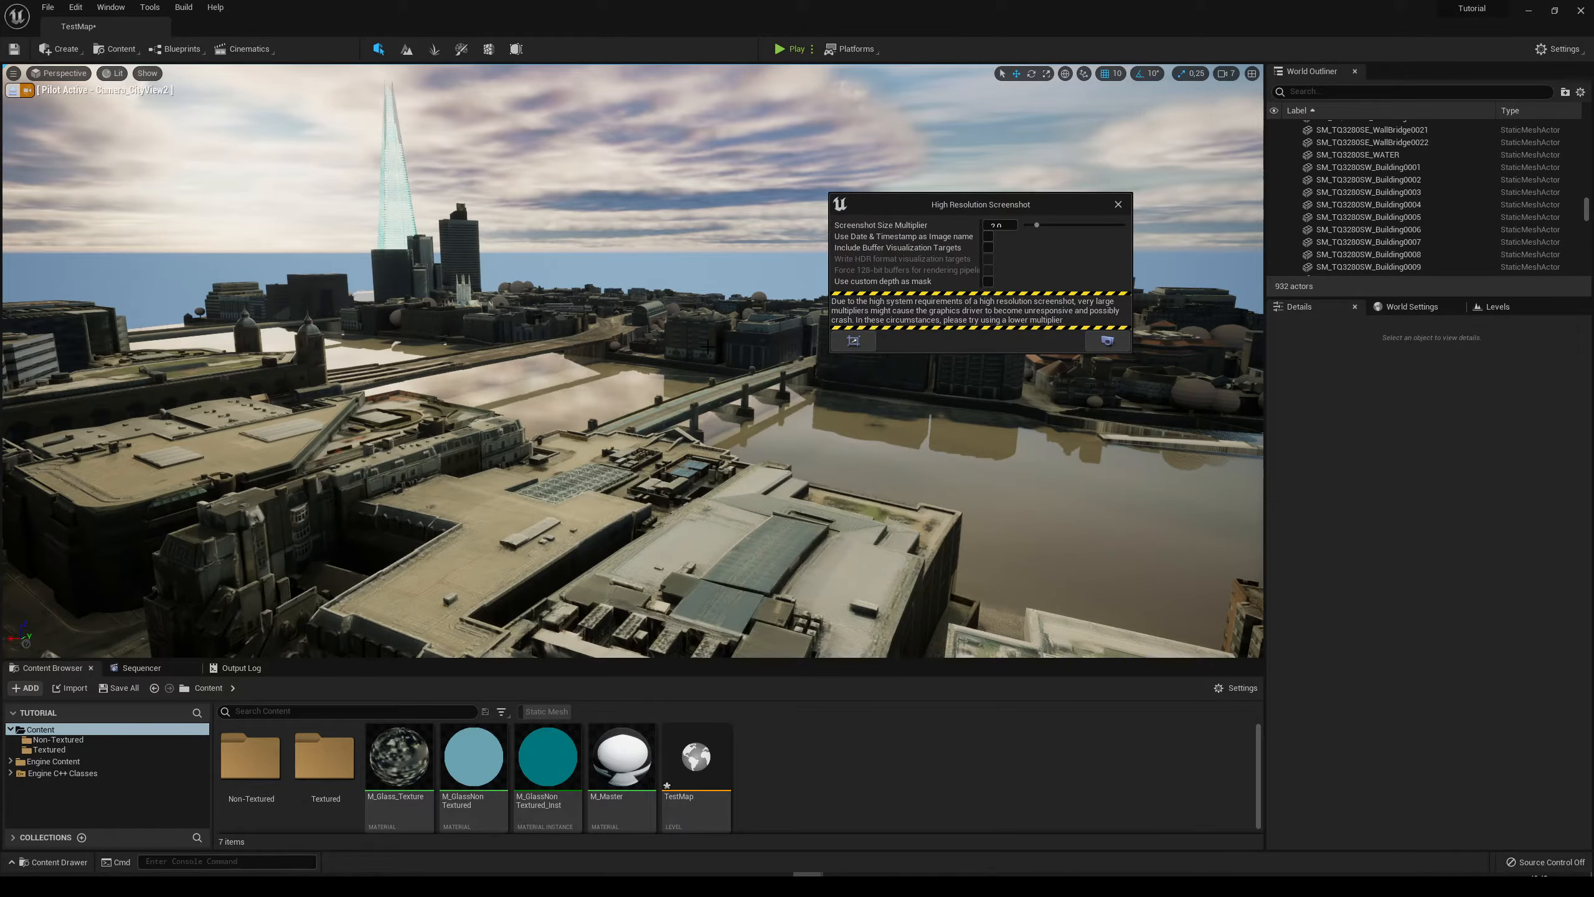
key("F10")
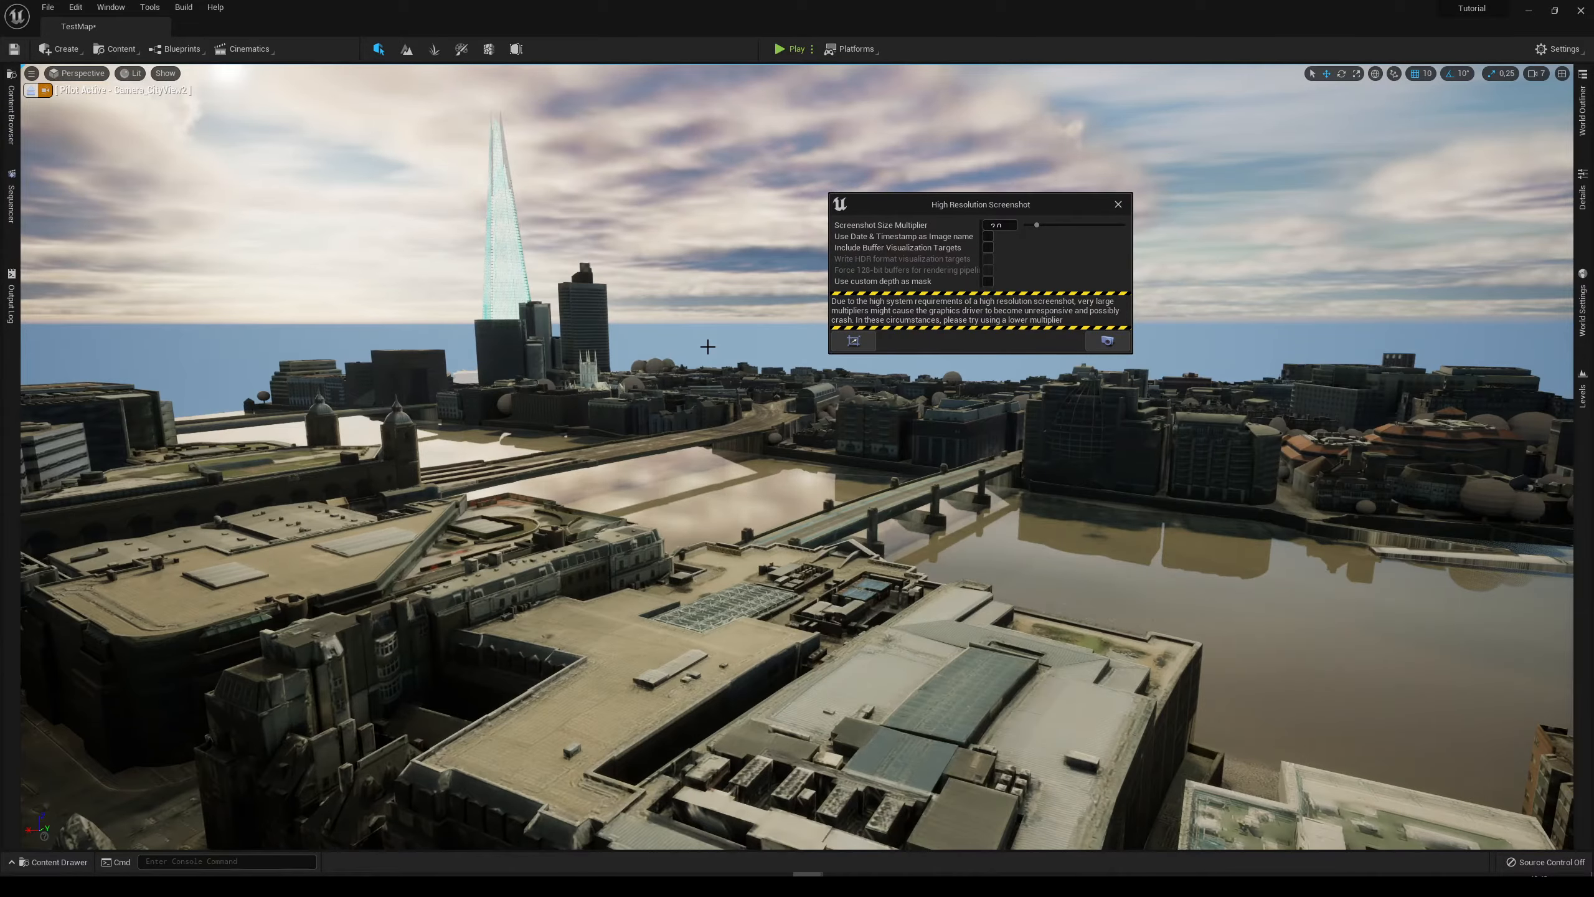
key("F11")
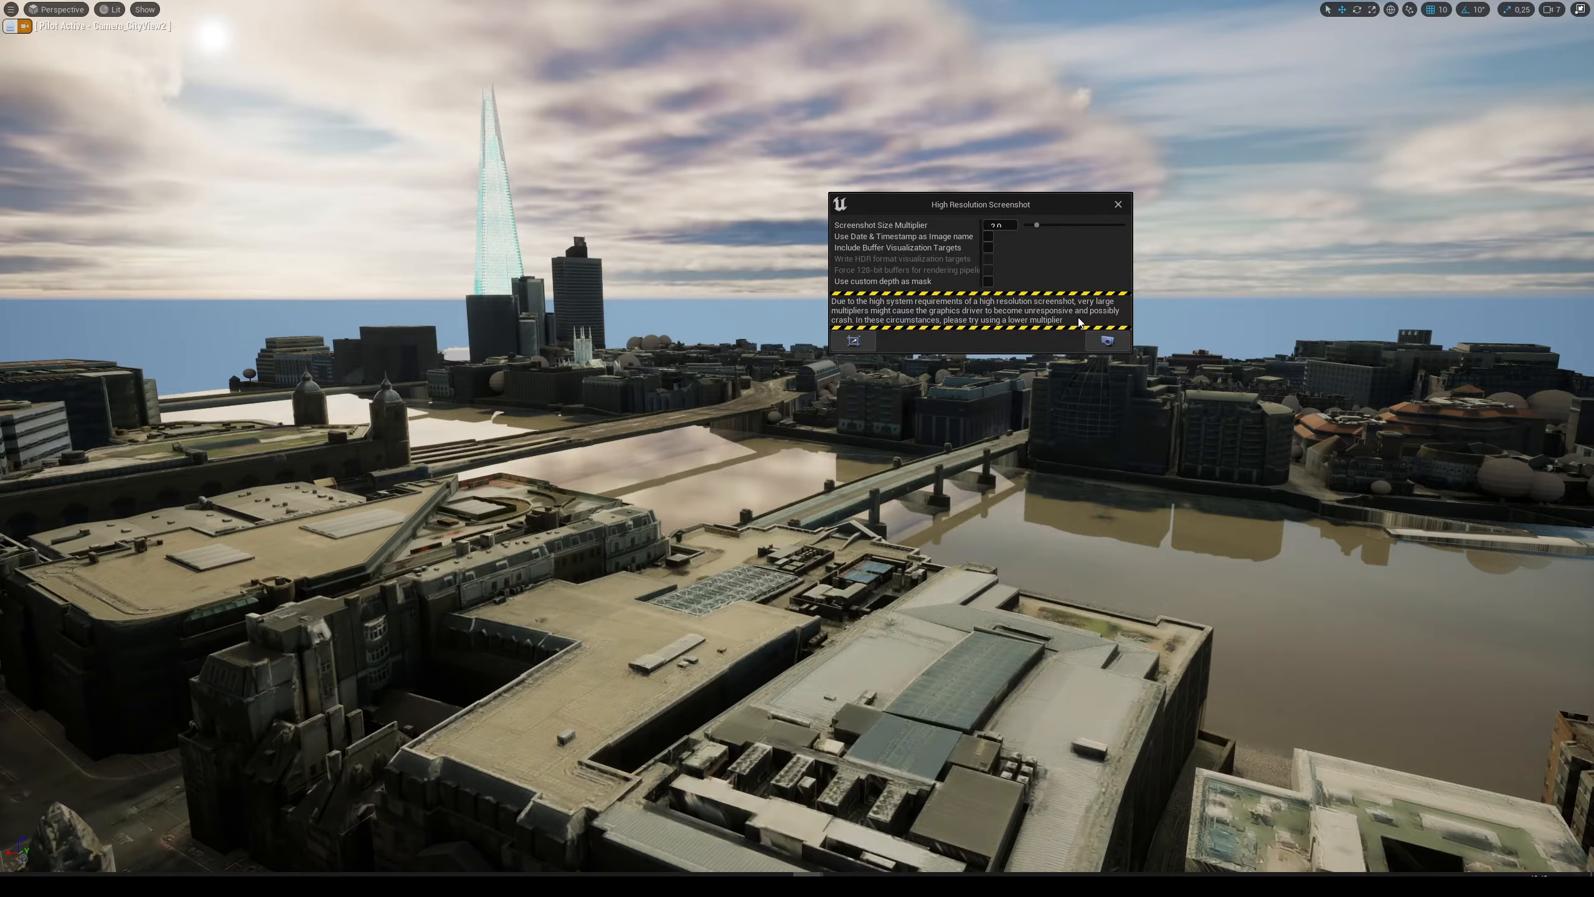
left_click_drag(1027, 201, 1090, 197)
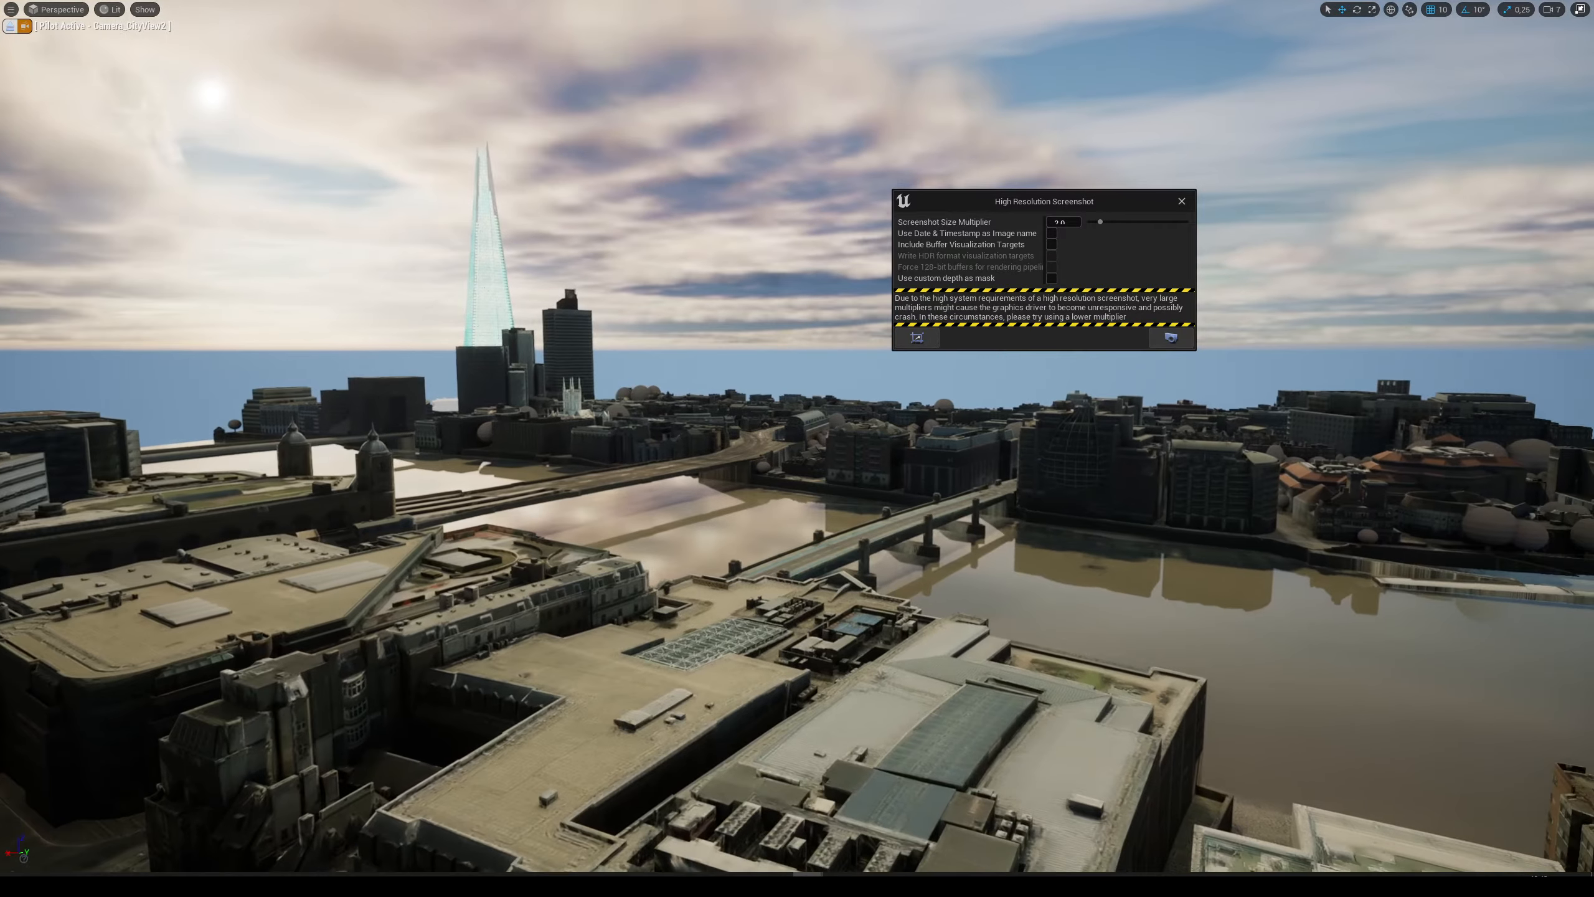
Leave immersive mode, restore the docked side panels and stop piloting Camera_CityView2.
key("F11")
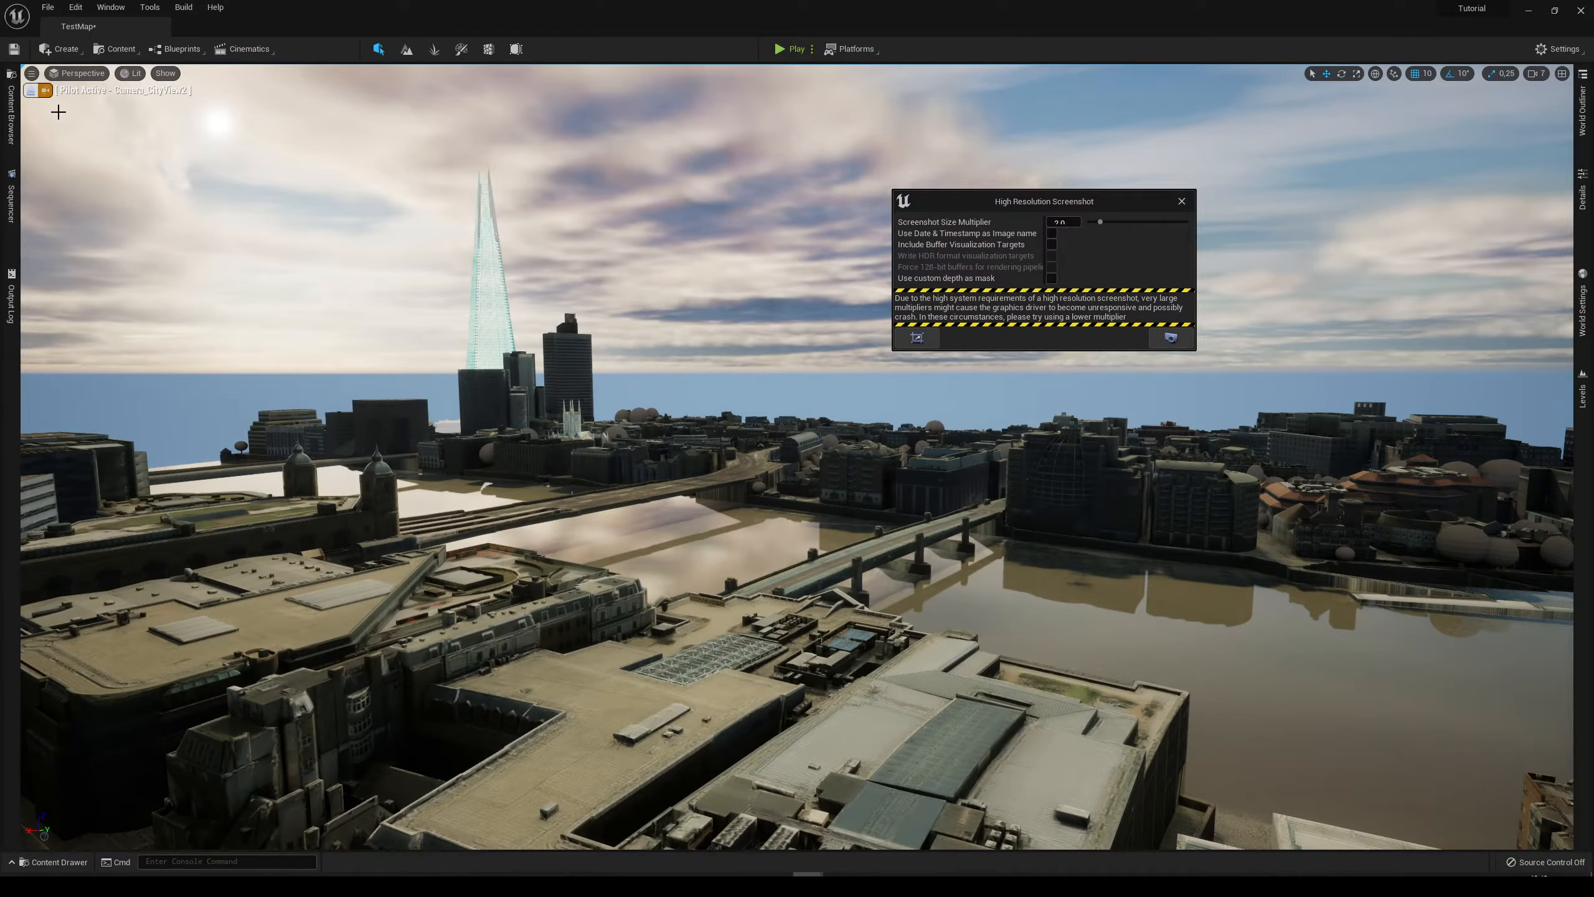
key("F10")
left_click(13, 90)
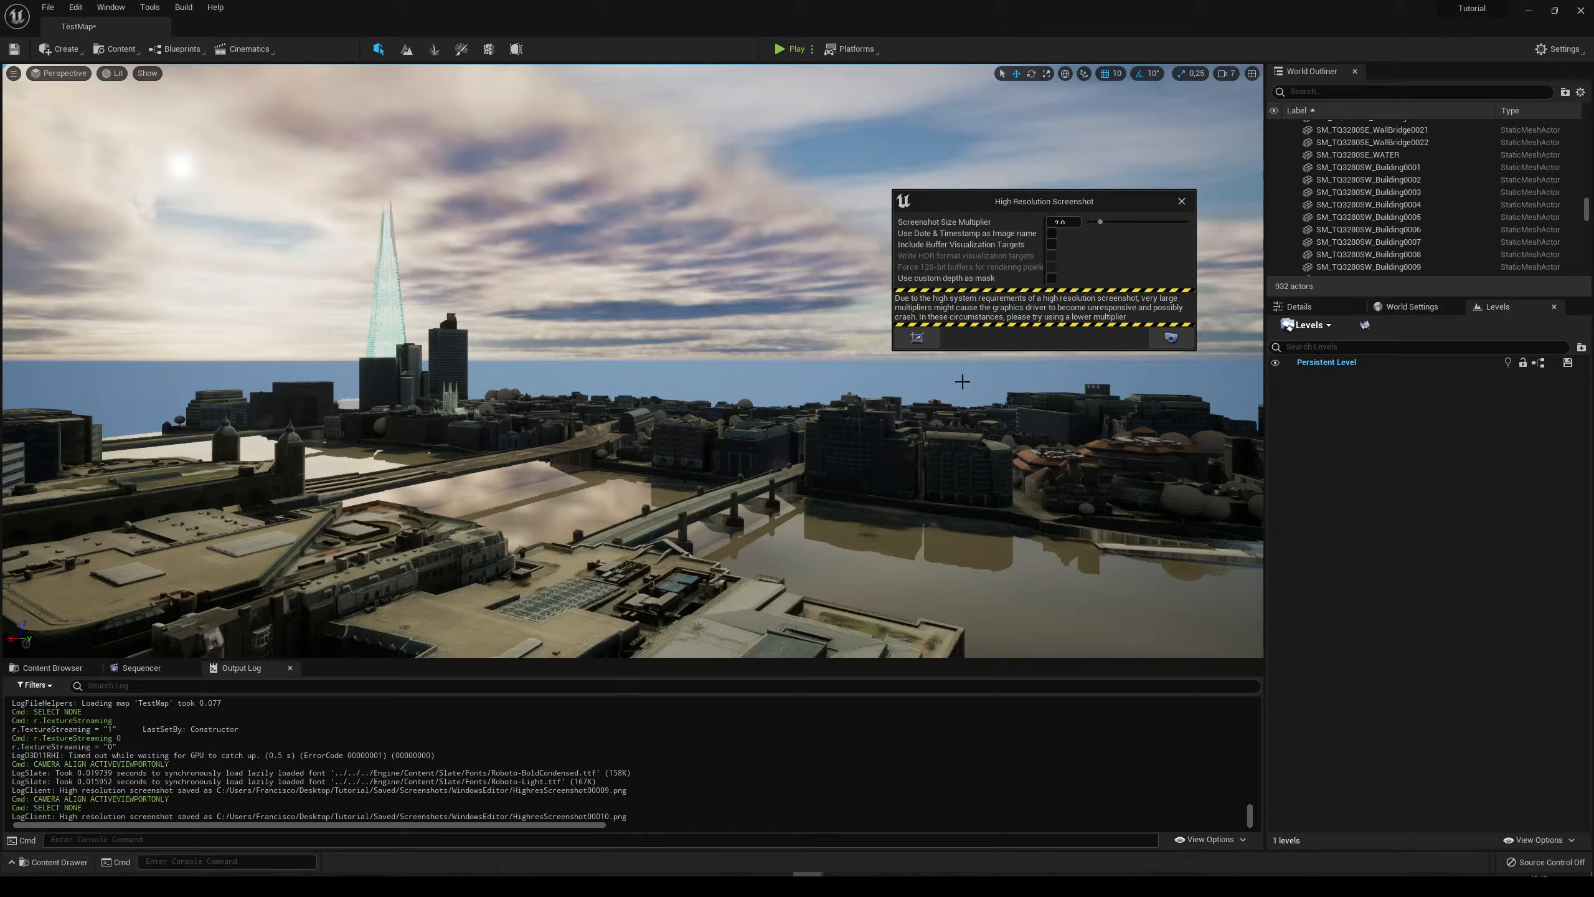
Filter the outliner by "camera", select Camera_River and focus the viewport on it.
left_click(1357, 92)
type("came")
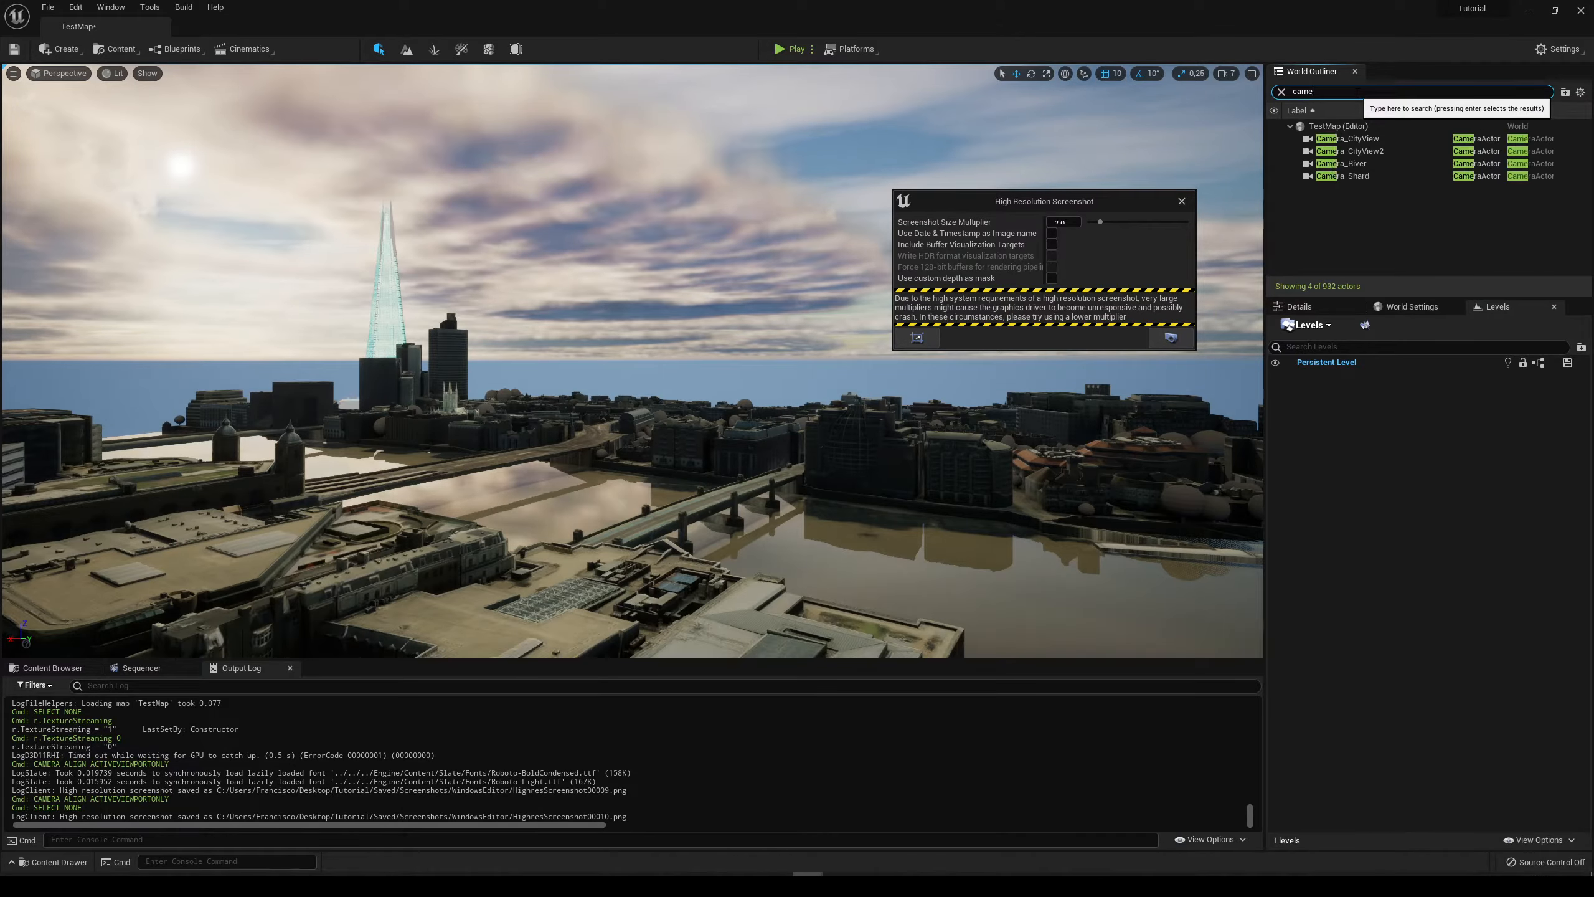
type("ra")
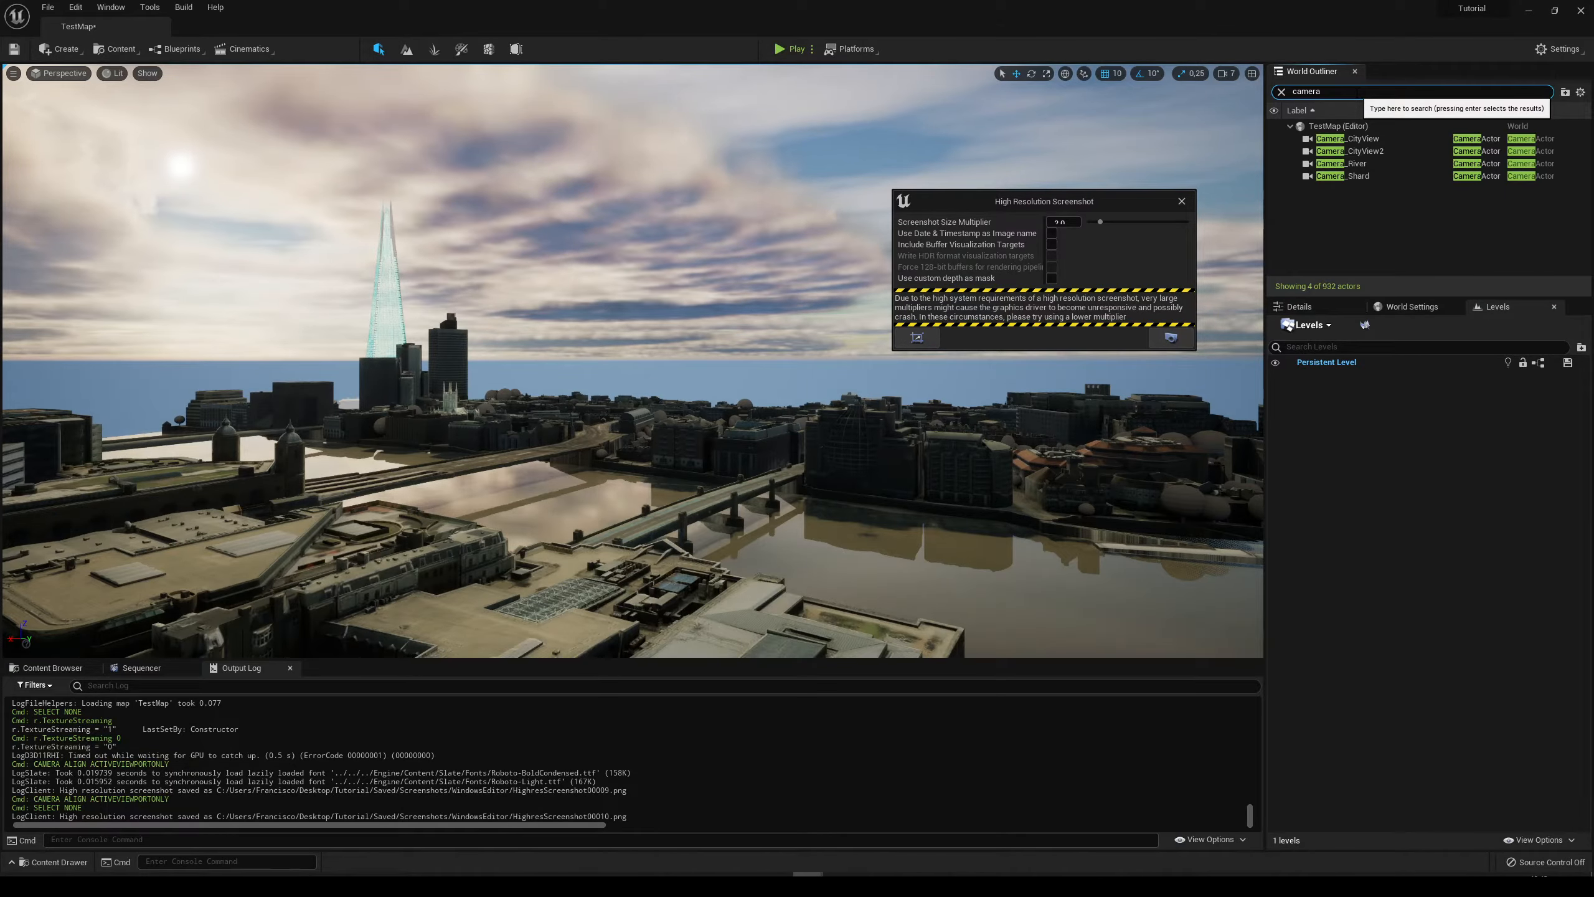
left_click(1357, 165)
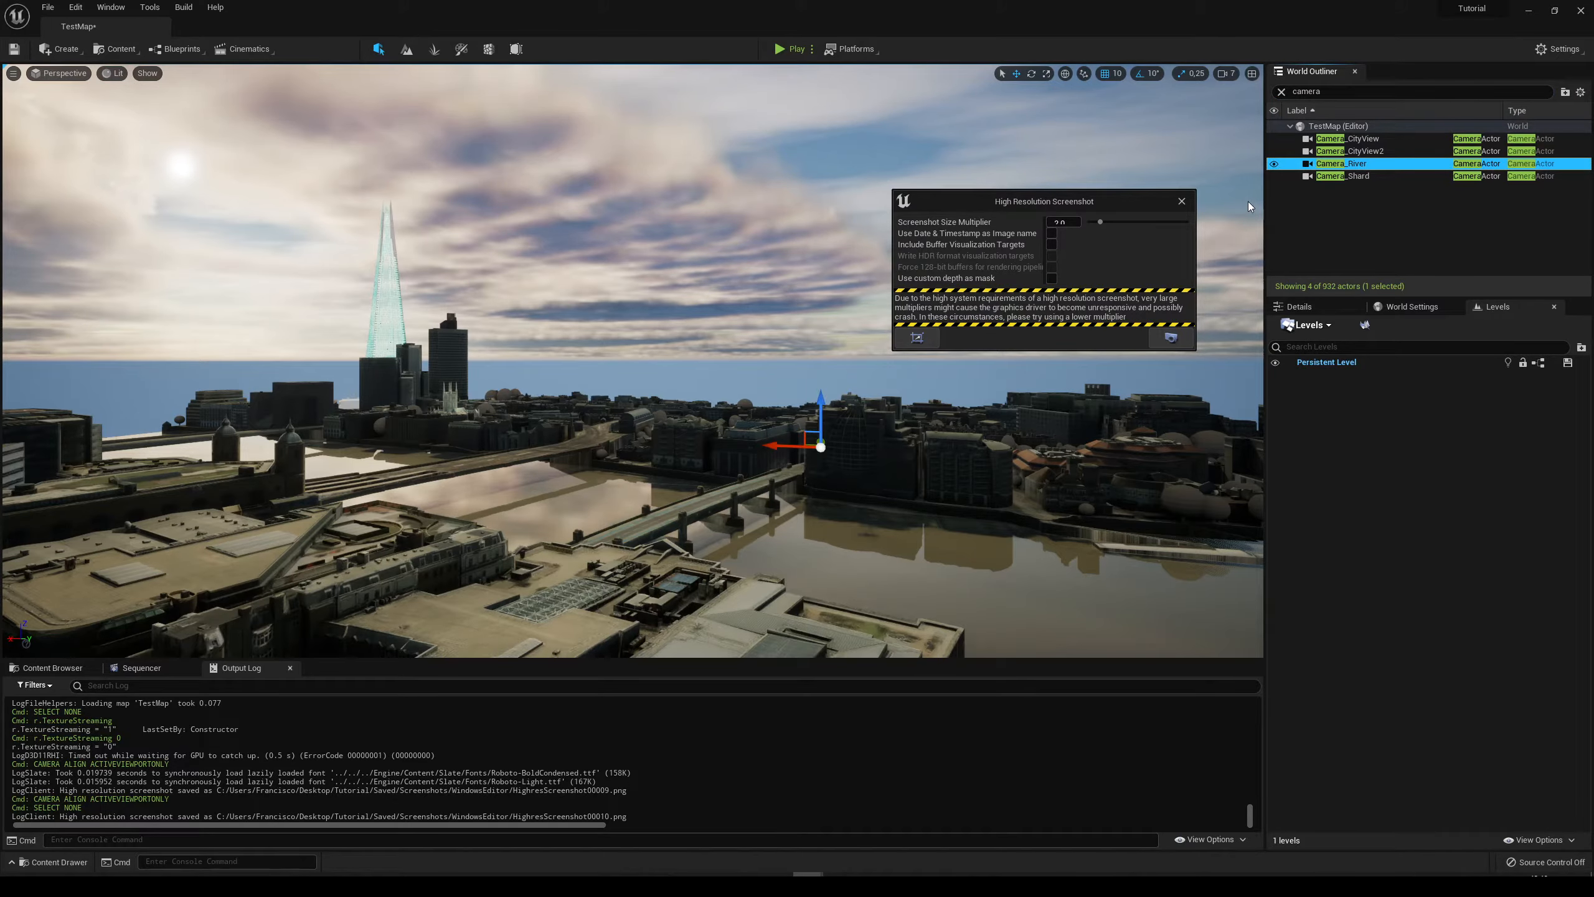
key("f")
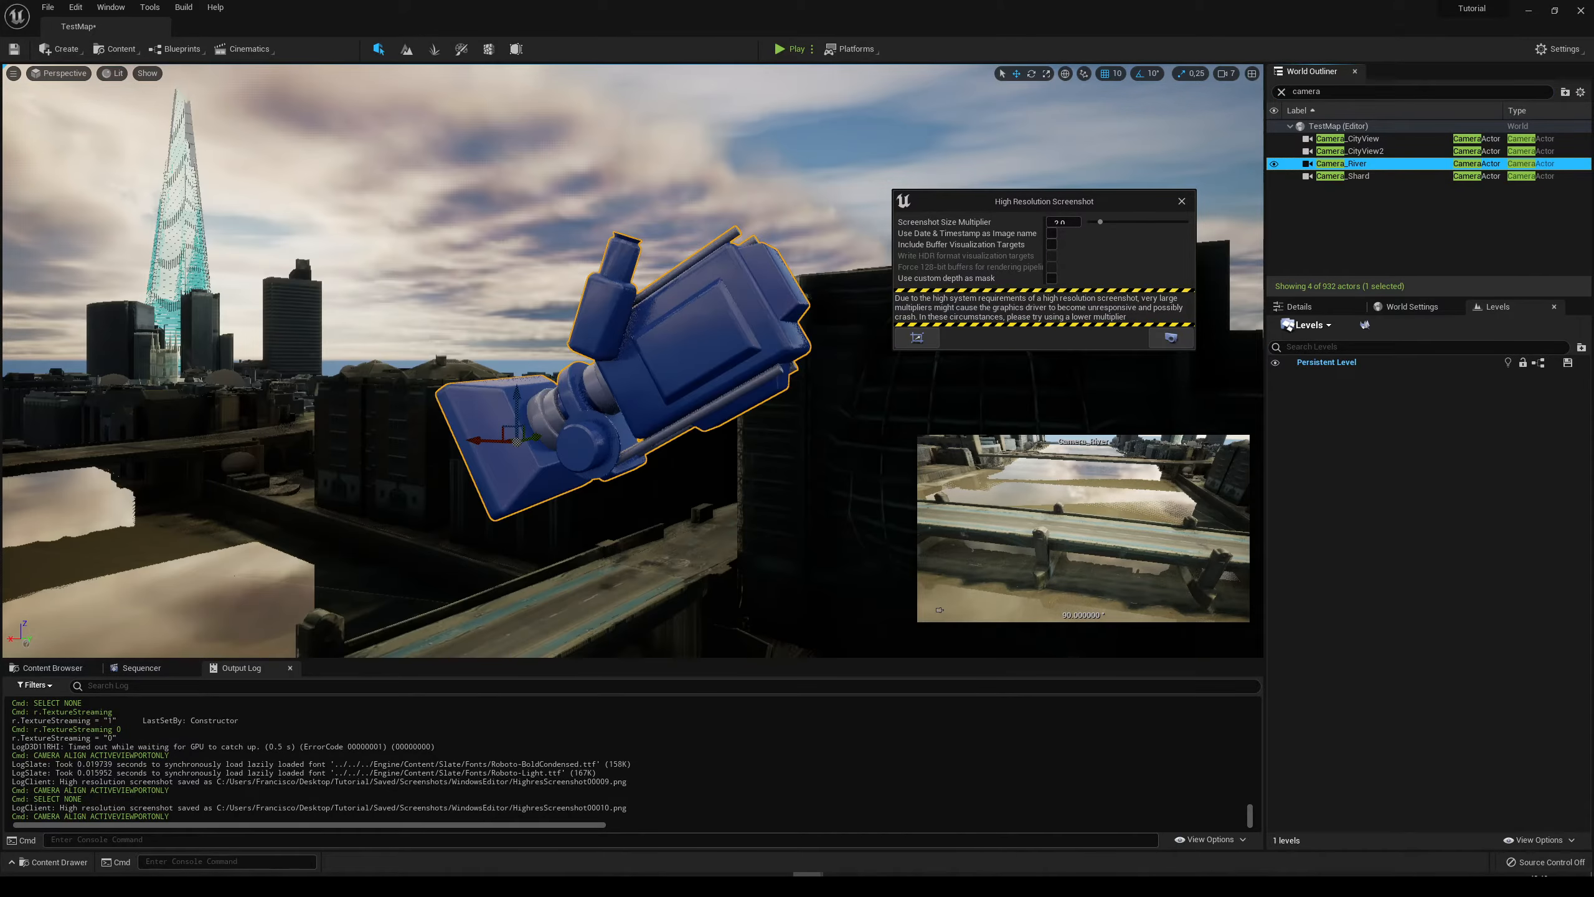
Pilot the Camera_River actor and turn off its Constrain Aspect Ratio option.
right_click(1336, 164)
left_click(1398, 242)
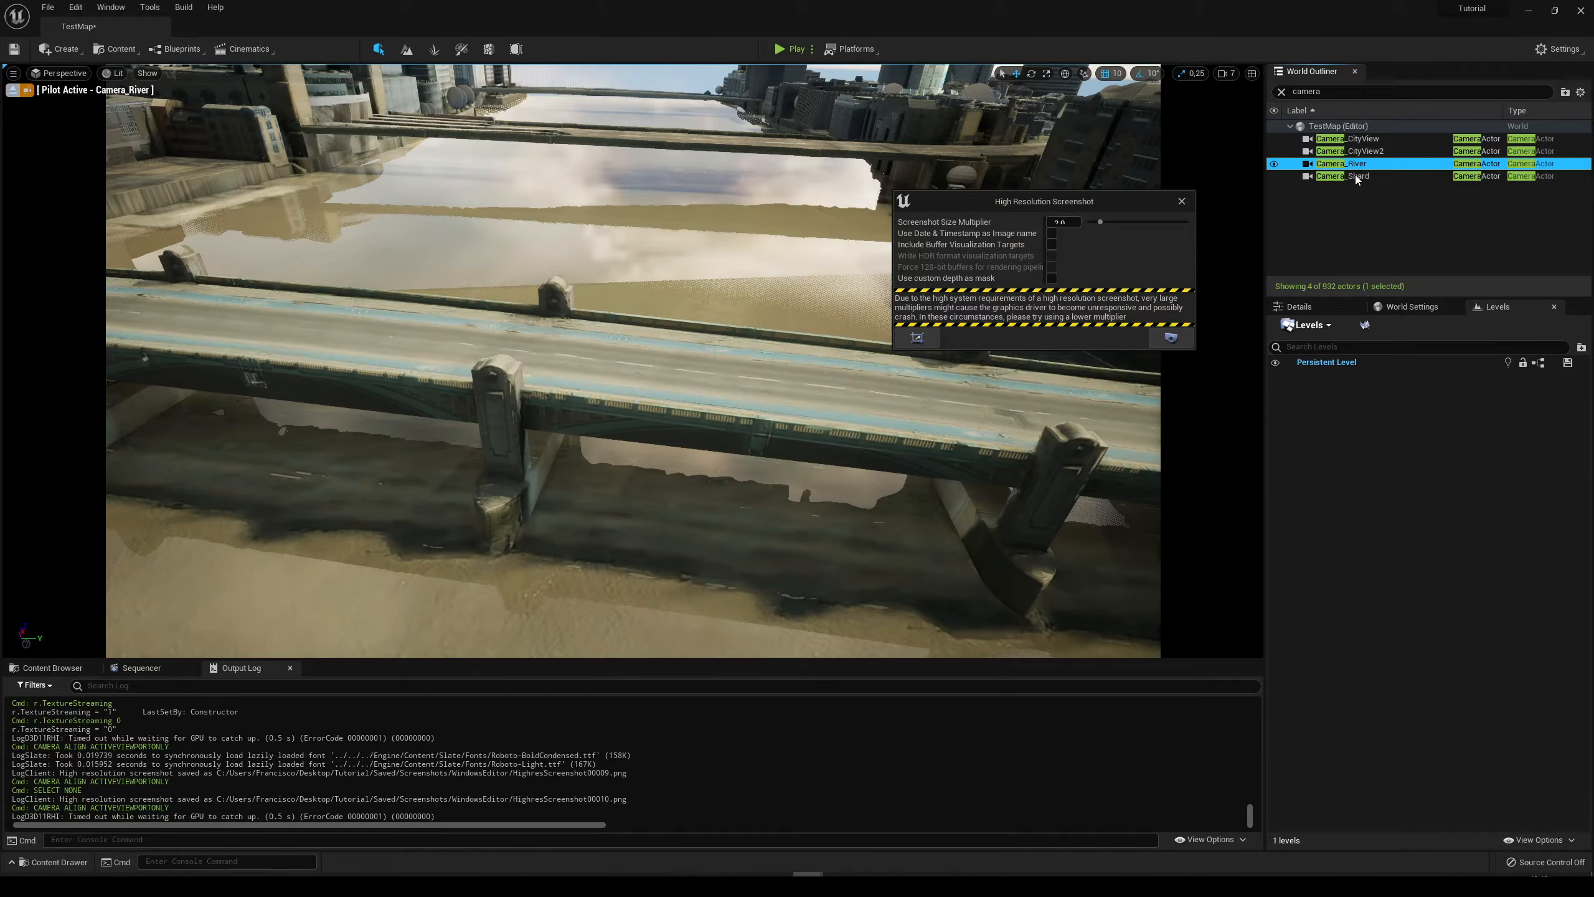
left_click(1310, 306)
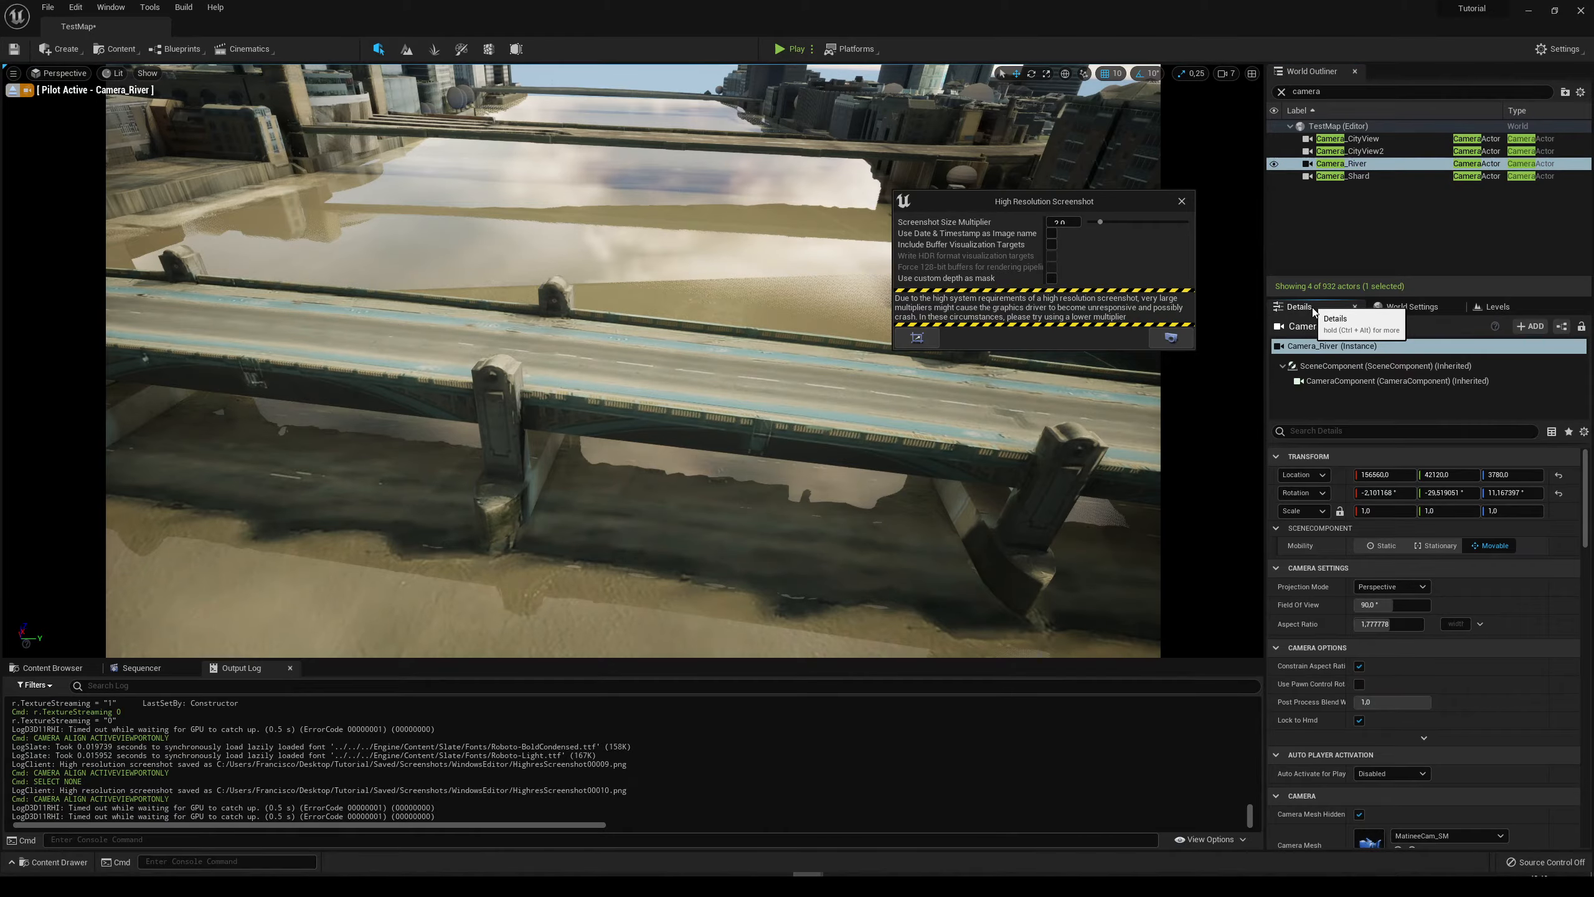
left_click(1359, 666)
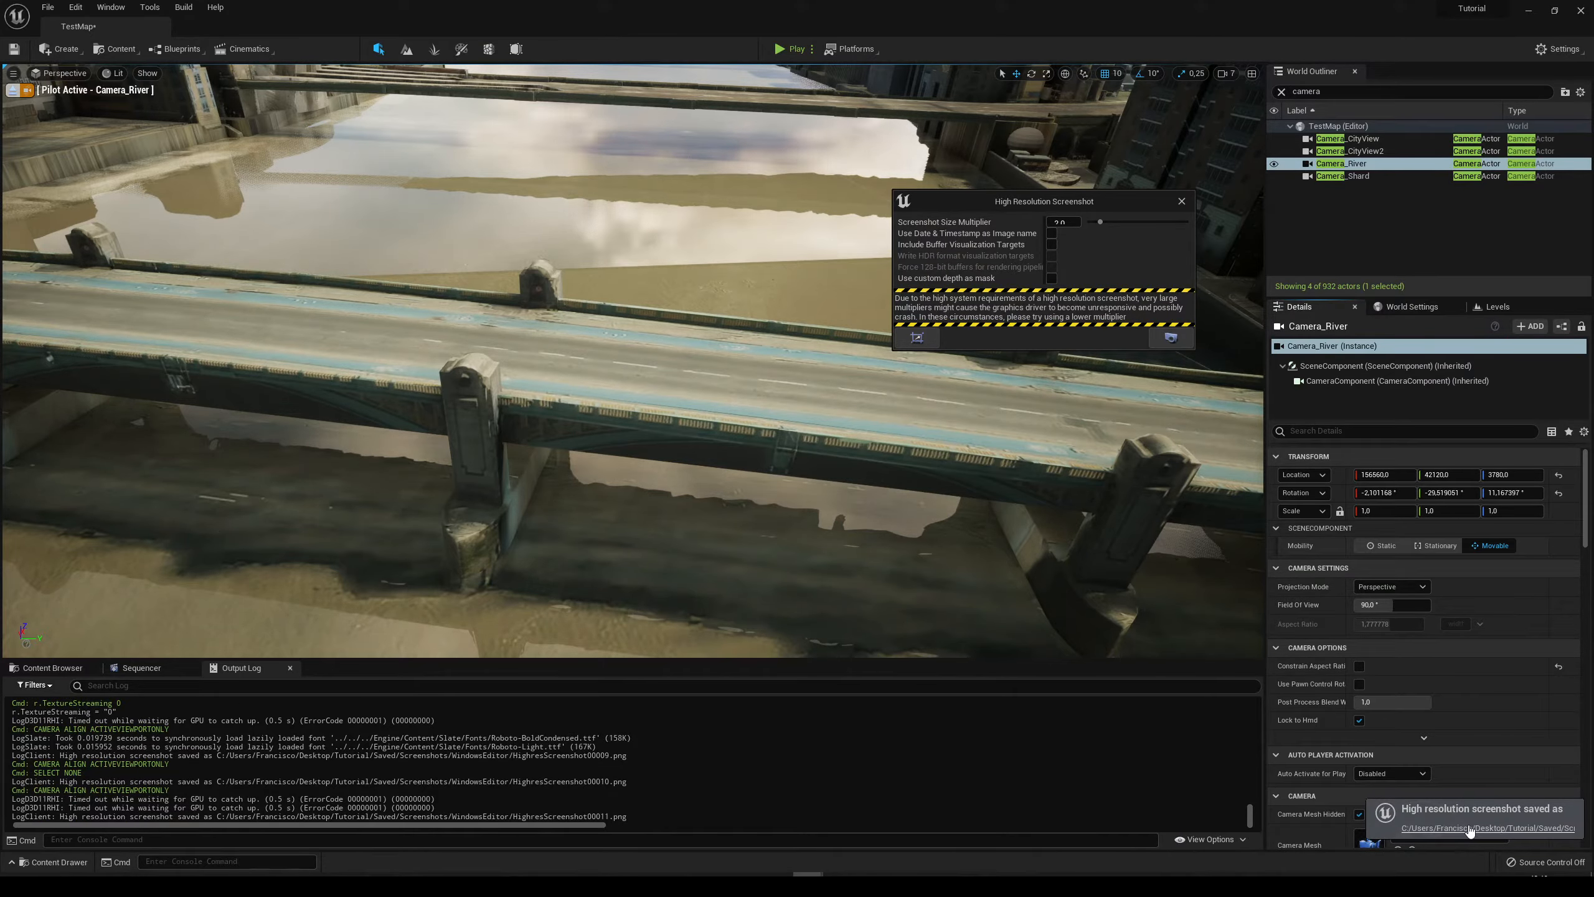
Open the screenshots folder and compare the file information of HighresScreenshot00010.png and HighresScreenshot00011.png.
left_click(1488, 827)
double_click(720, 370)
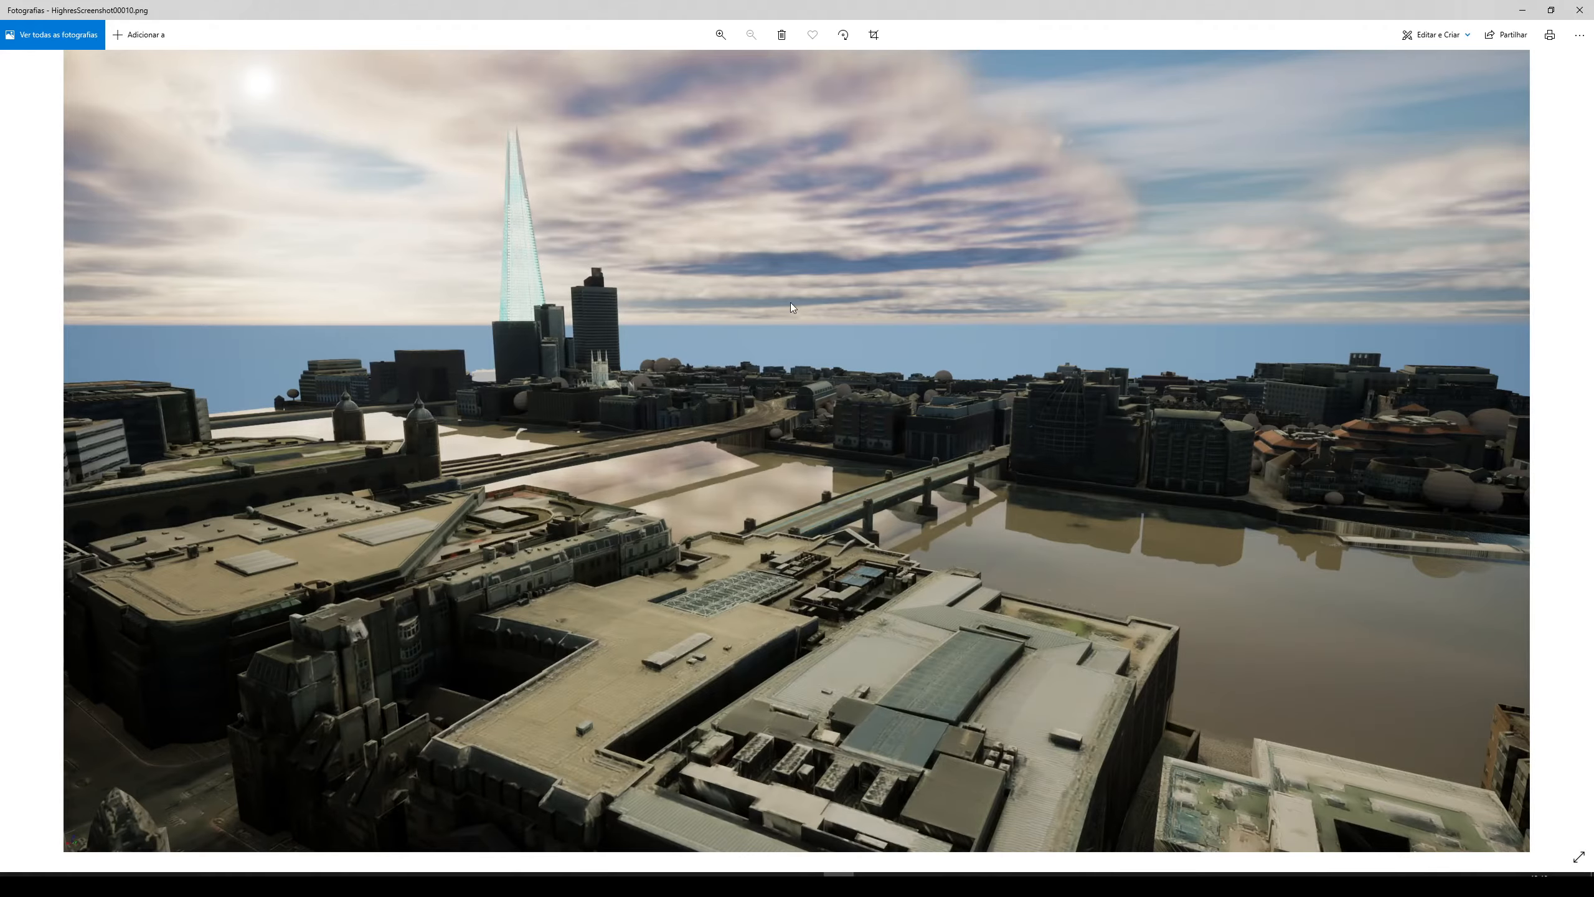
right_click(1160, 230)
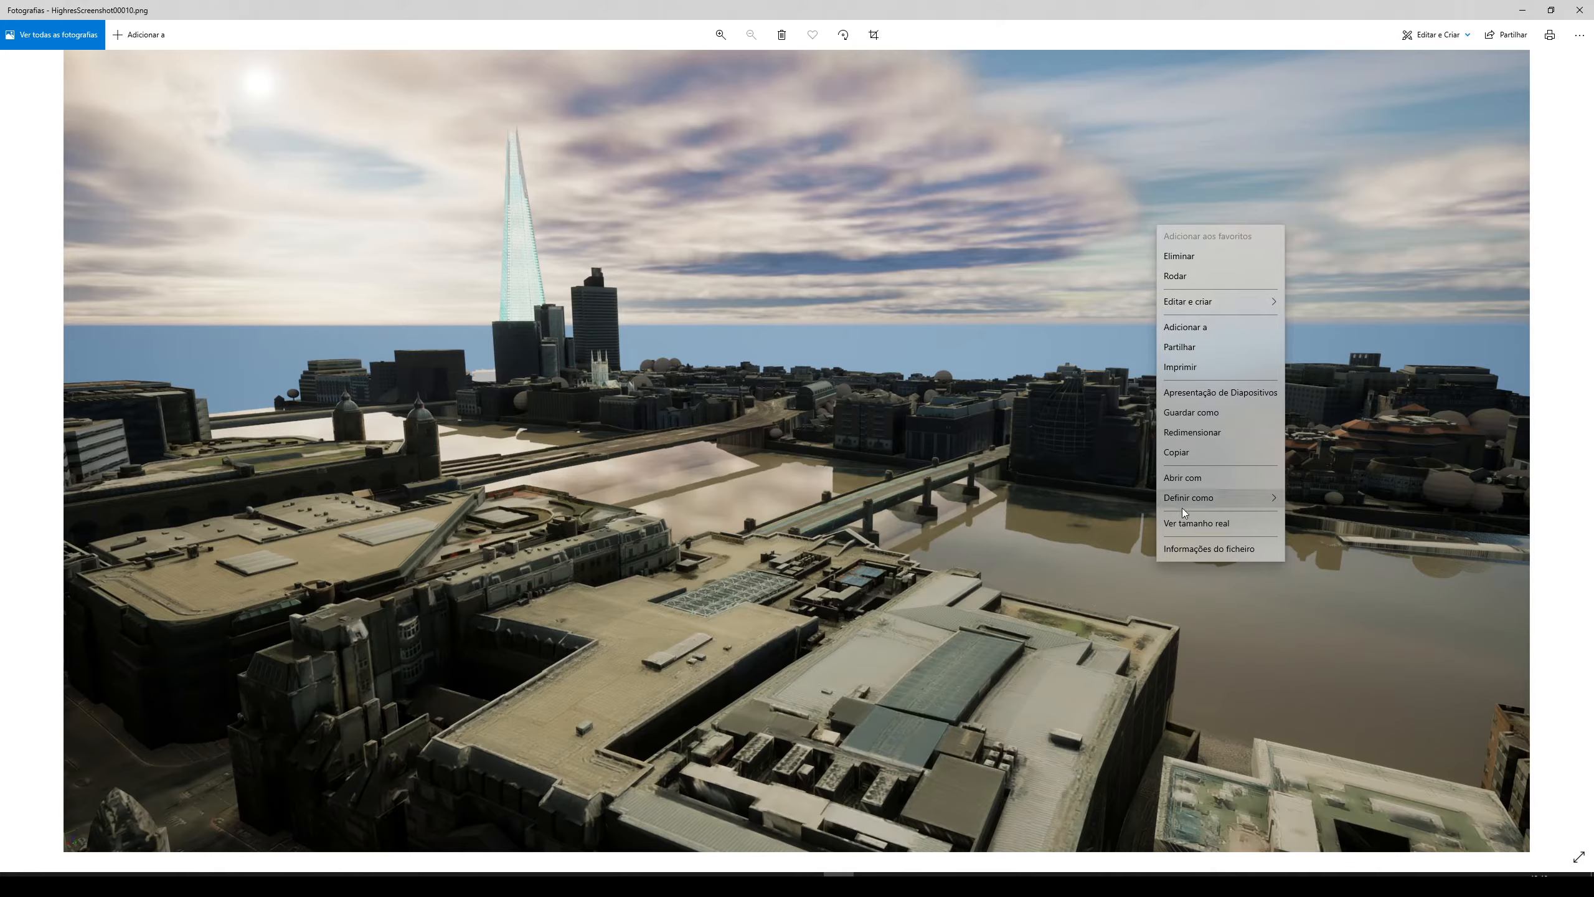
left_click(1205, 553)
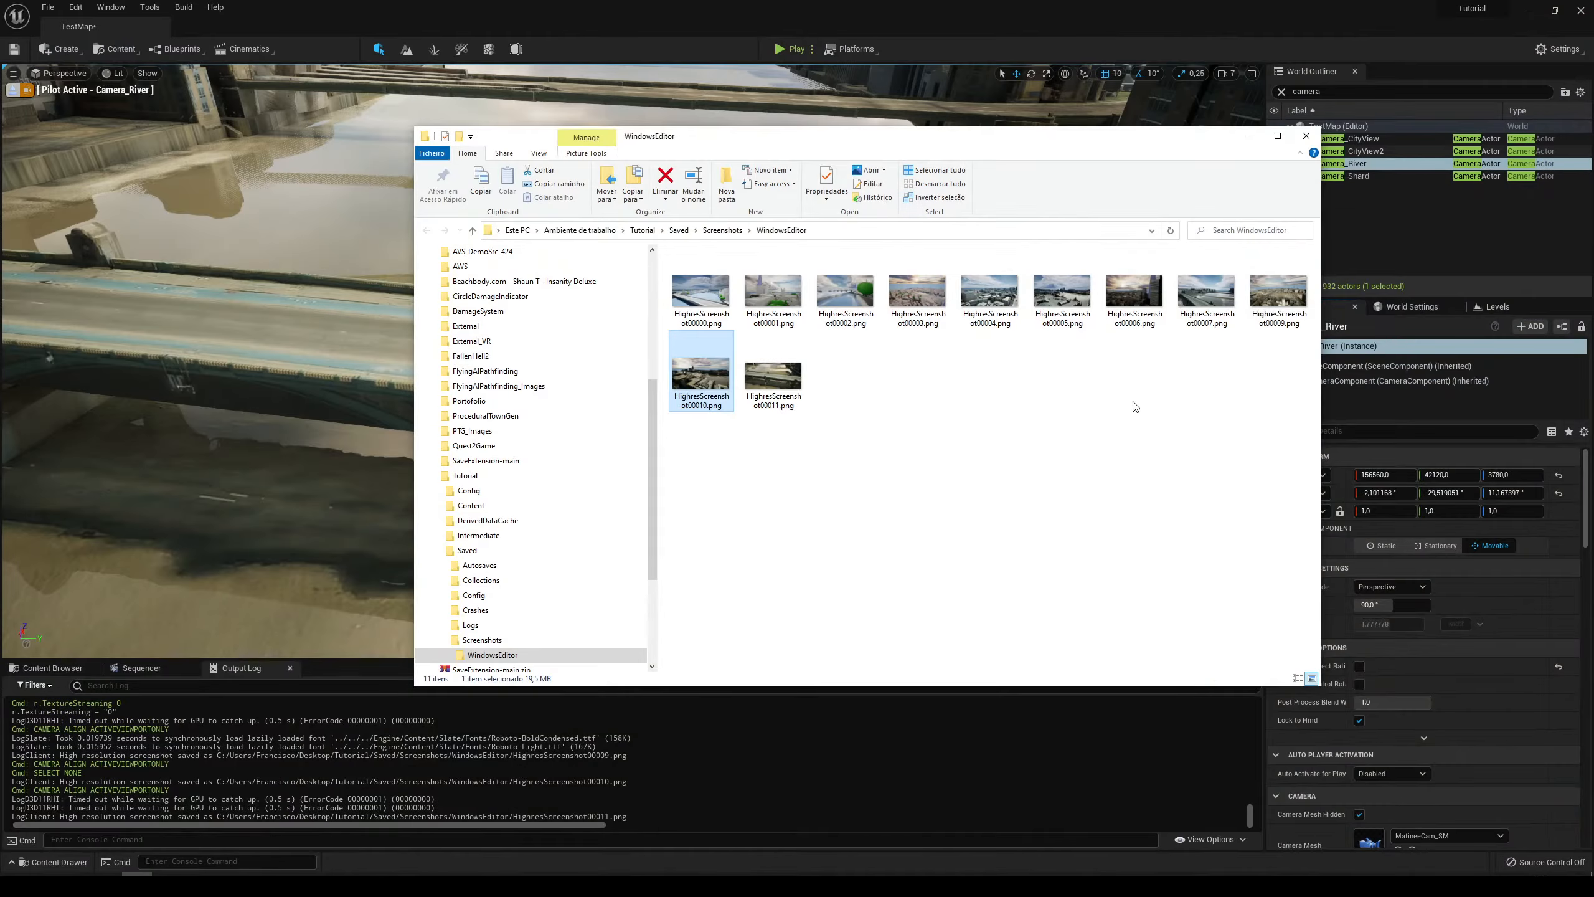
double_click(753, 390)
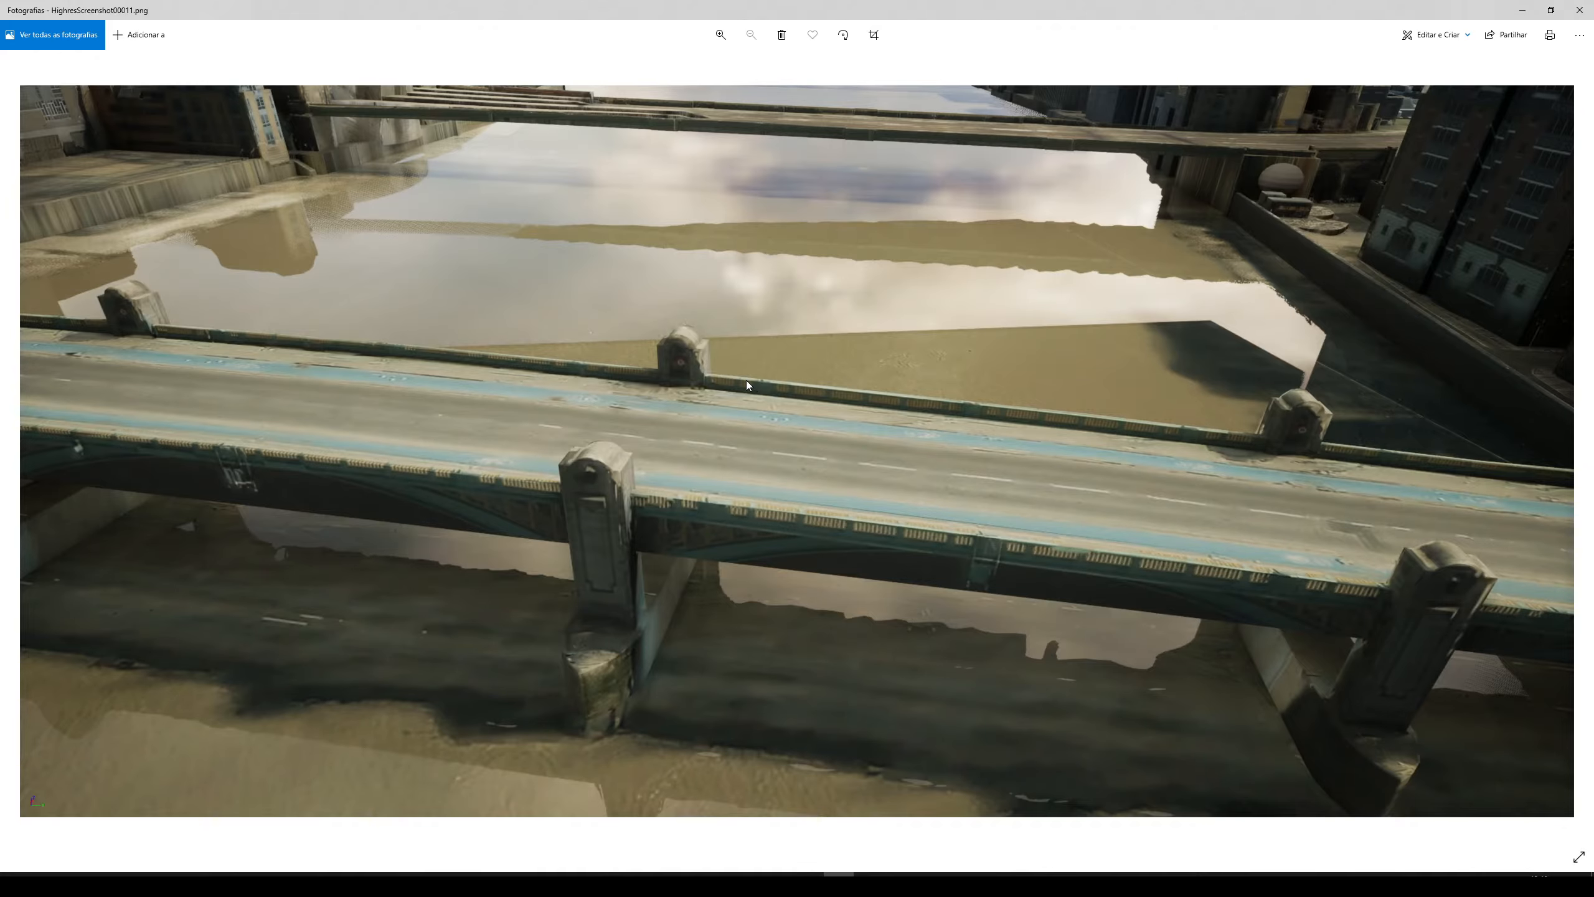
right_click(746, 379)
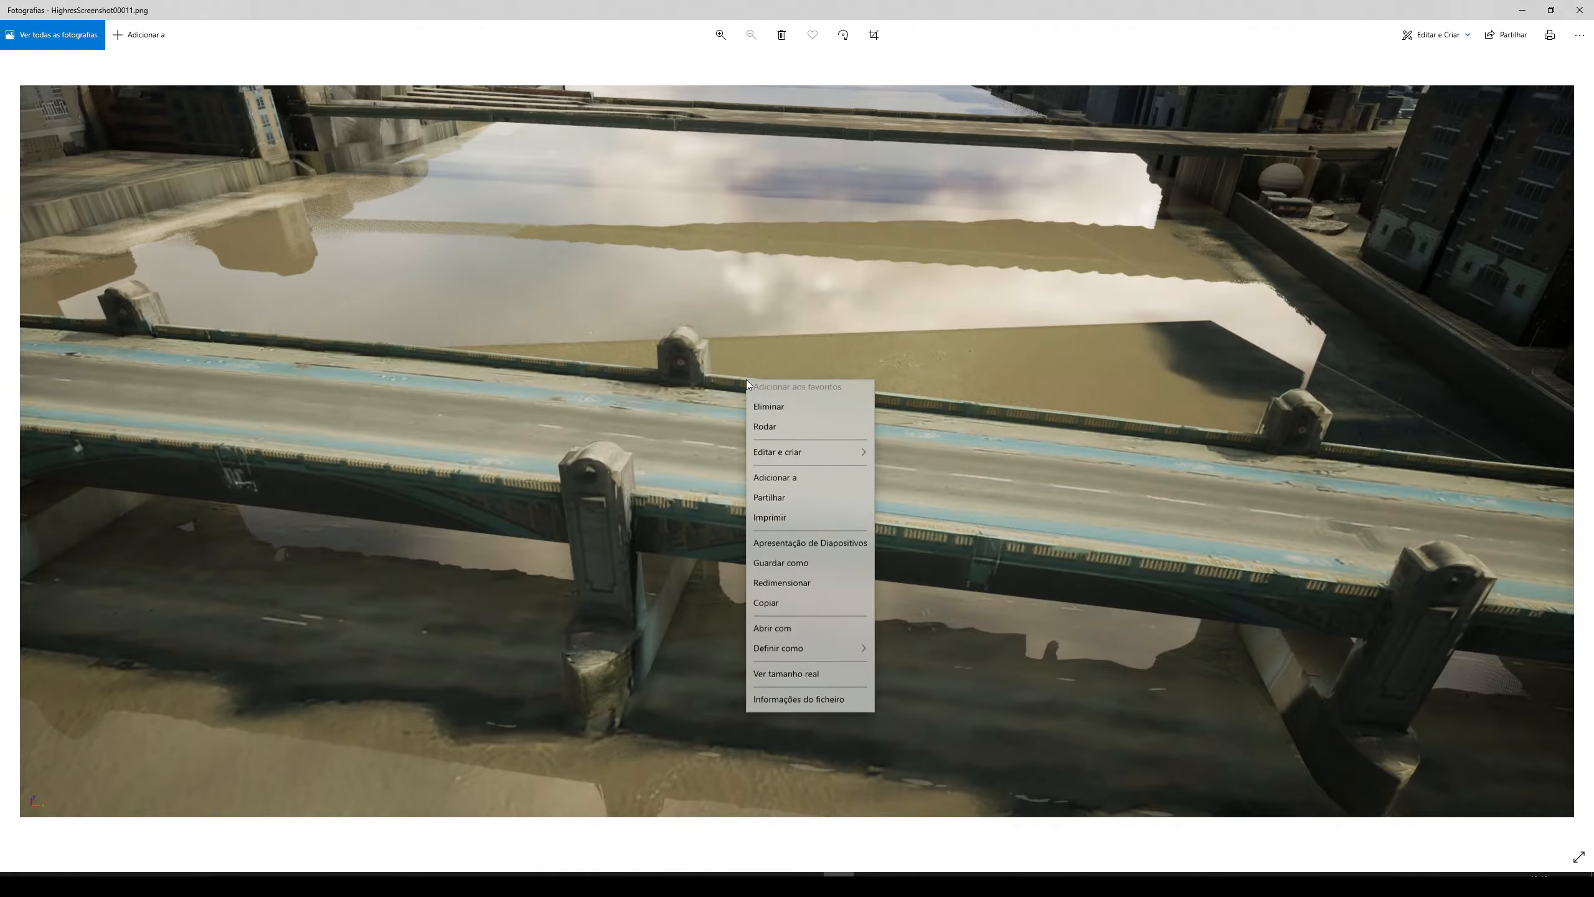
left_click(794, 703)
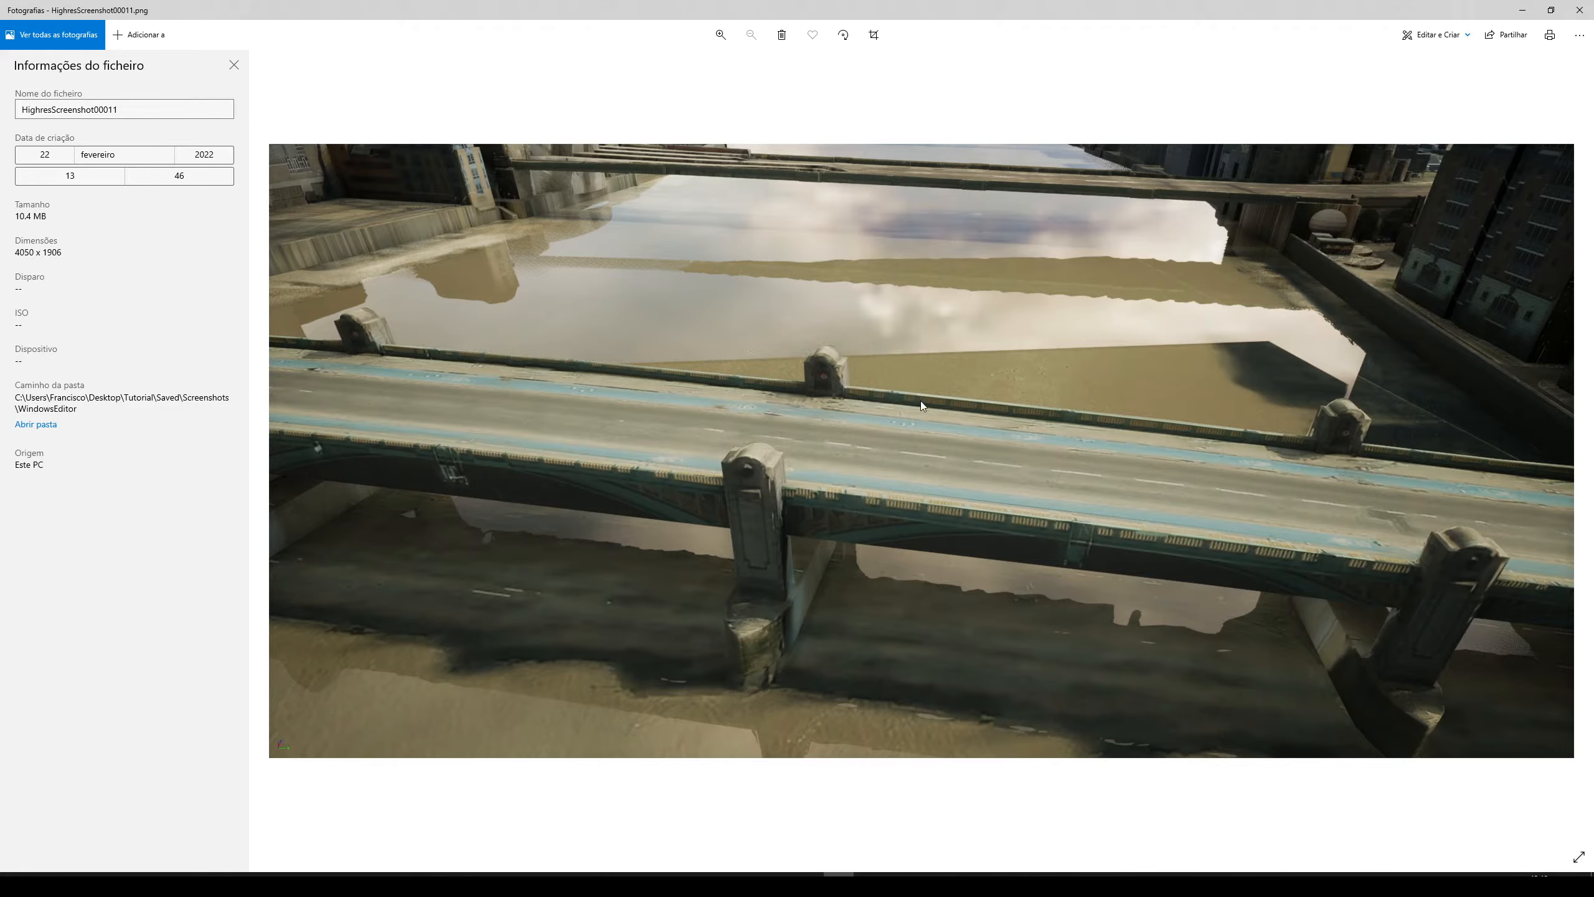
Close the image viewer, delete HighresScreenshot00011.png and return to the level editor.
left_click(1579, 10)
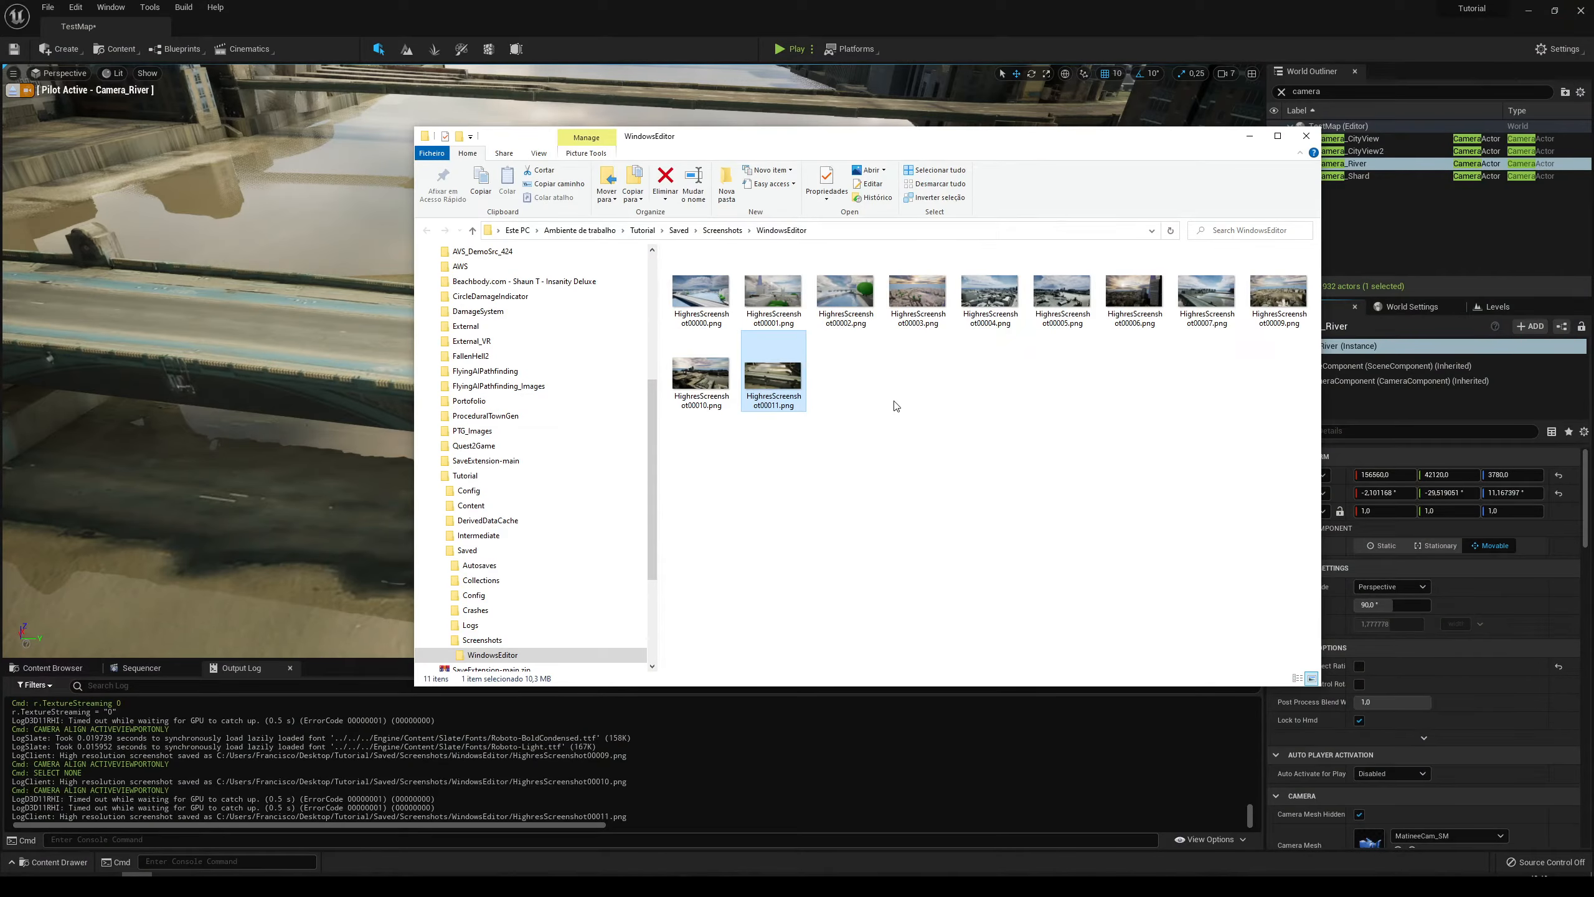
key("Delete")
left_click(882, 110)
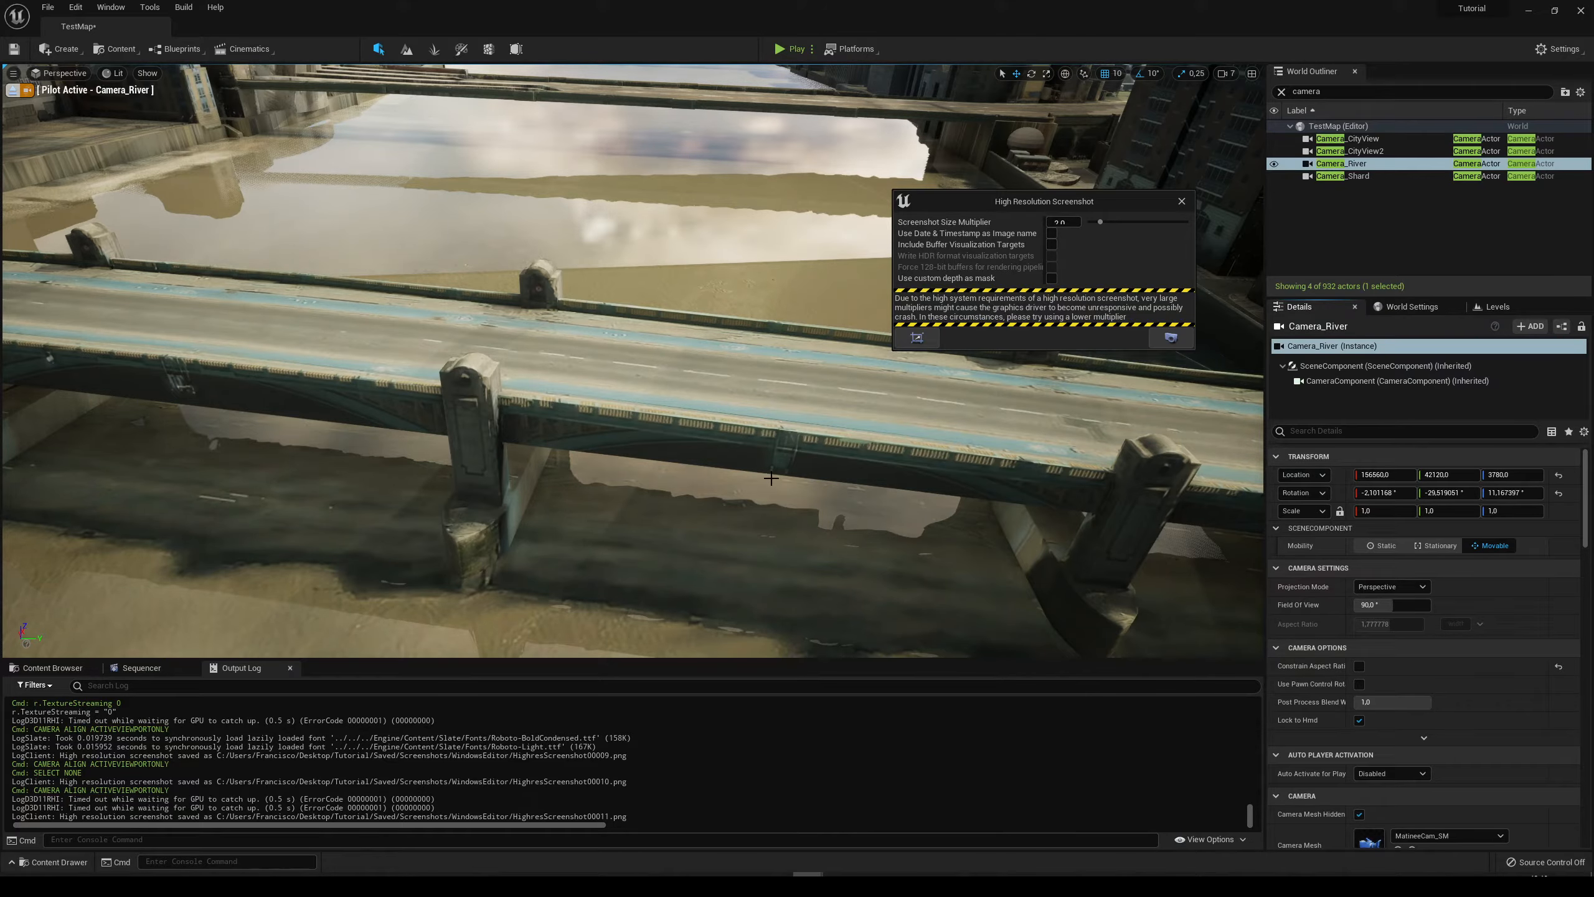
Deselect the camera by selecting the road bridge, and capture a high-resolution screenshot of the Camera_River view in immersive mode.
left_click(770, 415)
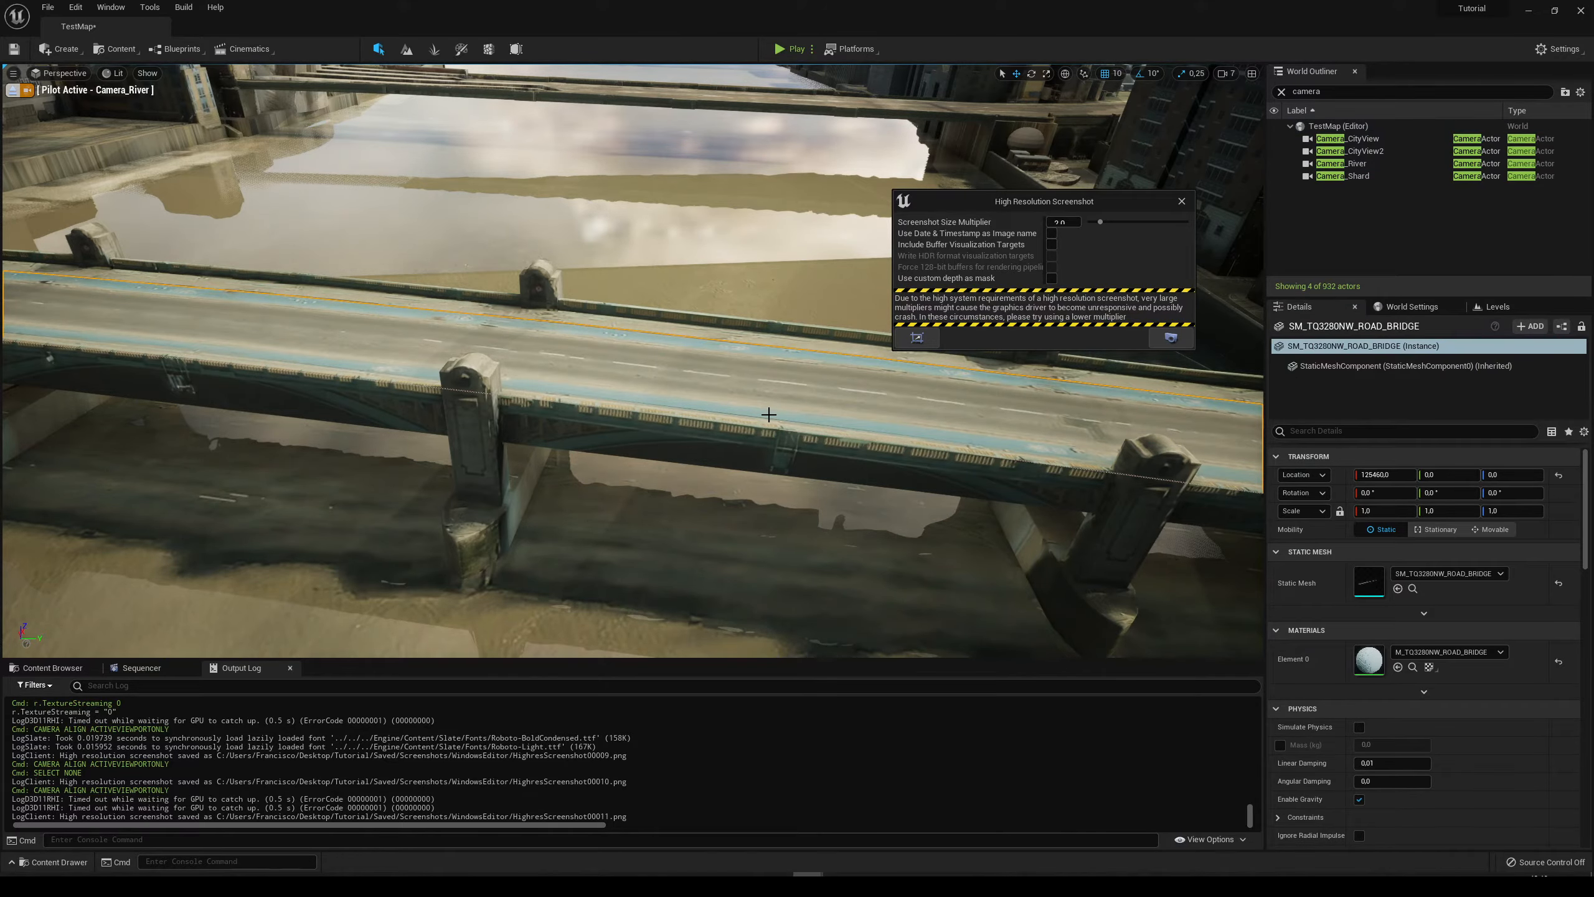
key("F11")
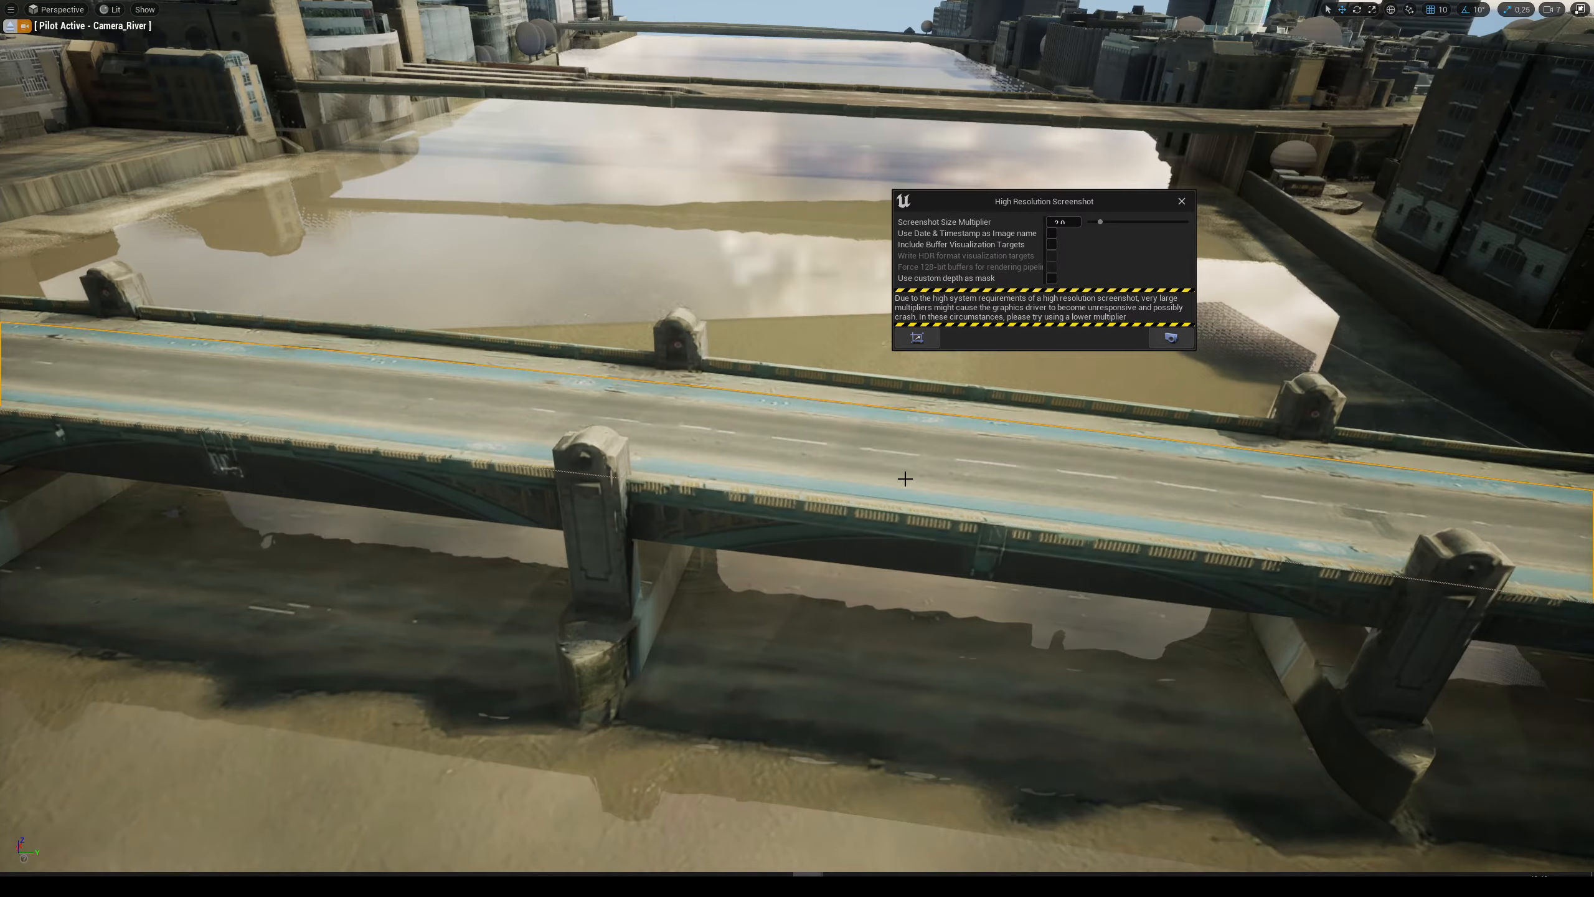
left_click(1167, 345)
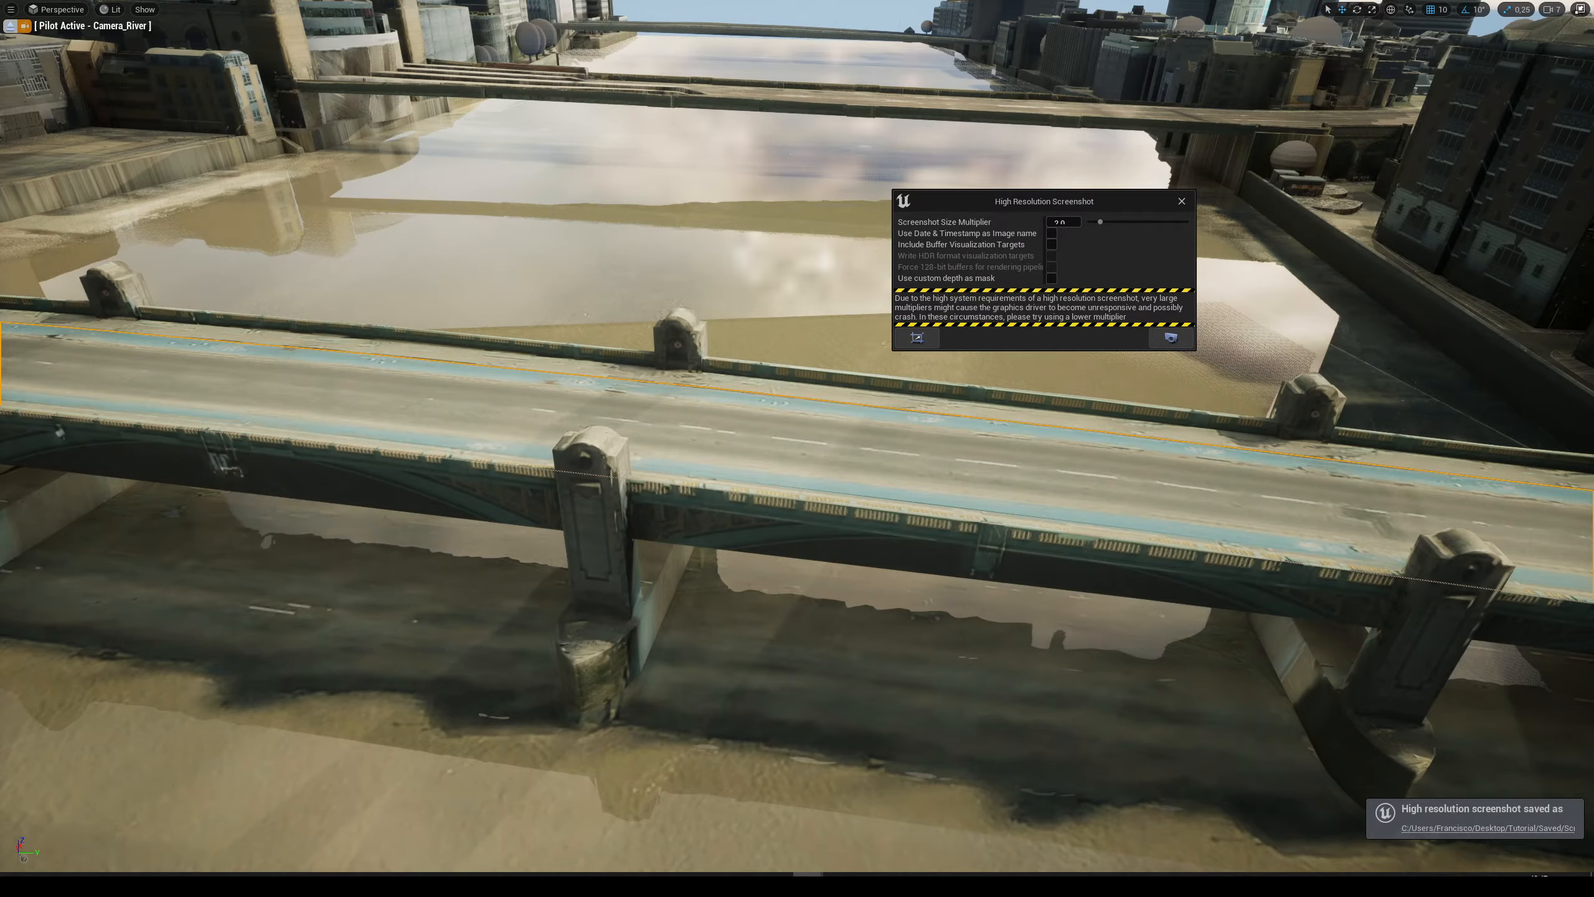
key("F11")
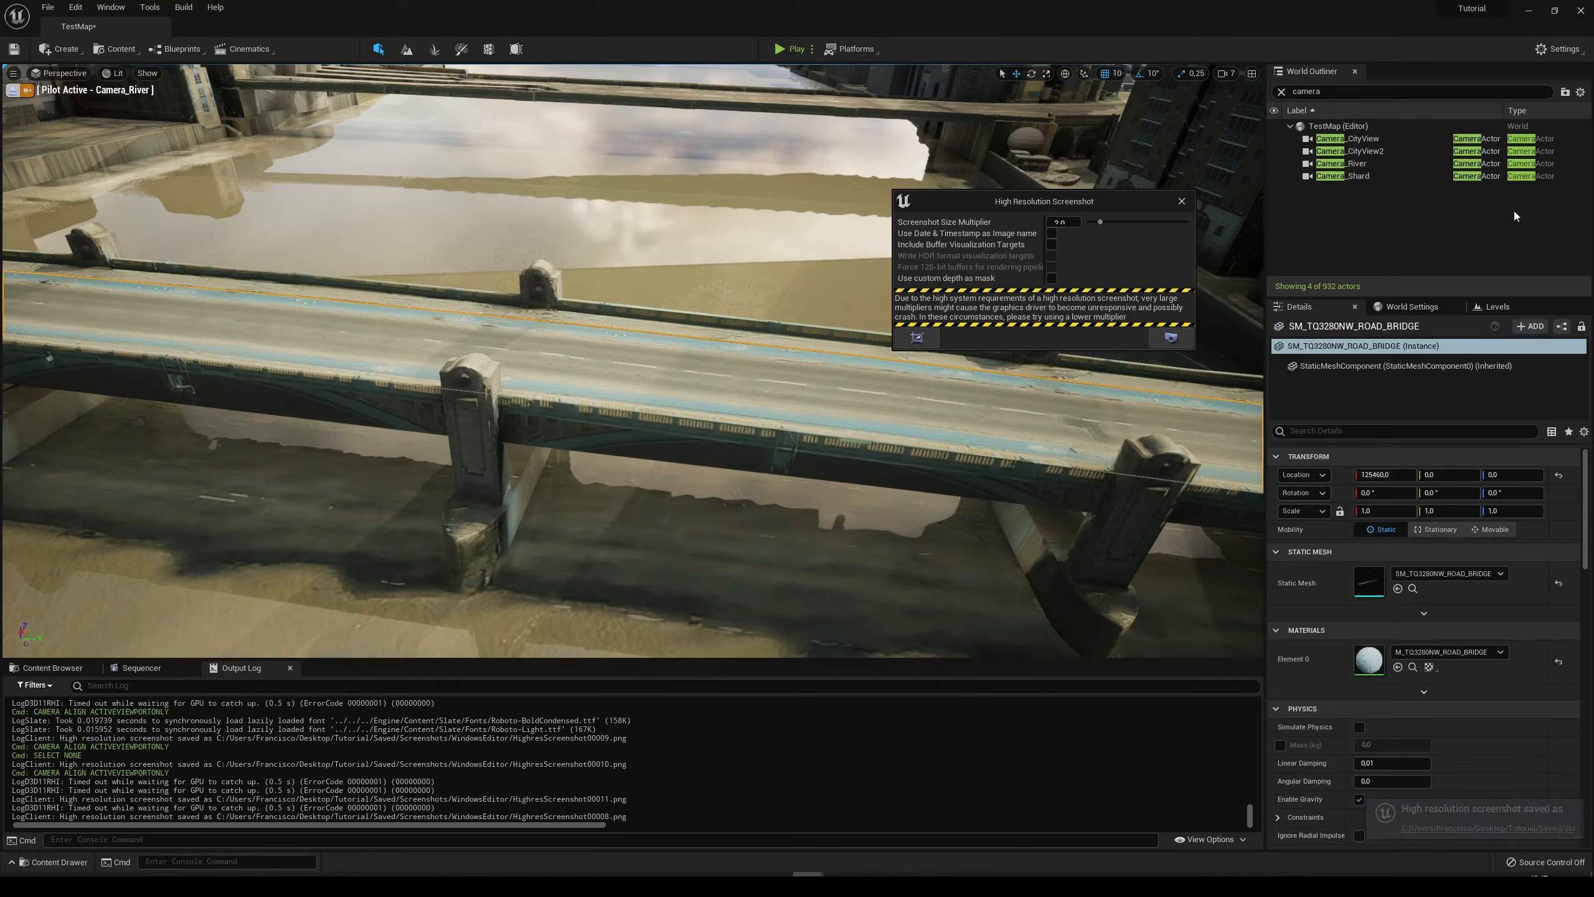
Pilot the Camera_Shard actor and turn off its Constrain Aspect Ratio option.
left_click(1364, 176)
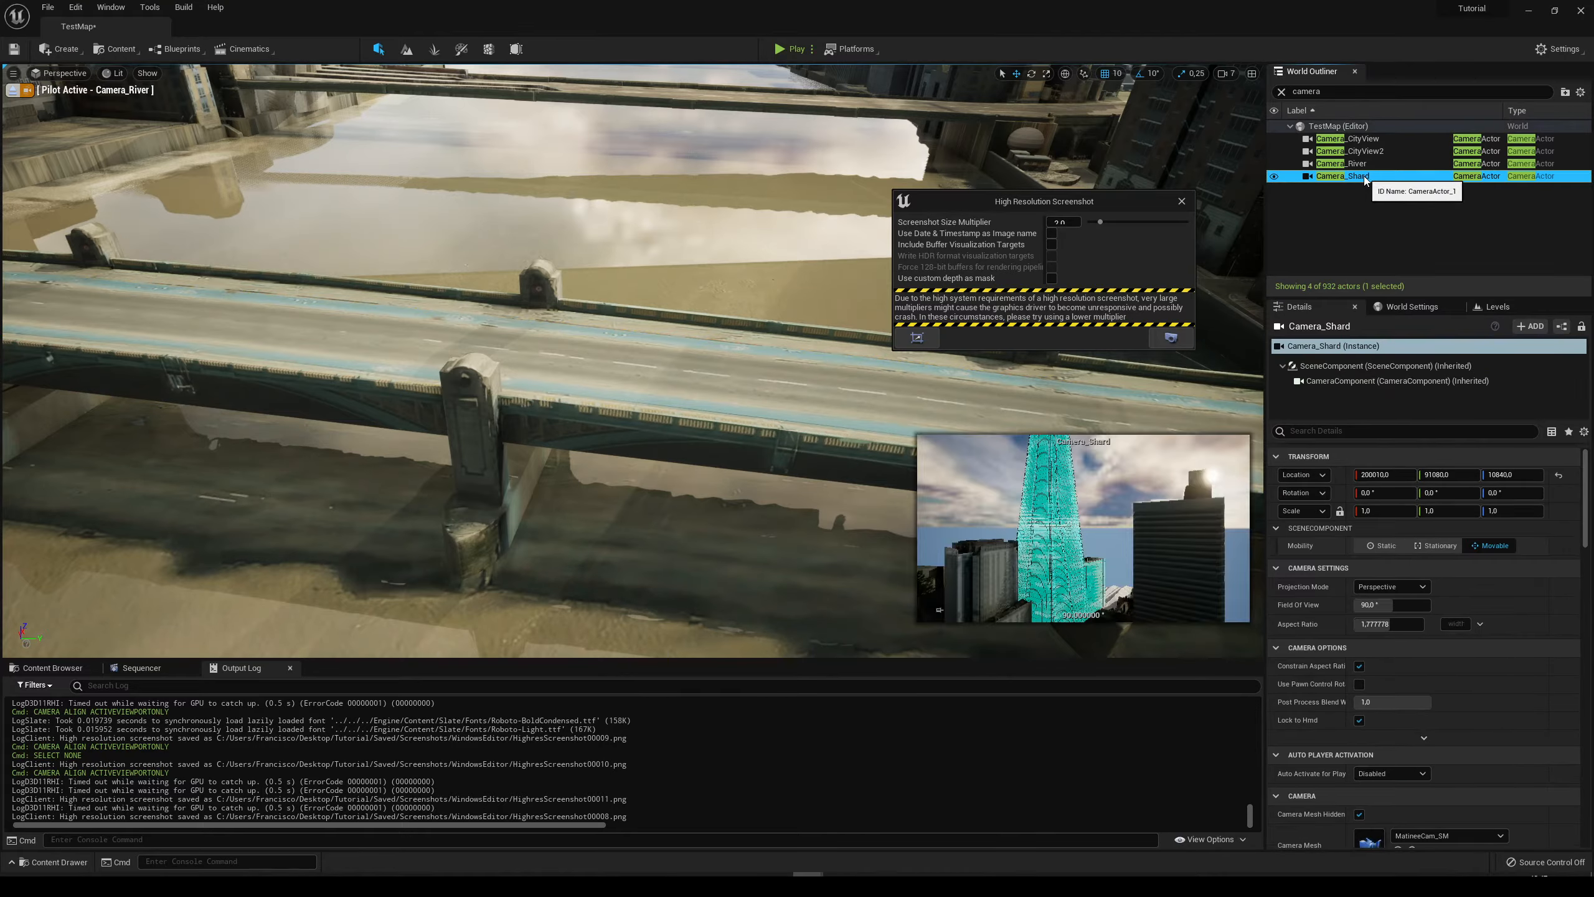
right_click(1364, 177)
left_click(1419, 253)
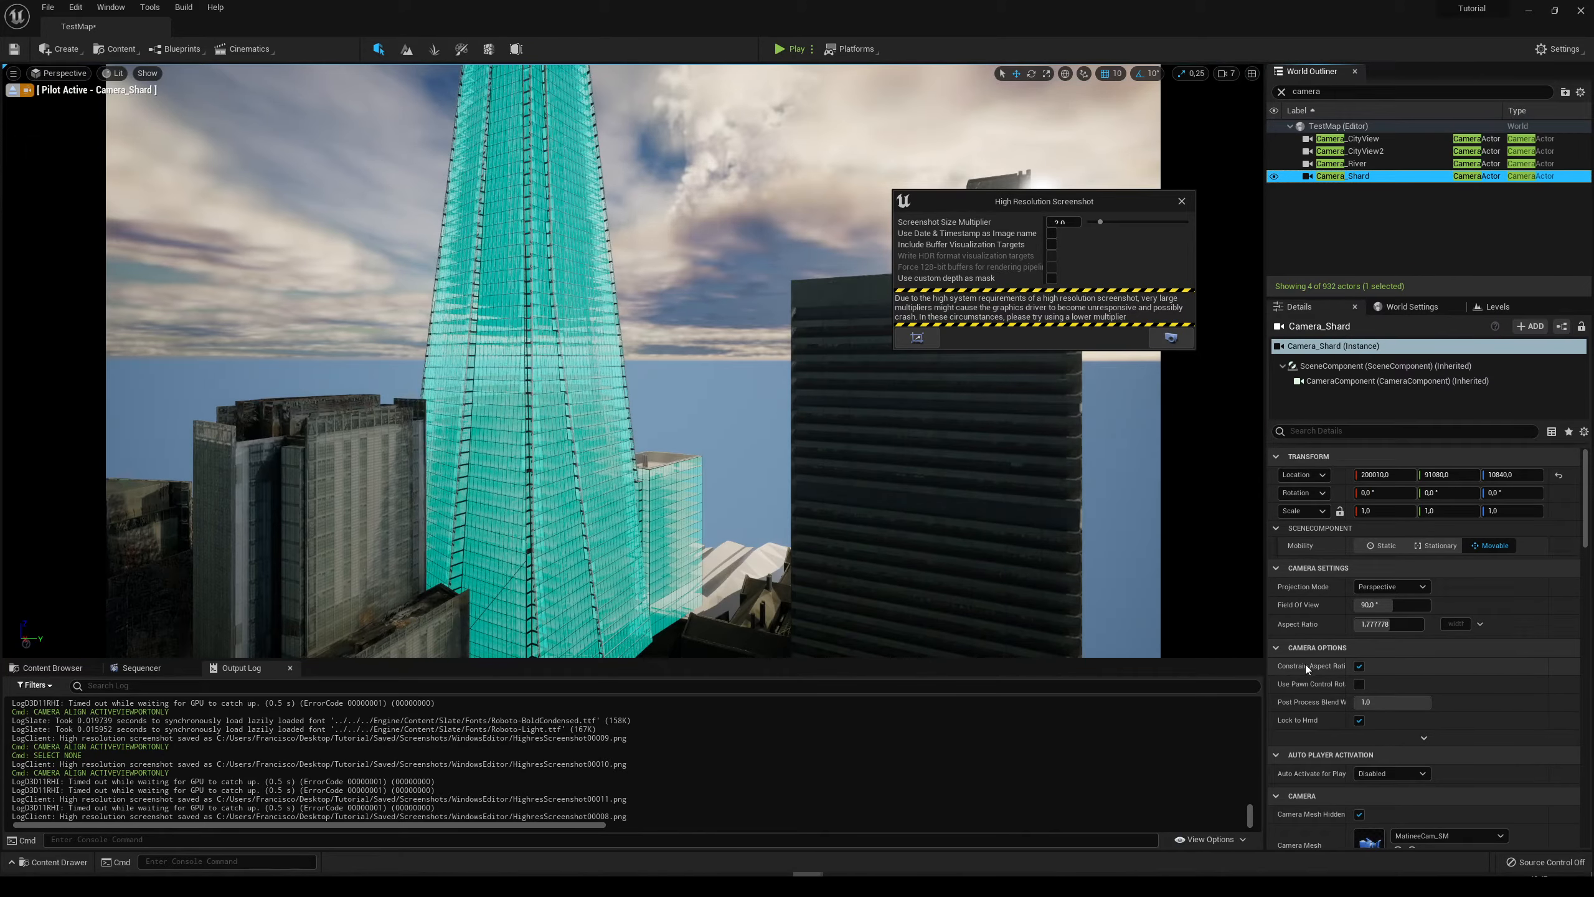
left_click(1359, 666)
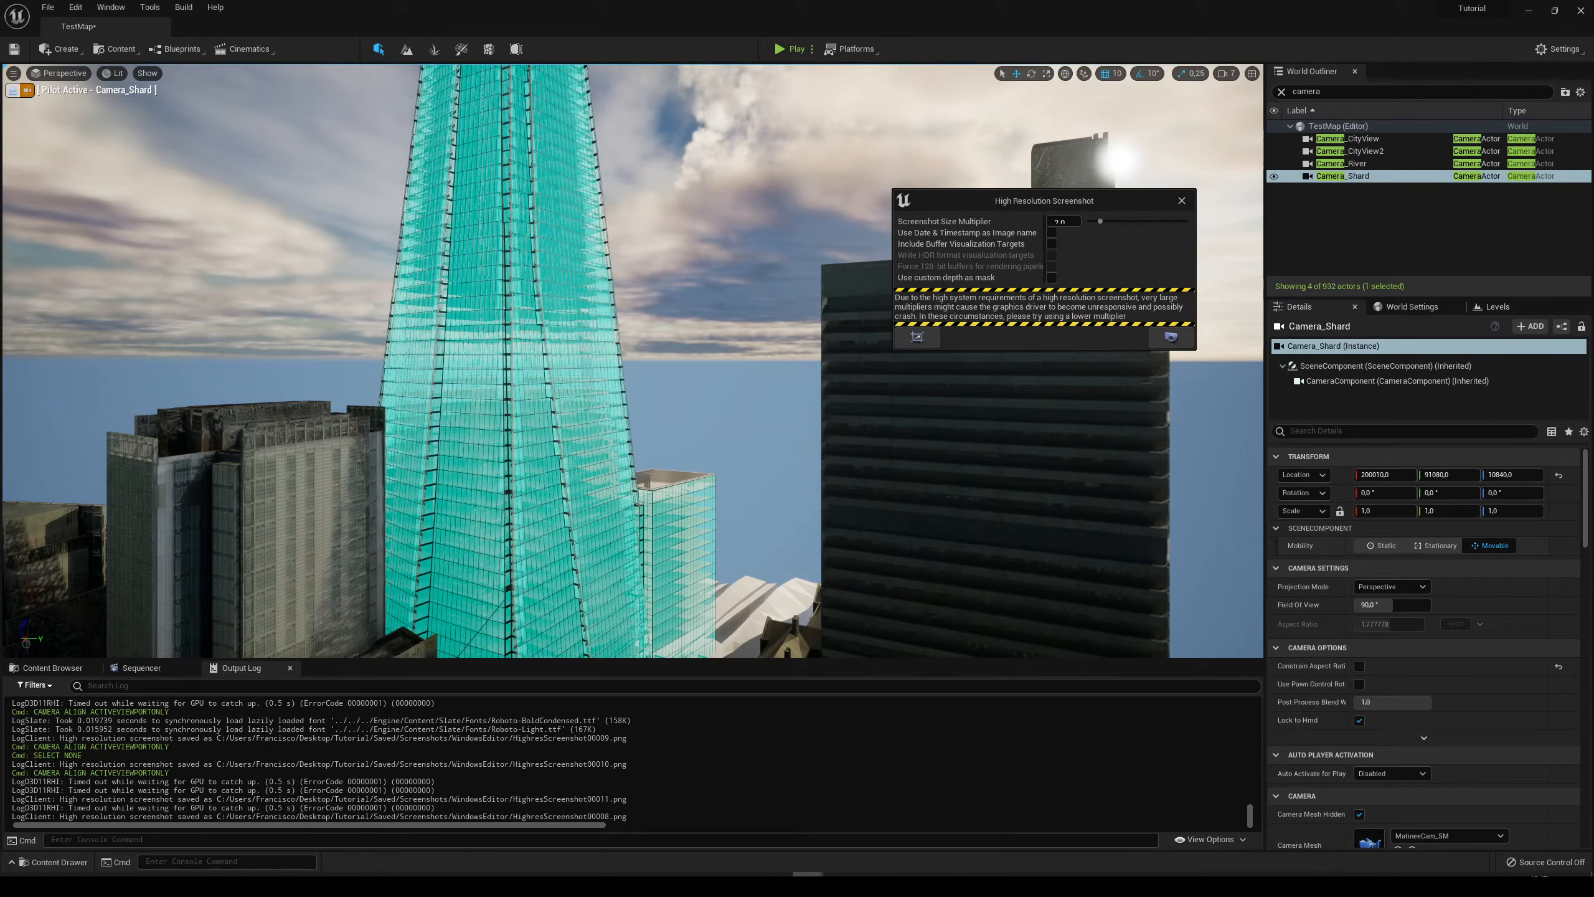
Capture a high-resolution screenshot of the Camera_Shard view in immersive mode with no building highlighted, and return to the normal editor layout.
key("F11")
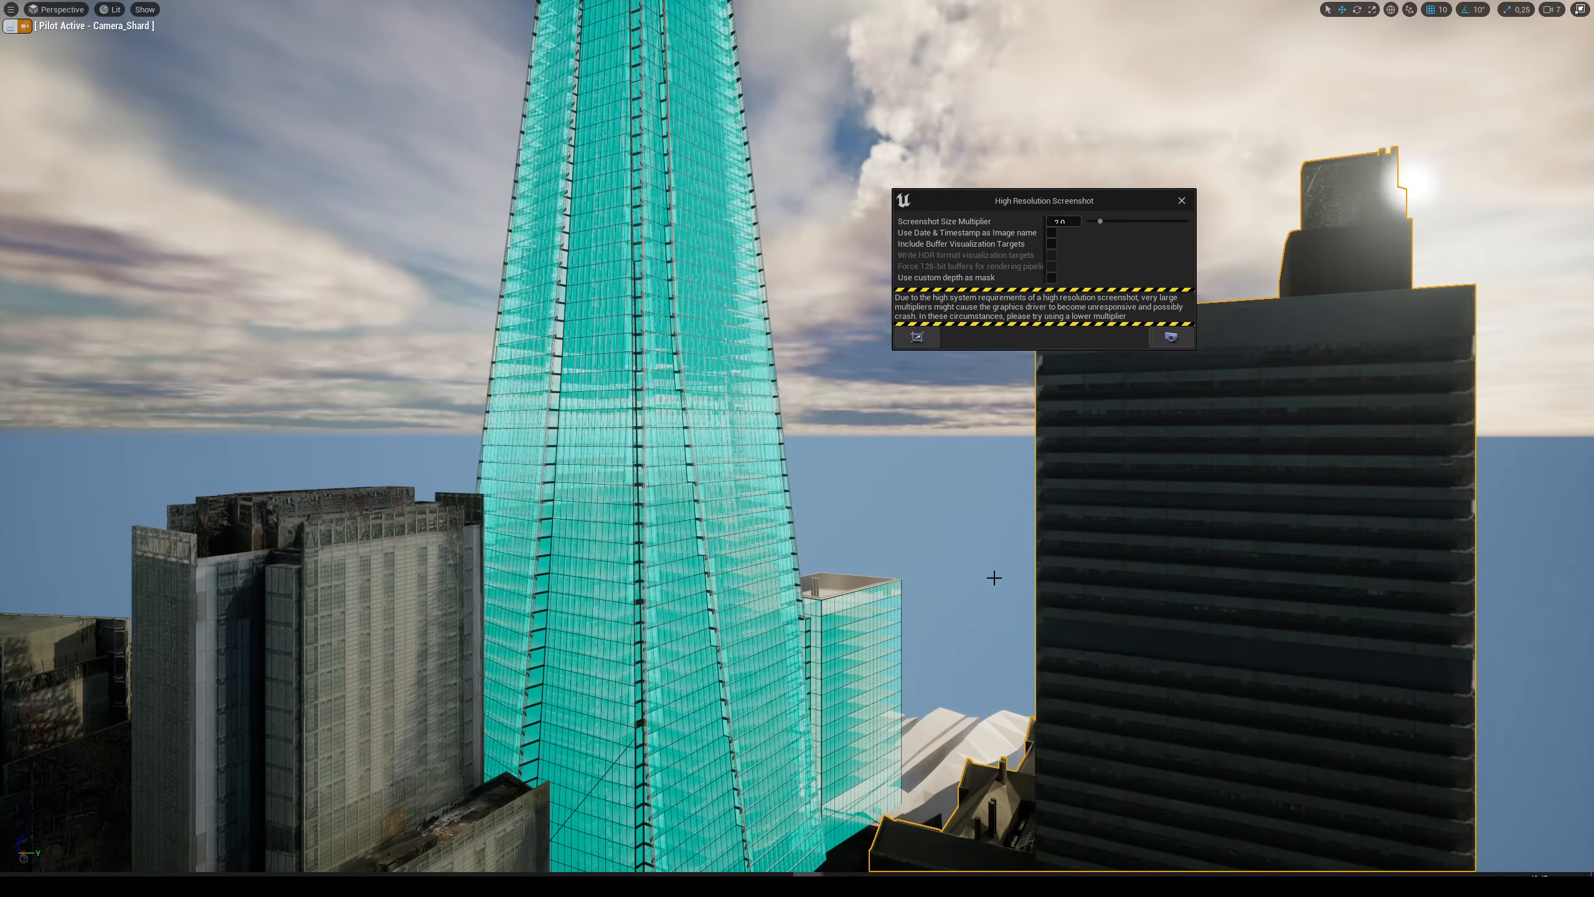
left_click(993, 499)
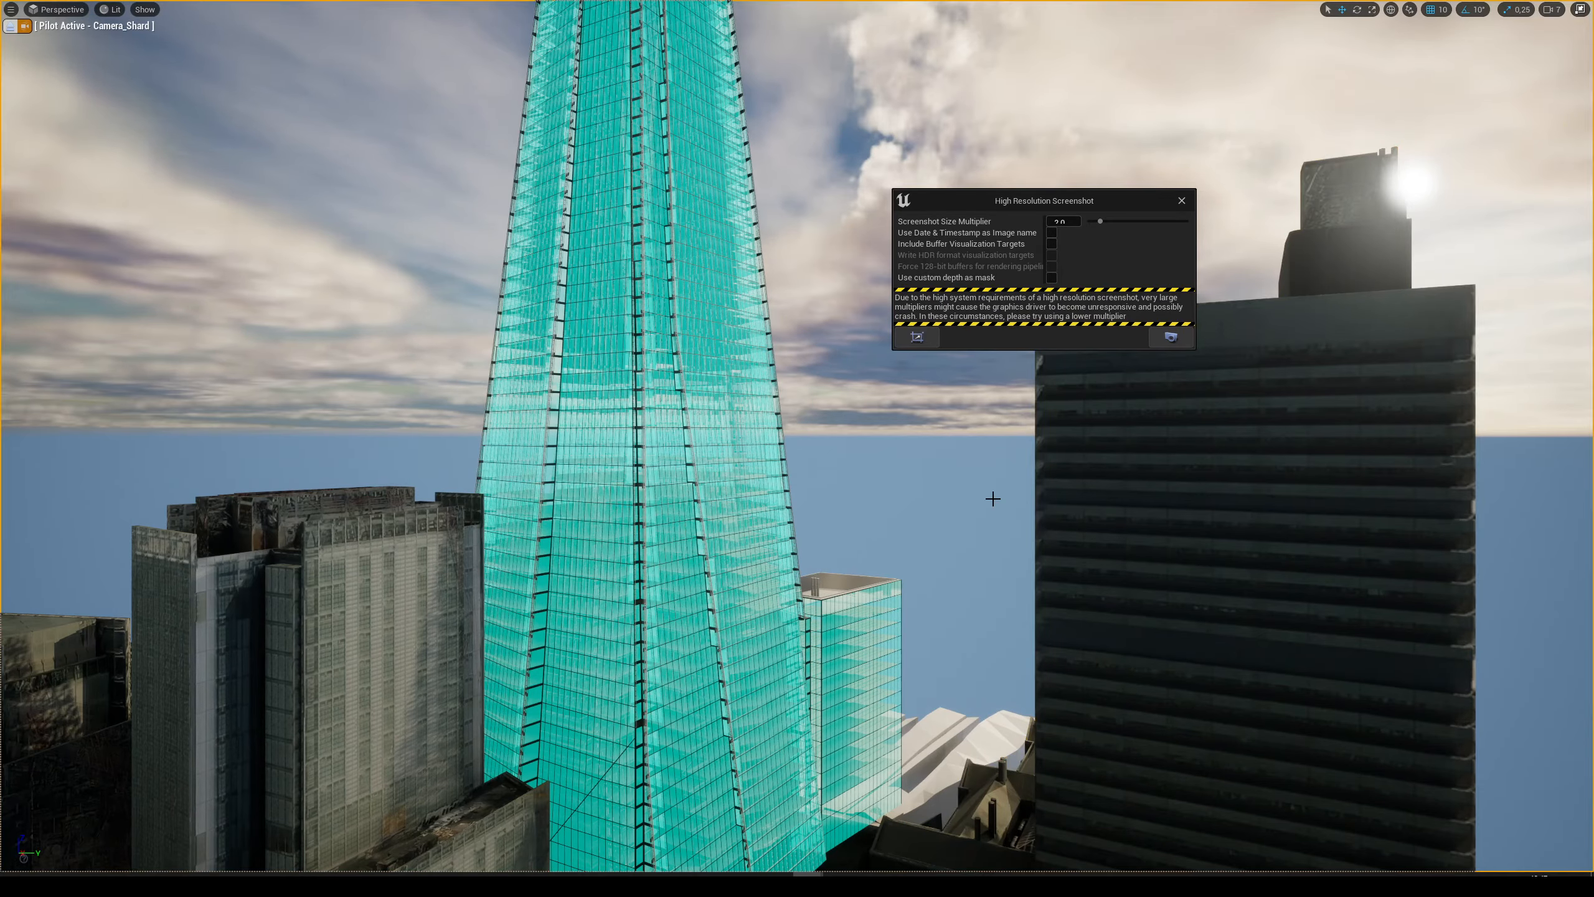
left_click(1170, 339)
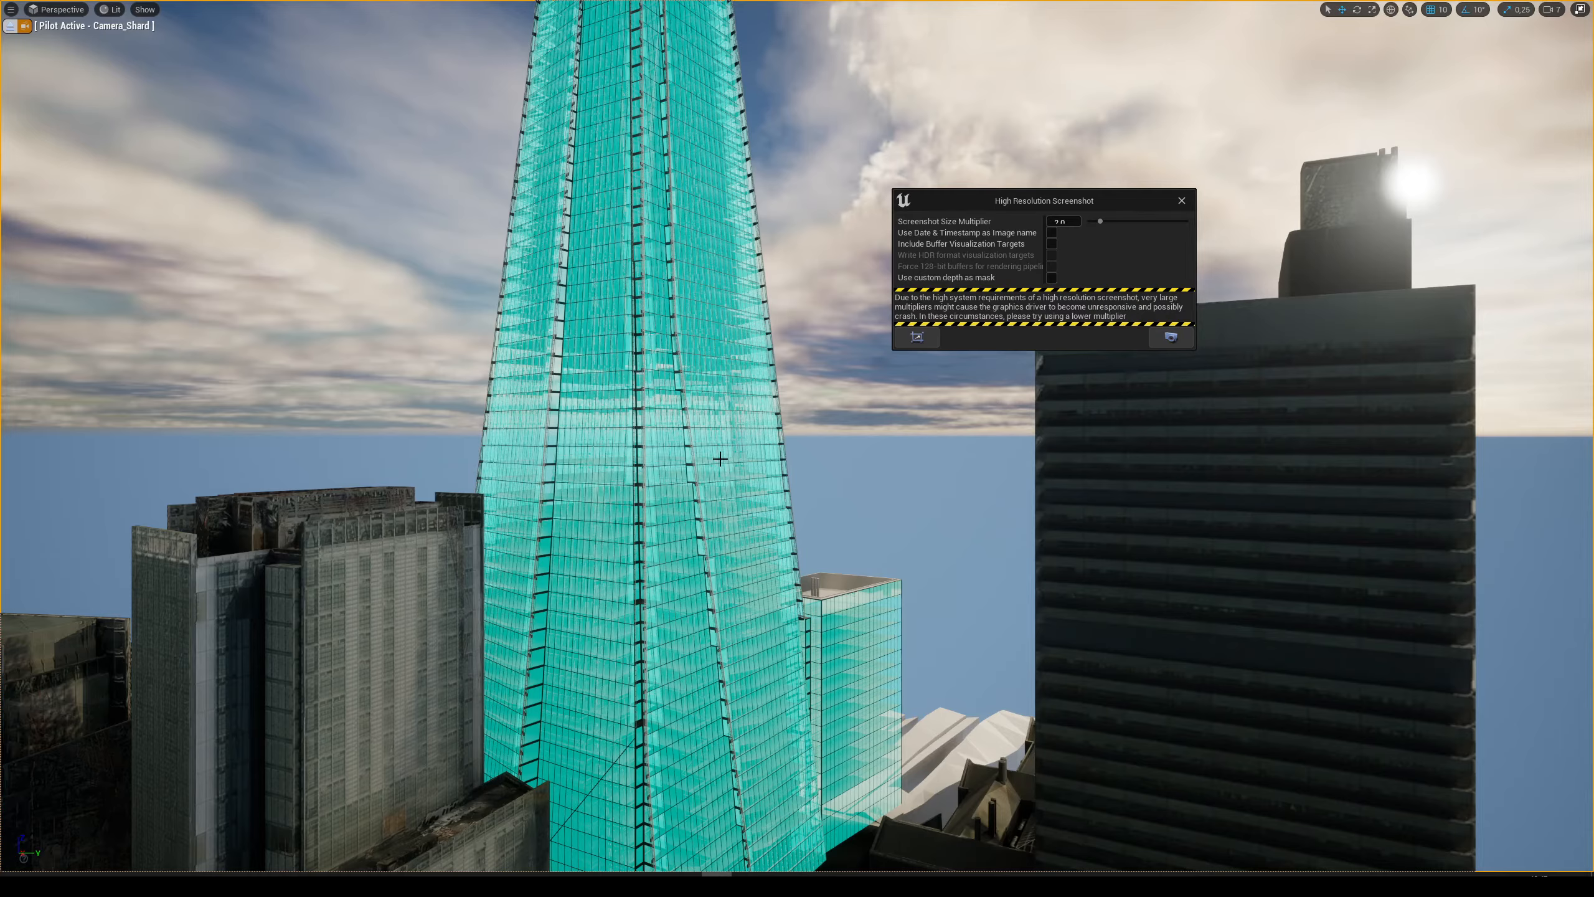
left_click(1247, 517)
key("F11")
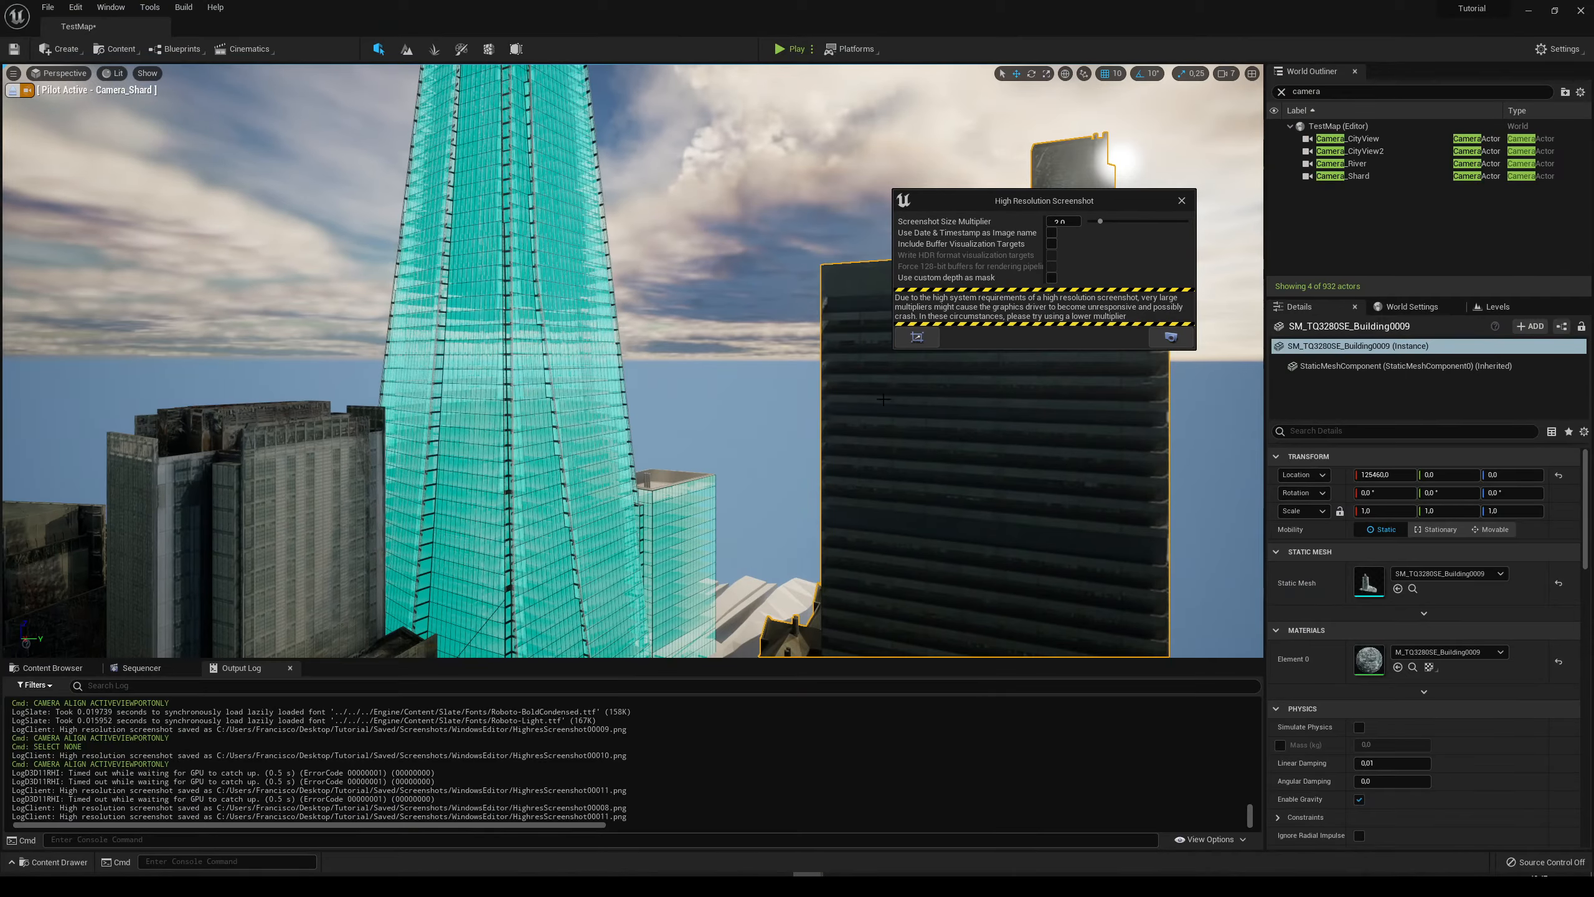
Fly the piloted Camera_Shard inside the glass tower and clear the building selection.
right_click_drag(1247, 516, 926, 532)
key("w")
key("d")
key("w")
key("w")
left_click(849, 382)
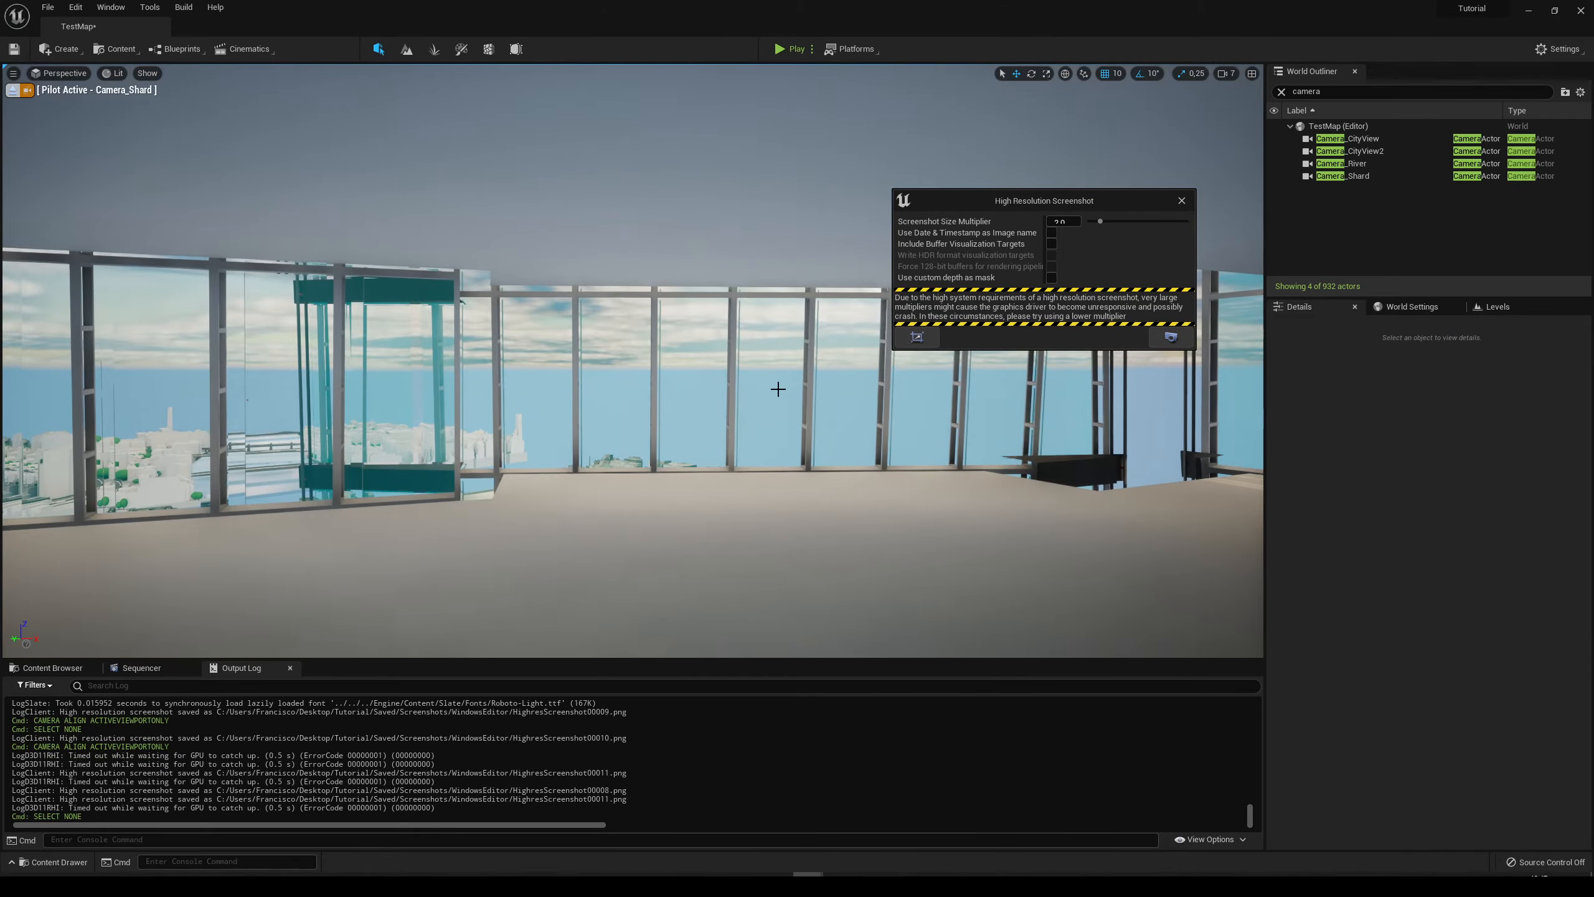
Lower the viewport camera speed to 2 and frame the river and city through the tower's windows.
left_click(1226, 74)
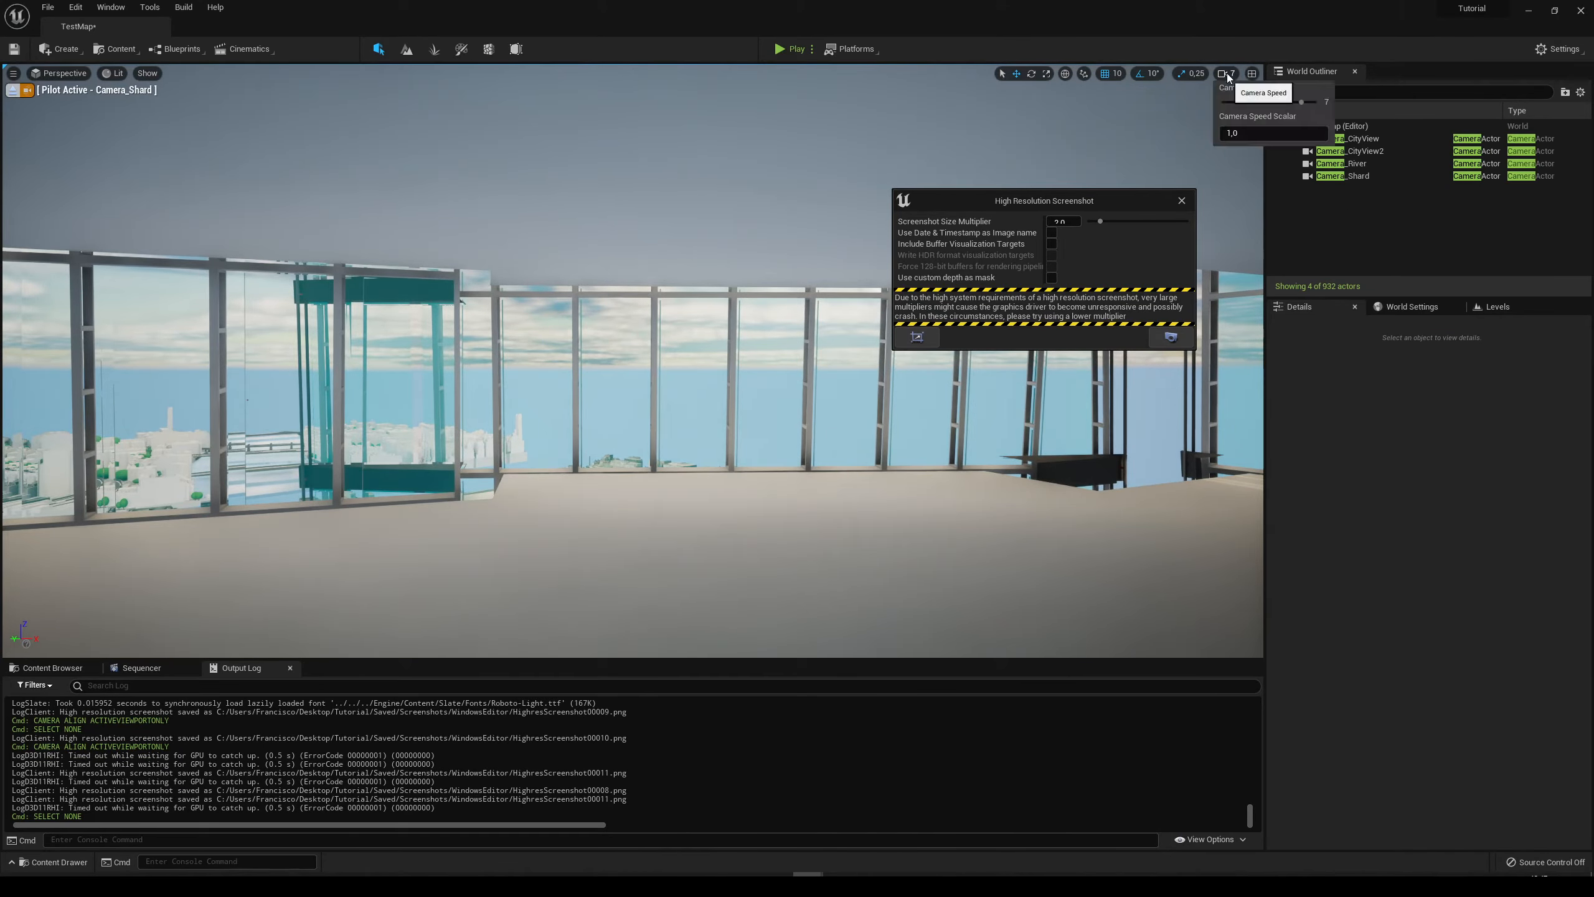
left_click_drag(1293, 102, 1272, 103)
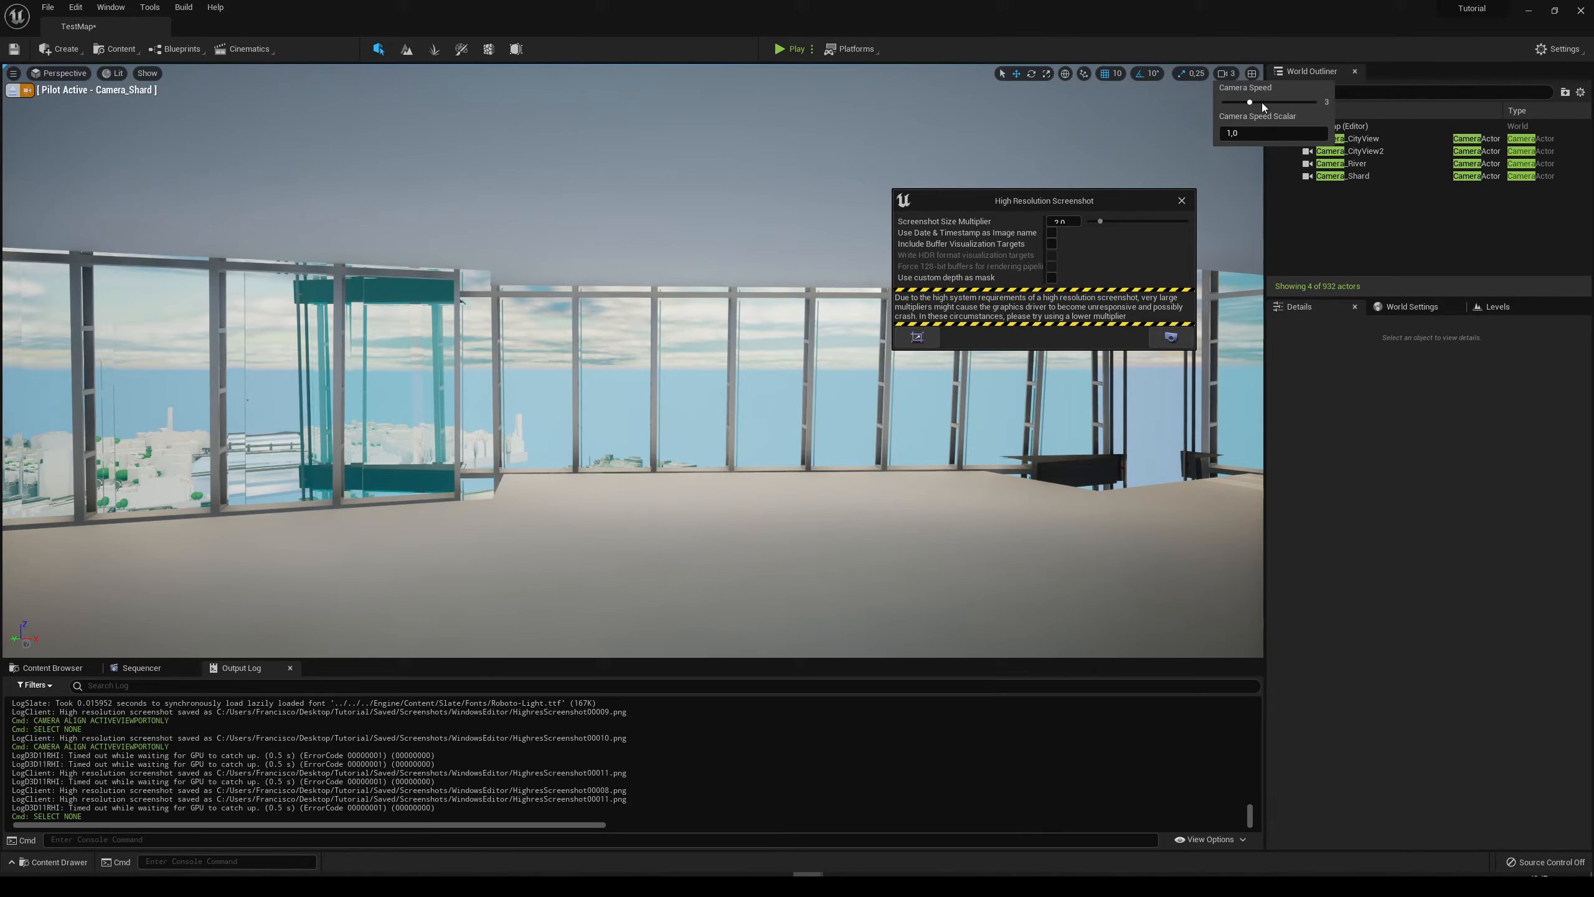
right_click_drag(879, 439, 705, 433)
key("d")
key("d")
key("w")
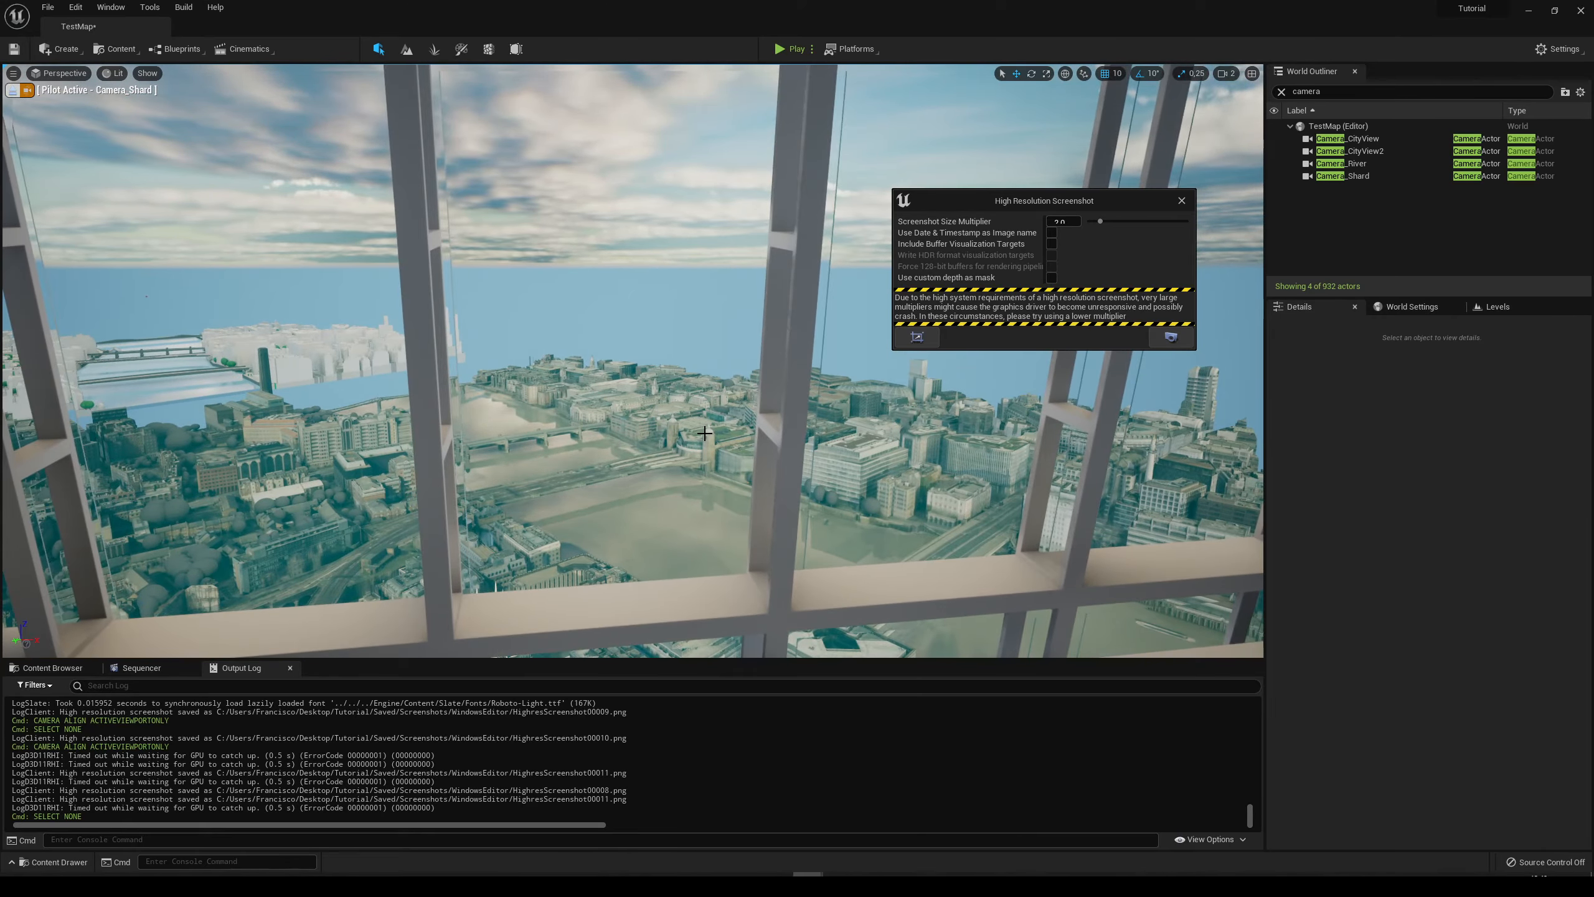
Capture a high-resolution screenshot of the window view in immersive mode and select HighresScreenshot00012.png in the screenshots folder.
key("F11")
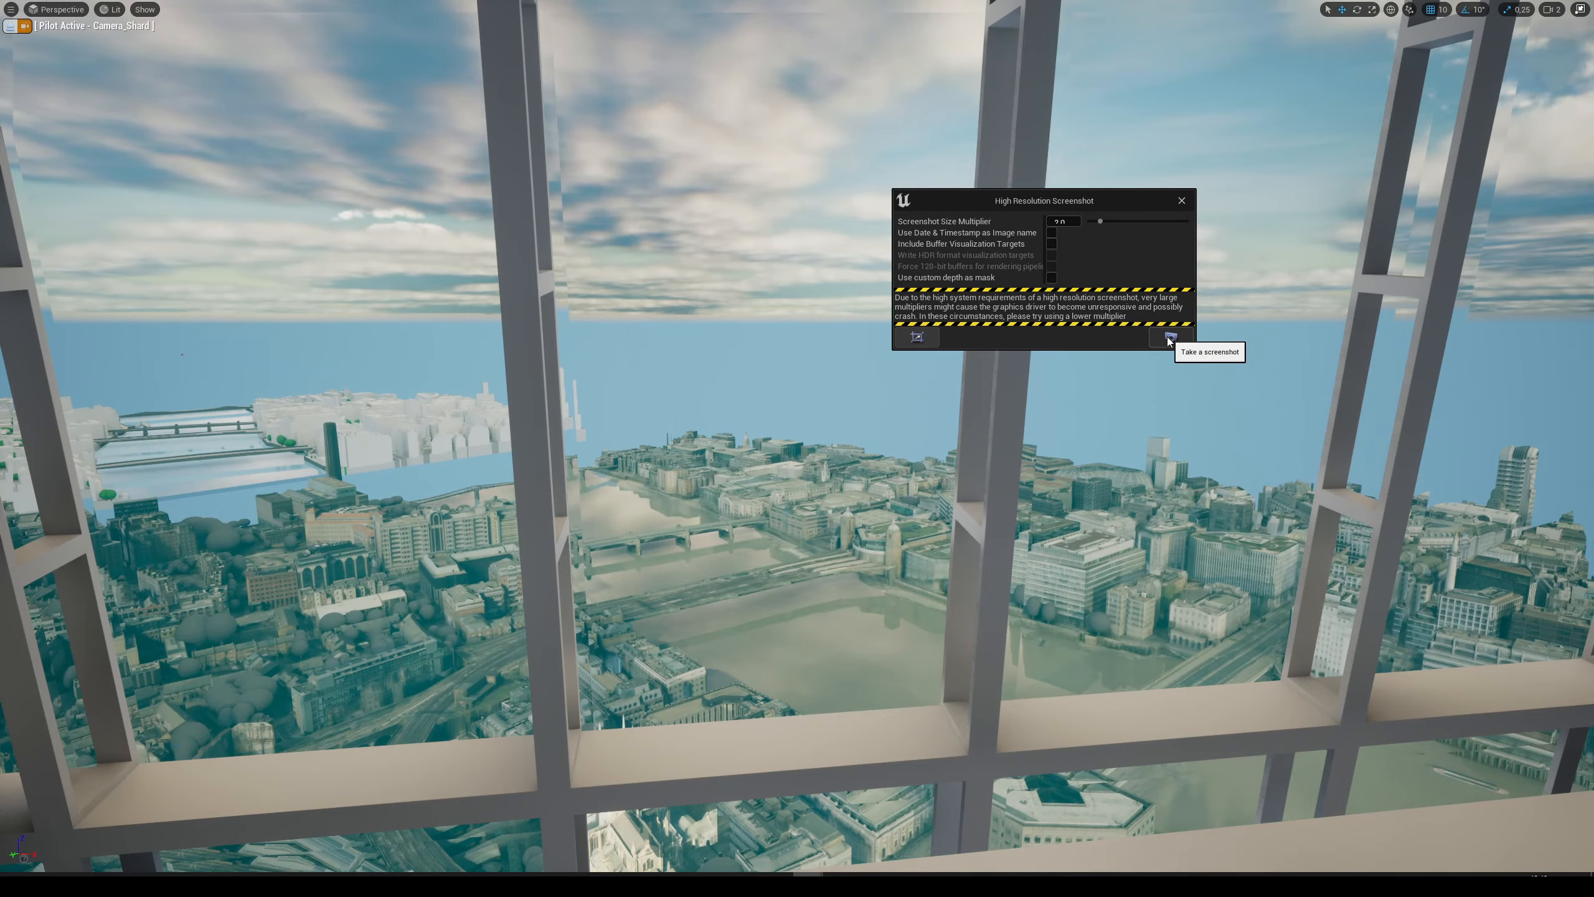
left_click(1169, 339)
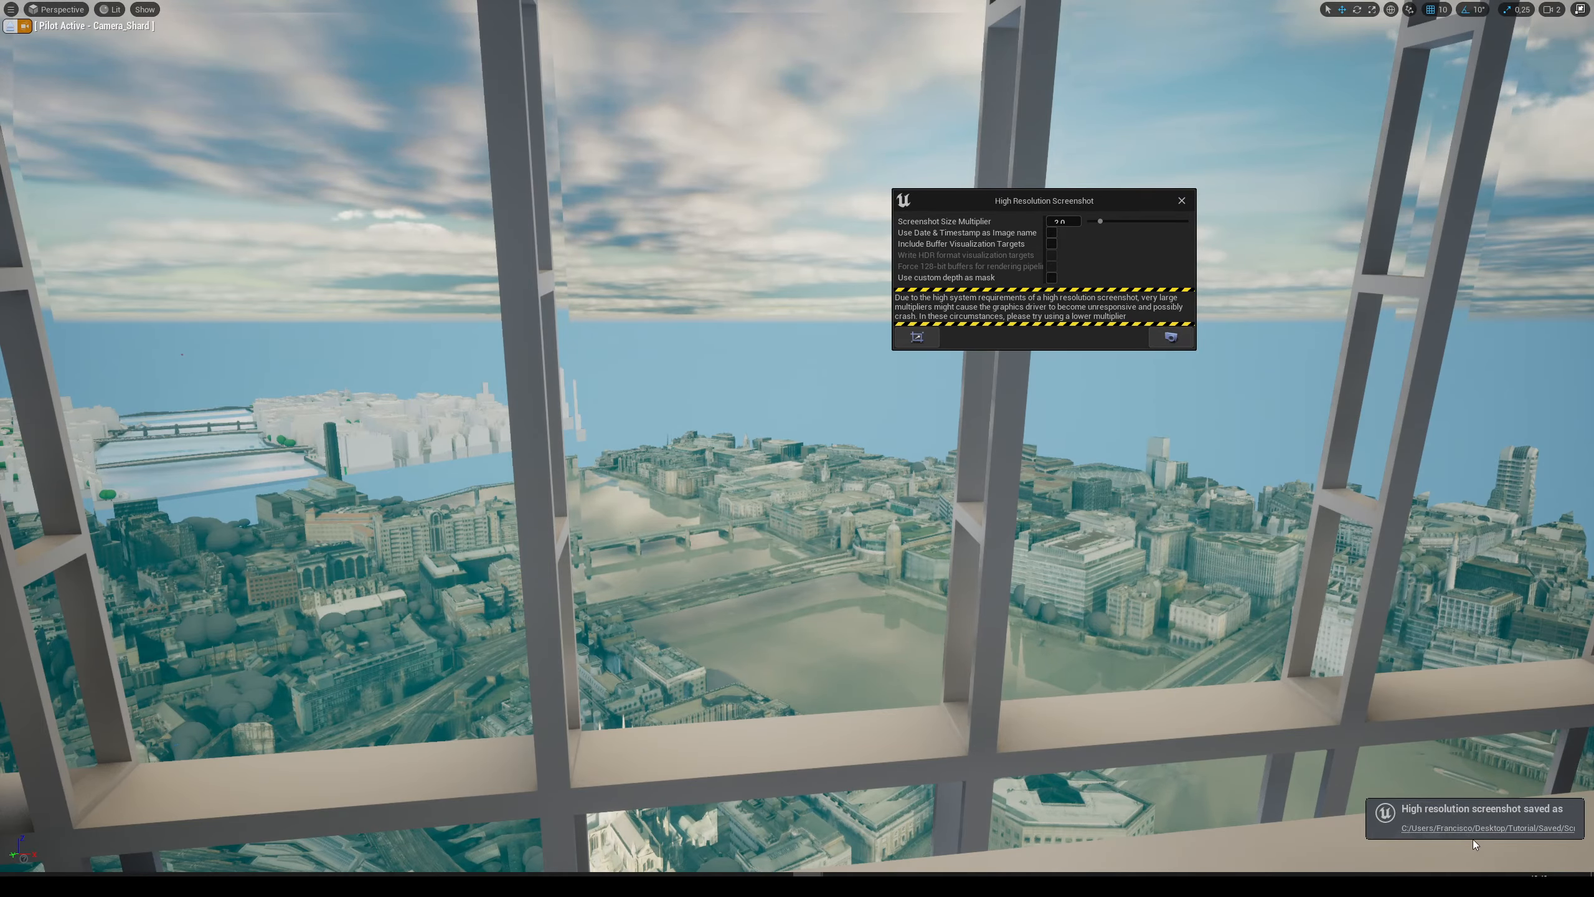
left_click(1466, 826)
left_click(948, 378)
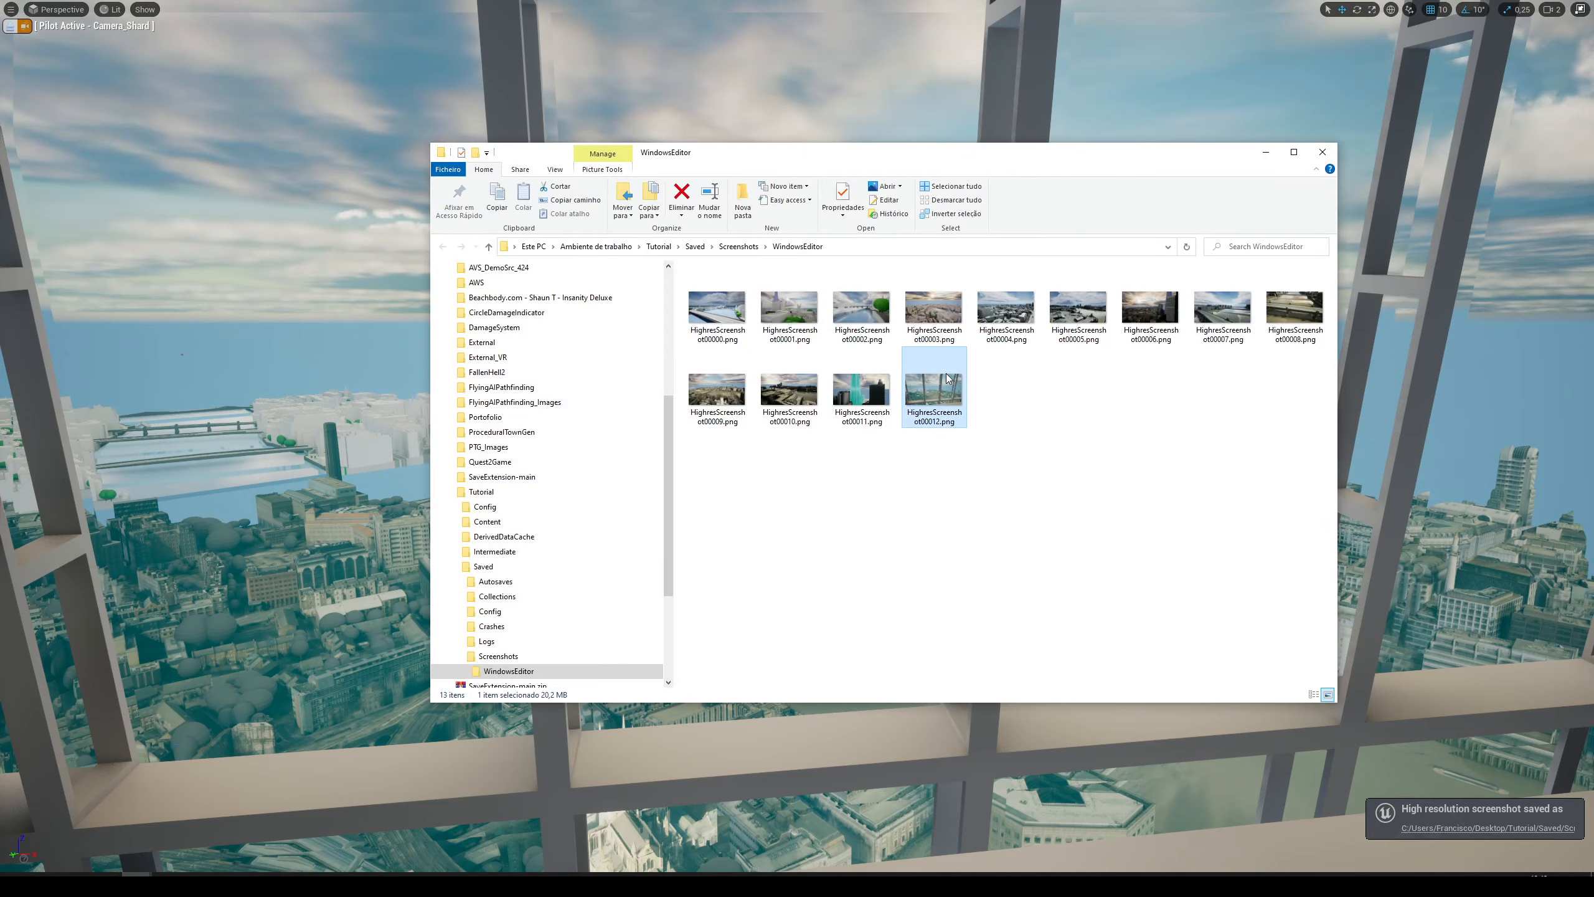
Review HighresScreenshot00012.png and the earlier captures back to HighresScreenshot00006.png, and close the image viewer.
double_click(948, 378)
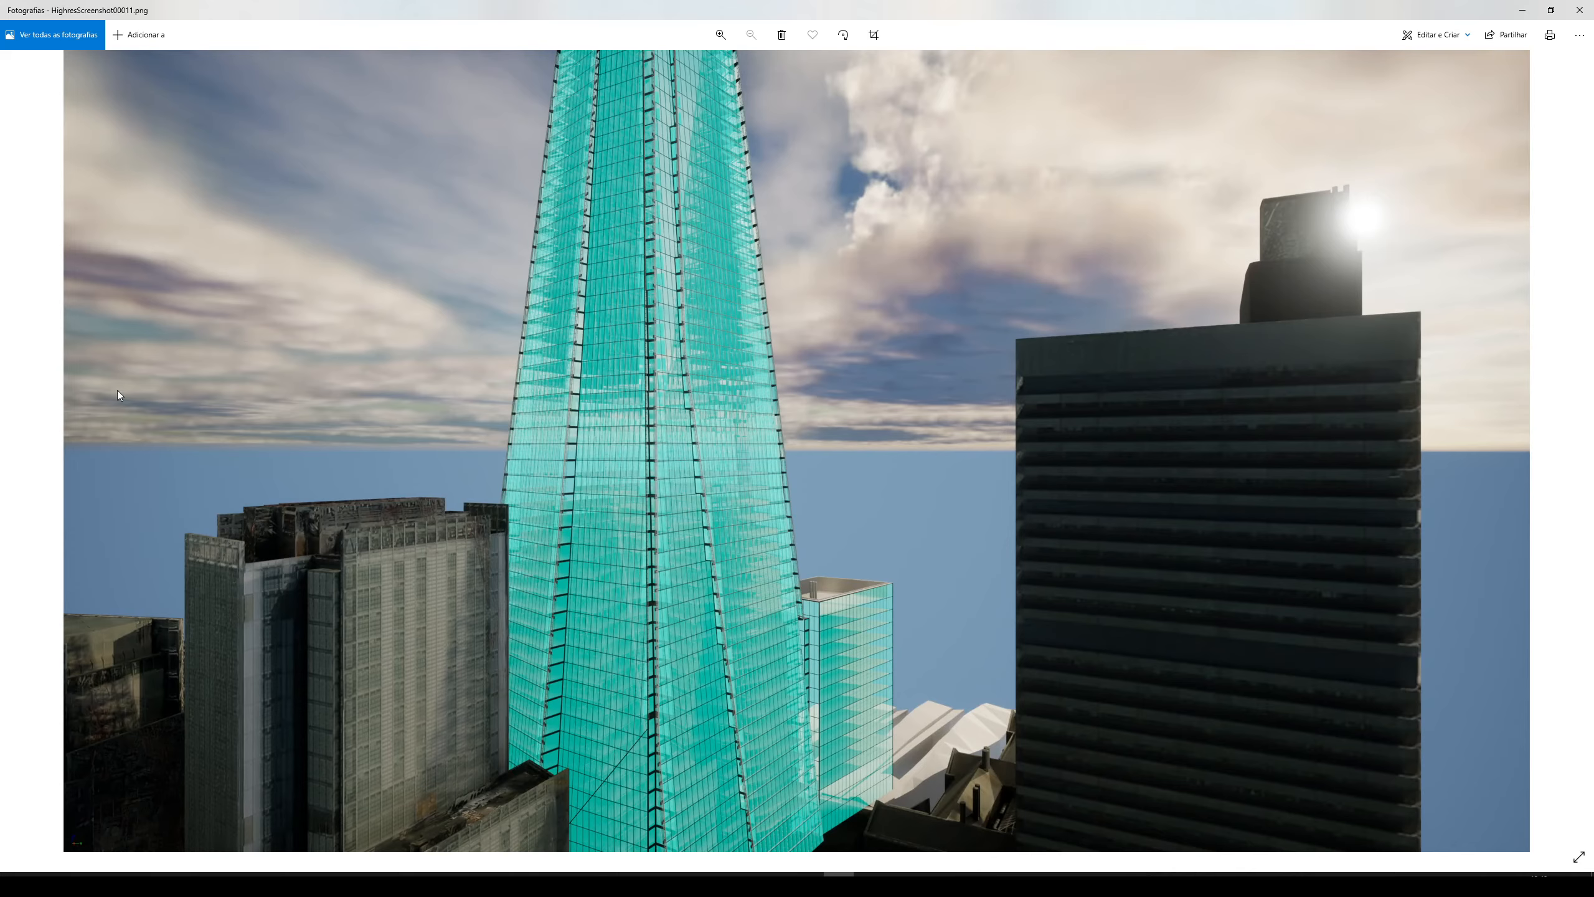
left_click(17, 446)
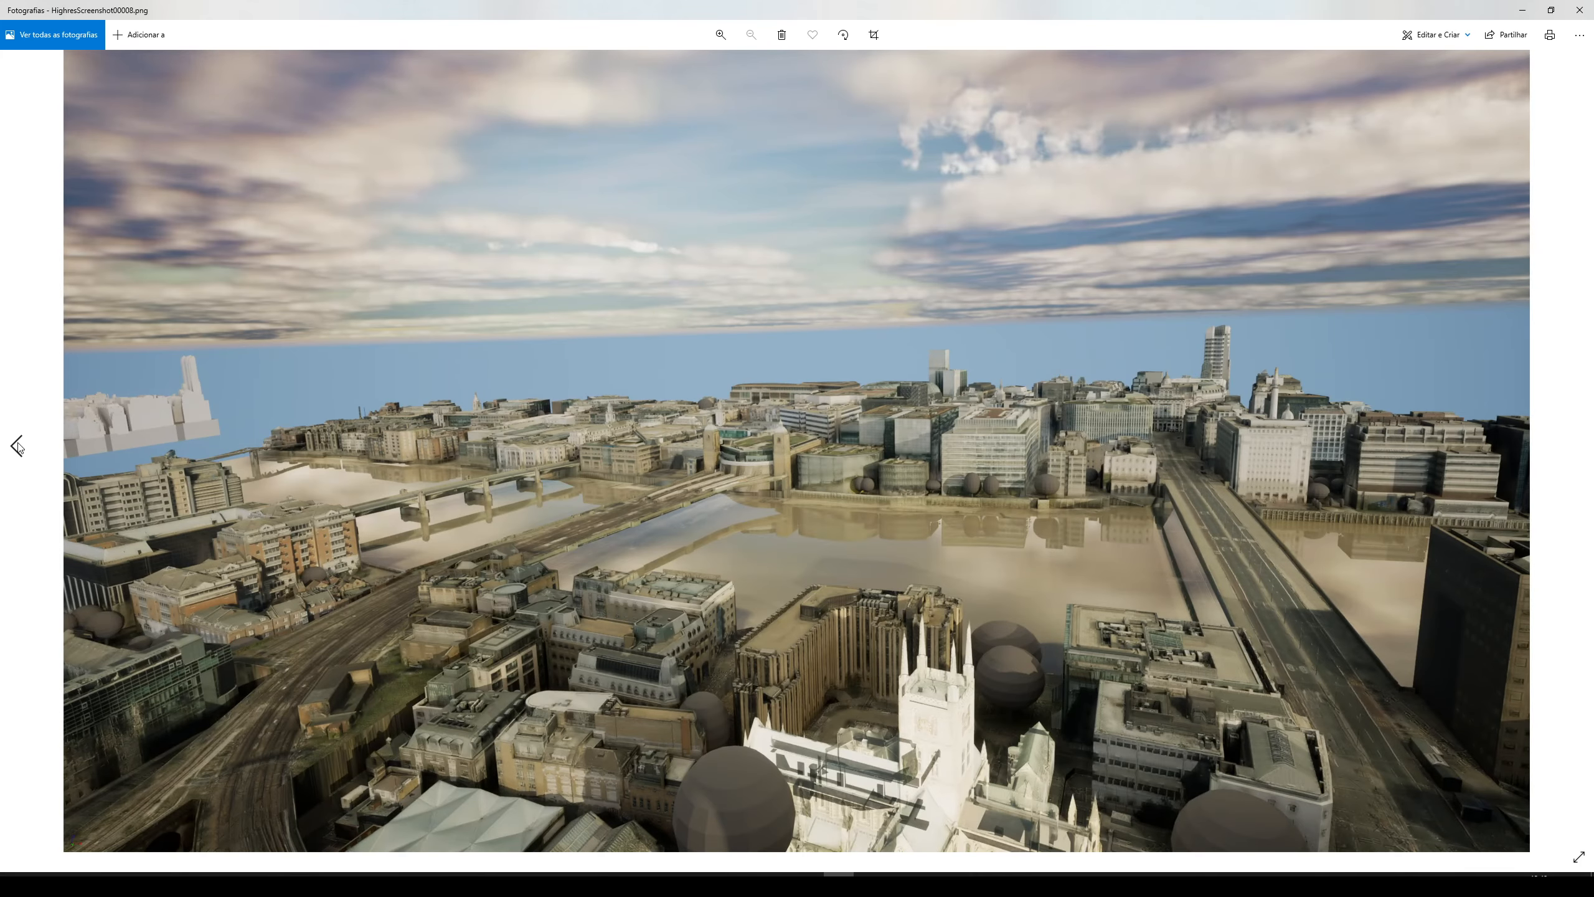
left_click(16, 446)
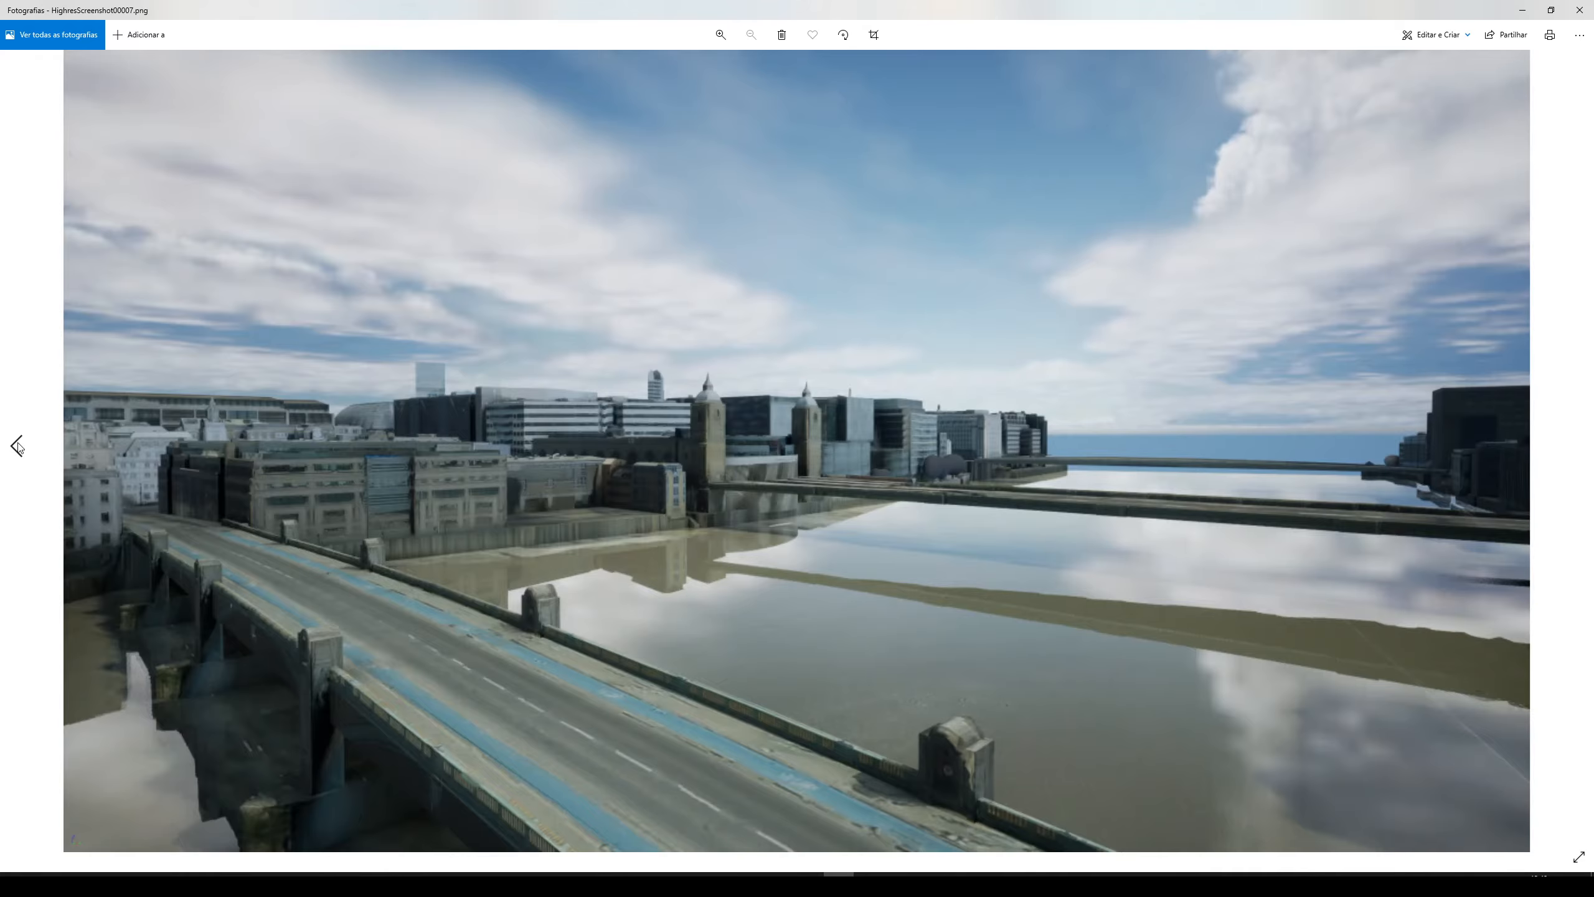
left_click(17, 445)
left_click(17, 446)
left_click(1580, 10)
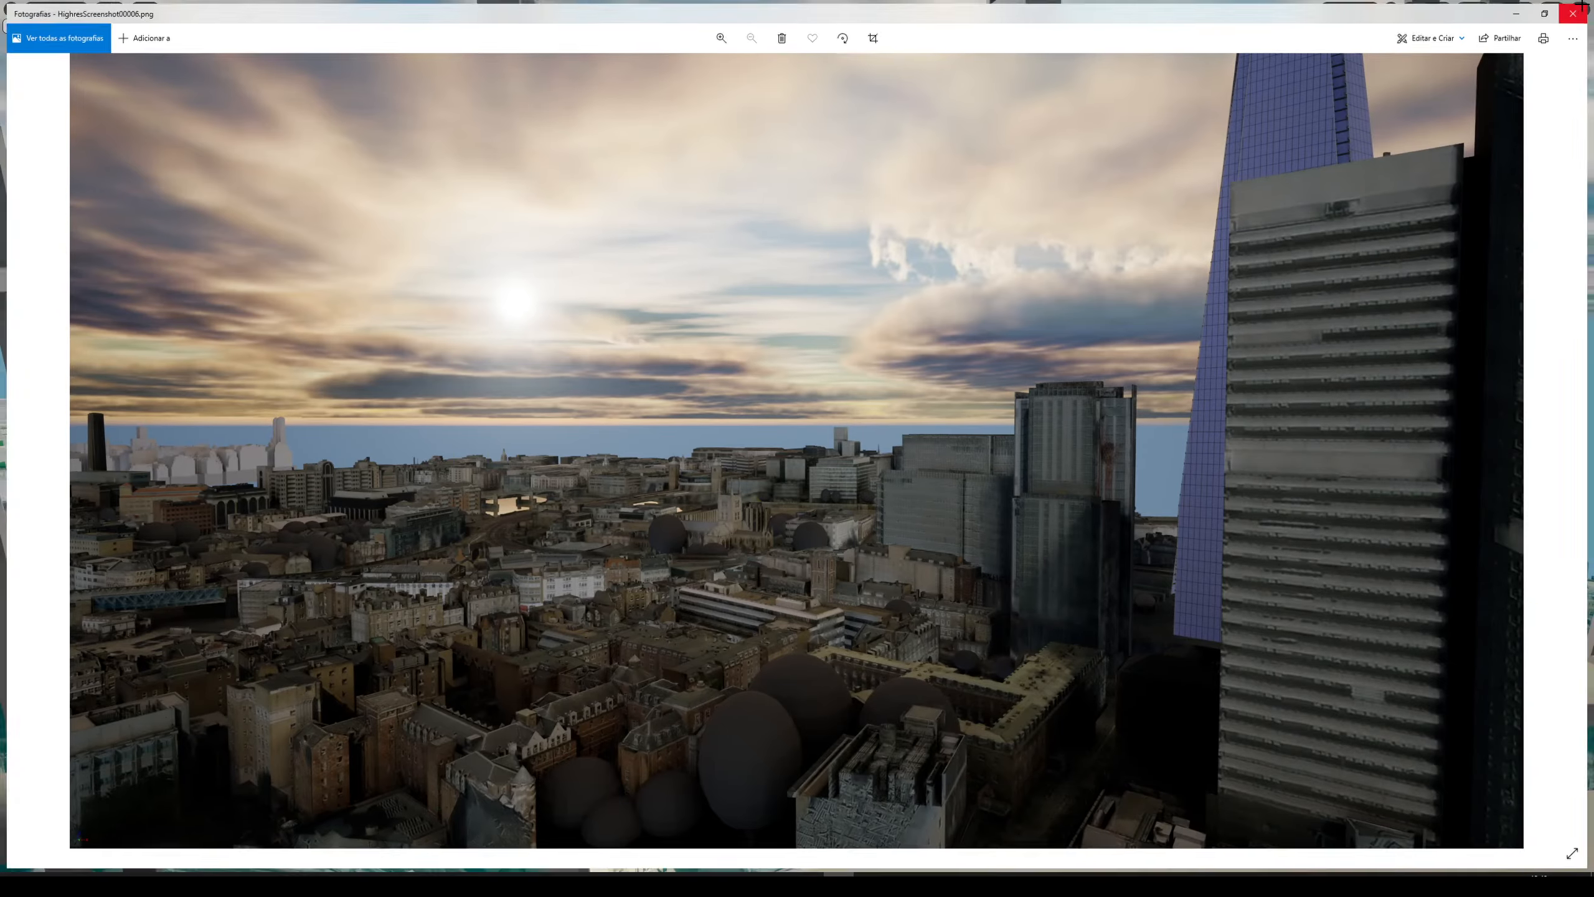
Close the screenshots folder and the High Resolution Screenshot window, and return from immersive mode to the normal editor layout.
left_click(1013, 451)
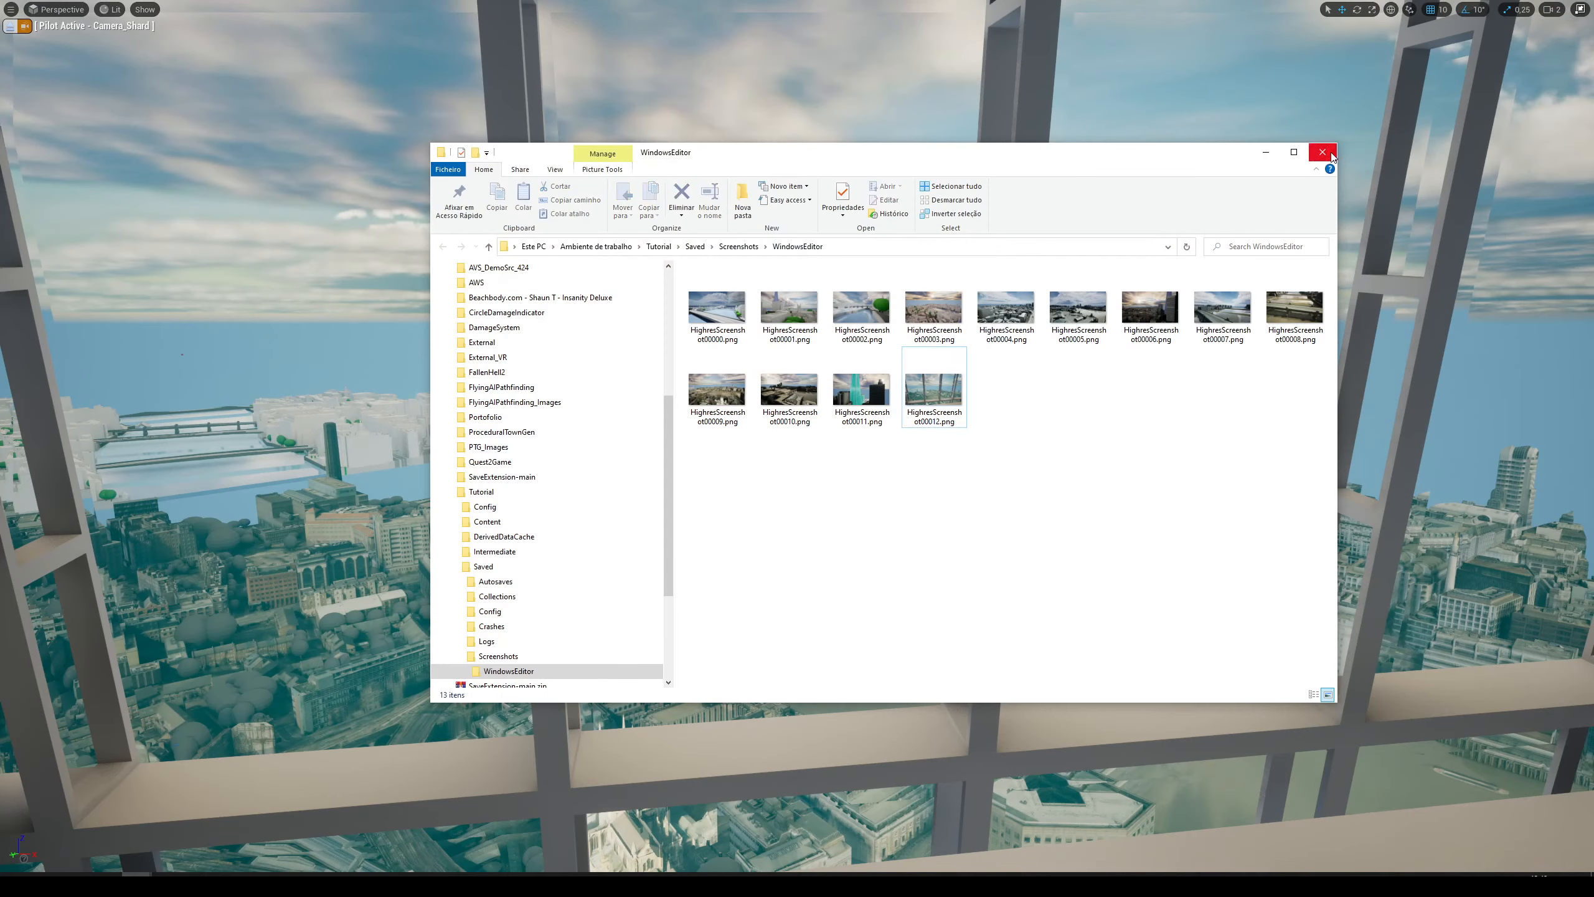
left_click(716, 885)
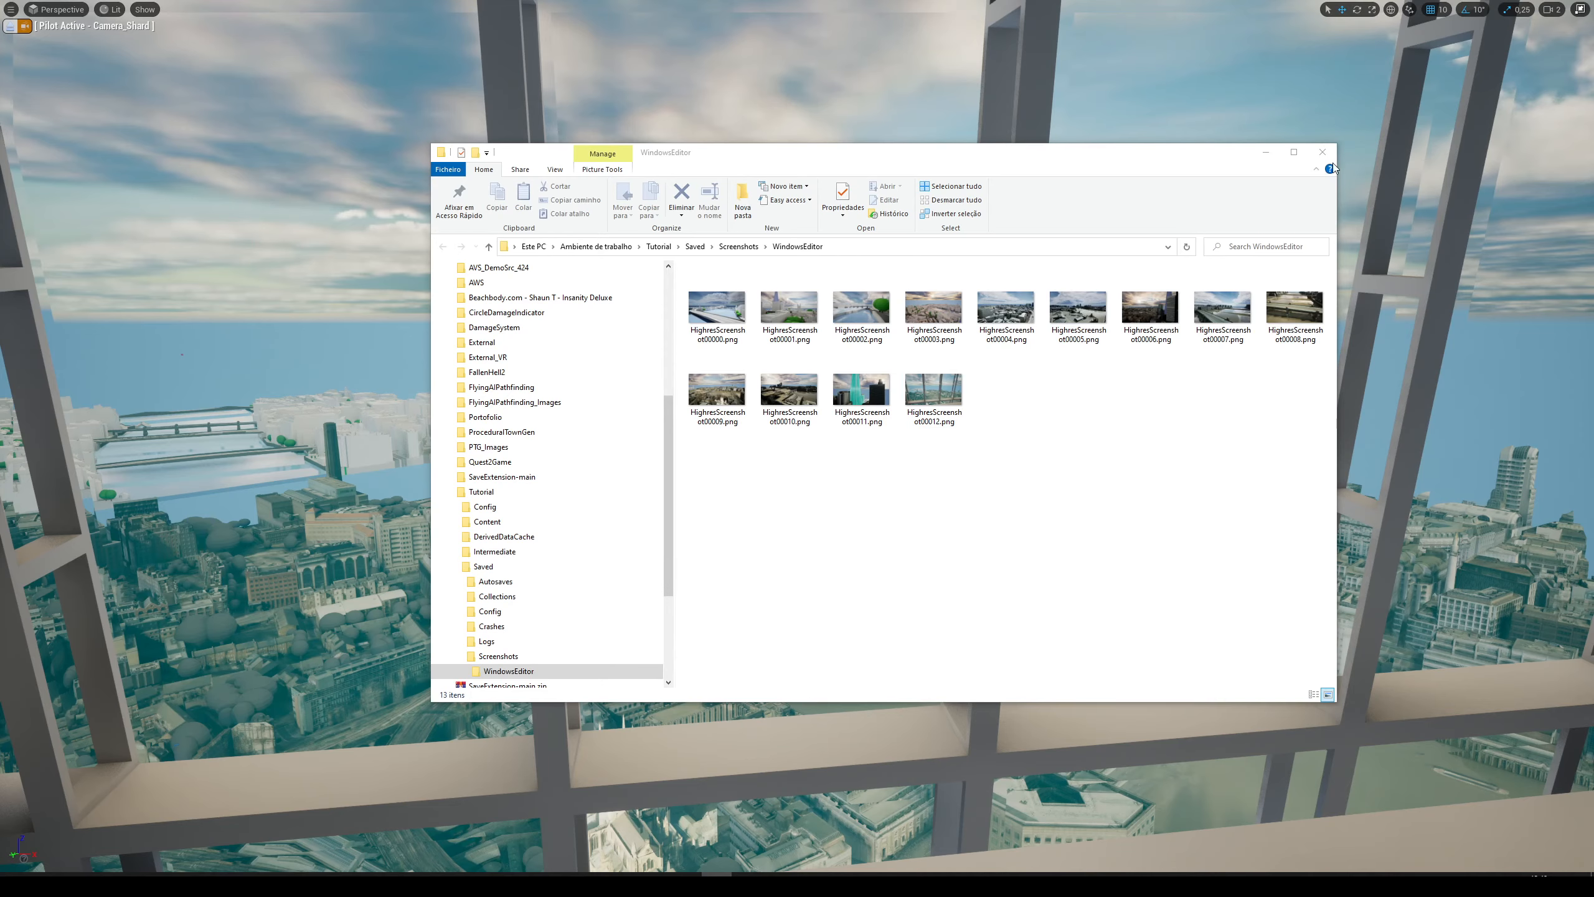
left_click(1323, 151)
left_click(1182, 200)
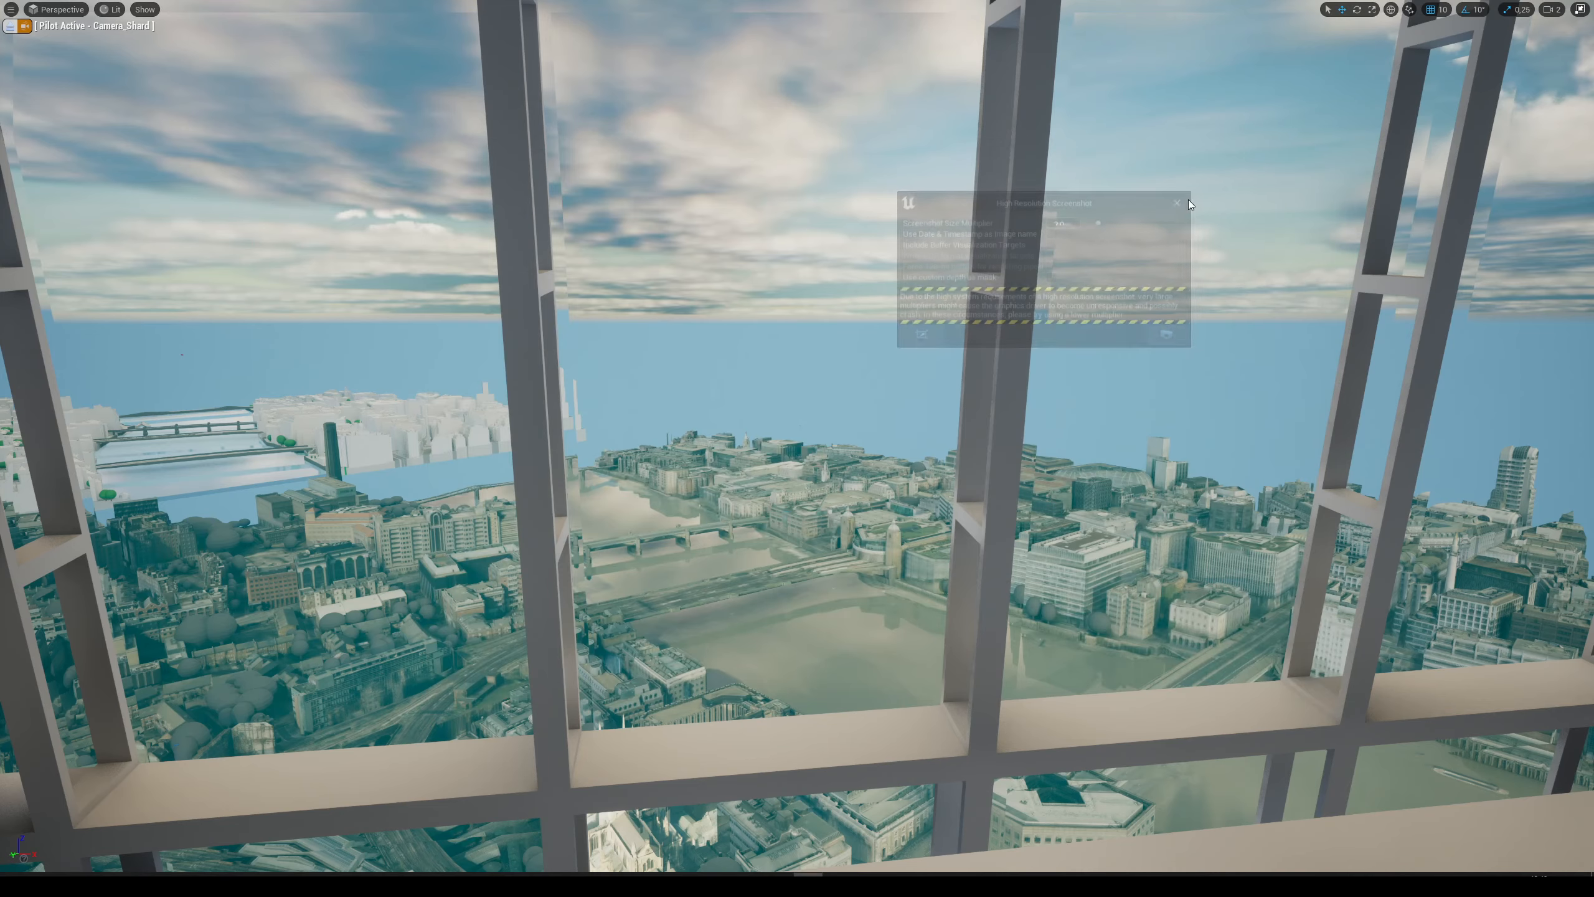
right_click_drag(1098, 358, 1090, 327)
key("F11")
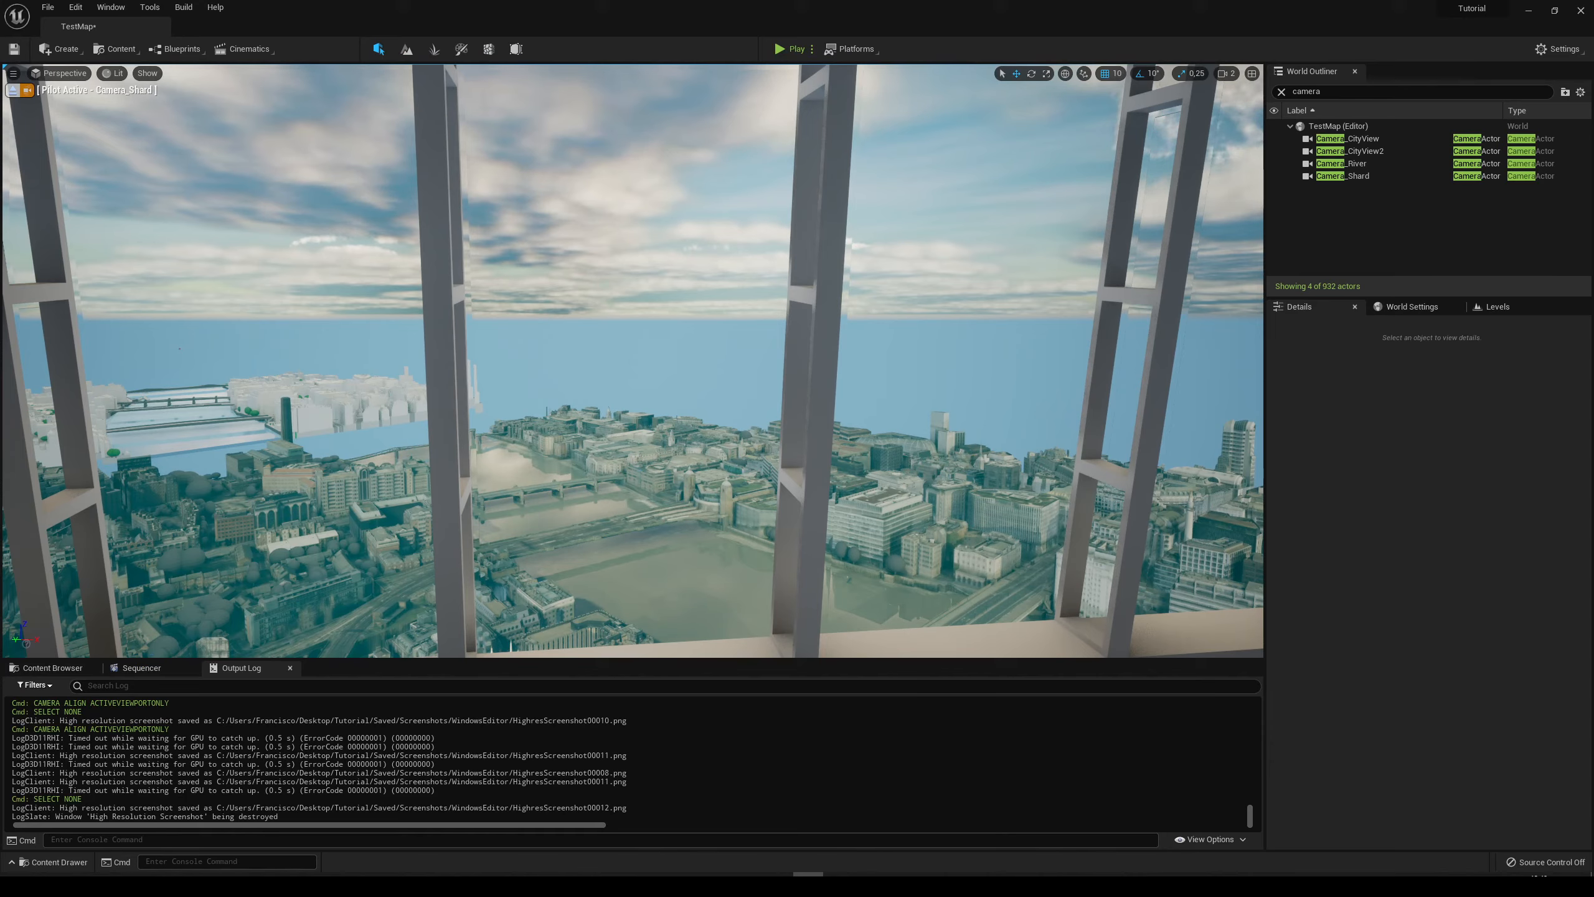
Fly the piloted Camera_Shard out of the tower over the city and clear the "camera" filter from the actor list.
mouse_move(634, 361)
right_mouse_down()
mouse_move(515, 377)
mouse_move(604, 358)
right_mouse_up()
key("w")
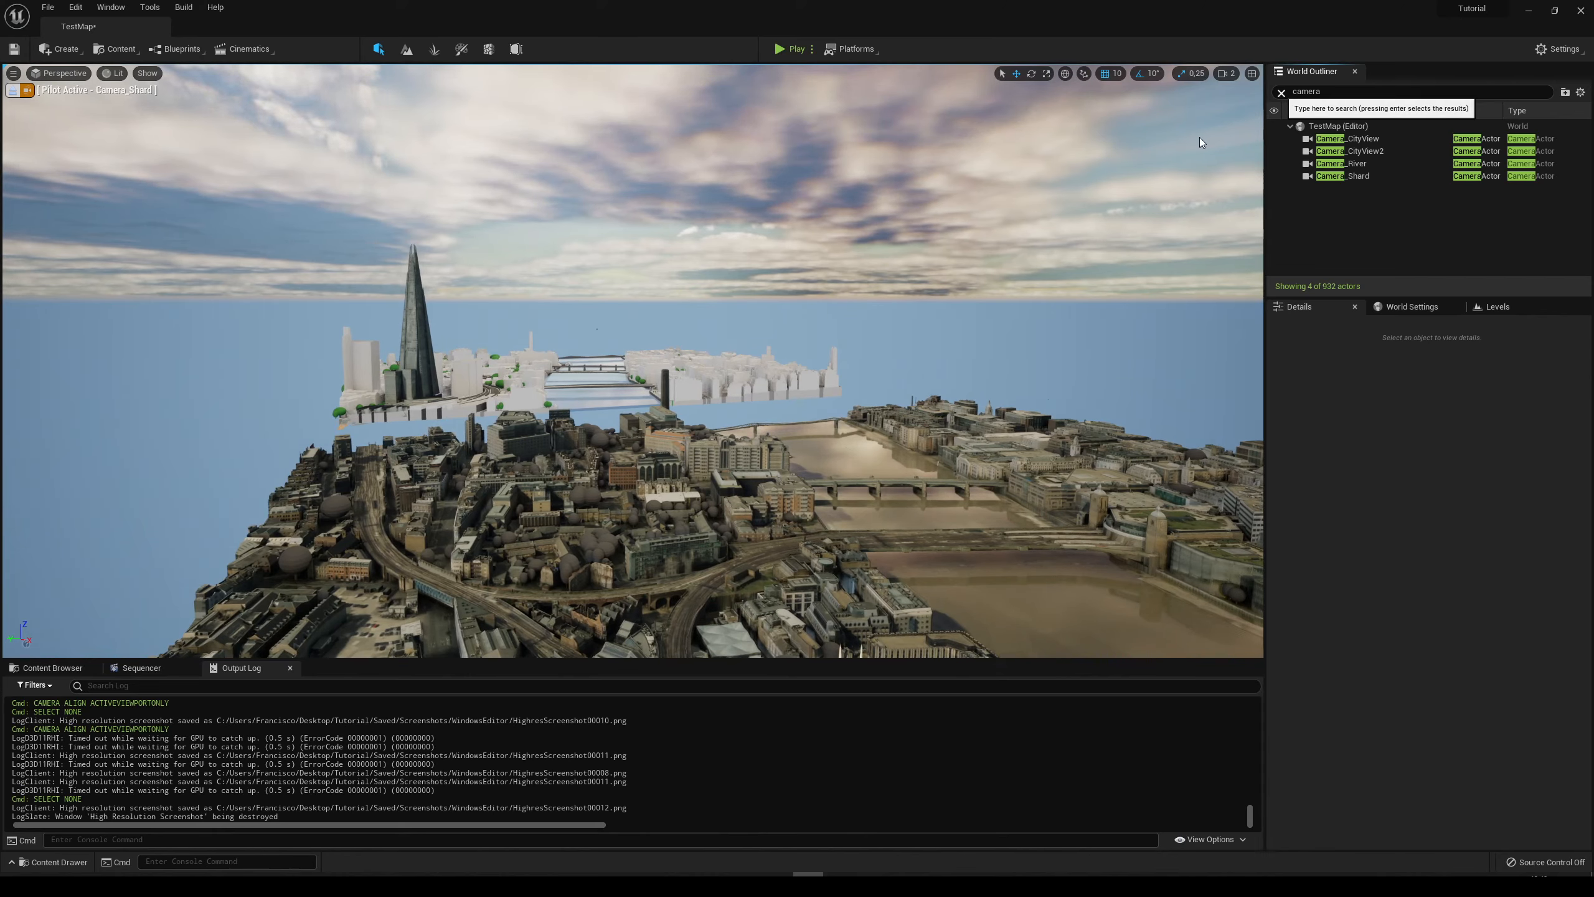
left_click(1281, 92)
Frame the river, bridges and city blocks from above with the distant Shard in view, and show the project's Content folder.
right_click_drag(894, 380, 961, 394)
mouse_move(259, 588)
right_mouse_down()
mouse_move(106, 641)
mouse_move(251, 600)
right_mouse_up()
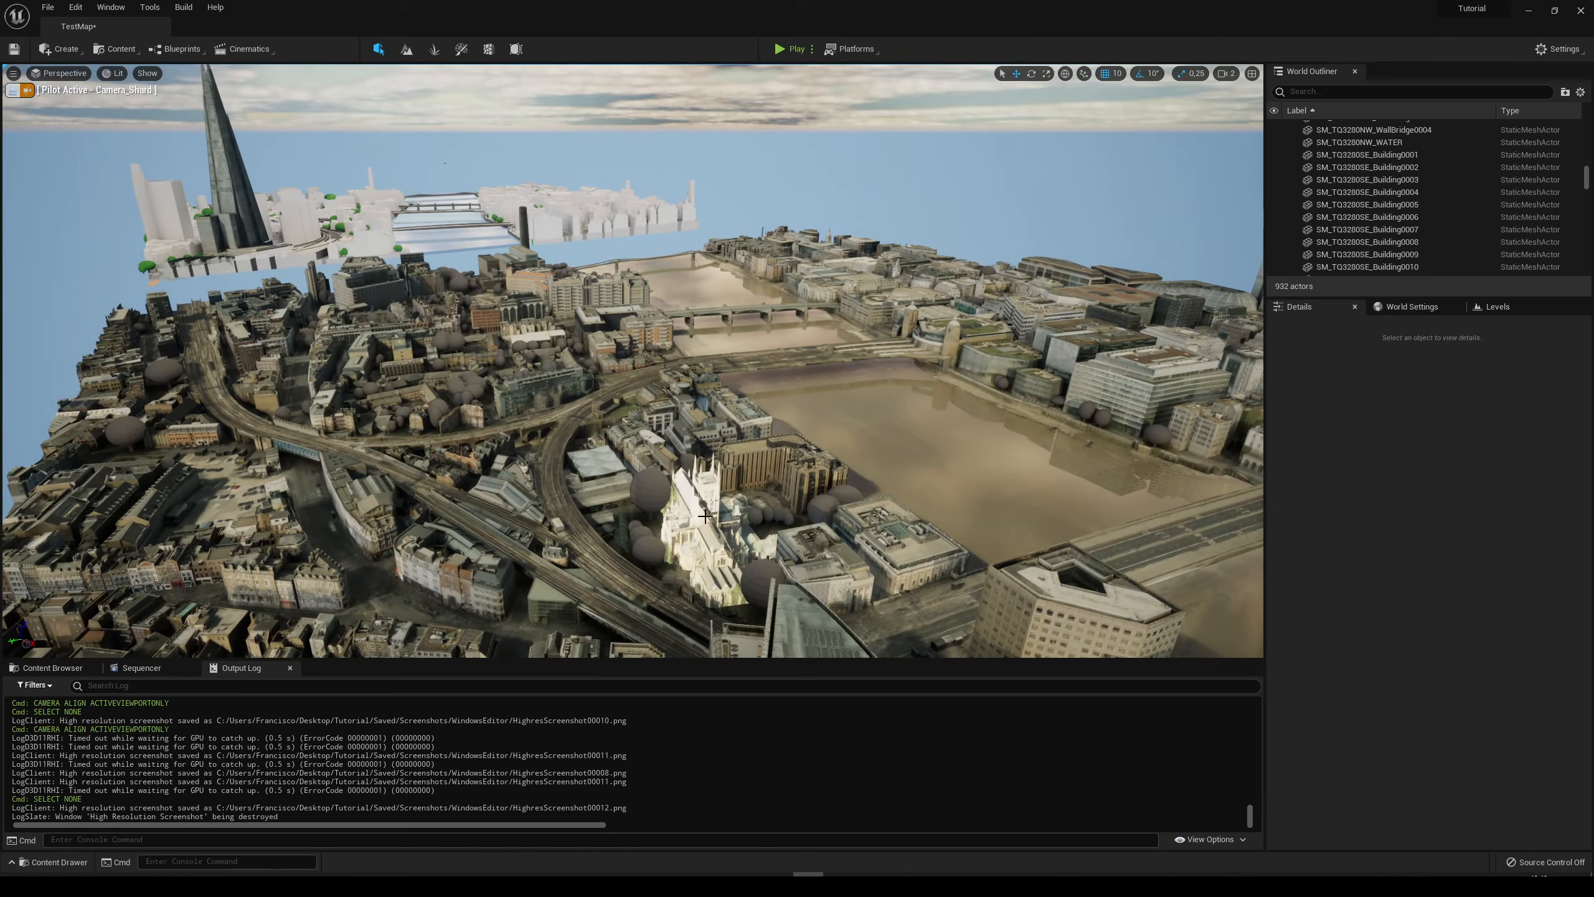
scroll(678, 497, "down", 4)
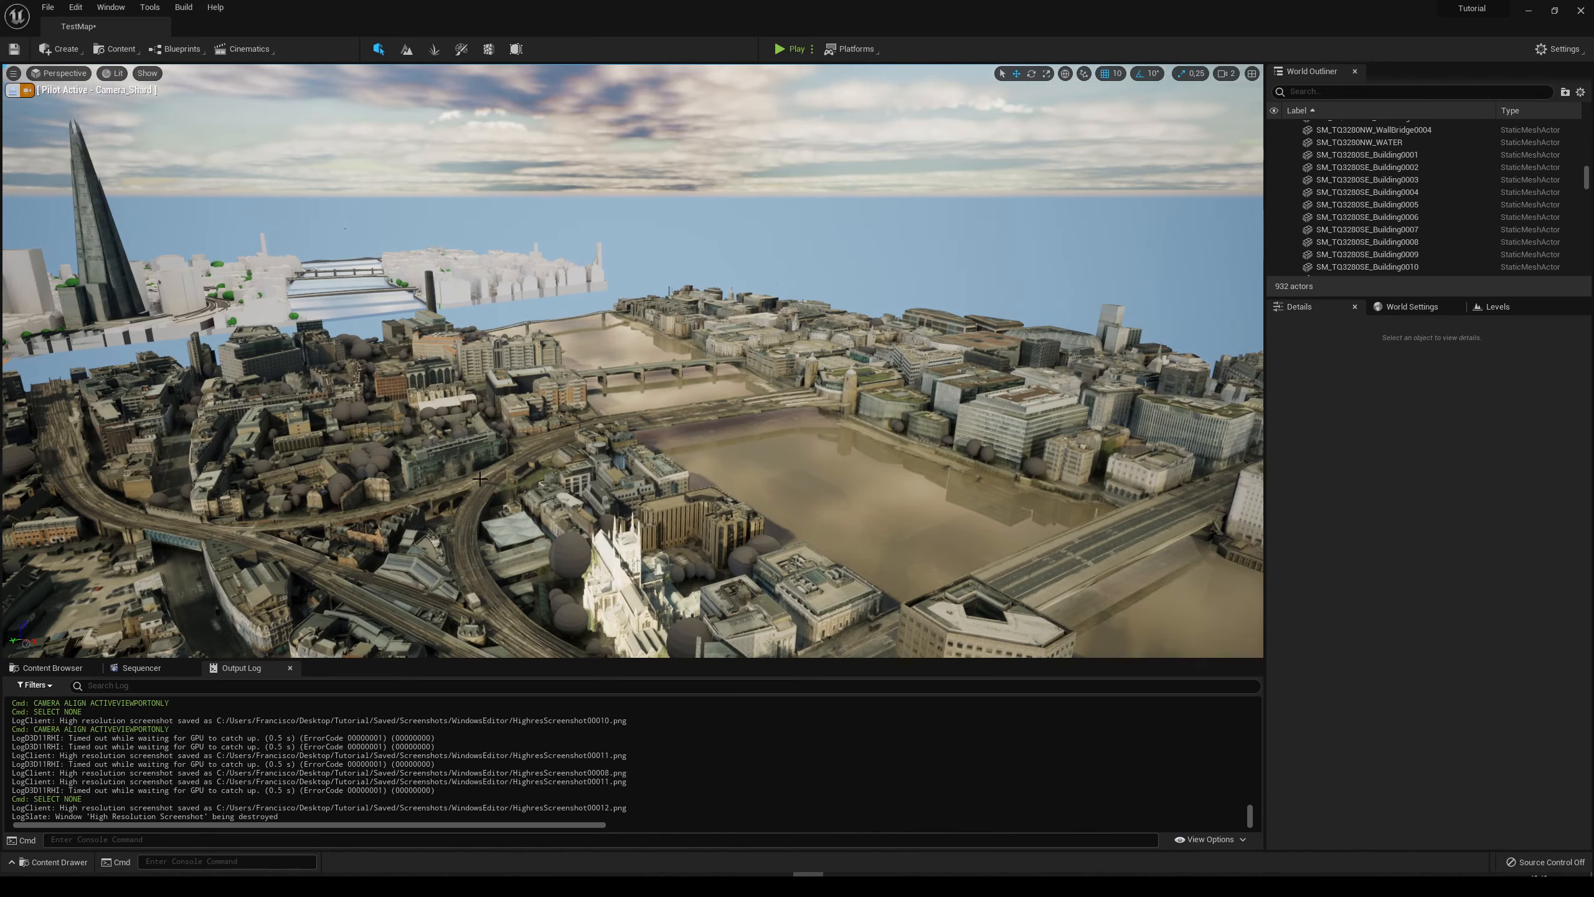
scroll(480, 479, "down", 2)
left_click(41, 668)
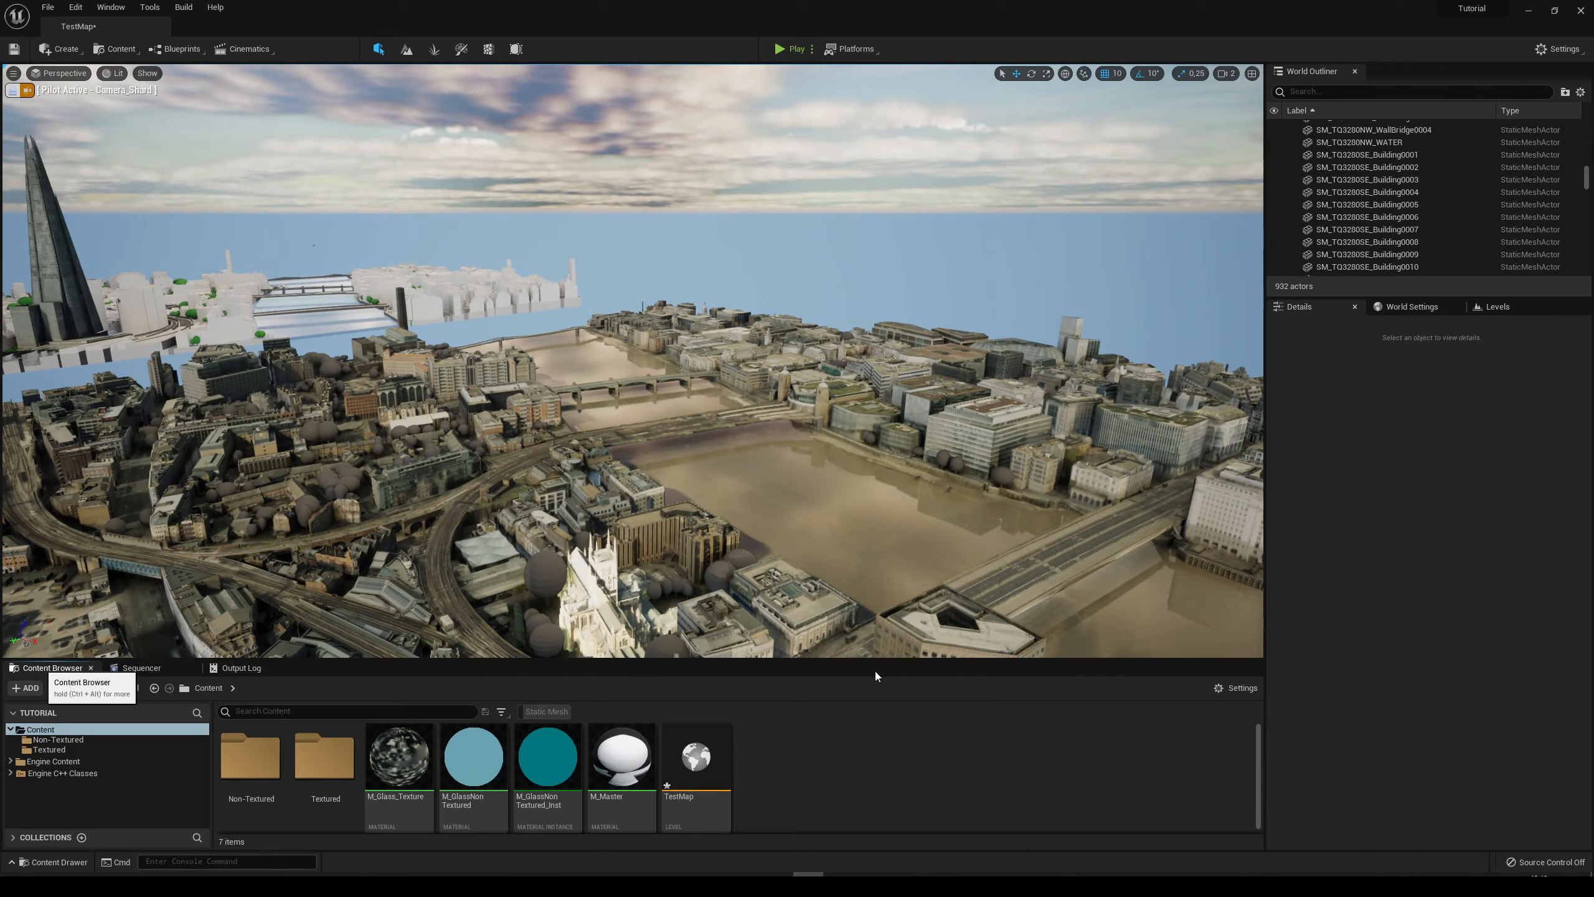